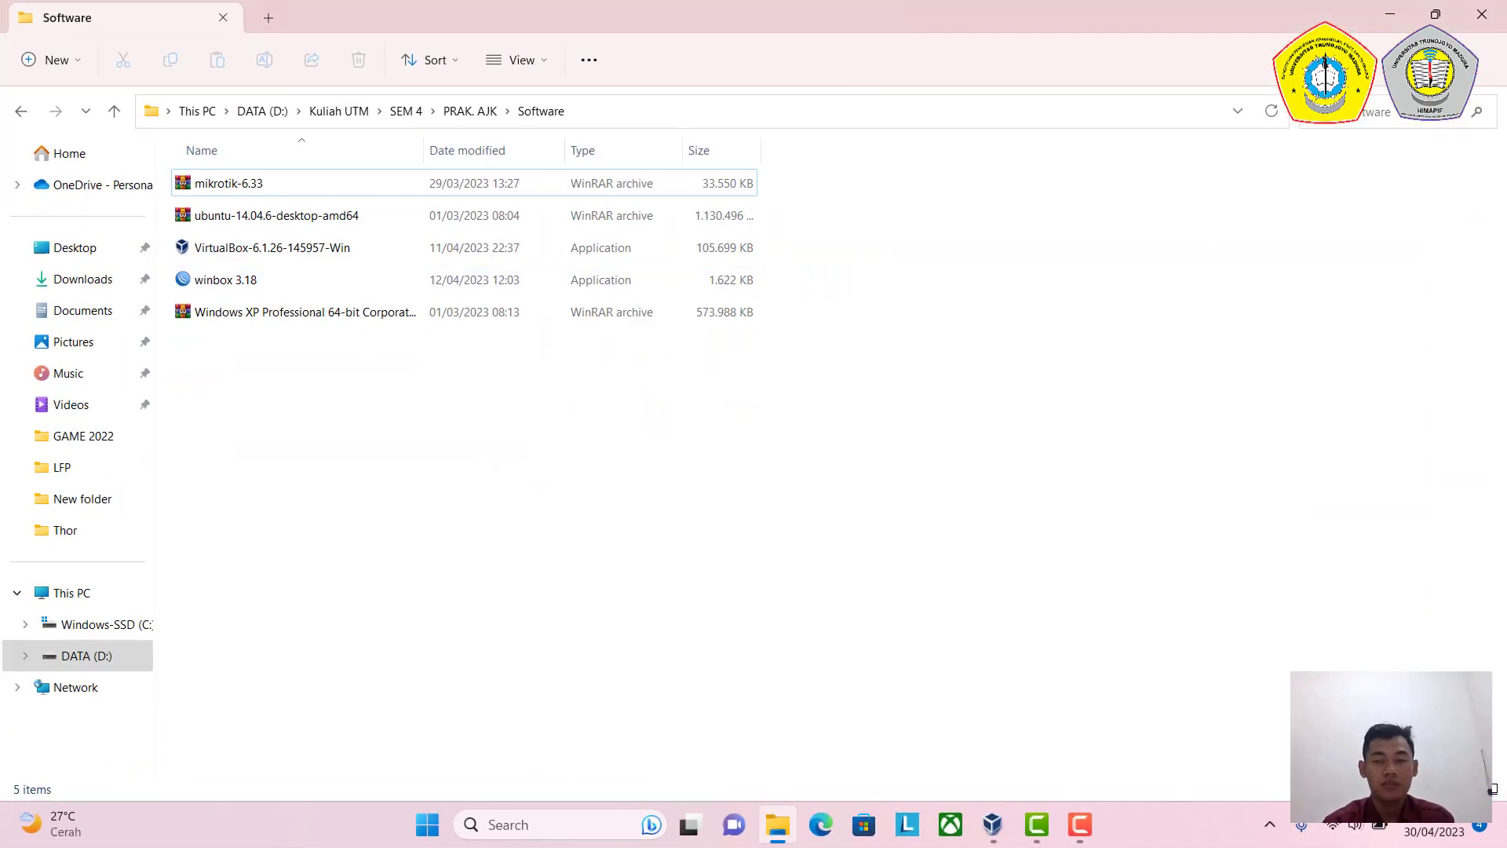
Switch to VirtualBox and start a new virtual machine named "UTS_" followed by the owner's first name.
click(1390, 11)
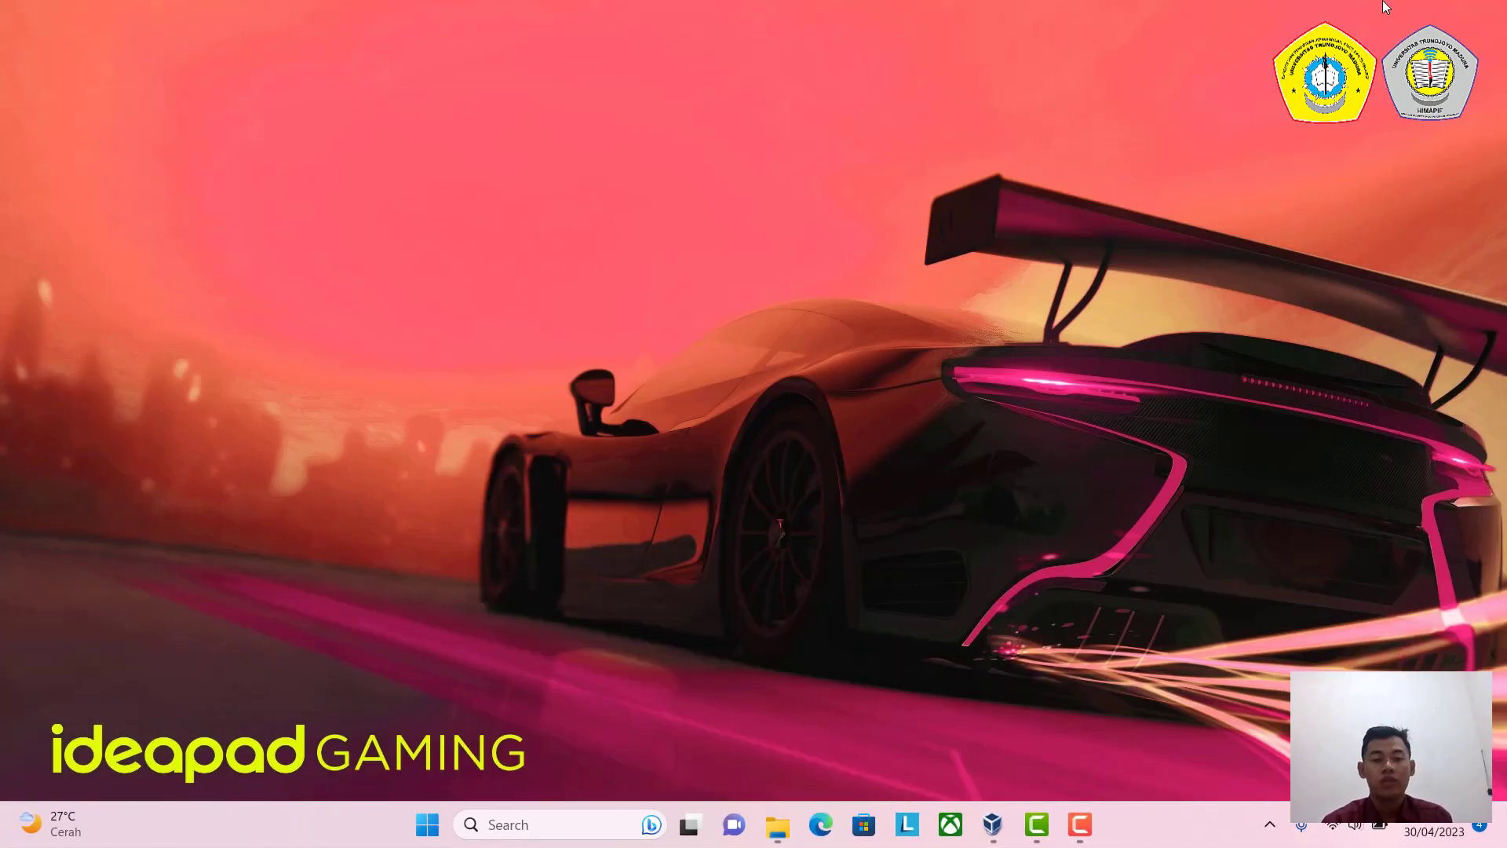
click(1004, 829)
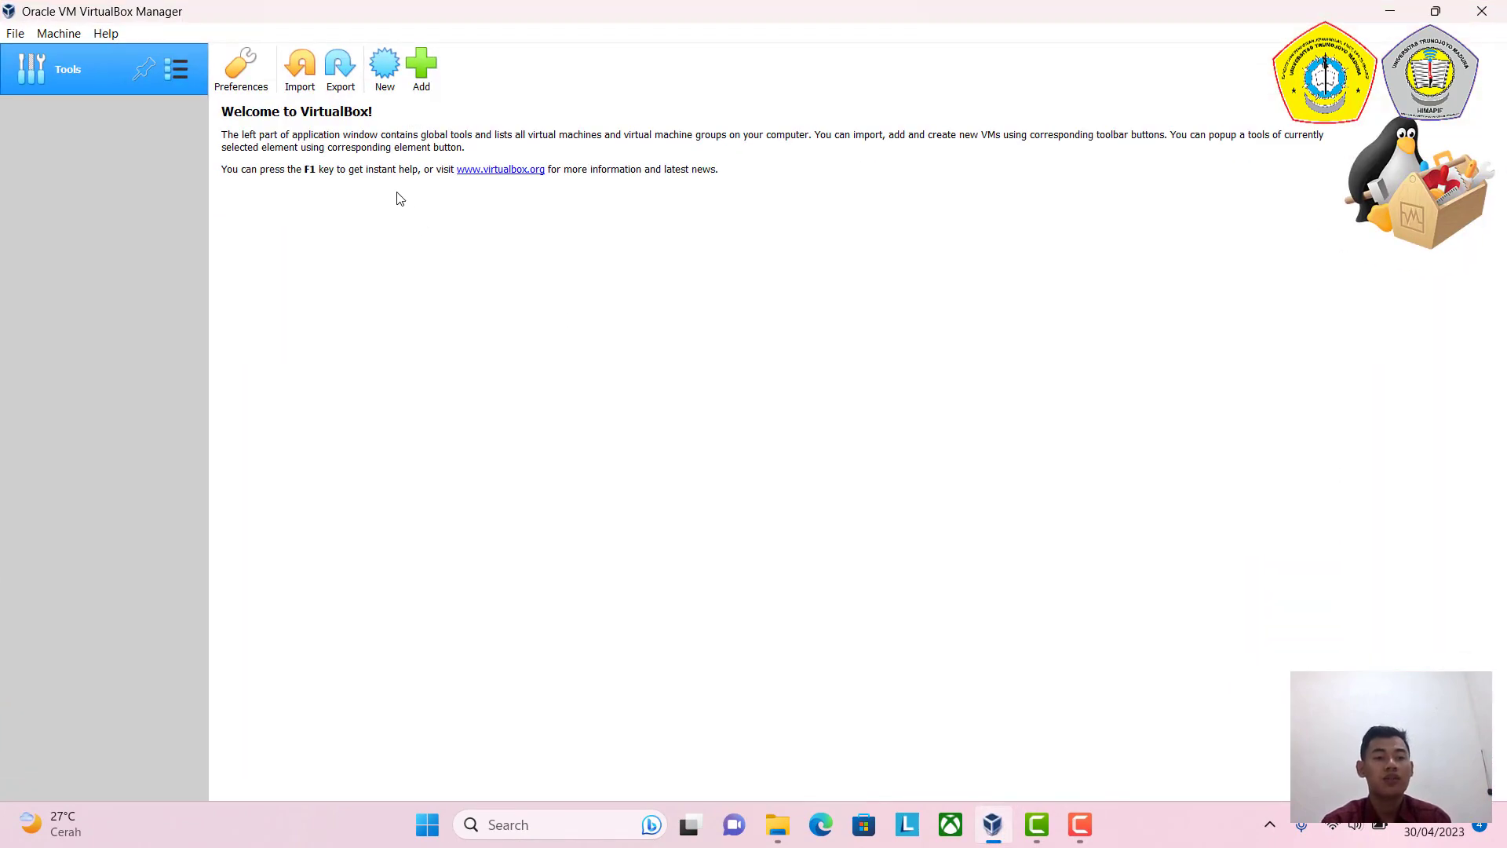
click(383, 68)
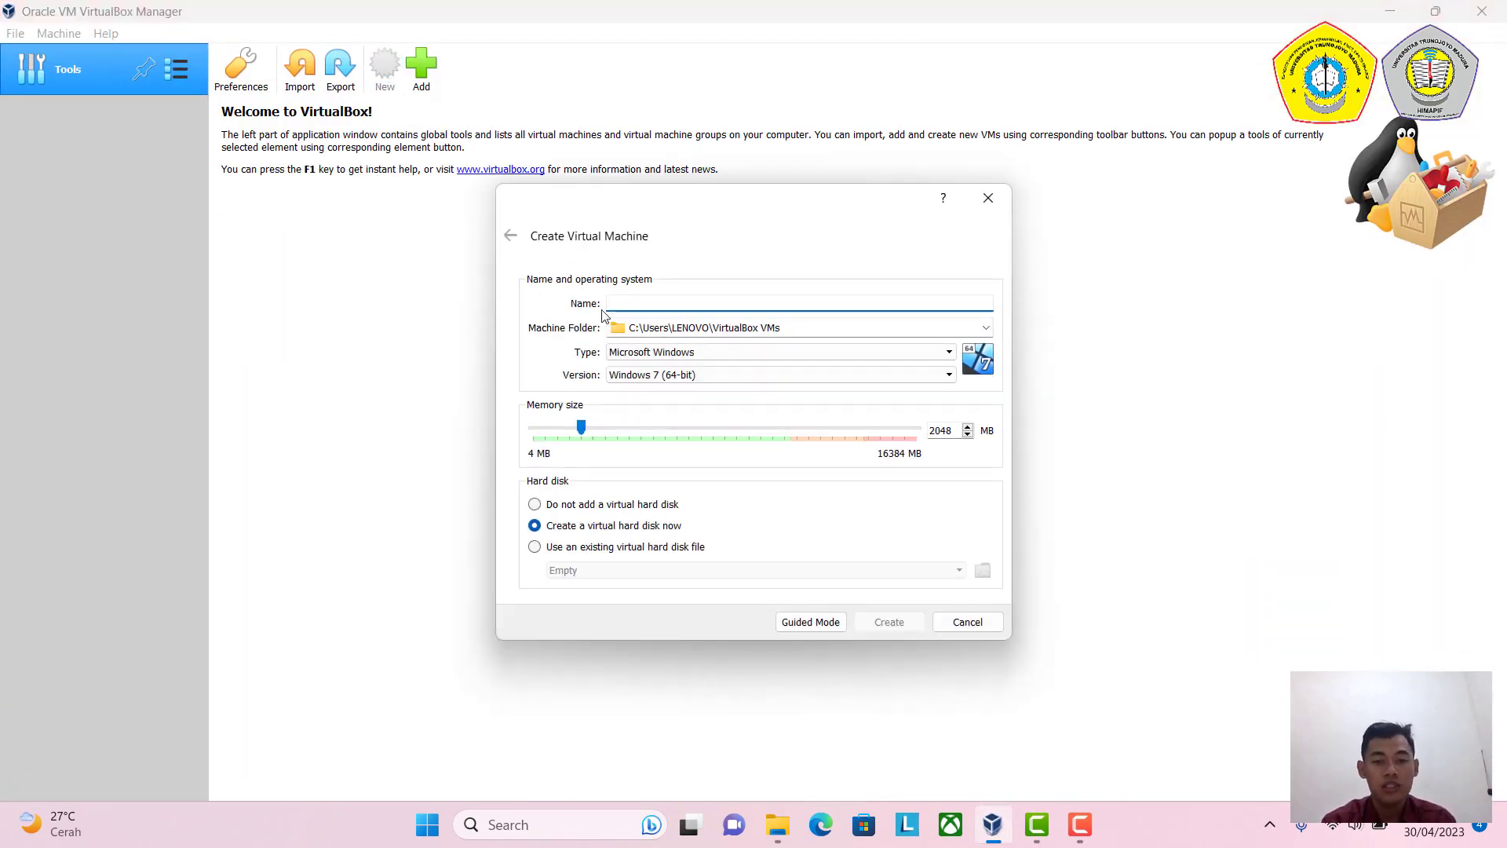
key(Caps_Lock)
text(UTS)
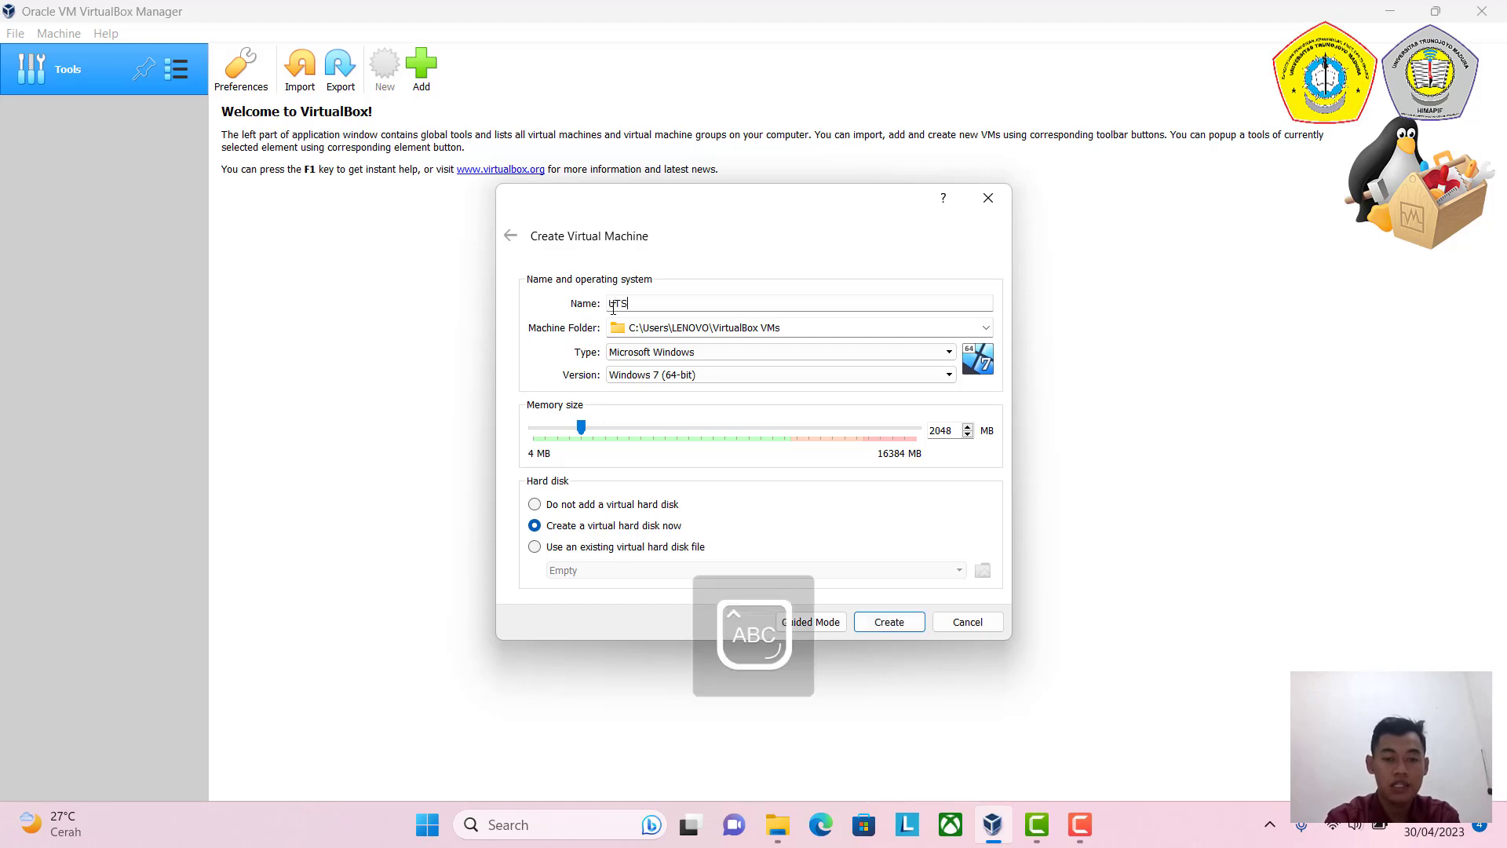
text(_D)
key(Caps_Lock)
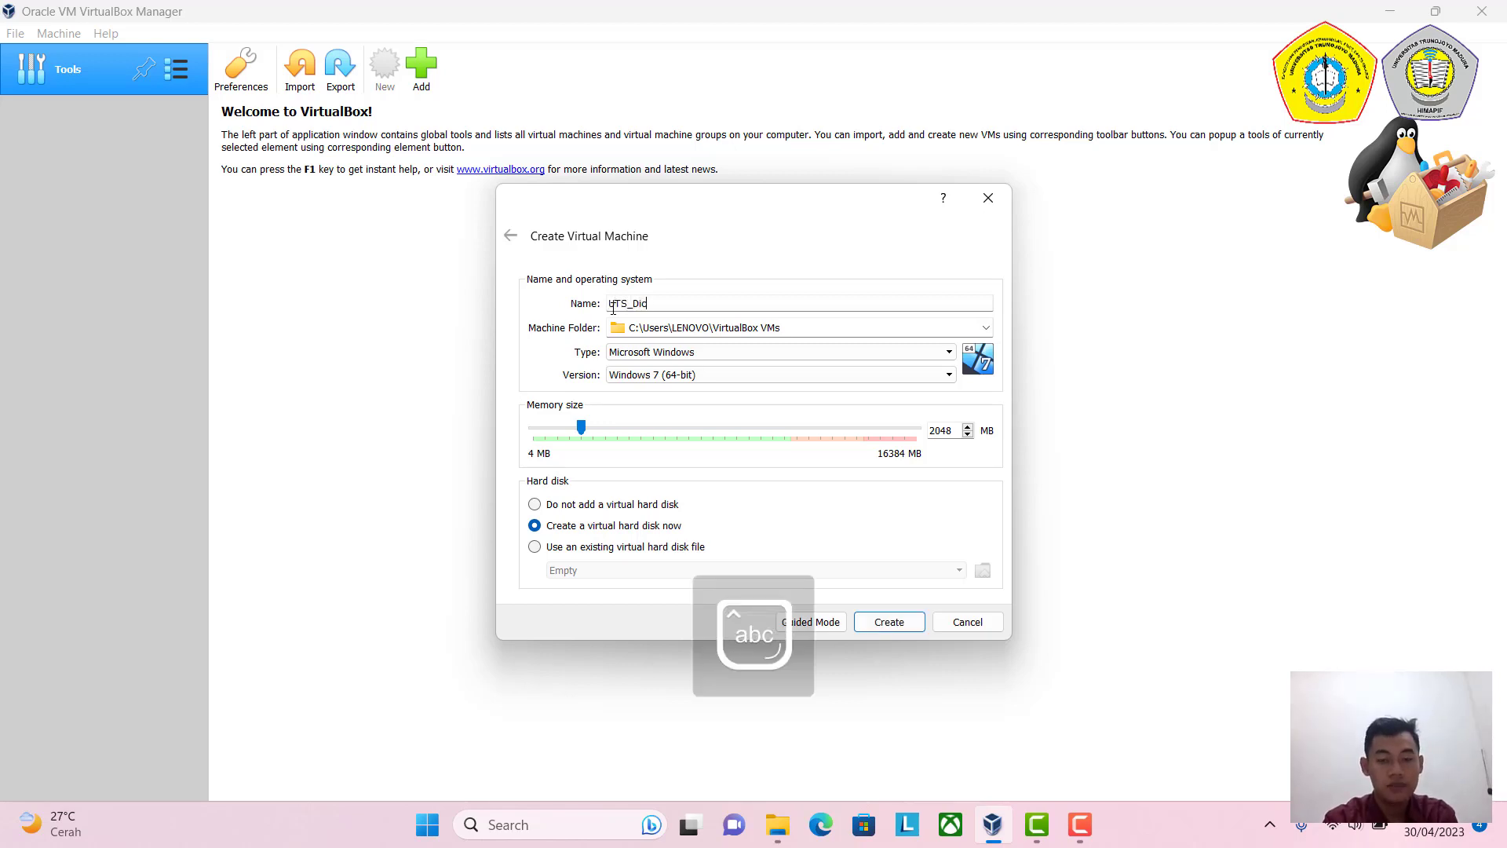
Set the new machine's folder to D:\Kuliah UTM\SEM 4\PRAK. AJK.
click(986, 327)
click(812, 363)
scroll(592, 495, down, 5)
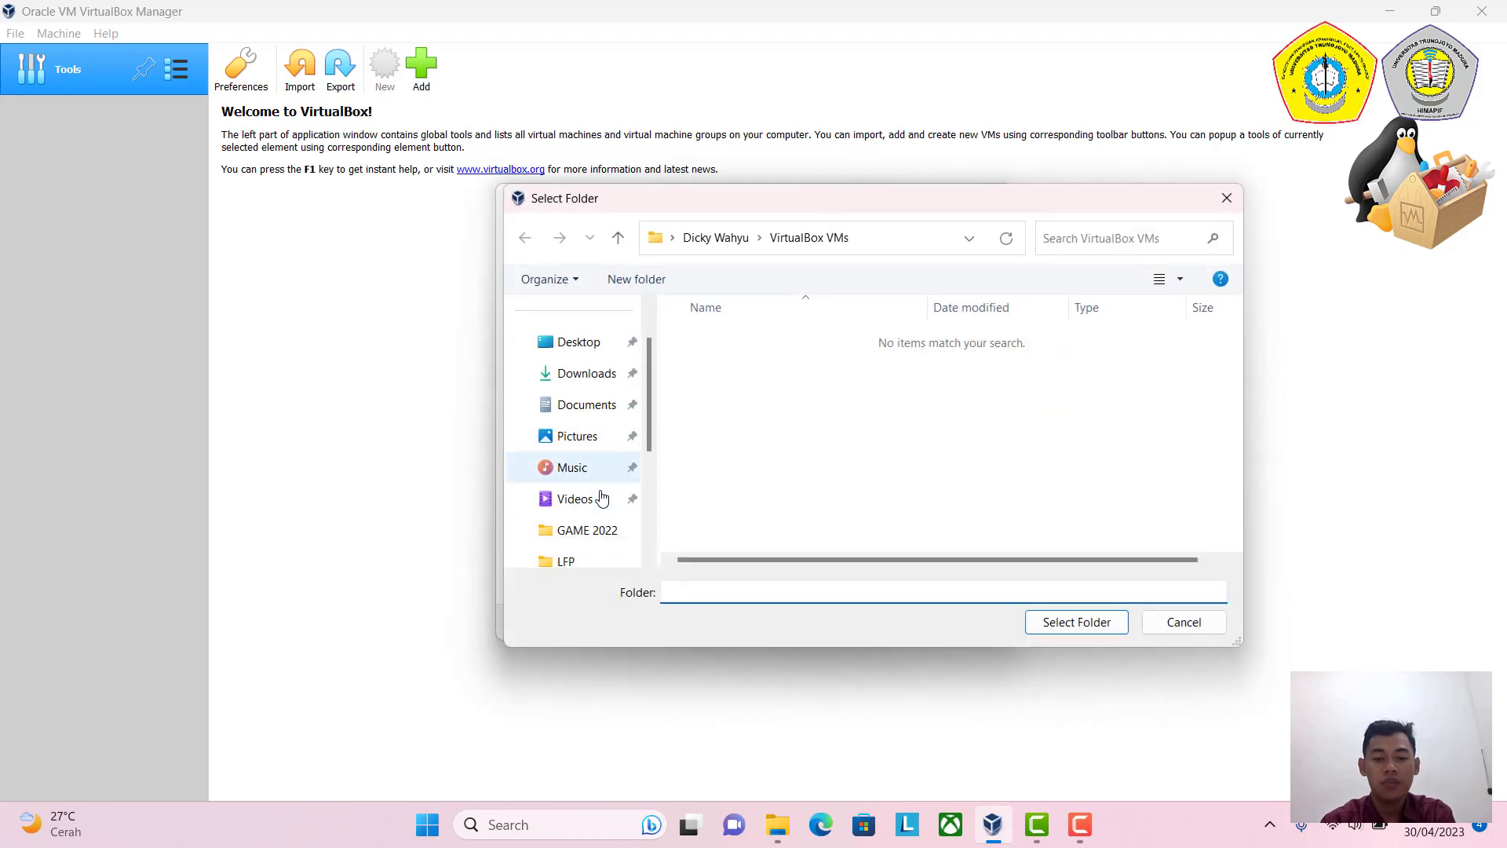
click(590, 502)
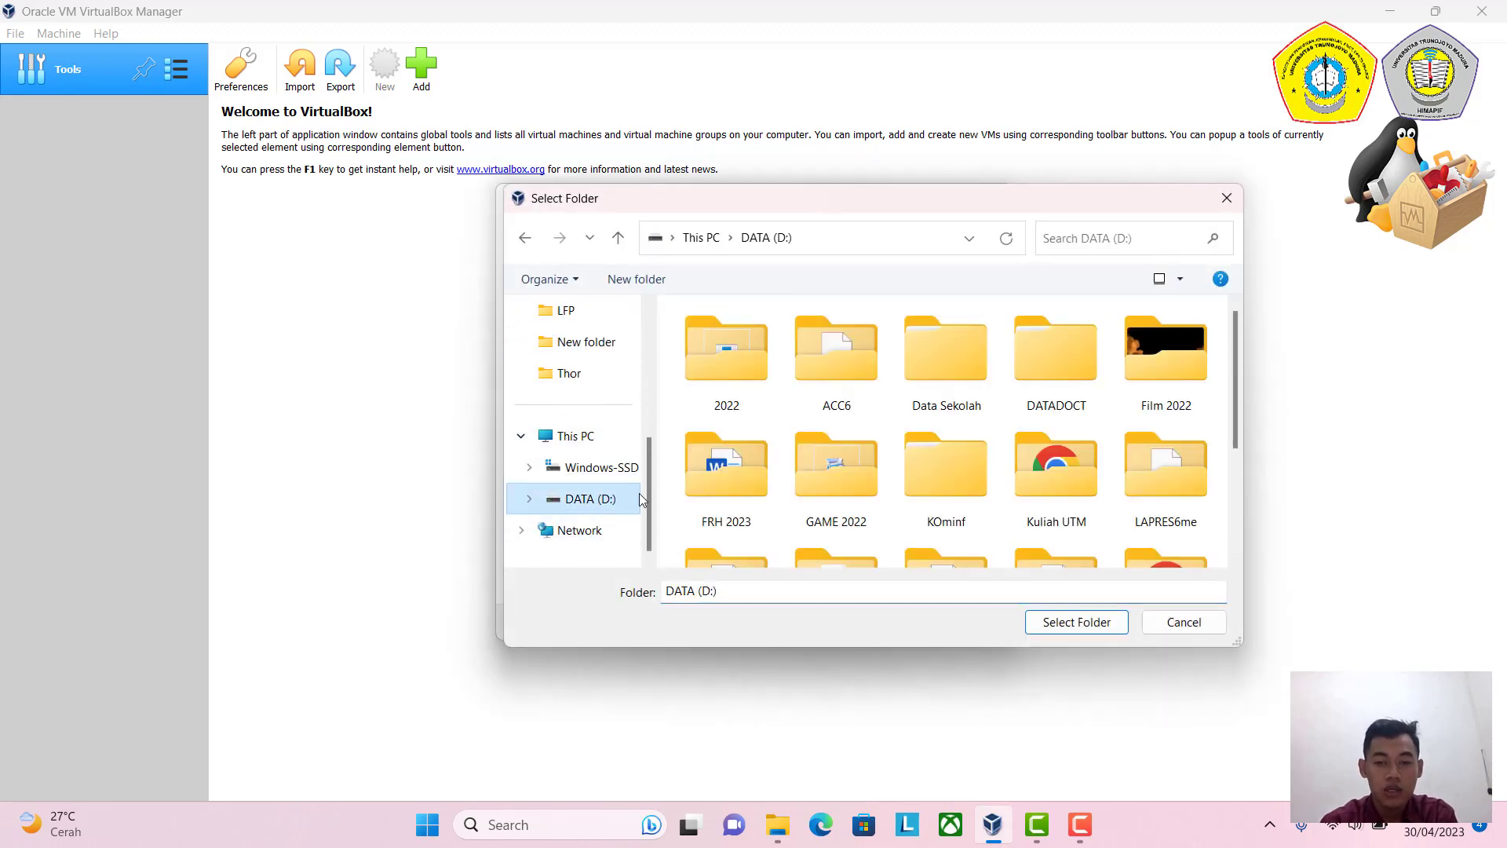
double_click(1038, 491)
double_click(710, 499)
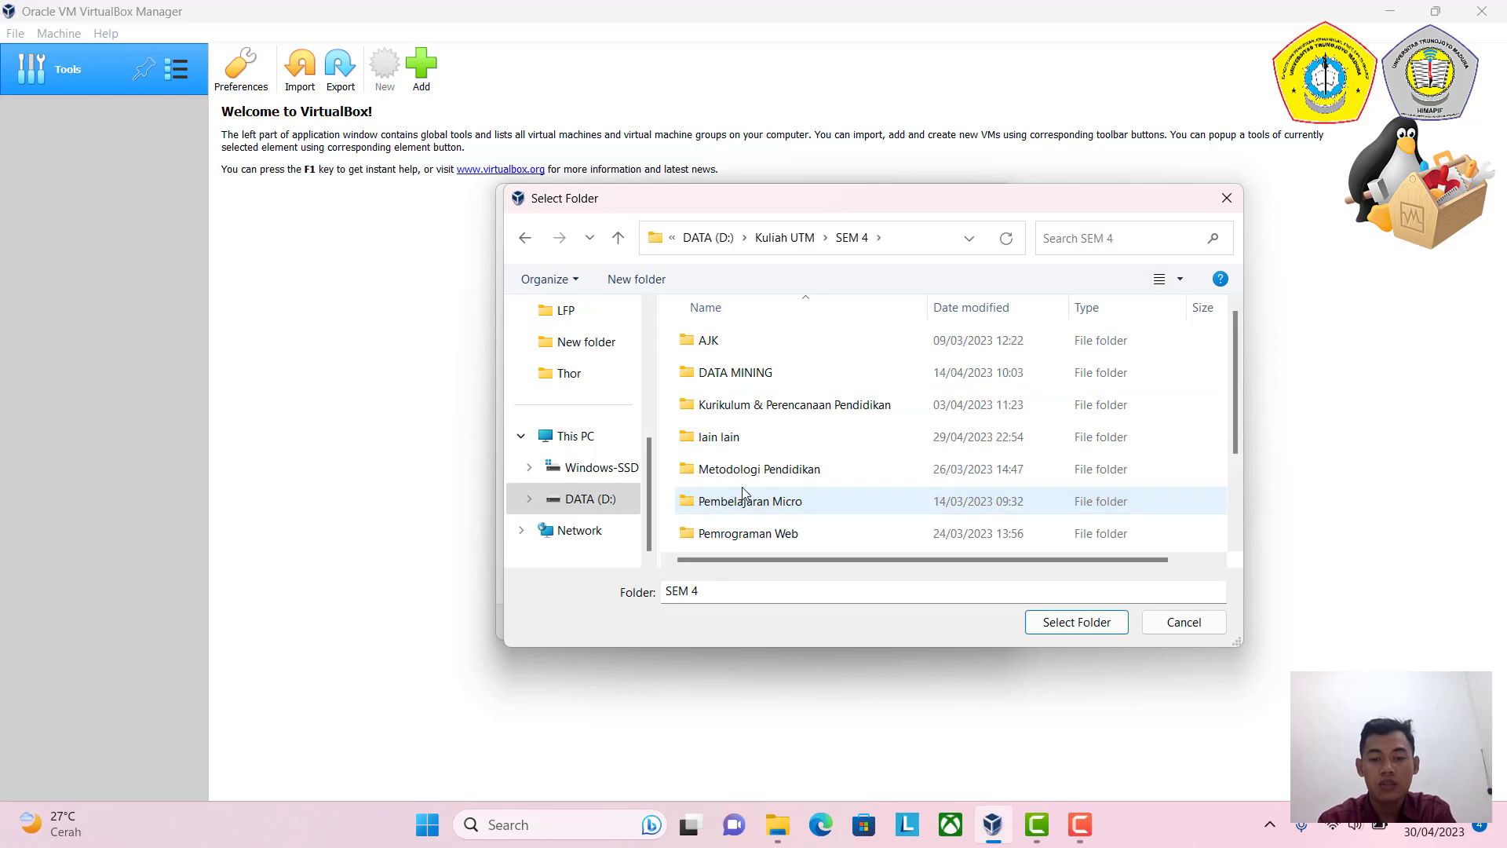
scroll(749, 499, down, 2)
click(746, 442)
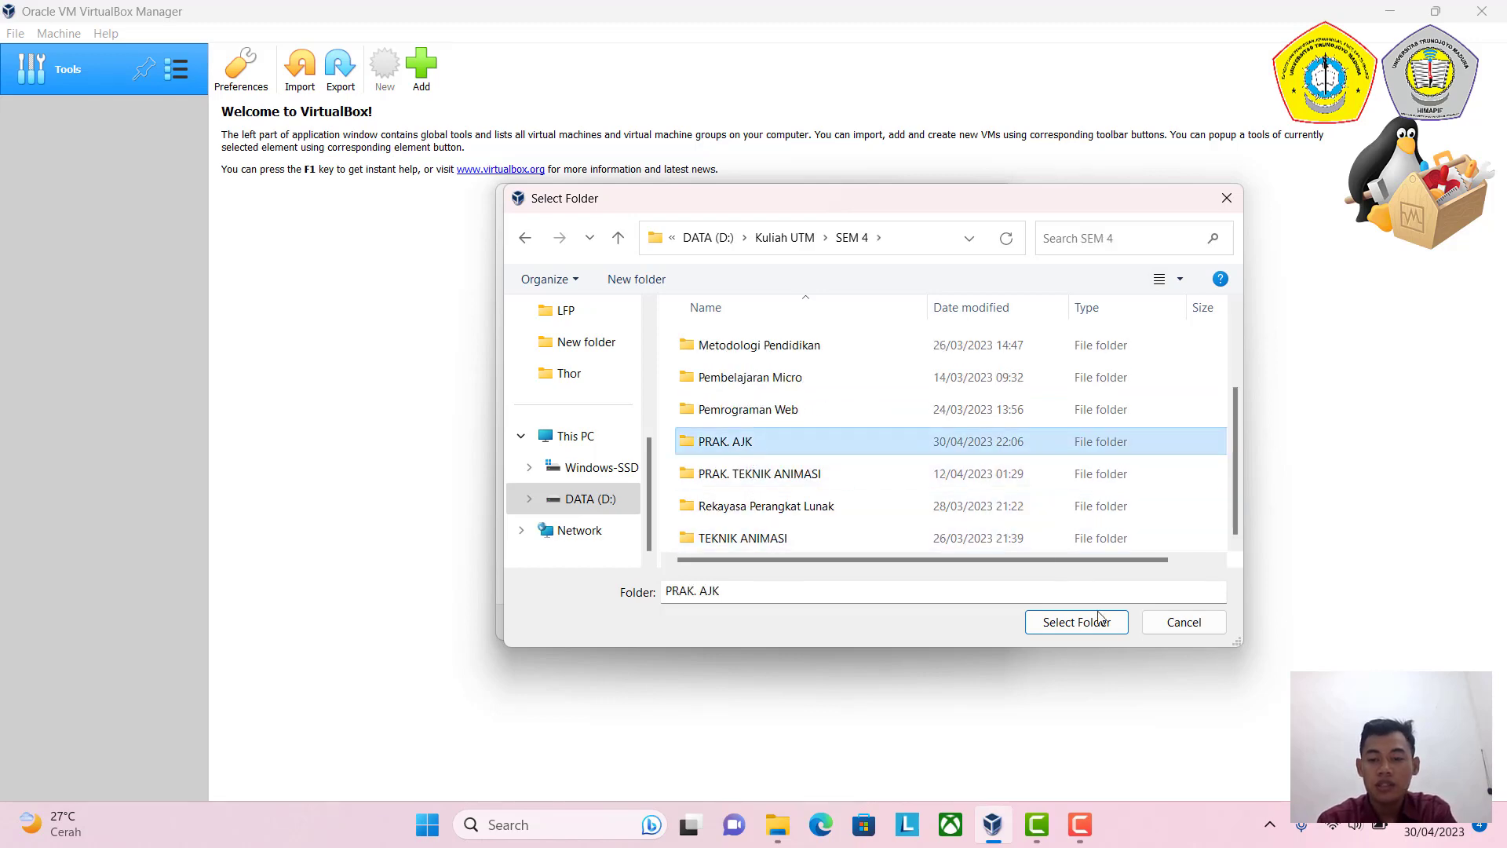
click(1071, 621)
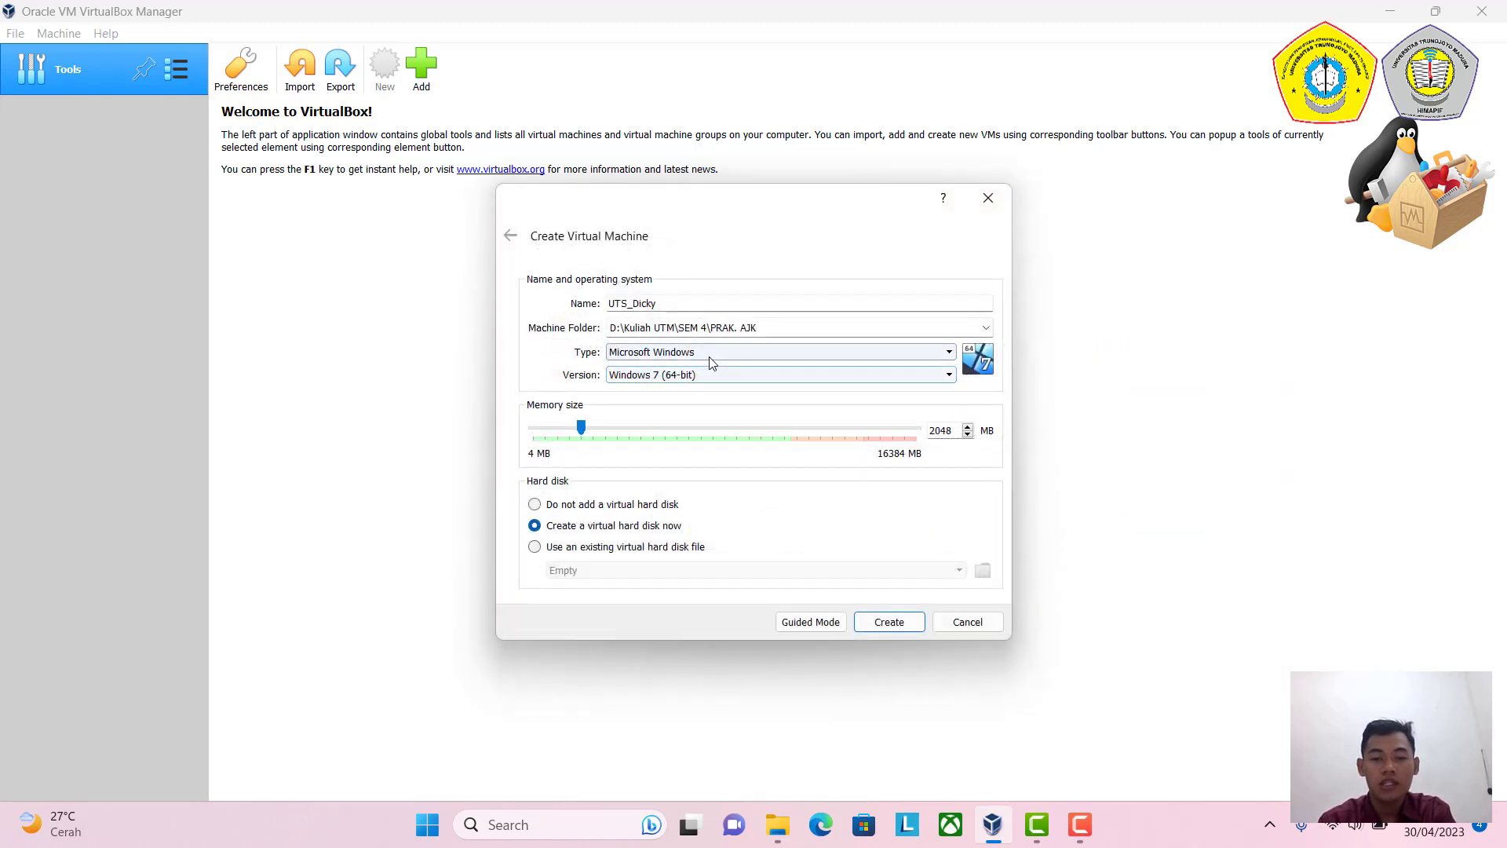
Set the type to Other and version to Other/Unknown, and create the machine with the default dynamically allocated VDI disk.
click(709, 357)
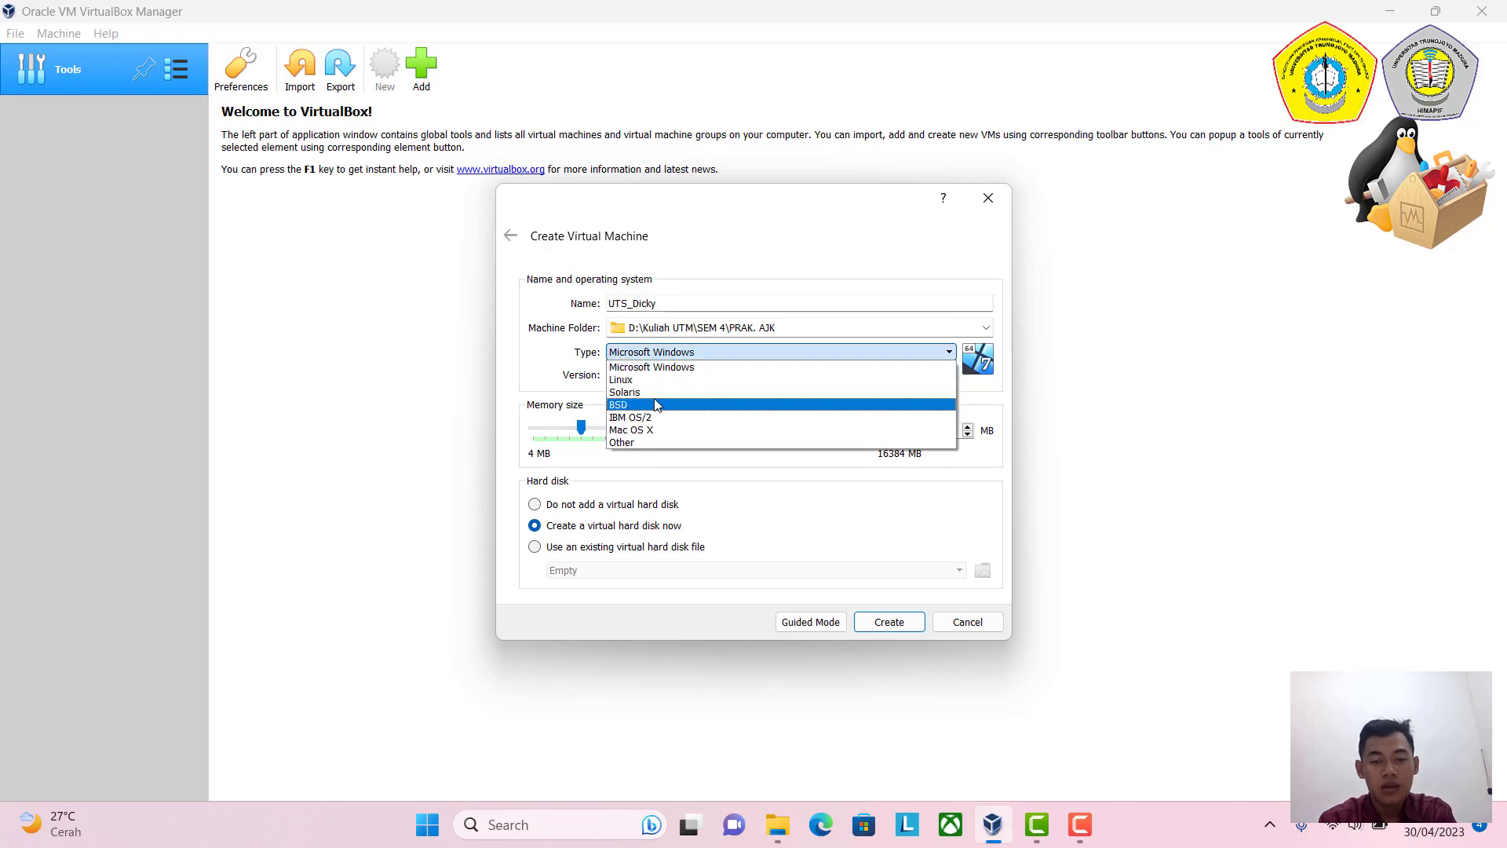
click(656, 444)
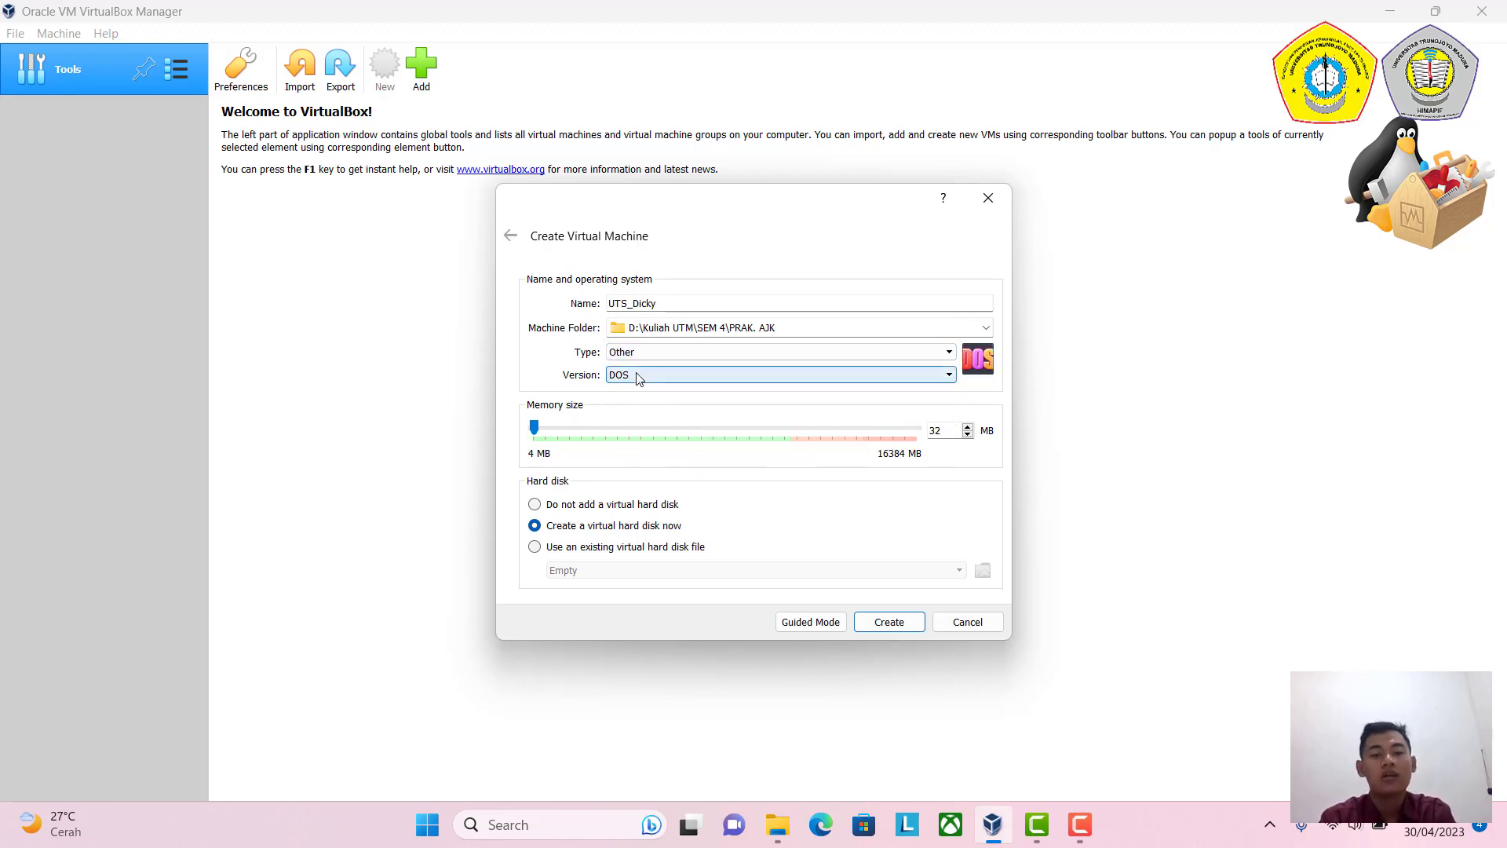
click(639, 376)
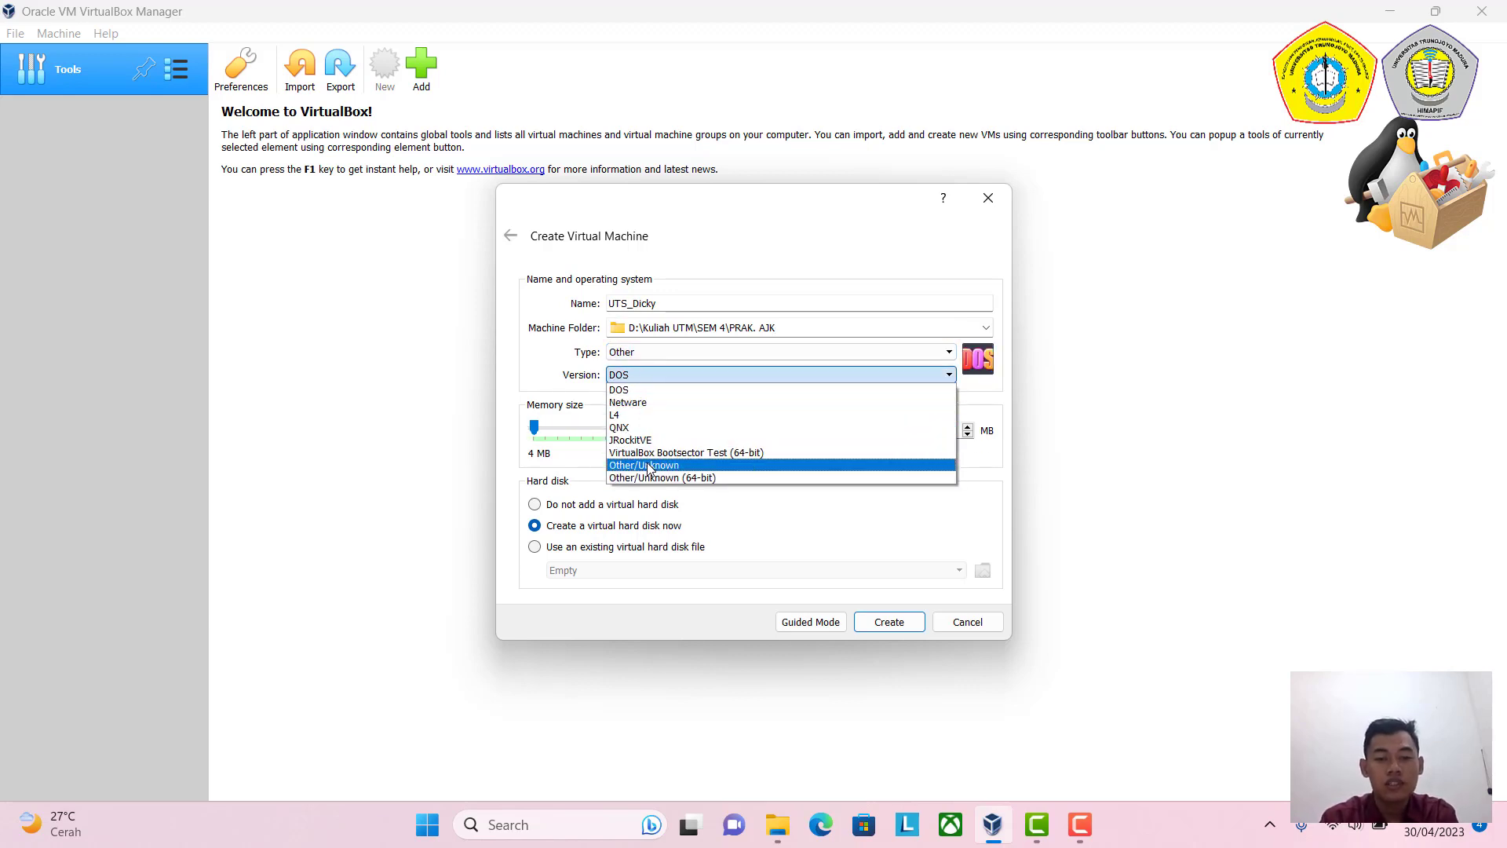
click(648, 466)
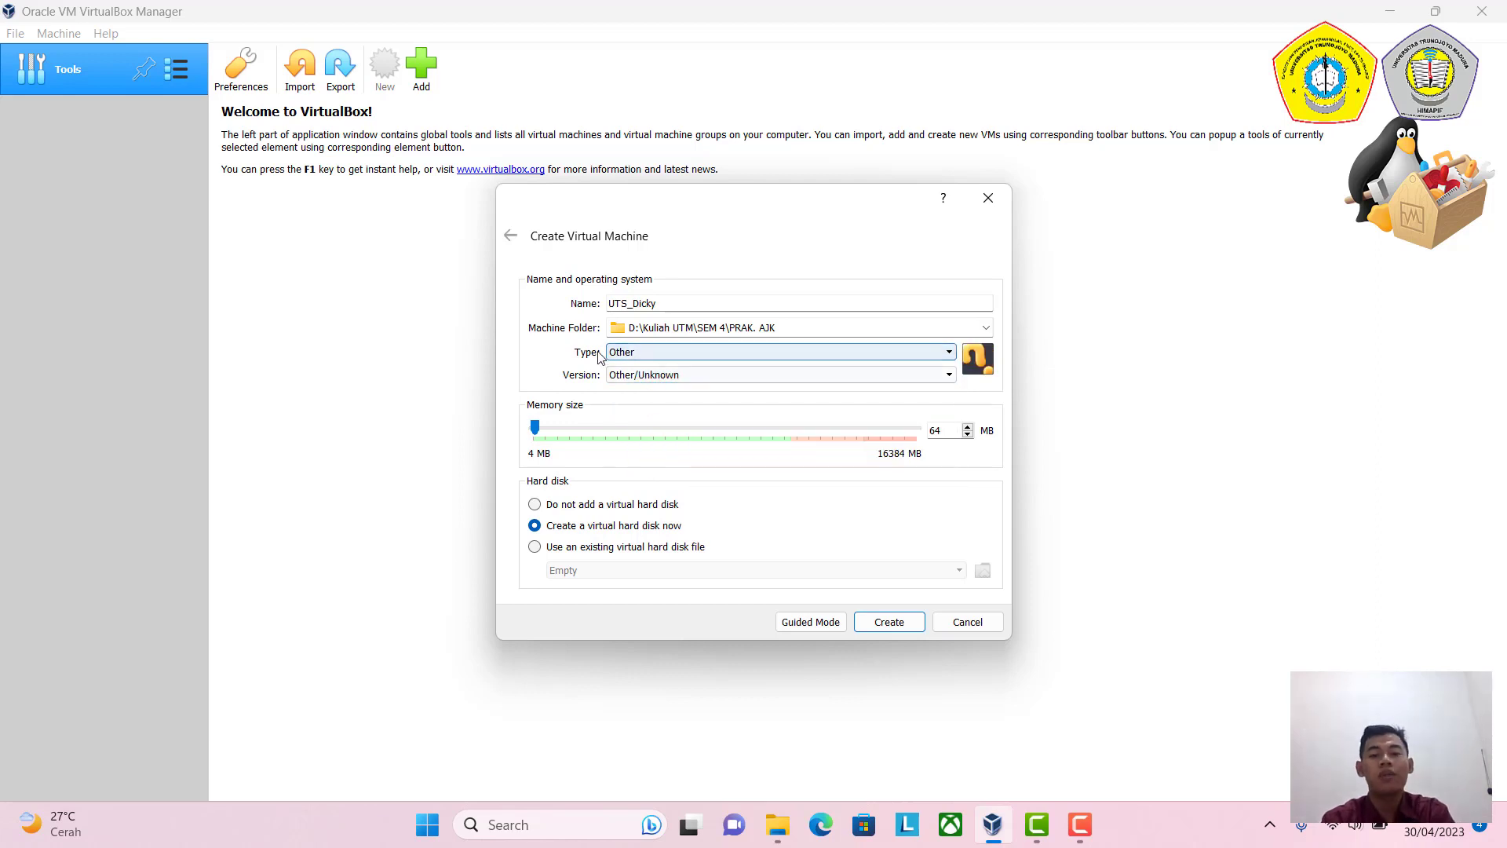
click(639, 360)
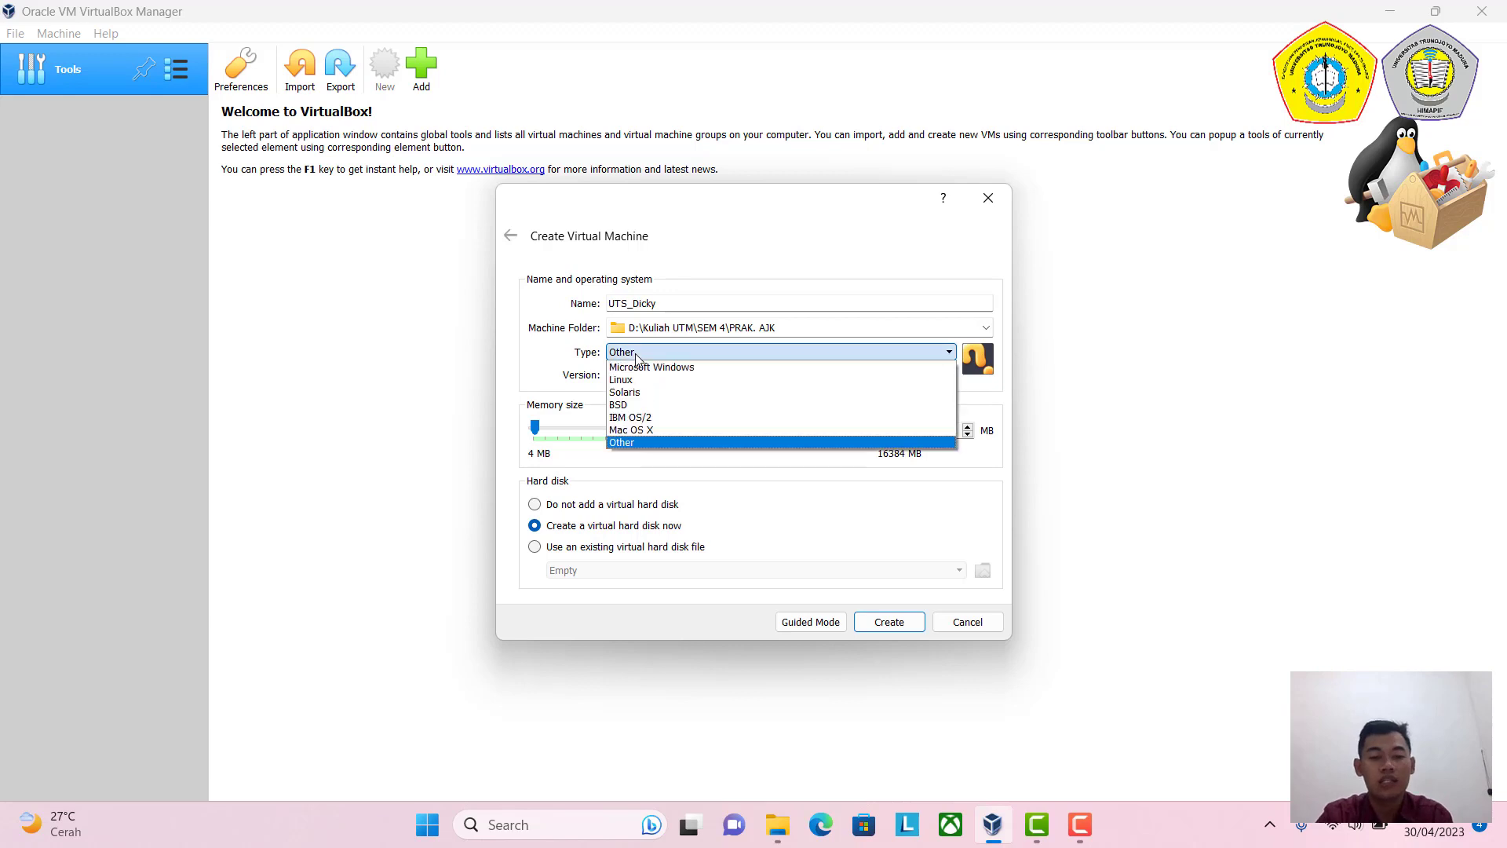
click(552, 343)
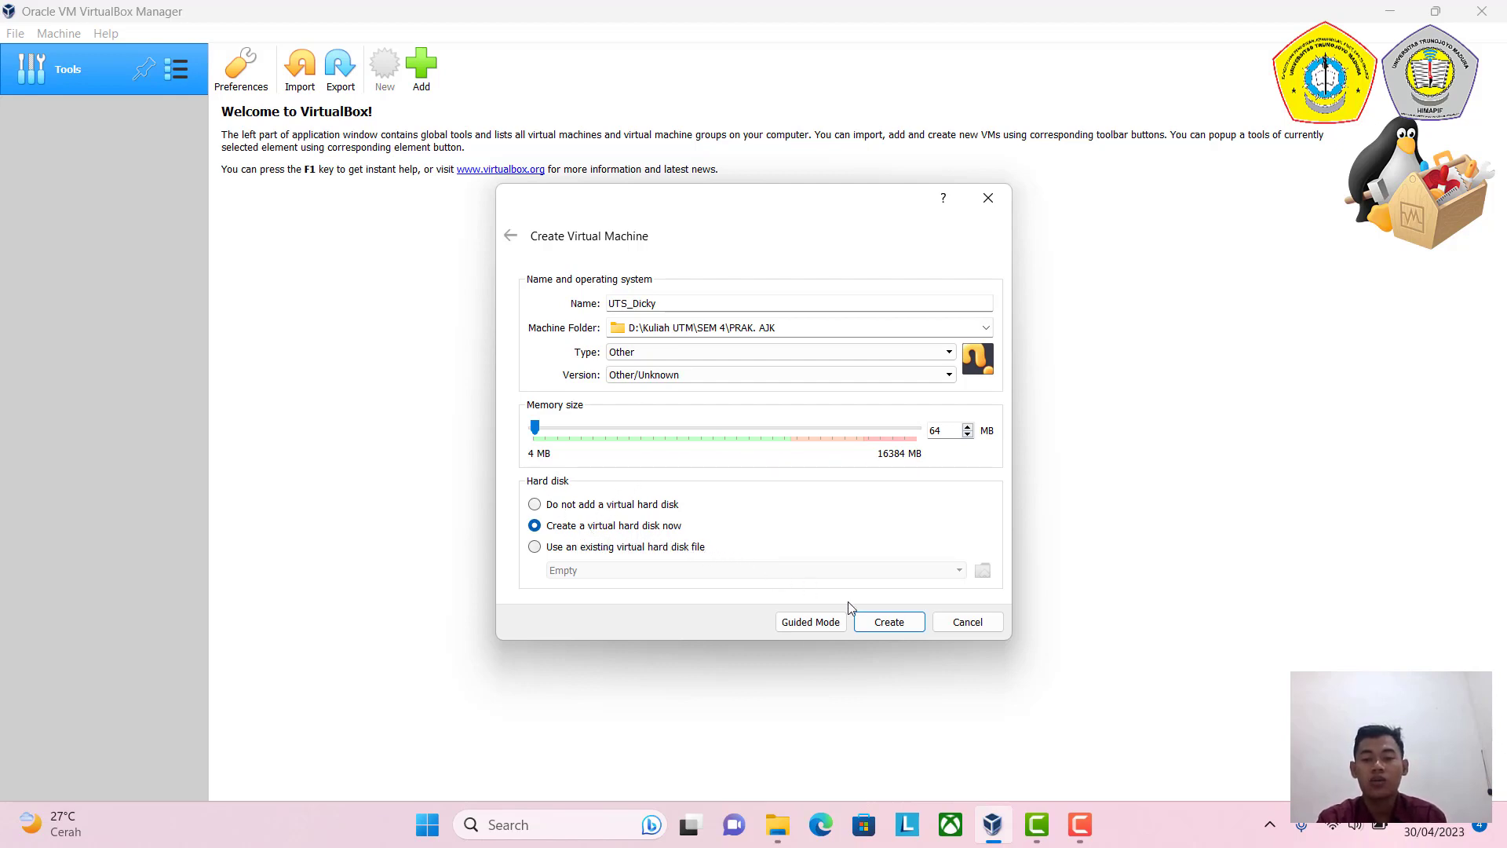
click(879, 622)
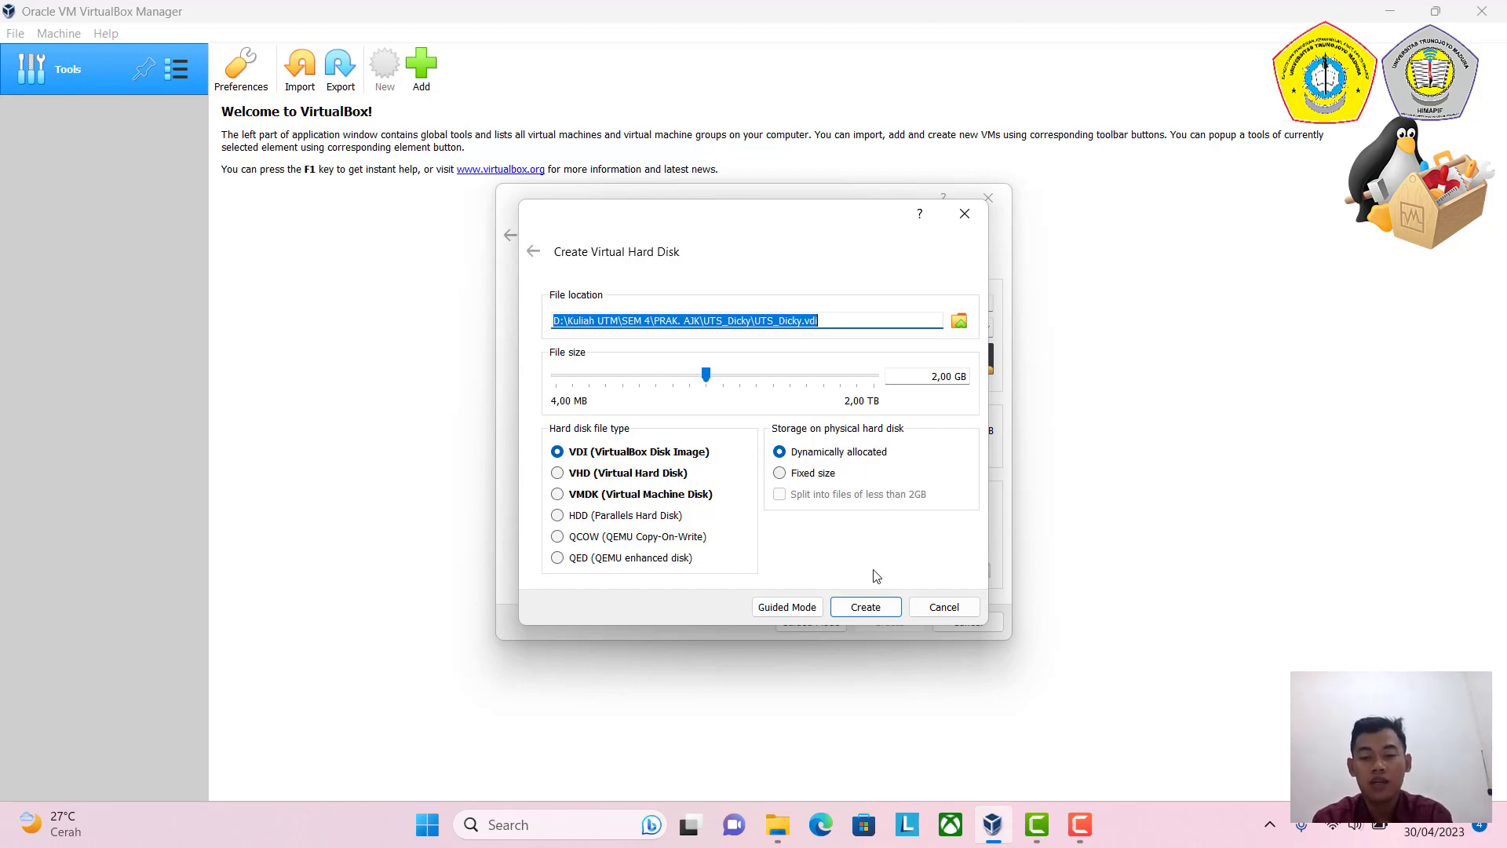
click(867, 607)
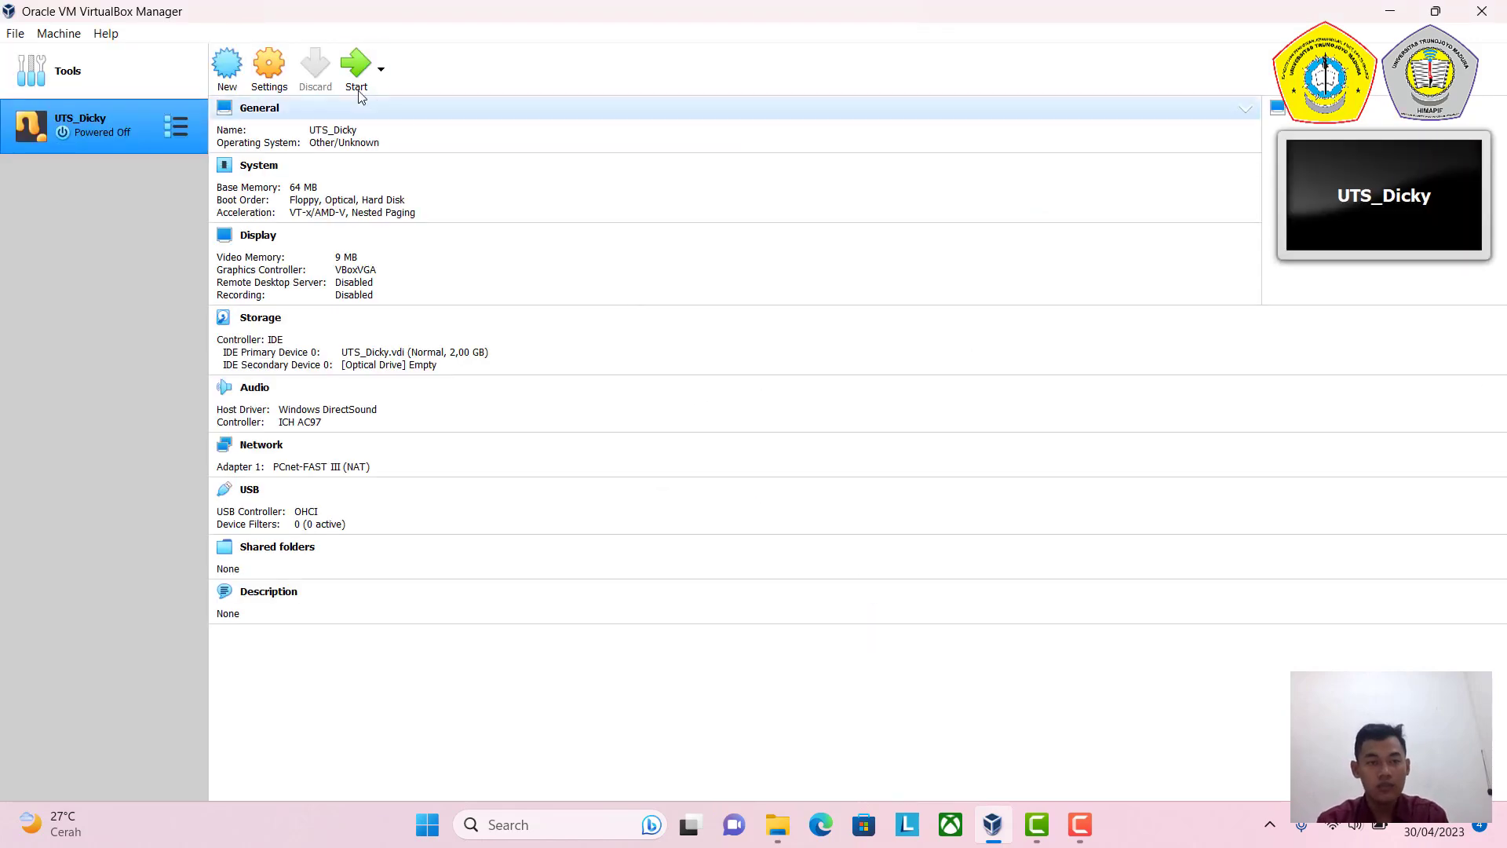
In the machine's storage settings, insert mikrotik-6.33.iso into the empty optical drive.
click(320, 107)
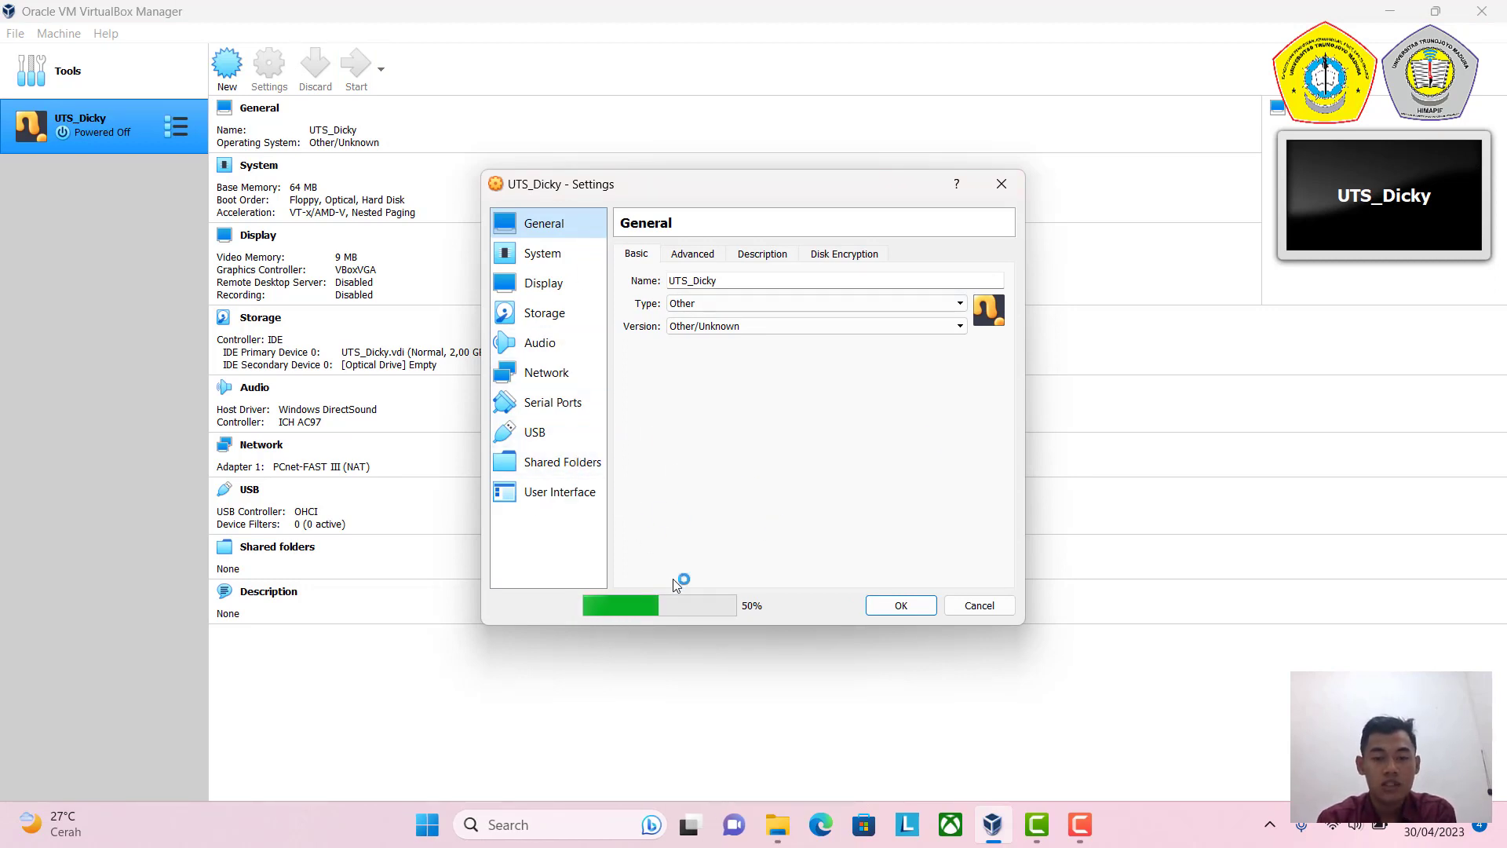
click(552, 314)
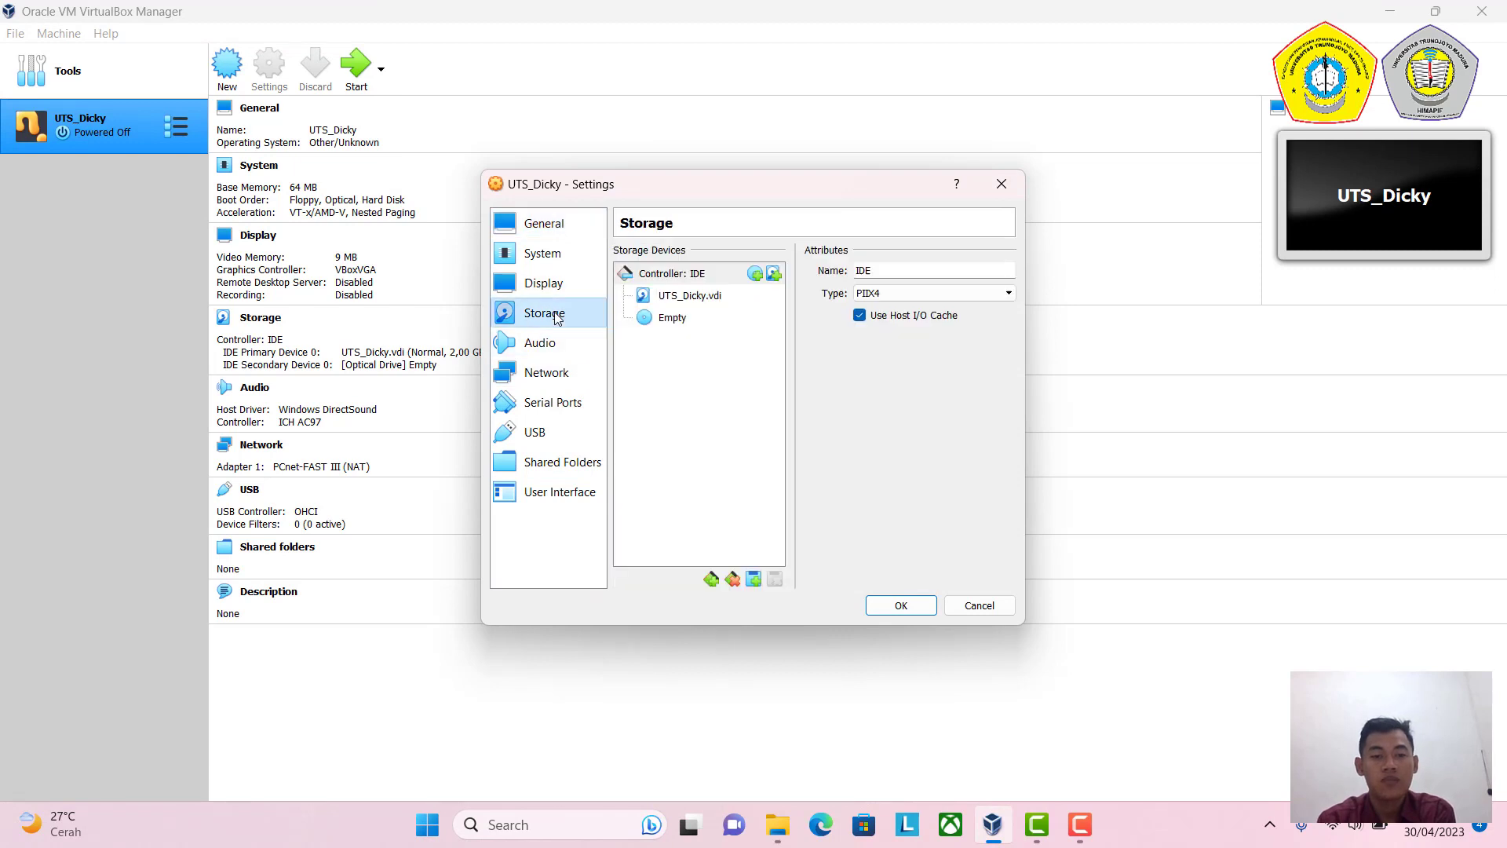
click(680, 319)
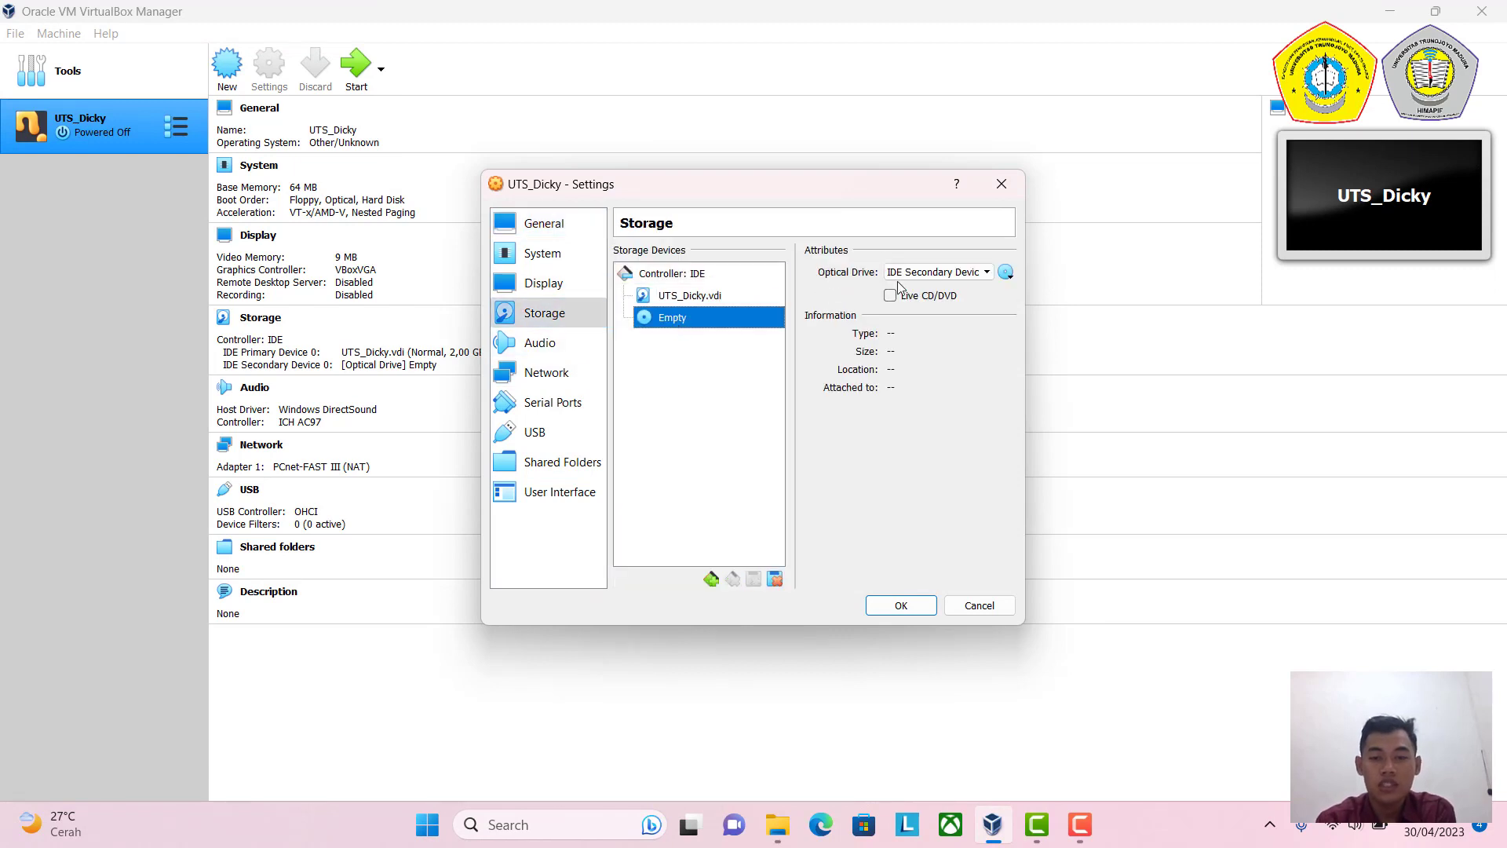
click(1009, 274)
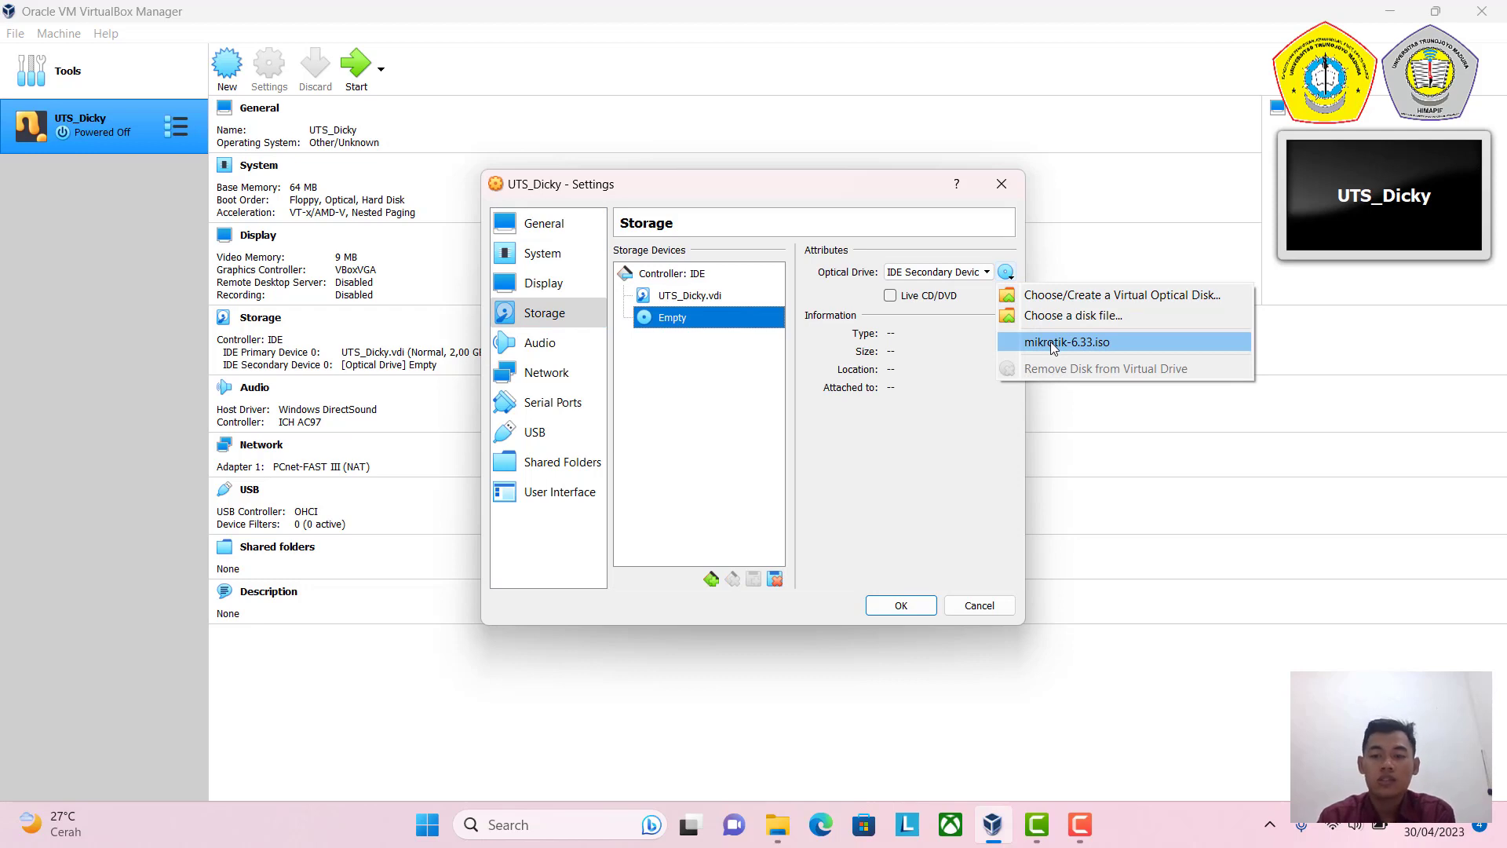
click(1050, 341)
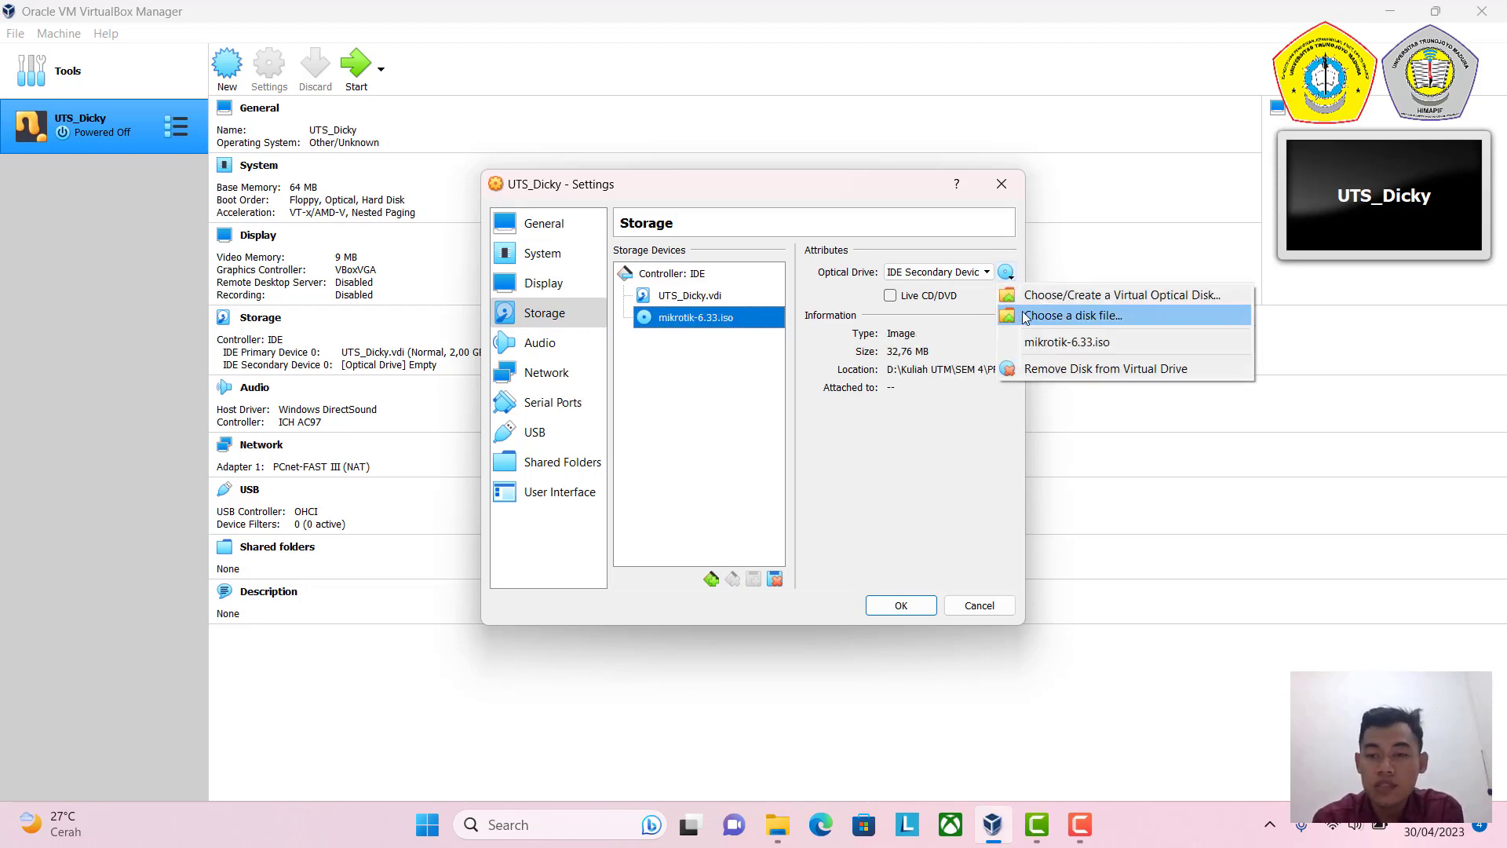
click(1071, 314)
click(741, 357)
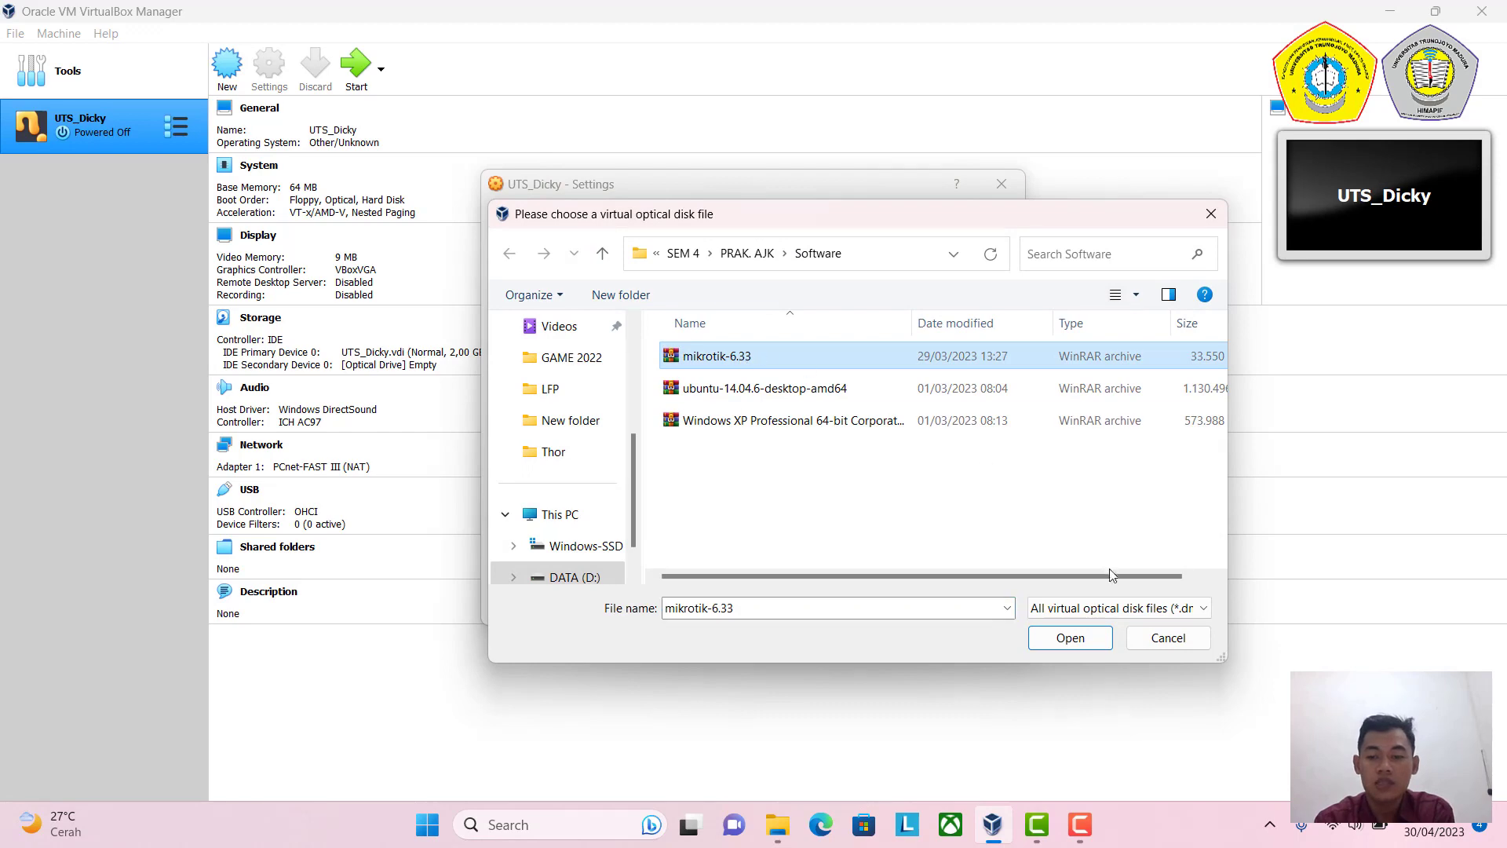
click(1169, 638)
click(1006, 274)
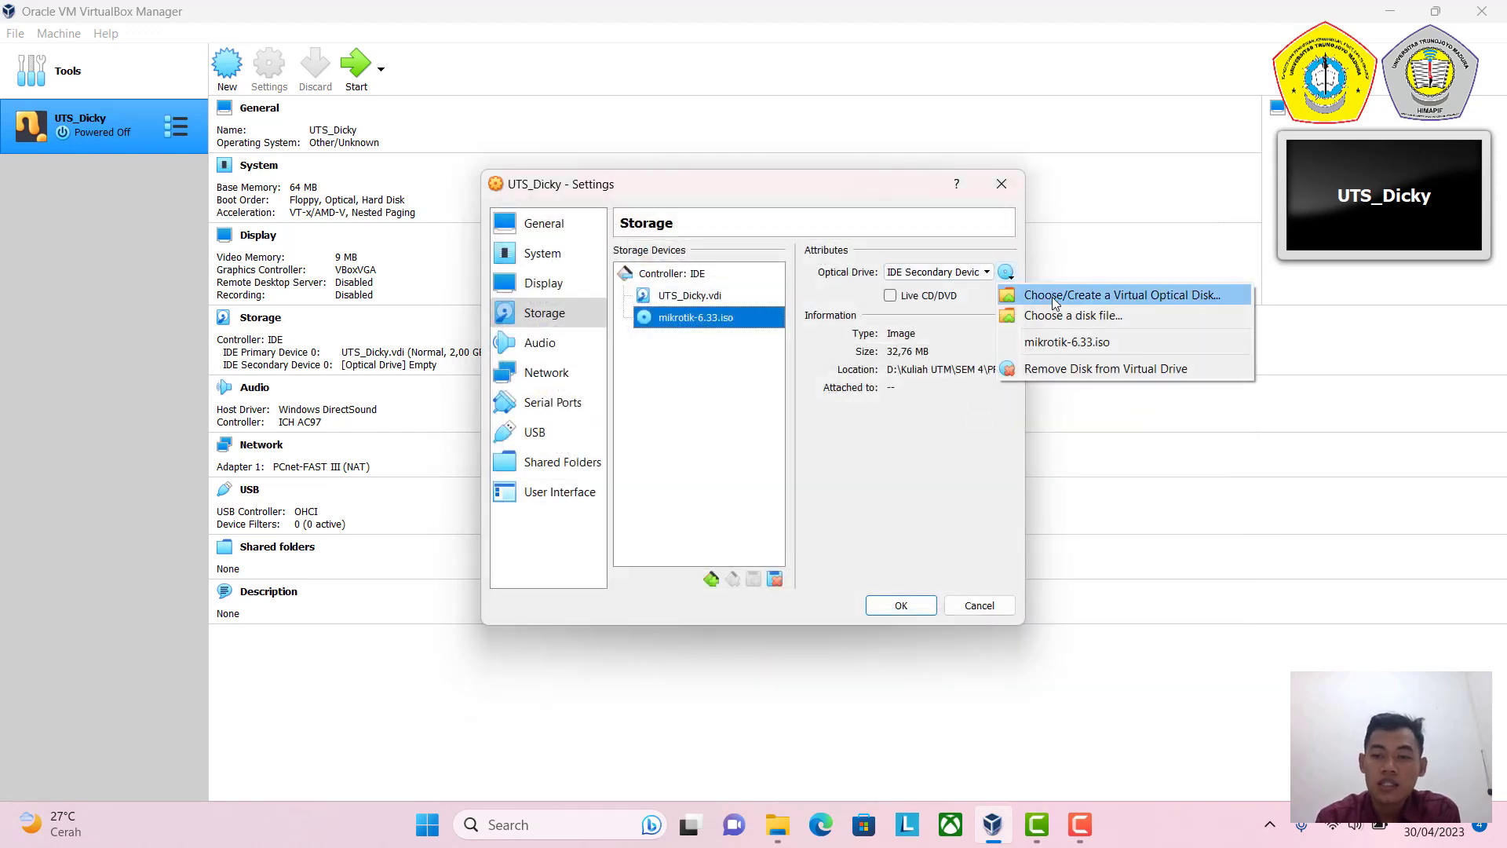
click(1077, 342)
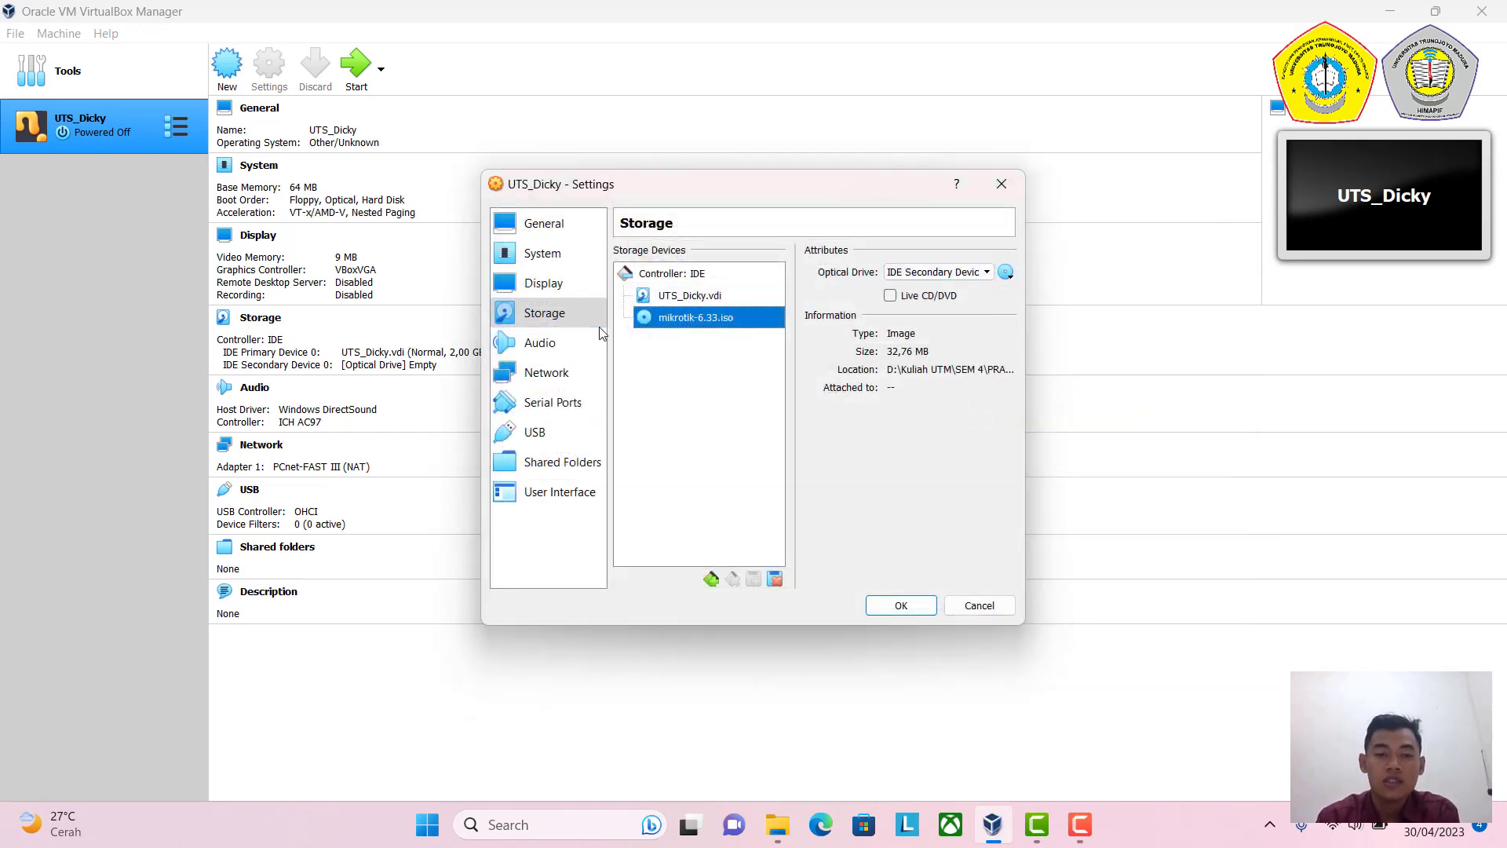
In the network settings, attach Adapter 1 to Bridged Adapter and expand its advanced options.
click(573, 374)
click(713, 254)
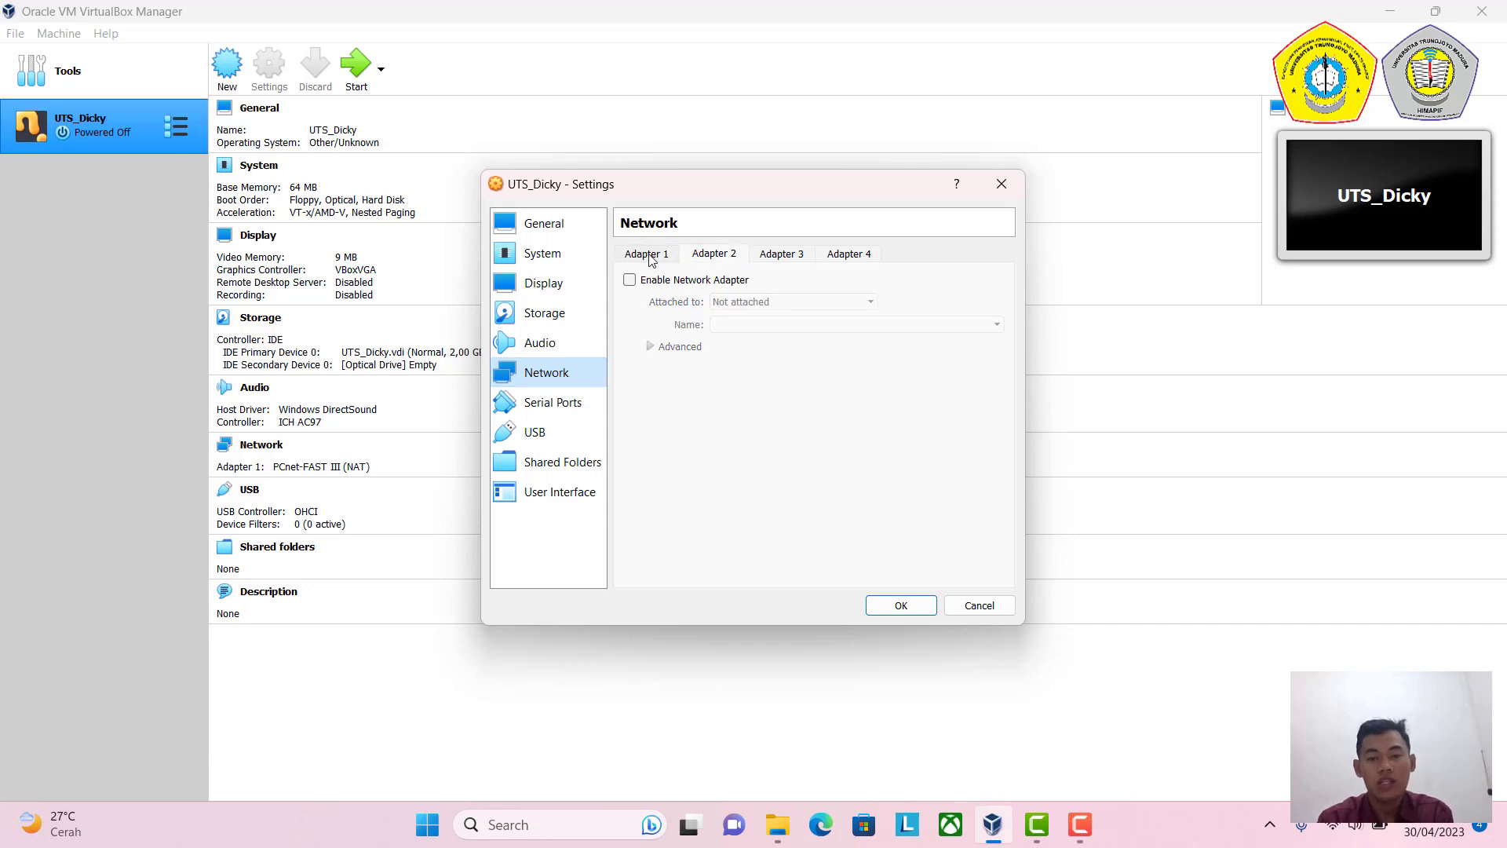
click(648, 254)
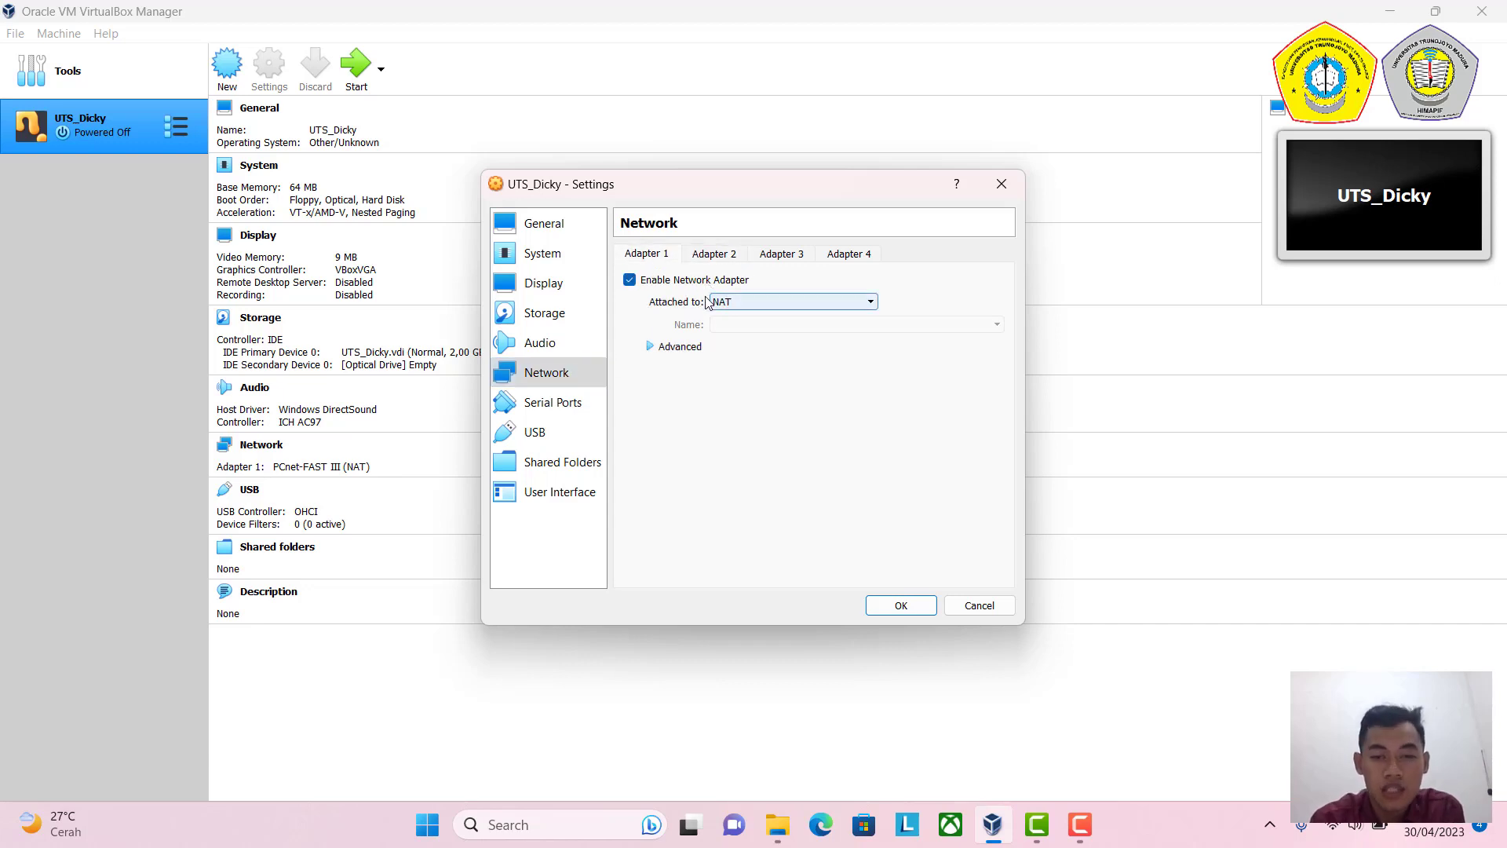
click(681, 346)
click(756, 304)
click(766, 330)
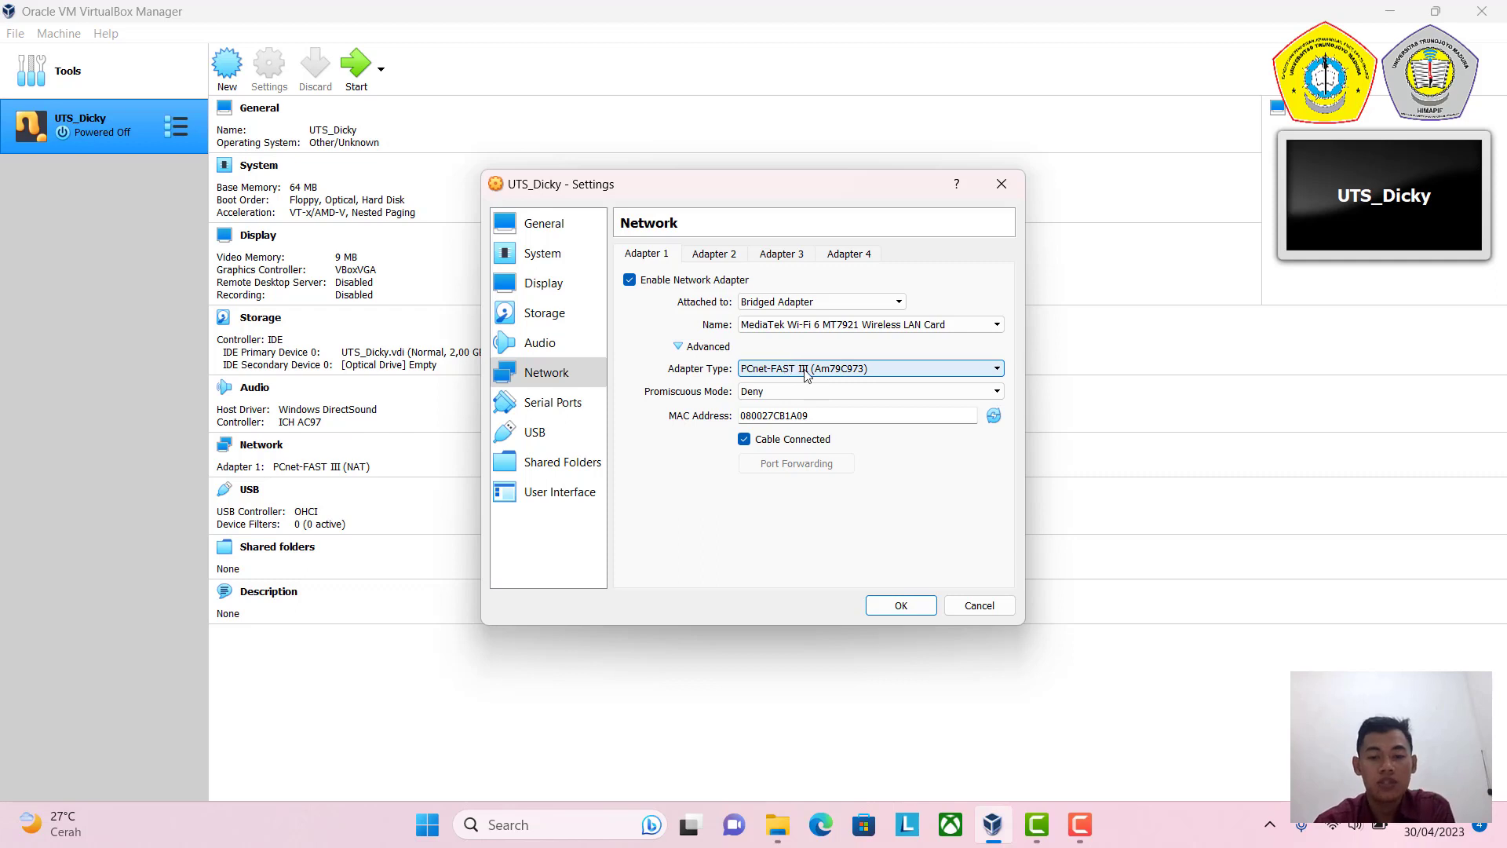
Enable network Adapter 2 and attach it to Host-only Adapter.
click(720, 259)
click(755, 302)
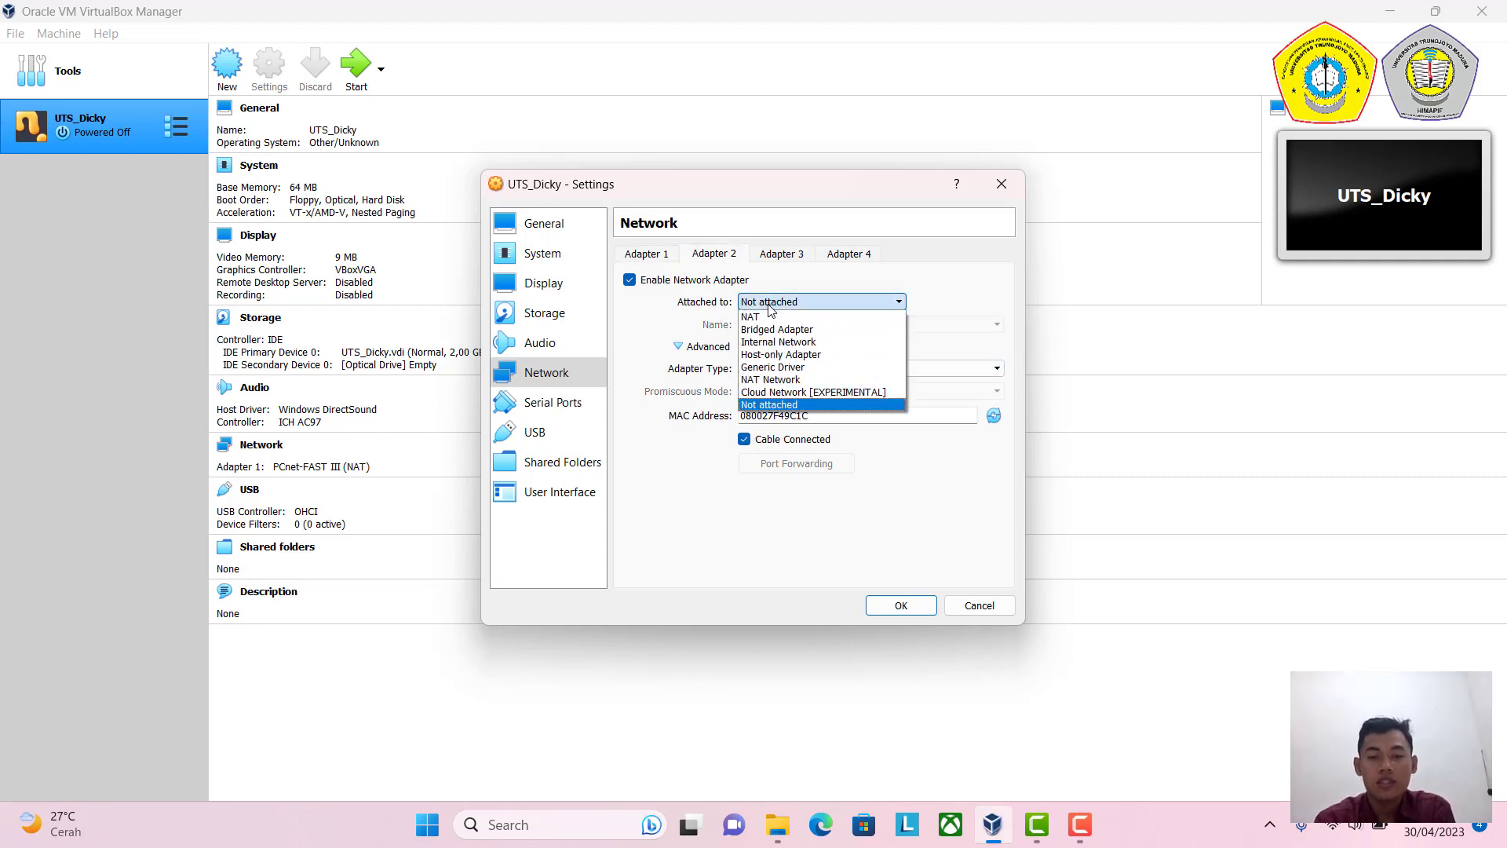
click(789, 354)
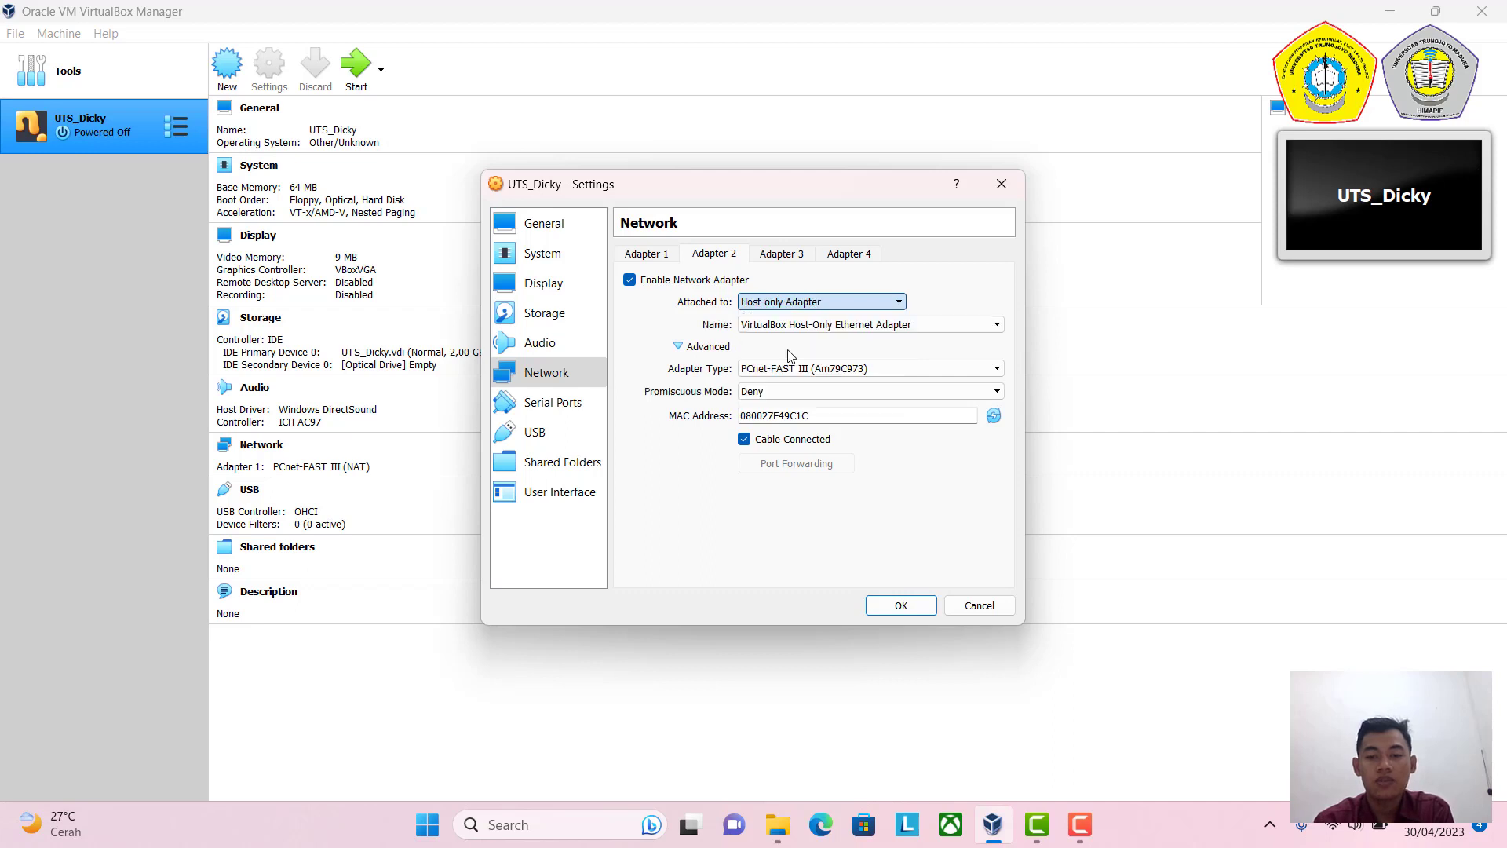
Copy the full MAC address of network Adapter 1 to the clipboard.
click(669, 259)
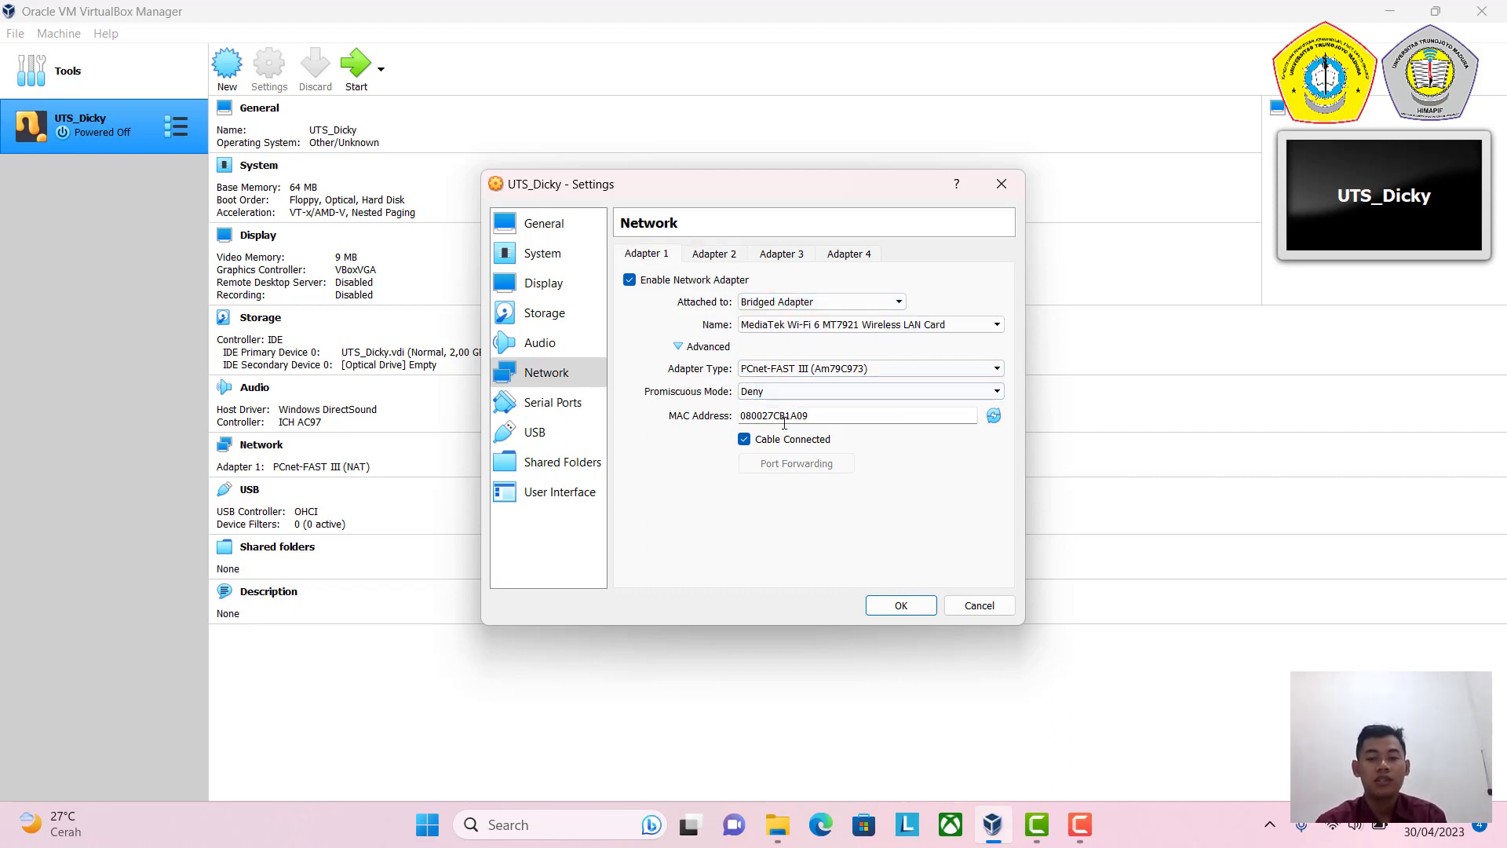
drag(832, 416, 739, 416)
right_click(759, 415)
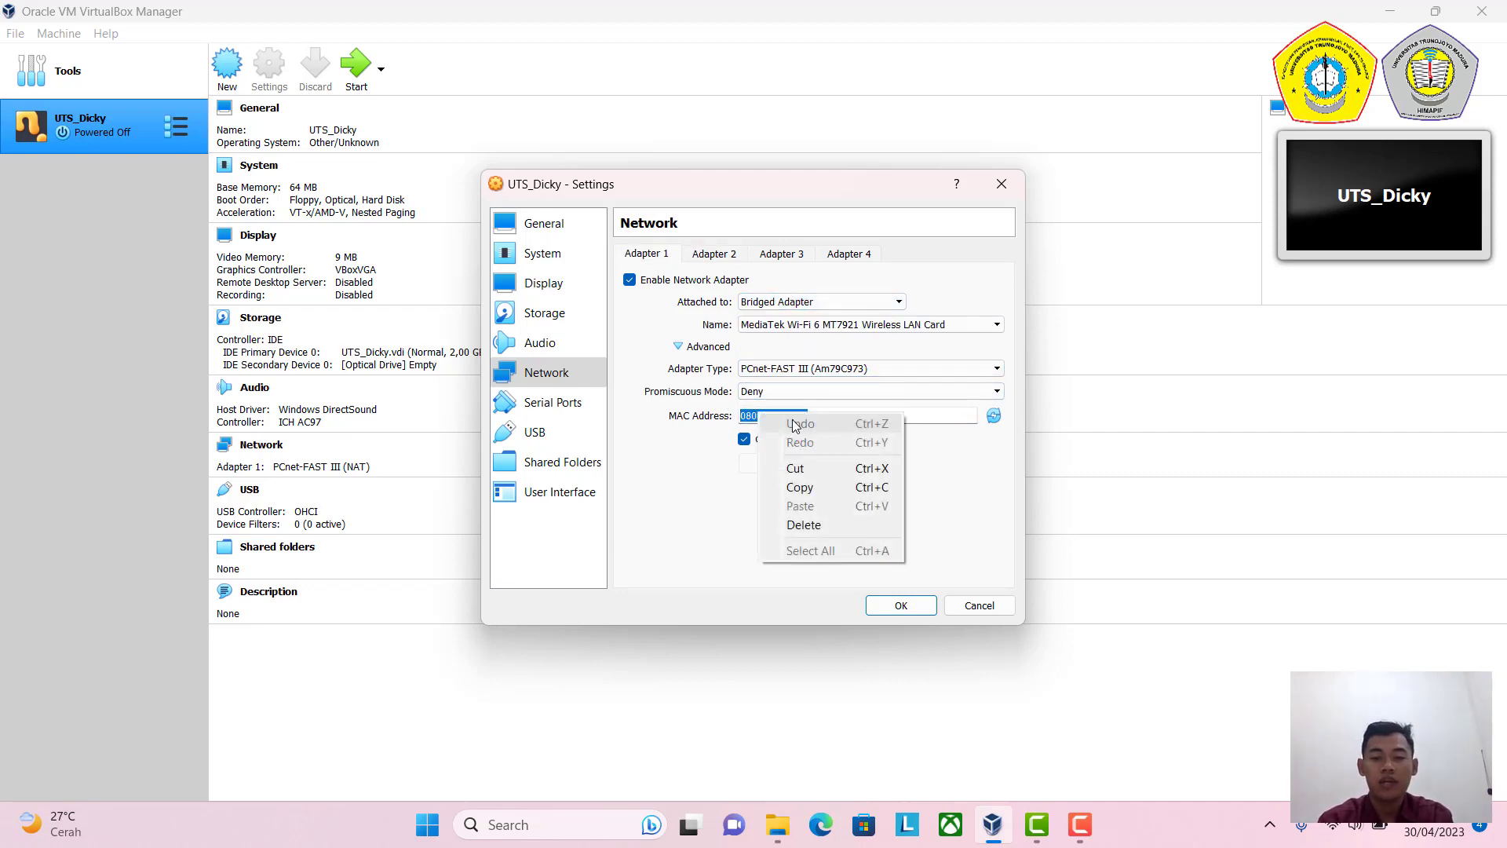
click(815, 487)
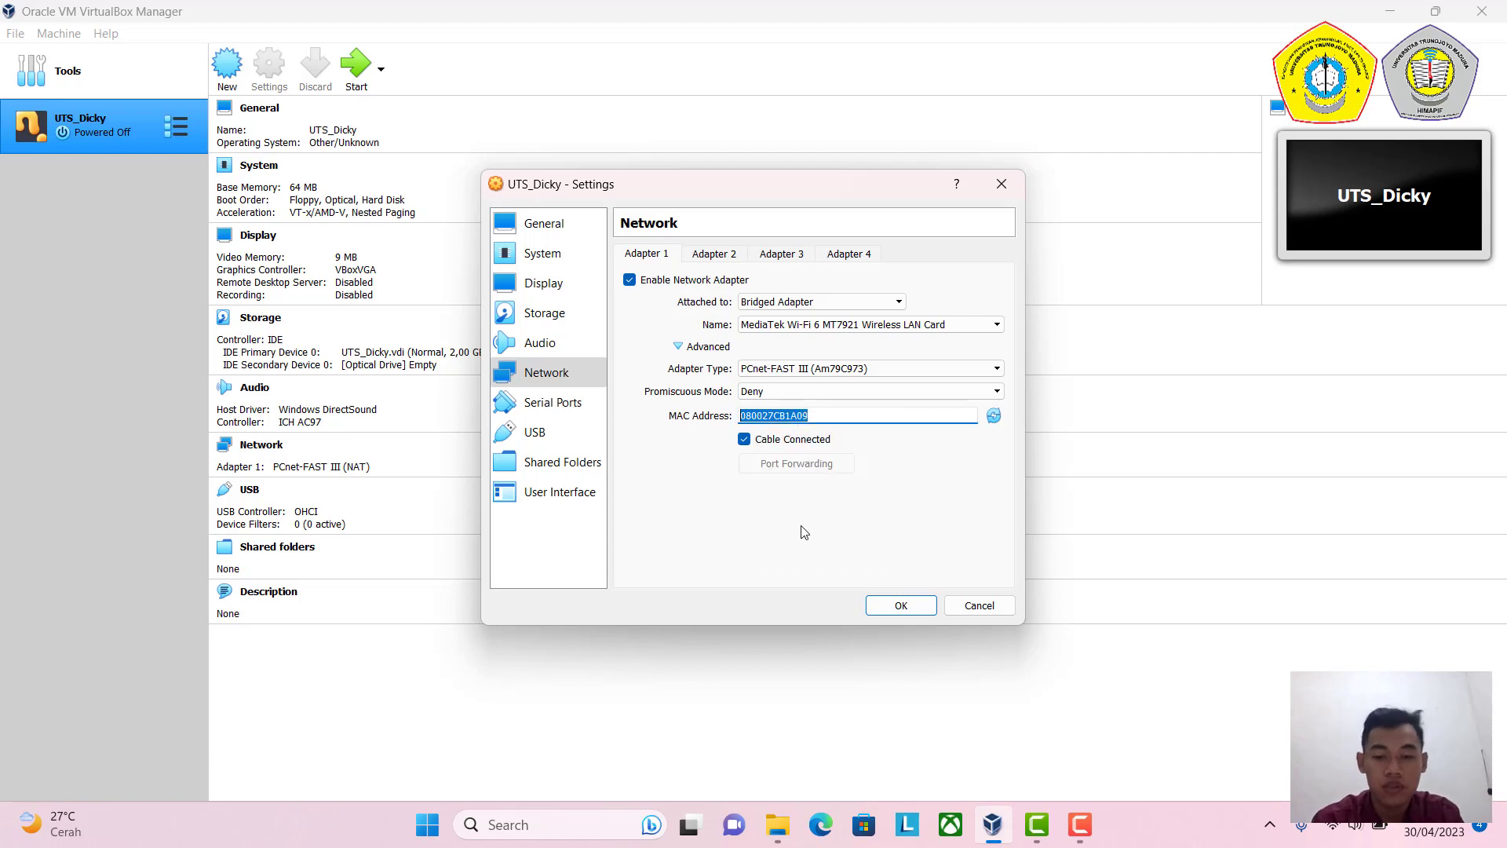
Open a new Notepad document, paste Adapter 1's copied MAC address into it, and minimize Notepad.
key(super)
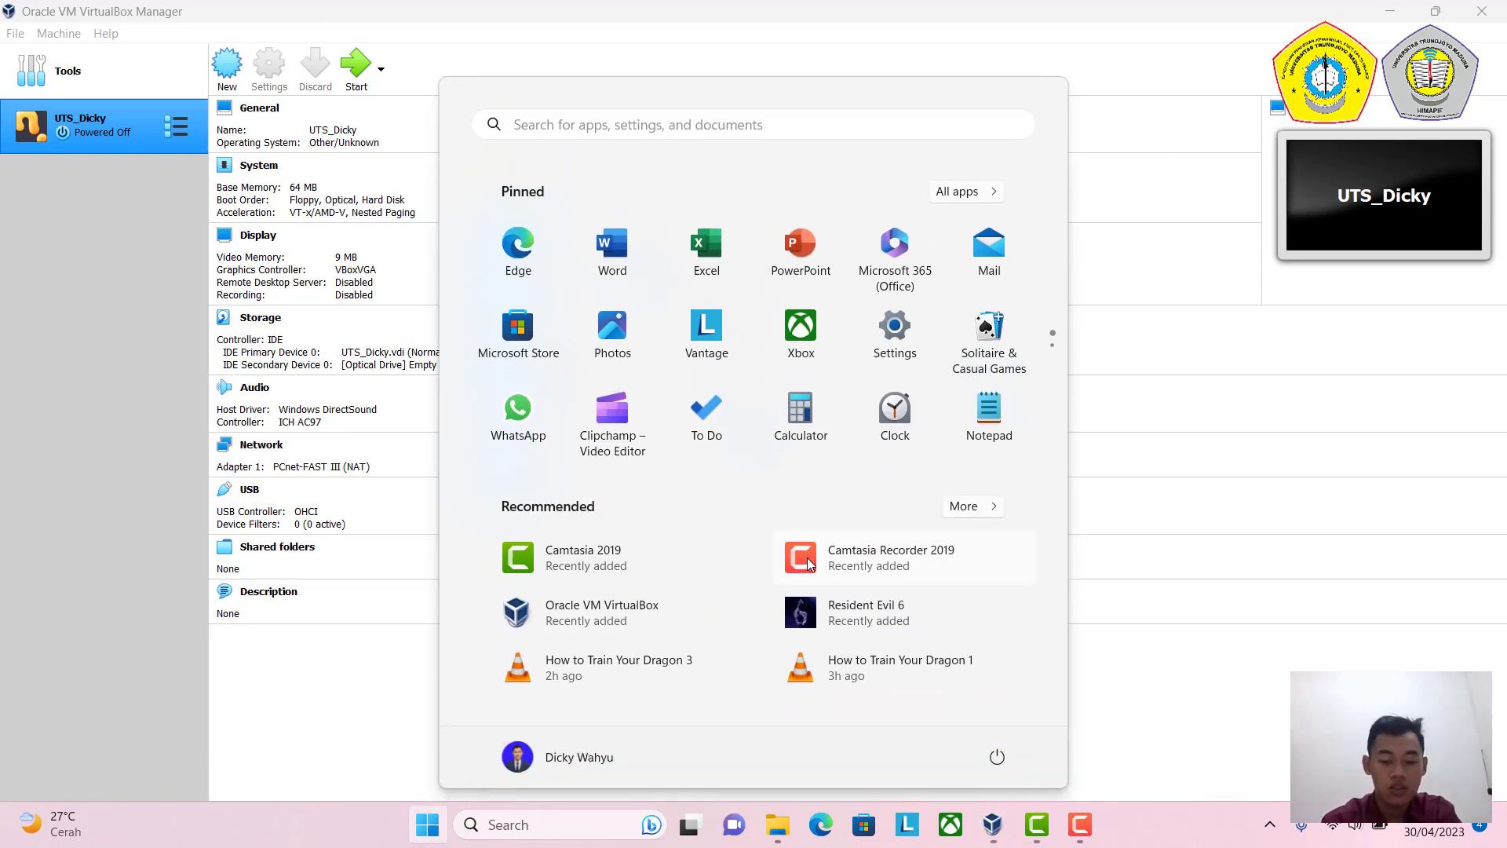
text(notepad)
key(Return)
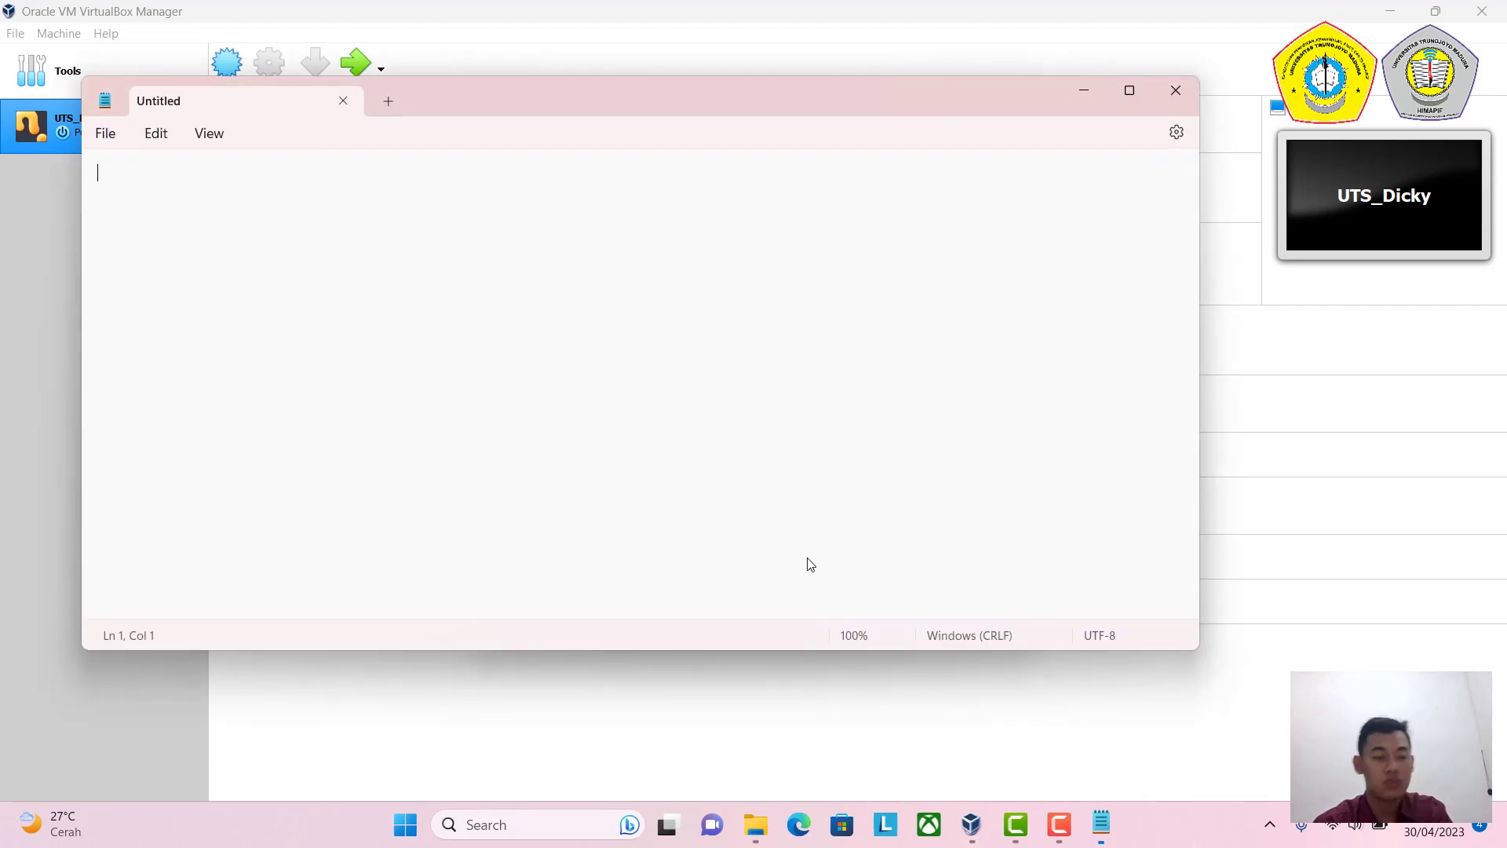
key(ctrl+v)
click(1085, 90)
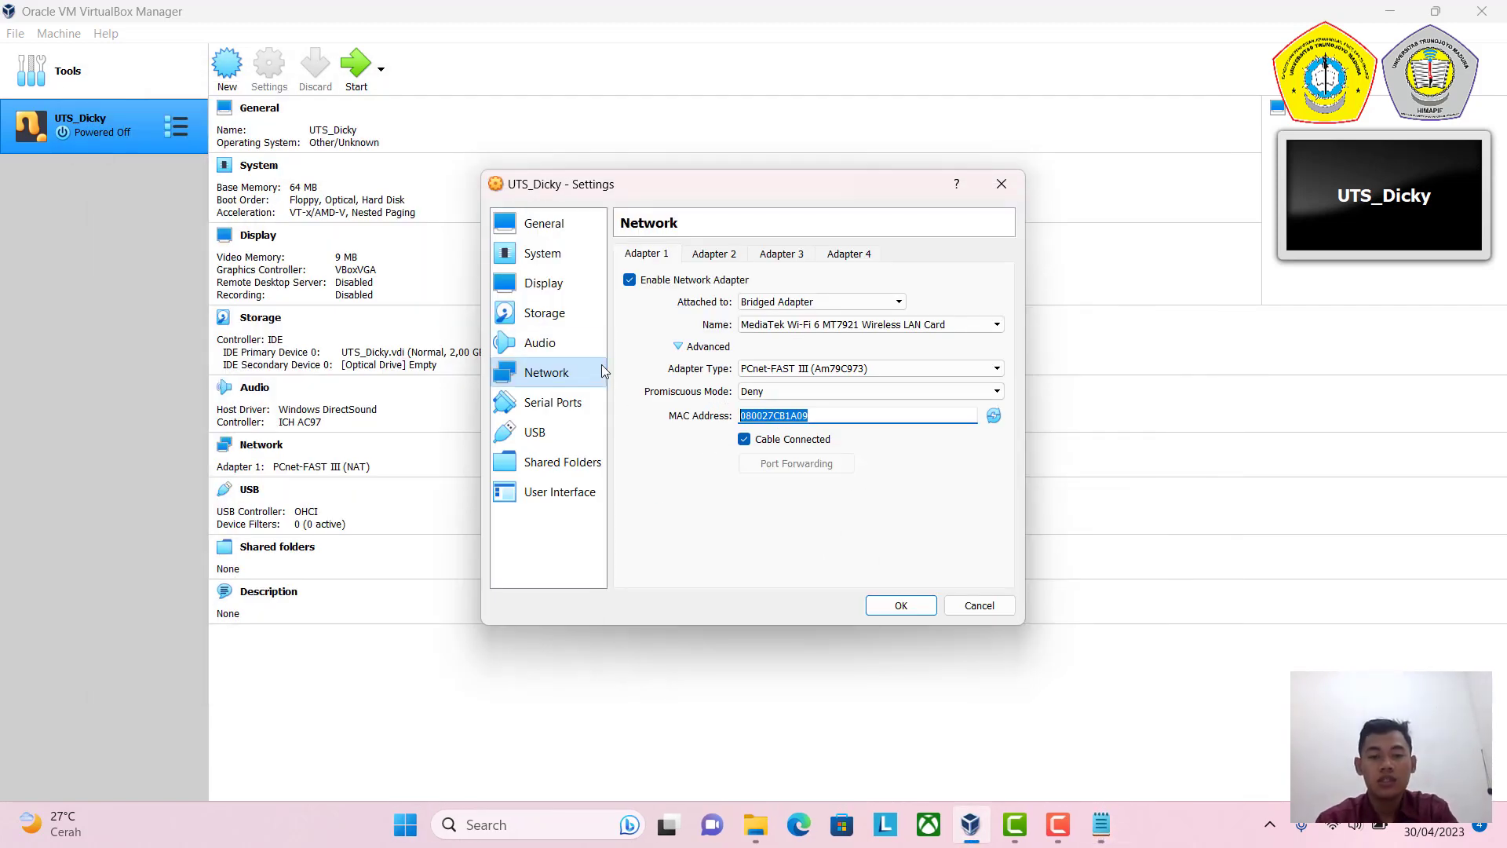
Check the network settings of Adapter 2 and save the virtual machine's network configuration.
click(719, 251)
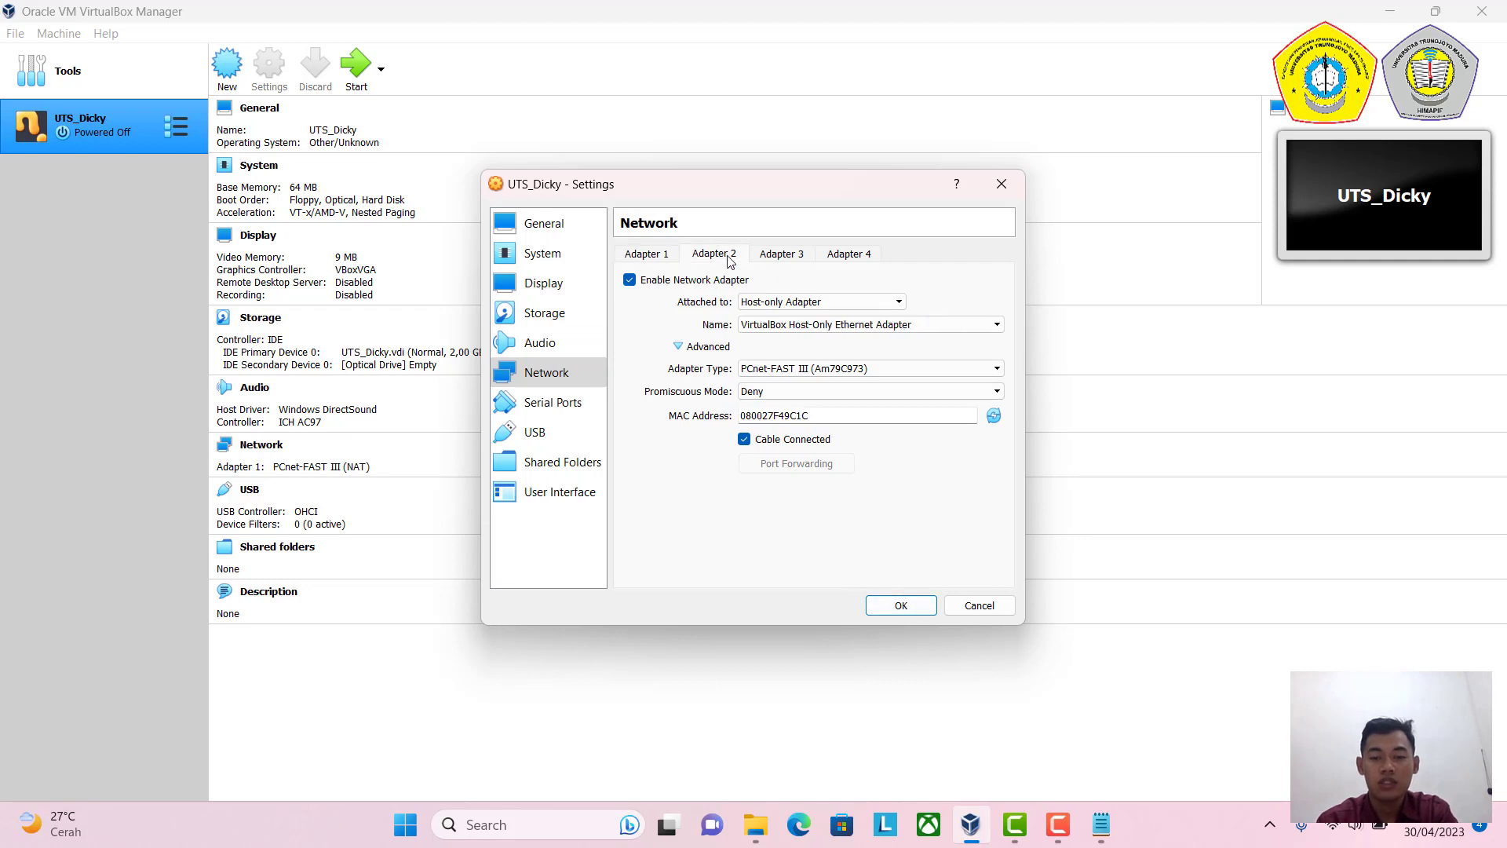
click(901, 604)
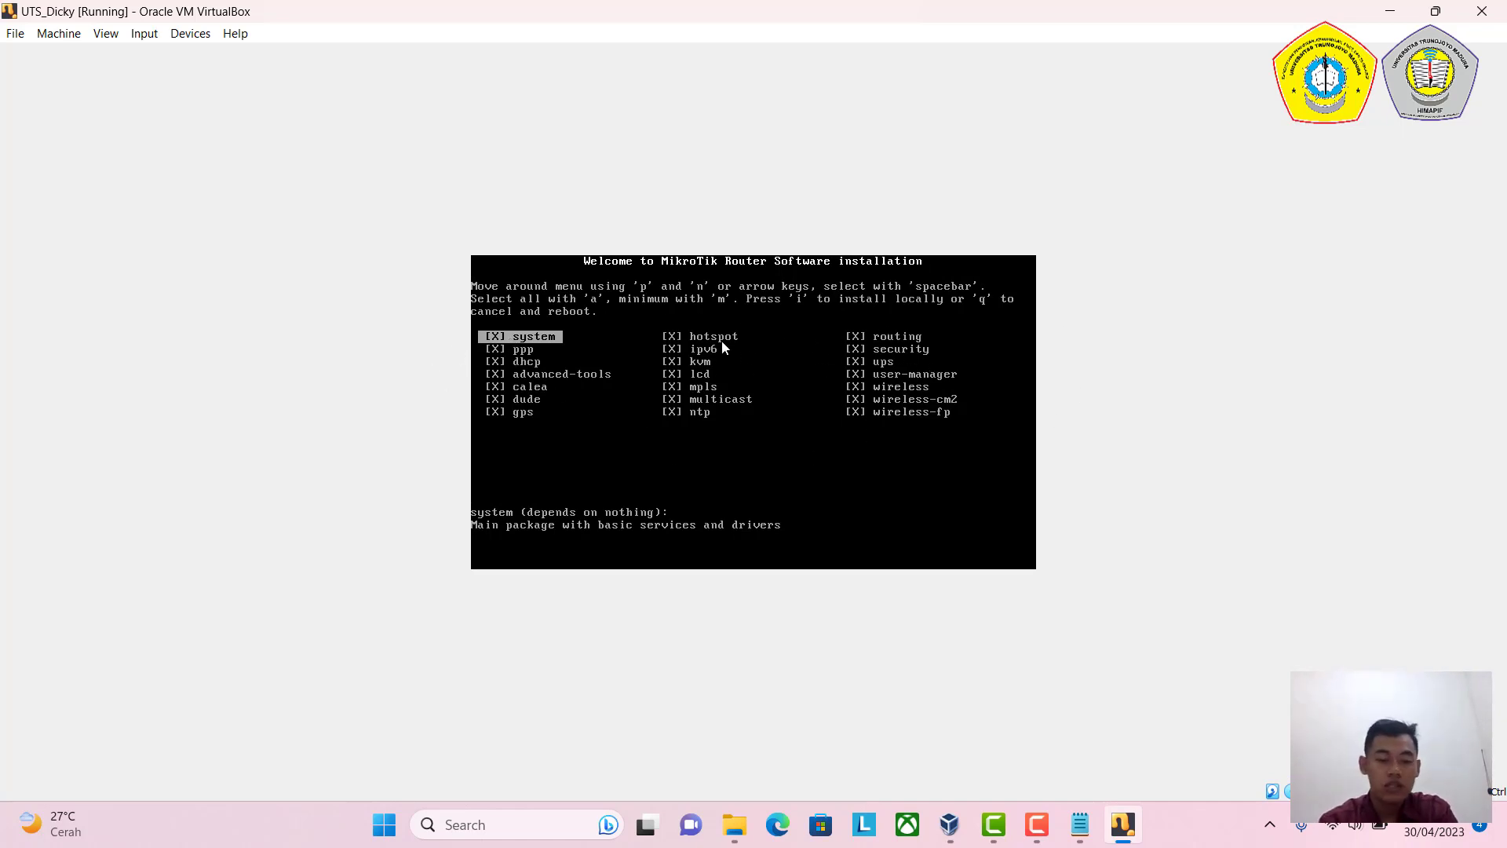
Install the selected MikroTik packages locally, answering y to keeping the old configuration and y to erasing the disk.
key(i)
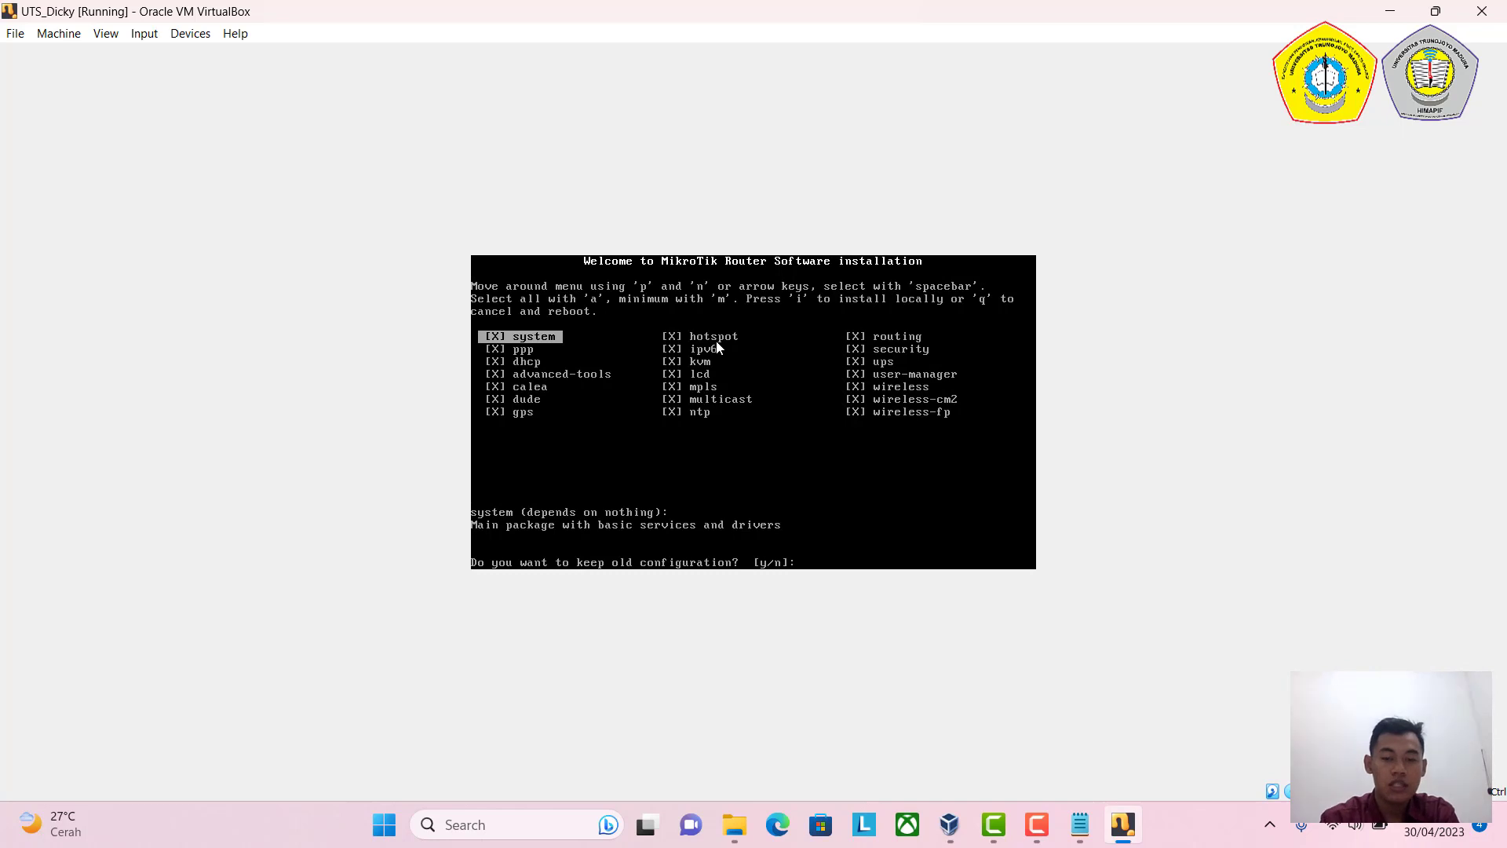
key(y)
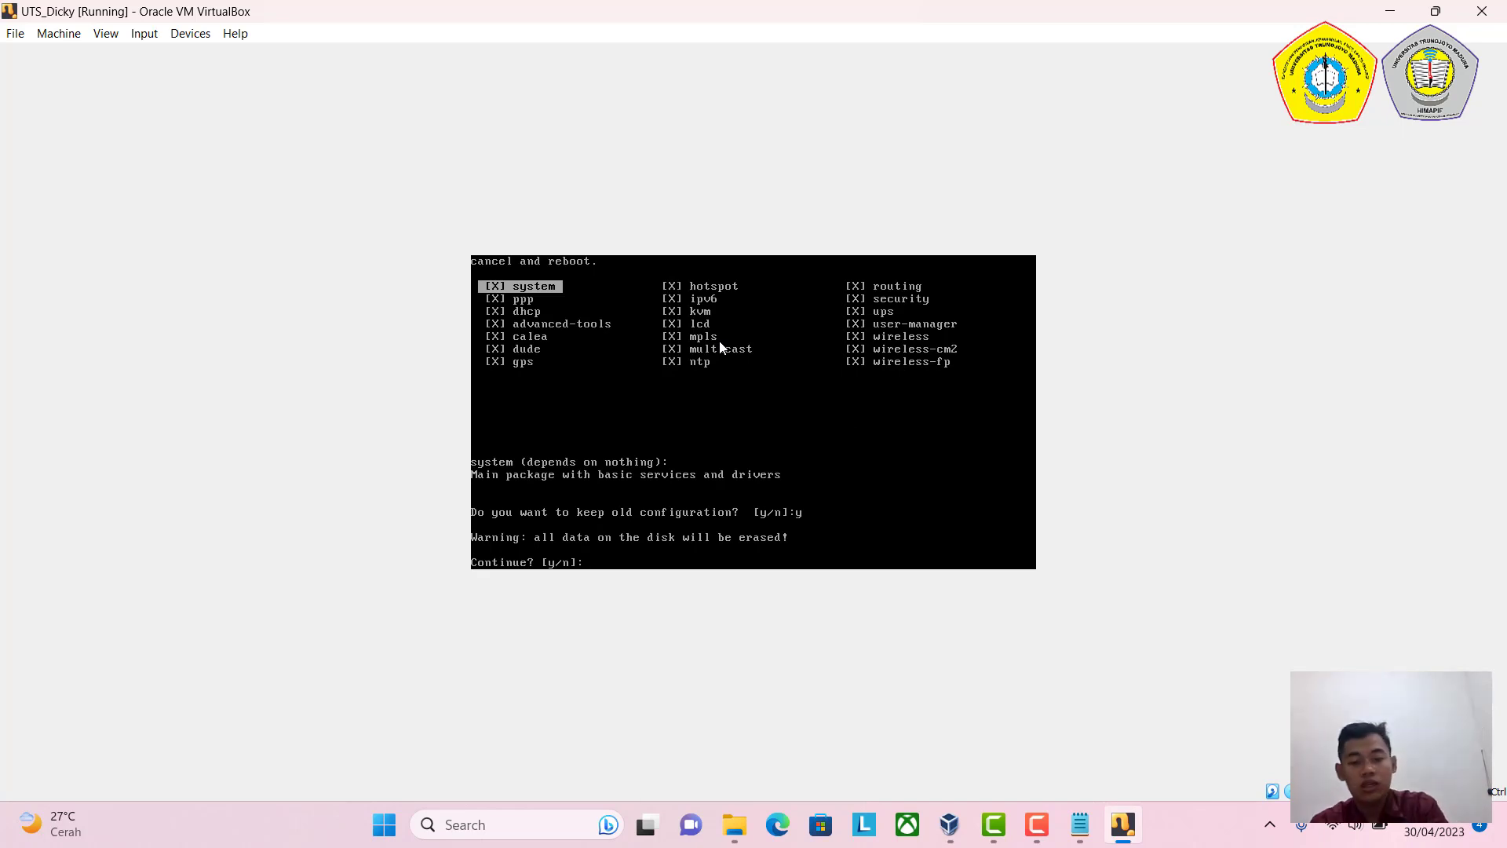
key(y)
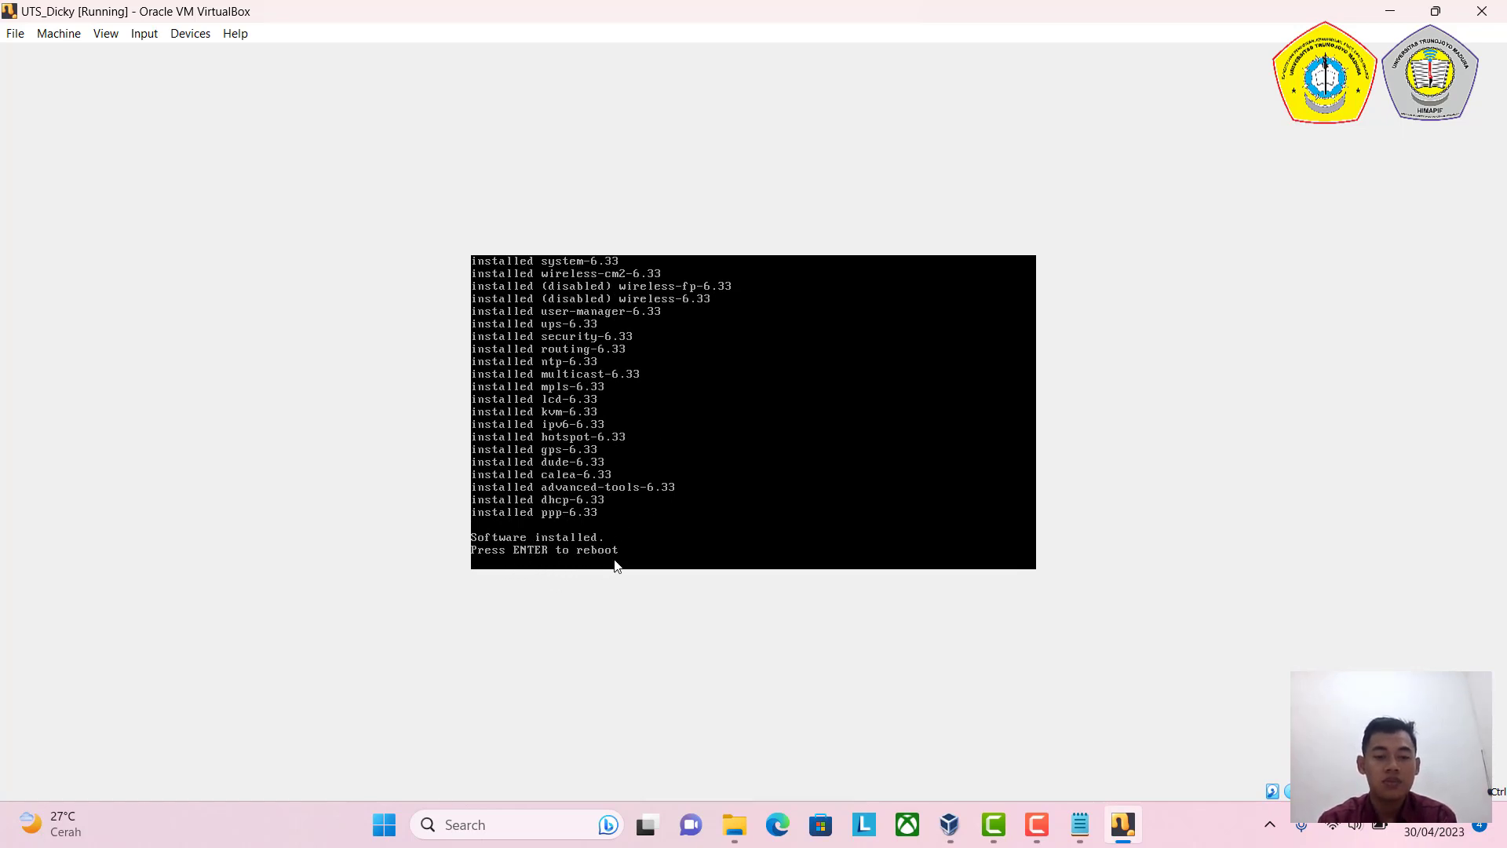
Force the removal of mikrotik-6.33.iso from the virtual optical drive and reboot the installed router.
click(202, 35)
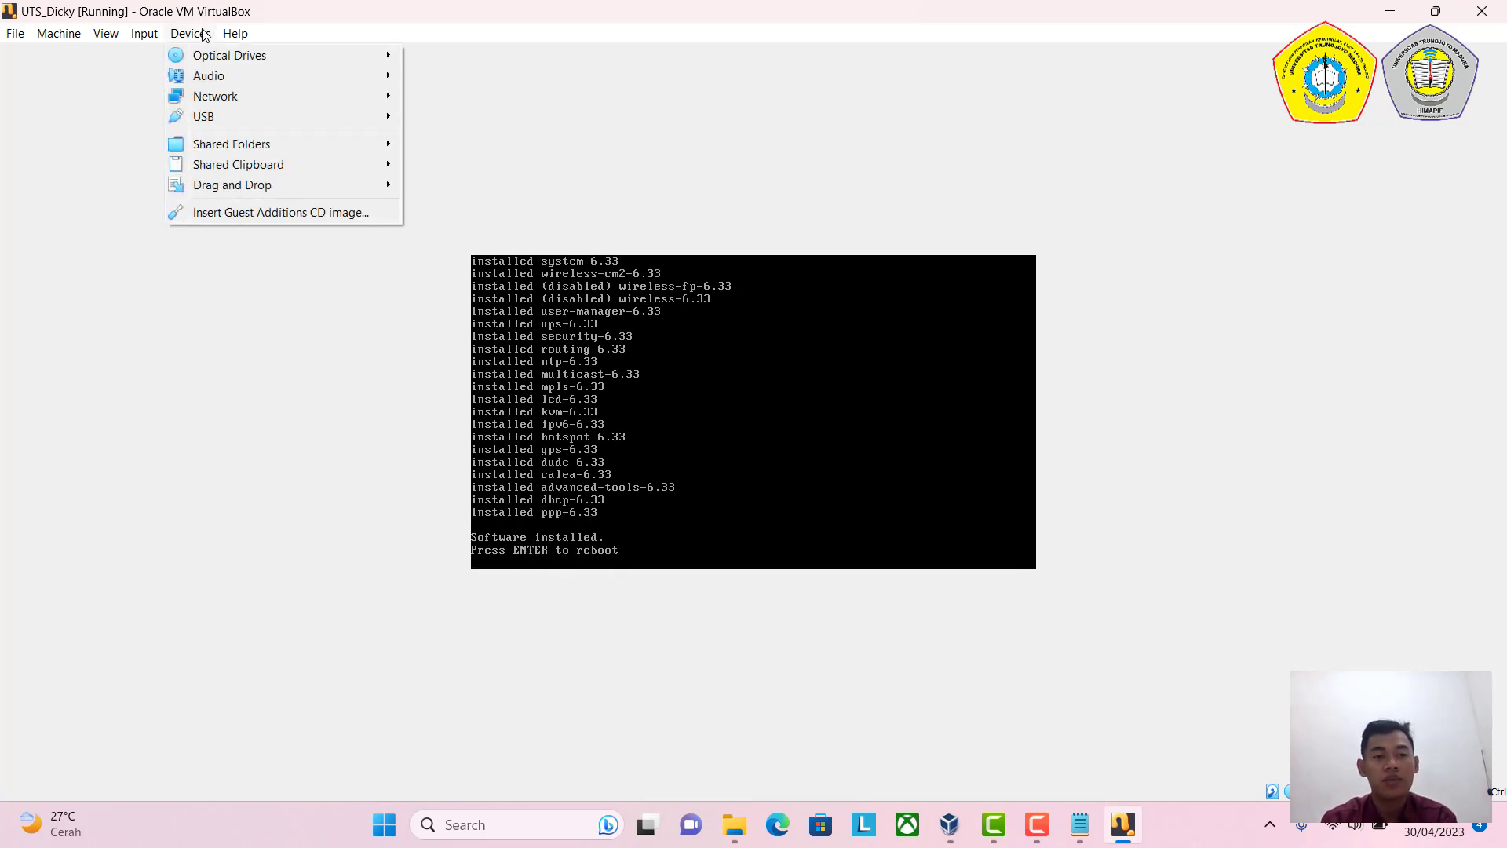
mouse_move(388, 59)
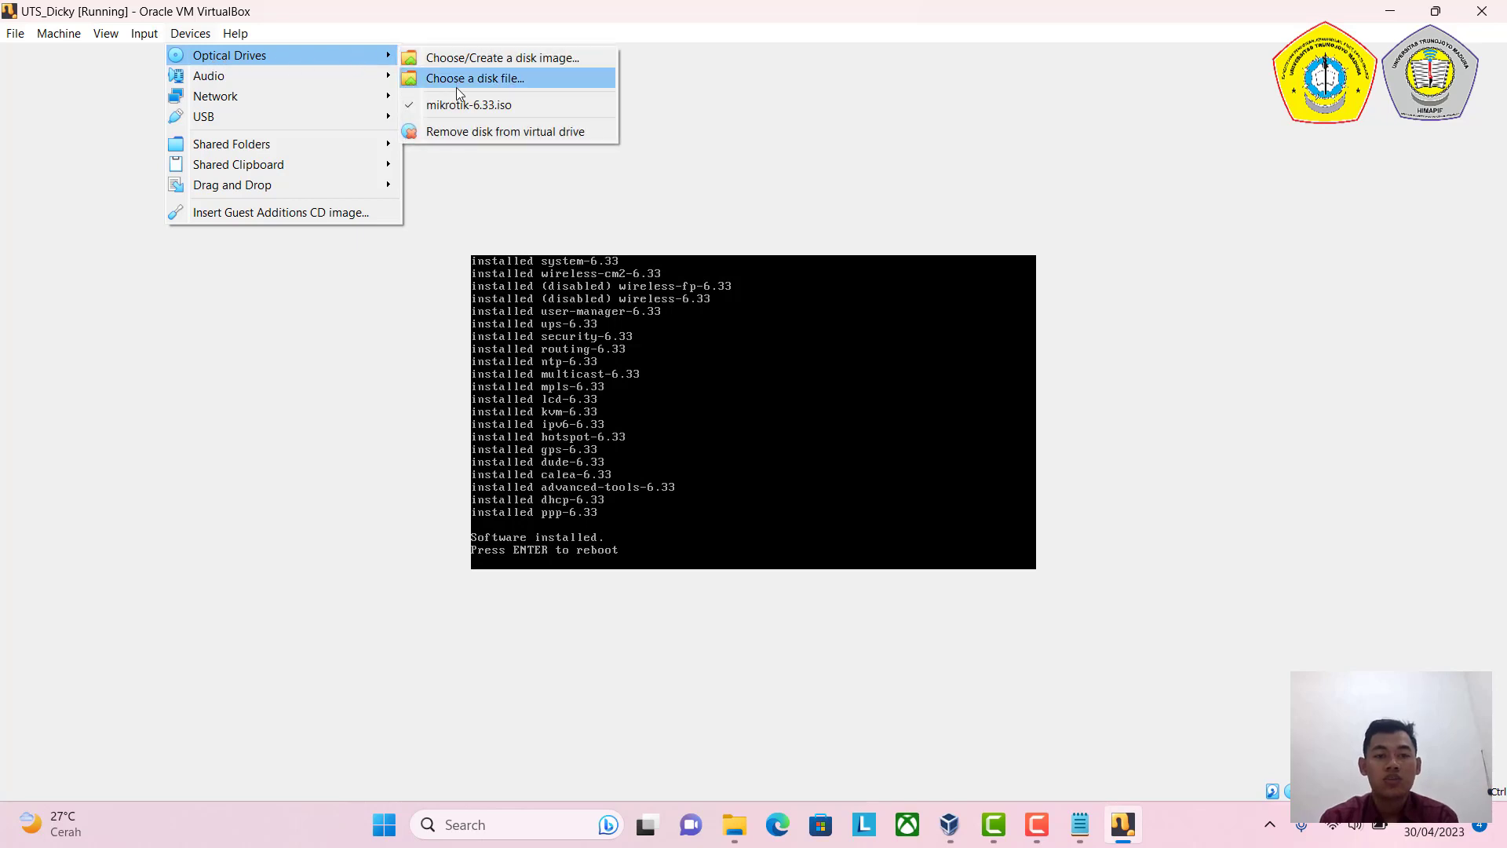
click(464, 133)
click(730, 479)
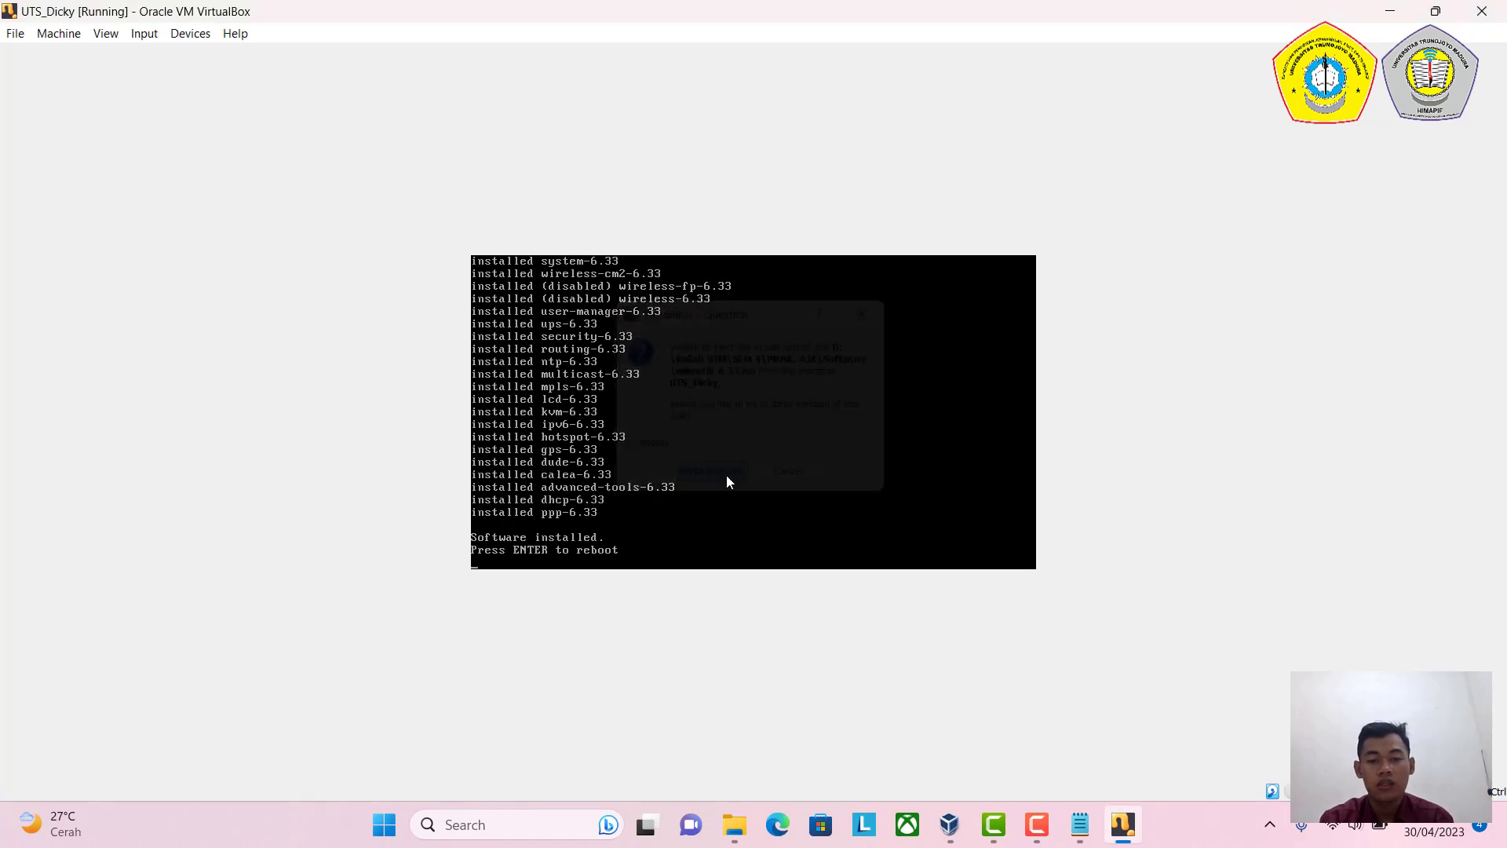
key(Return)
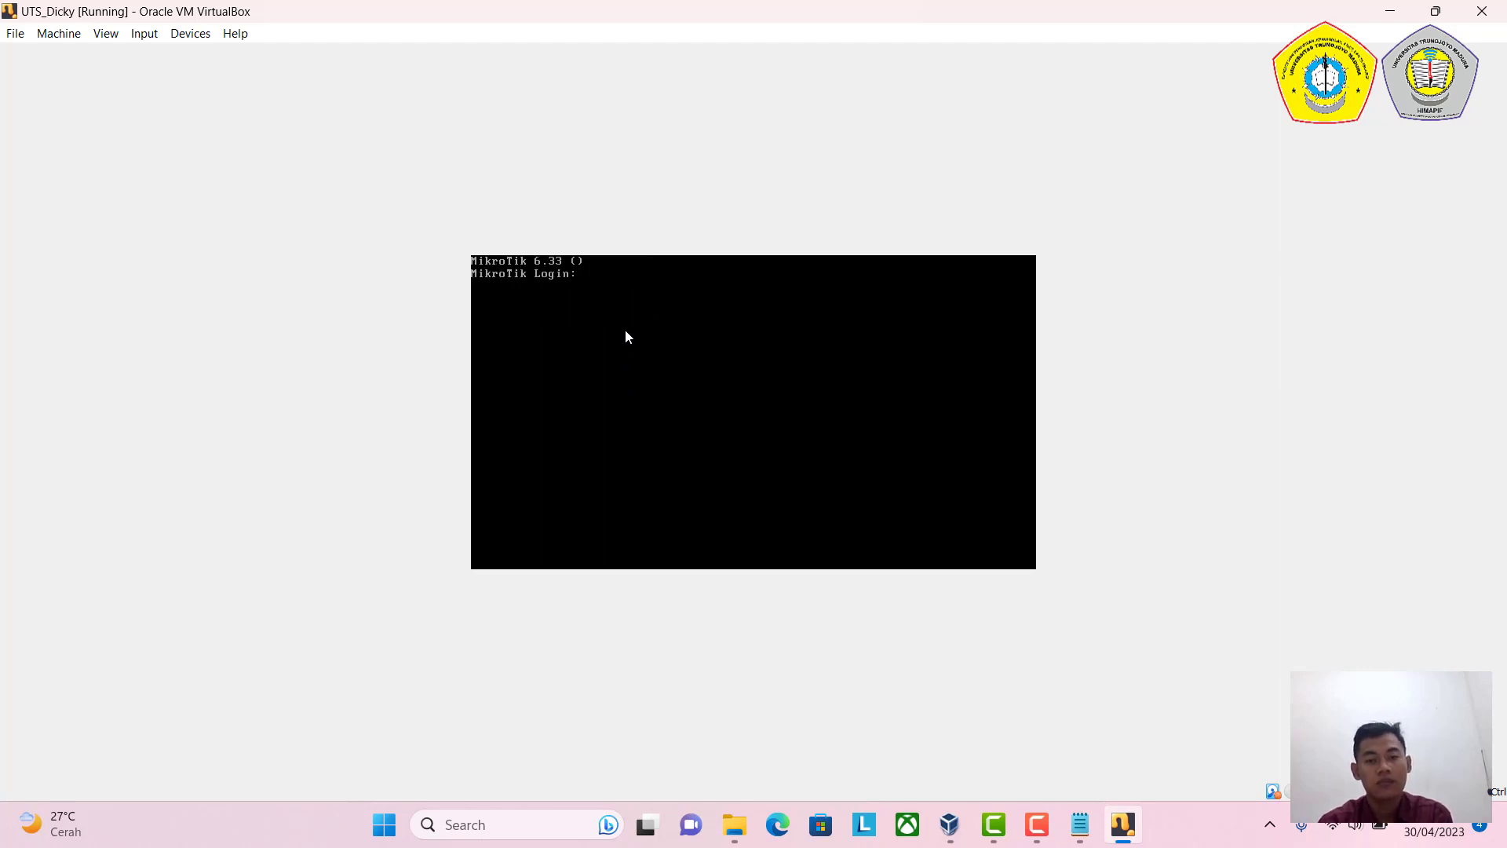
Log in to the MikroTik console as admin with an empty password, declining to view the software license.
text(admin)
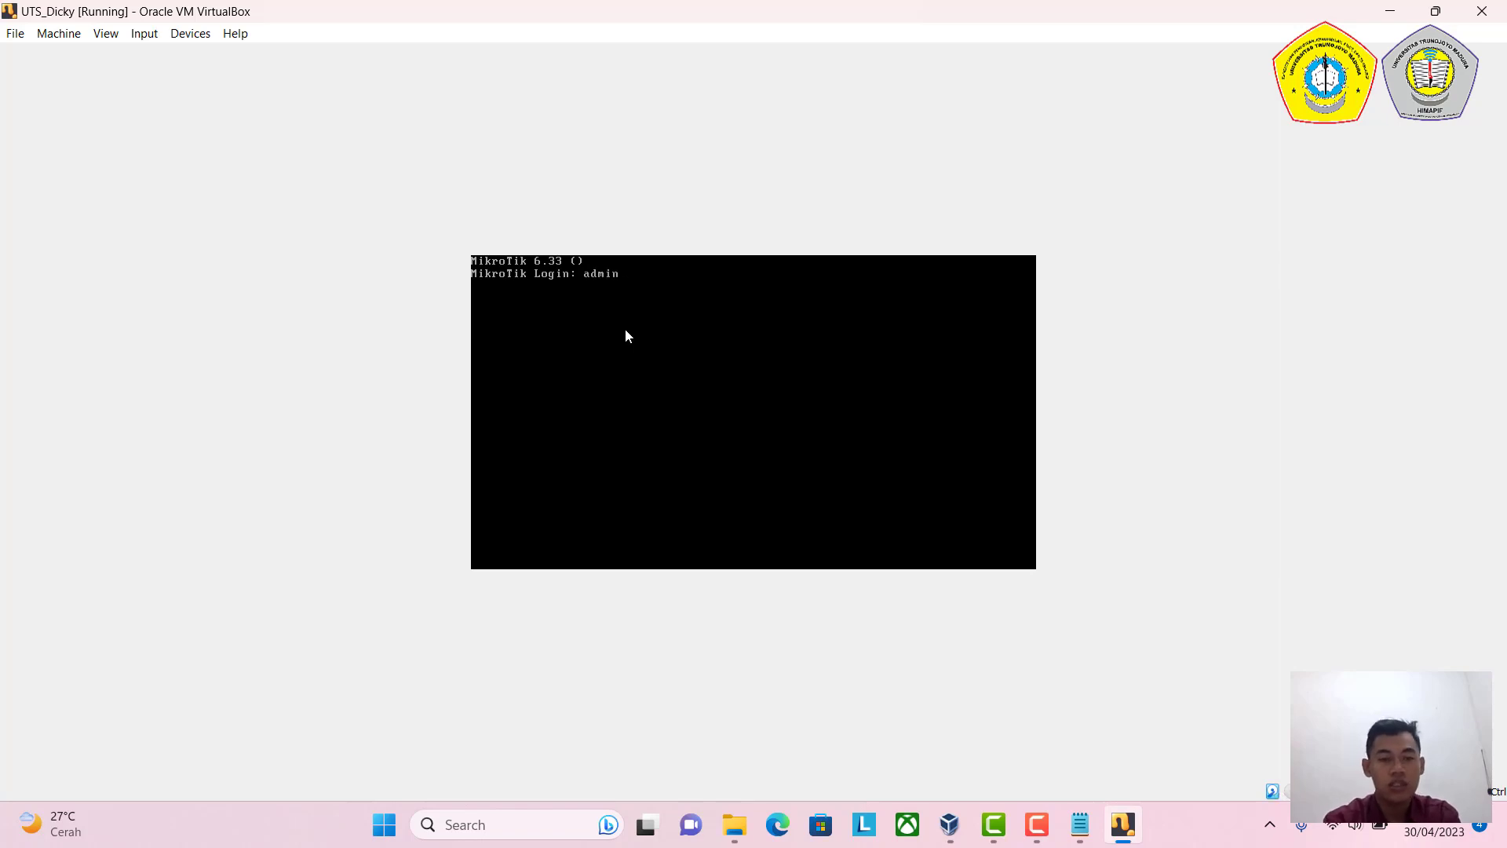
key(Return)
key(Return)
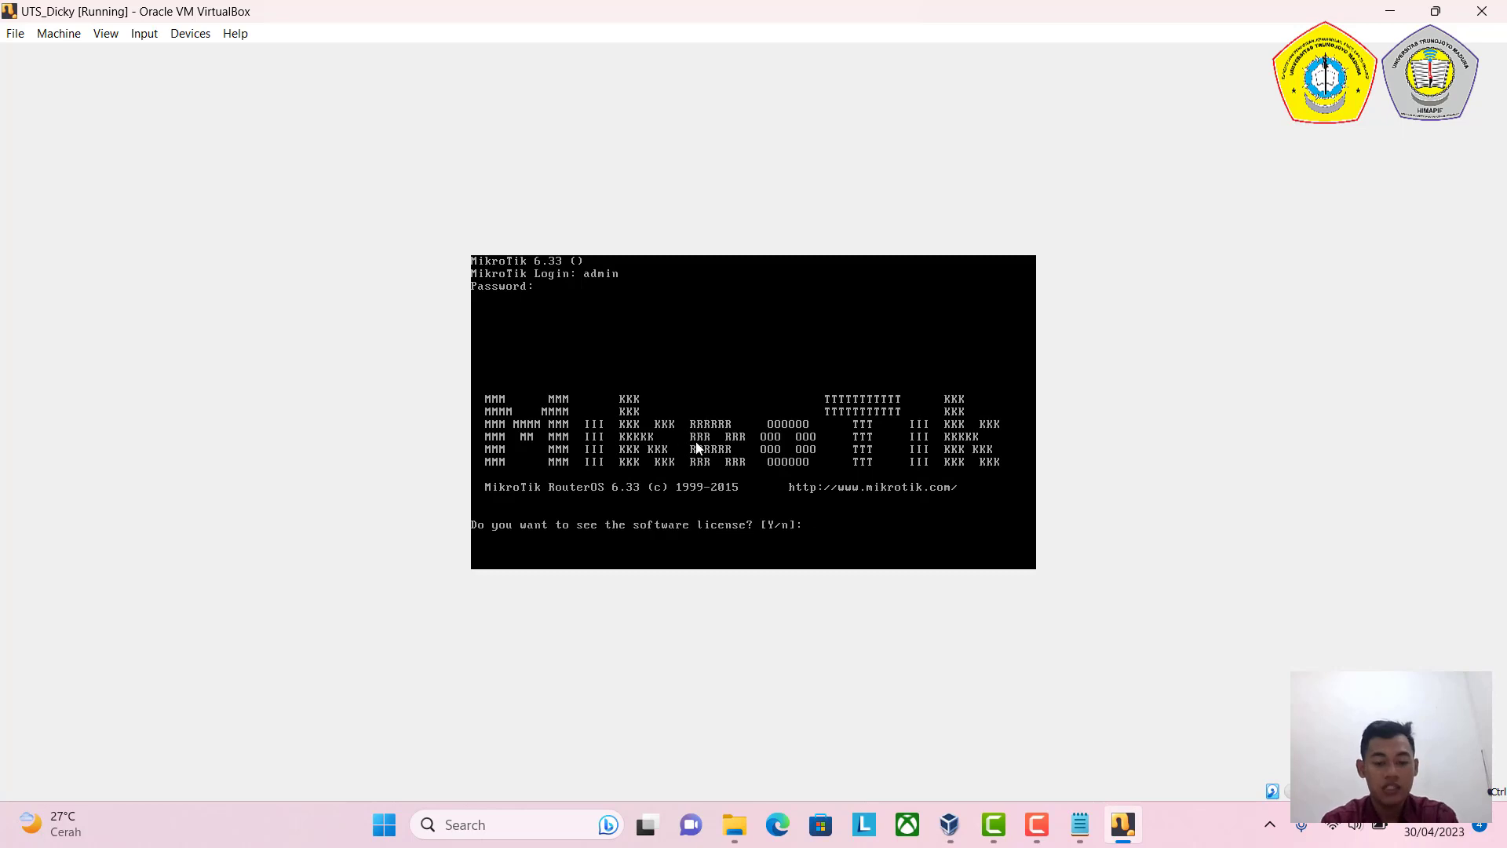
text(n)
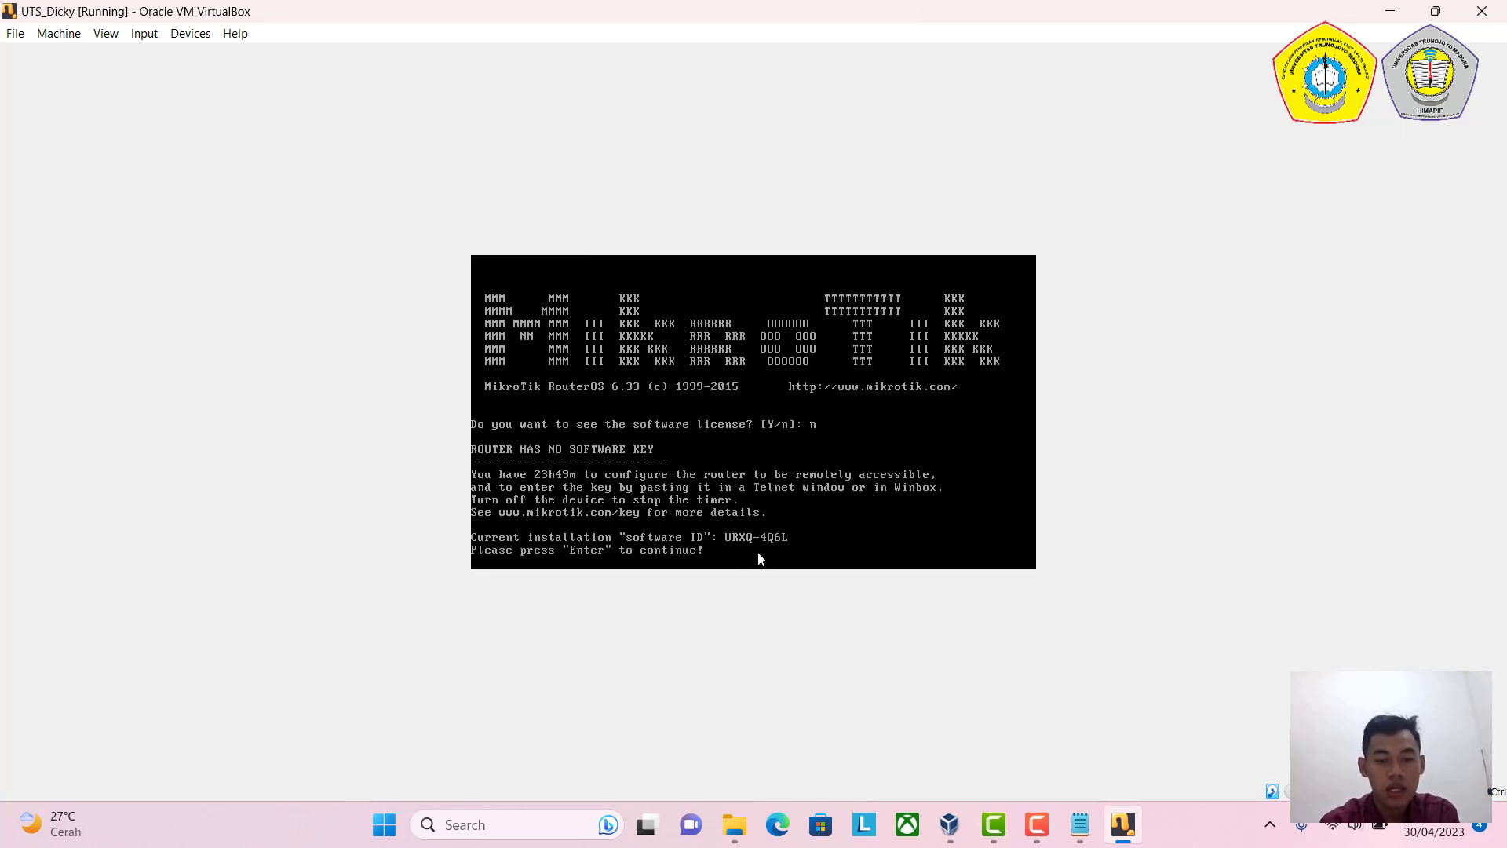
key(Return)
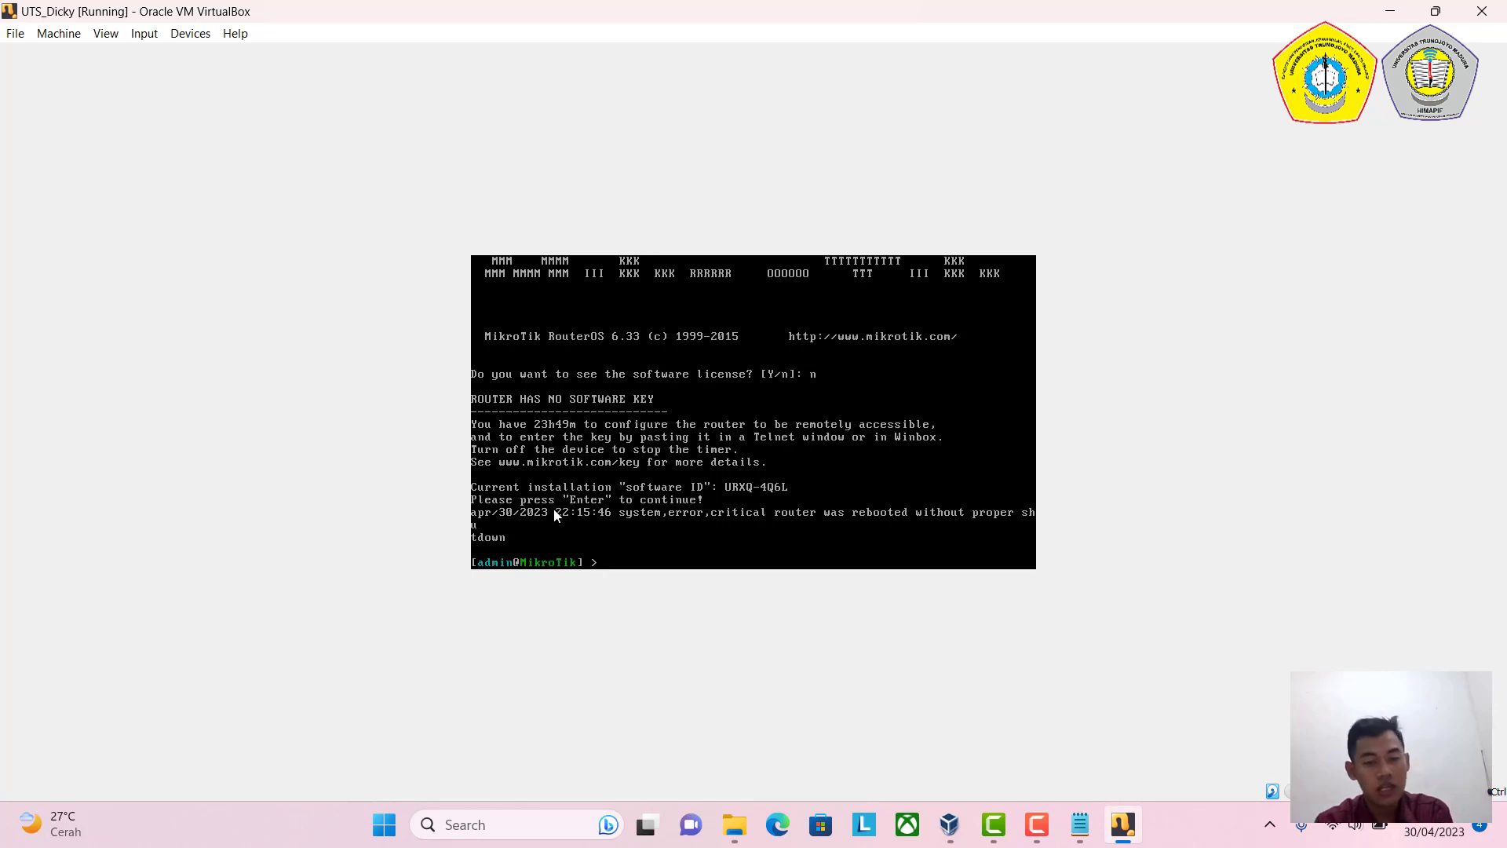
Run winbox 3.18 from the Software folder as administrator and move its window toward the middle of the desktop.
click(734, 824)
click(322, 281)
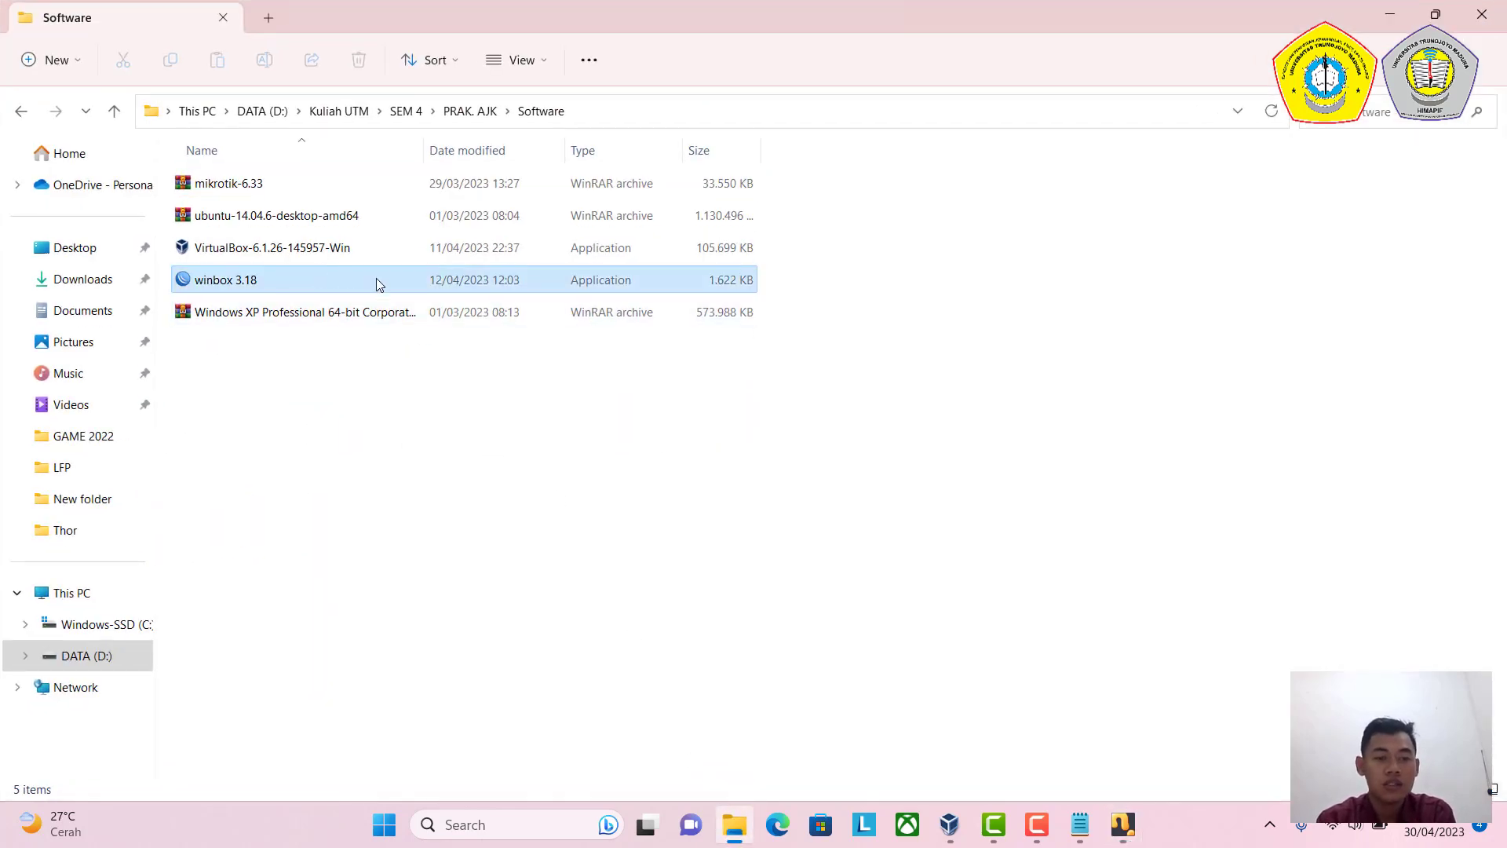
right_click(326, 278)
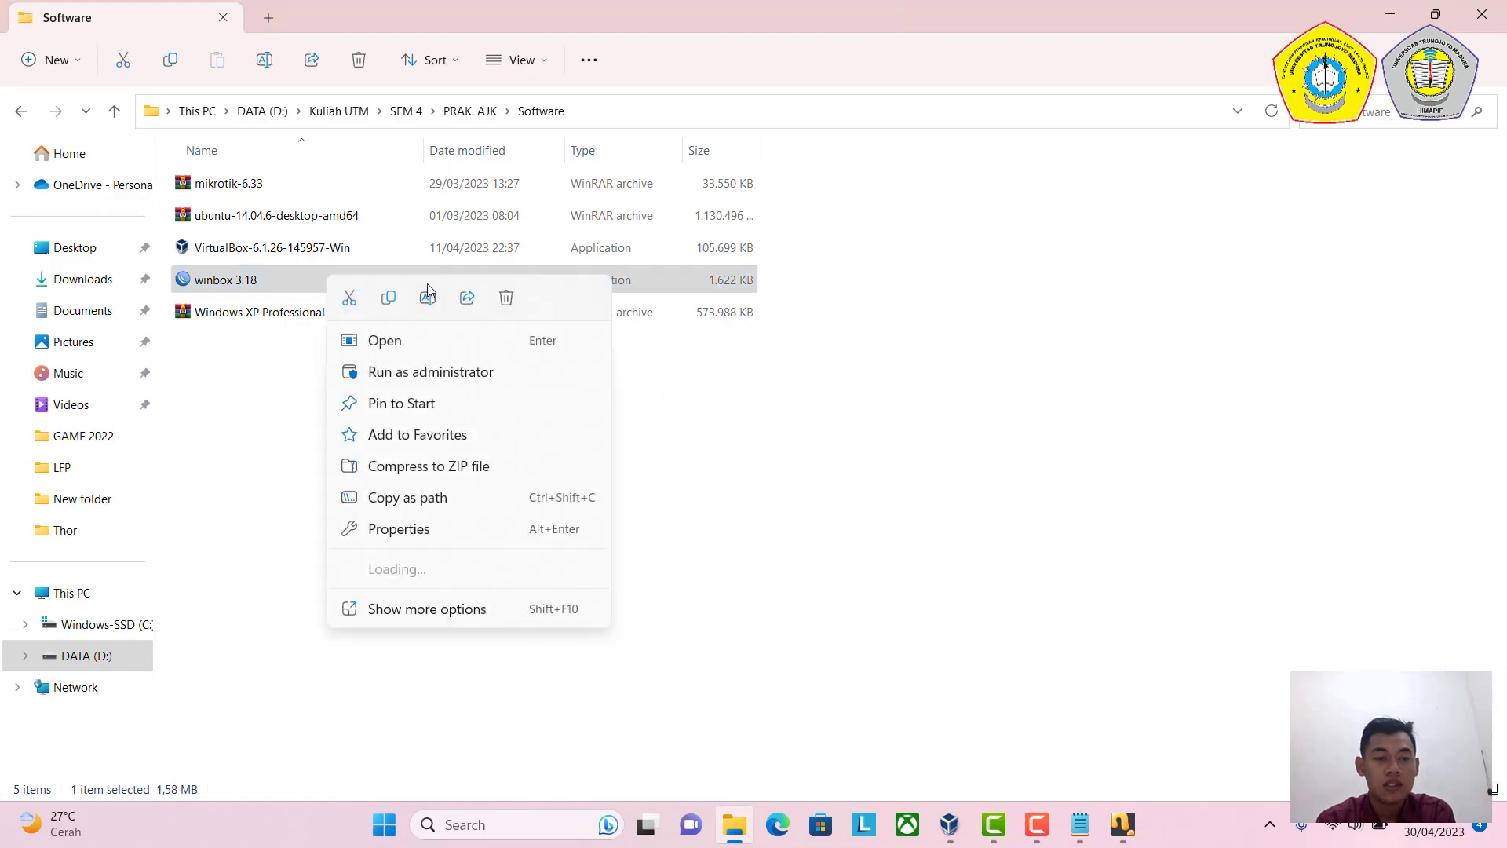
click(605, 363)
click(1399, 21)
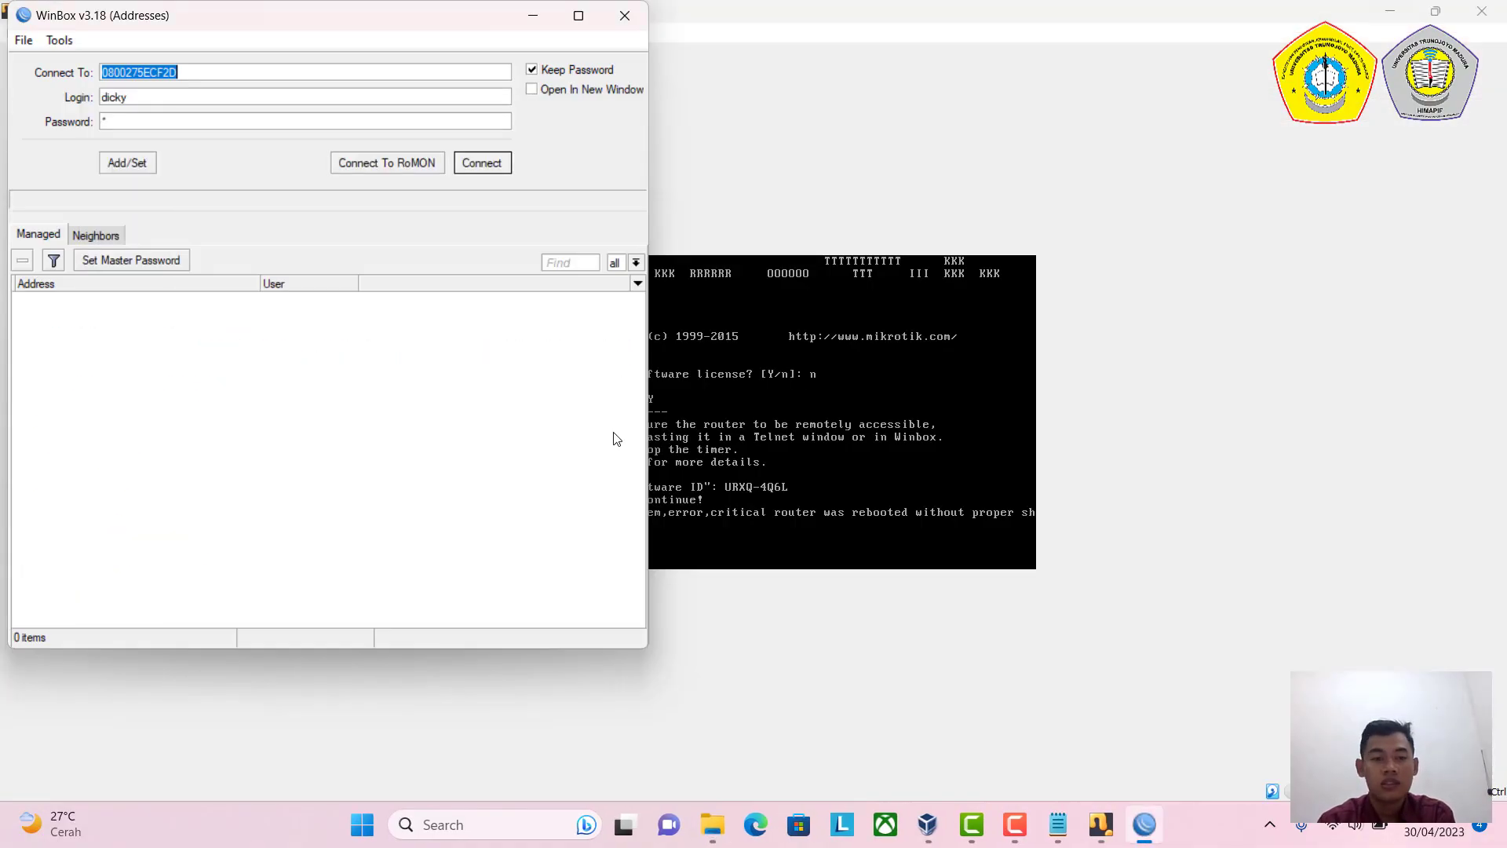
drag(238, 24, 663, 69)
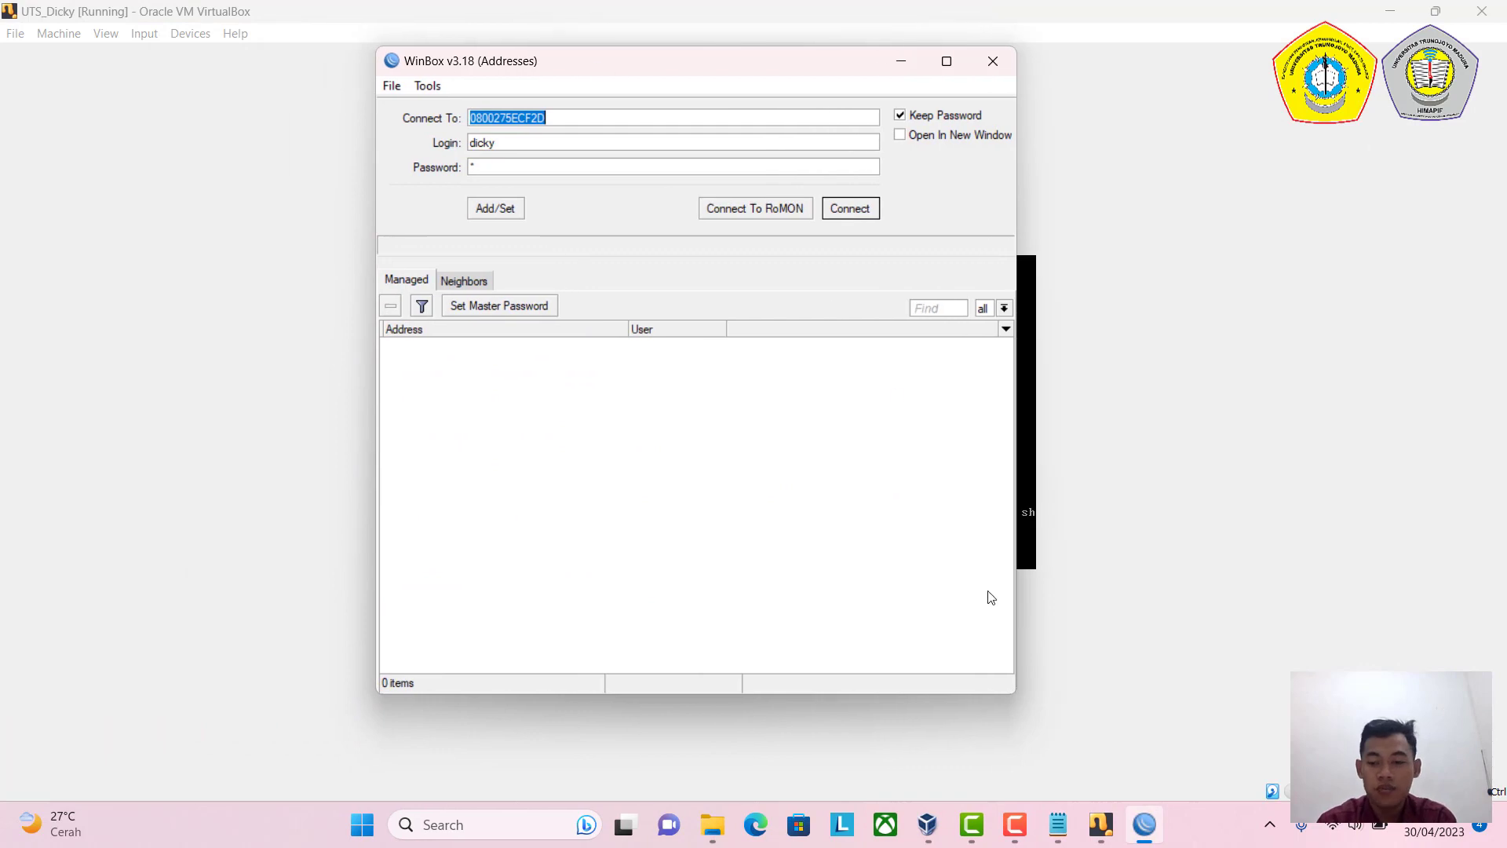
Copy the MAC address saved in Notepad and set it as the Connect To address in WinBox.
click(1058, 824)
drag(193, 173, 77, 185)
key(ctrl+c)
click(1084, 90)
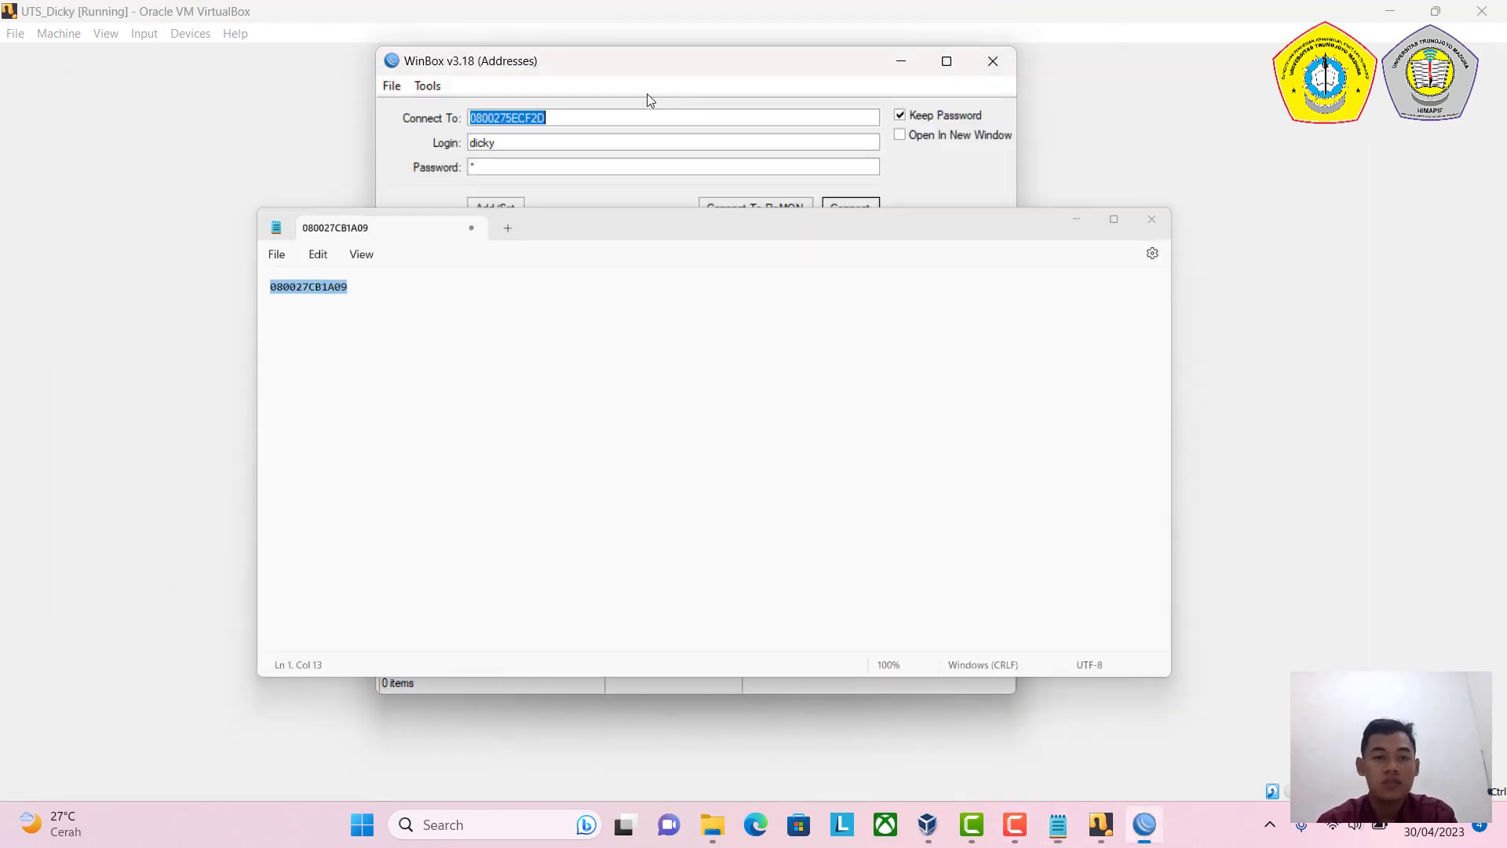
drag(571, 114, 421, 119)
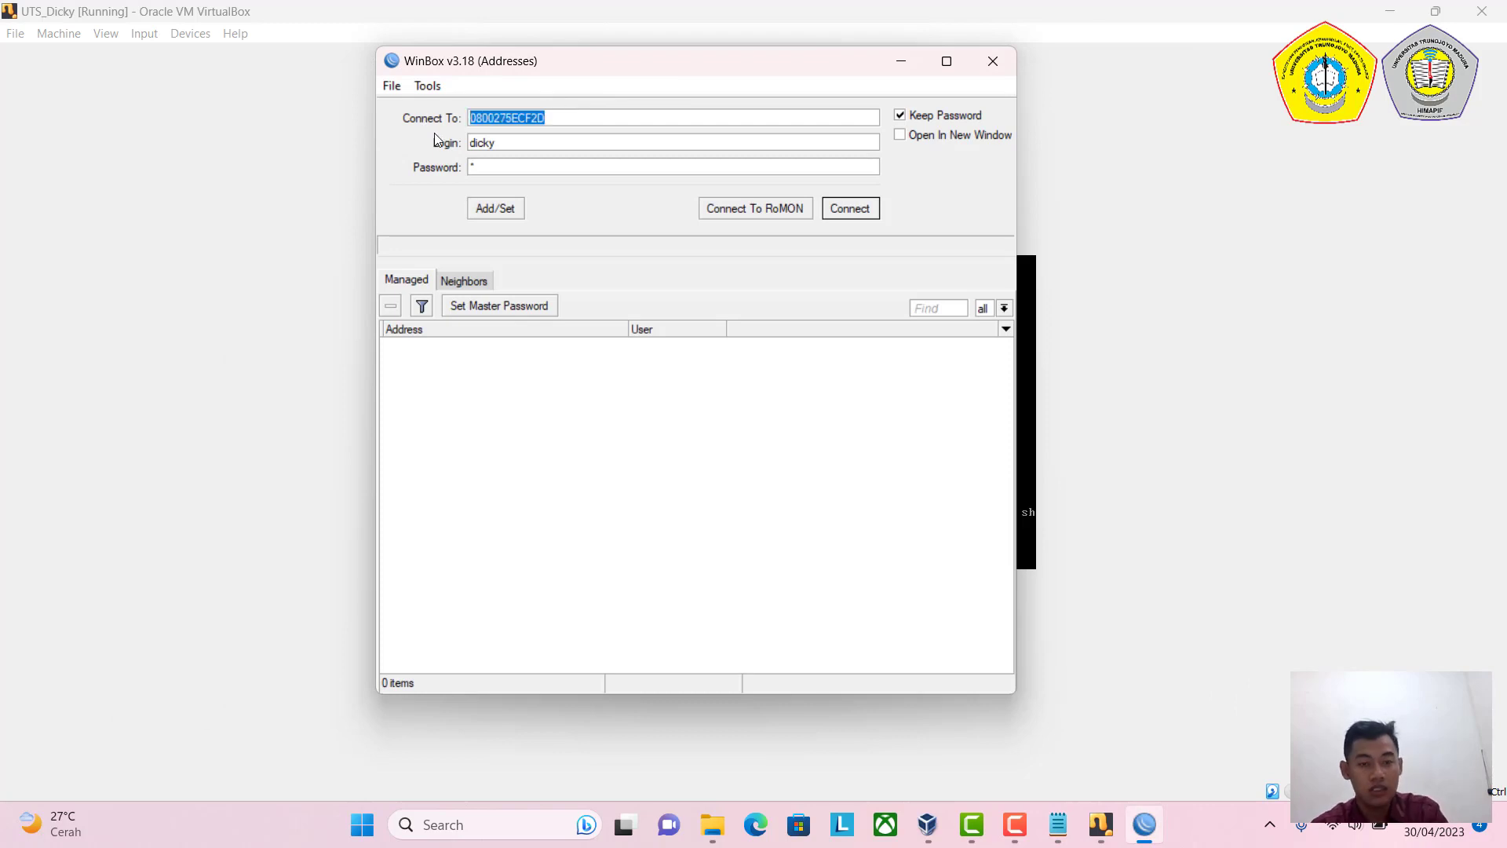
key(ctrl+v)
Connect to the router as admin with an empty password, dismissing the welcome notice and maximizing the session window.
drag(505, 143, 369, 141)
text(admi)
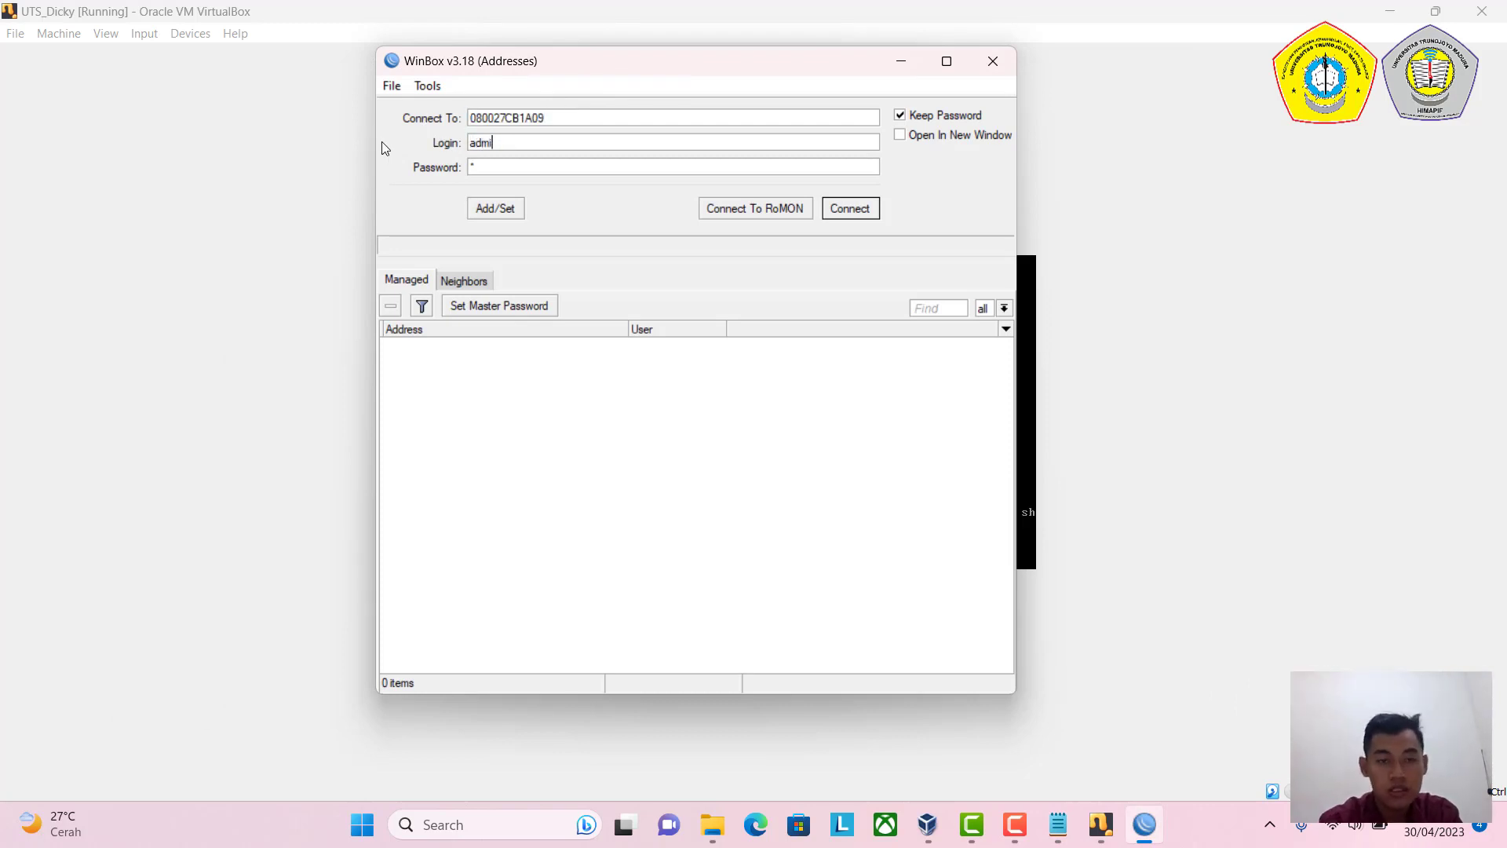
text(n)
key(Tab)
key(BackSpace)
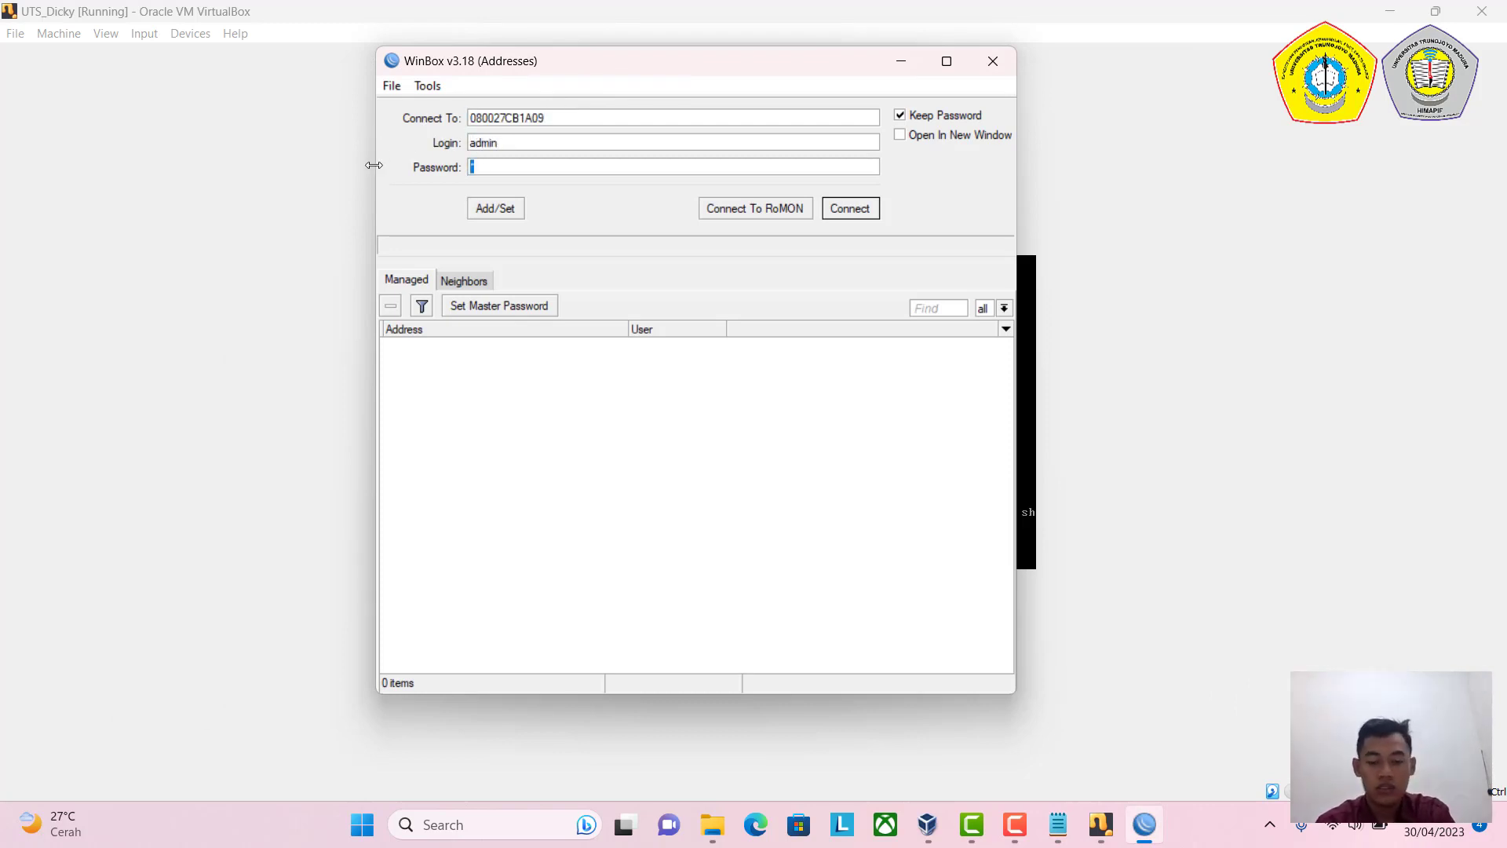
click(841, 210)
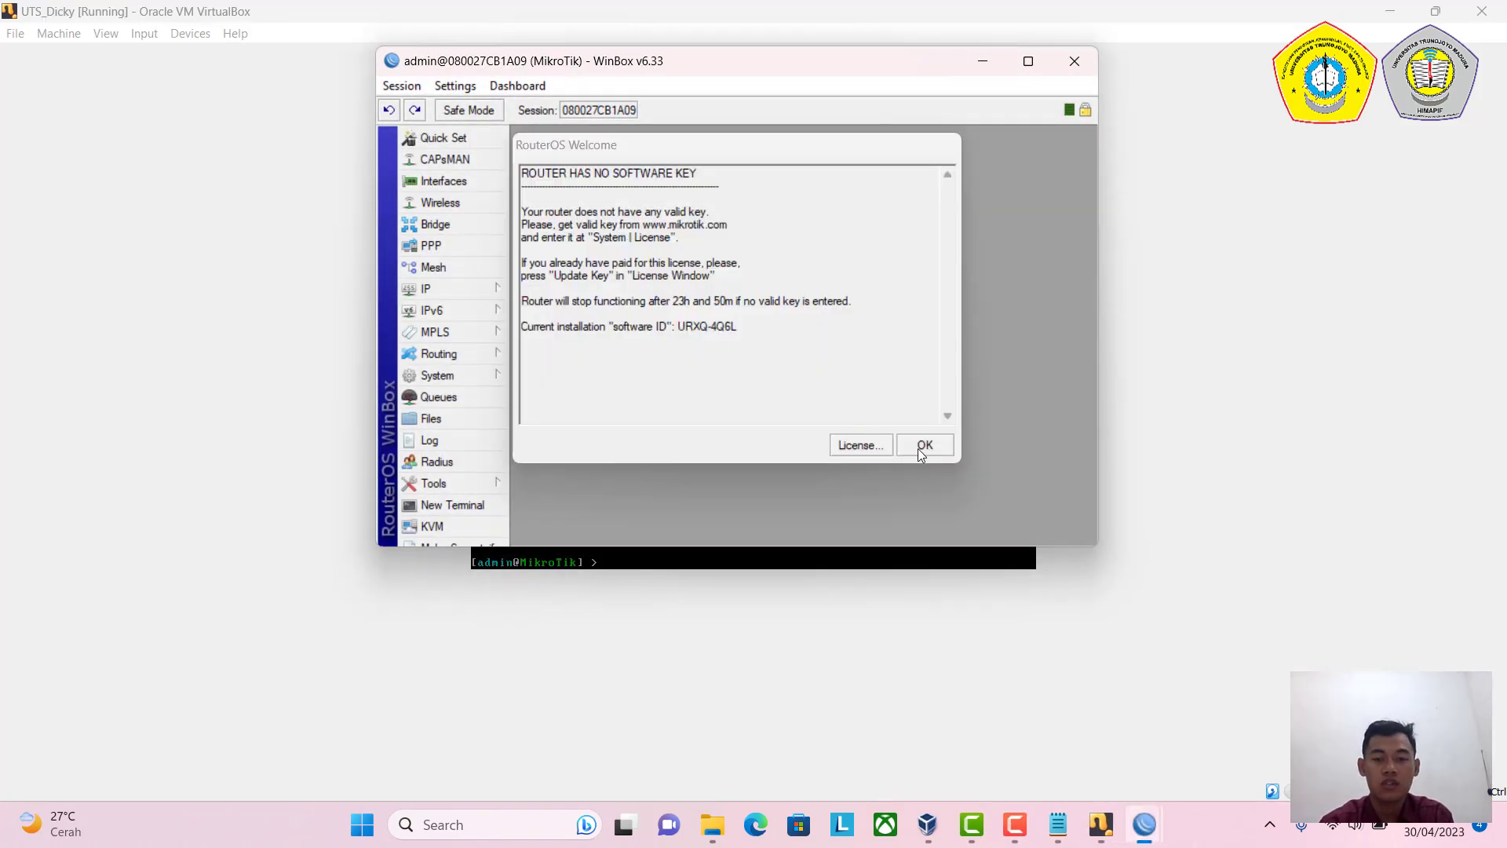
click(922, 449)
click(1029, 61)
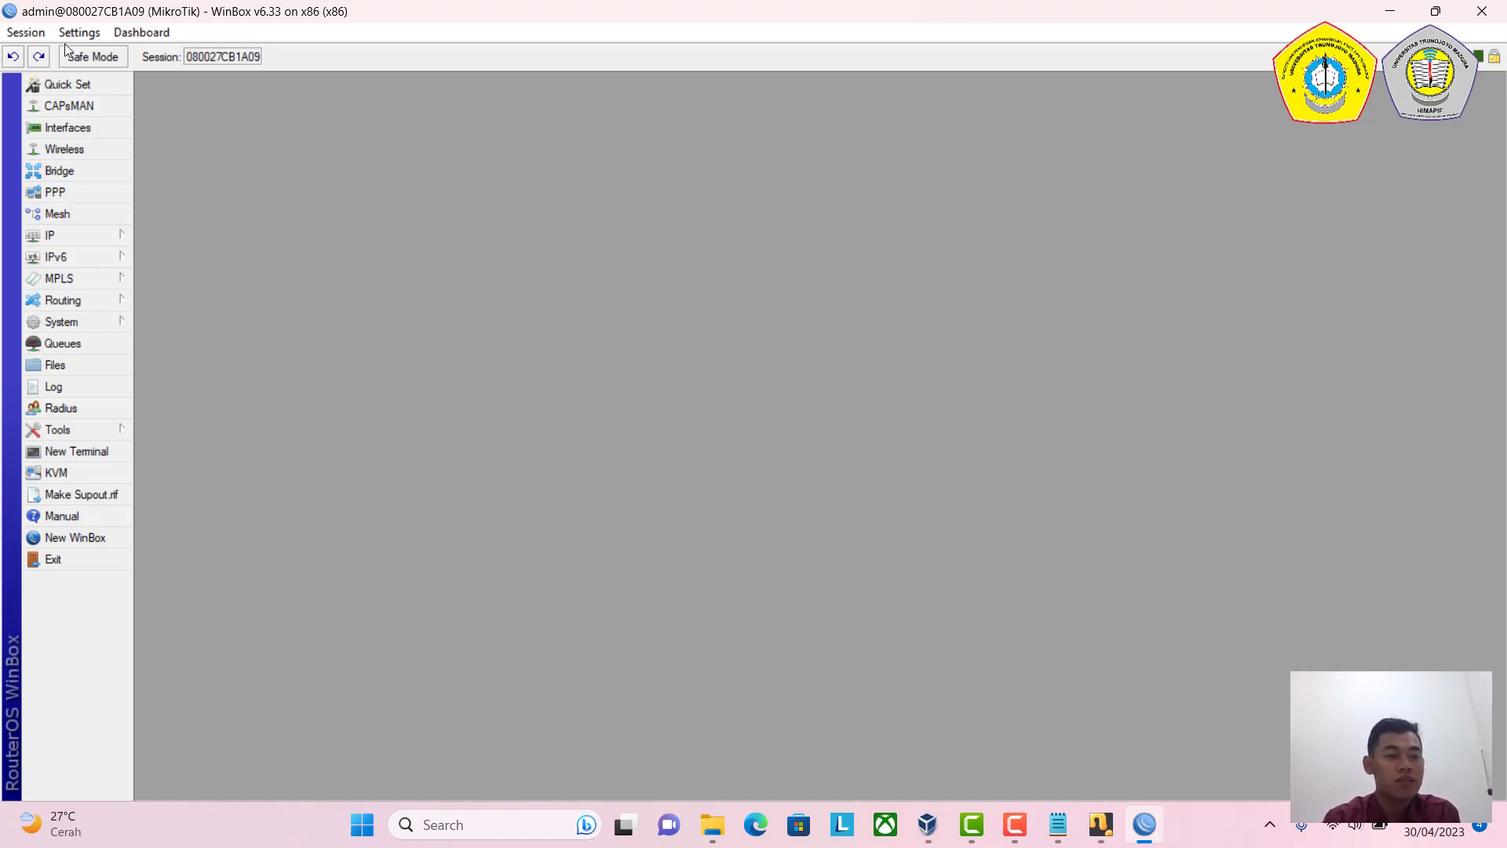
Add a new entry to the router's IP address list with the address 192.168.109.1/24.
click(93, 235)
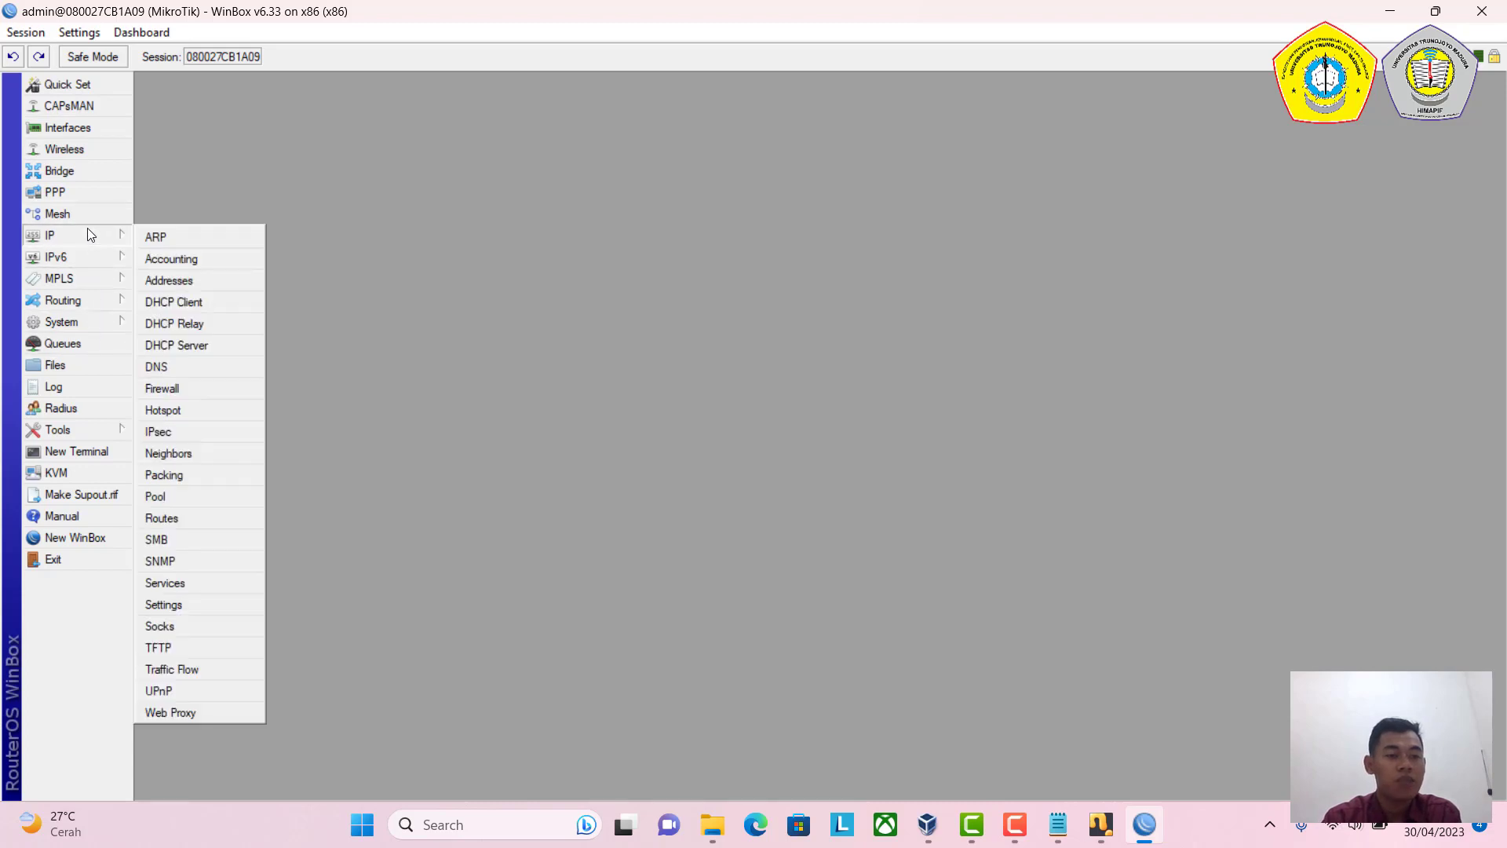
click(179, 288)
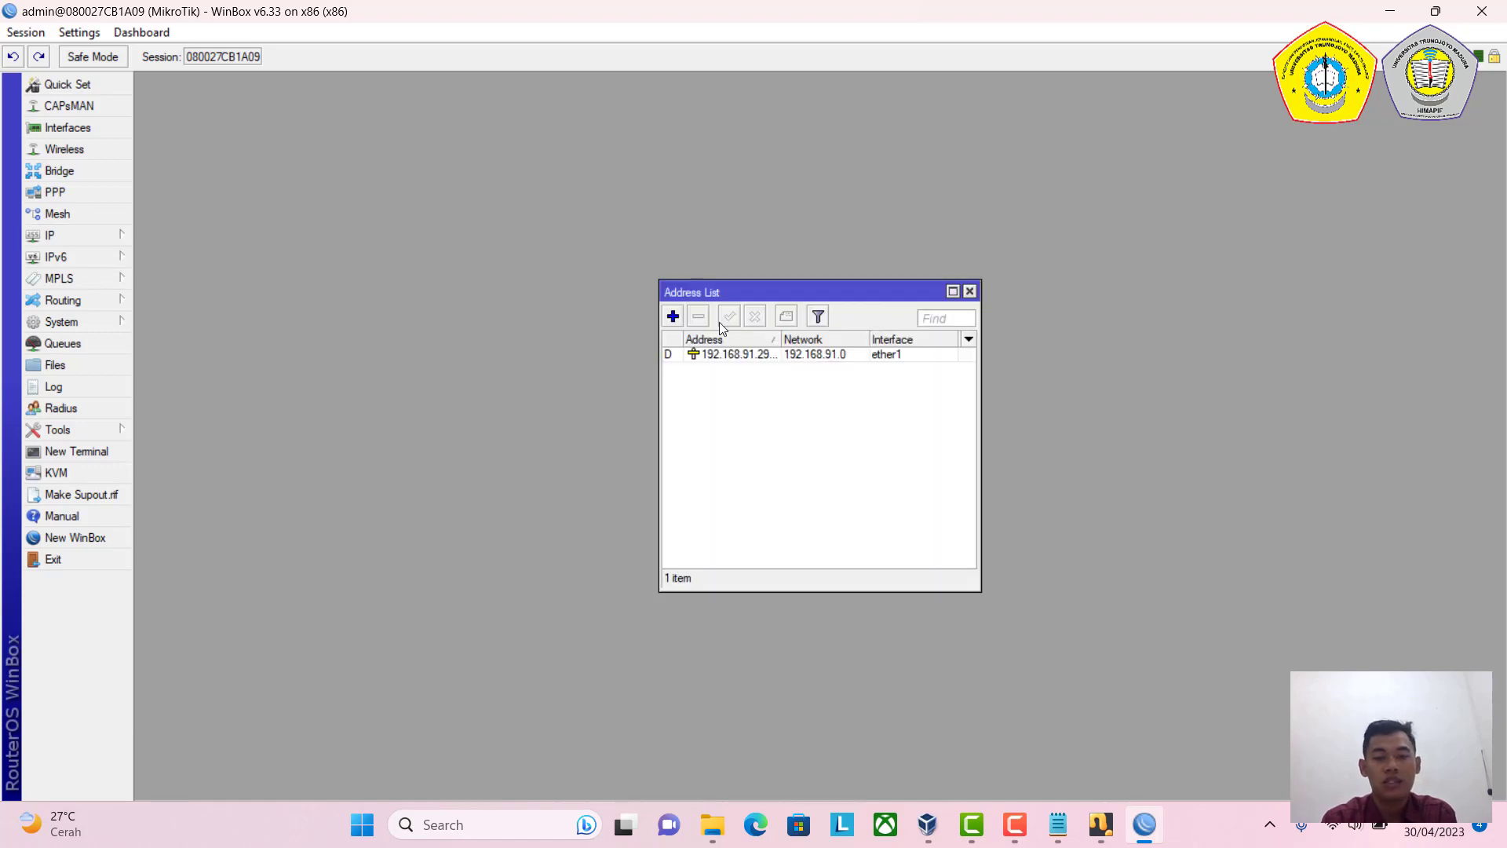
click(673, 316)
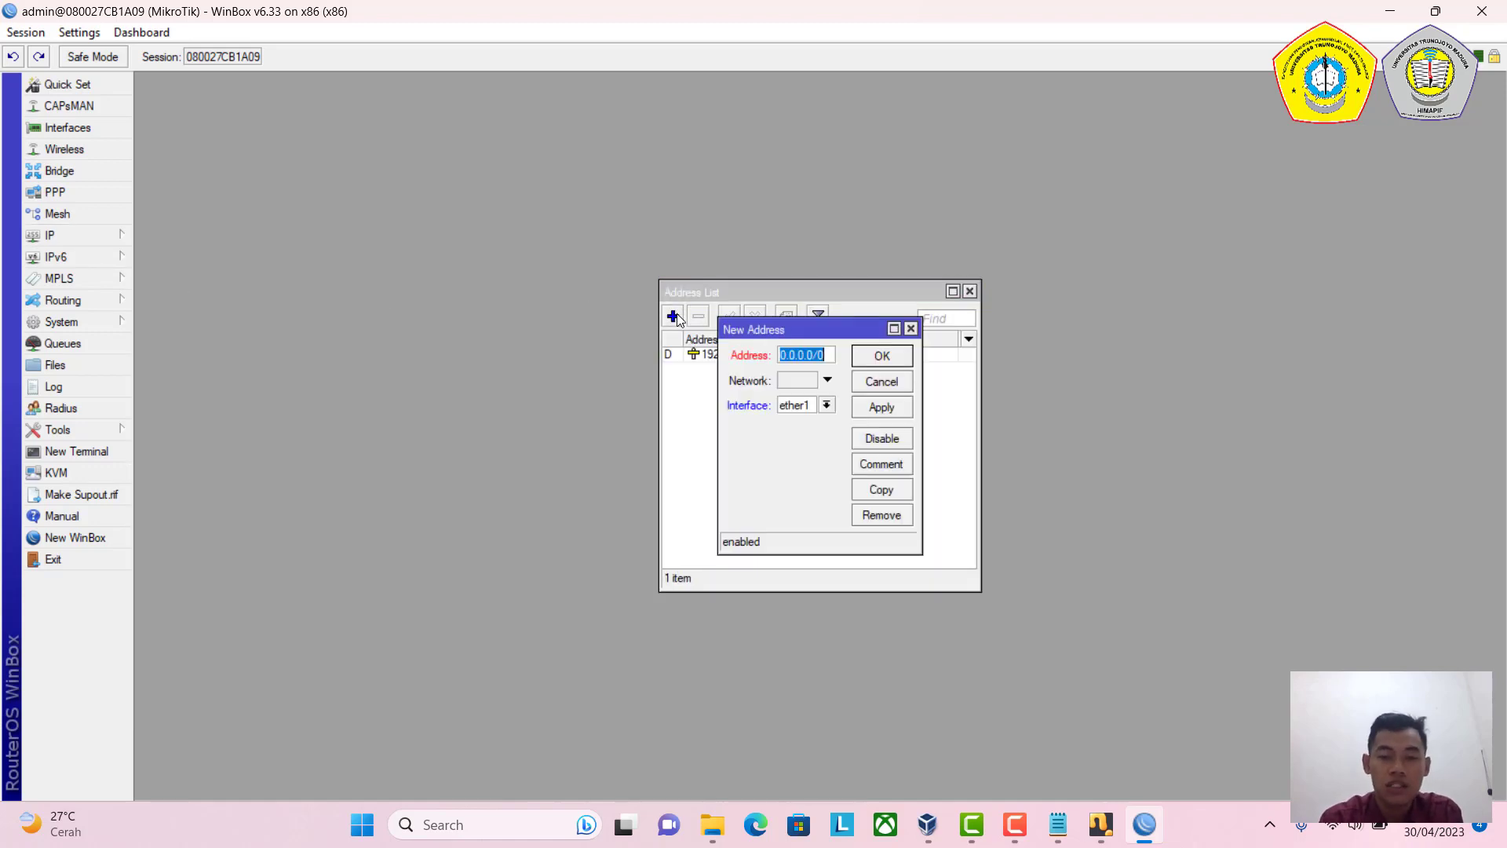
click(828, 361)
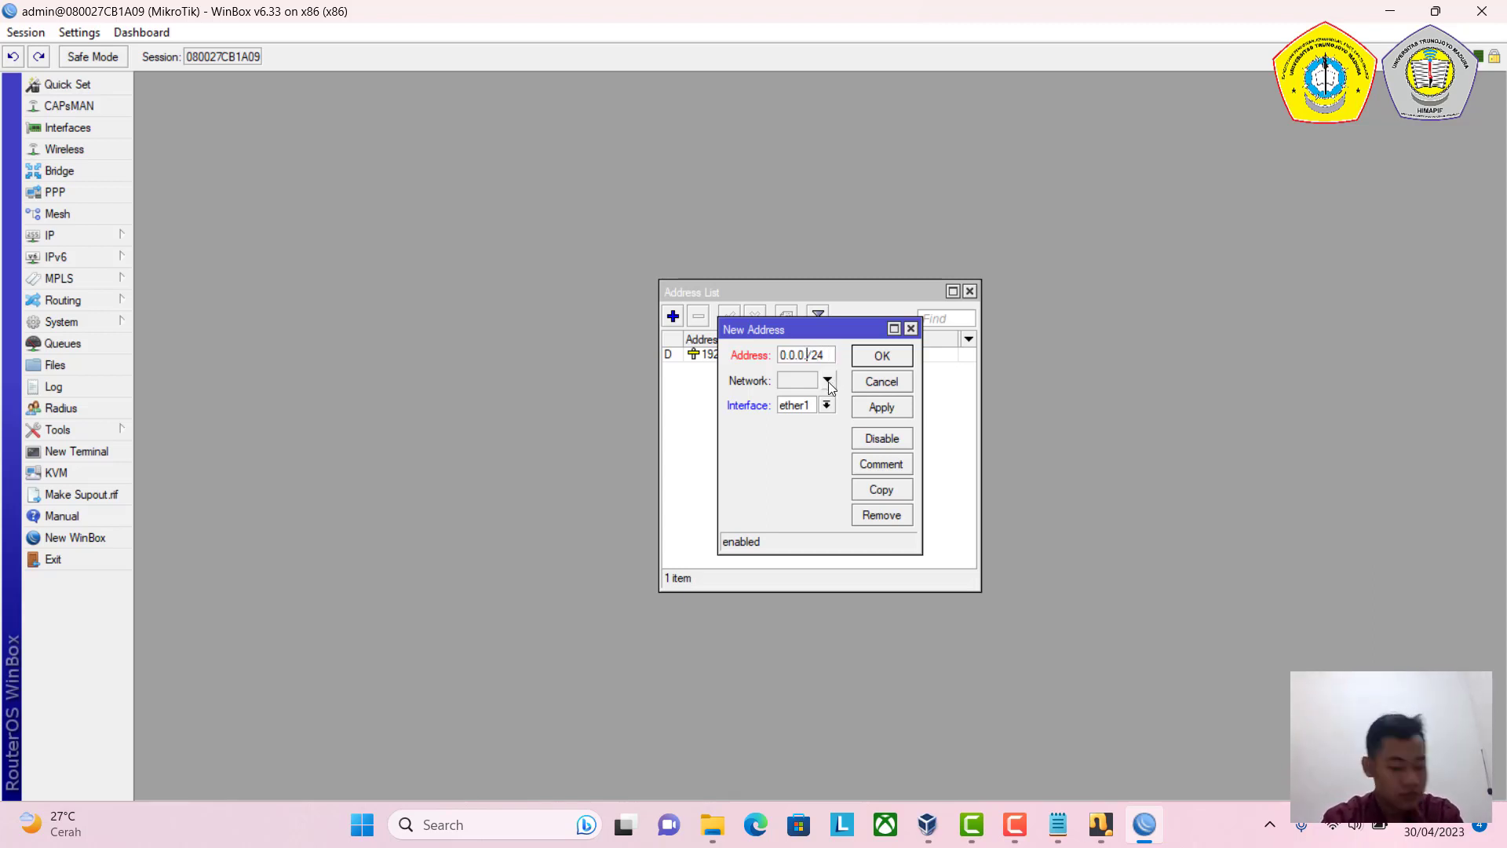
text(192)
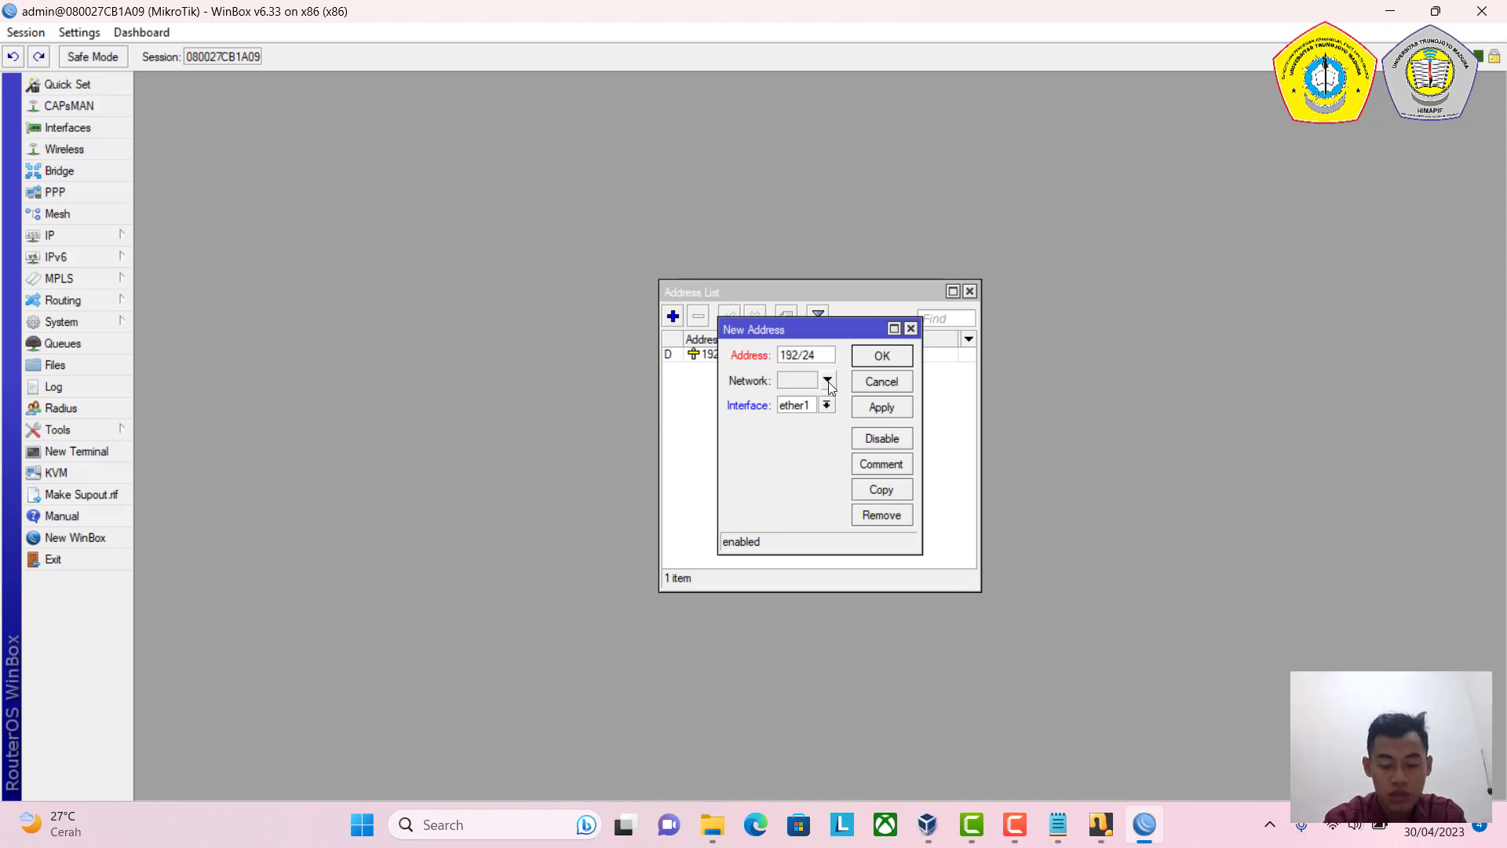
text(.168.109)
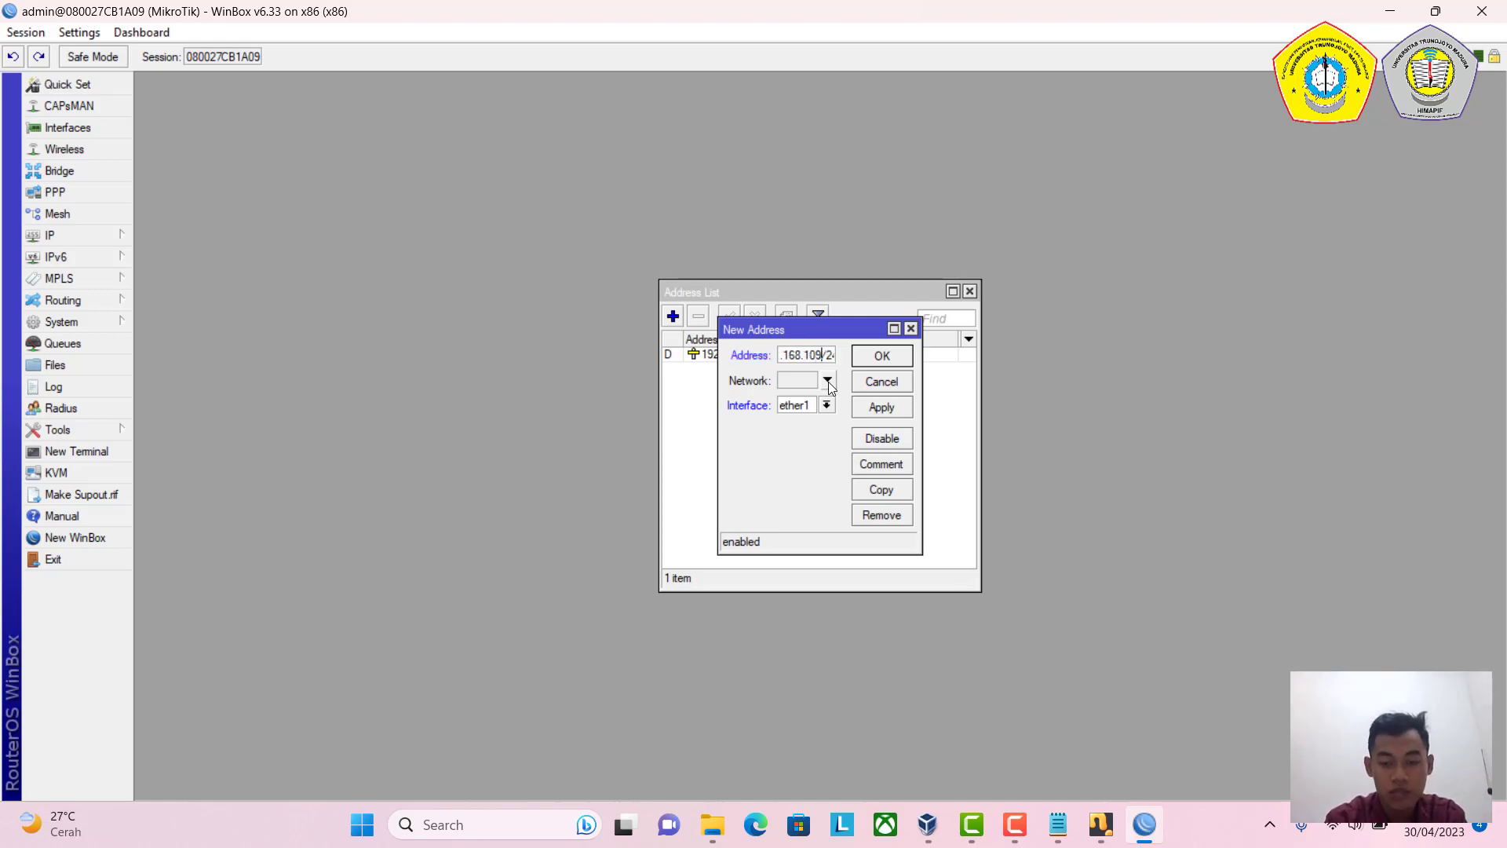
text(.1)
Set the new address entry's network to 192.168.109.0.
click(828, 381)
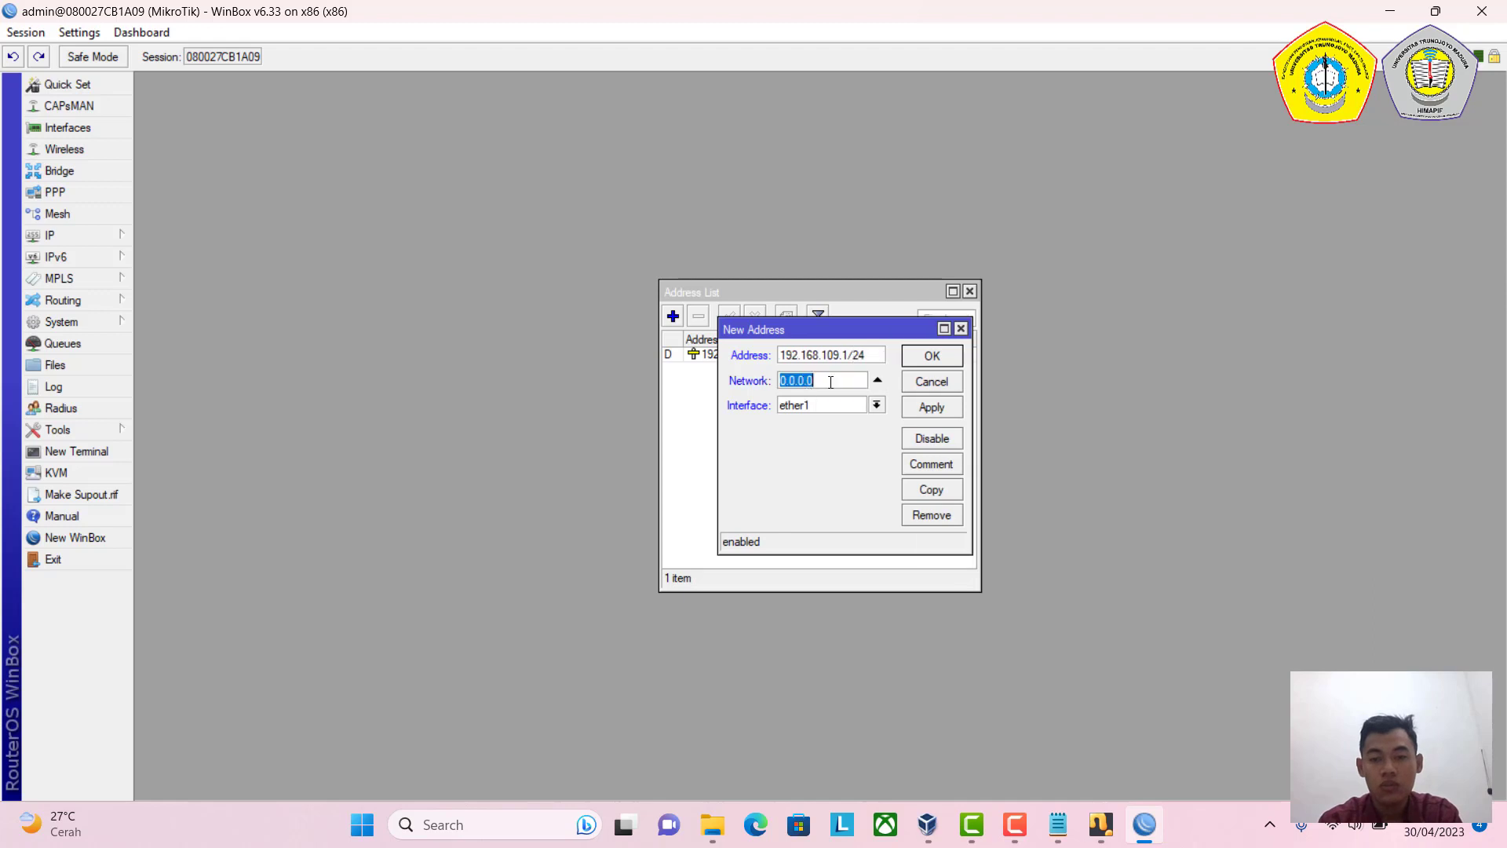
text(192)
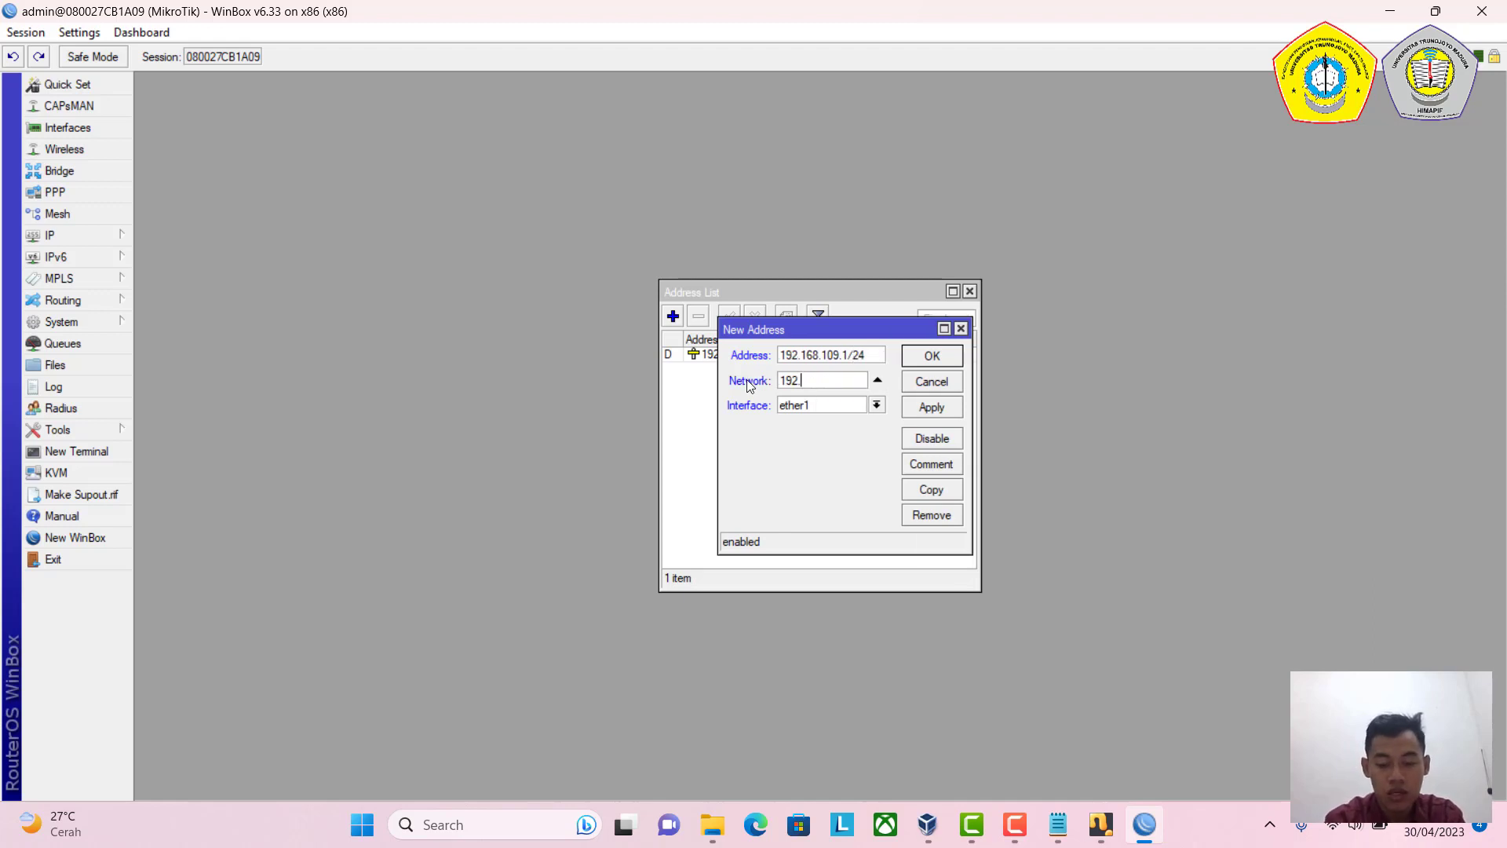
text(.168.109)
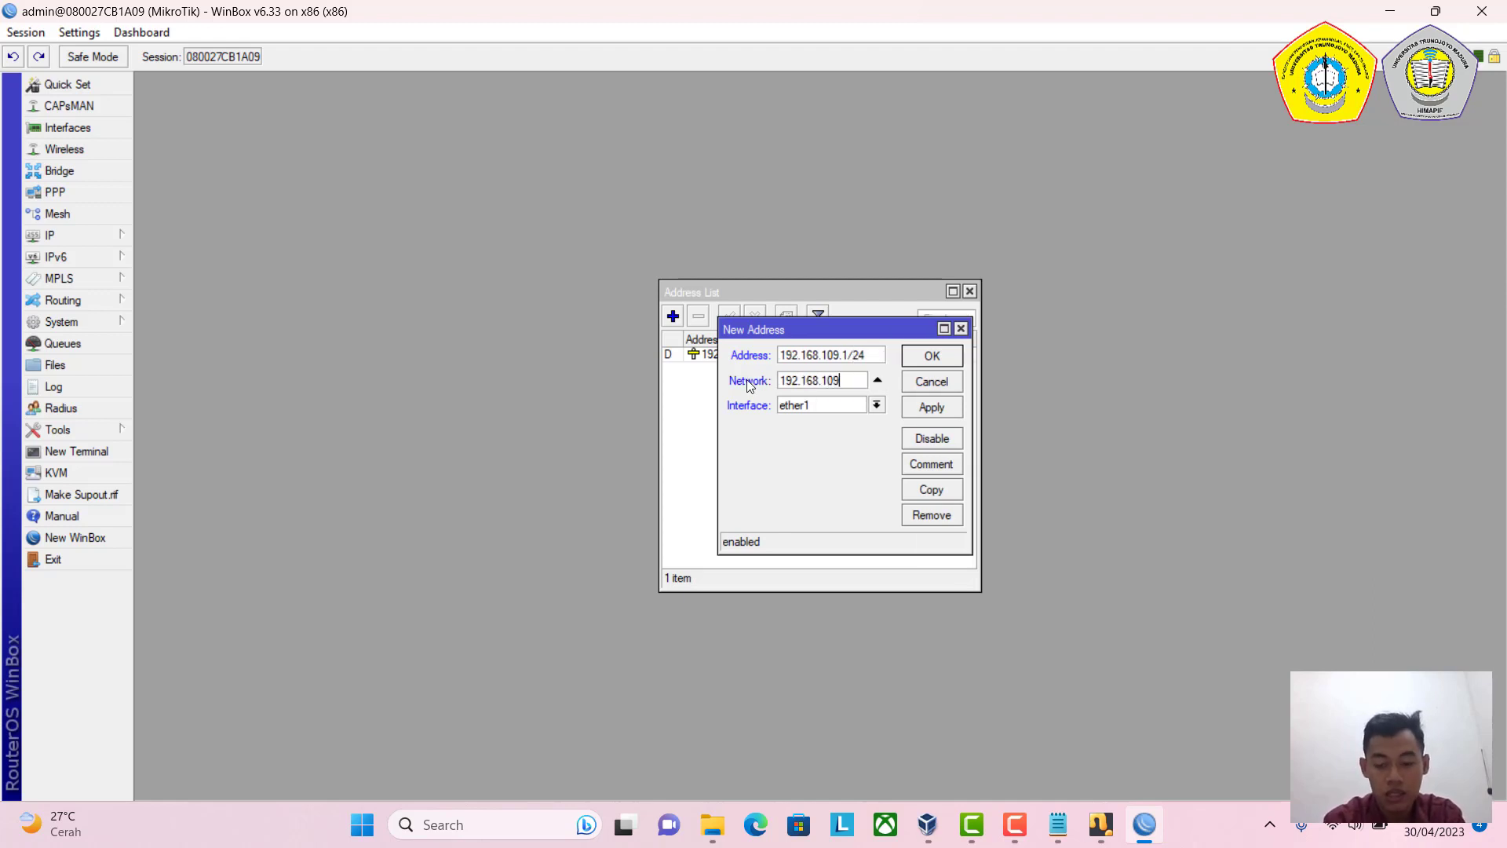
text(.1)
key(BackSpace)
text(0)
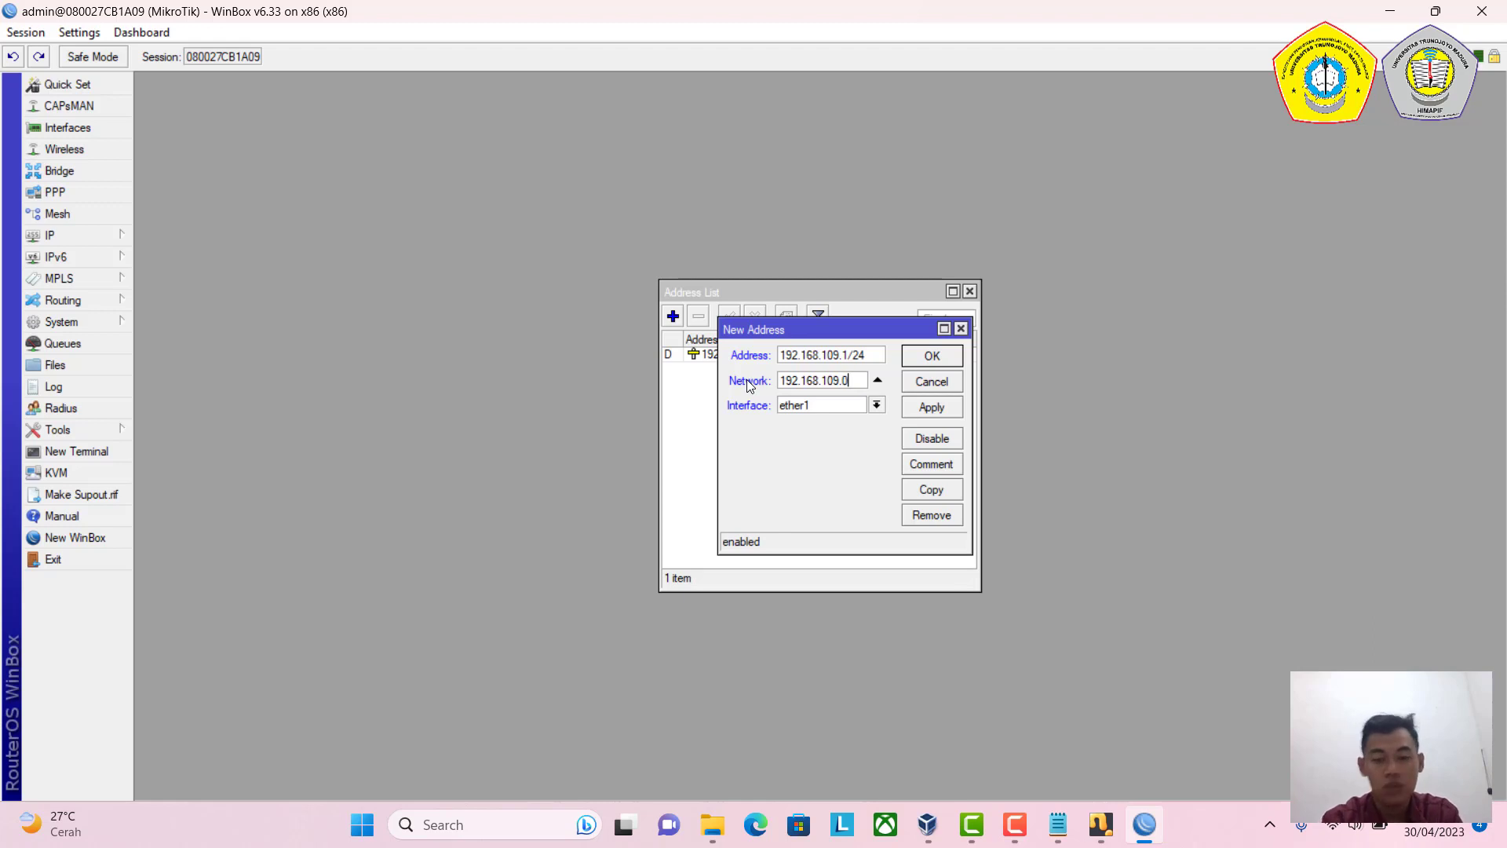
Assign the new address to interface ether2, save the entry and close the address list.
click(876, 405)
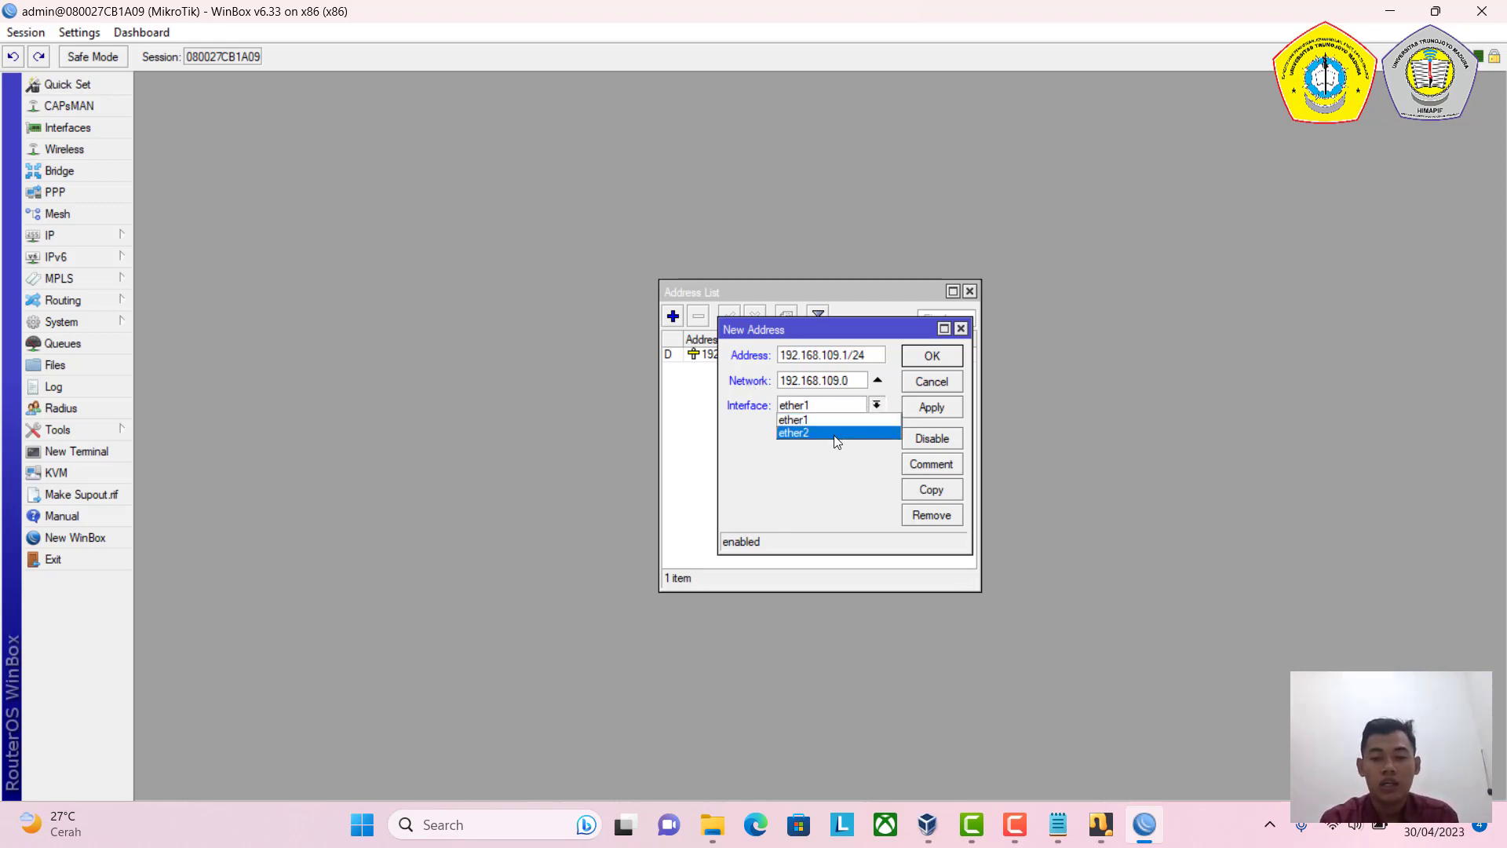
click(828, 430)
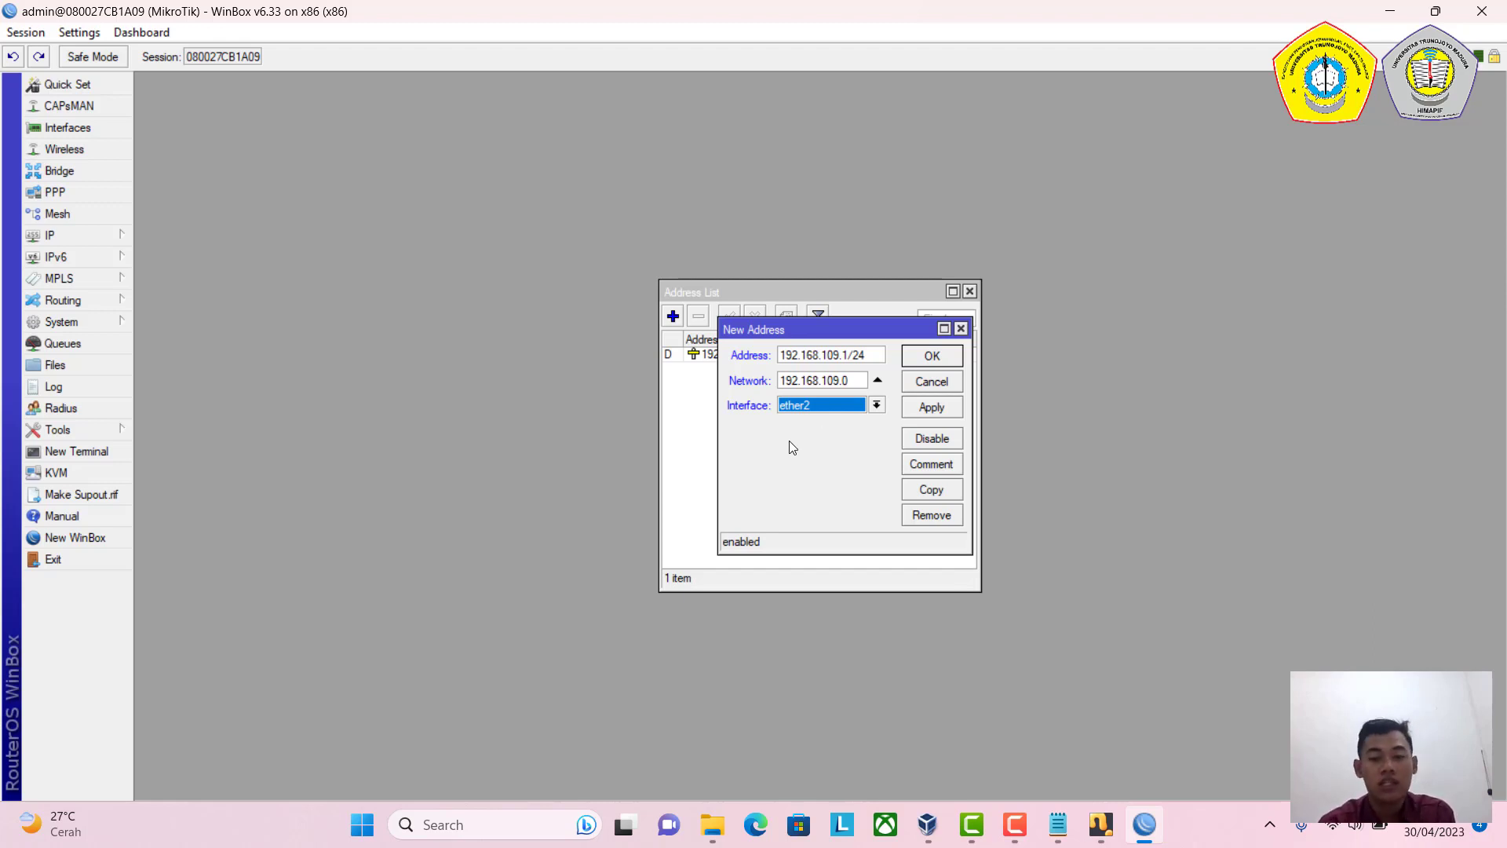
click(934, 356)
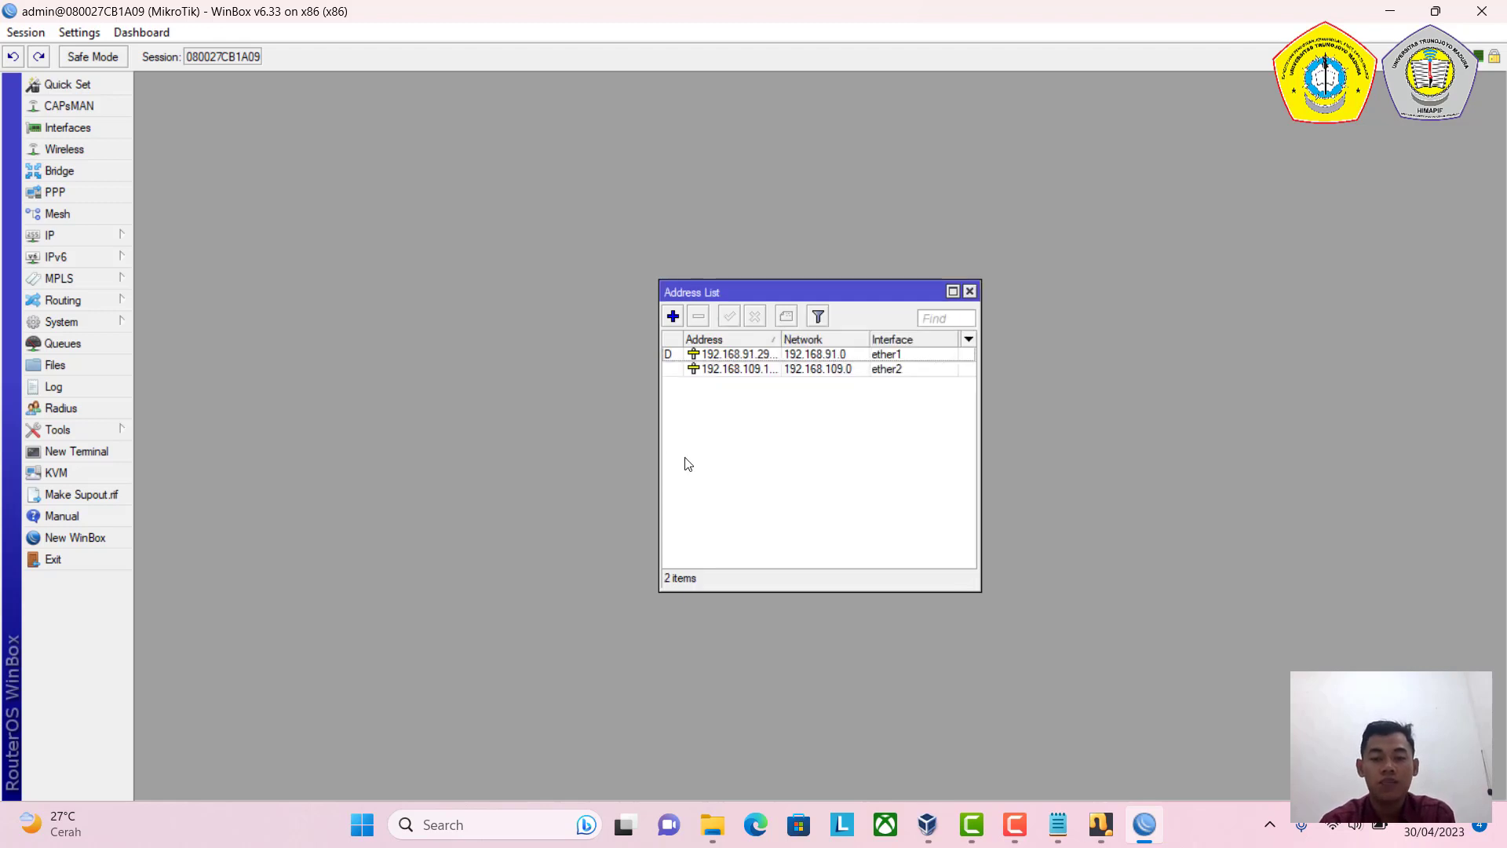
click(970, 293)
Run DHCP Setup for a server on ether2, accepting the address space 192.168.109.0/24 and gateway 192.168.109.1.
click(88, 237)
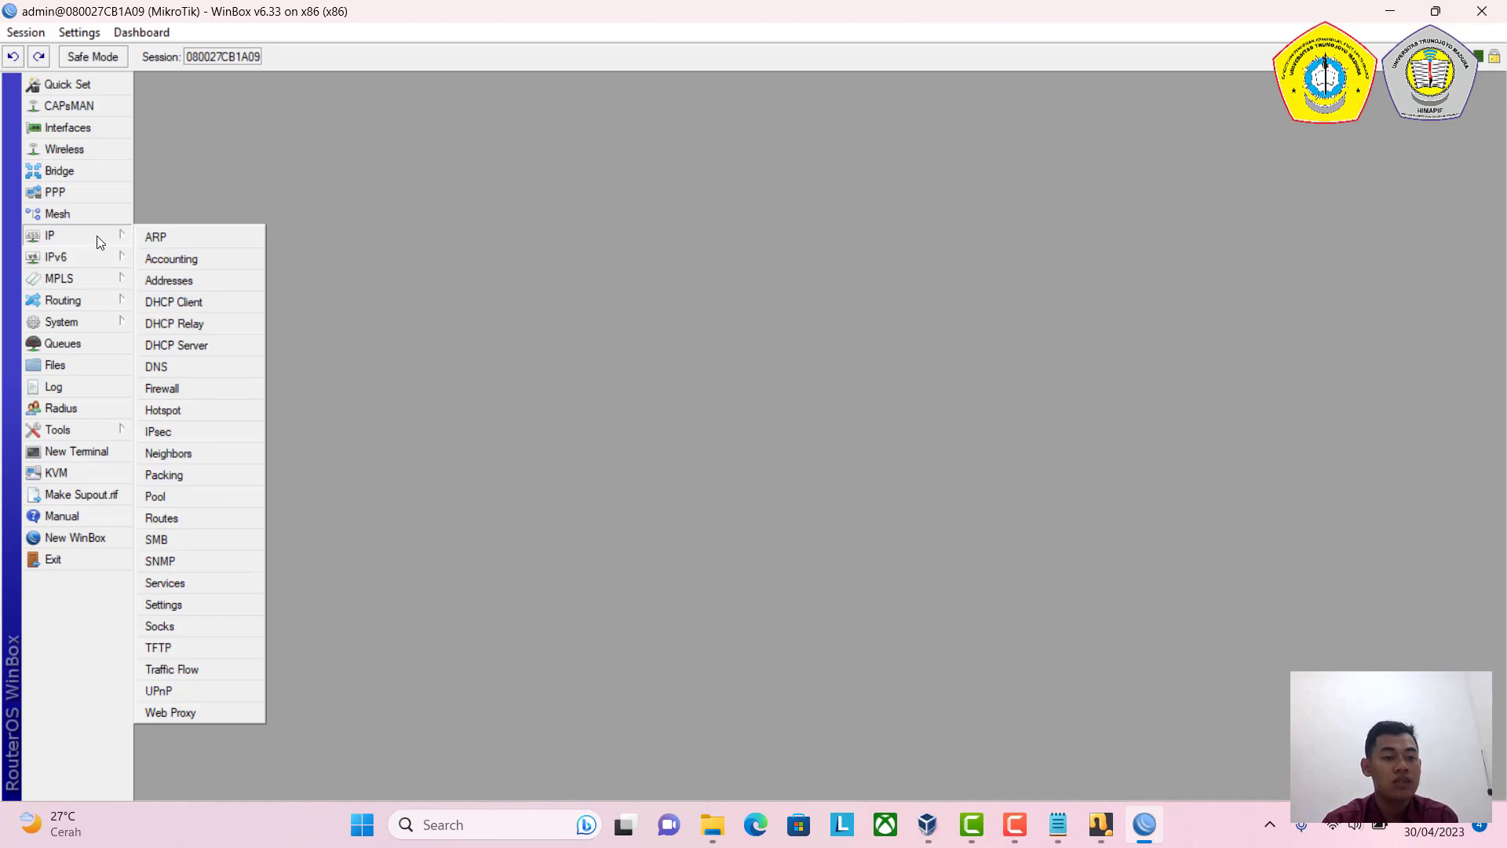
click(210, 345)
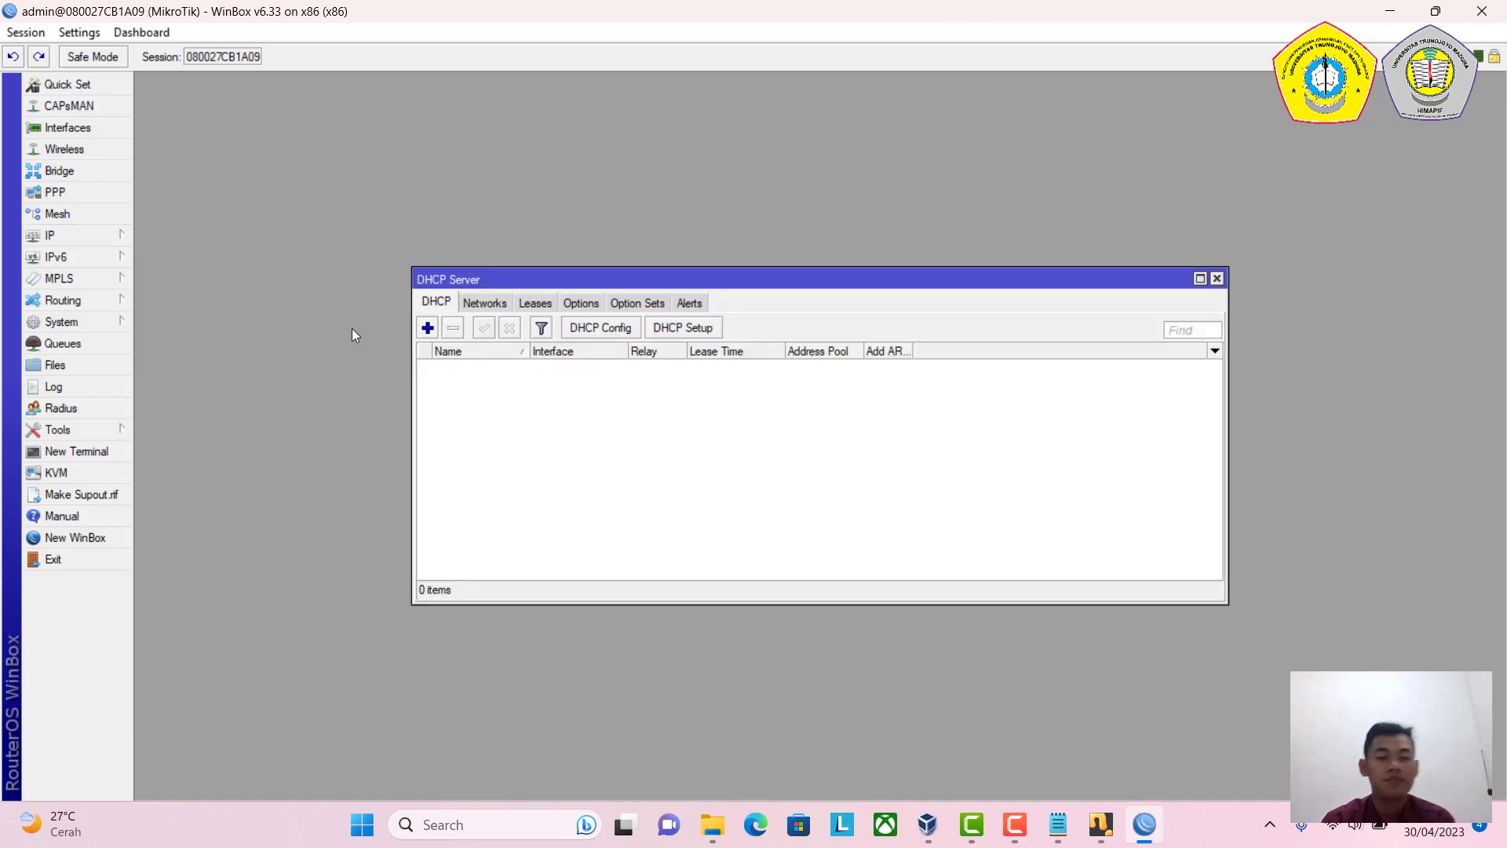
click(690, 332)
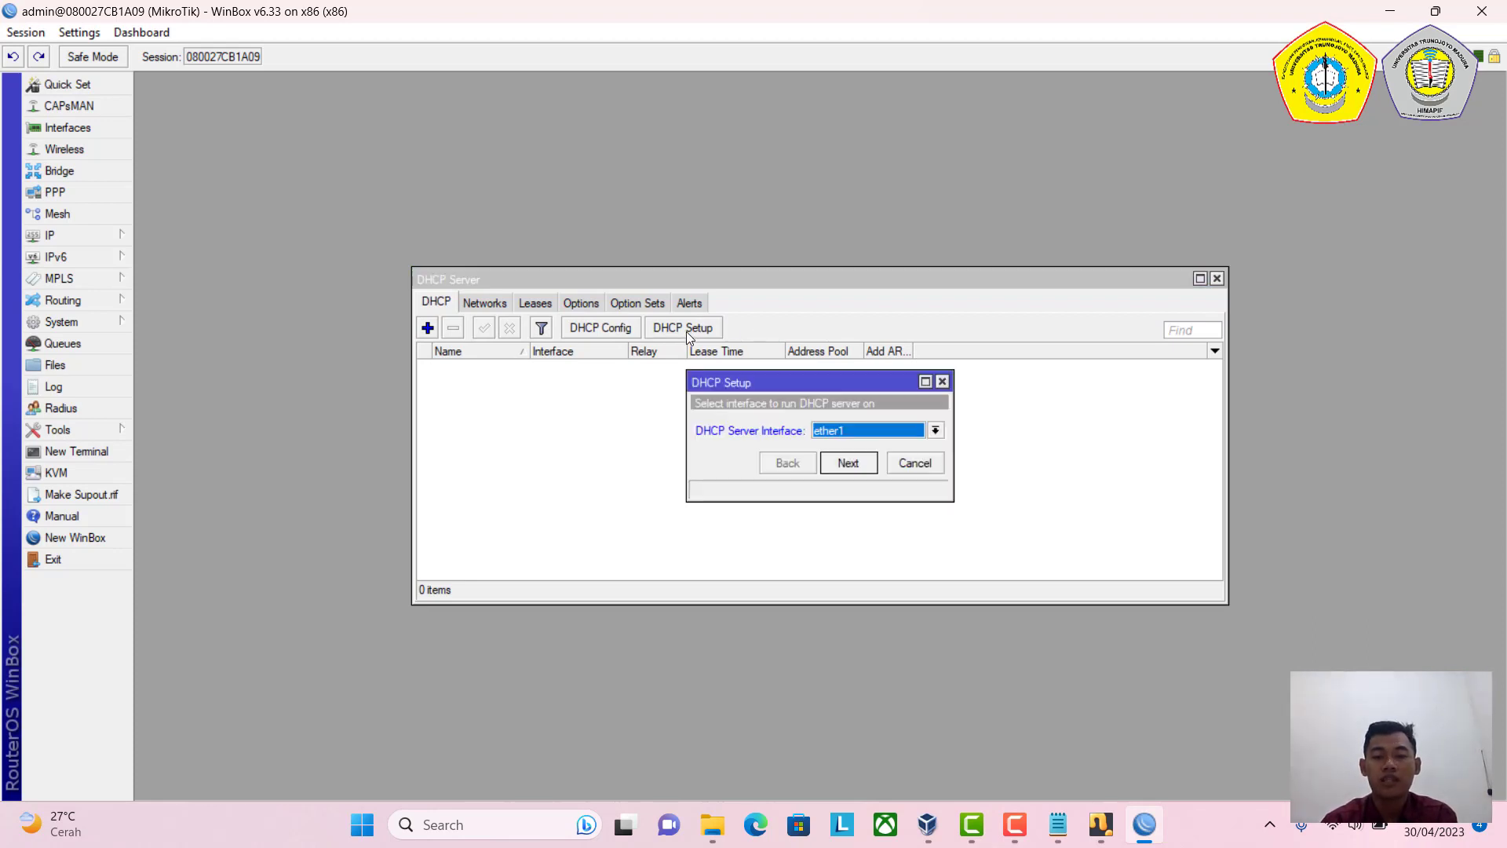
click(935, 430)
click(885, 450)
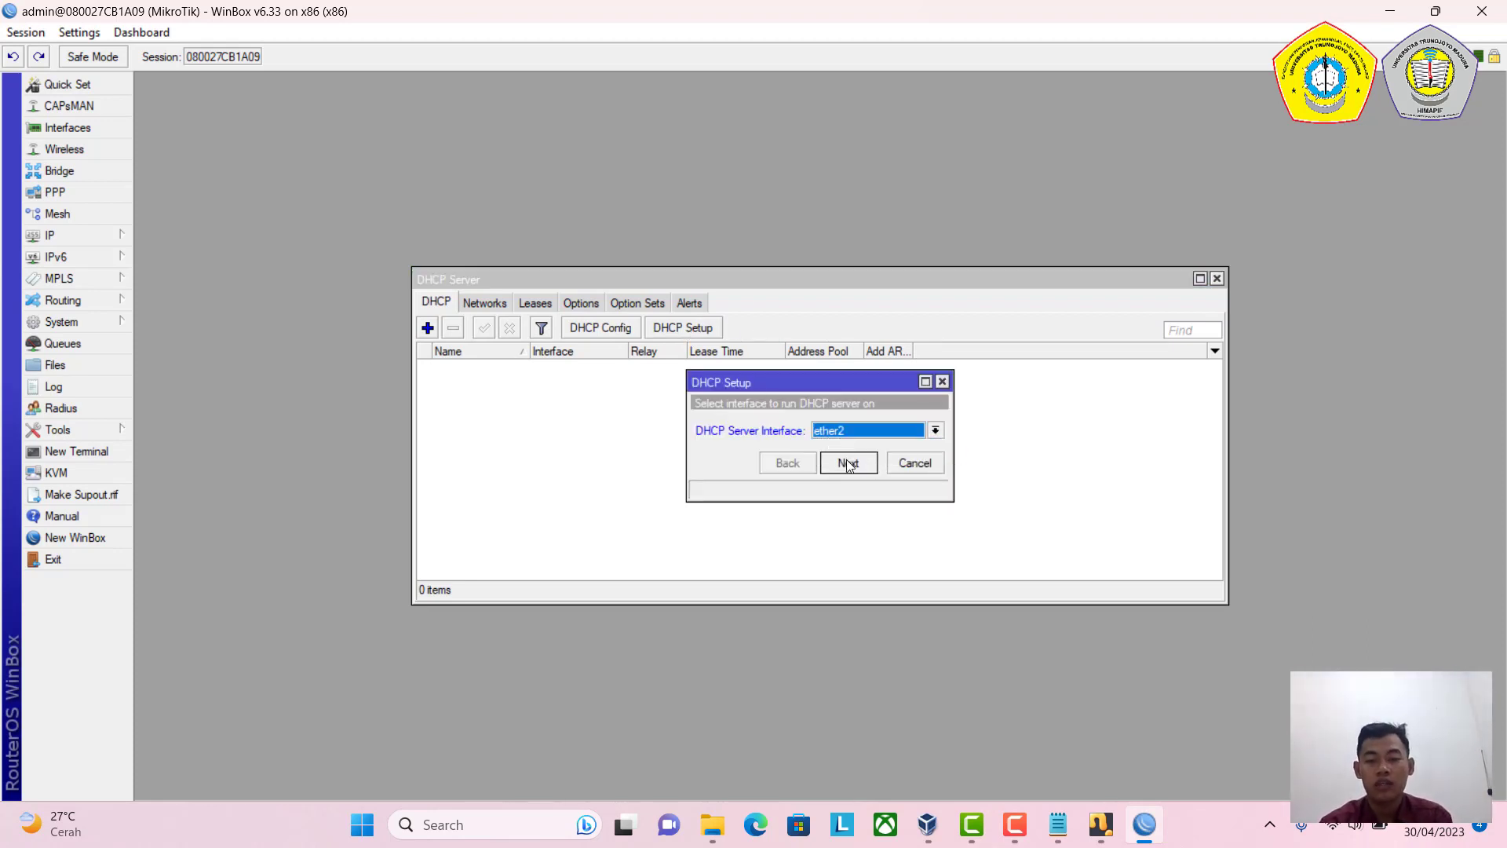
click(847, 461)
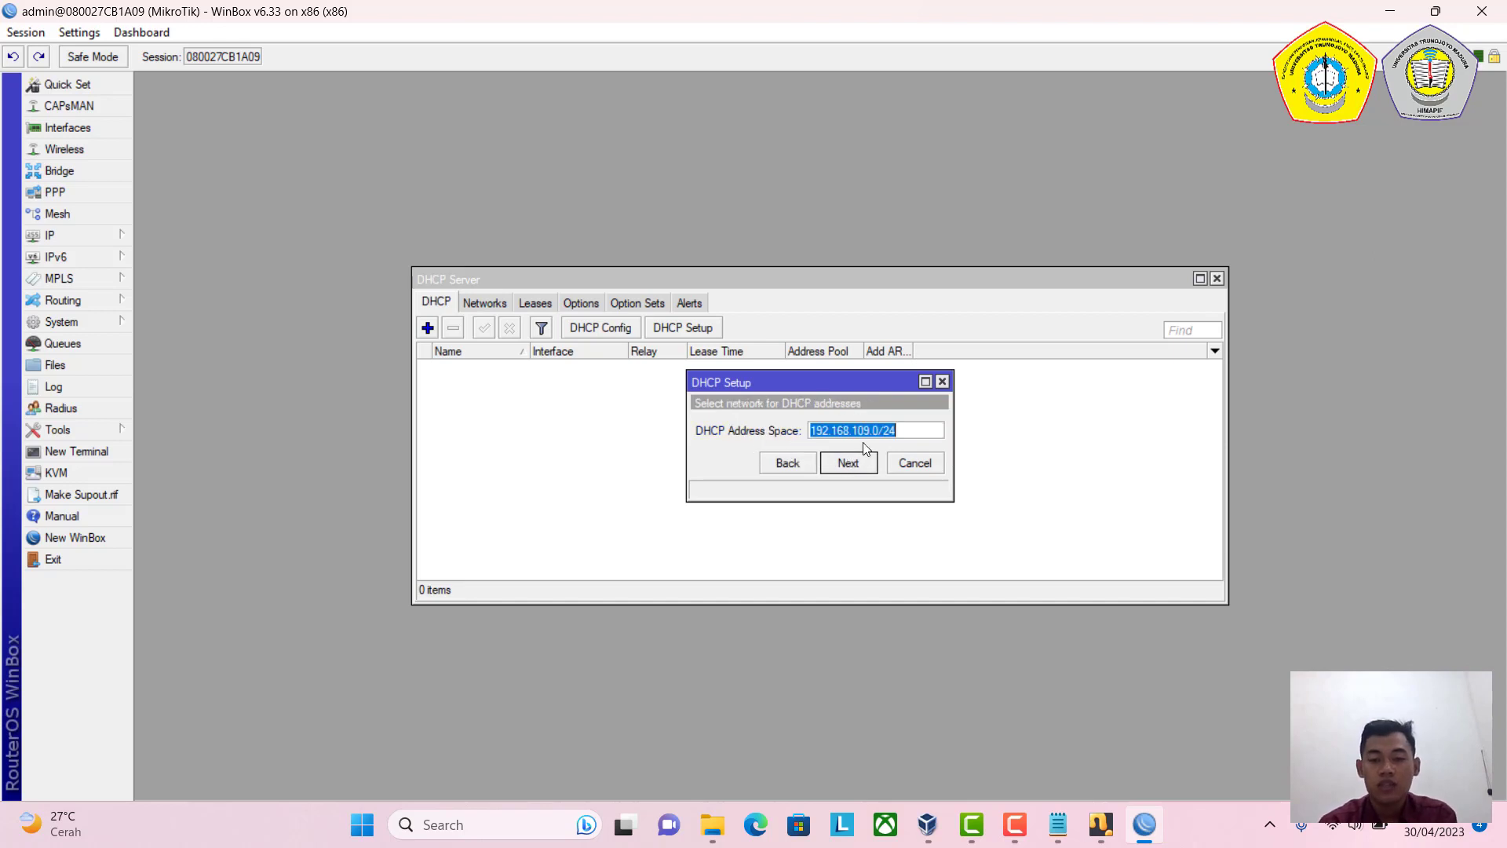
click(838, 465)
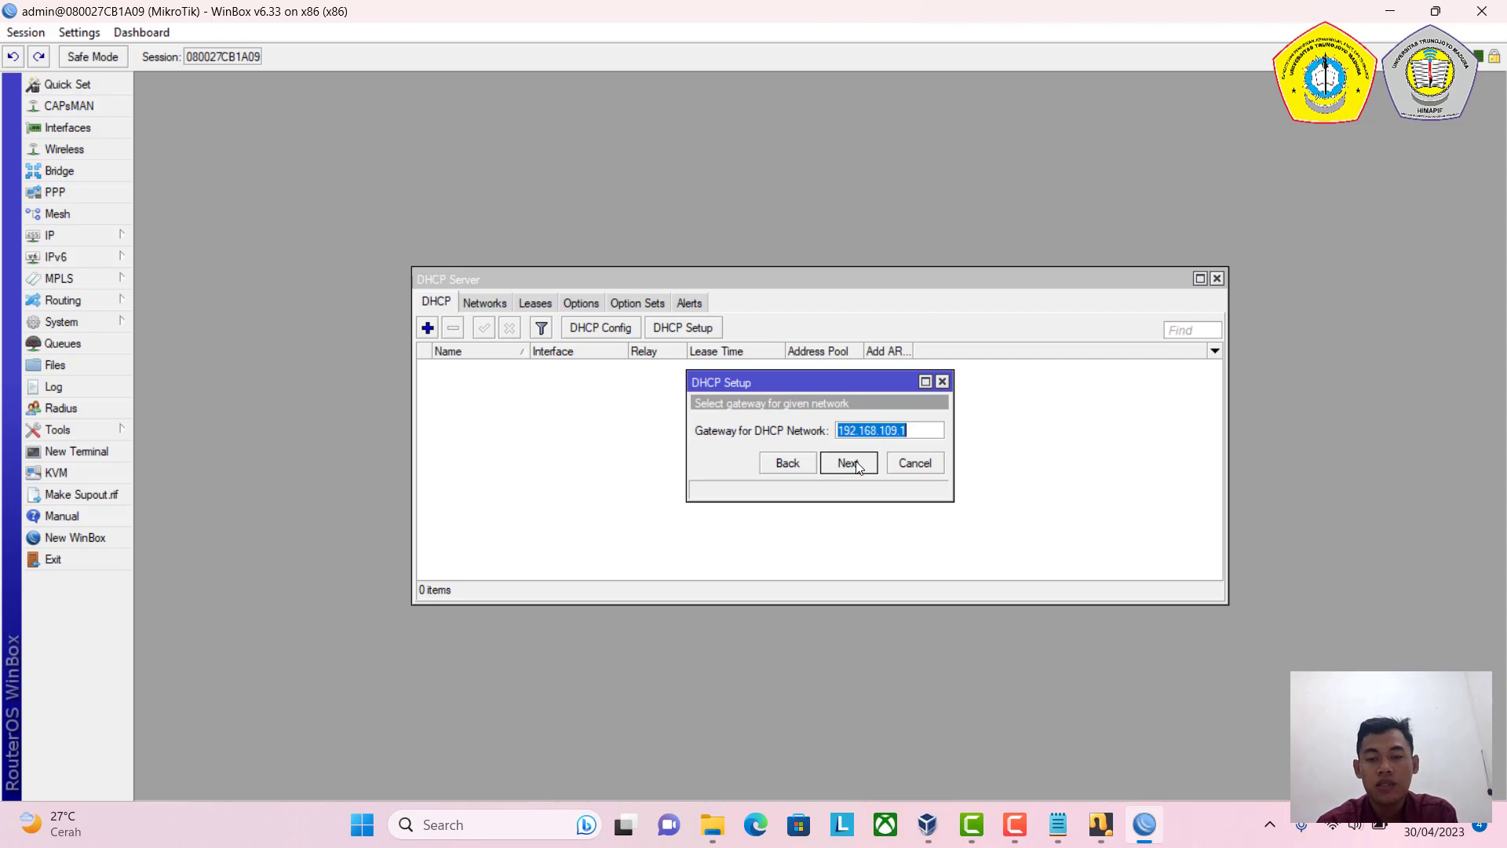
click(857, 466)
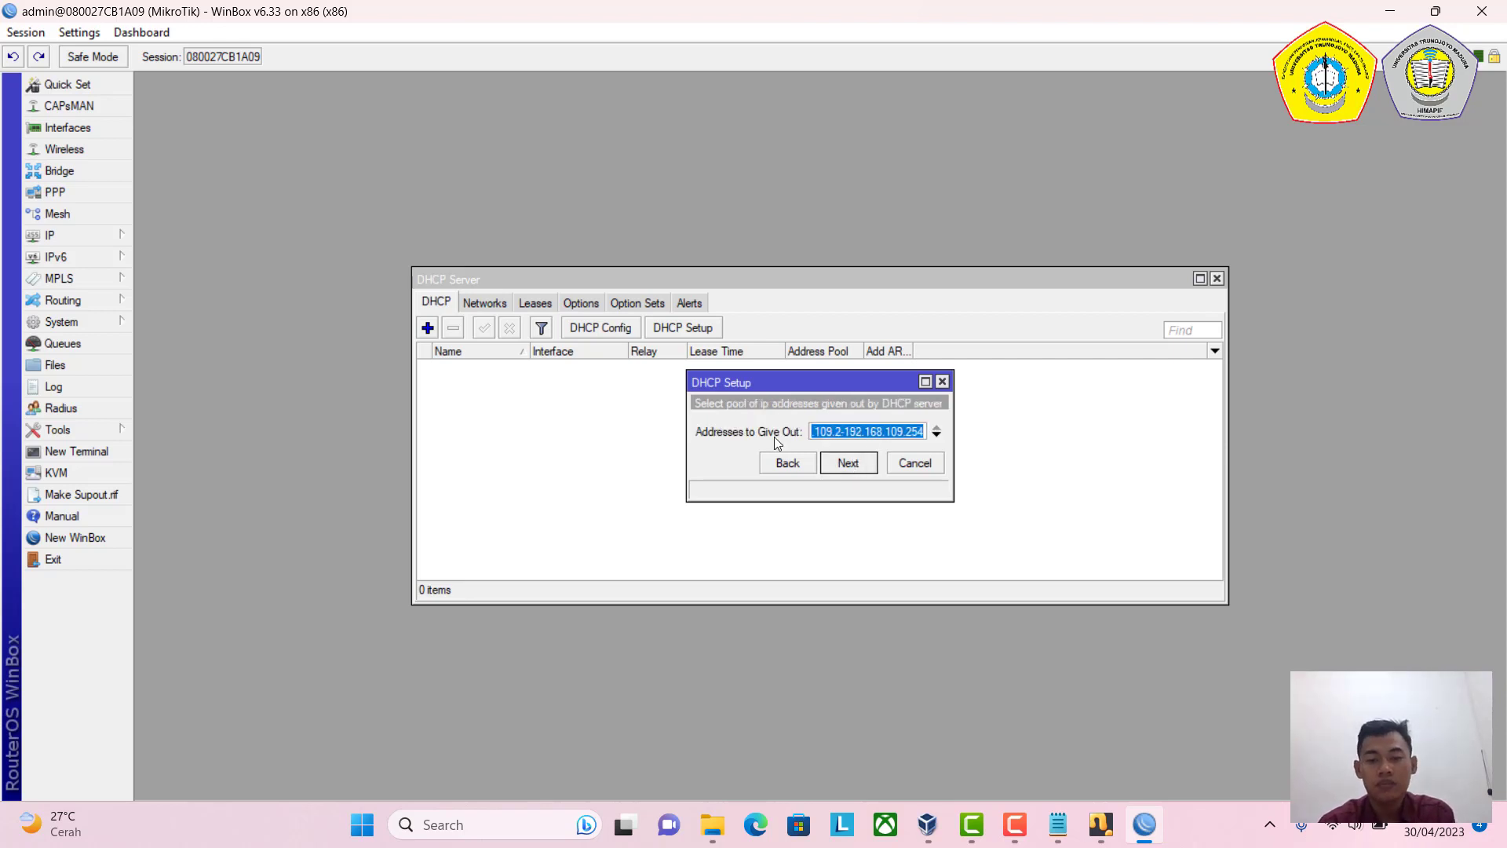
Shorten the DHCP address pool so it ends at 192.168.109.25 and continue the setup.
click(920, 430)
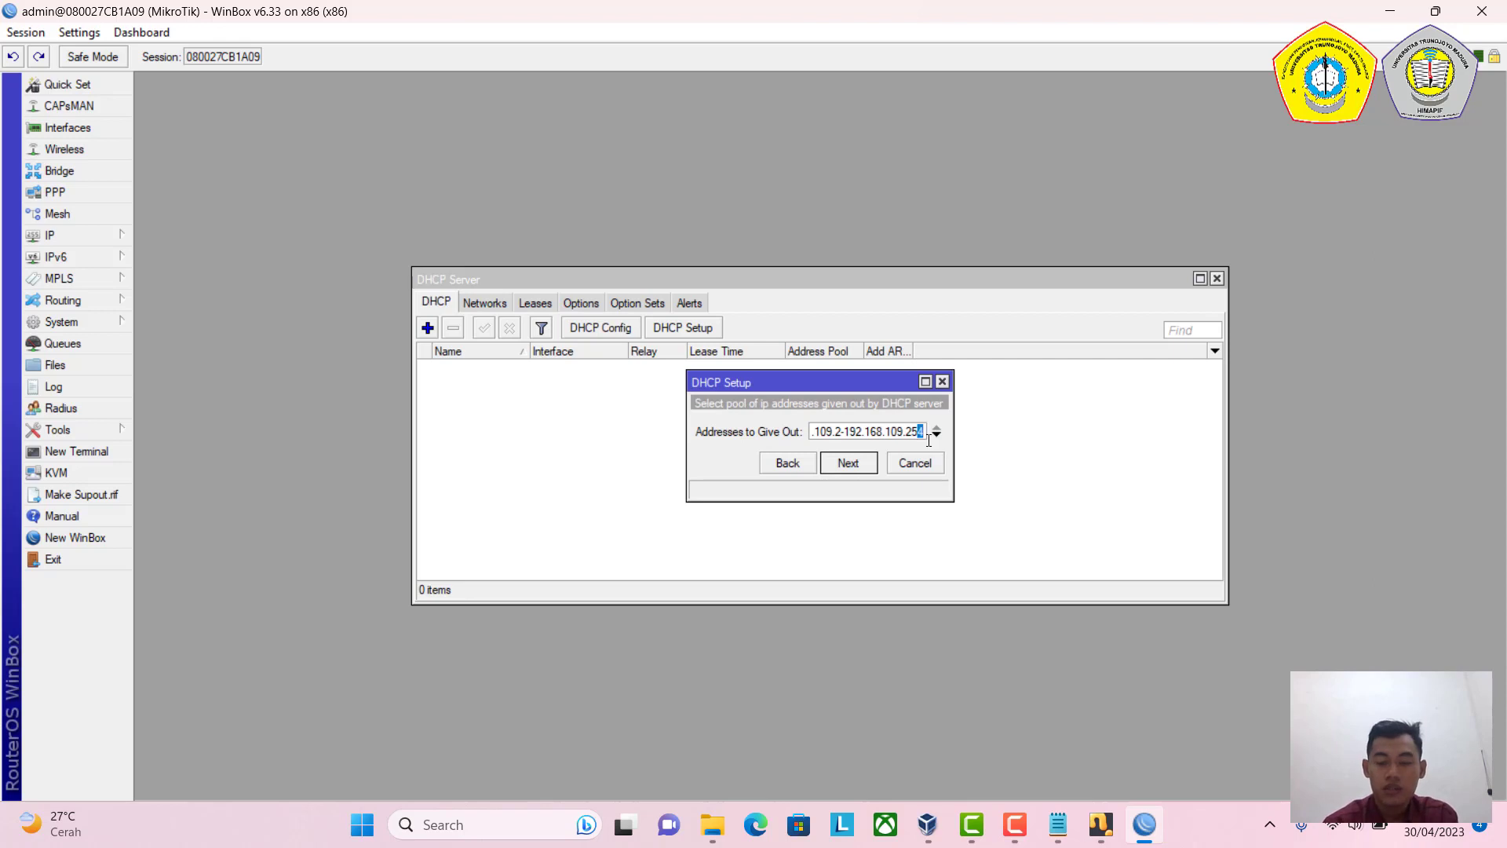
key(BackSpace)
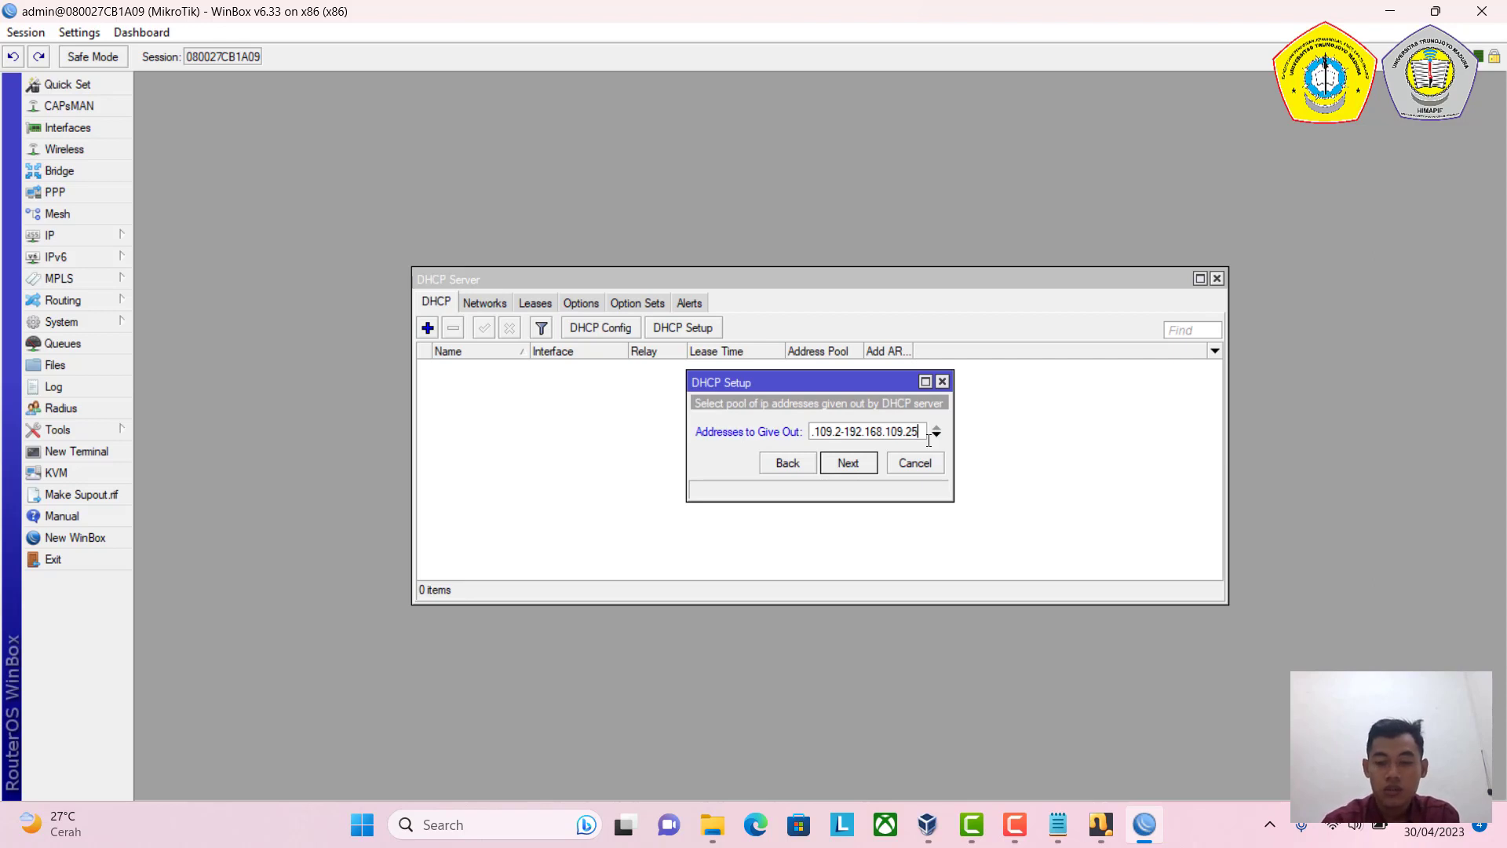
click(864, 464)
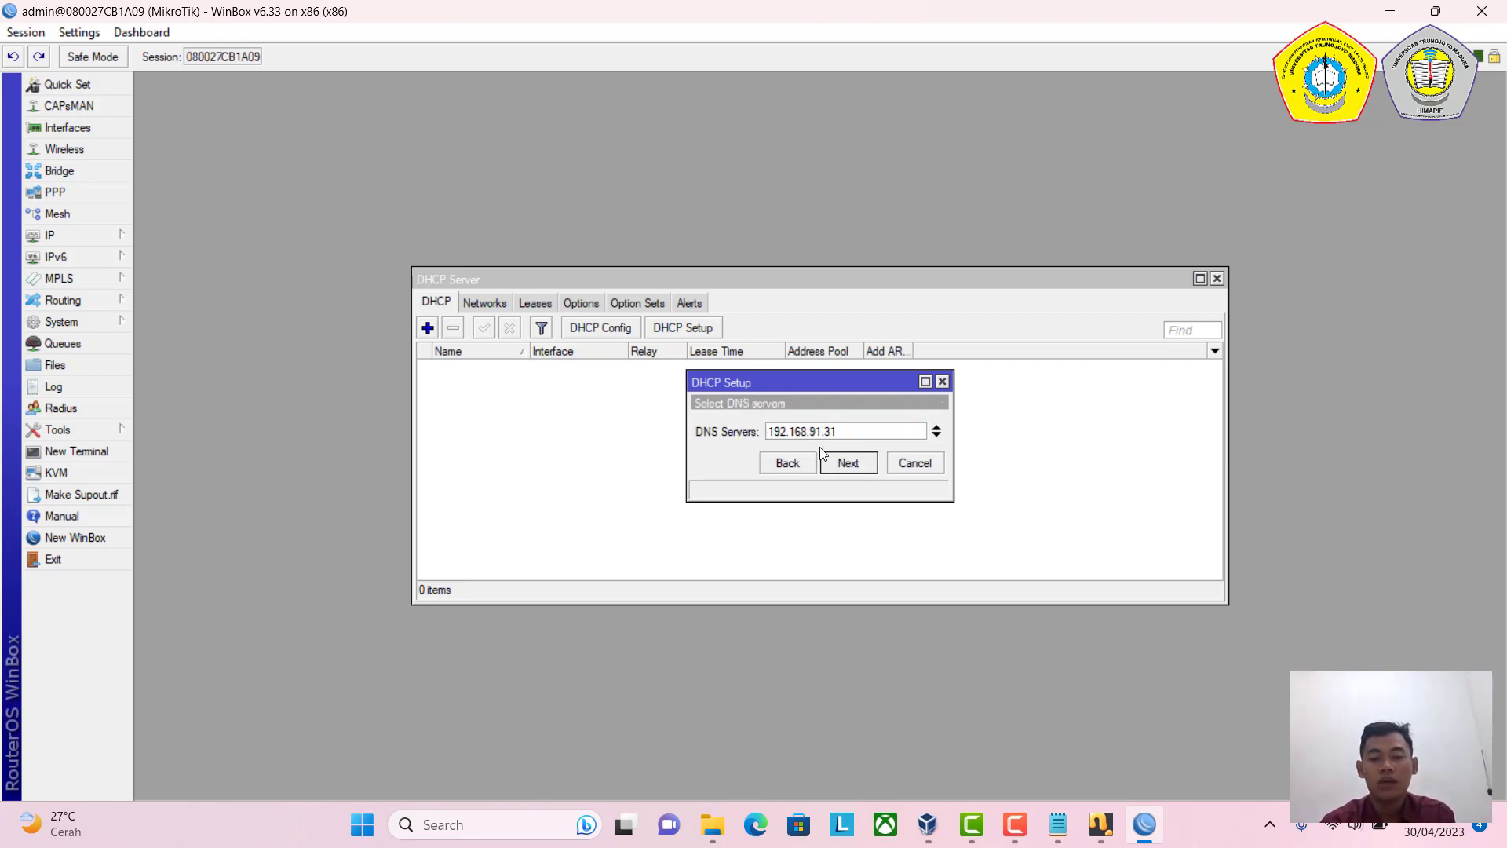
Set the DHCP DNS server to 8.8.8.8, accept the 00:10:00 lease time, and finish the setup, closing the DHCP server window.
double_click(848, 431)
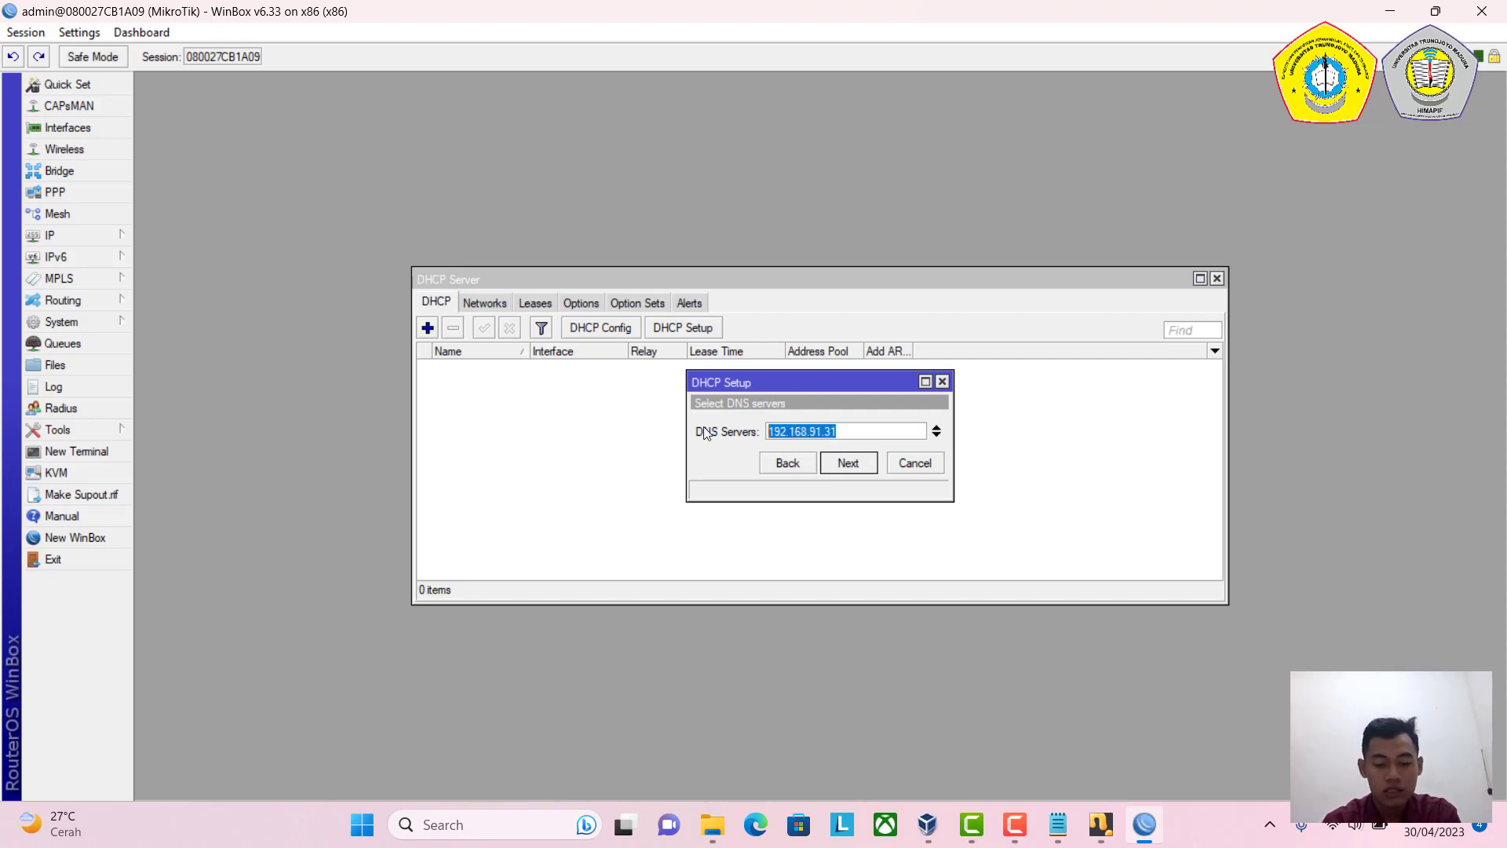
text(8.8.8.8)
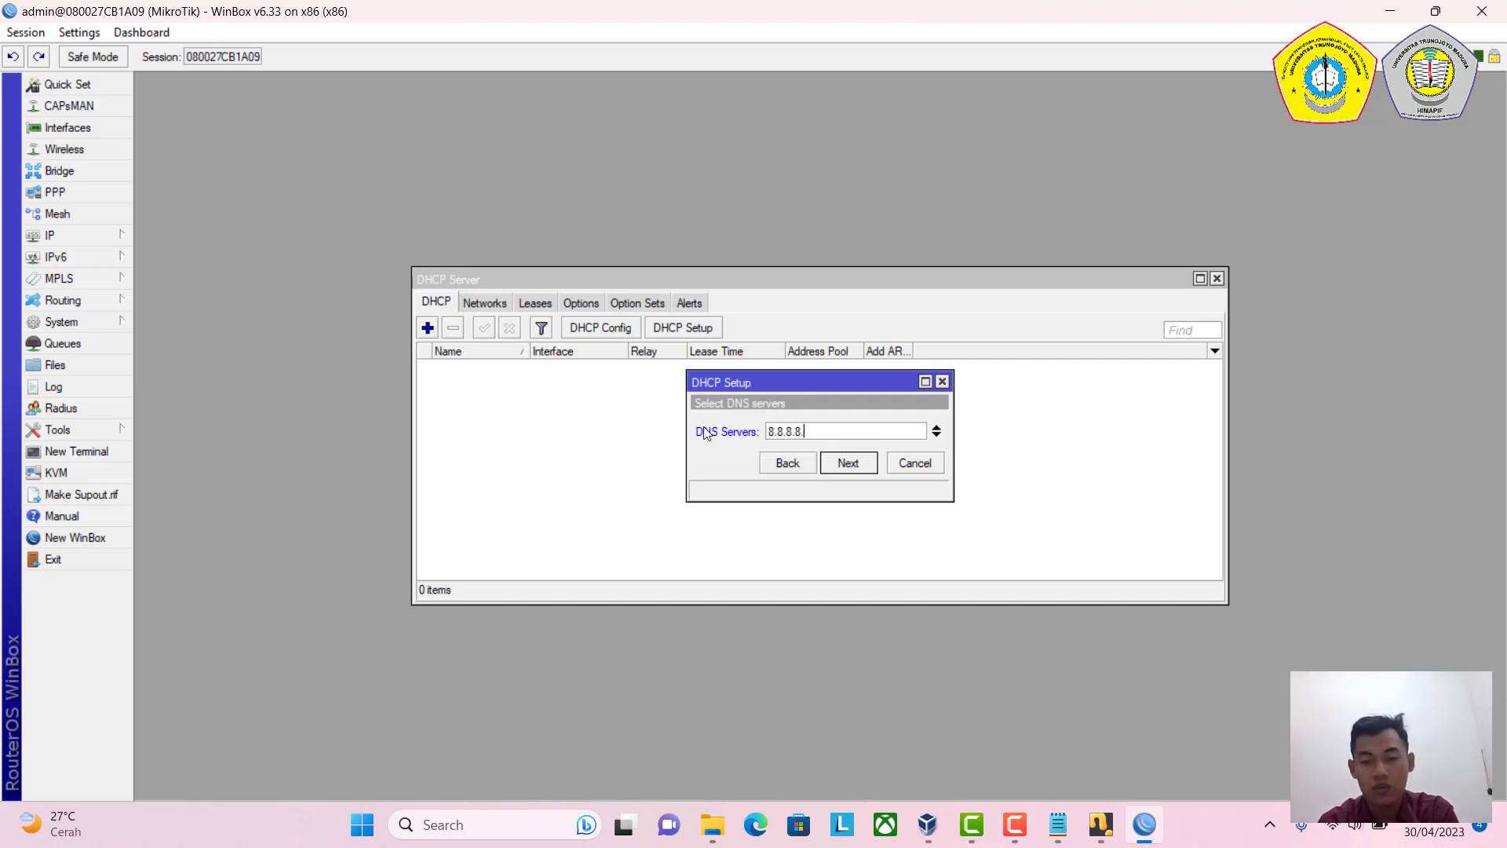
click(850, 465)
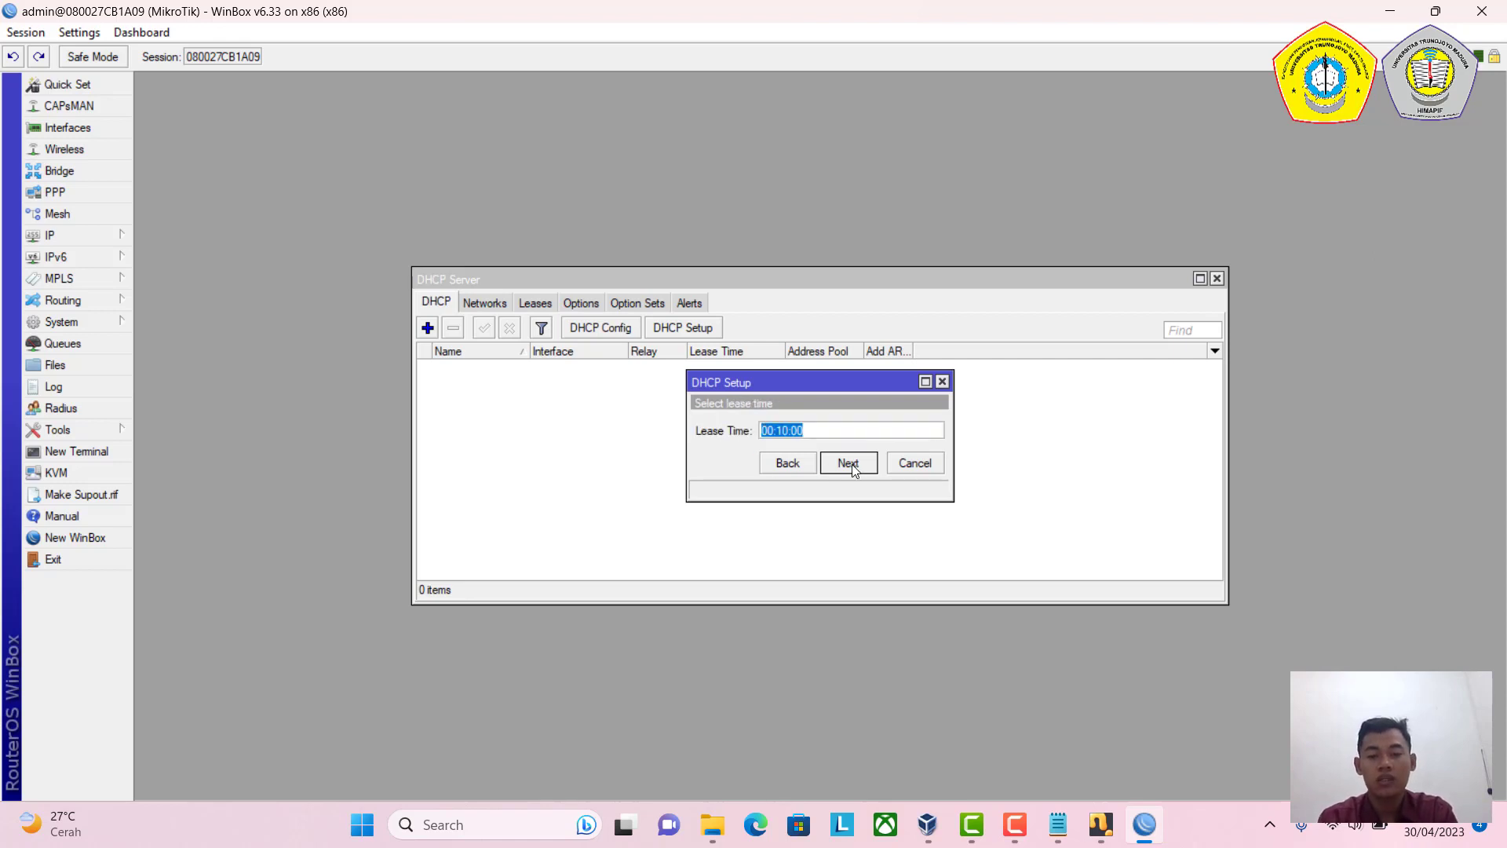
click(851, 465)
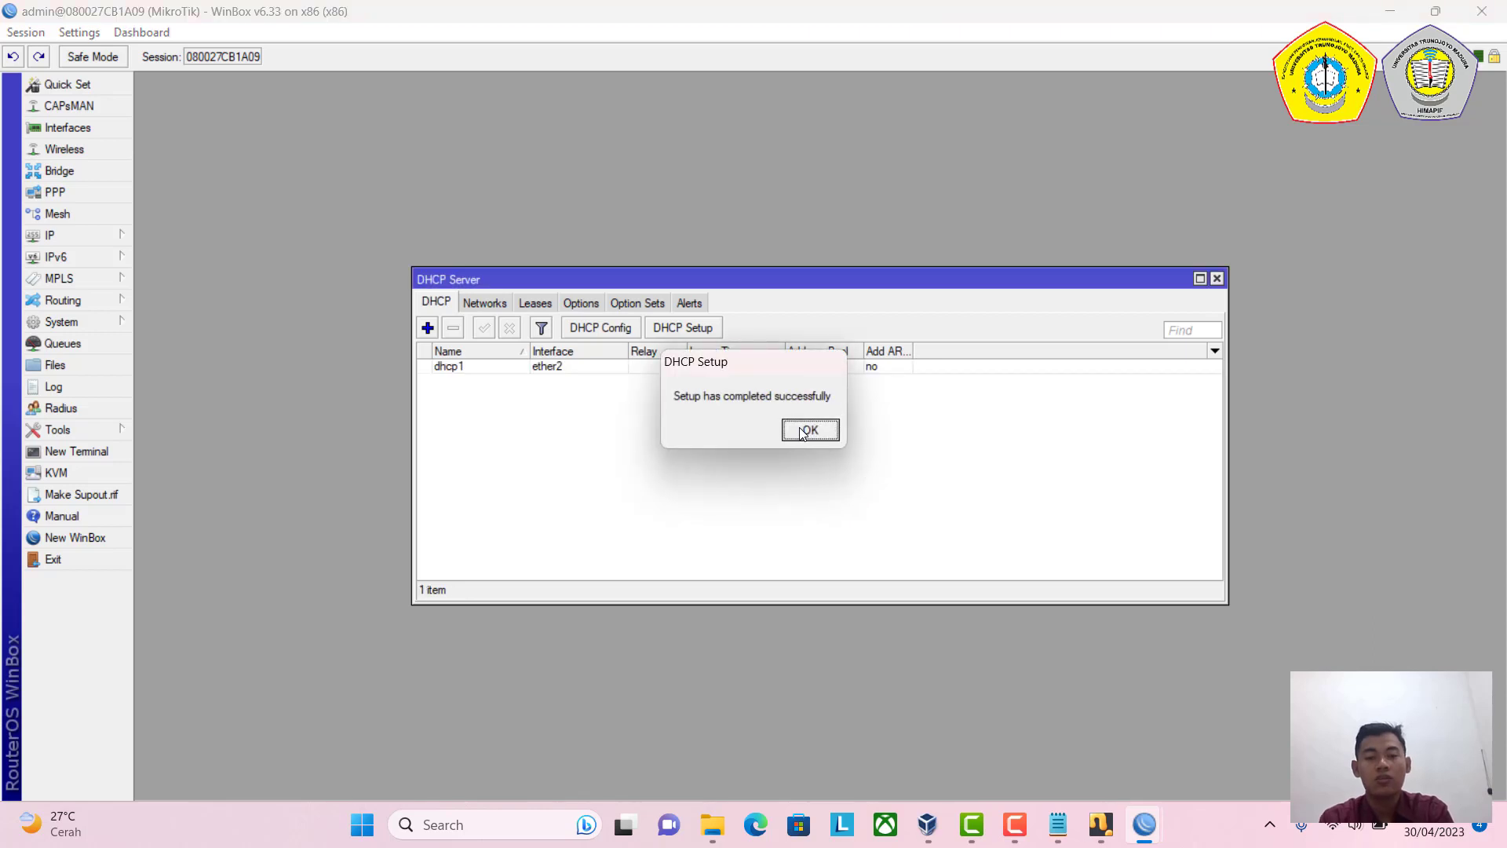
click(799, 430)
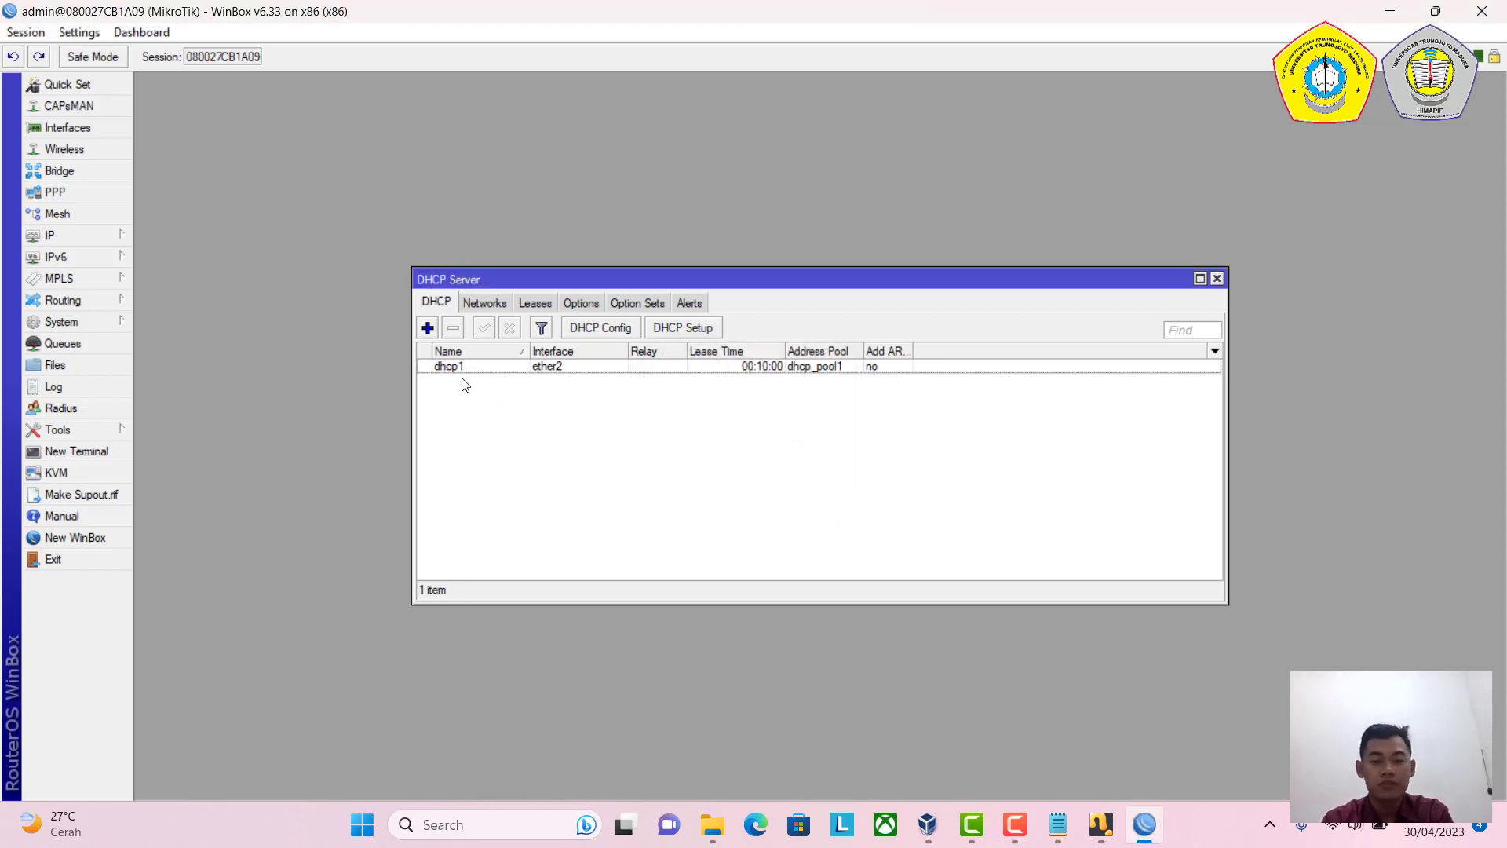
click(1217, 279)
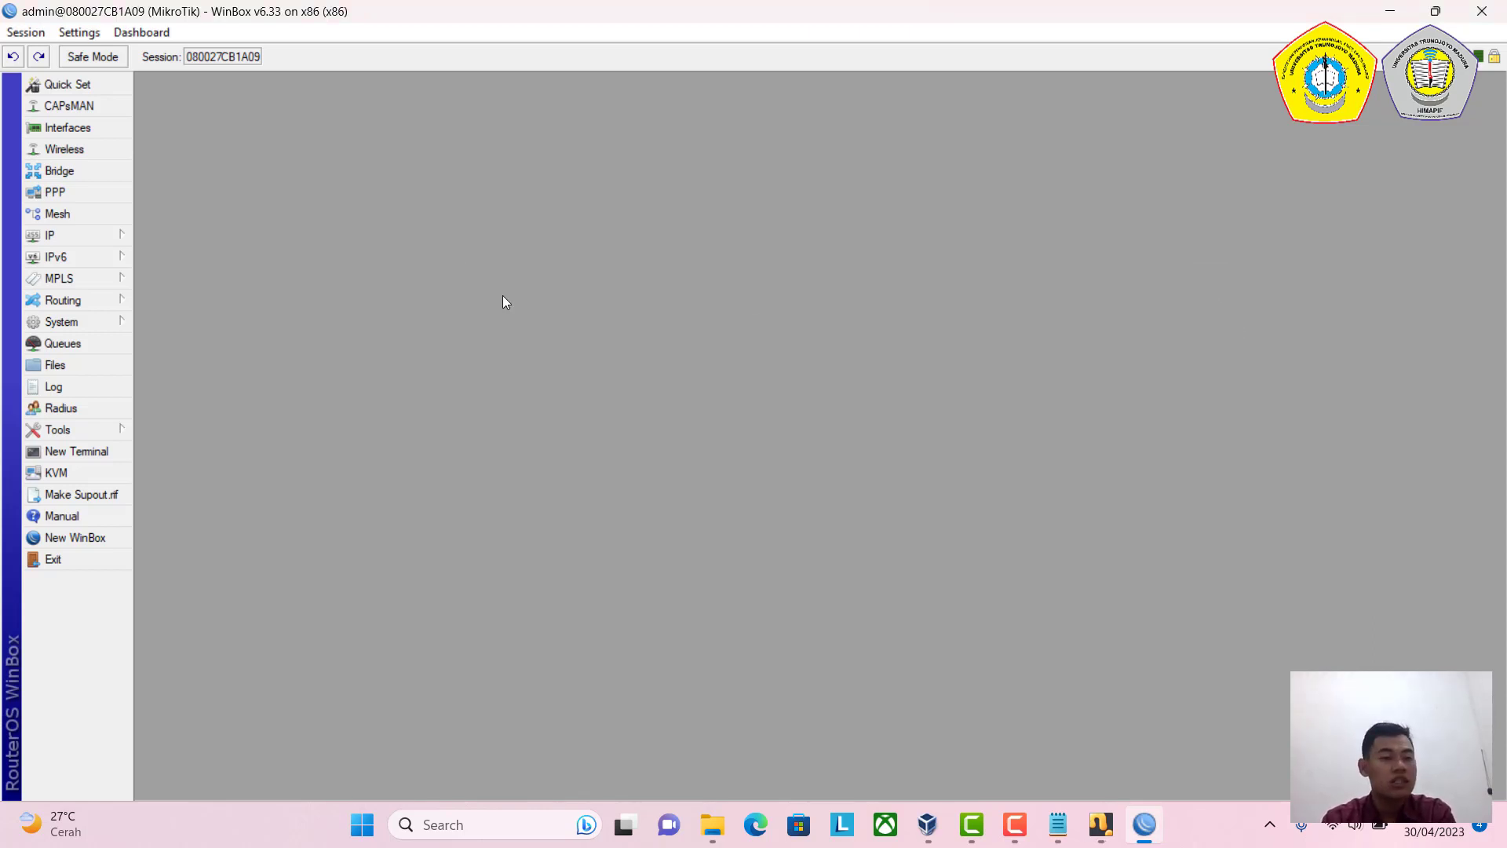
Check the router's DHCP client entry for ether1 and close the DHCP client list.
click(82, 235)
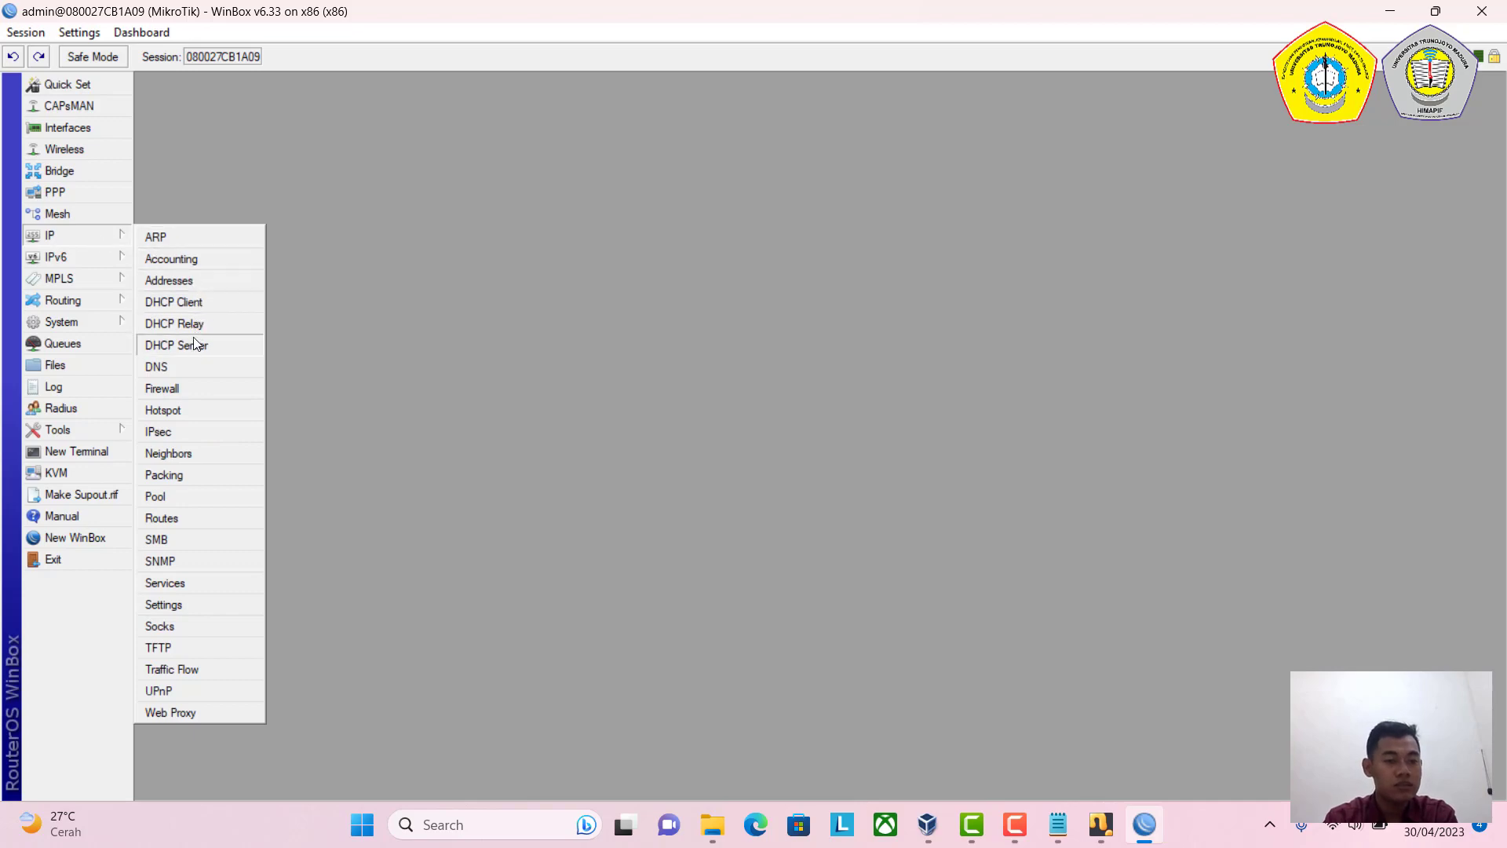
click(196, 305)
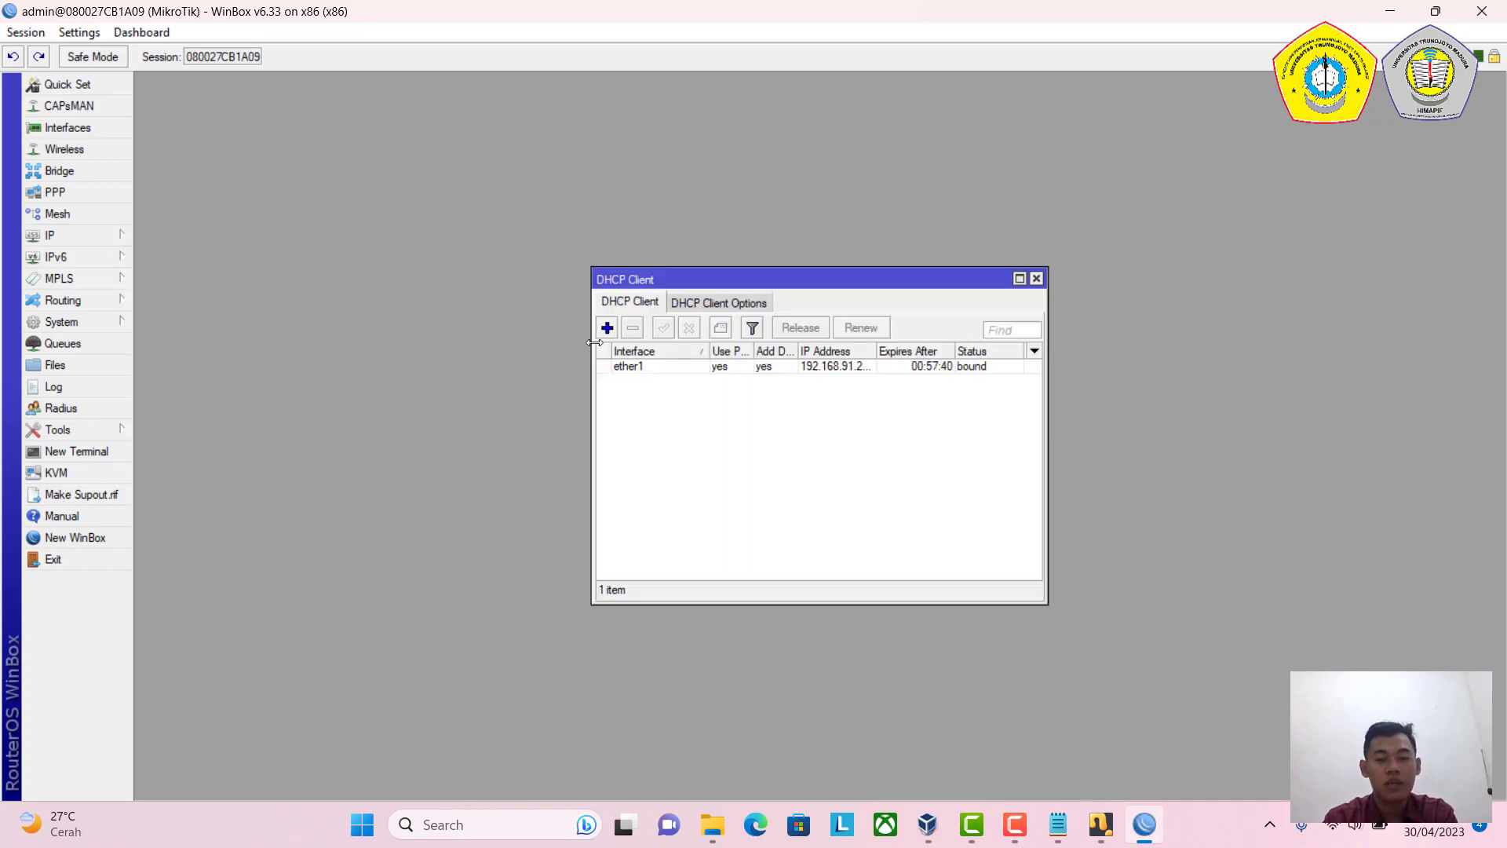
click(636, 367)
click(1037, 279)
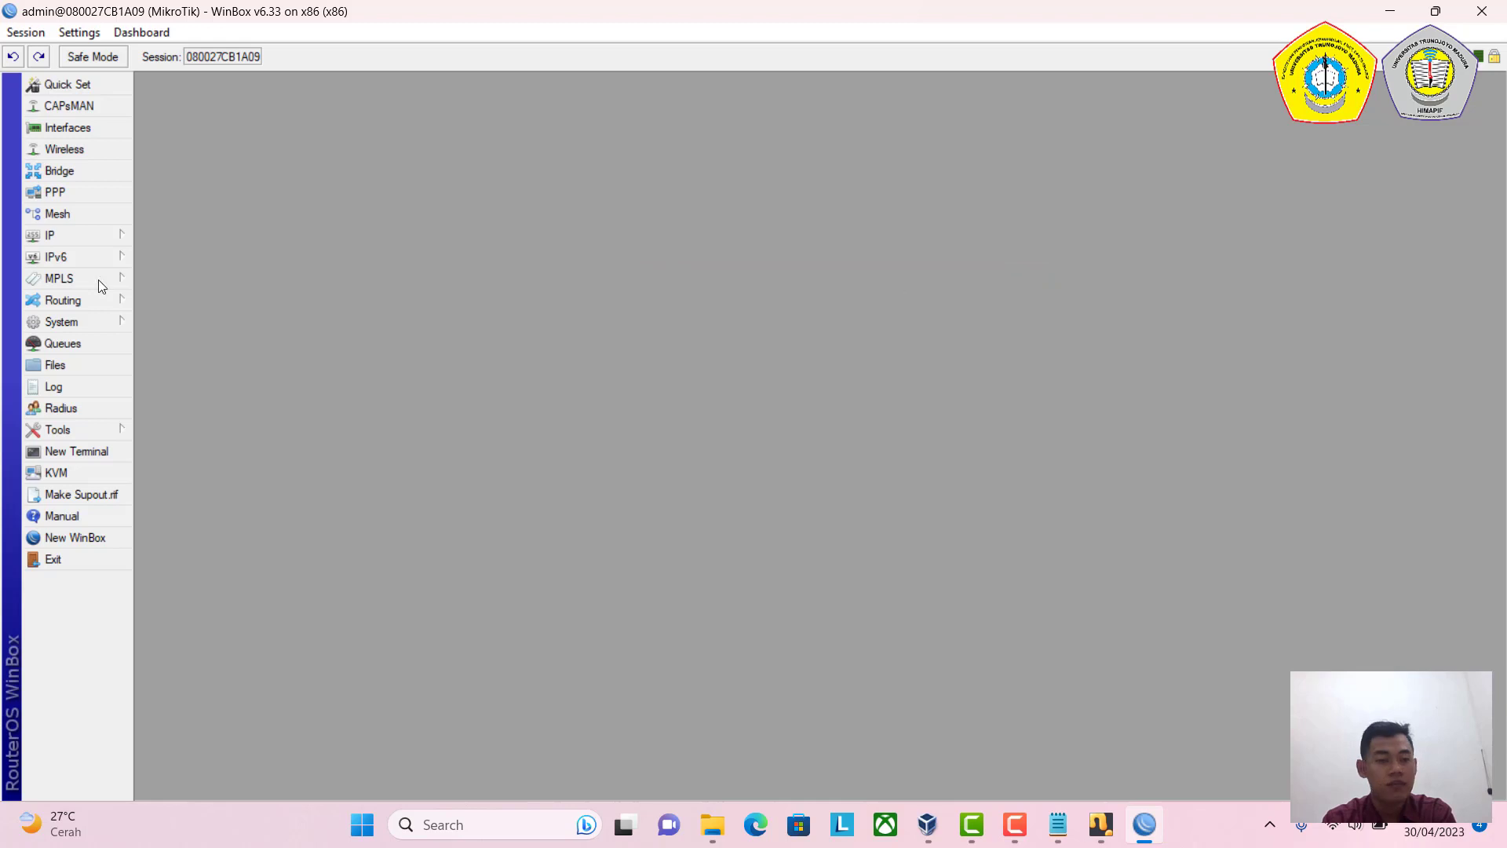
click(75, 239)
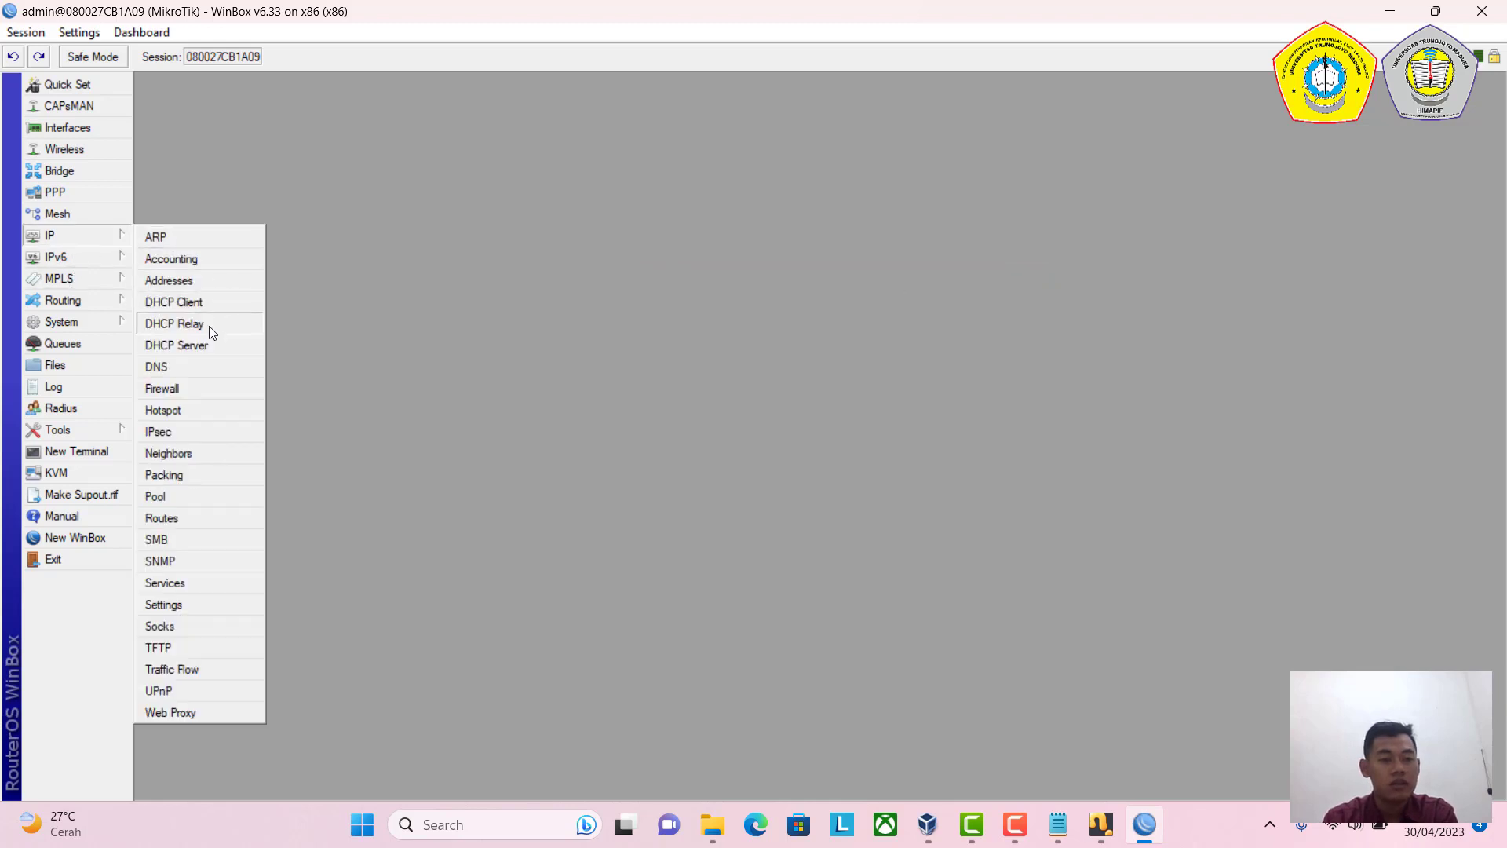
click(504, 310)
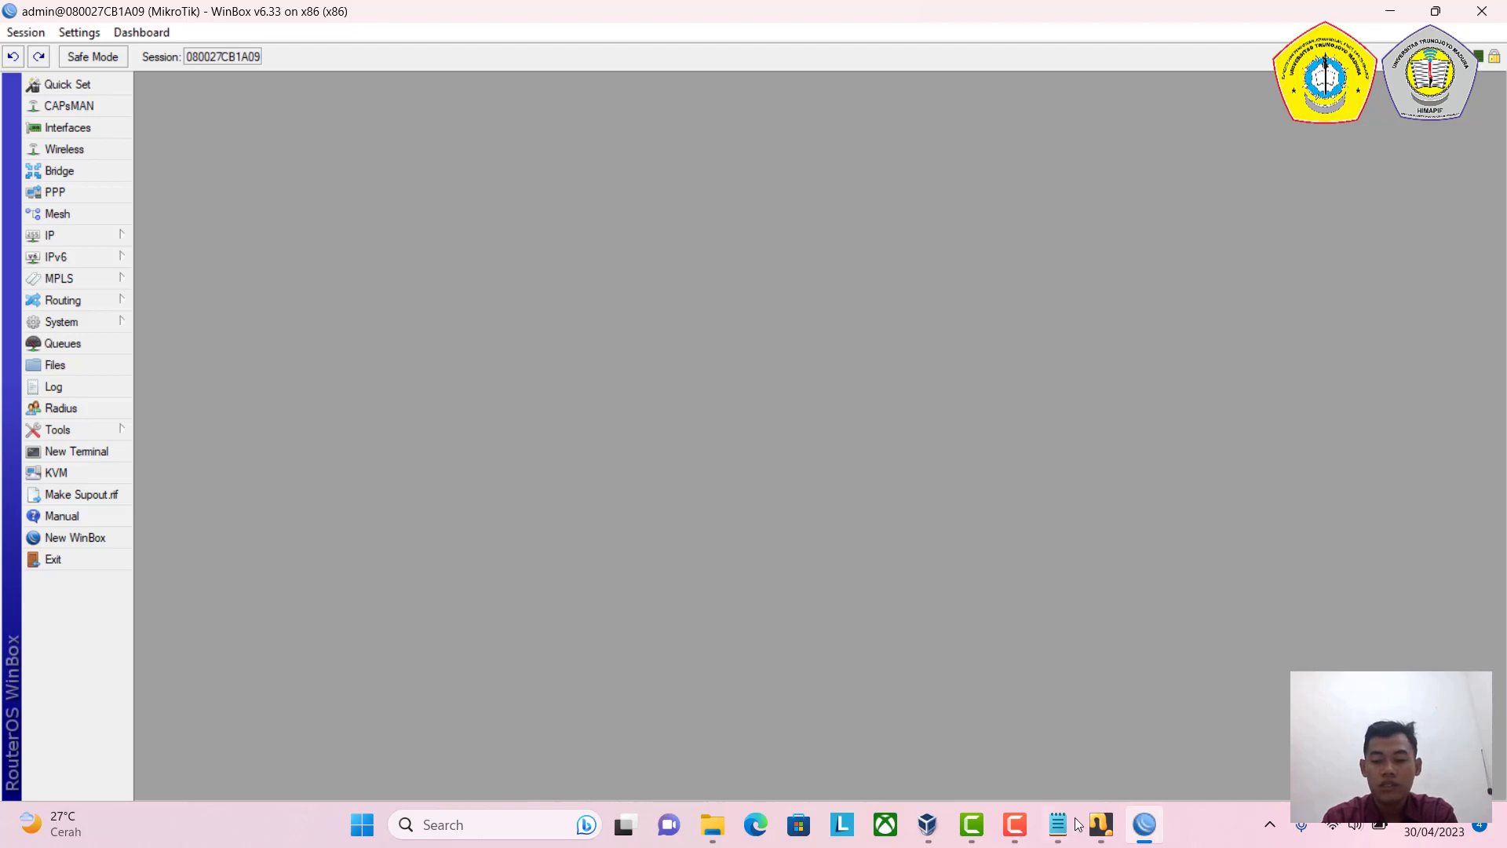
Open the Windows network adapter settings through Control Panel and select the VirtualBox Host-Only Network #2 adapter.
mouse_move(1059, 833)
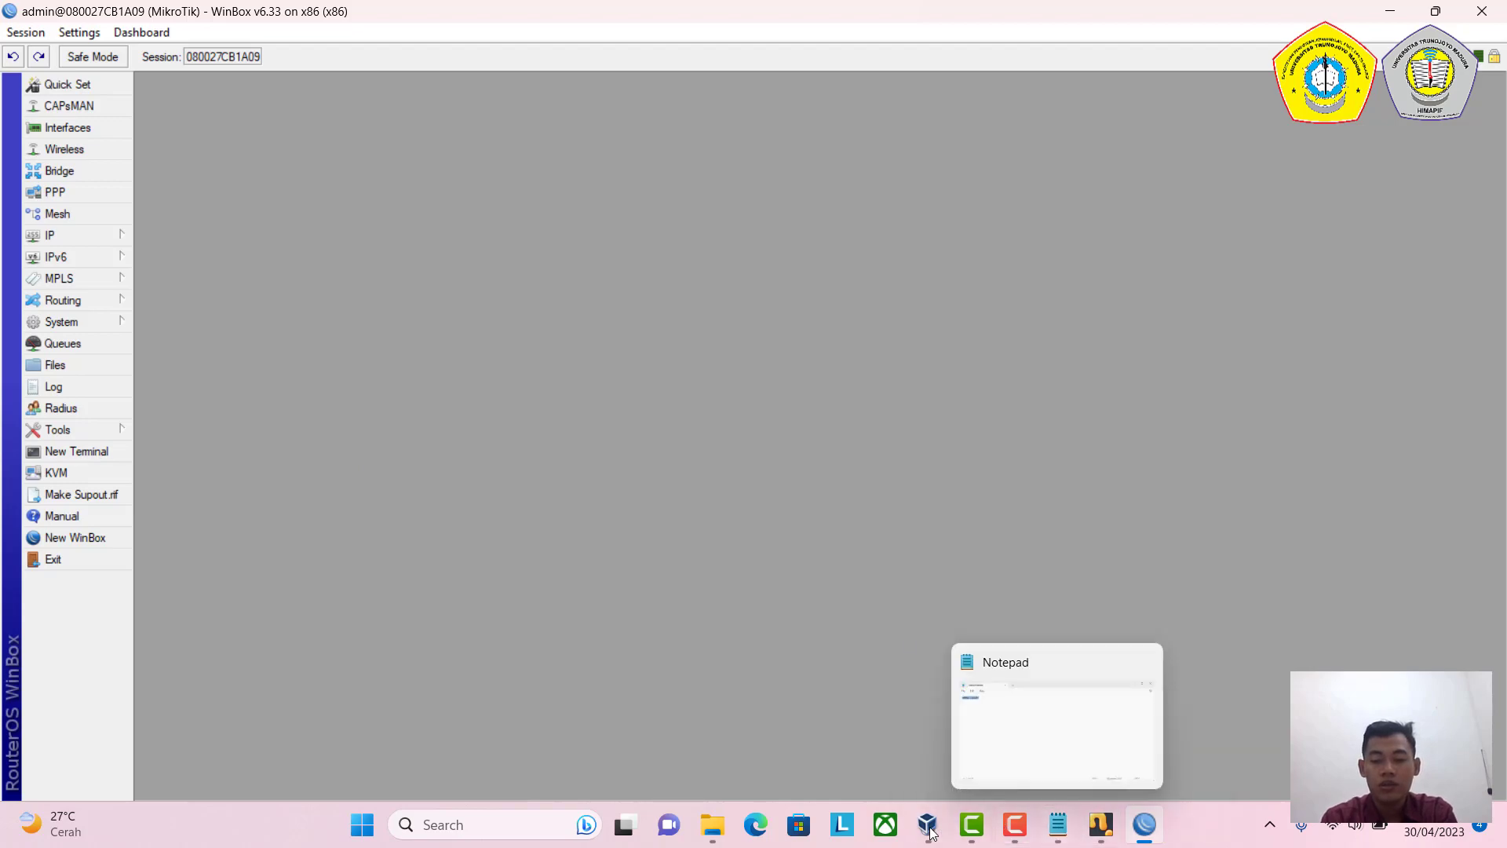
click(428, 831)
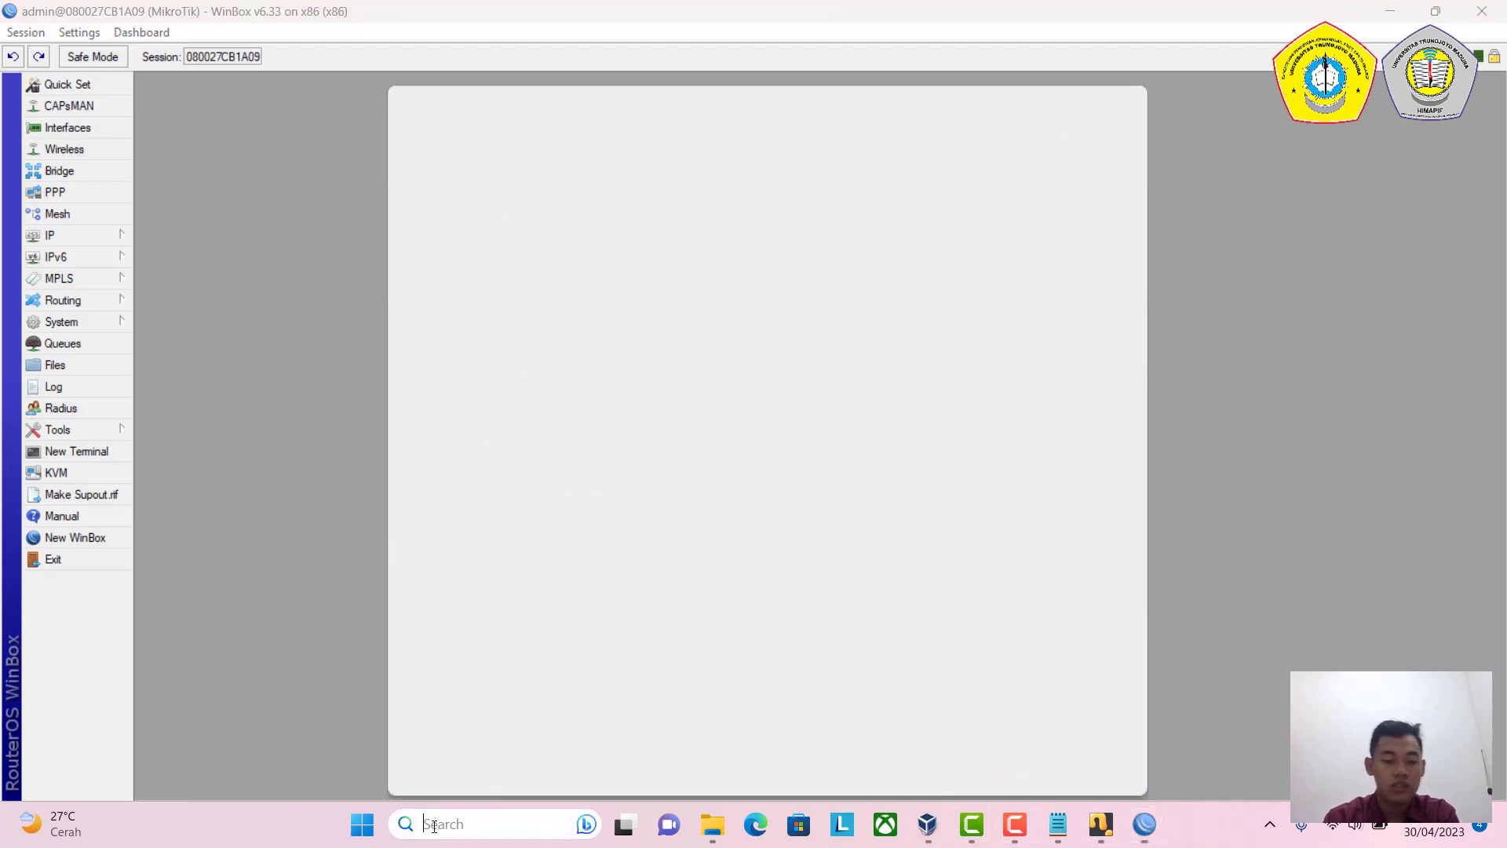
text(contr)
key(Return)
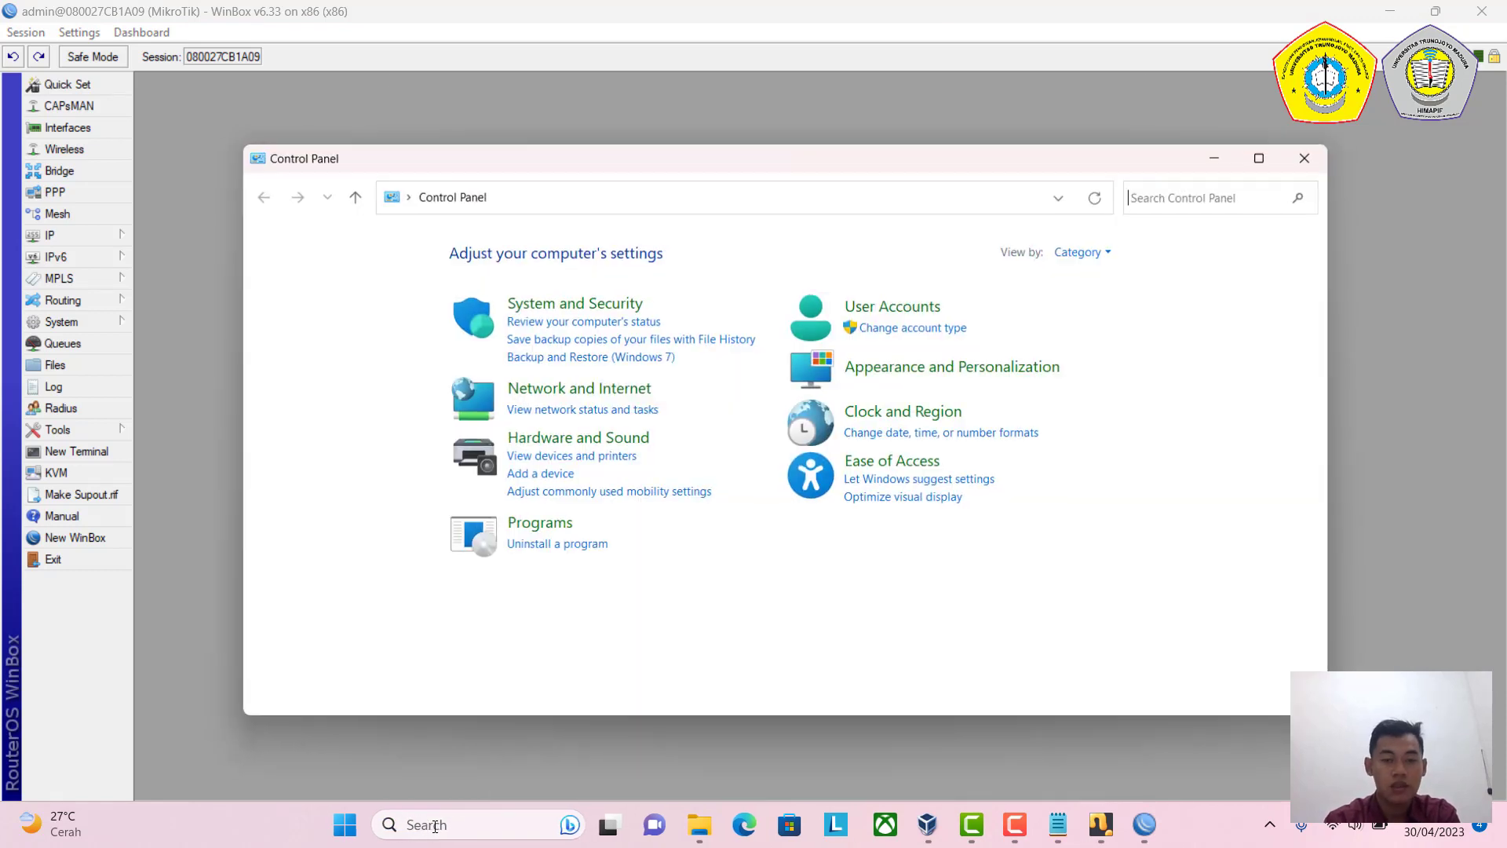
click(557, 394)
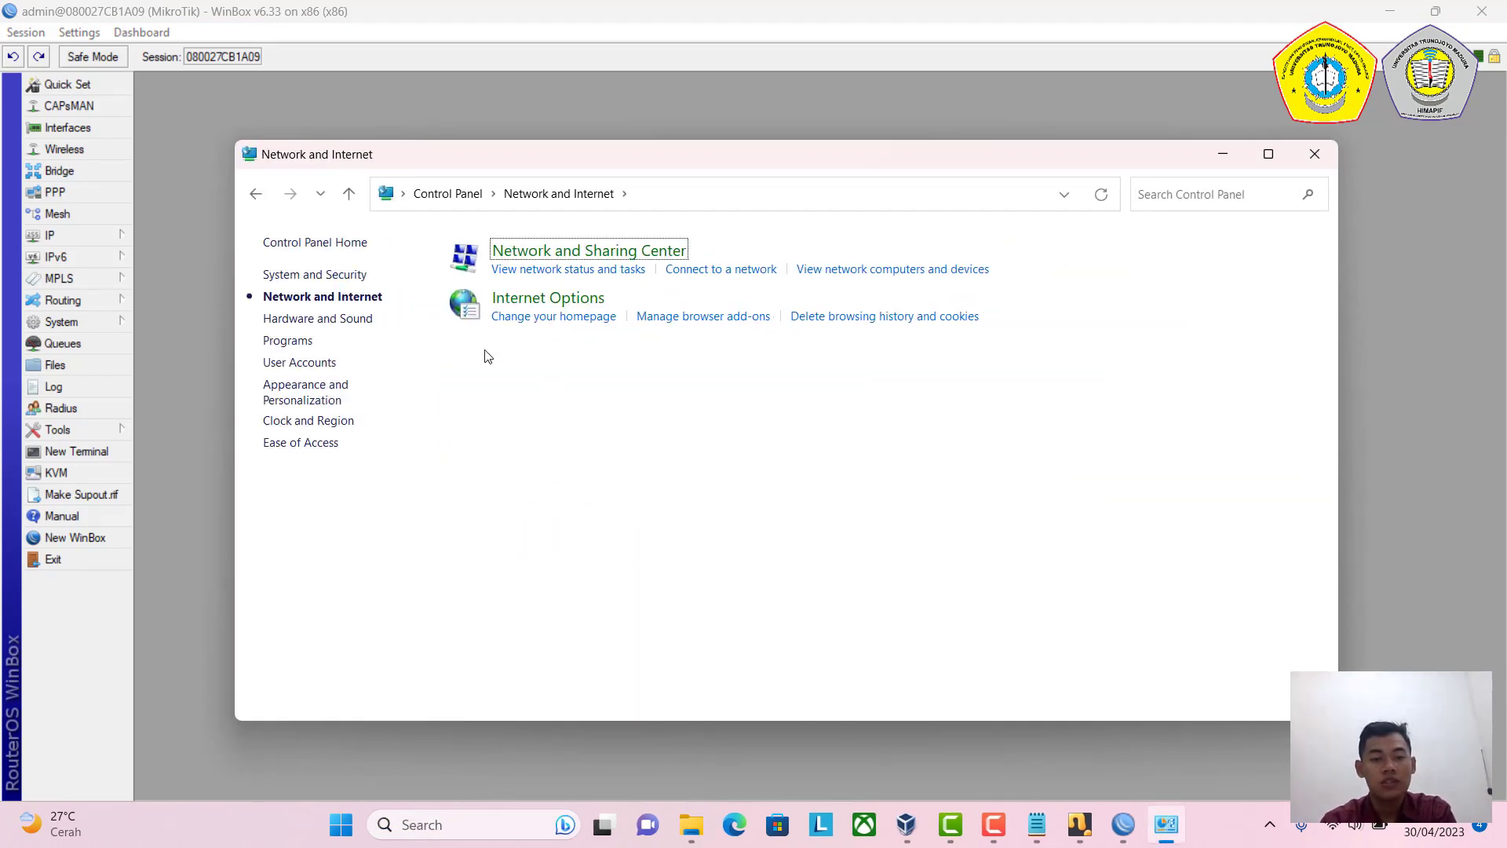
click(526, 251)
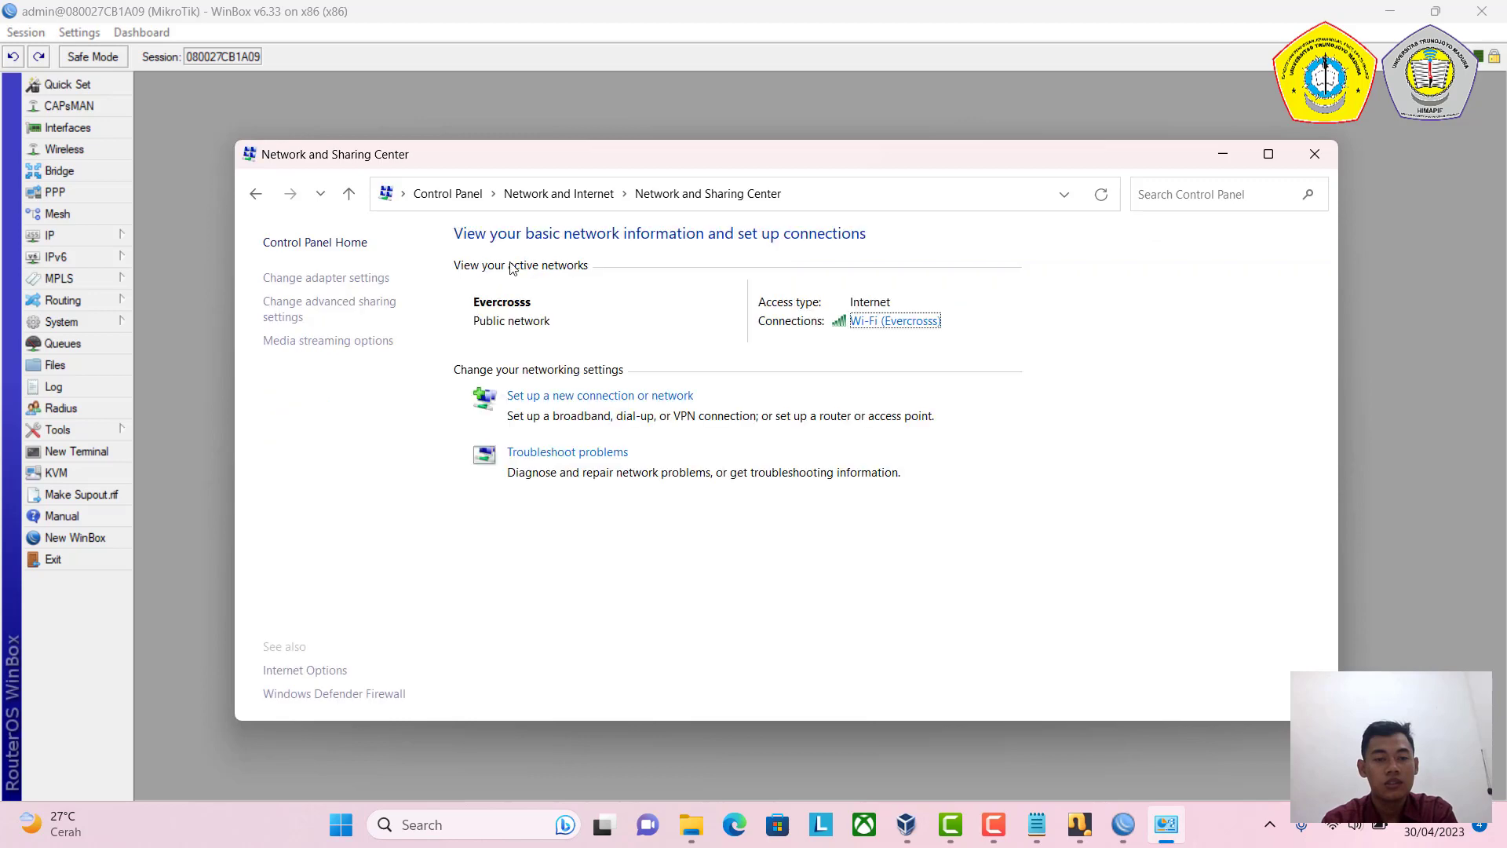
click(323, 279)
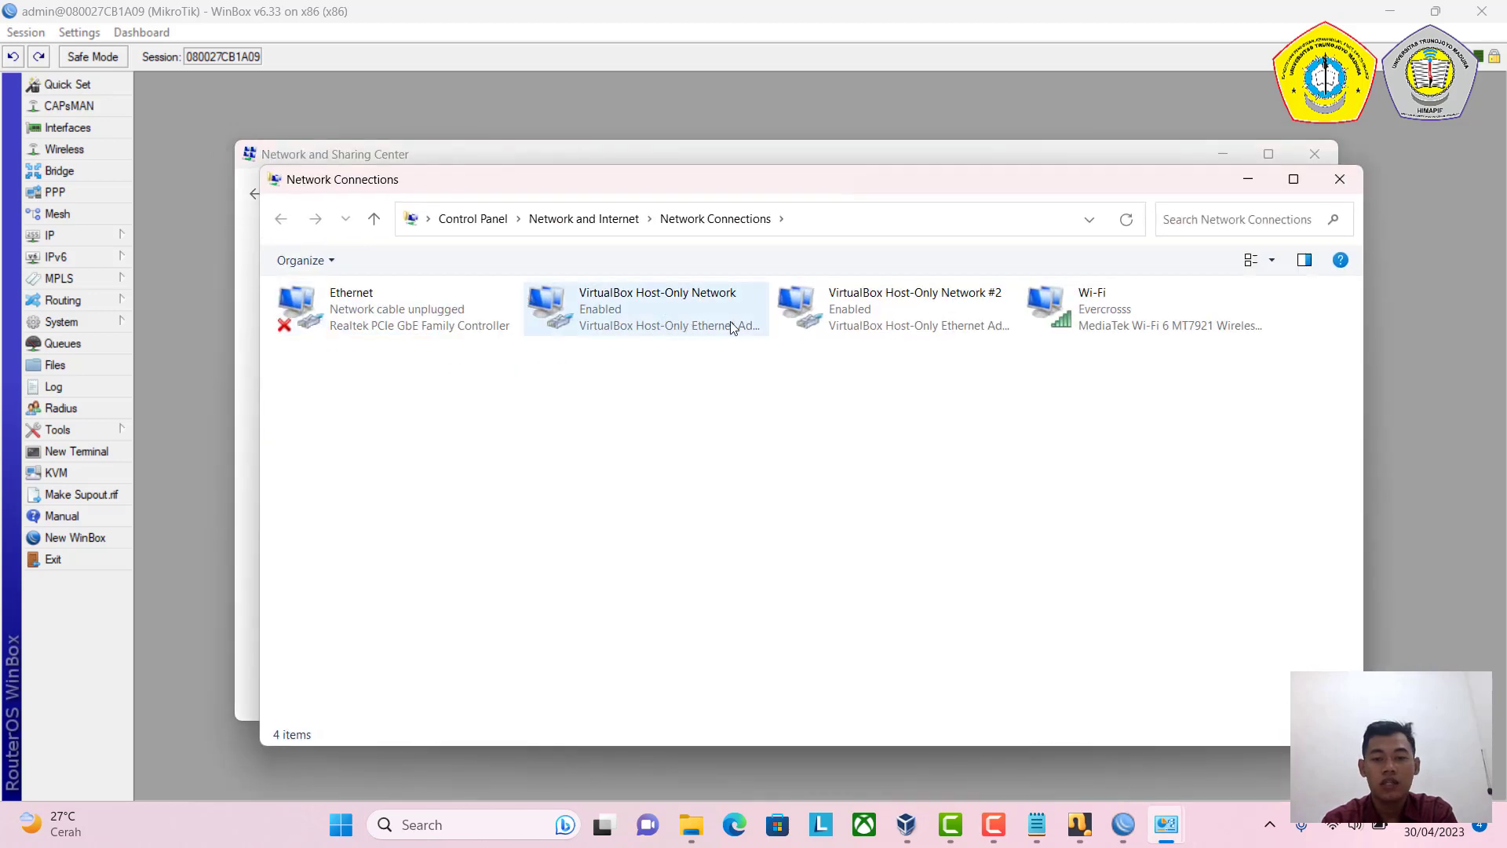
click(839, 304)
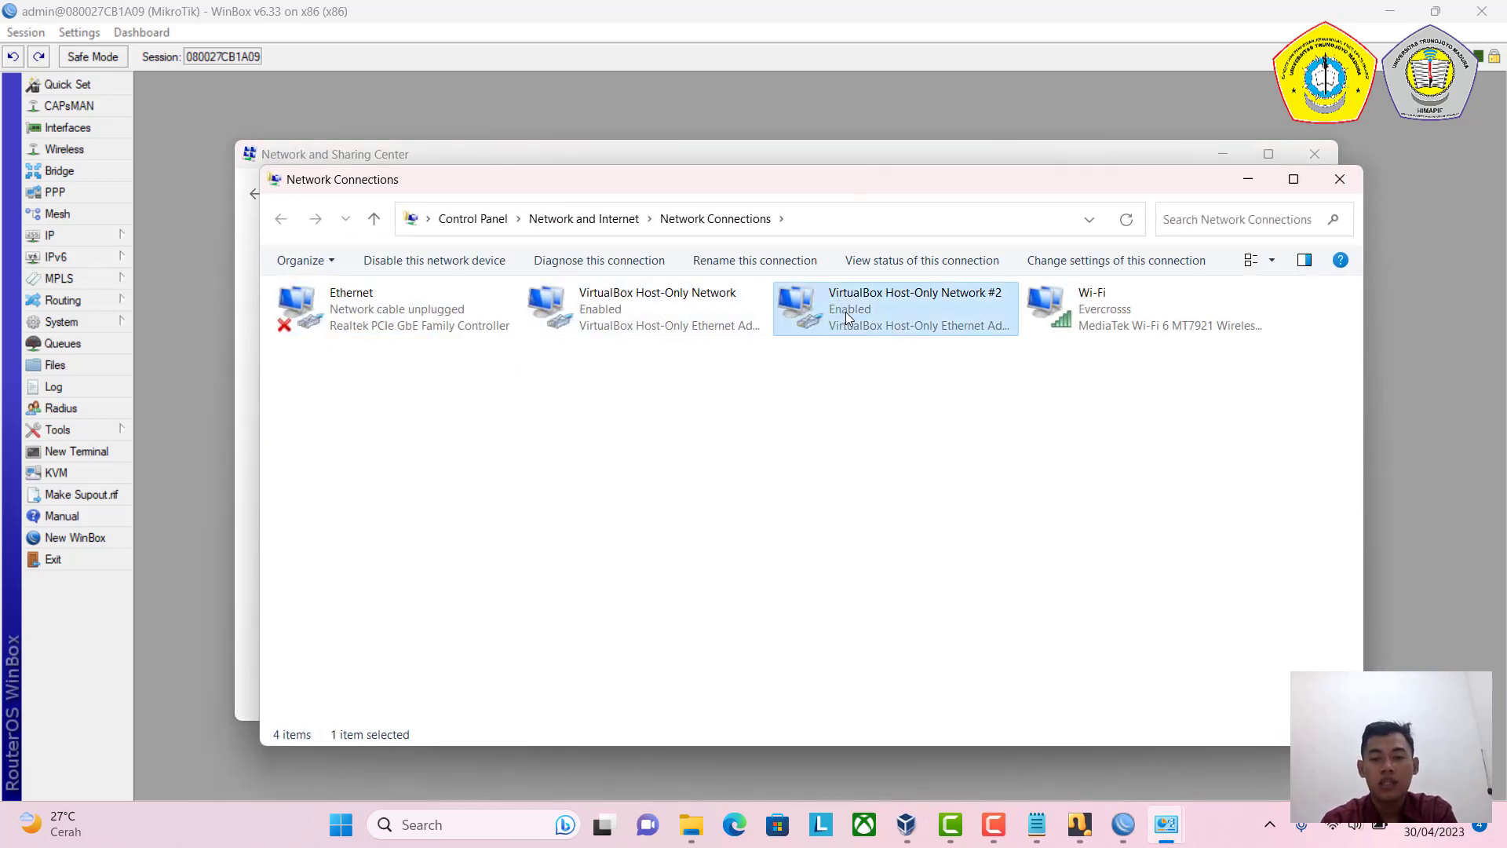
Switch to VirtualBox and check which host-only adapter the MikroTik machine's Adapter 2 uses, leaving its network settings unchanged.
right_click(846, 313)
click(735, 384)
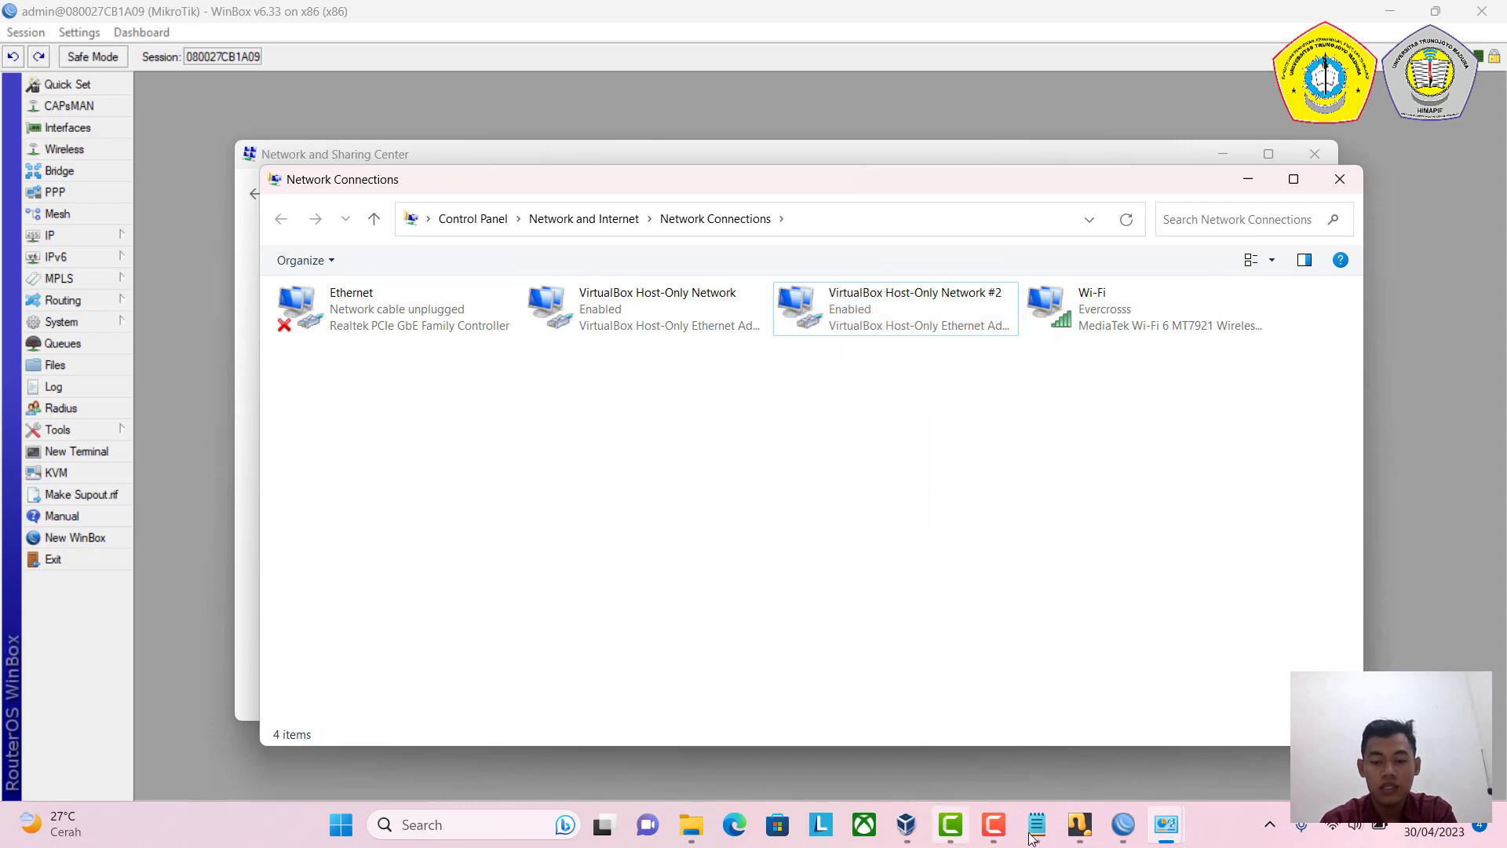
click(909, 826)
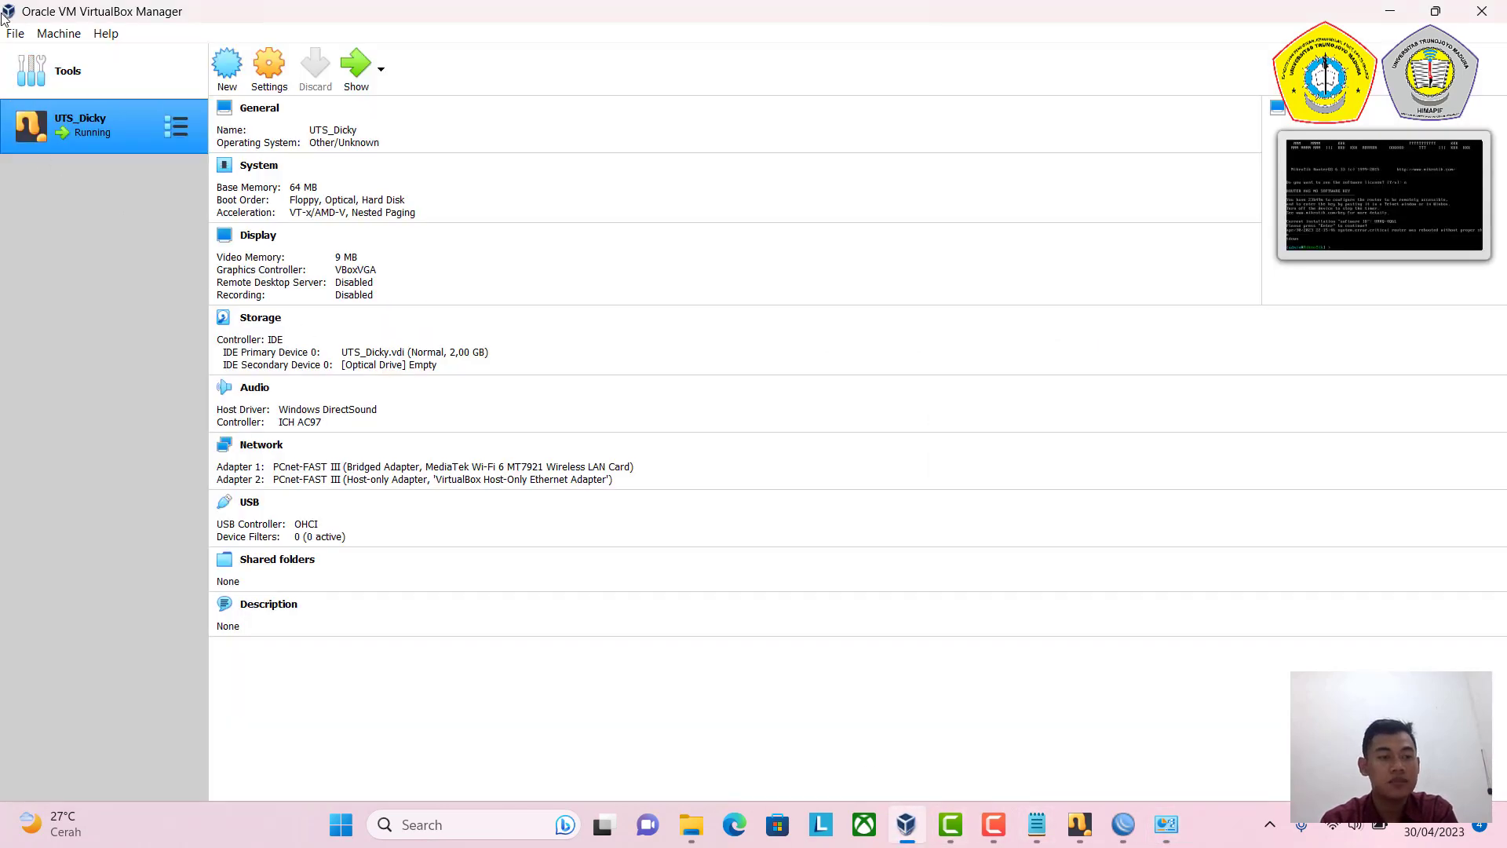
click(15, 33)
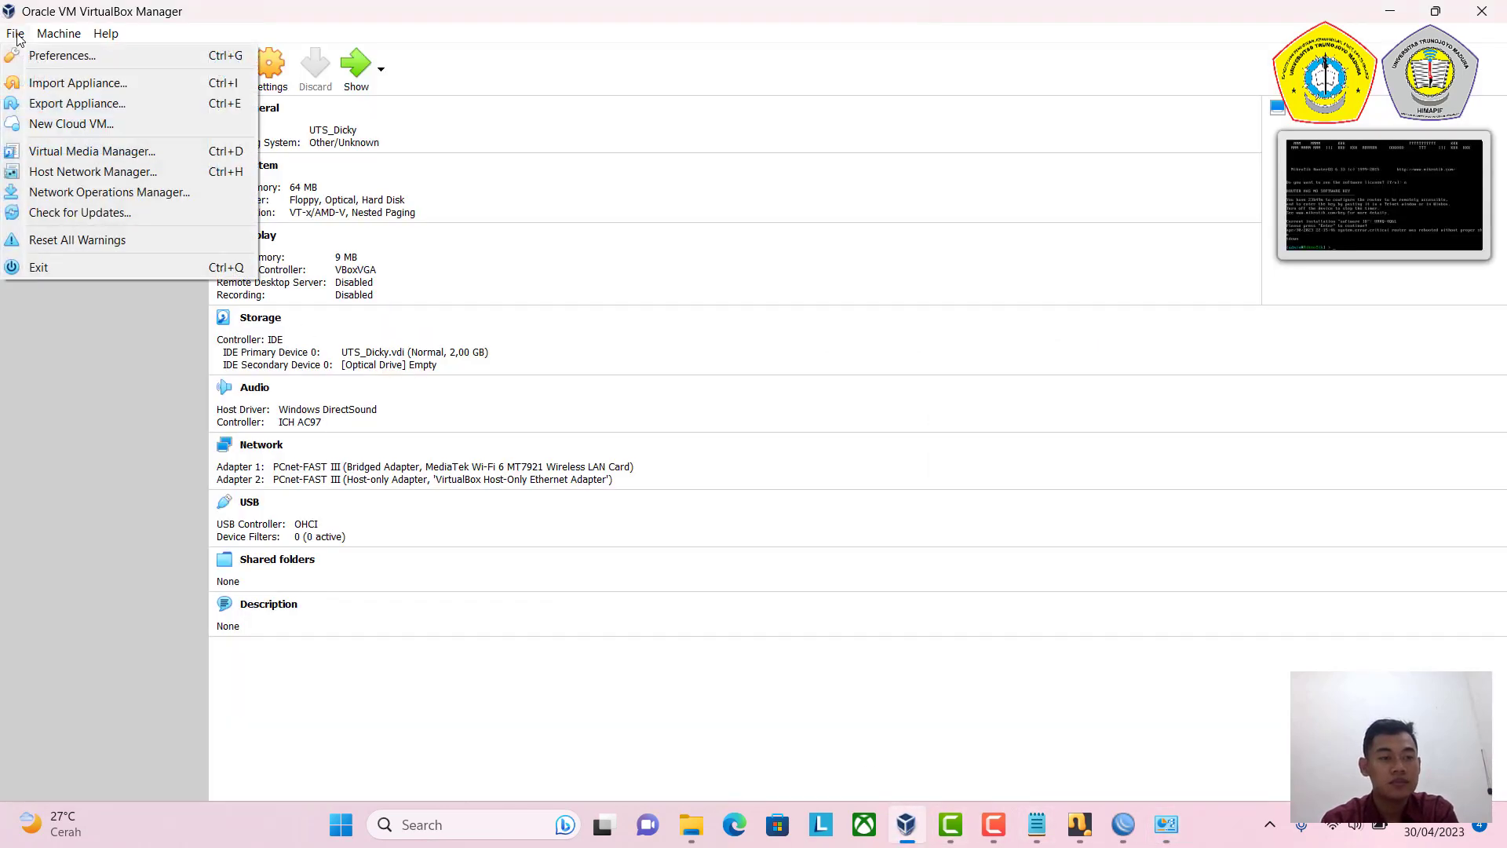
click(87, 300)
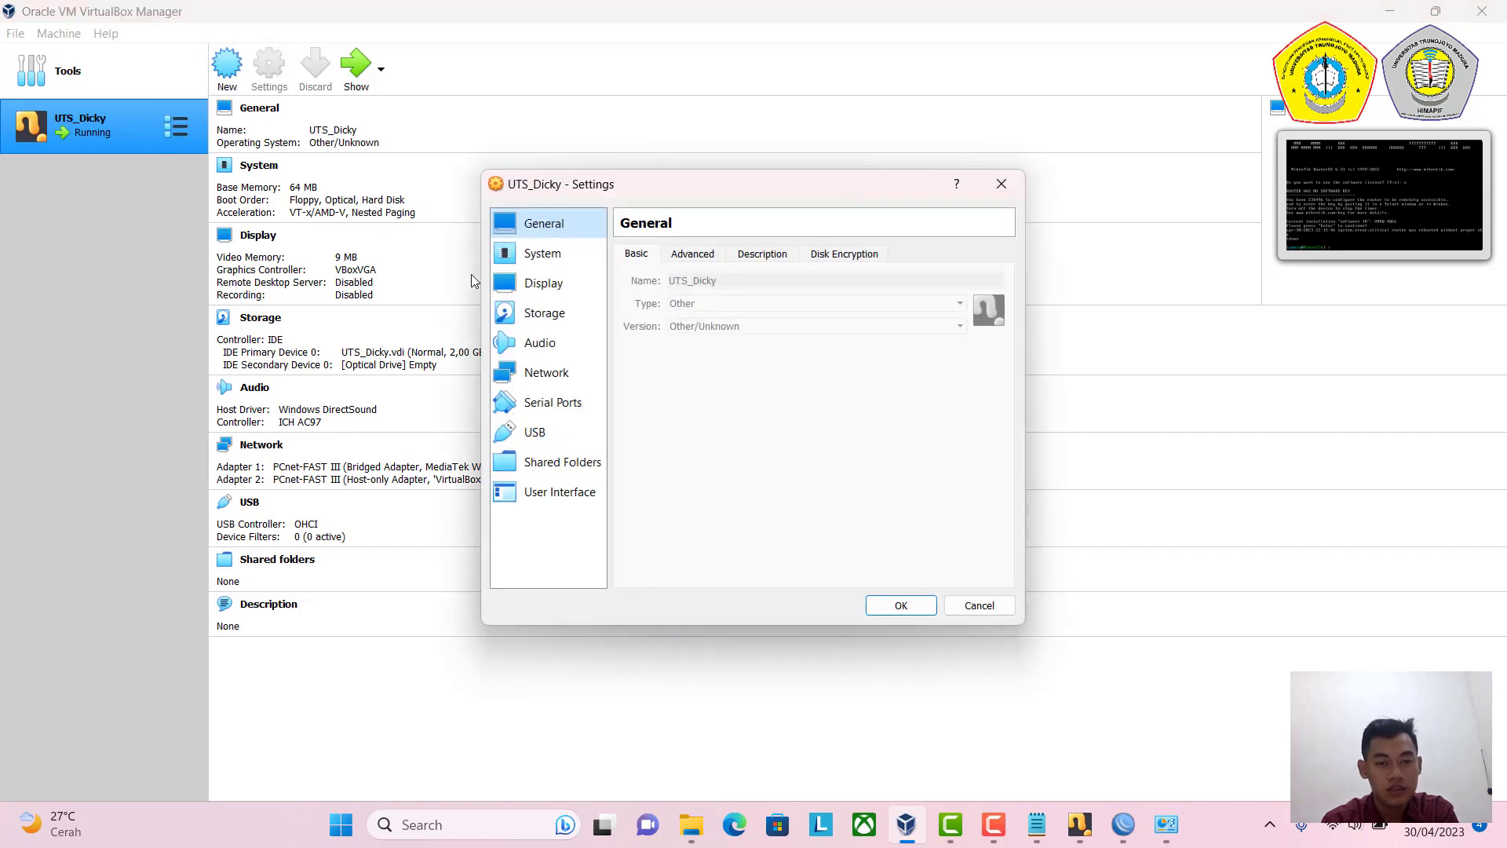
click(546, 372)
click(704, 254)
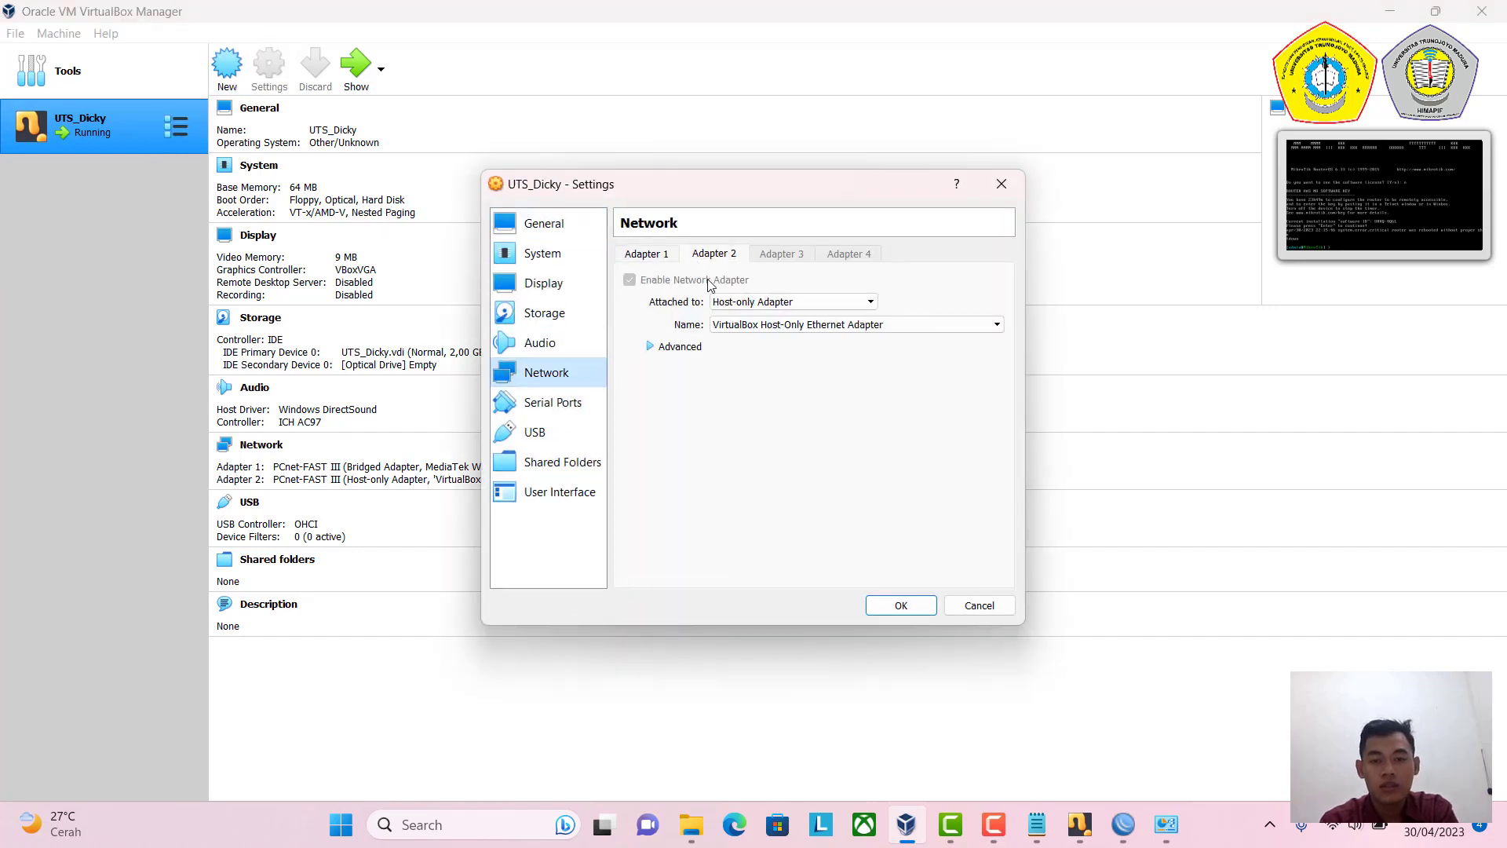
click(973, 603)
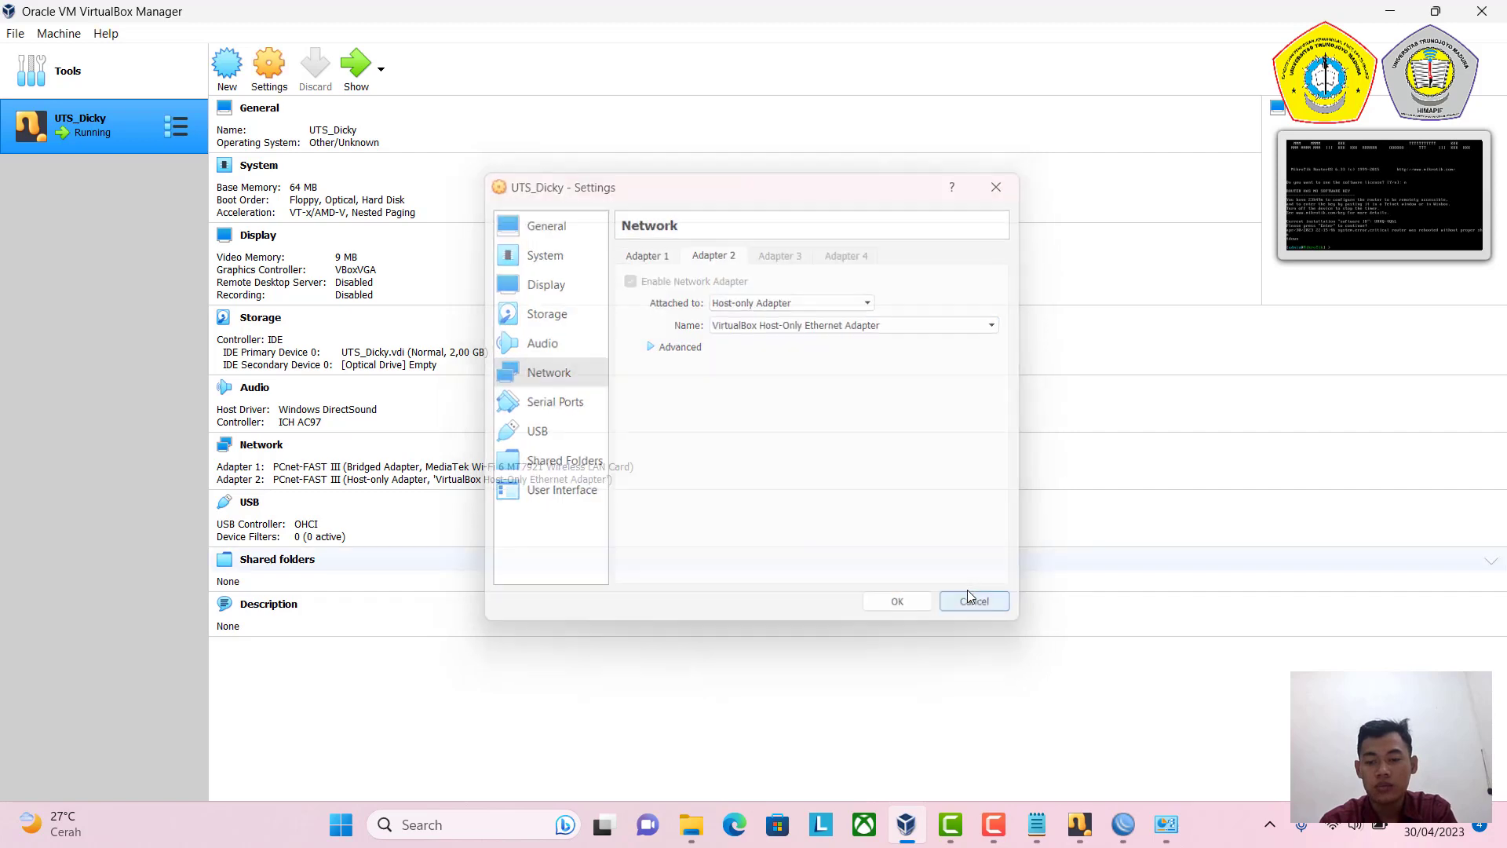
In Network Connections, set the VirtualBox Host-Only Network adapter's IPv4 properties to obtain the IP address and DNS server automatically.
mouse_move(1166, 824)
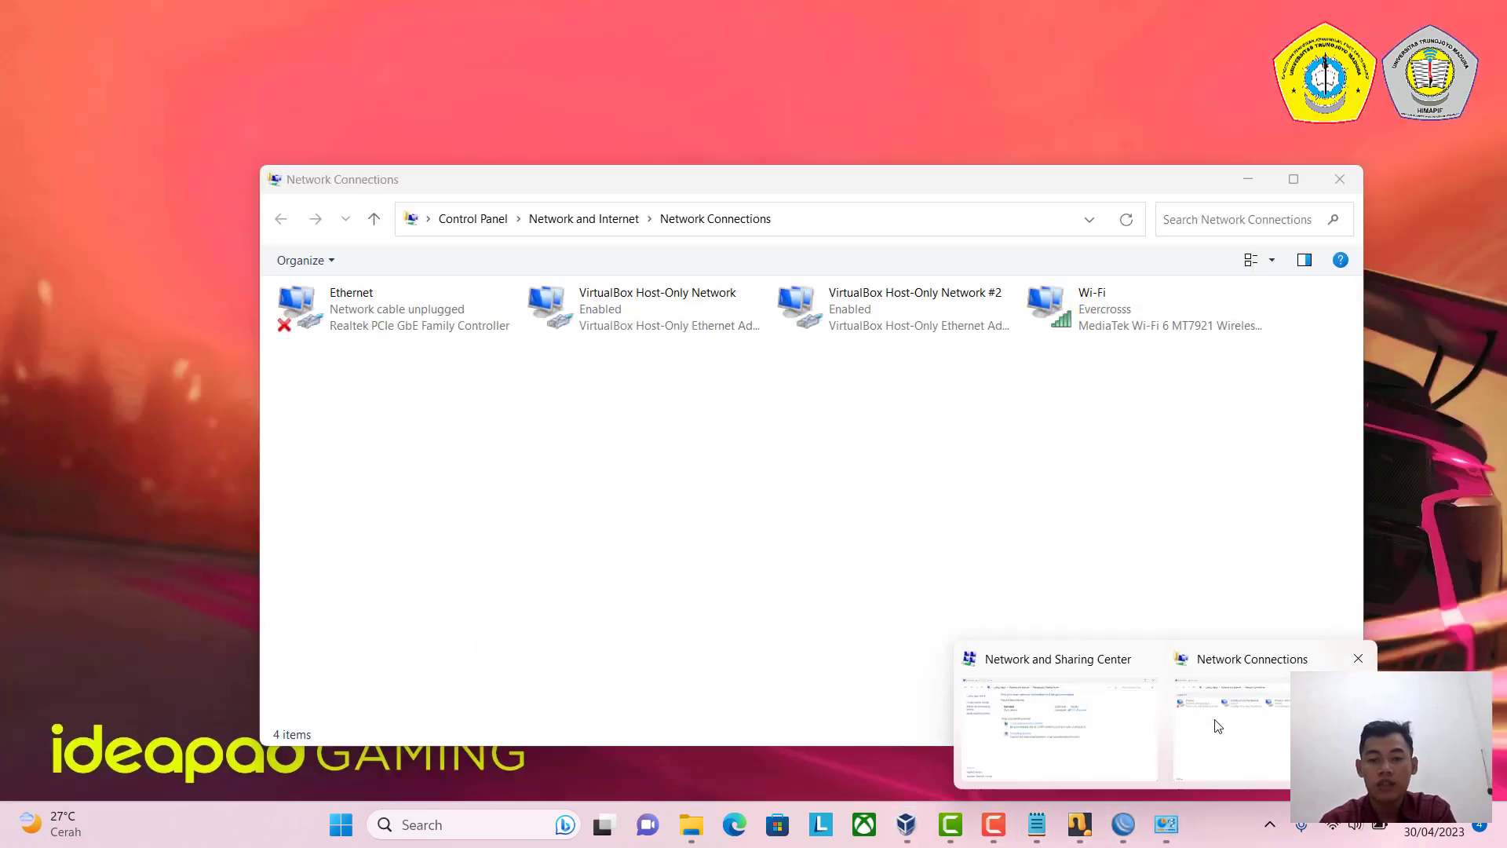
click(1248, 765)
click(590, 303)
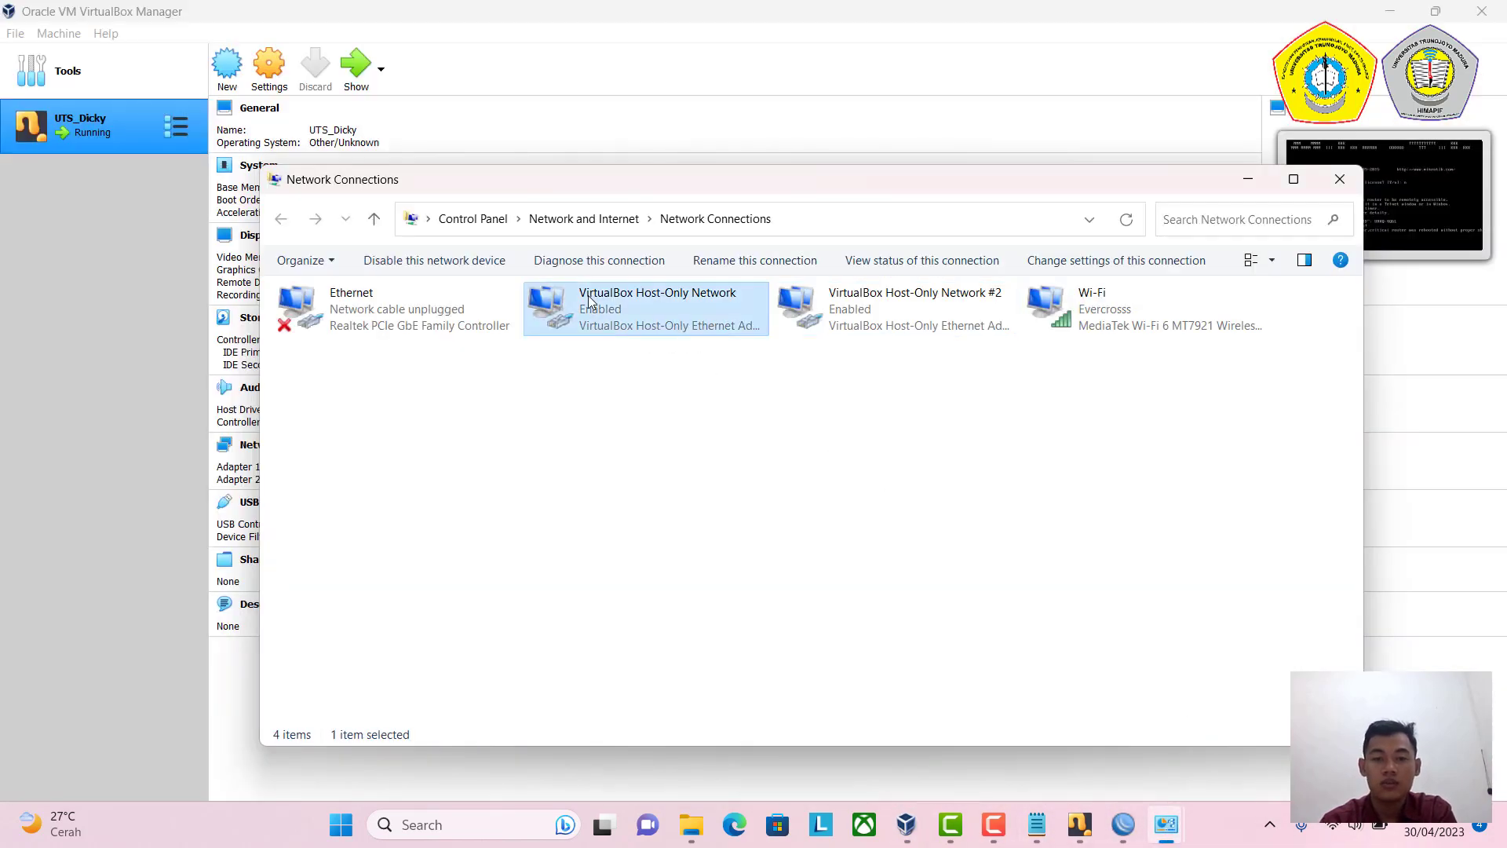
right_click(589, 303)
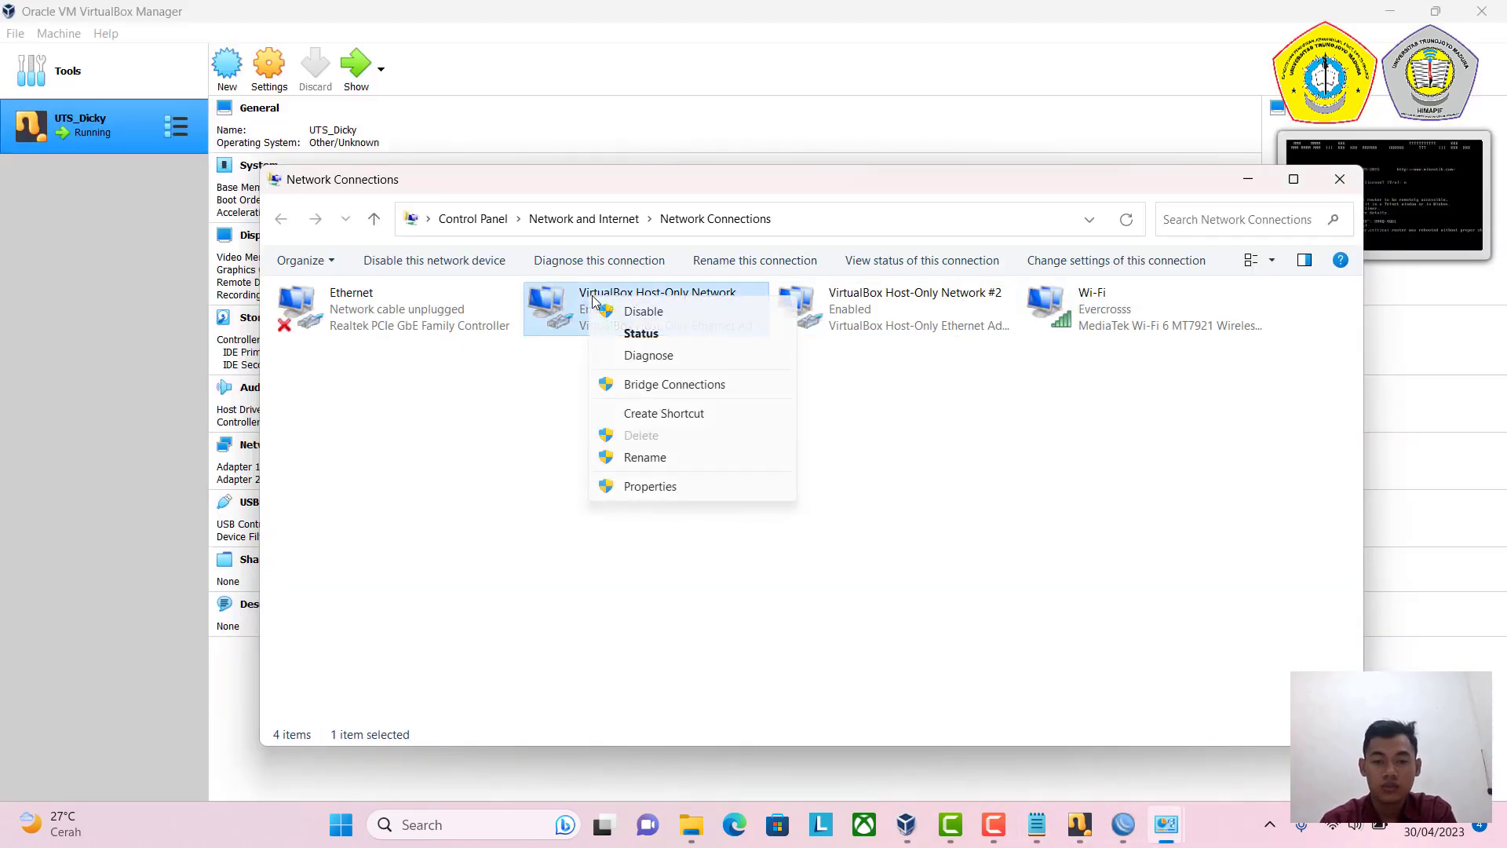
click(673, 487)
double_click(401, 504)
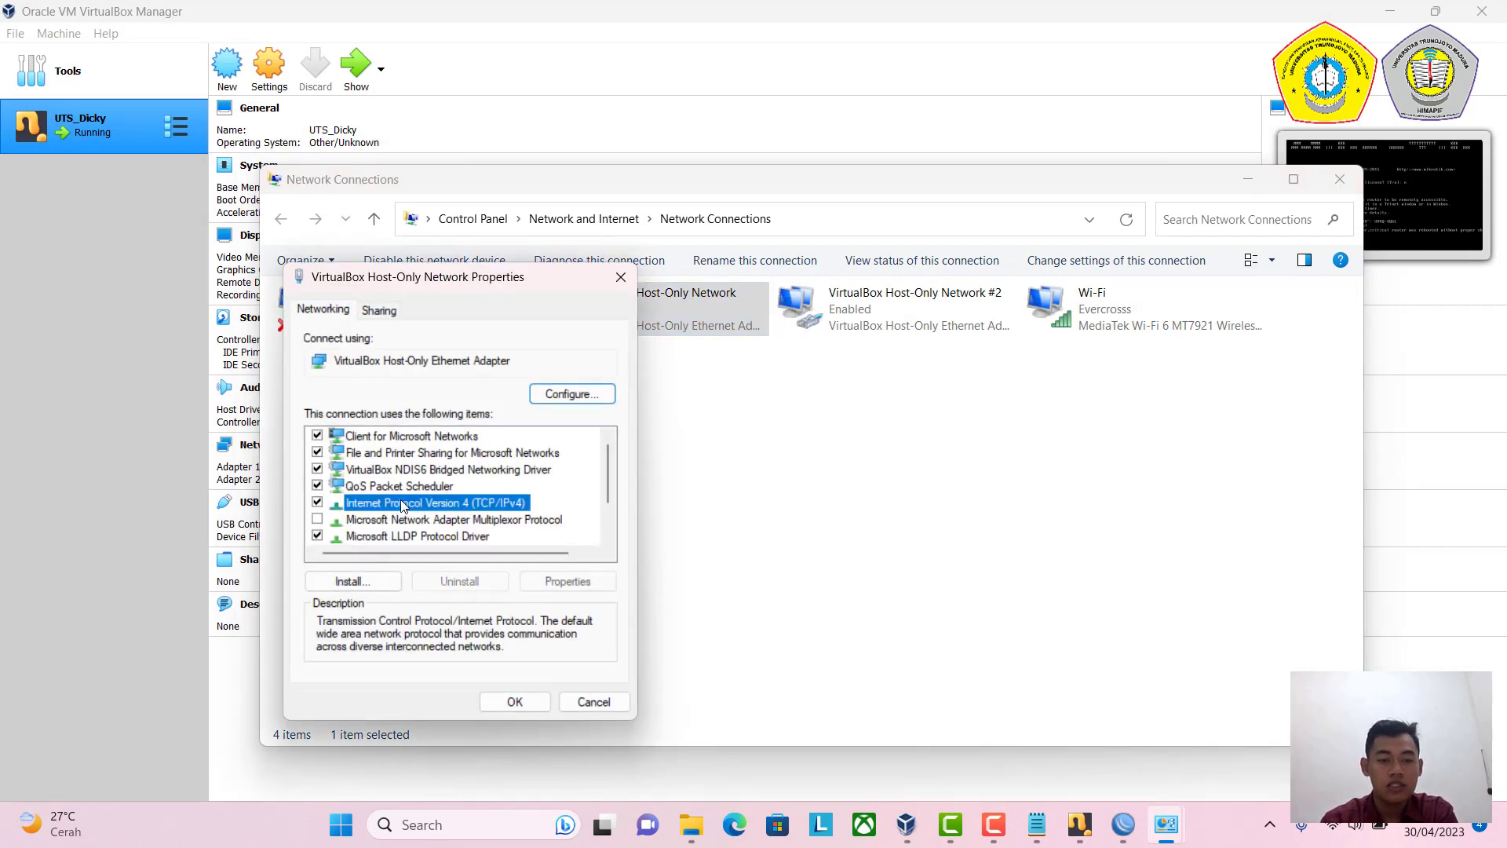
click(382, 474)
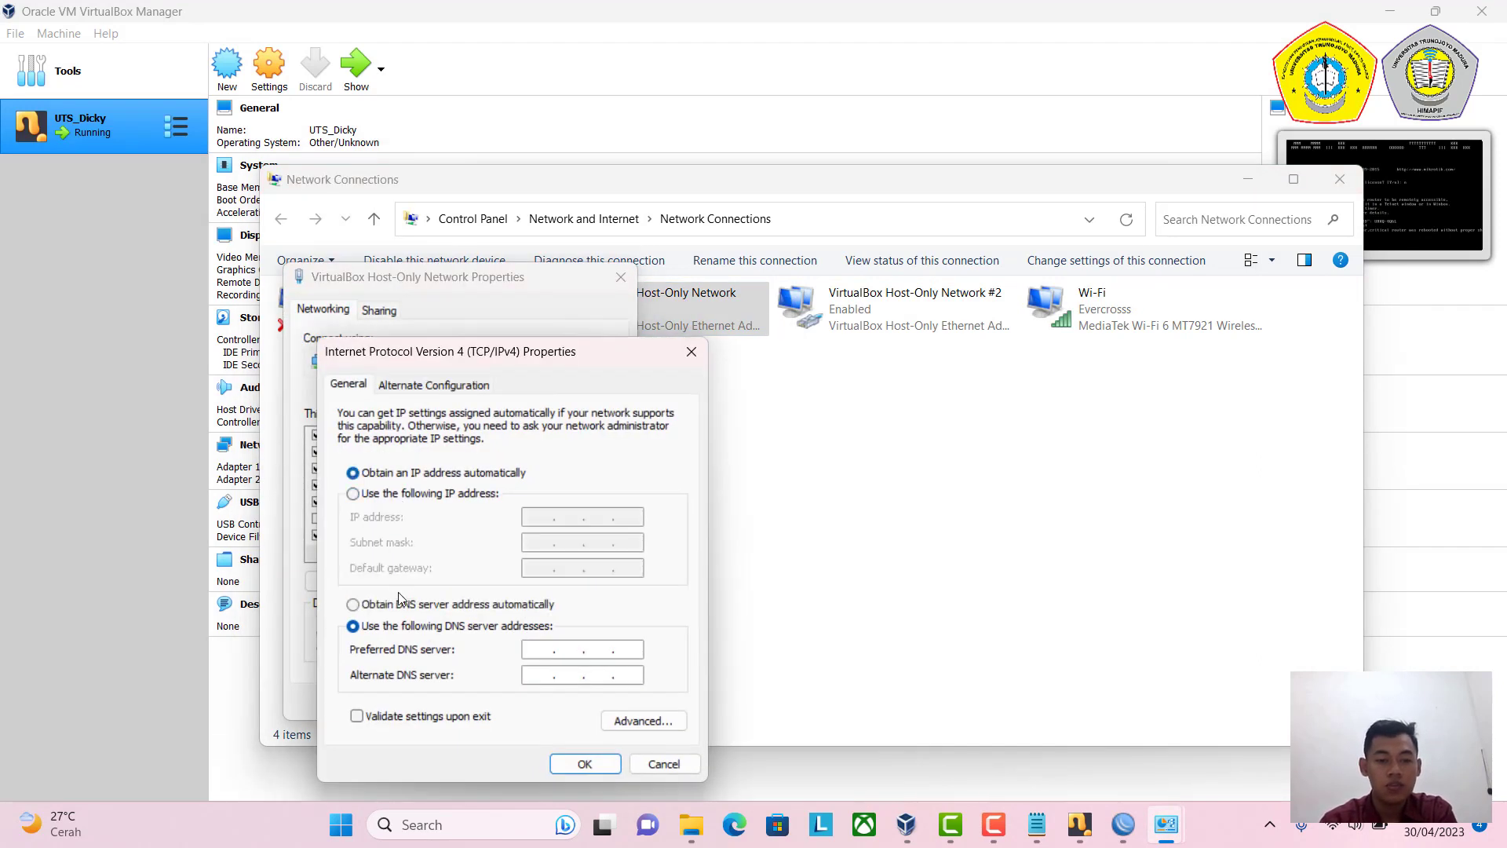
click(397, 610)
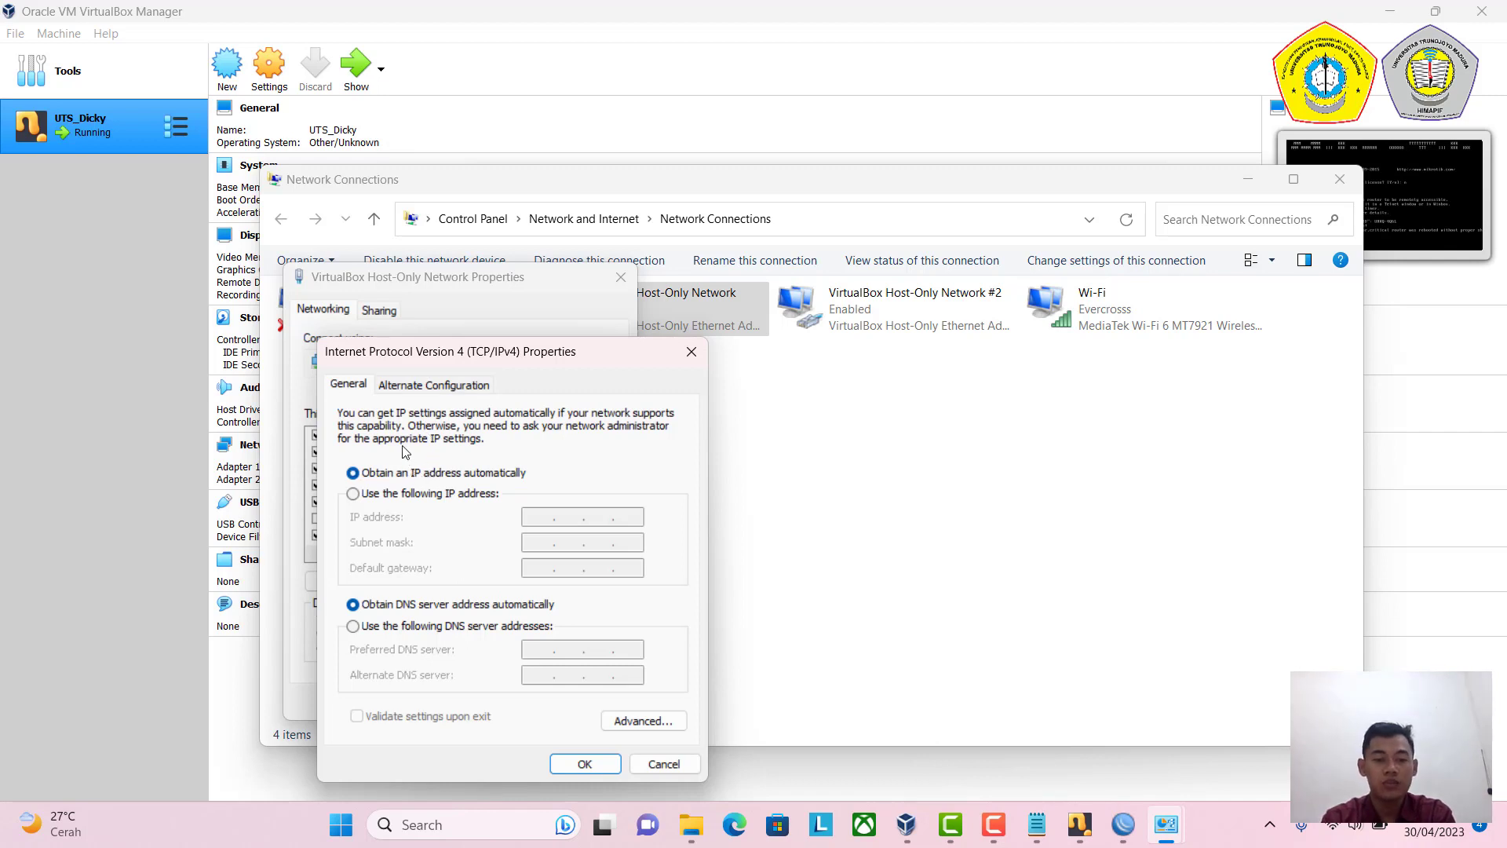
Try the manual IP address option, then reselect automatic IP and DNS addressing and confirm the host-only adapter's properties.
drag(470, 351, 497, 307)
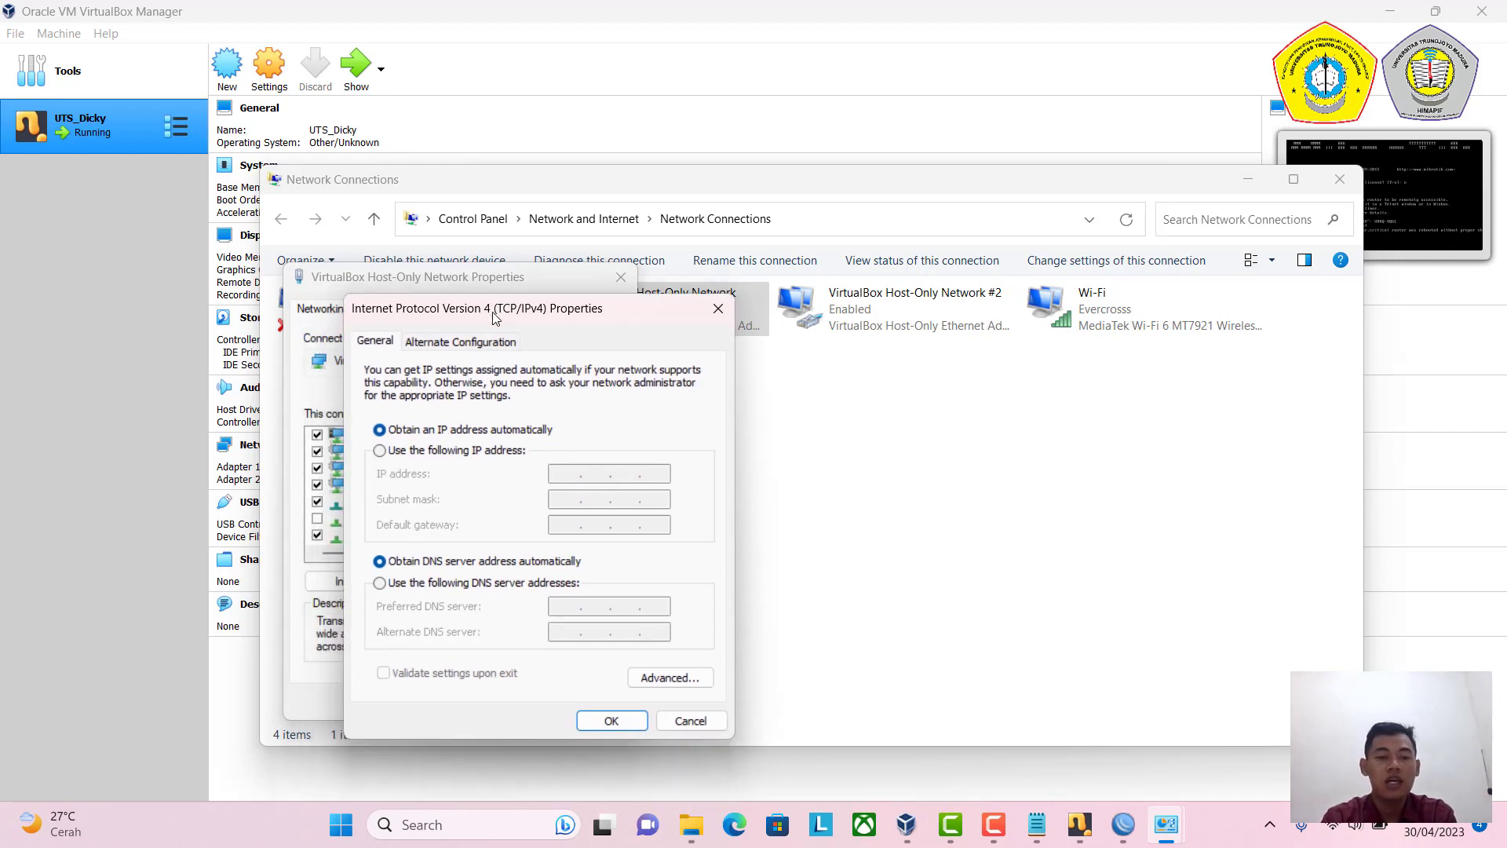
click(392, 450)
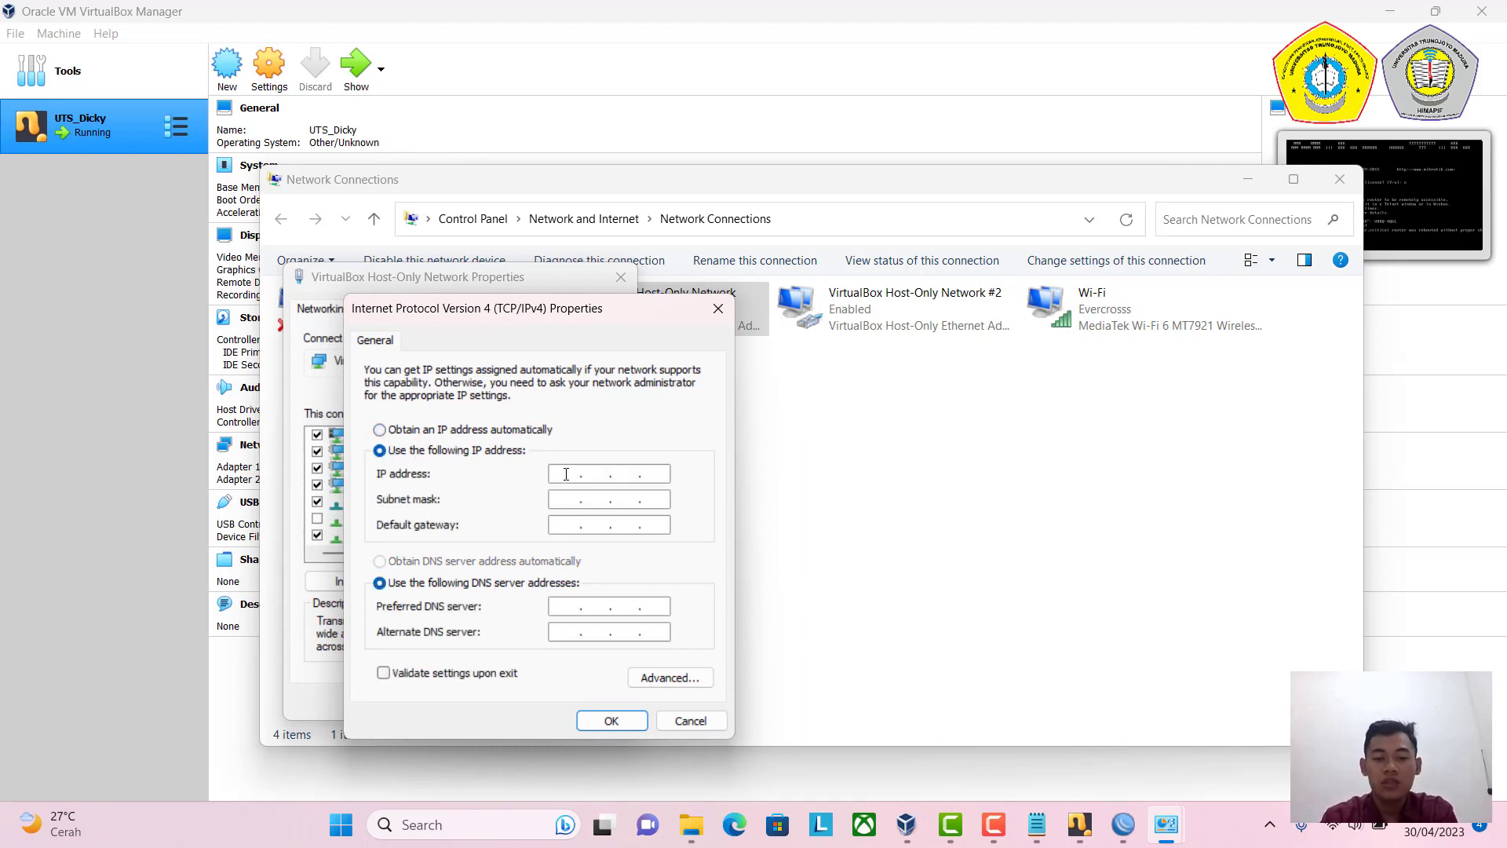
click(456, 432)
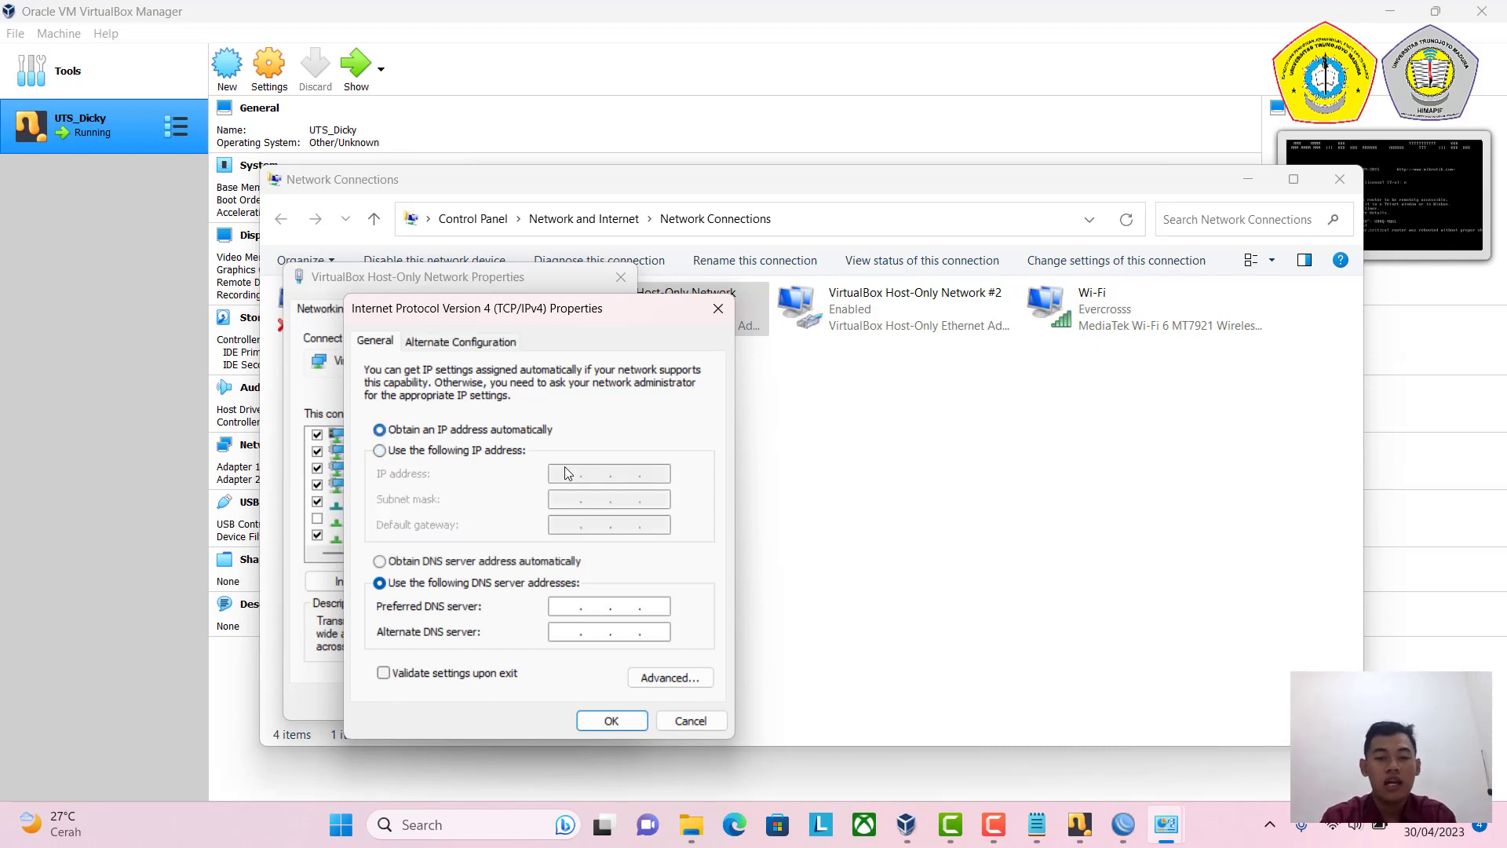
click(441, 563)
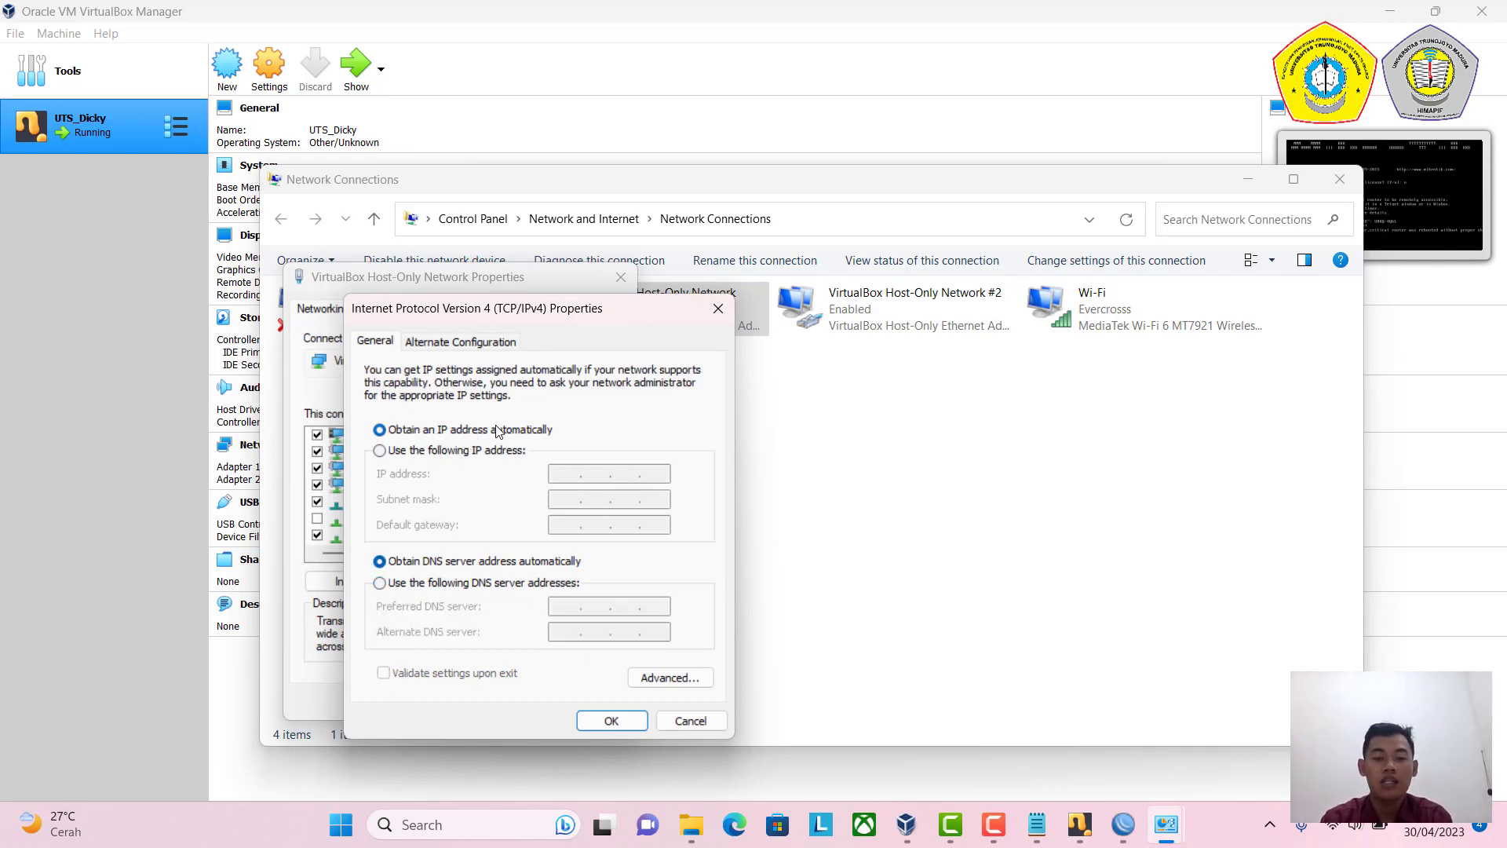
click(628, 721)
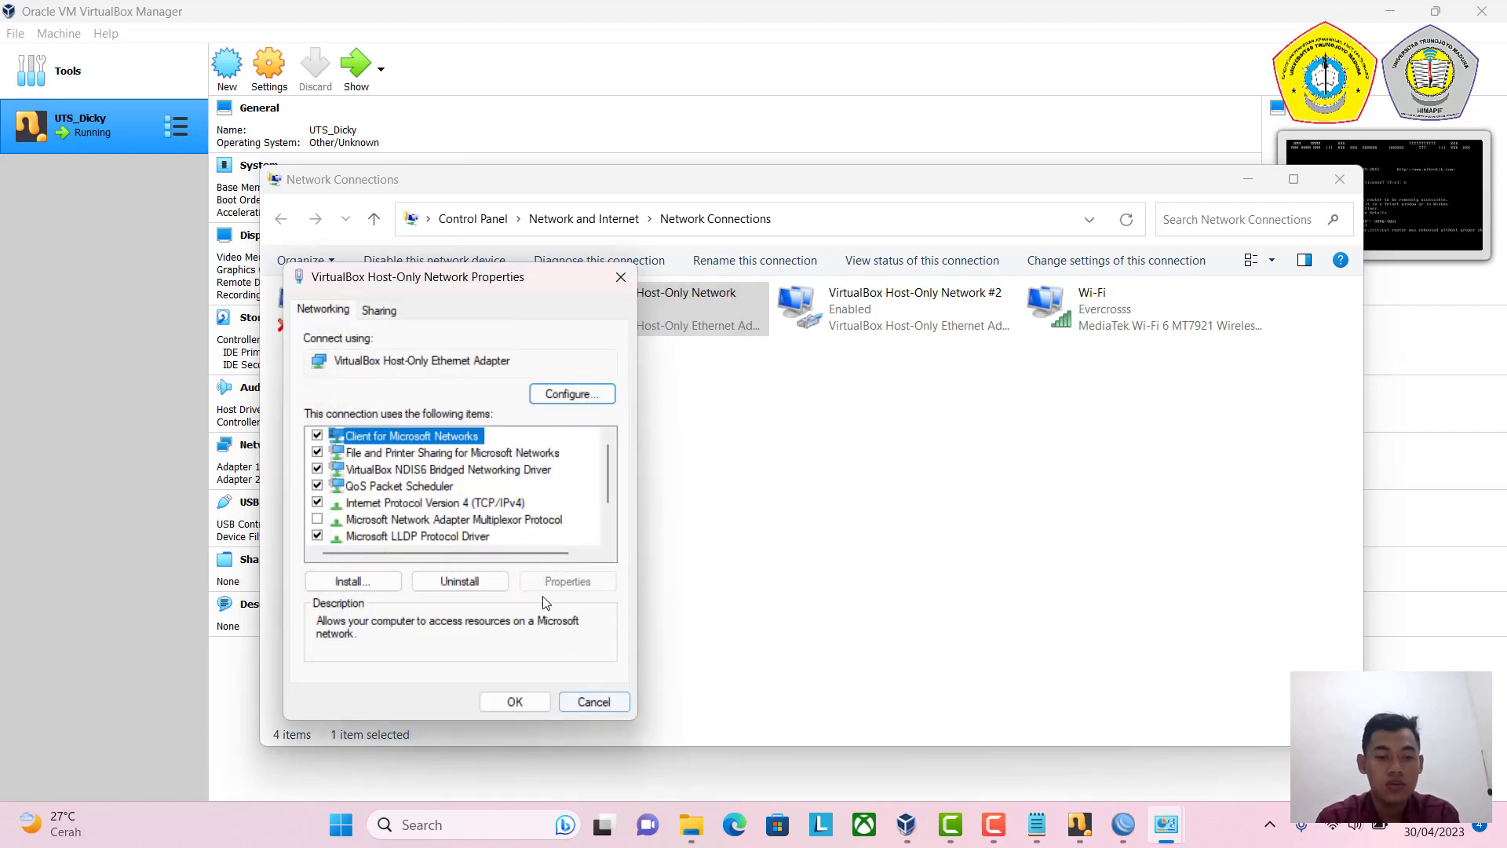
click(514, 702)
Restart the VirtualBox Host-Only Network adapter by disabling and re-enabling it.
right_click(640, 326)
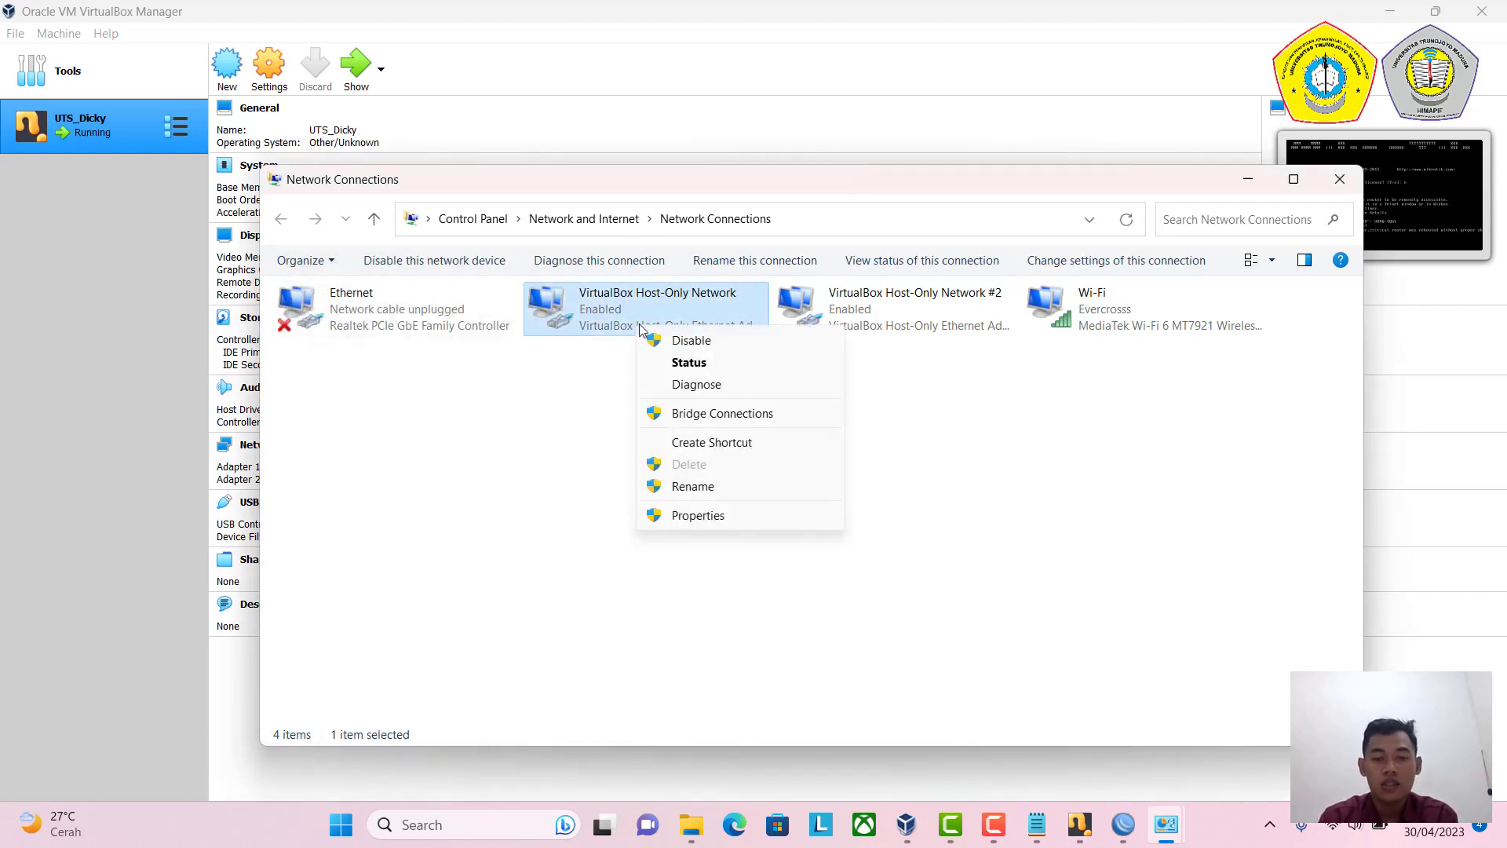
click(692, 348)
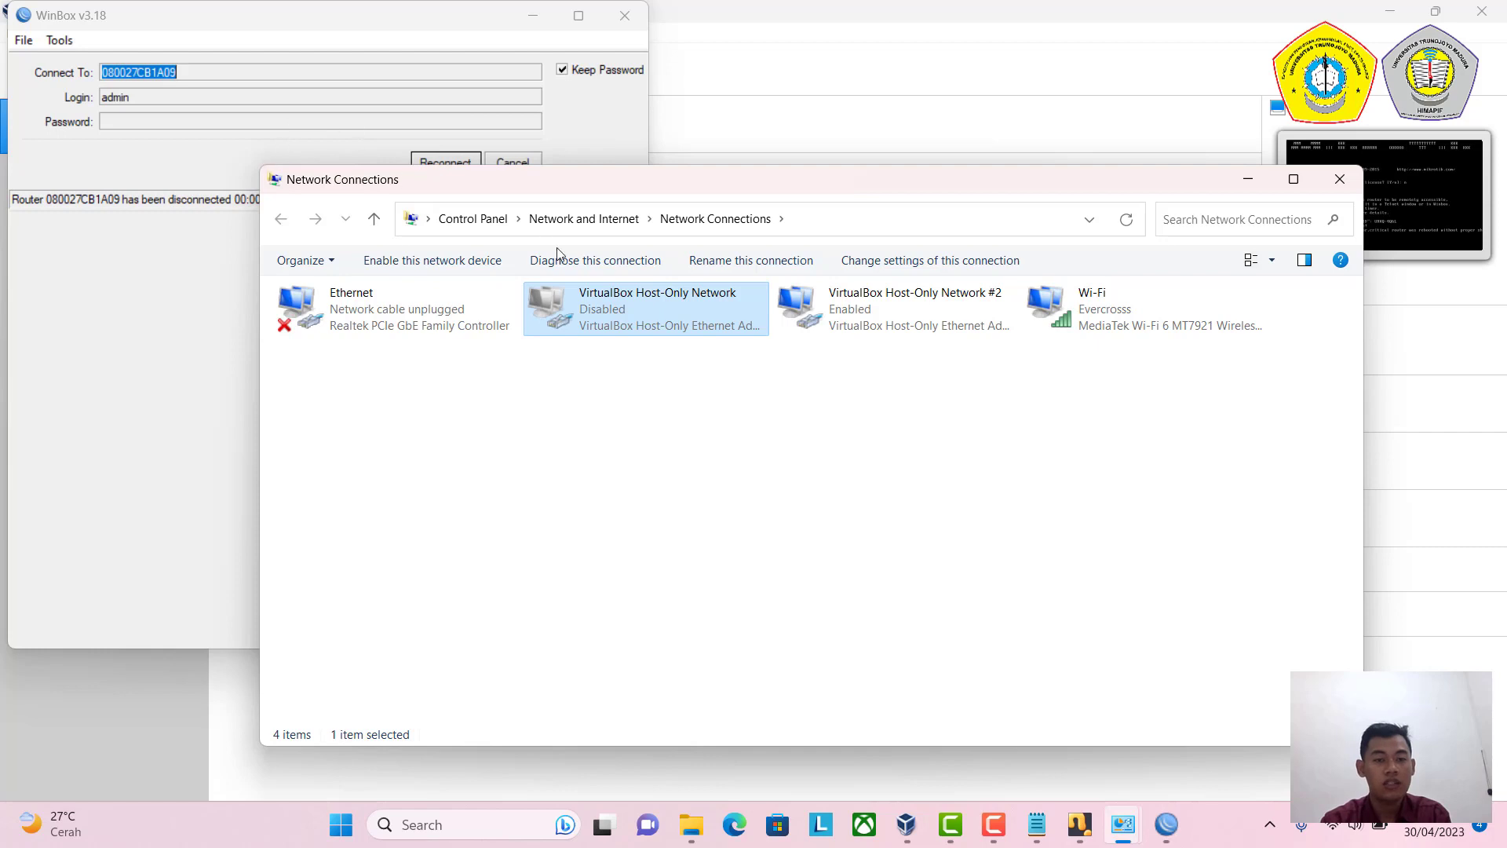
right_click(623, 322)
click(662, 343)
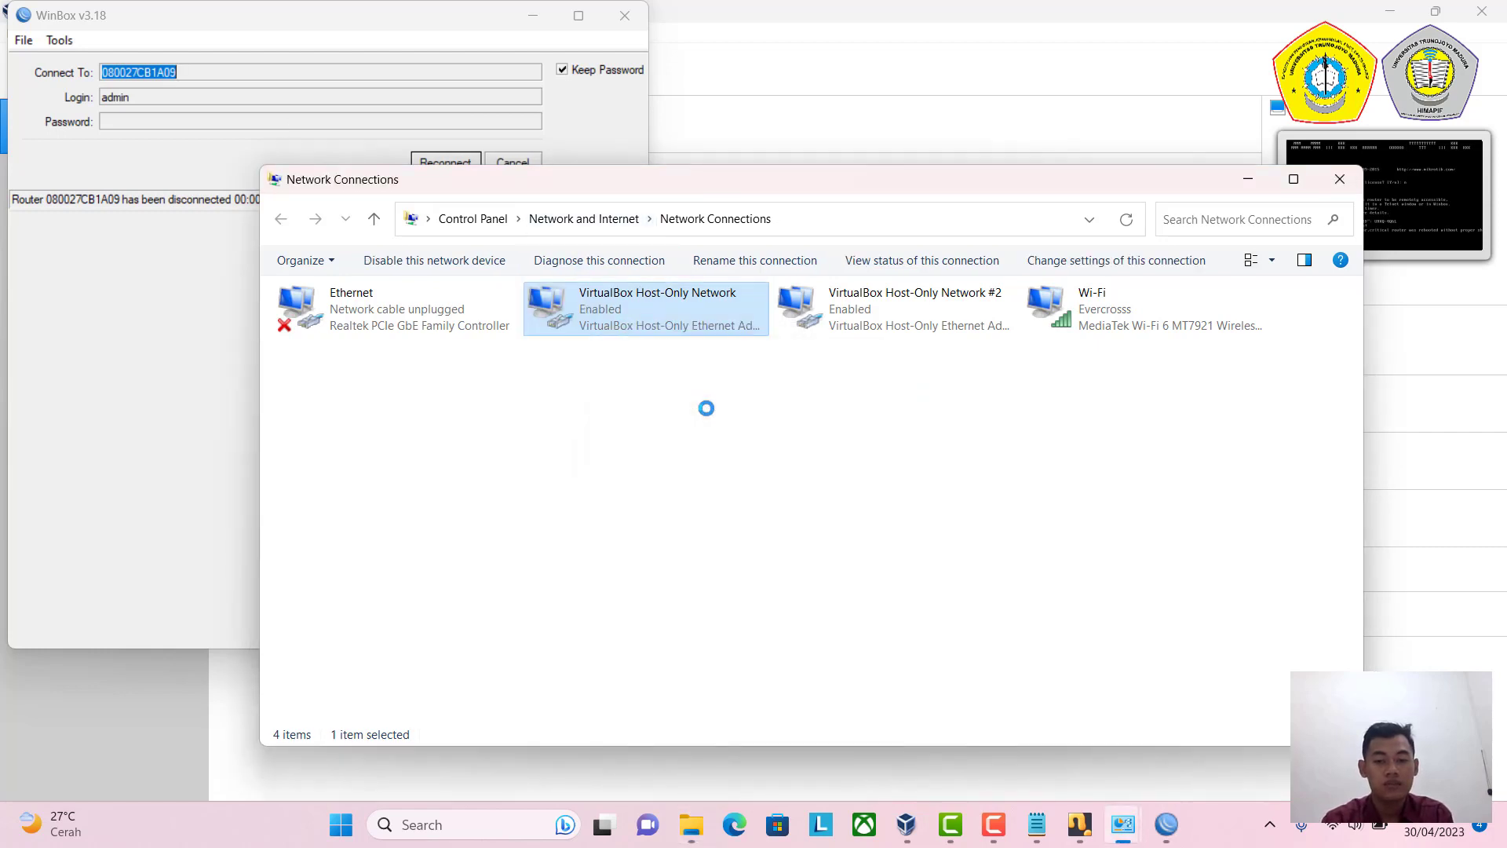
Reconnect WinBox to the MikroTik router and dismiss the software key notice.
click(373, 162)
click(426, 162)
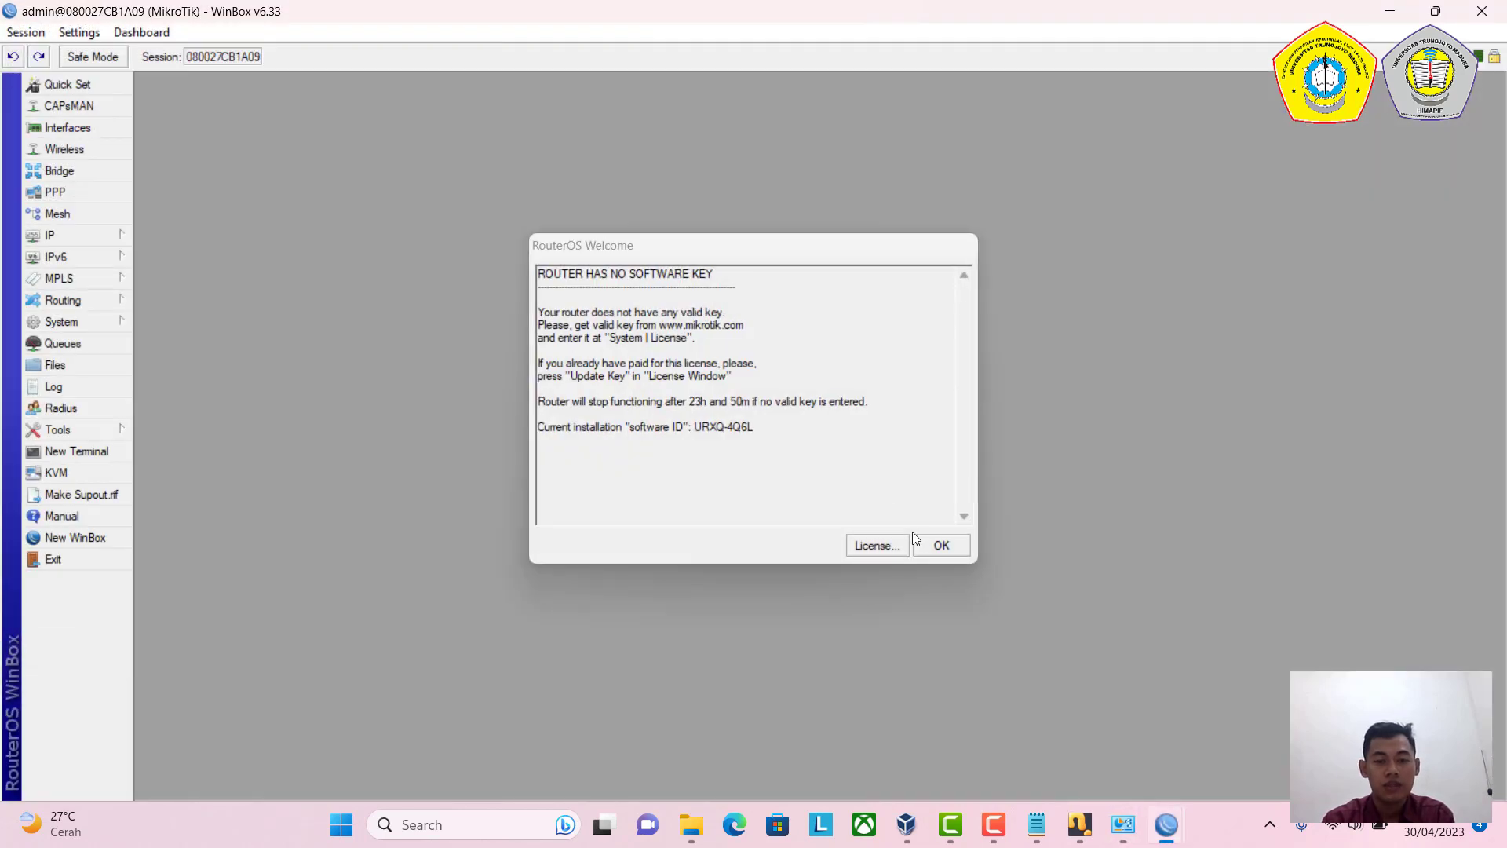
click(936, 543)
Return to Network Connections, examine the VirtualBox Host-Only Network adapter's connection details for its DHCP lease, and close its status.
mouse_move(1124, 825)
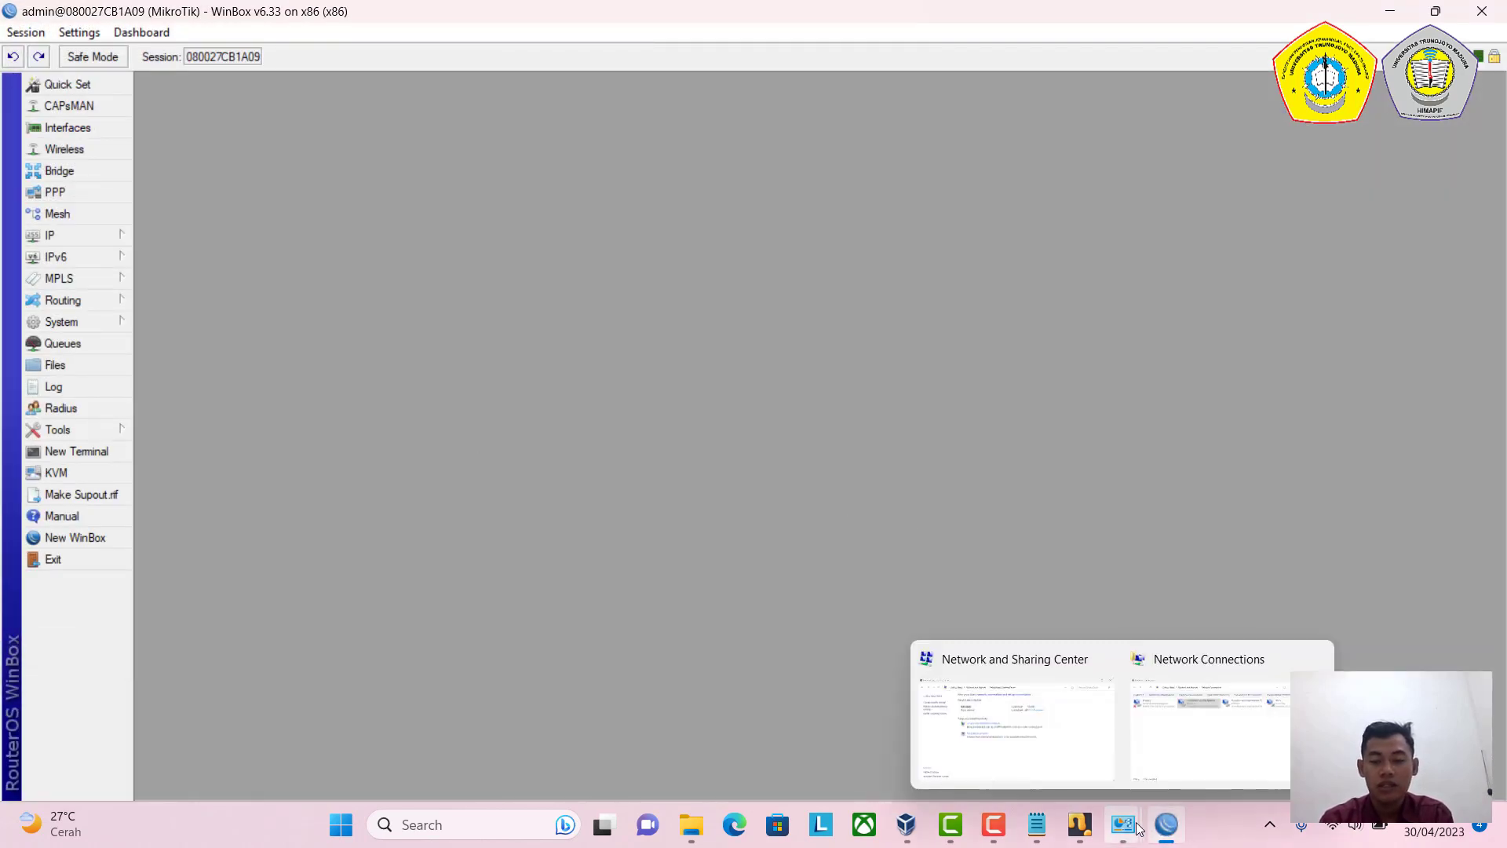
click(1189, 738)
click(647, 307)
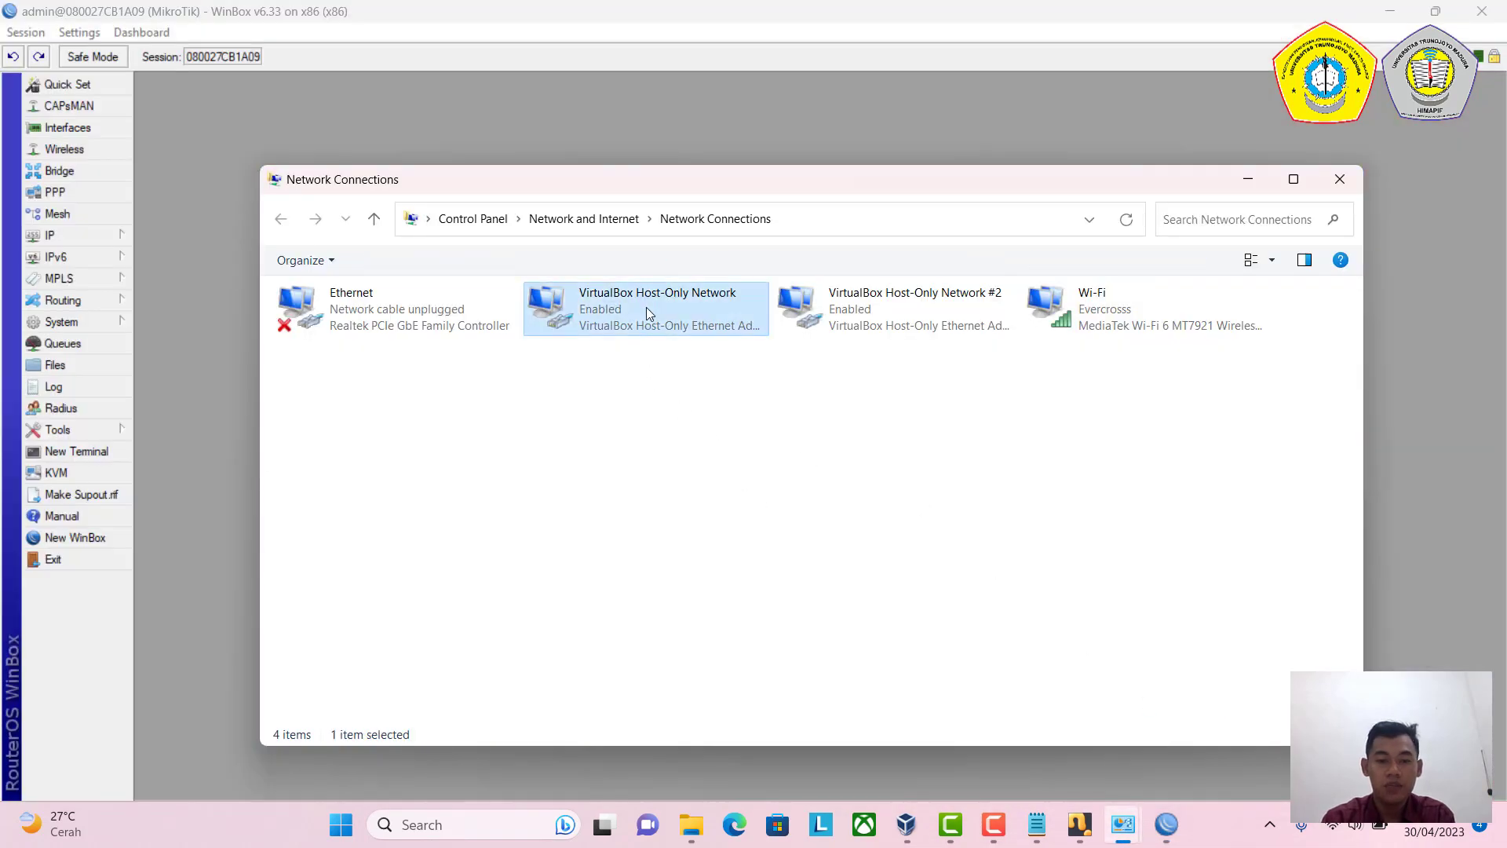
right_click(647, 308)
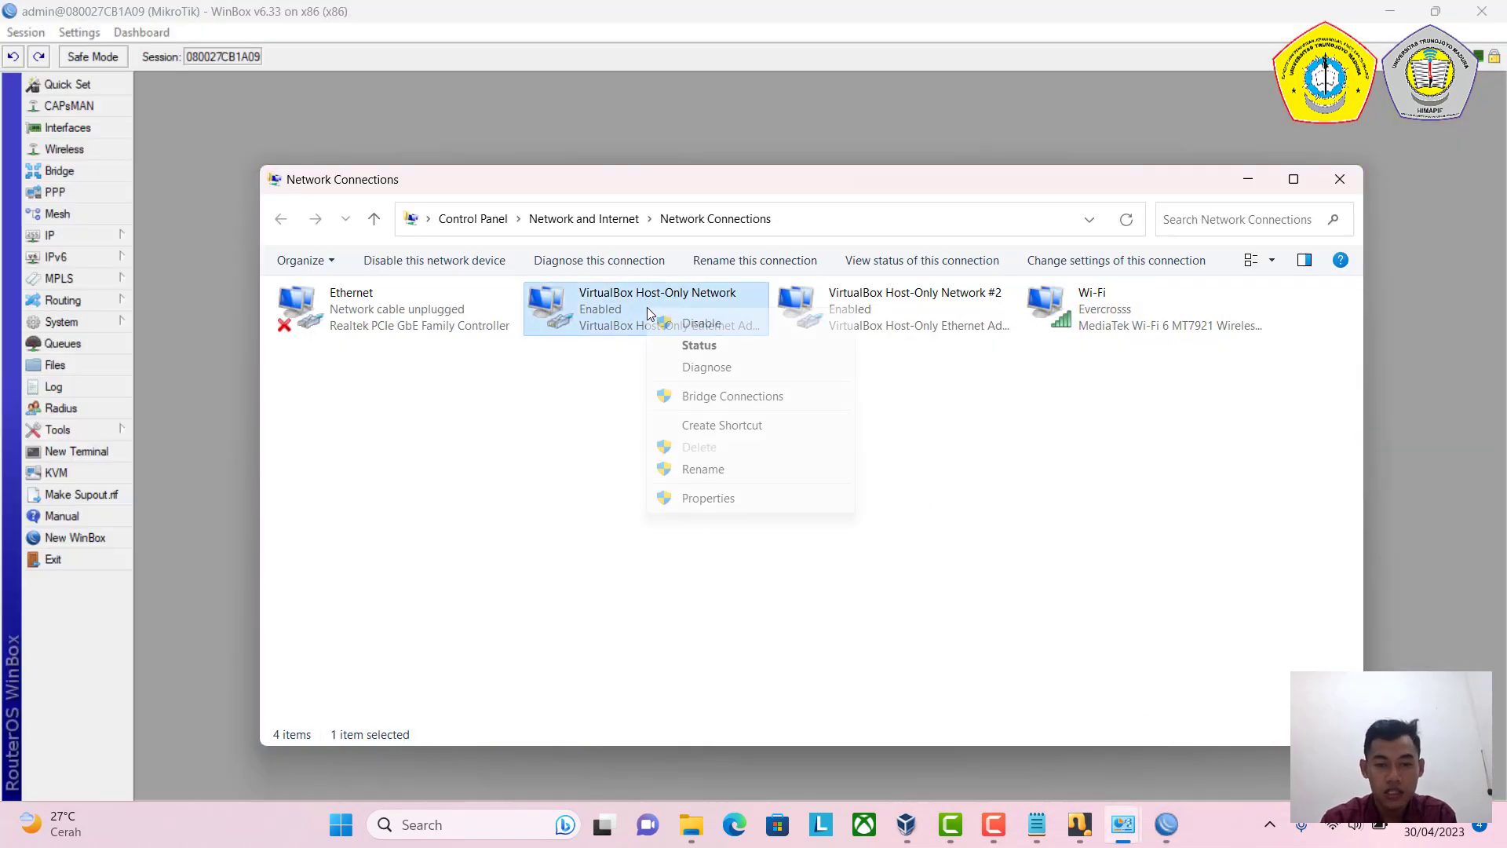
click(716, 346)
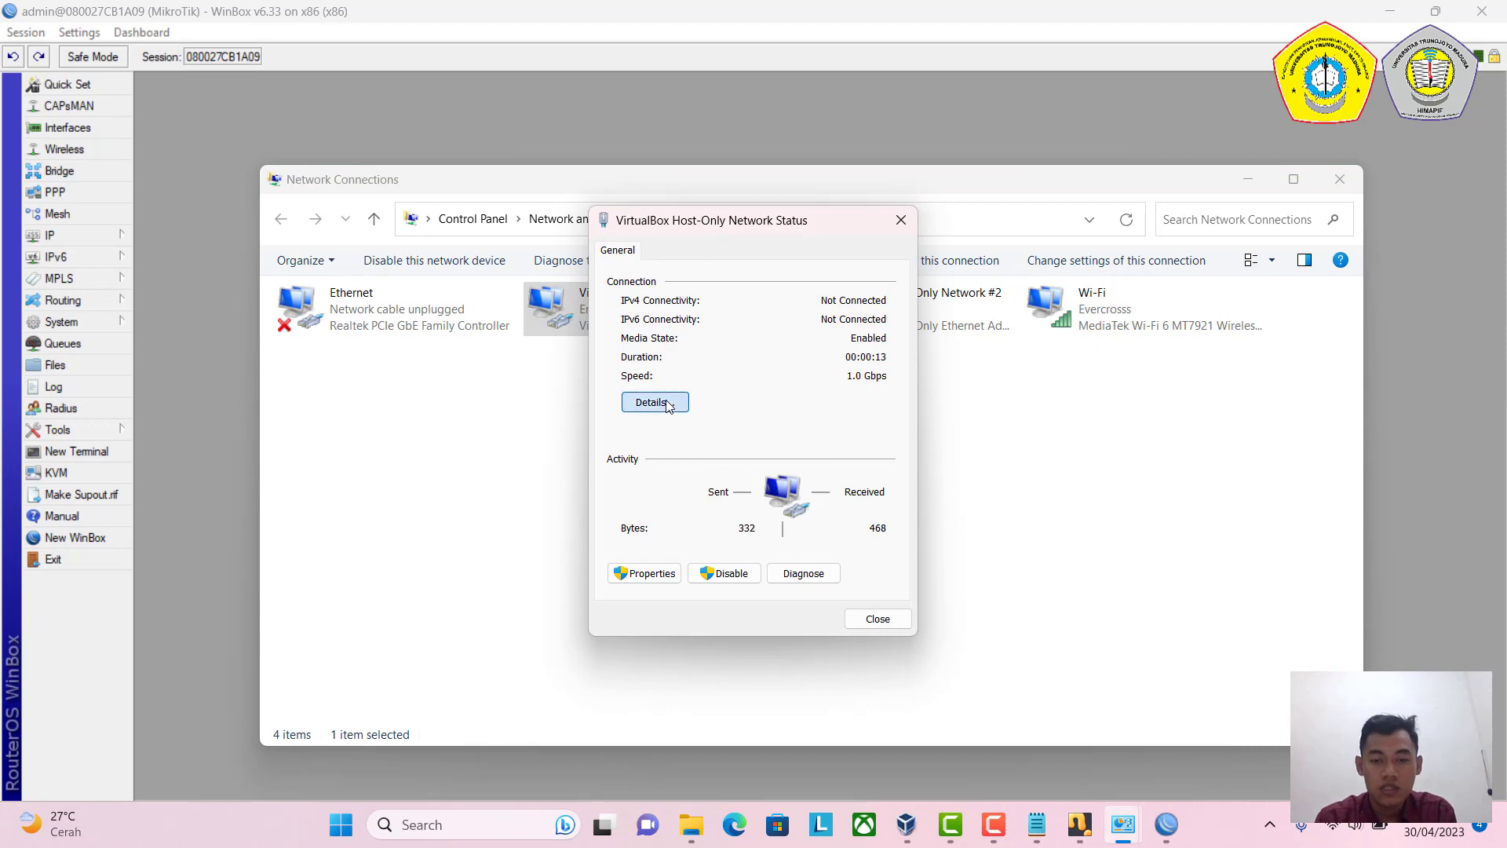
click(683, 400)
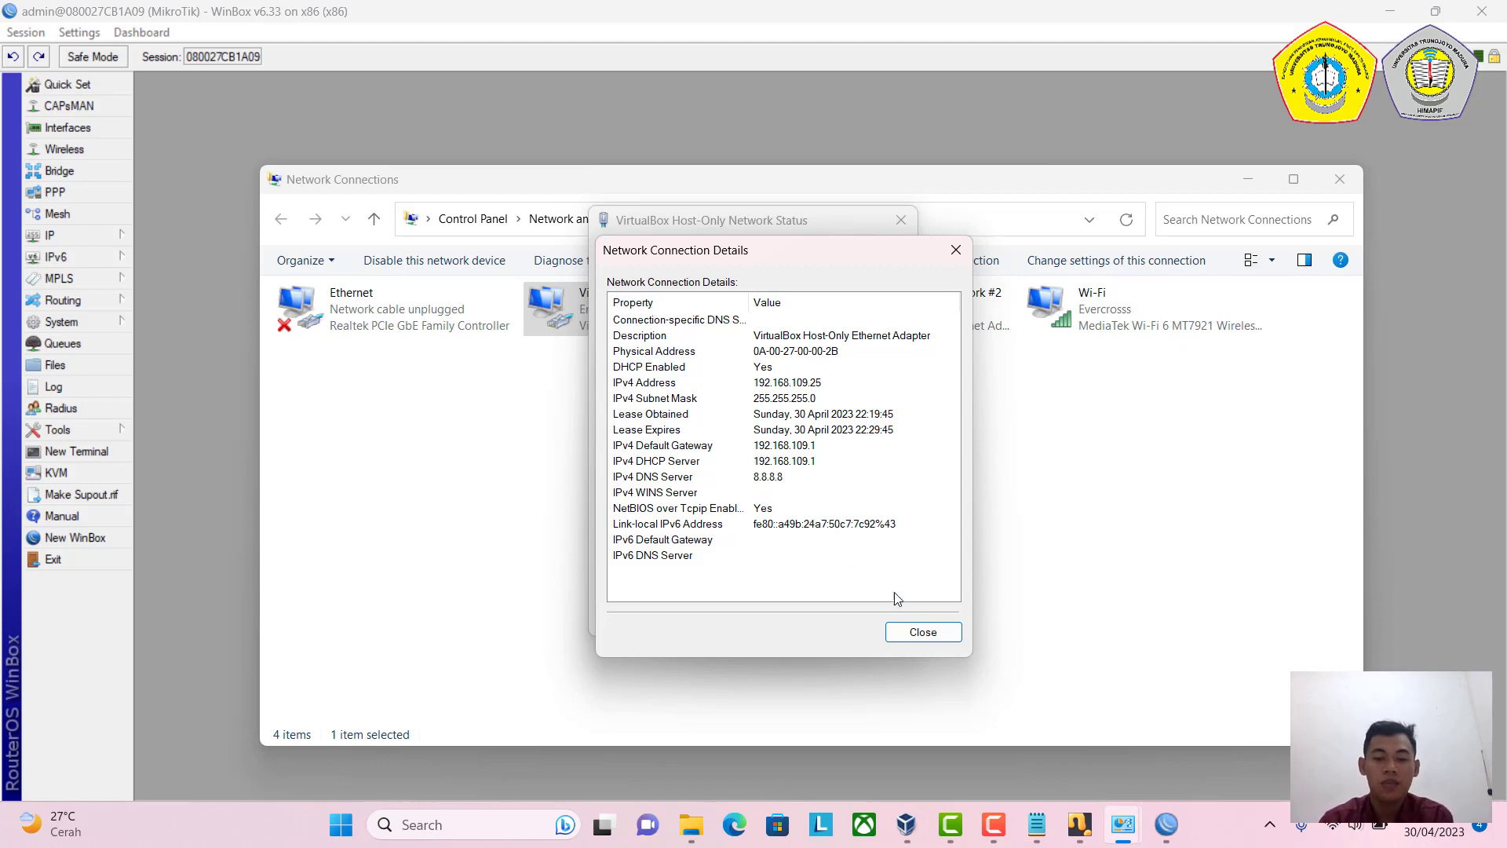
click(922, 631)
click(858, 621)
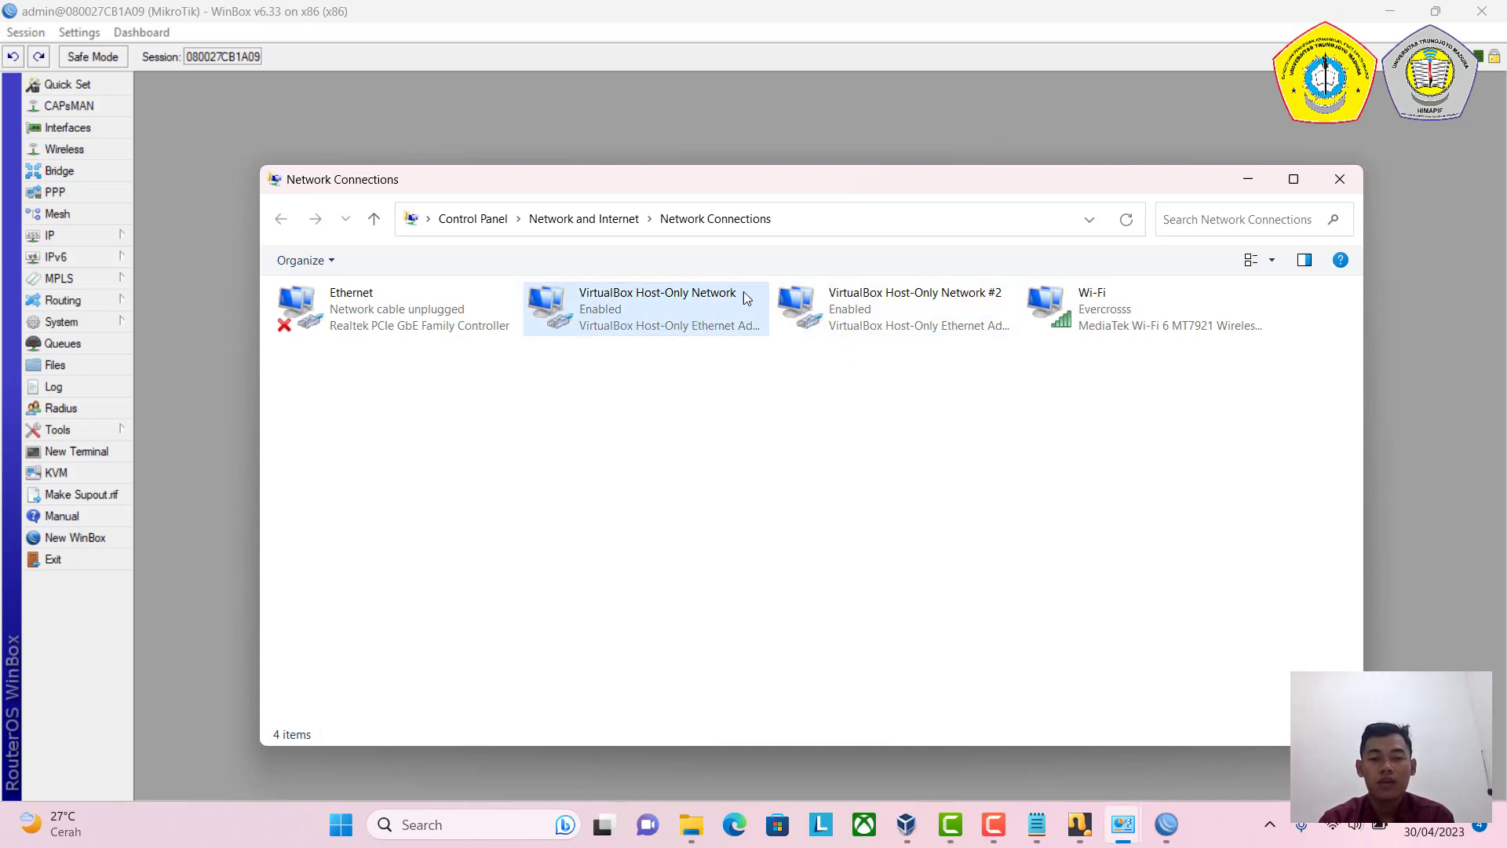
Review the VirtualBox Host-Only Network adapter's IPv4 addressing options and close its properties without changes.
click(792, 302)
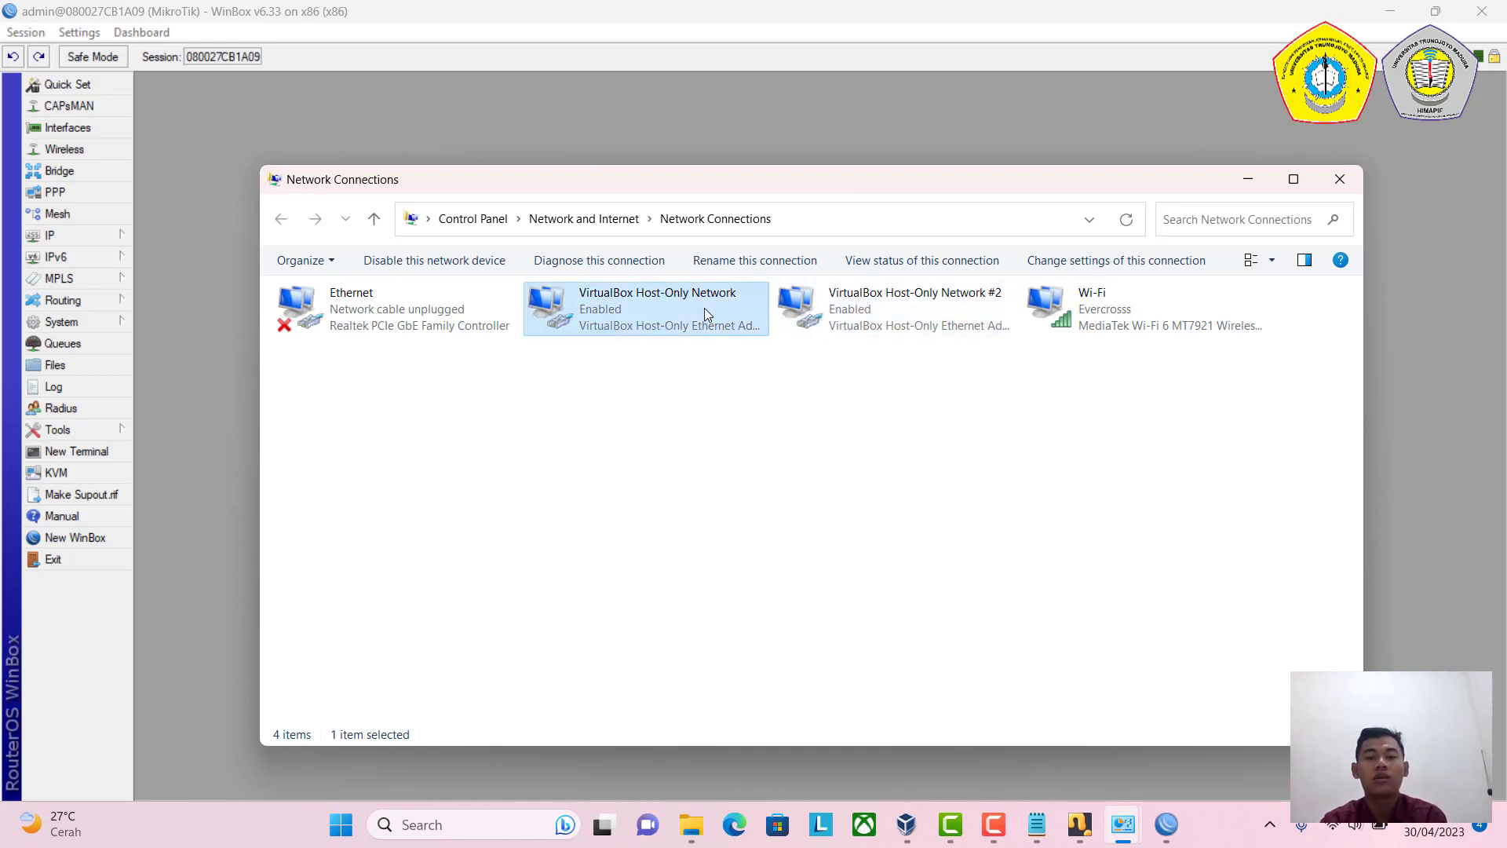
right_click(717, 331)
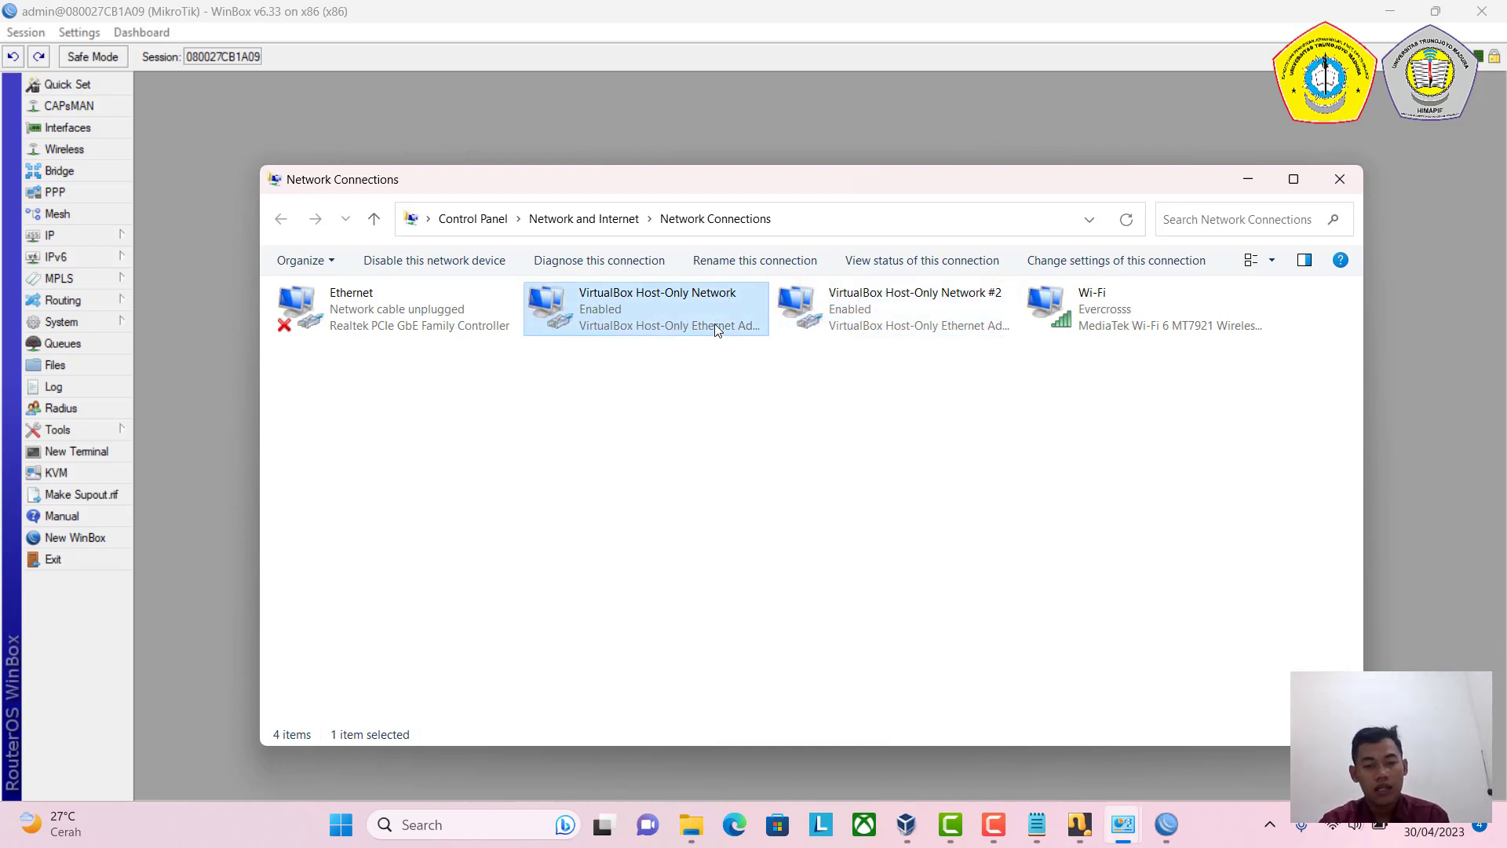
click(775, 514)
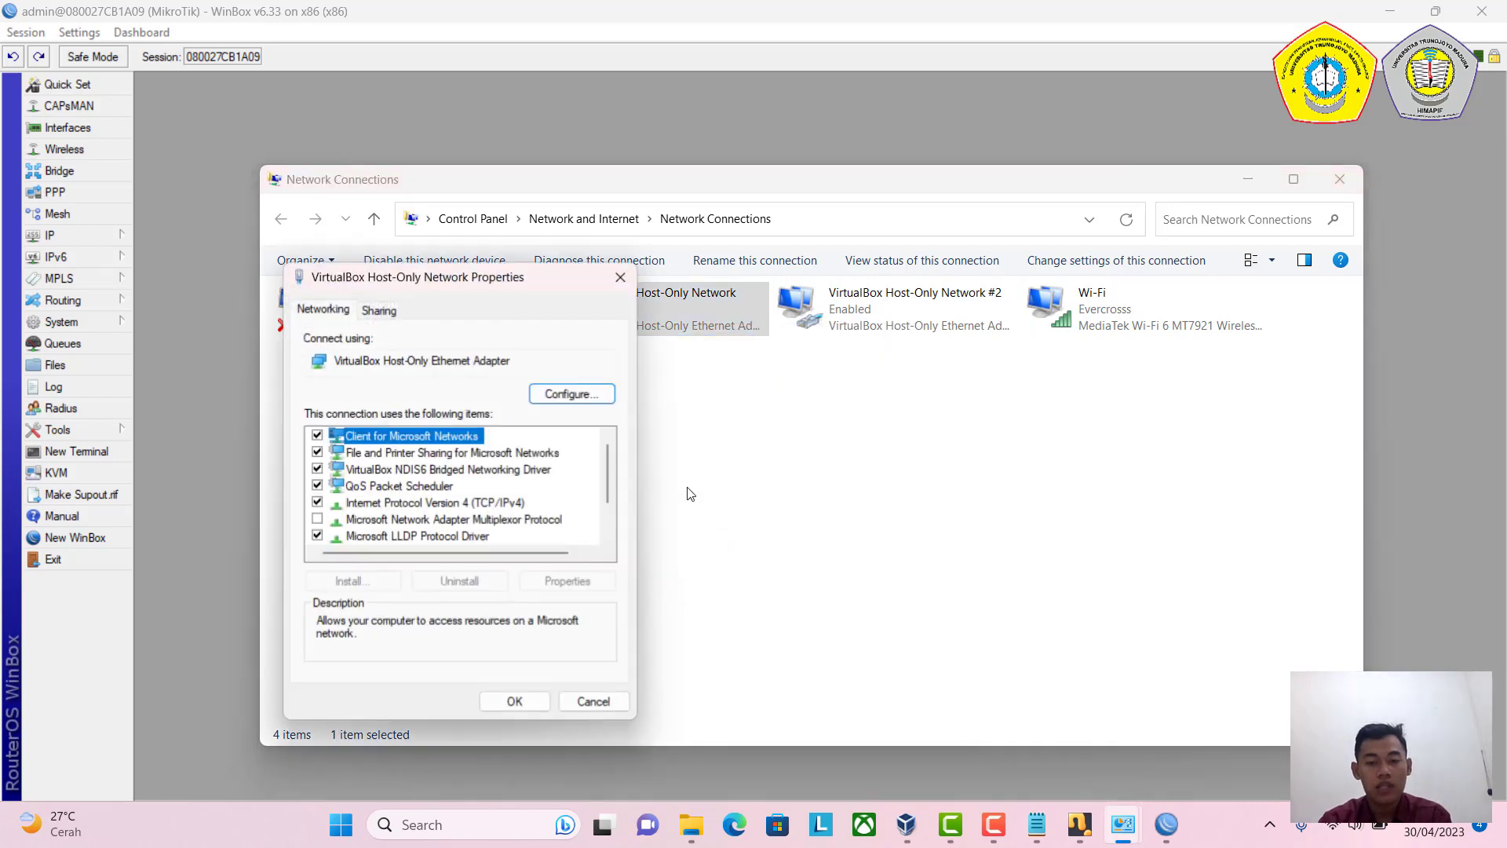
double_click(439, 506)
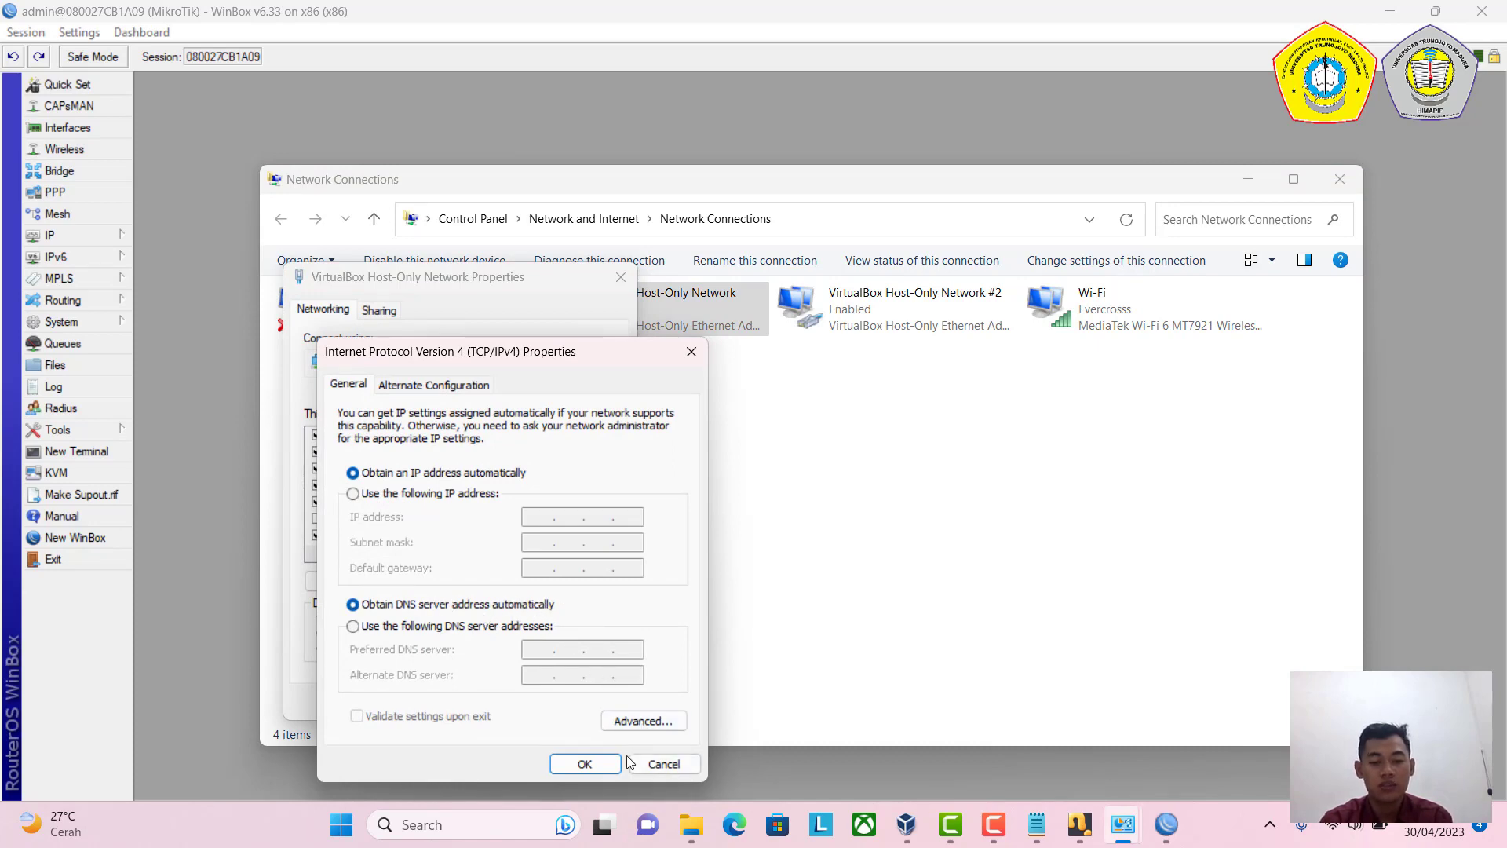
click(664, 766)
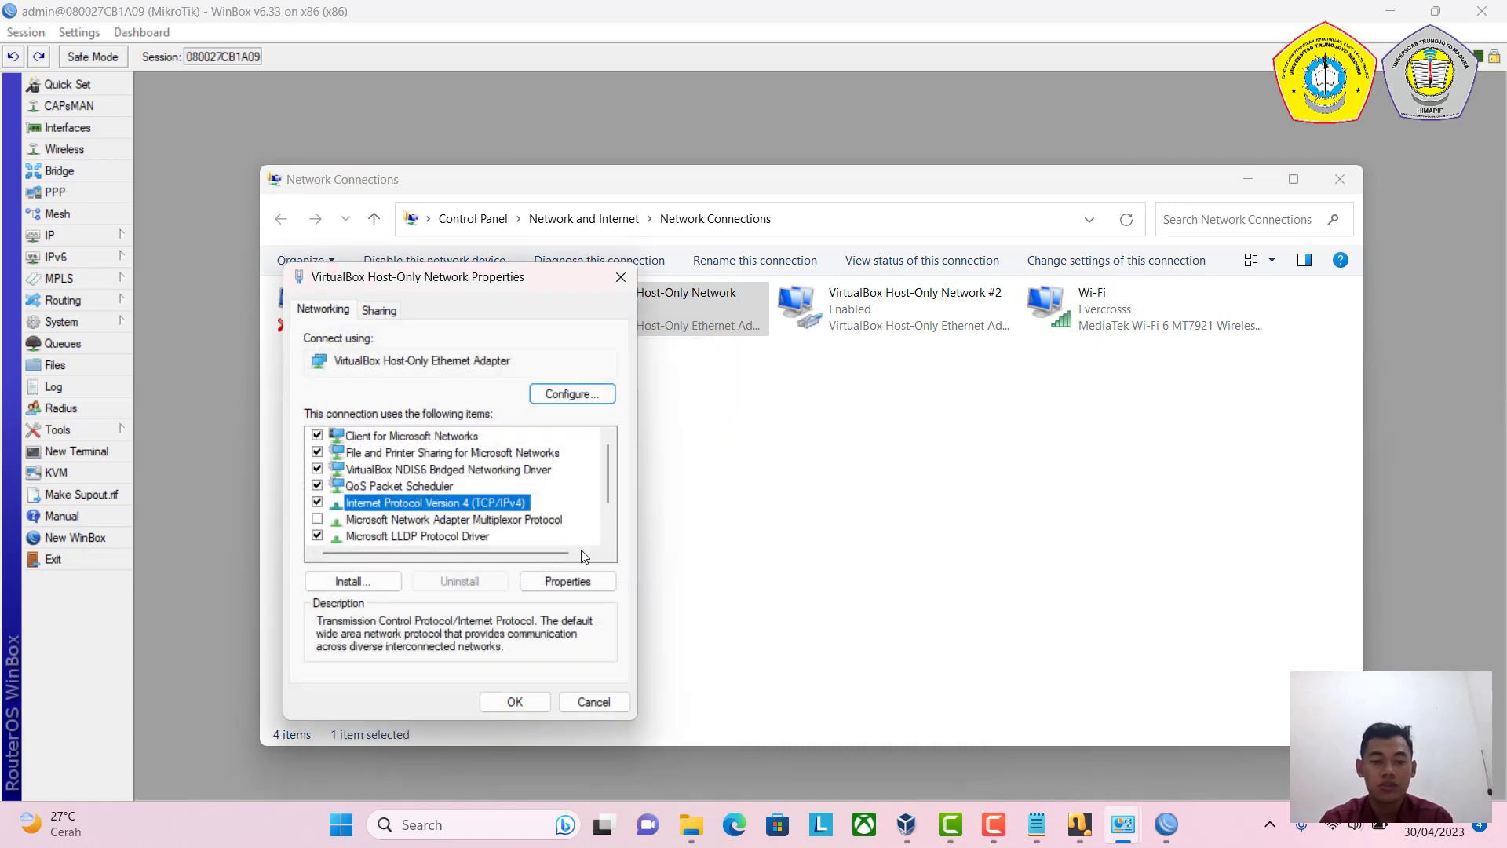
click(594, 700)
click(616, 579)
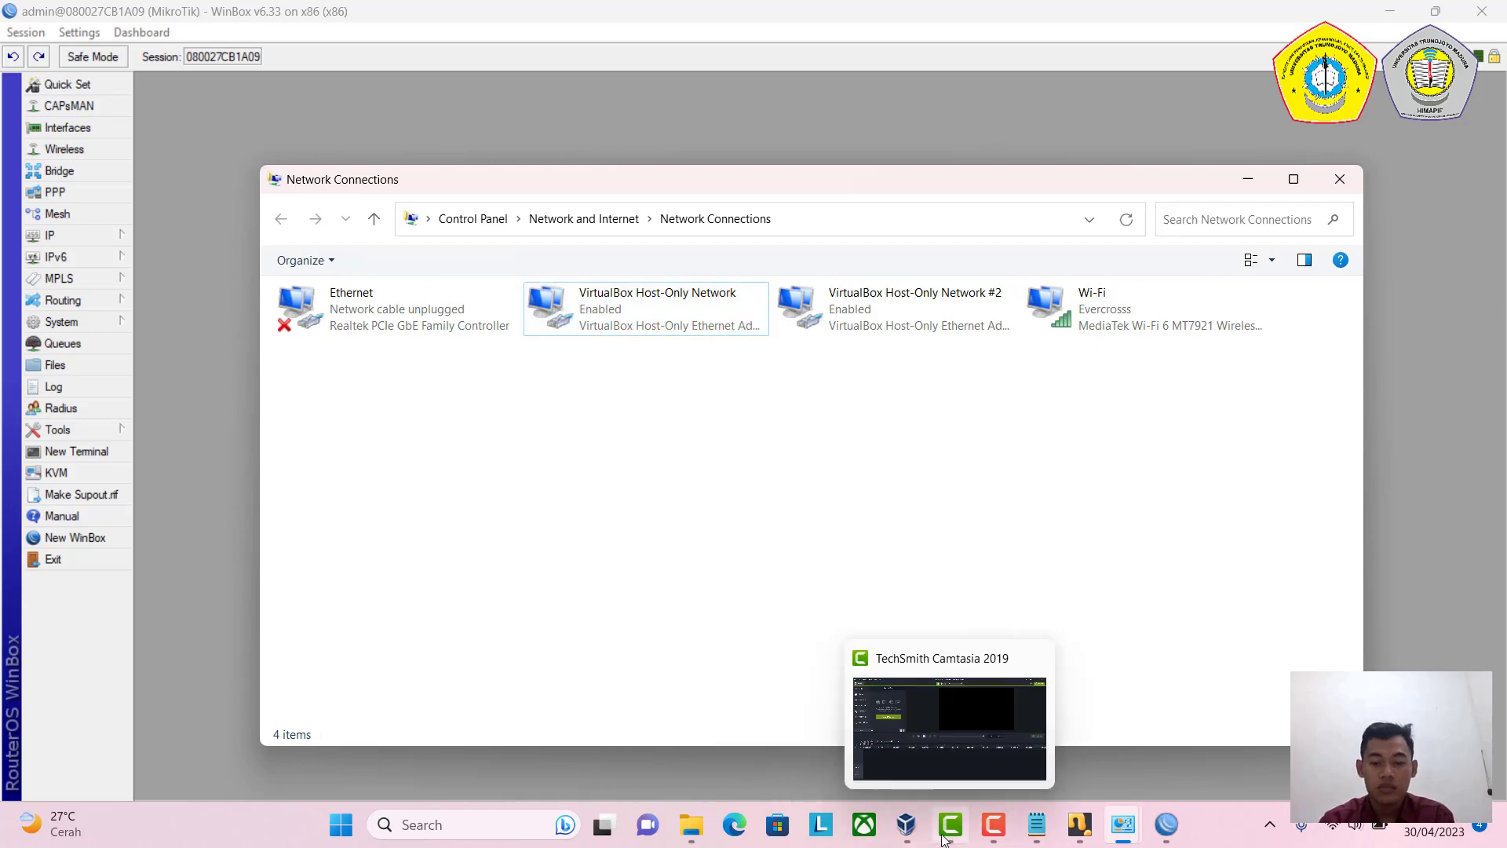
Switch to VirtualBox and review the running virtual machine's network settings, keeping Adapter 2 on VirtualBox Host-Only Ethernet Adapter.
click(902, 832)
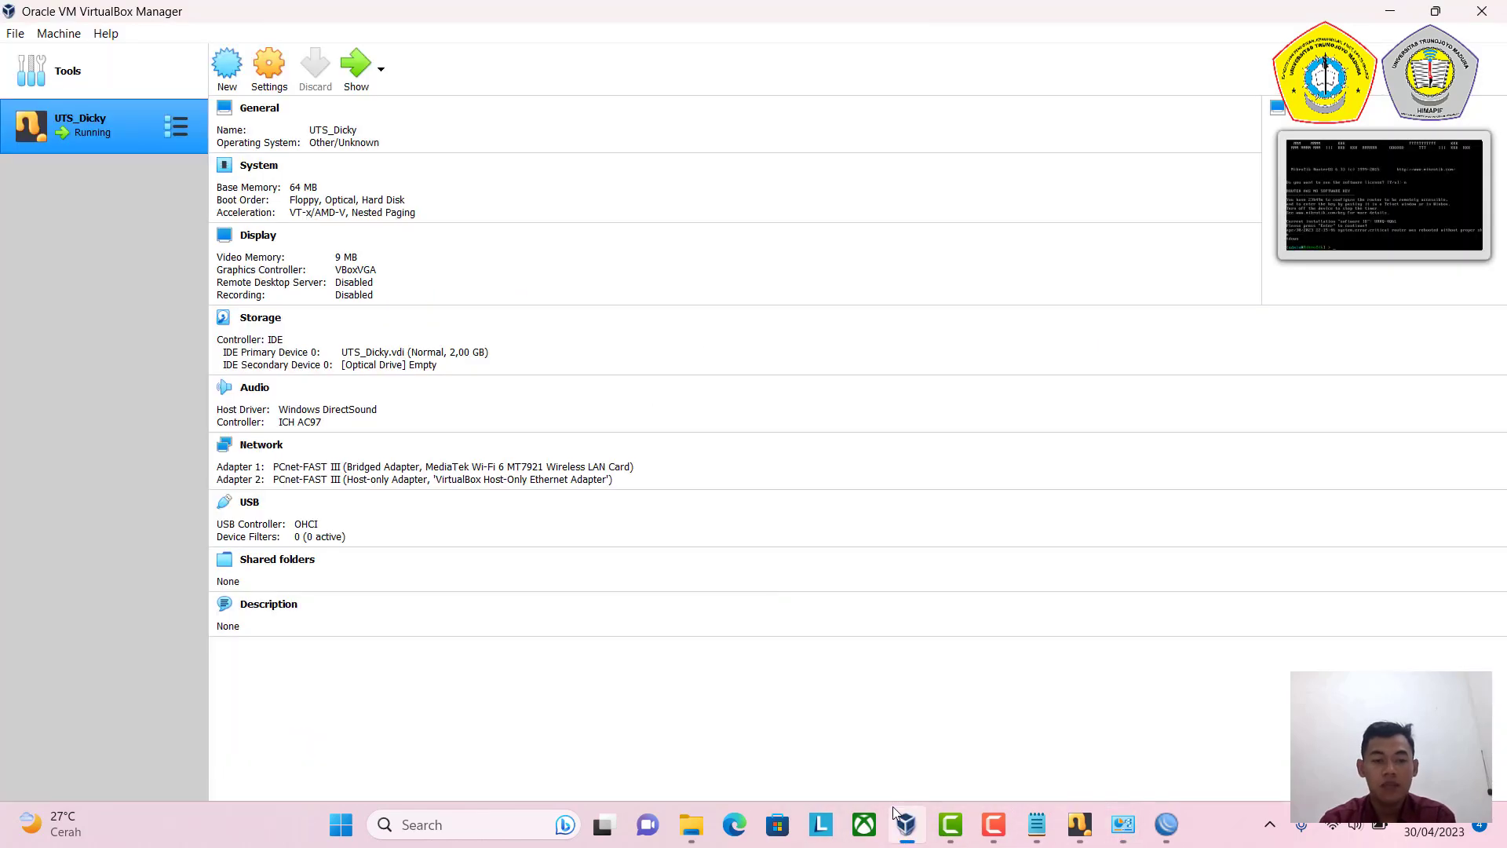
click(268, 78)
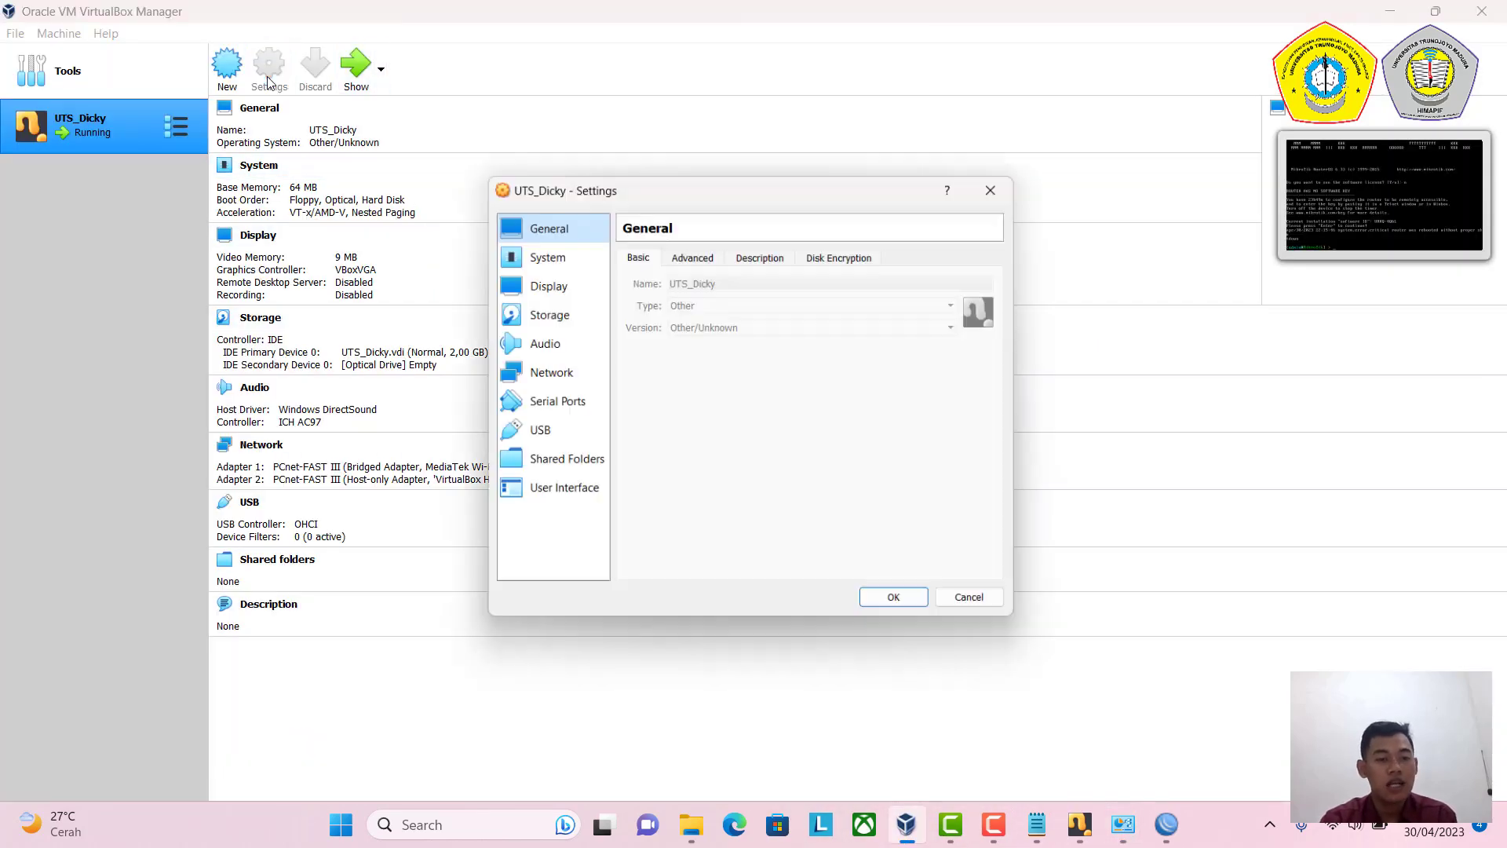
click(552, 318)
click(553, 371)
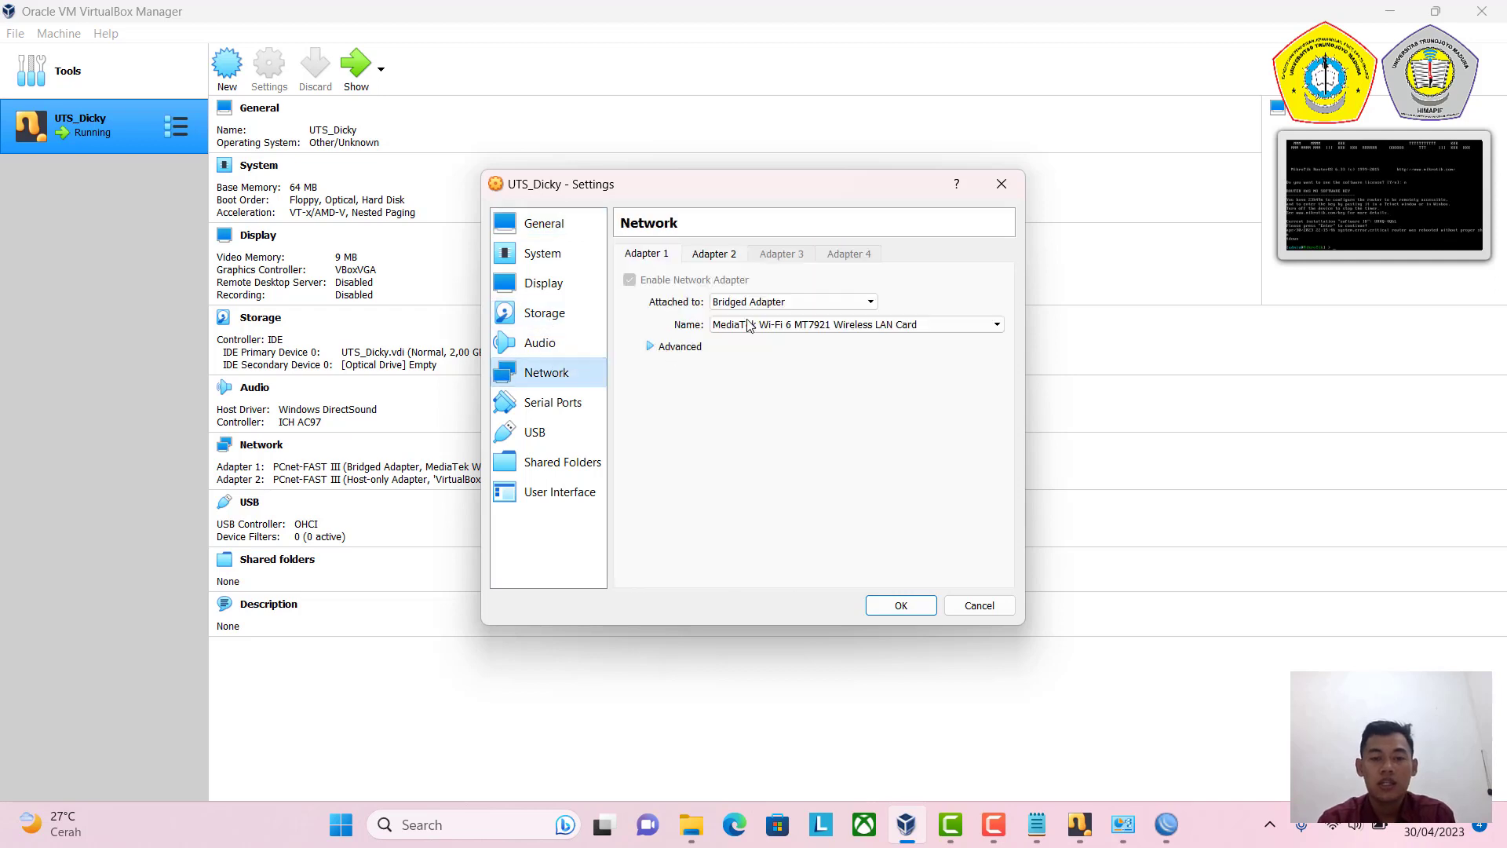
click(730, 263)
click(800, 325)
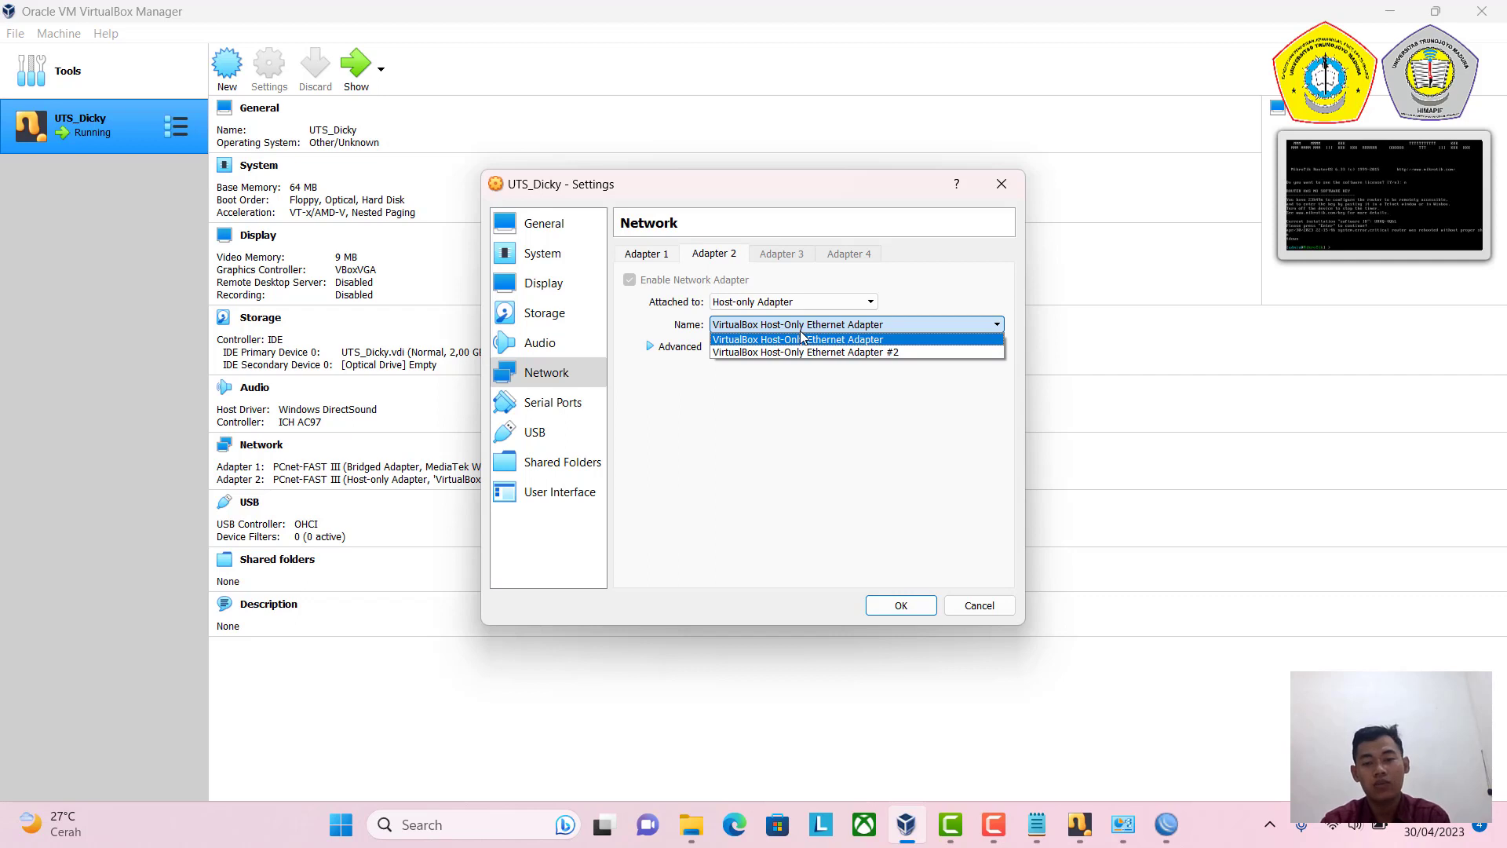
click(804, 339)
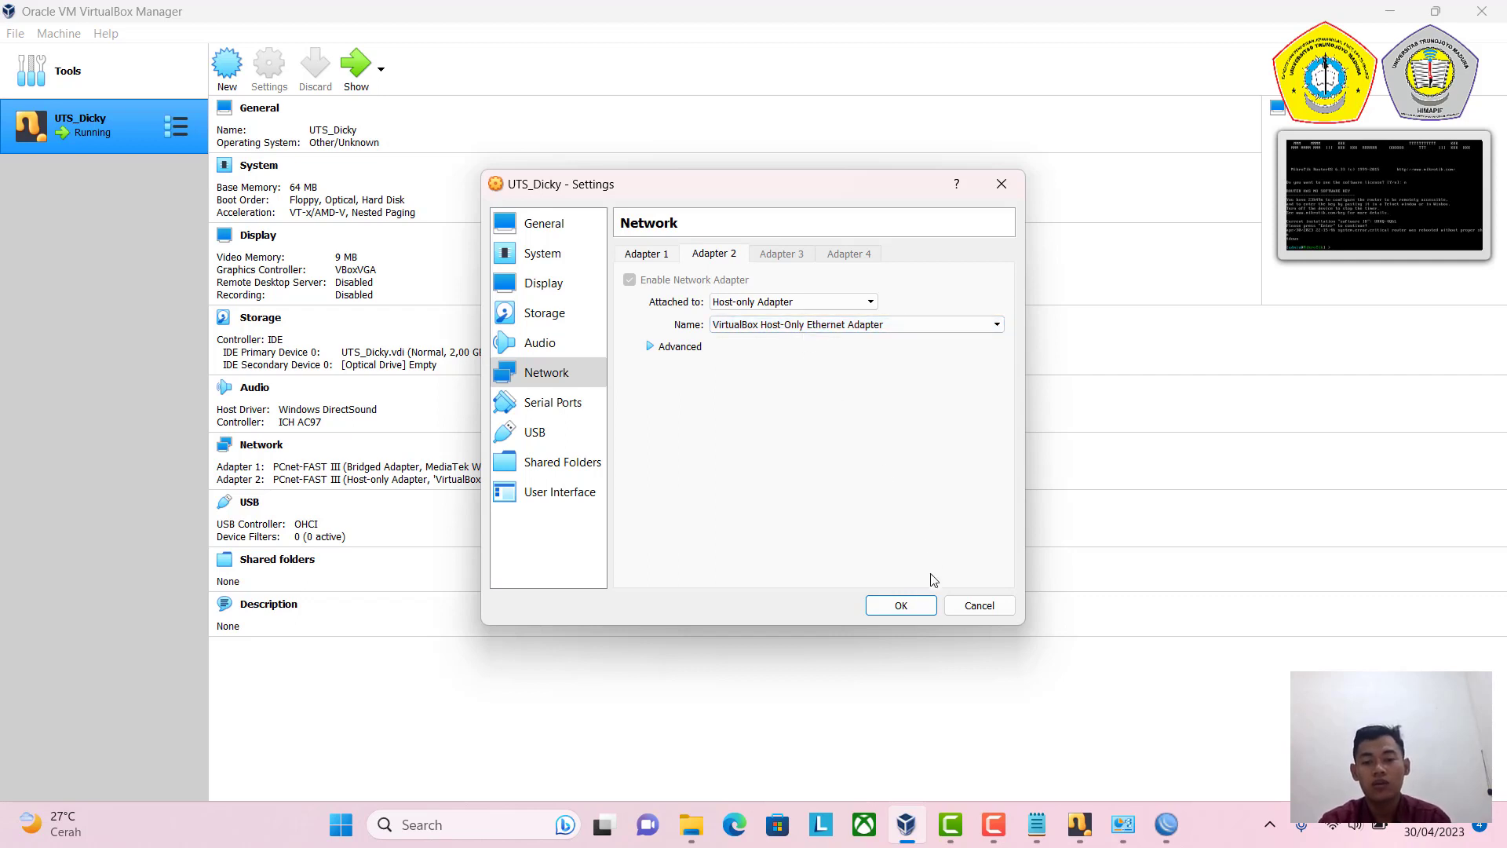
click(901, 607)
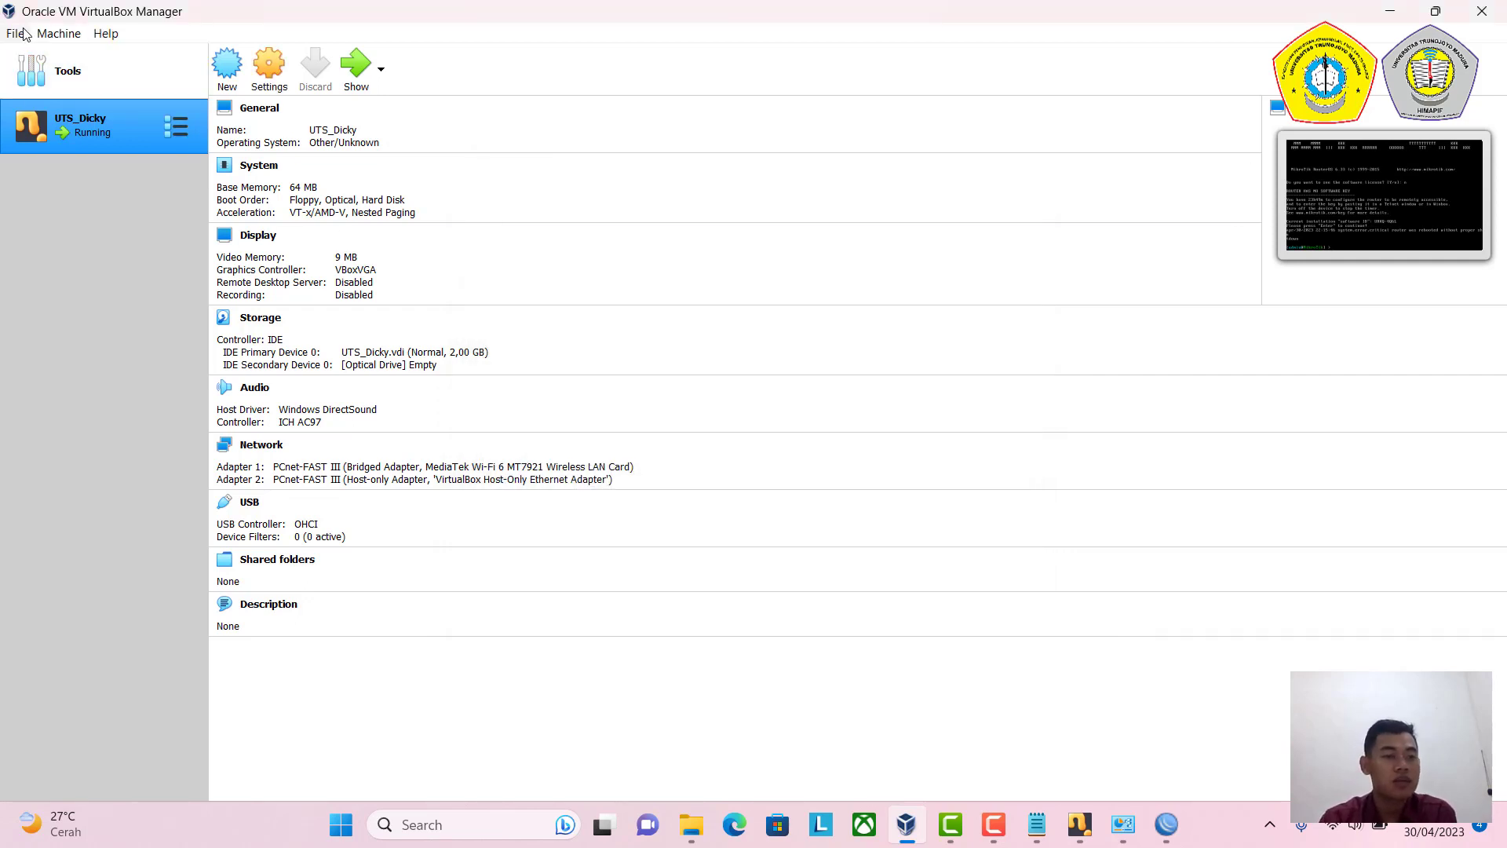
Open the Host Network Manager, examine the first host-only adapter's address and DHCP server settings, and preview the Windows network connections.
click(16, 33)
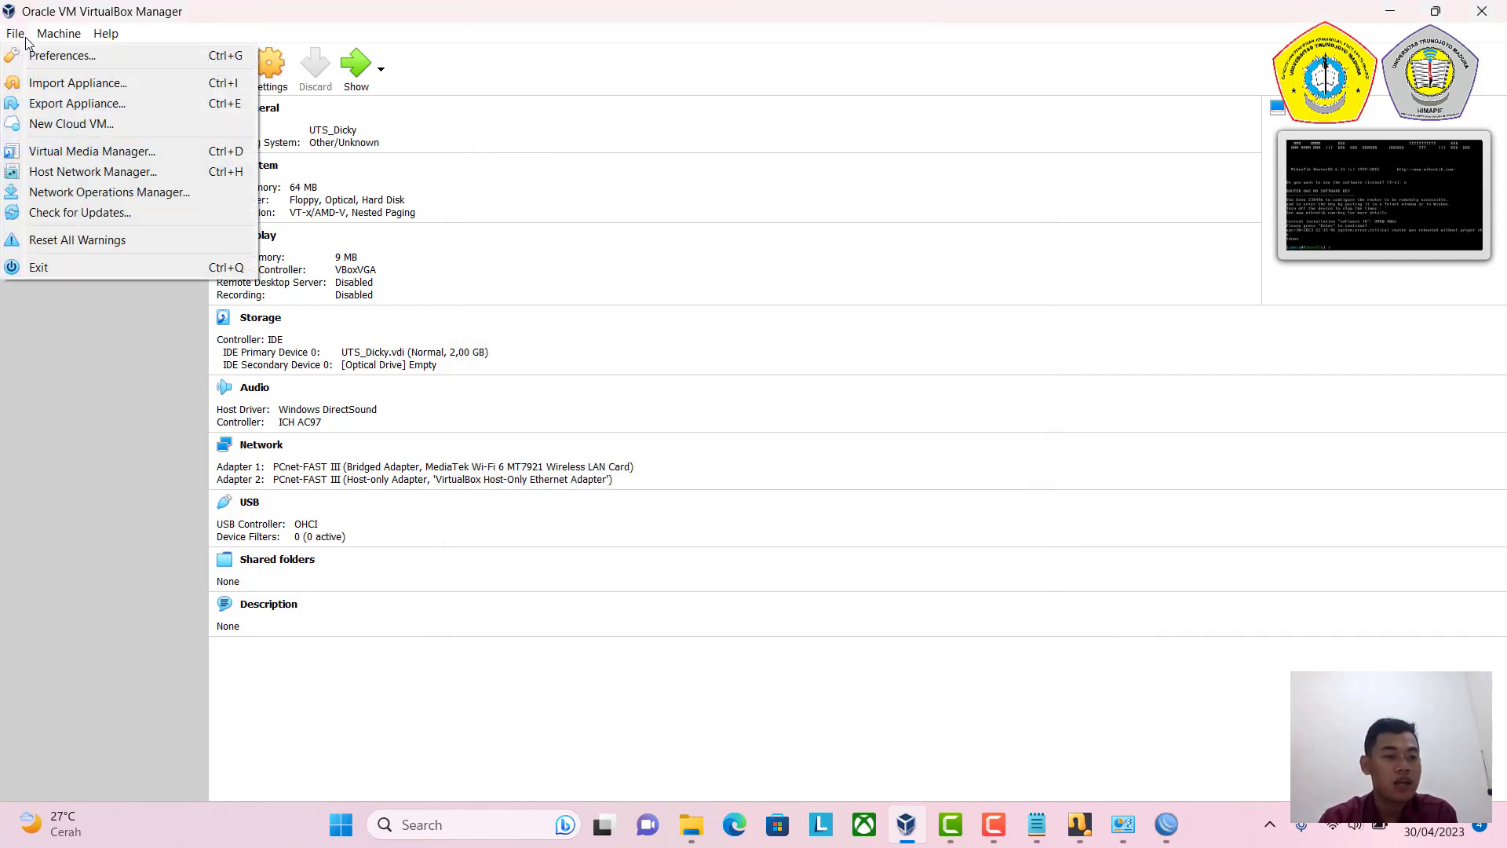
click(55, 171)
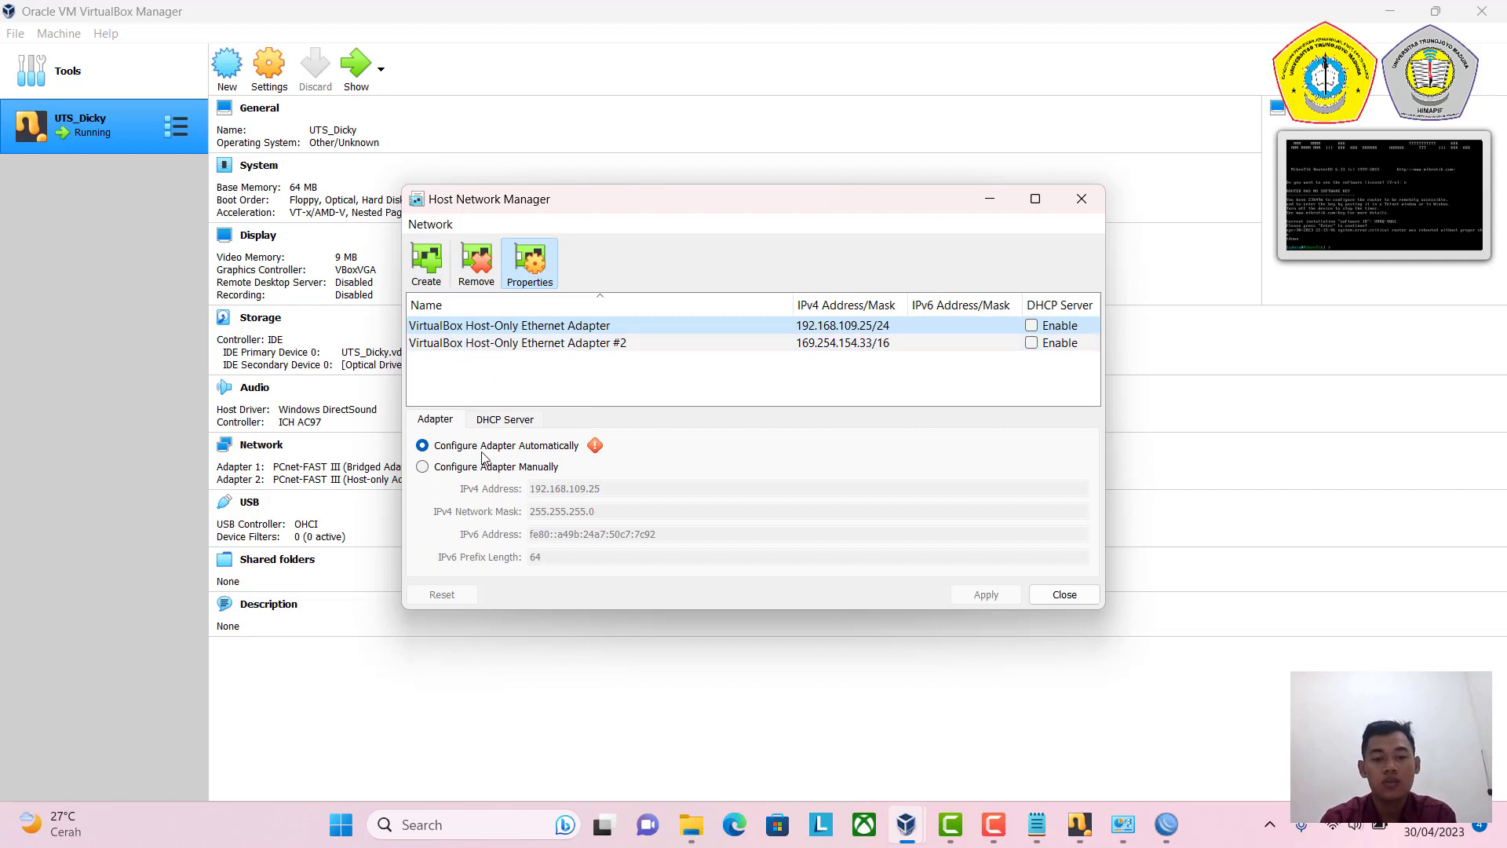
click(515, 423)
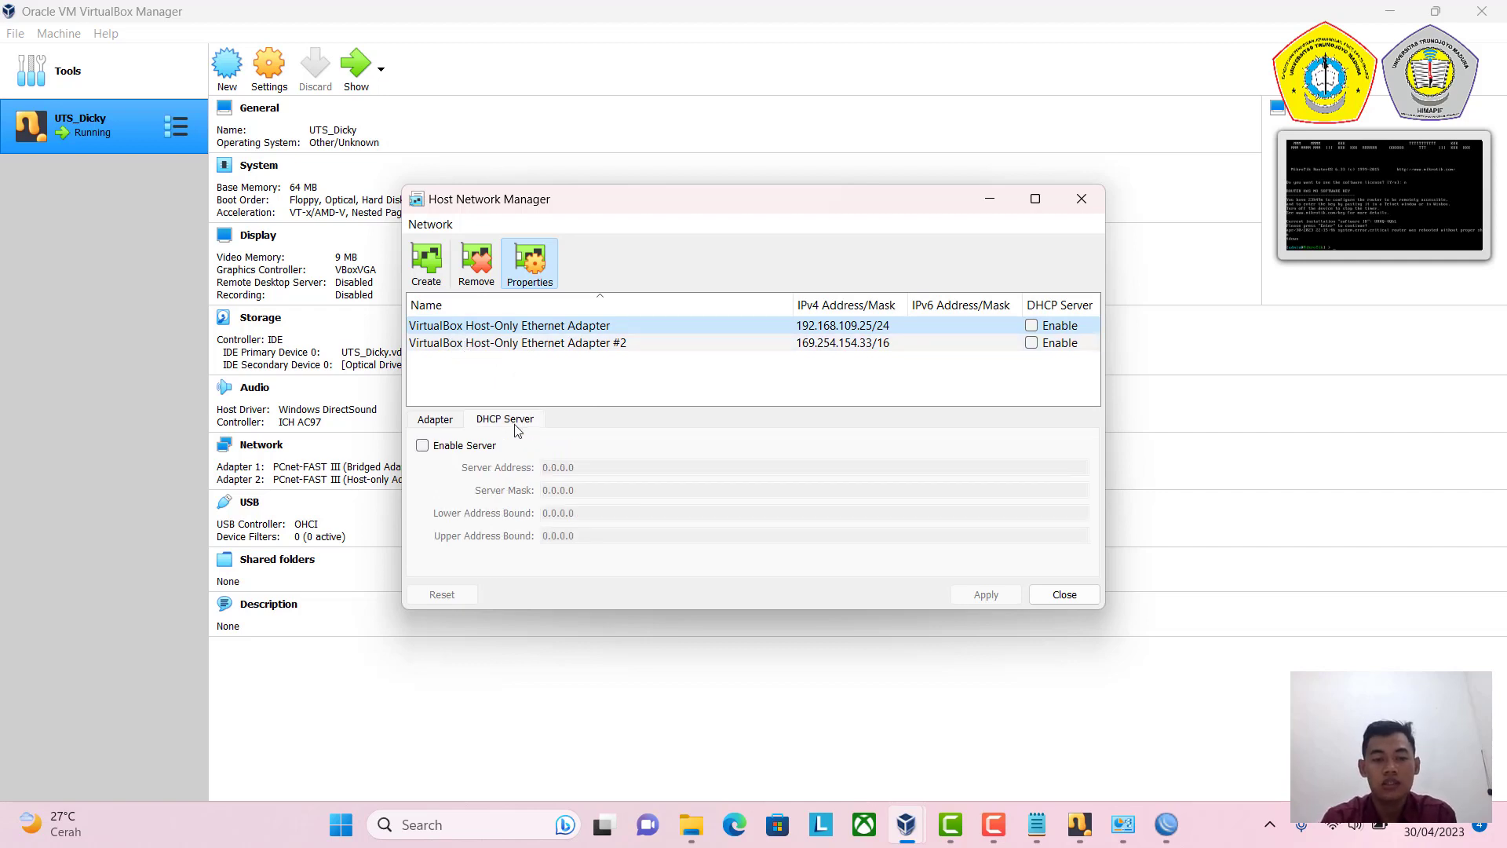
click(449, 423)
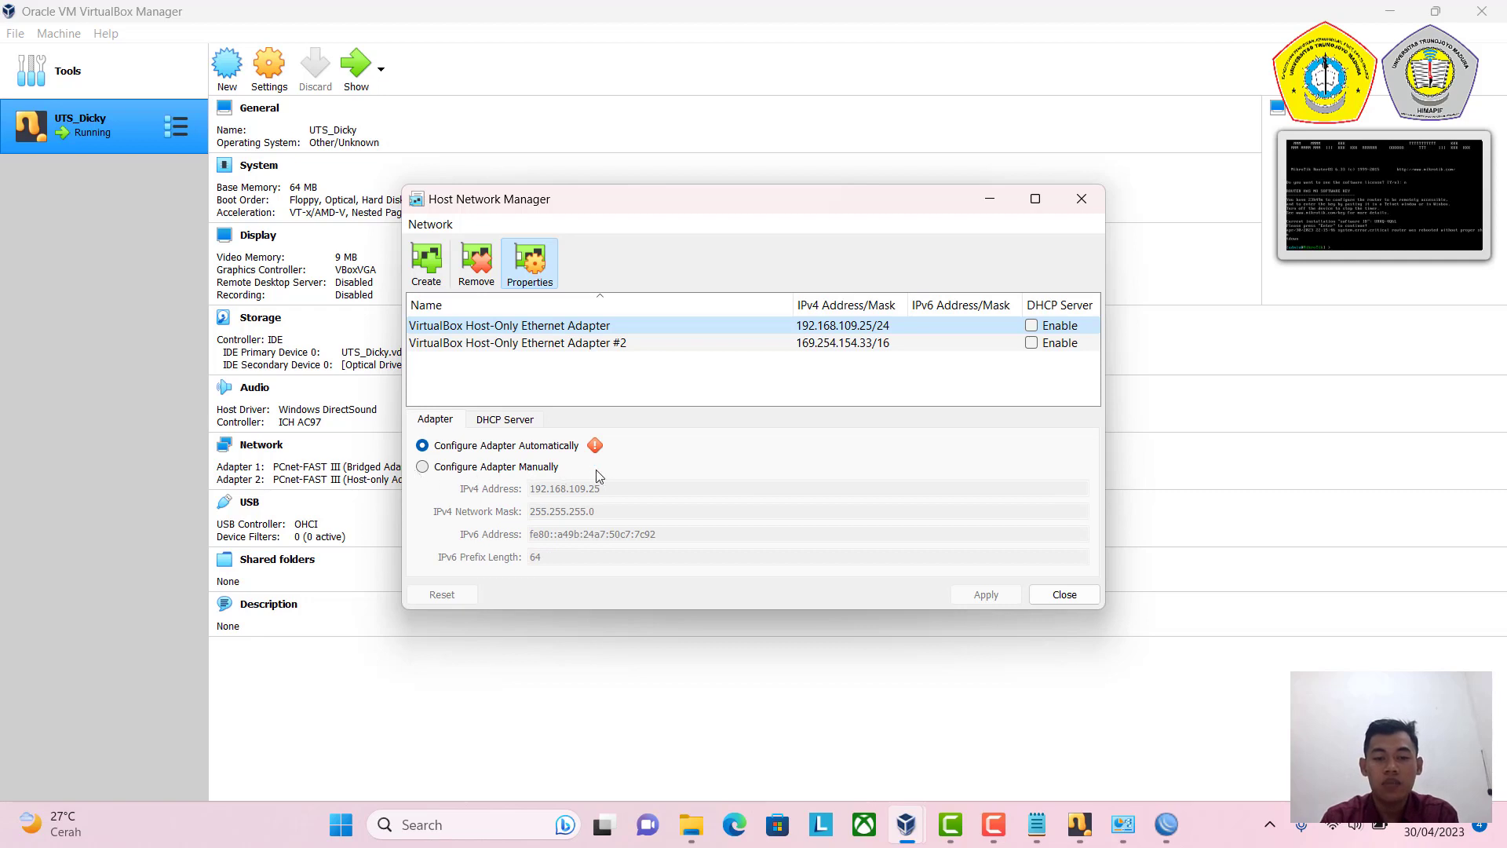
mouse_move(1122, 822)
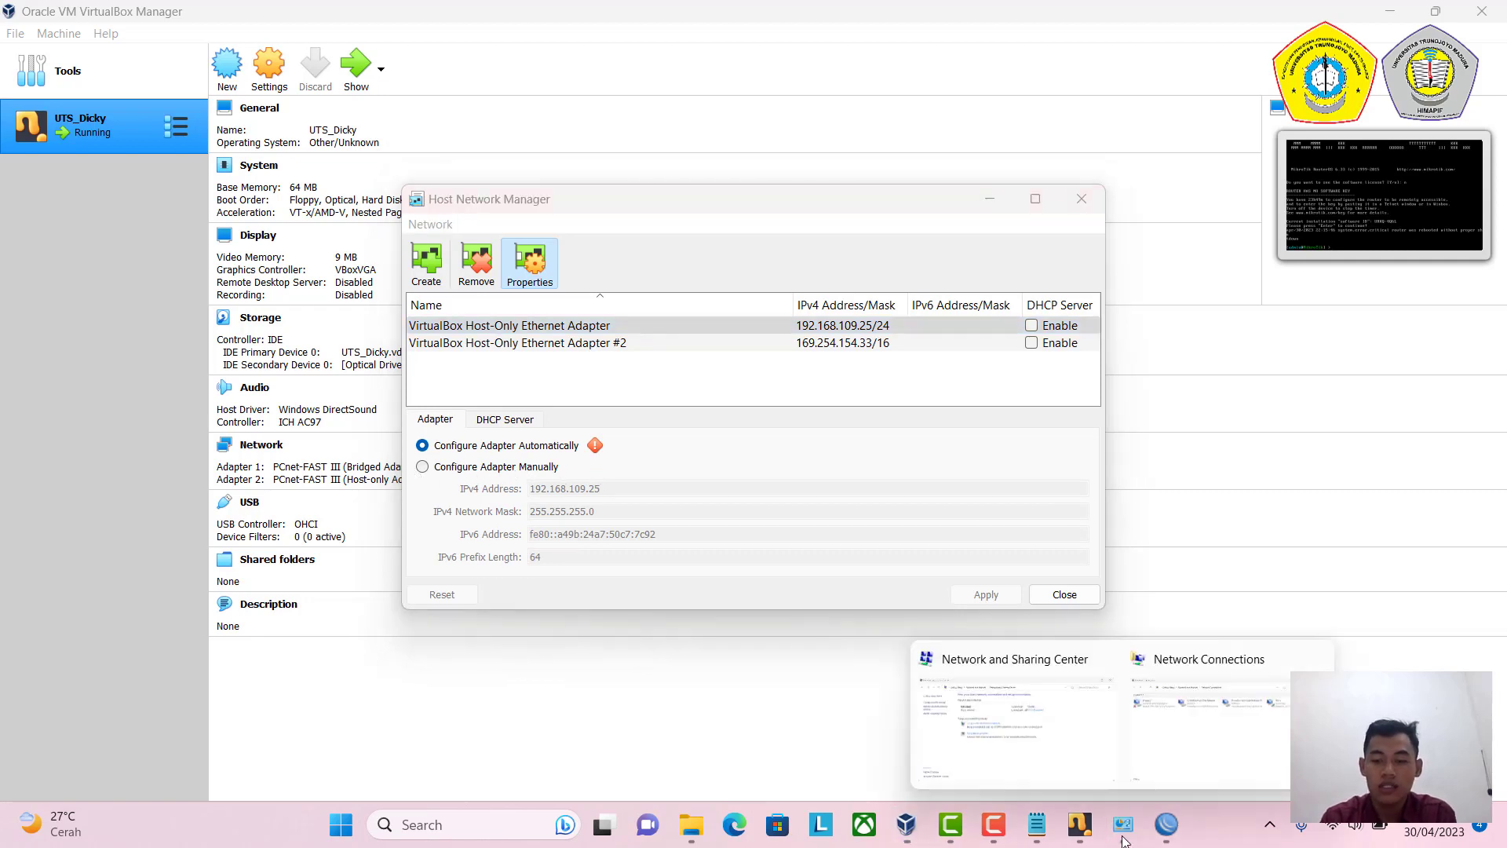
mouse_move(1167, 736)
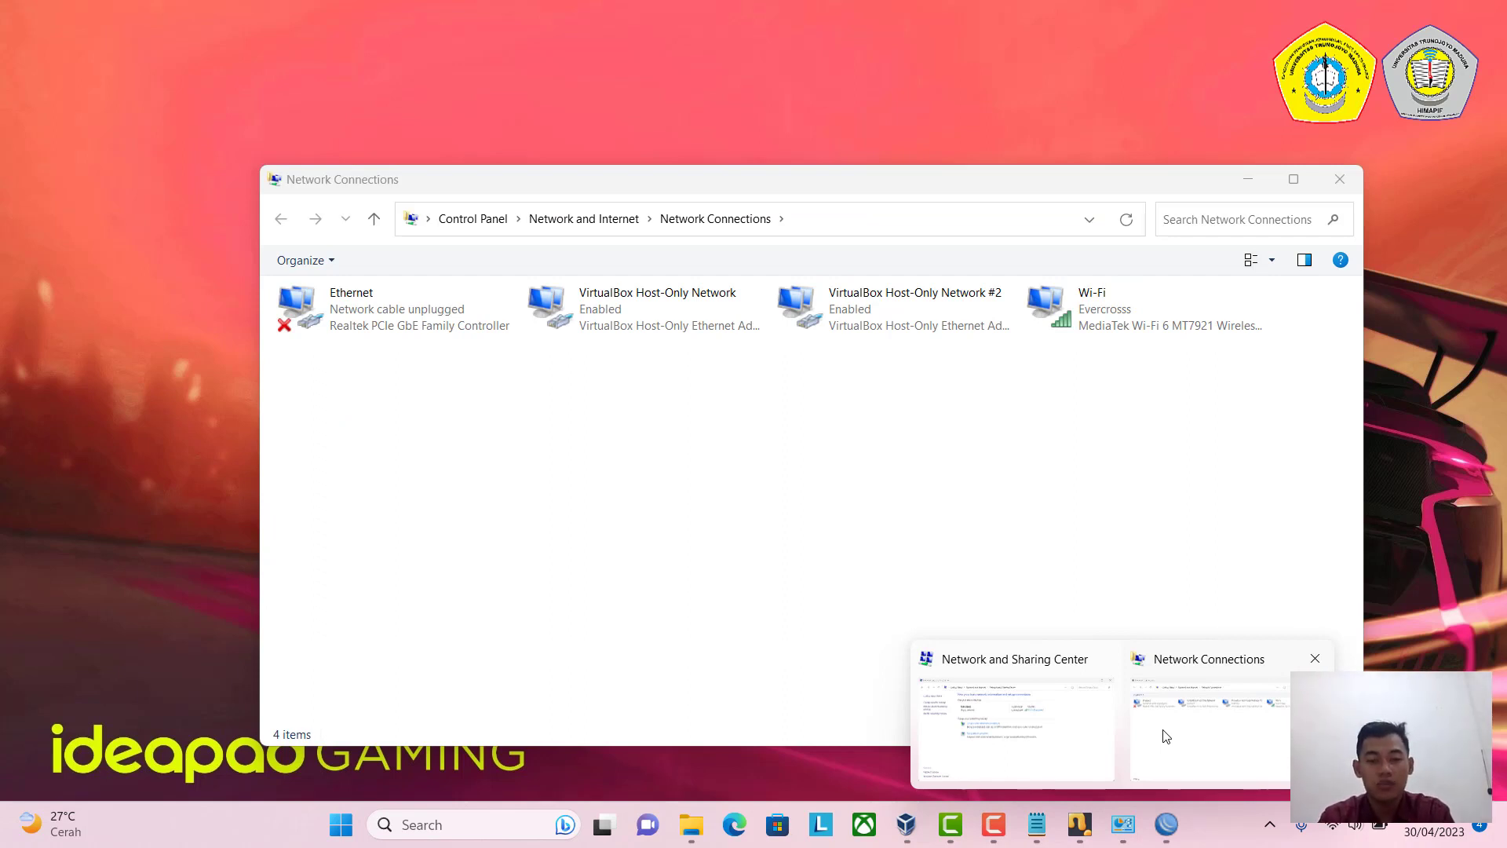
mouse_move(1092, 741)
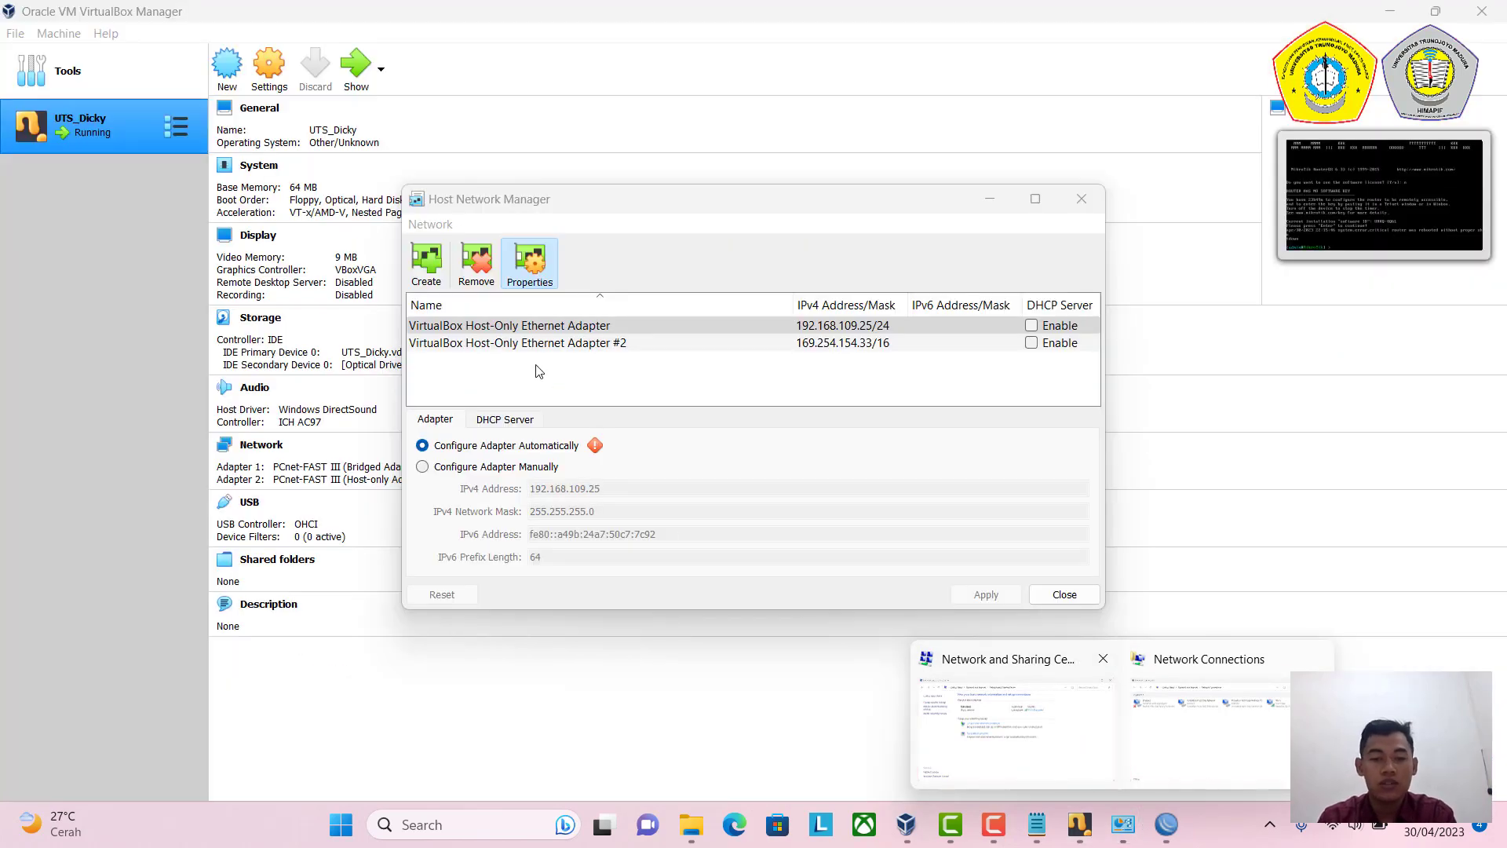
Compare the IPv4 address configuration of VirtualBox Host-Only Ethernet Adapter and Adapter #2.
click(541, 343)
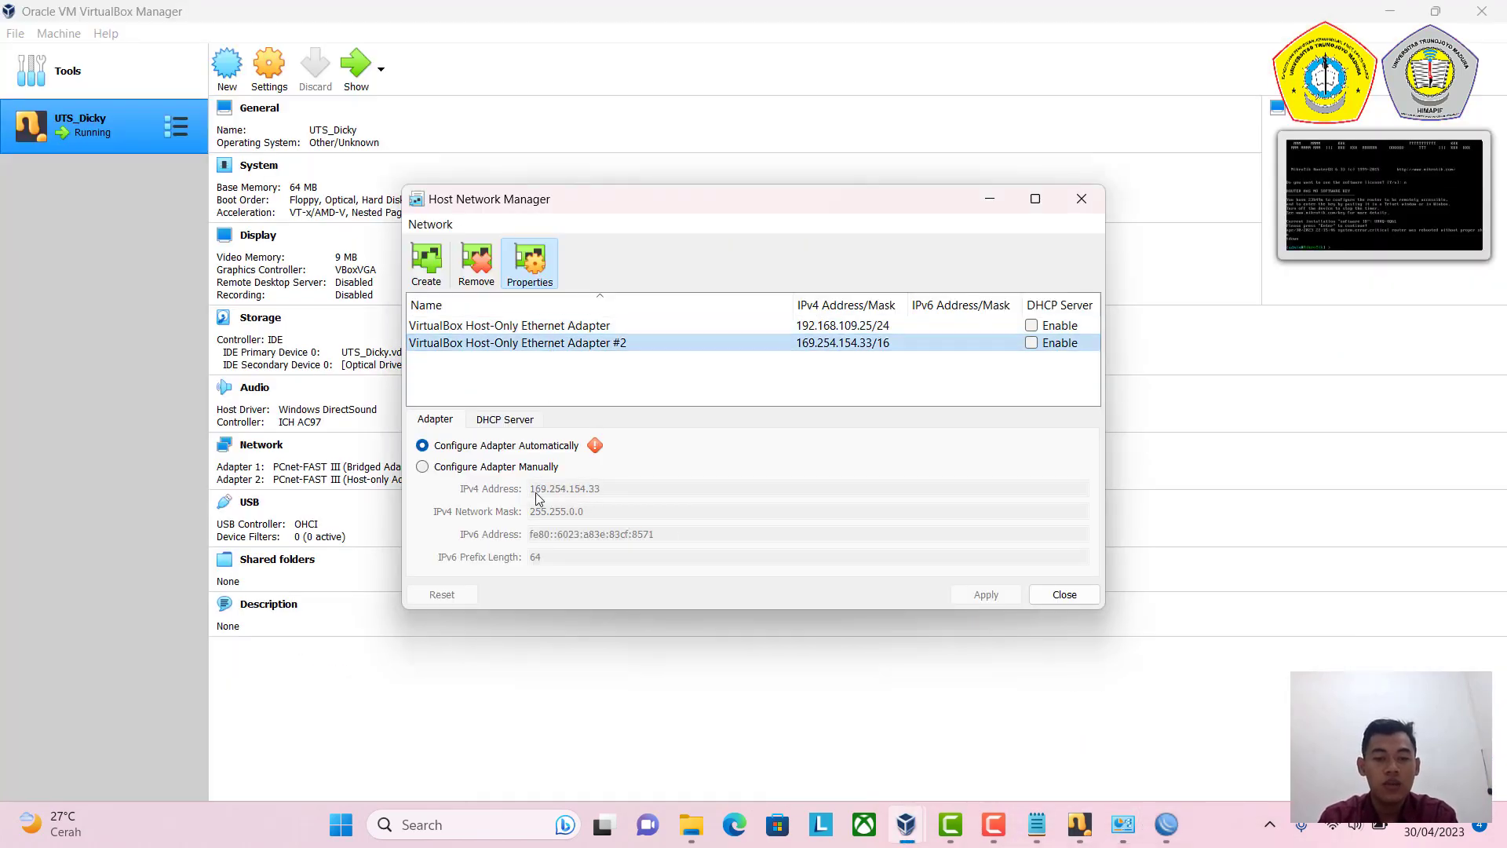
click(535, 325)
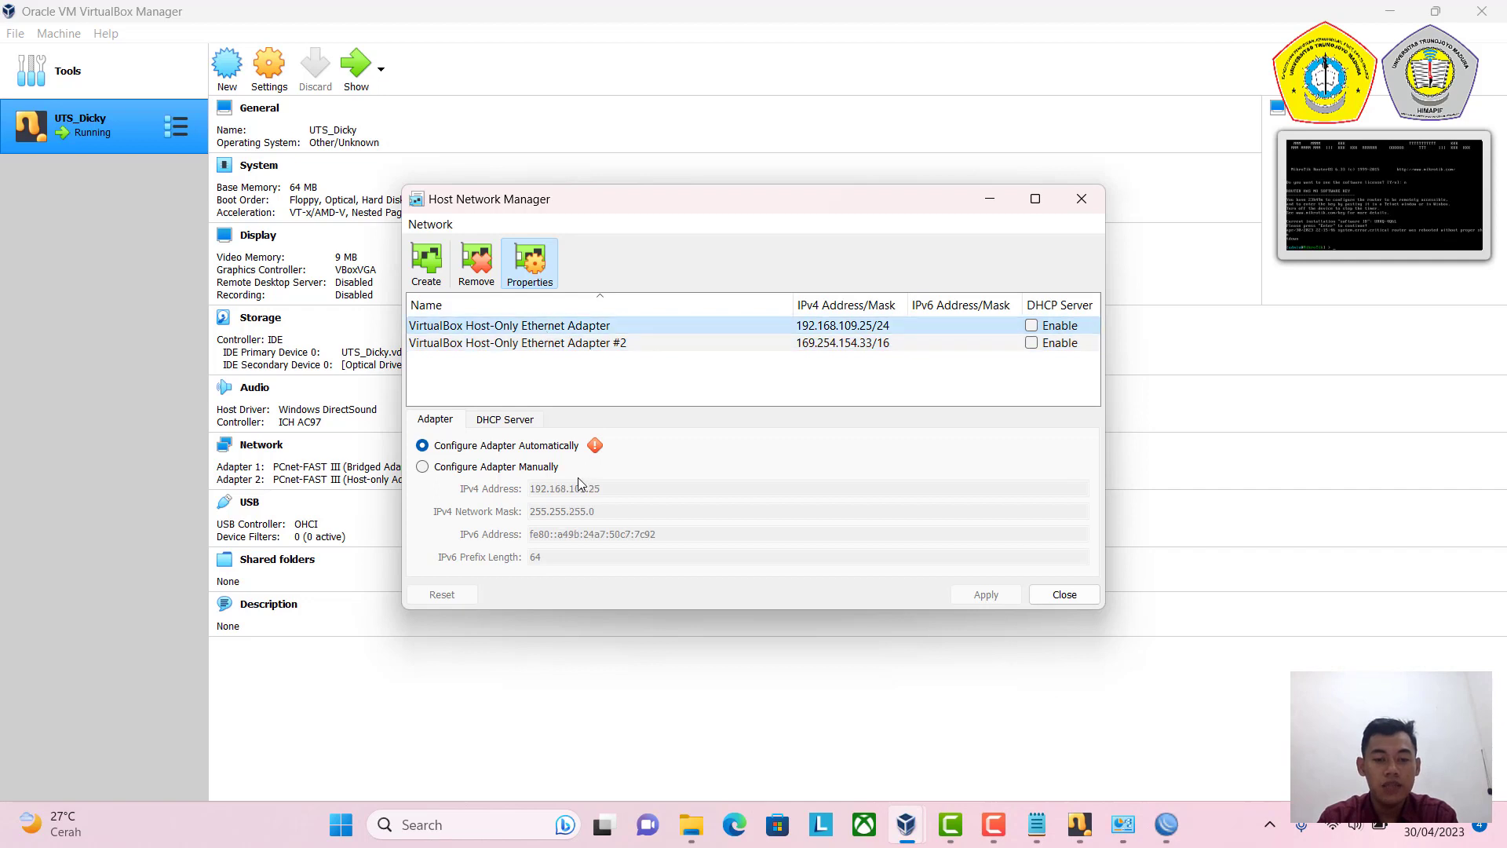
click(532, 344)
click(558, 325)
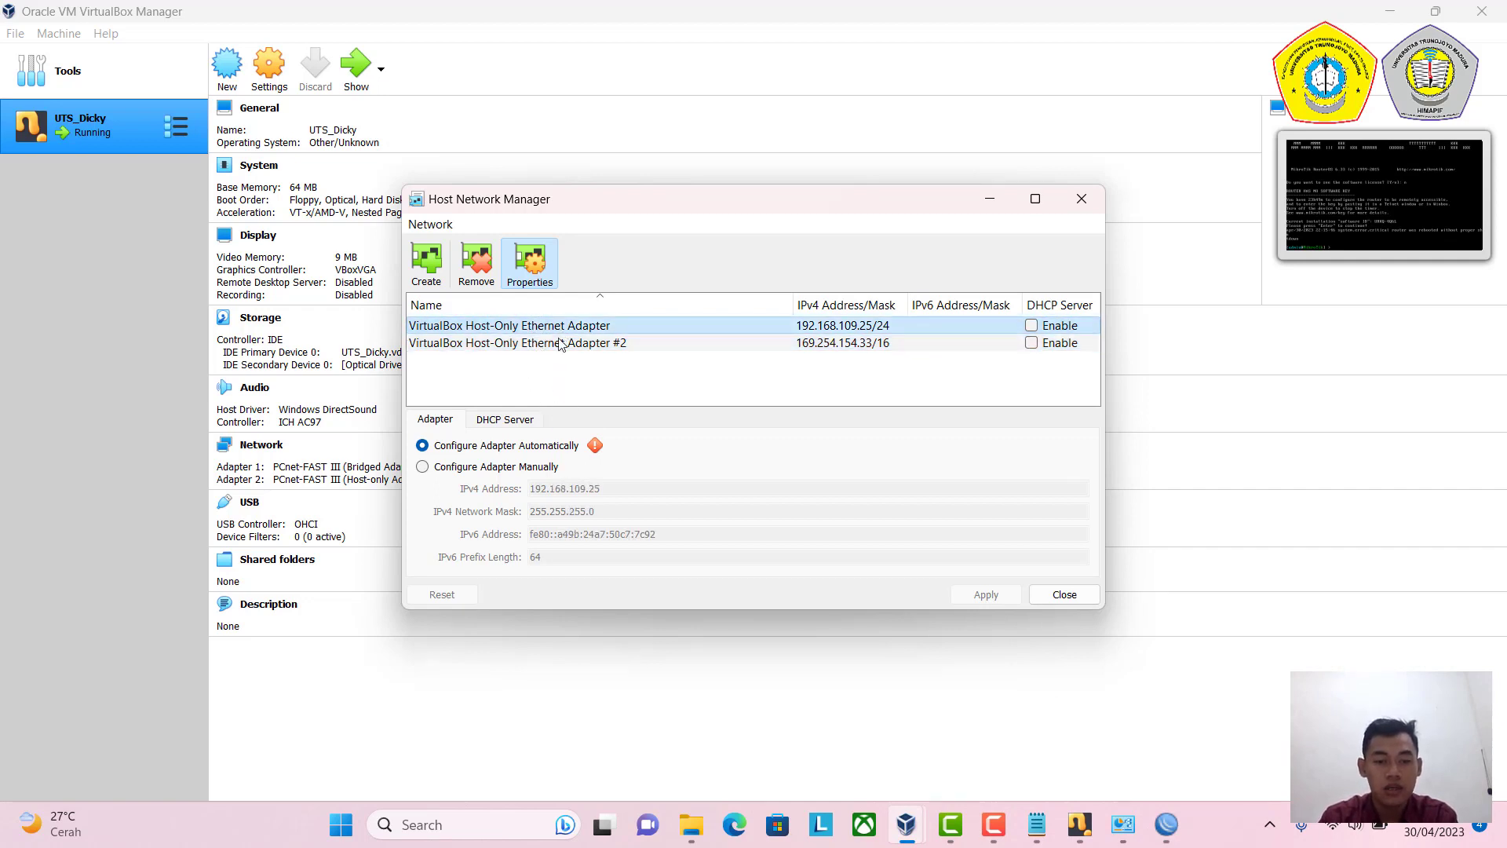
click(553, 343)
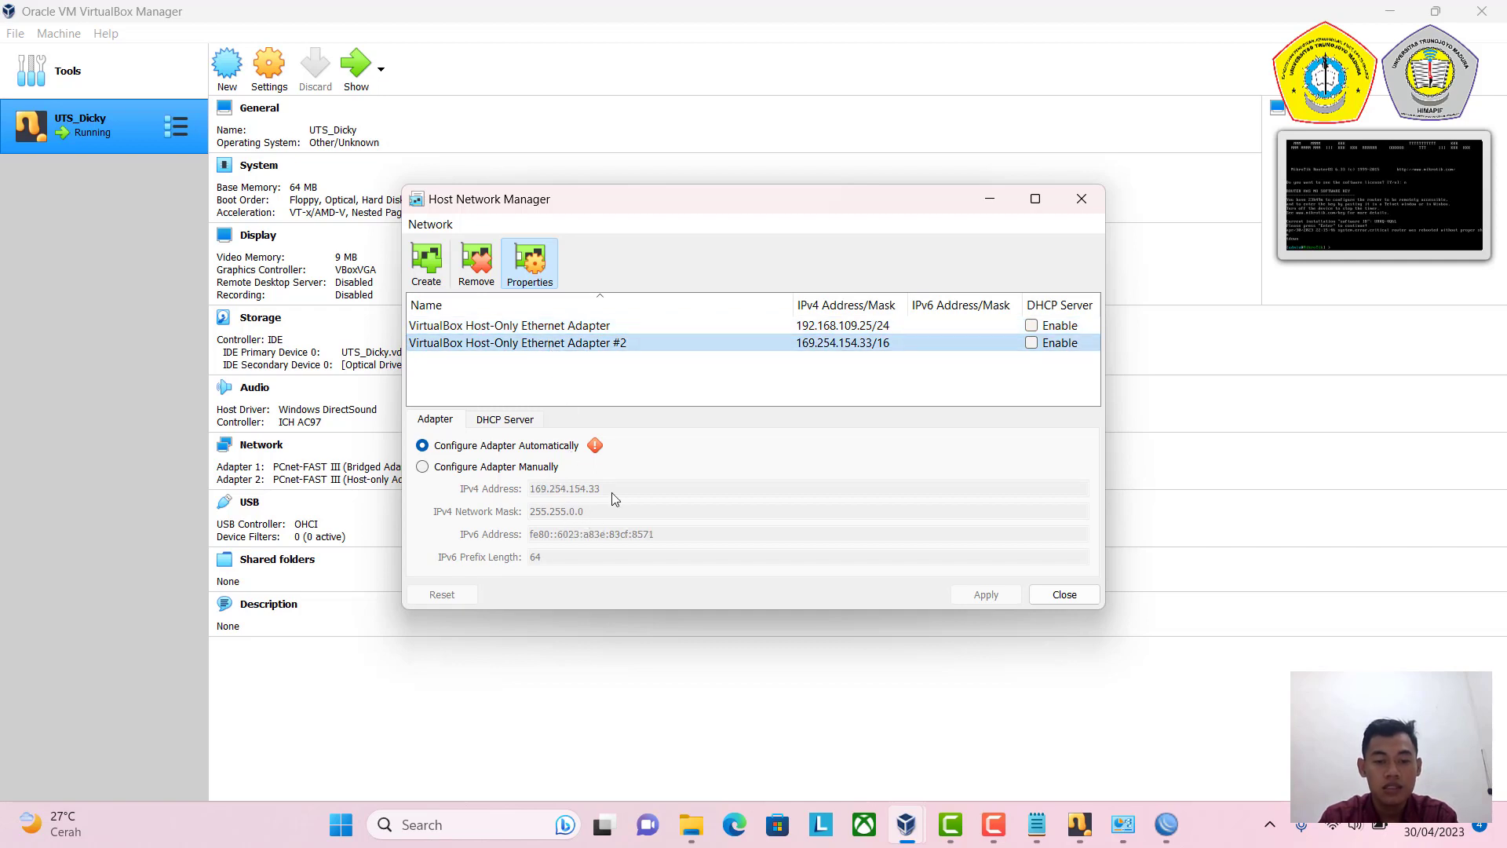
click(542, 326)
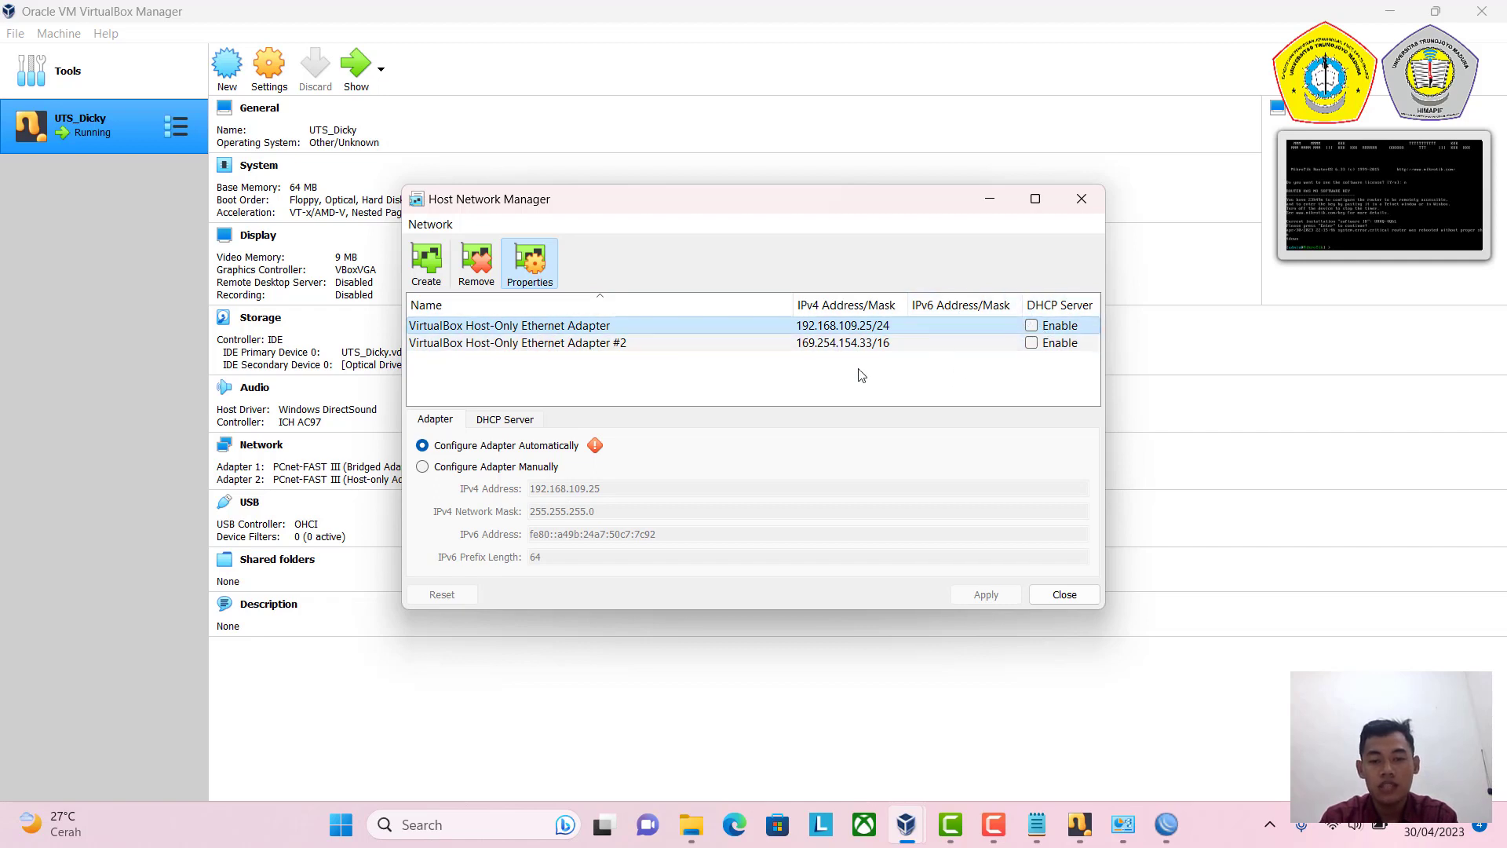
Compare the DHCP server settings of the two host-only adapters and close the Host Network Manager without changes.
click(506, 420)
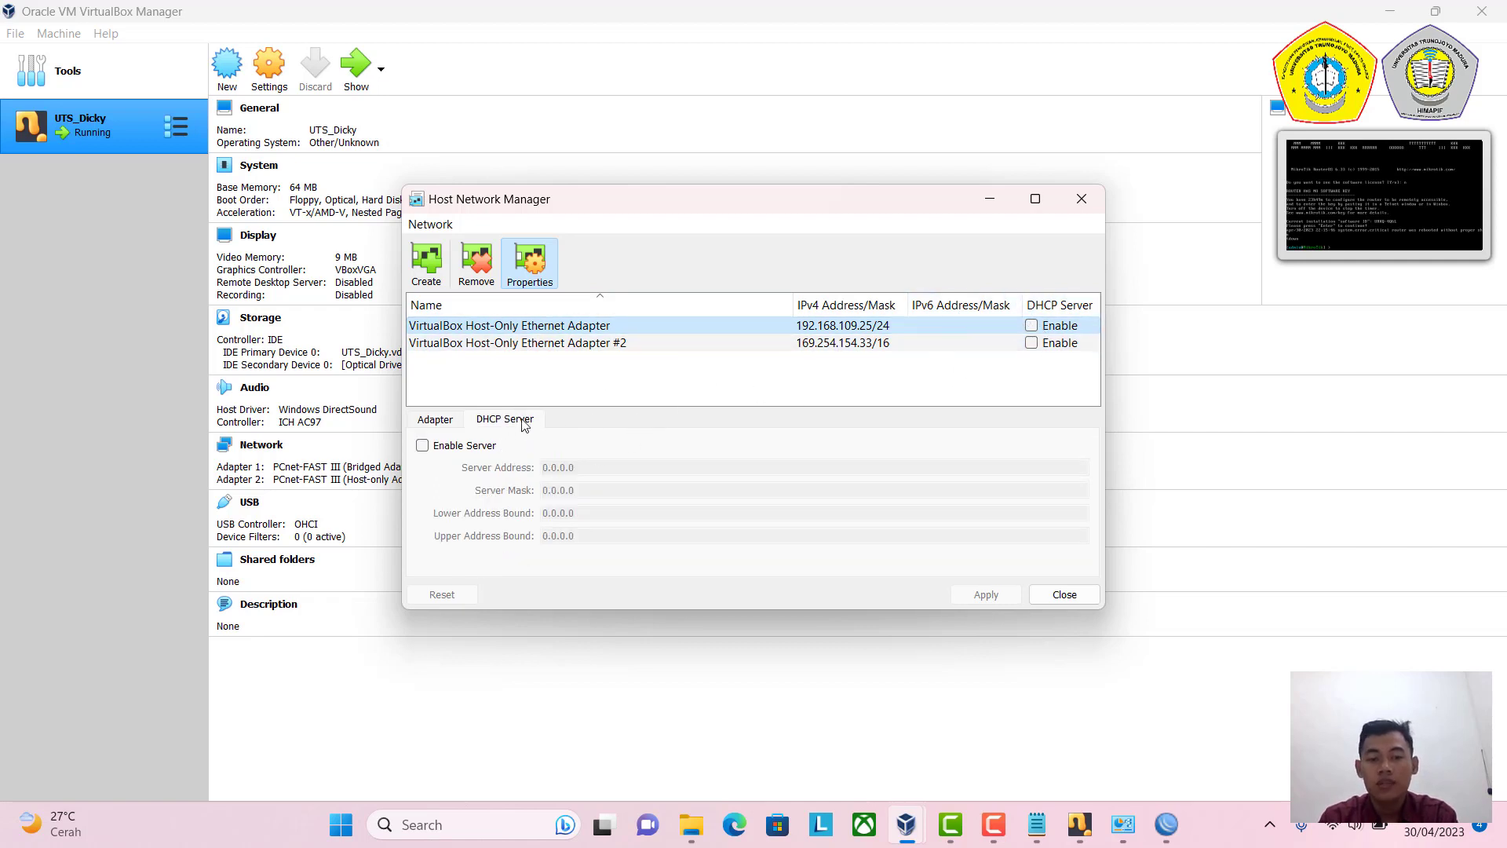
click(998, 341)
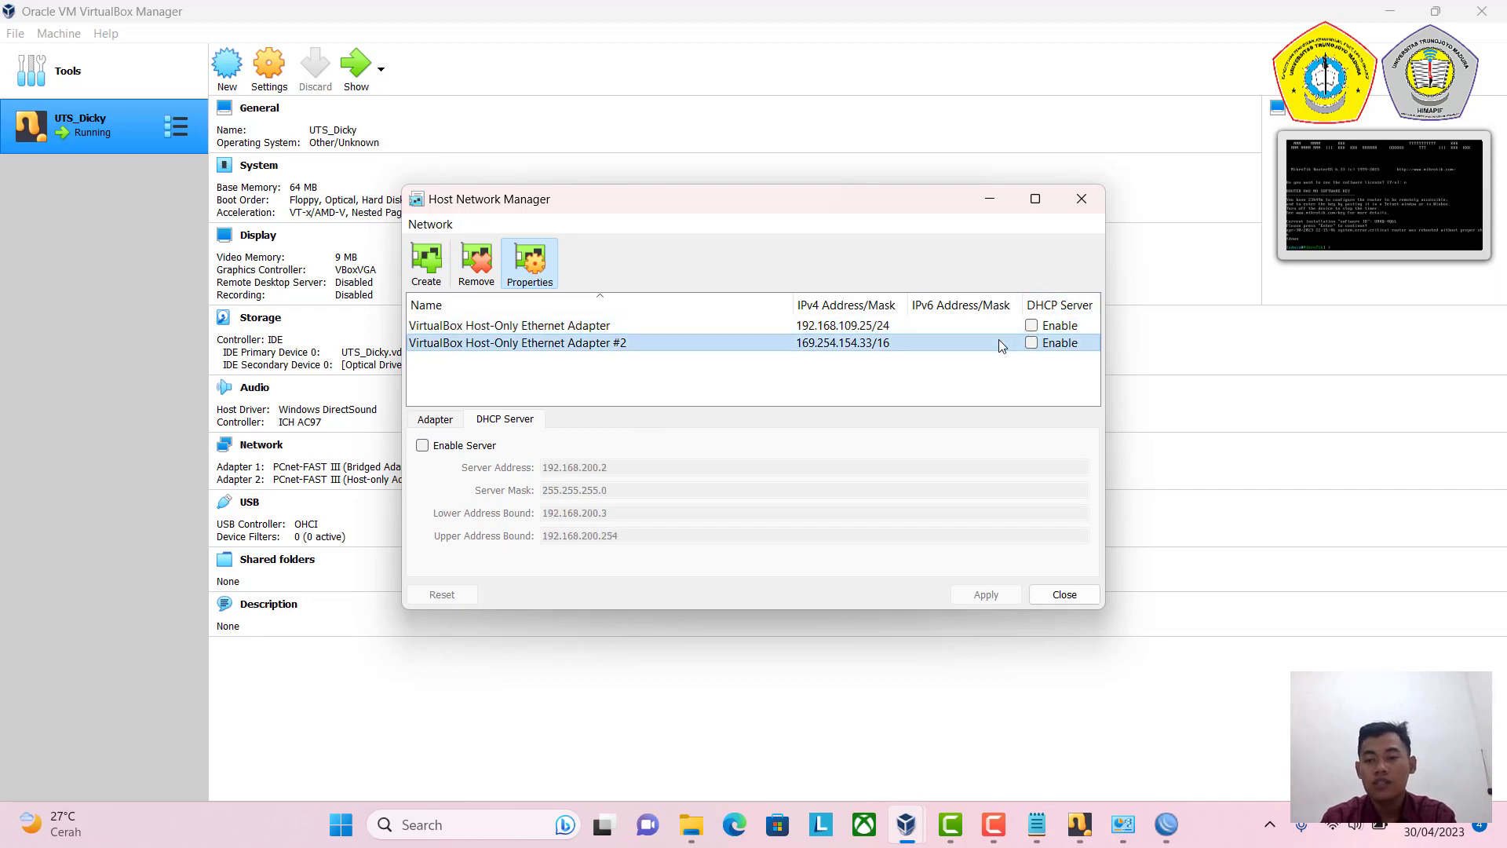
click(987, 324)
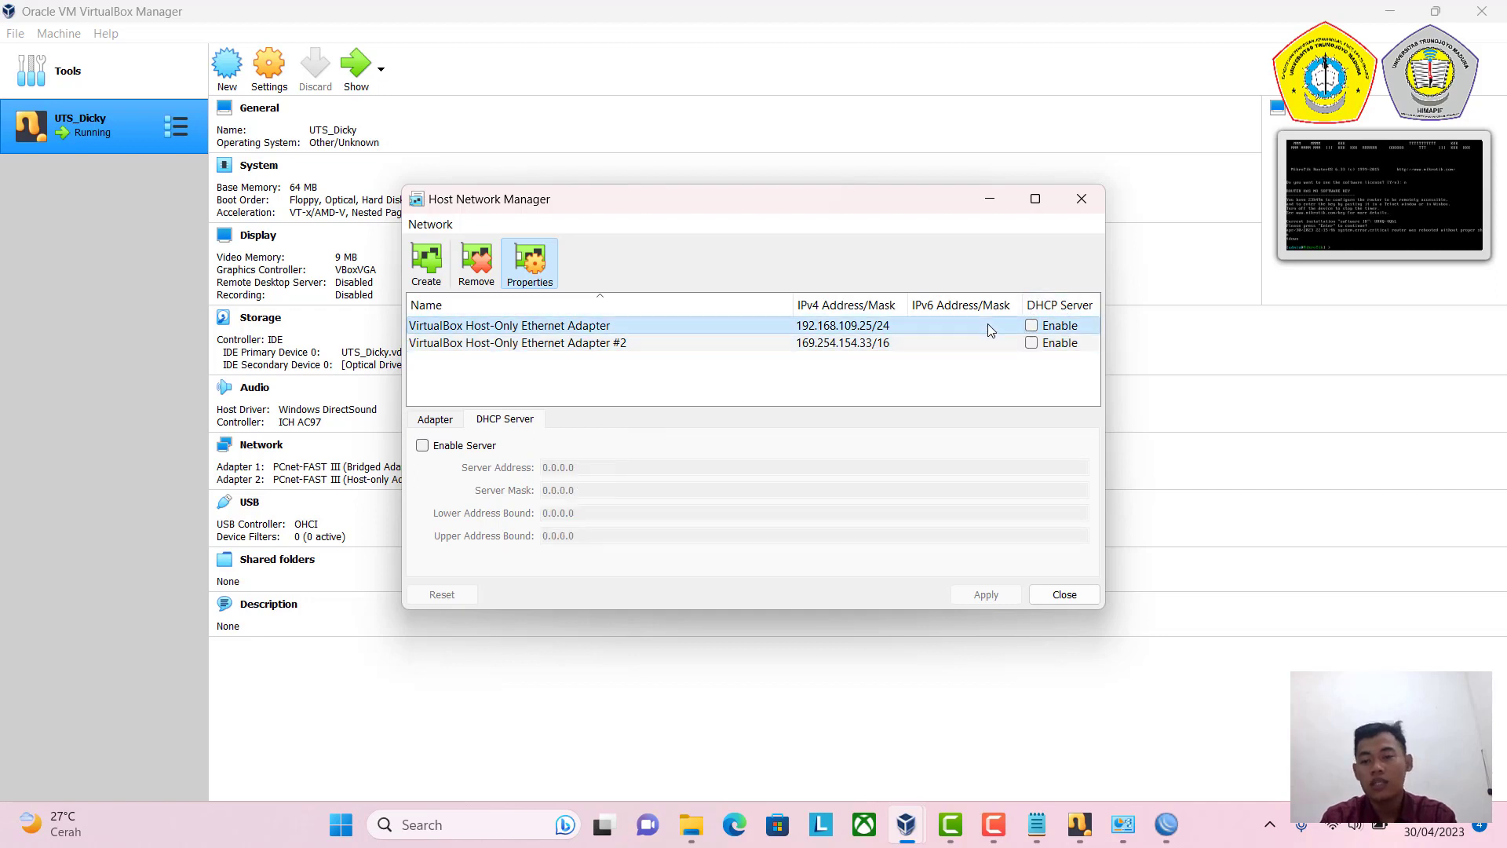
click(950, 344)
click(945, 330)
click(945, 343)
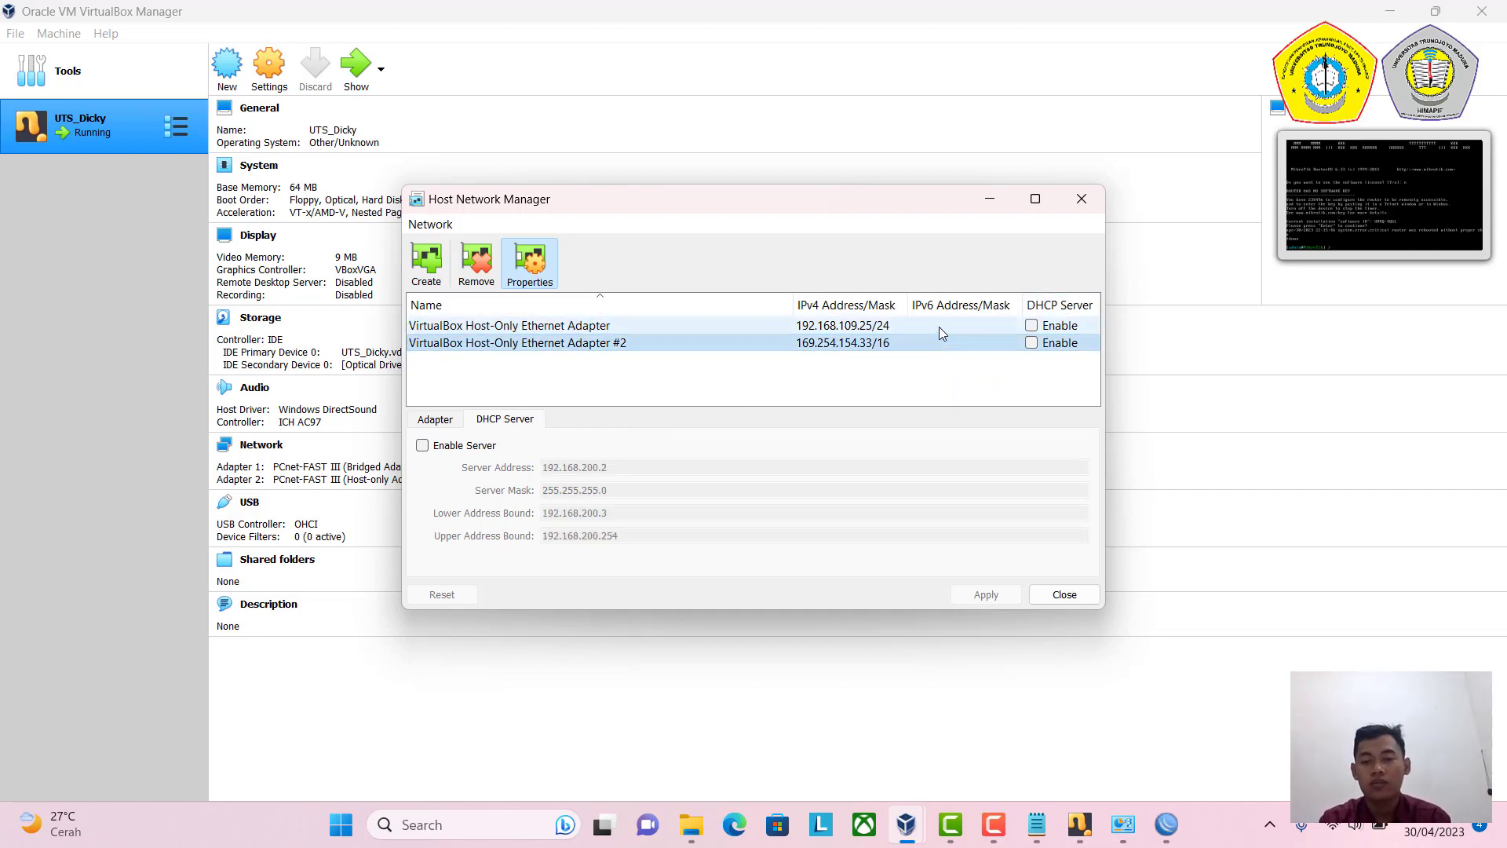
click(940, 326)
click(939, 337)
click(1063, 596)
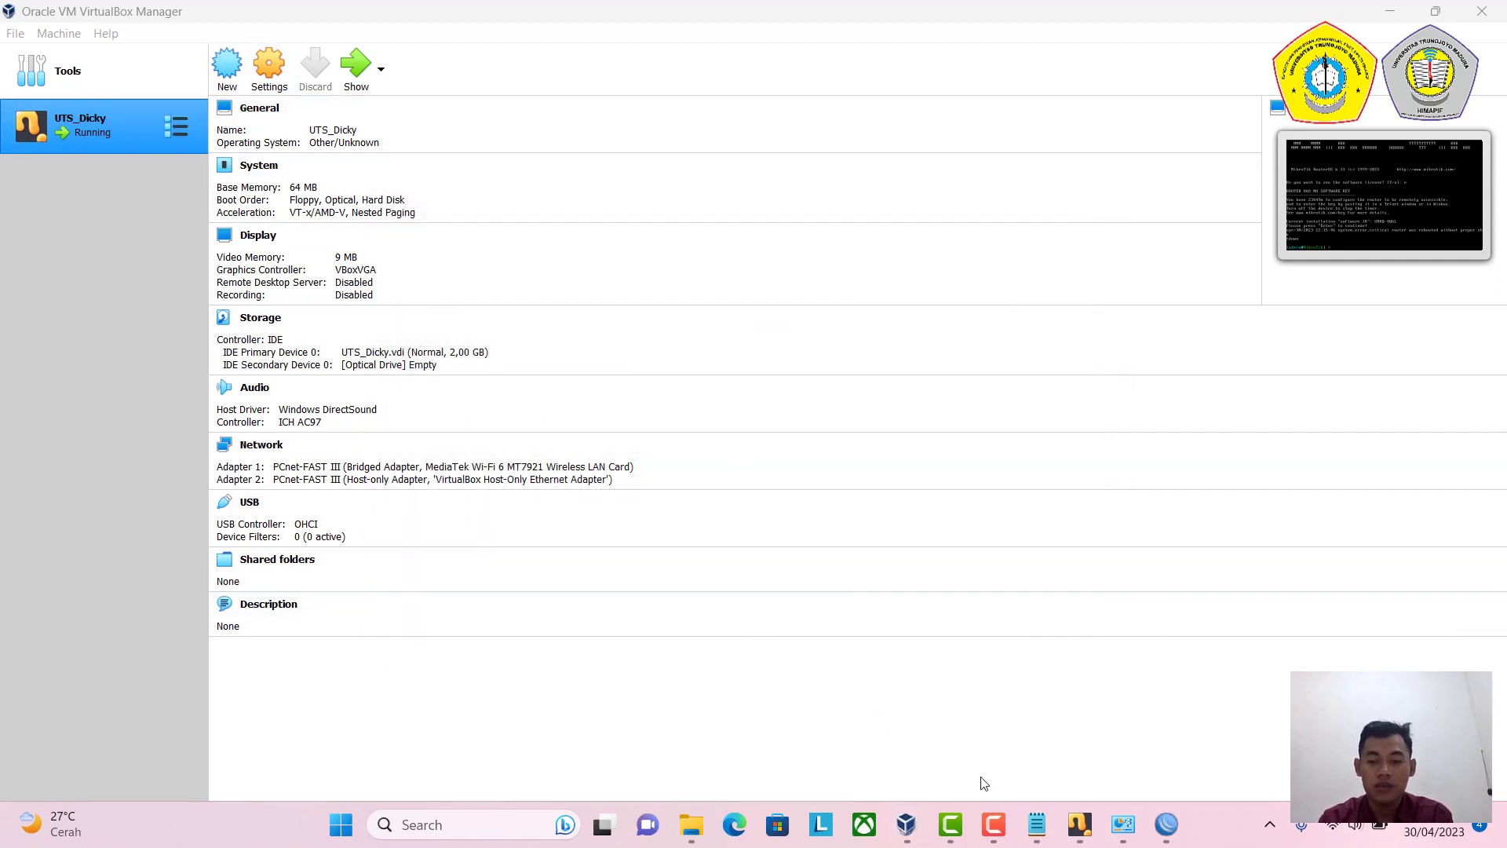
Return to WinBox, ping 192.168.109.1 from a Windows command prompt to test the router connection, and minimize the prompt.
click(1170, 830)
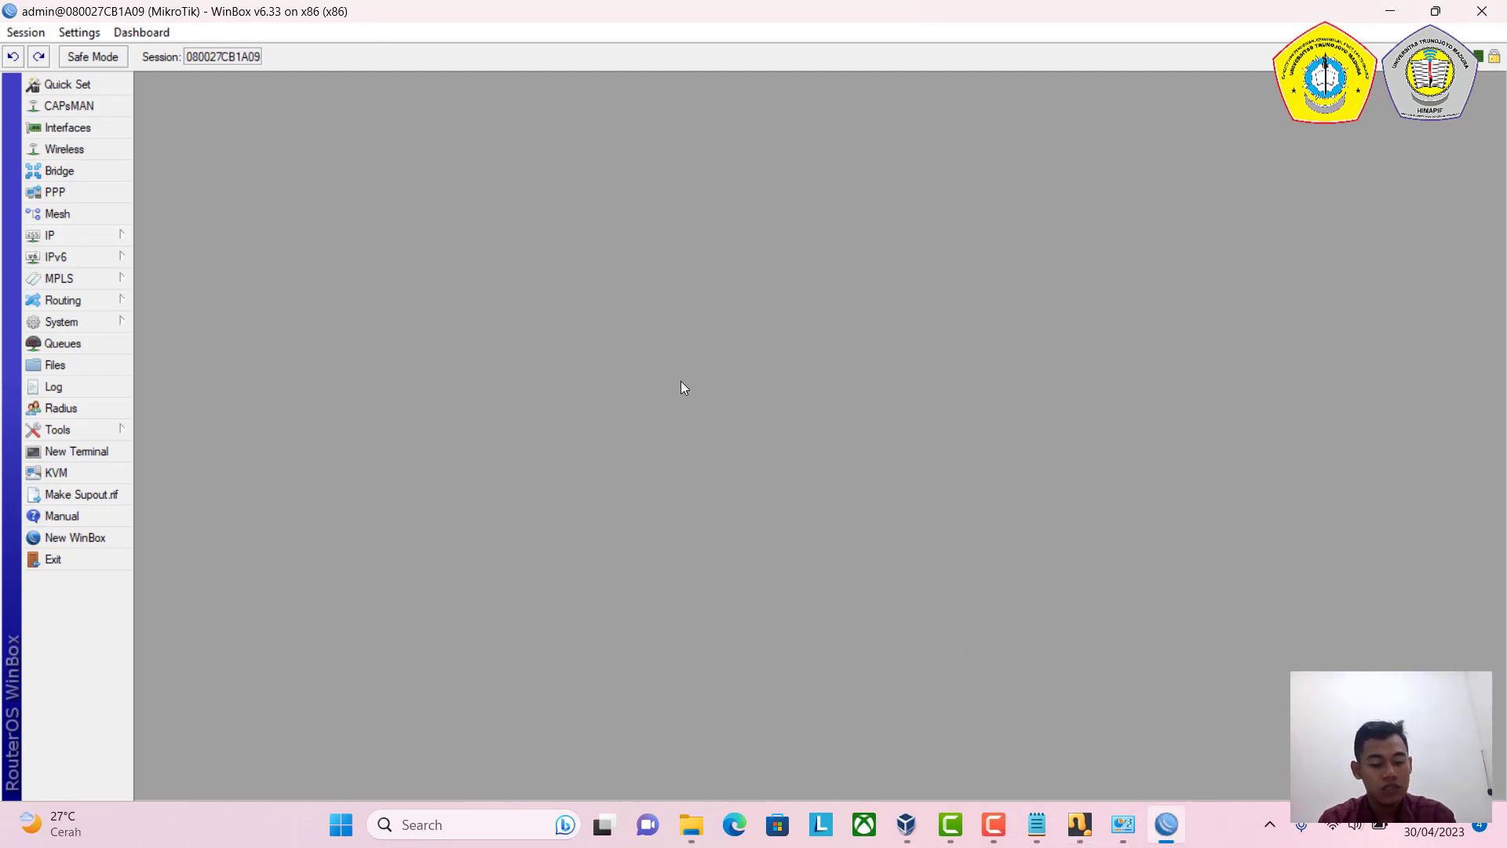
key(super+r)
key(Return)
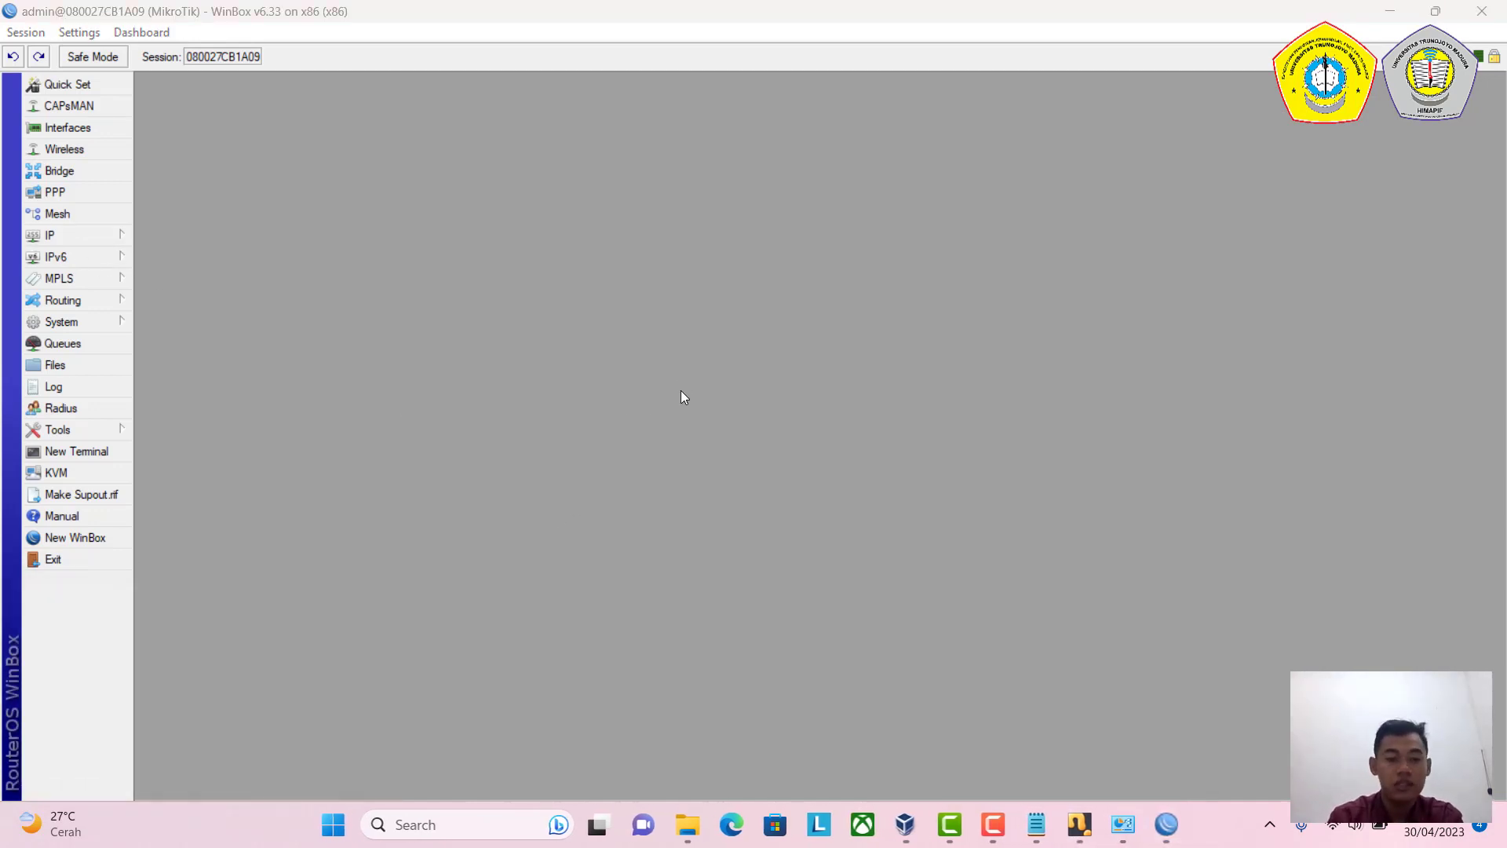
text(ping )
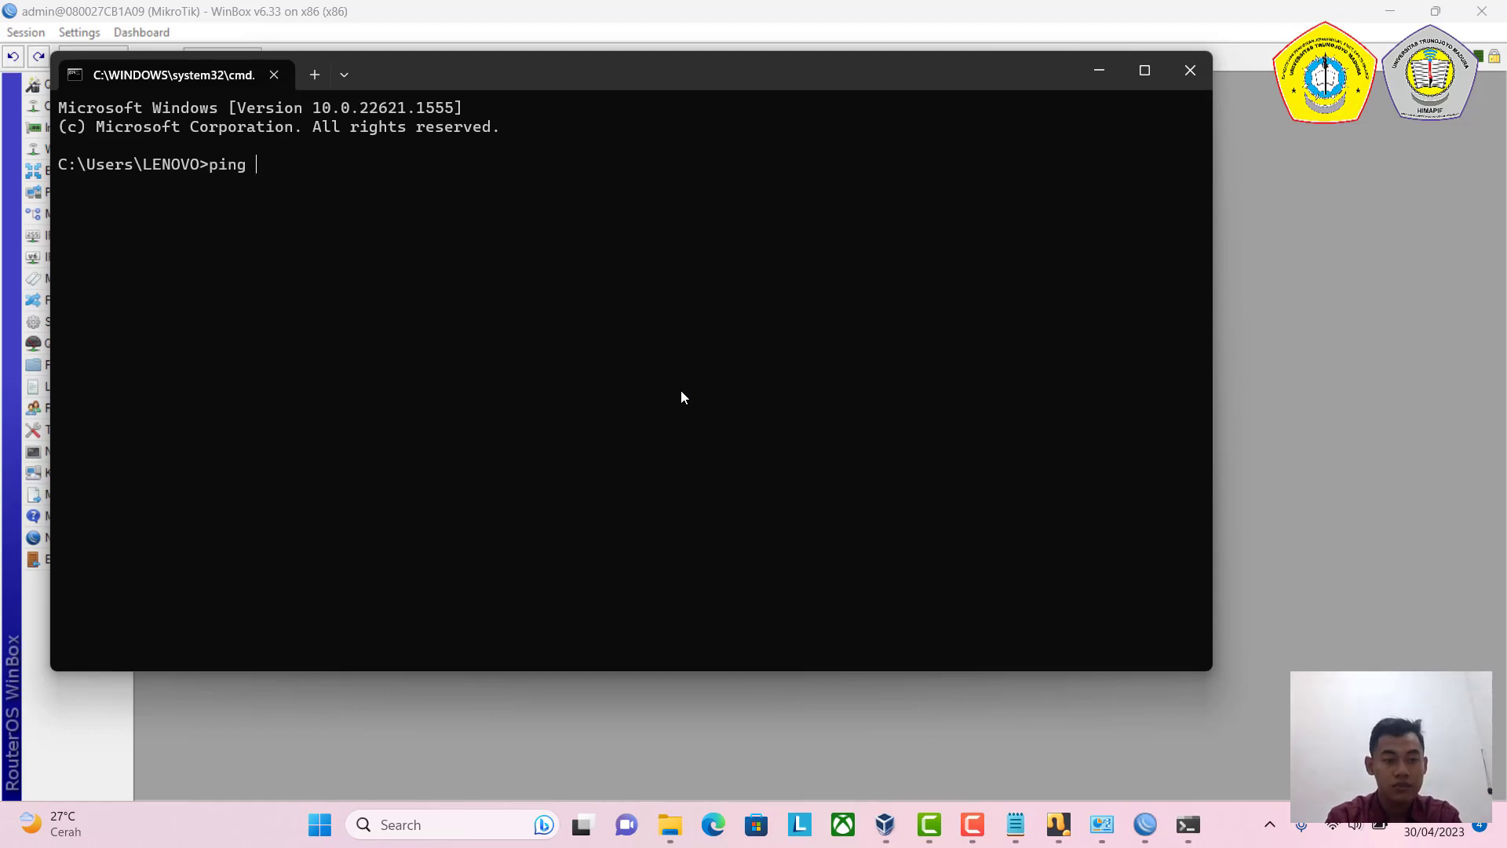
text(192.)
text(168.109)
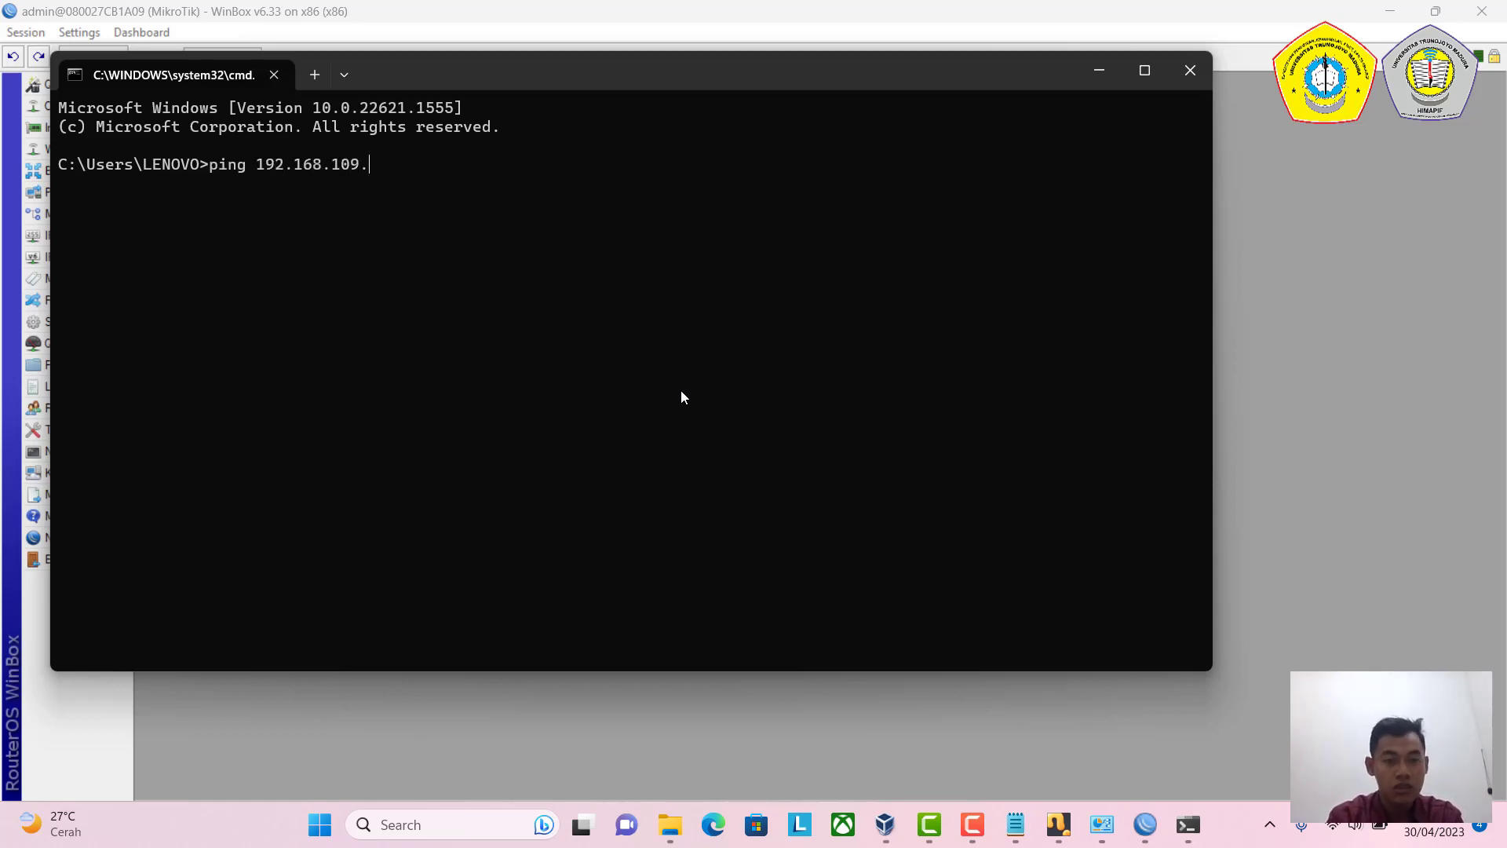
text(.1)
key(Return)
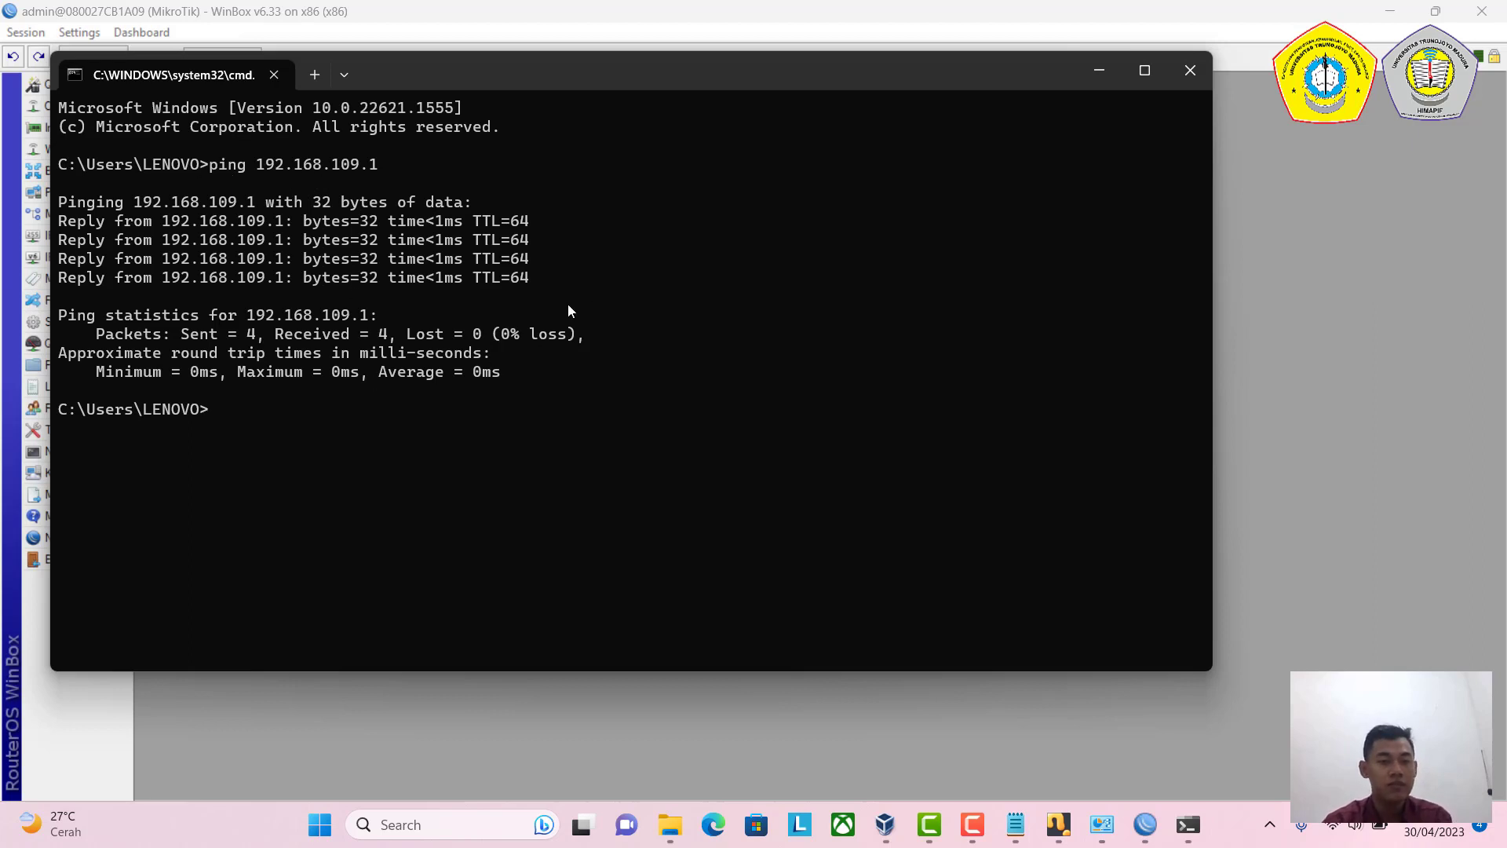
click(1088, 70)
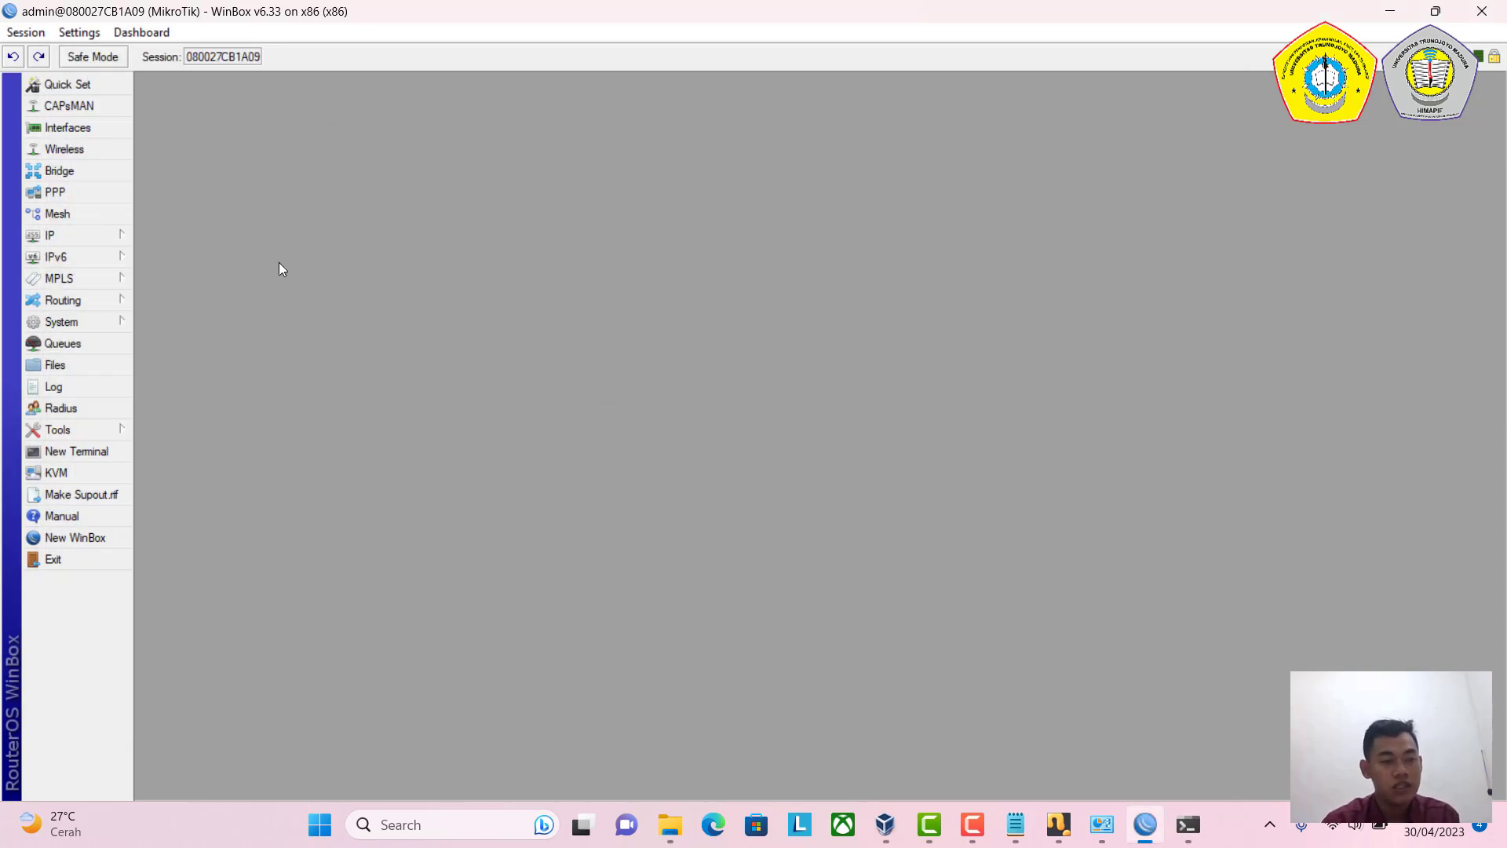
Enter 192.168.109.1 as the router's DNS server and allow remote requests in the DNS settings.
click(83, 234)
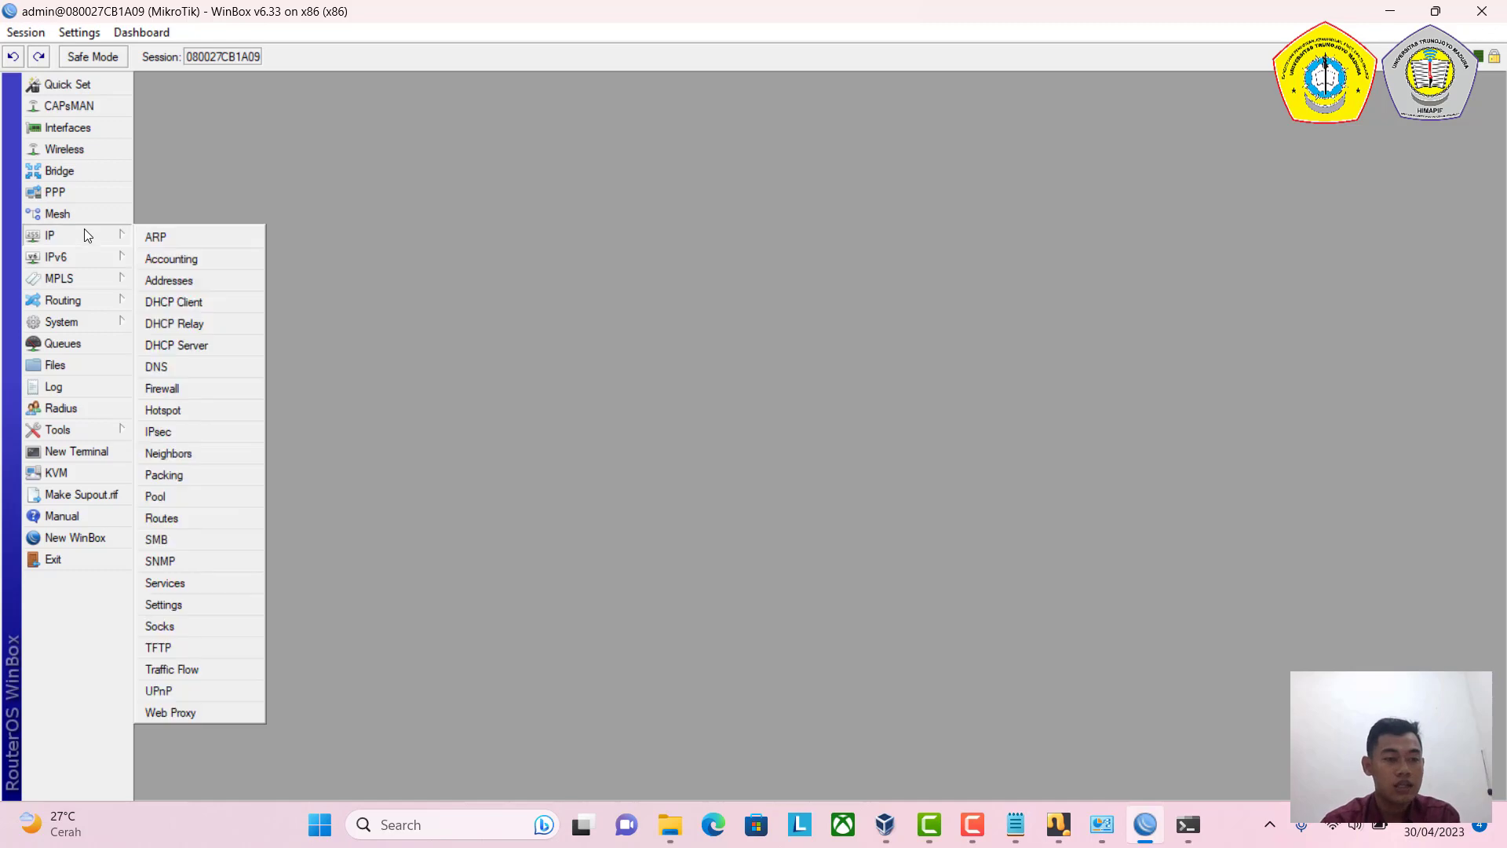
click(188, 367)
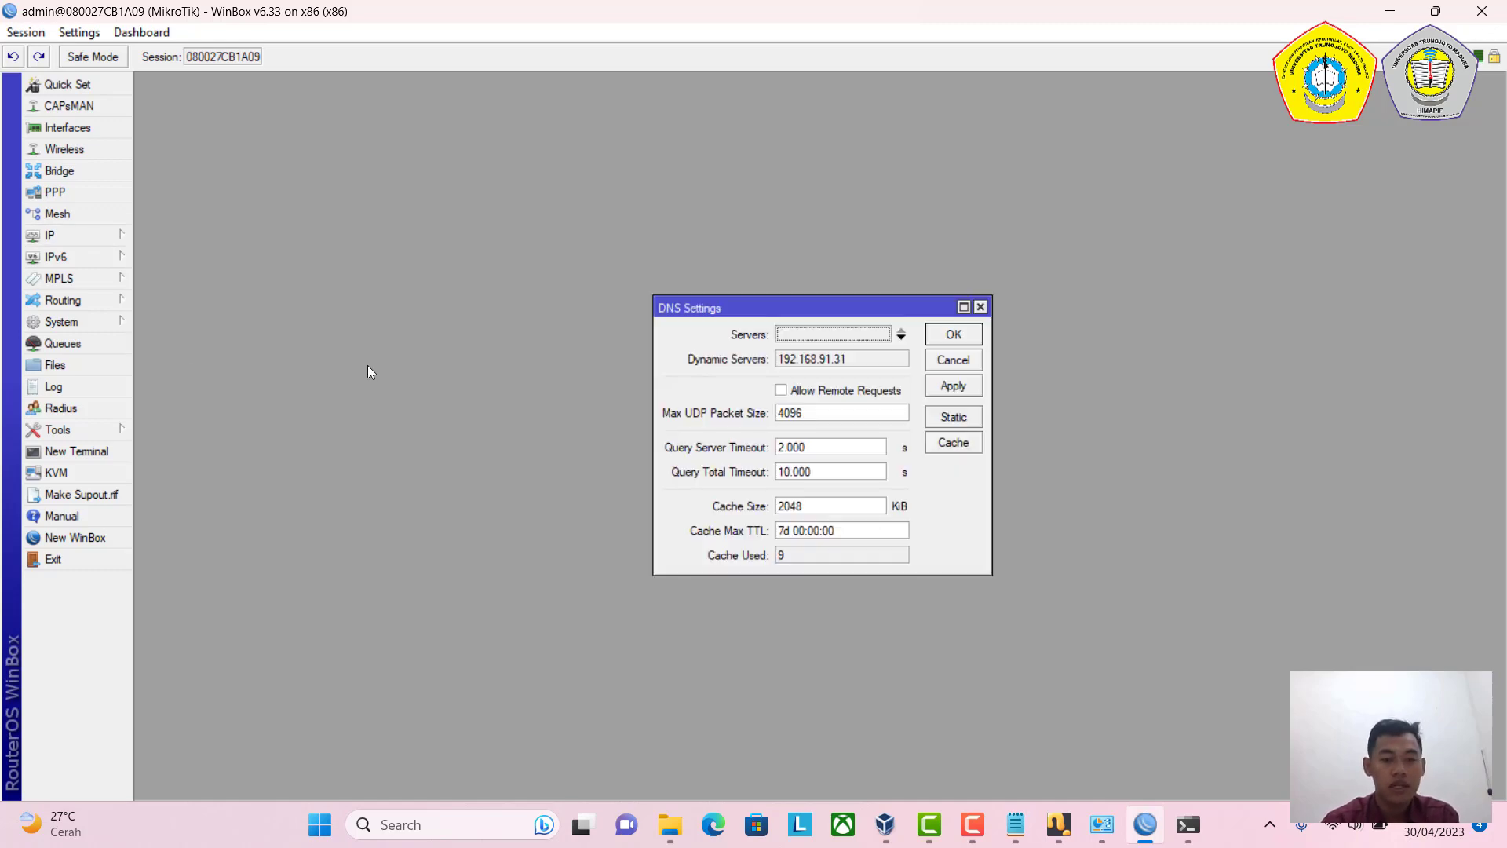
click(818, 334)
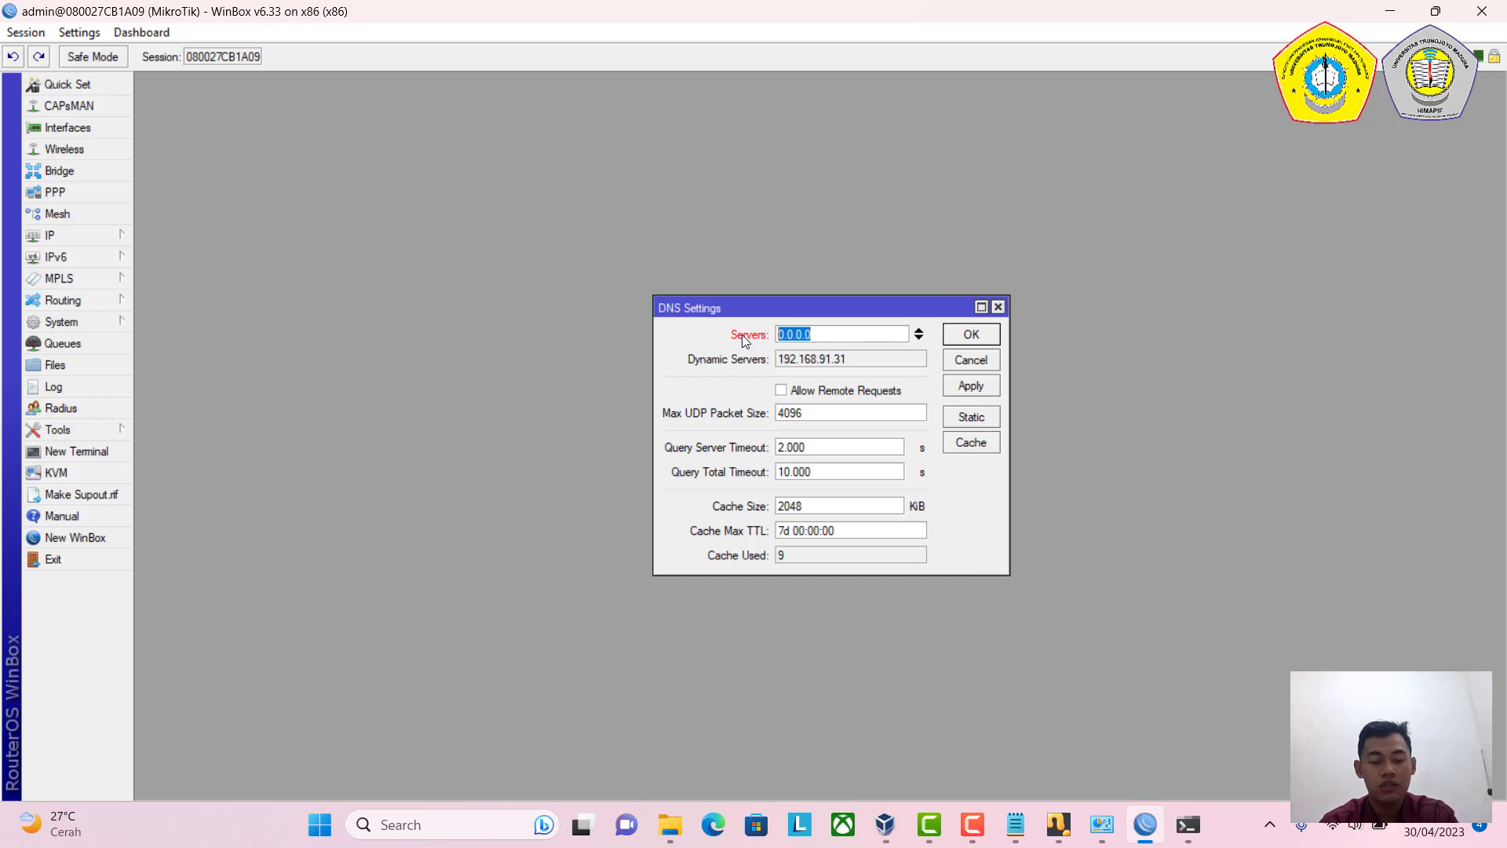
text(192.1)
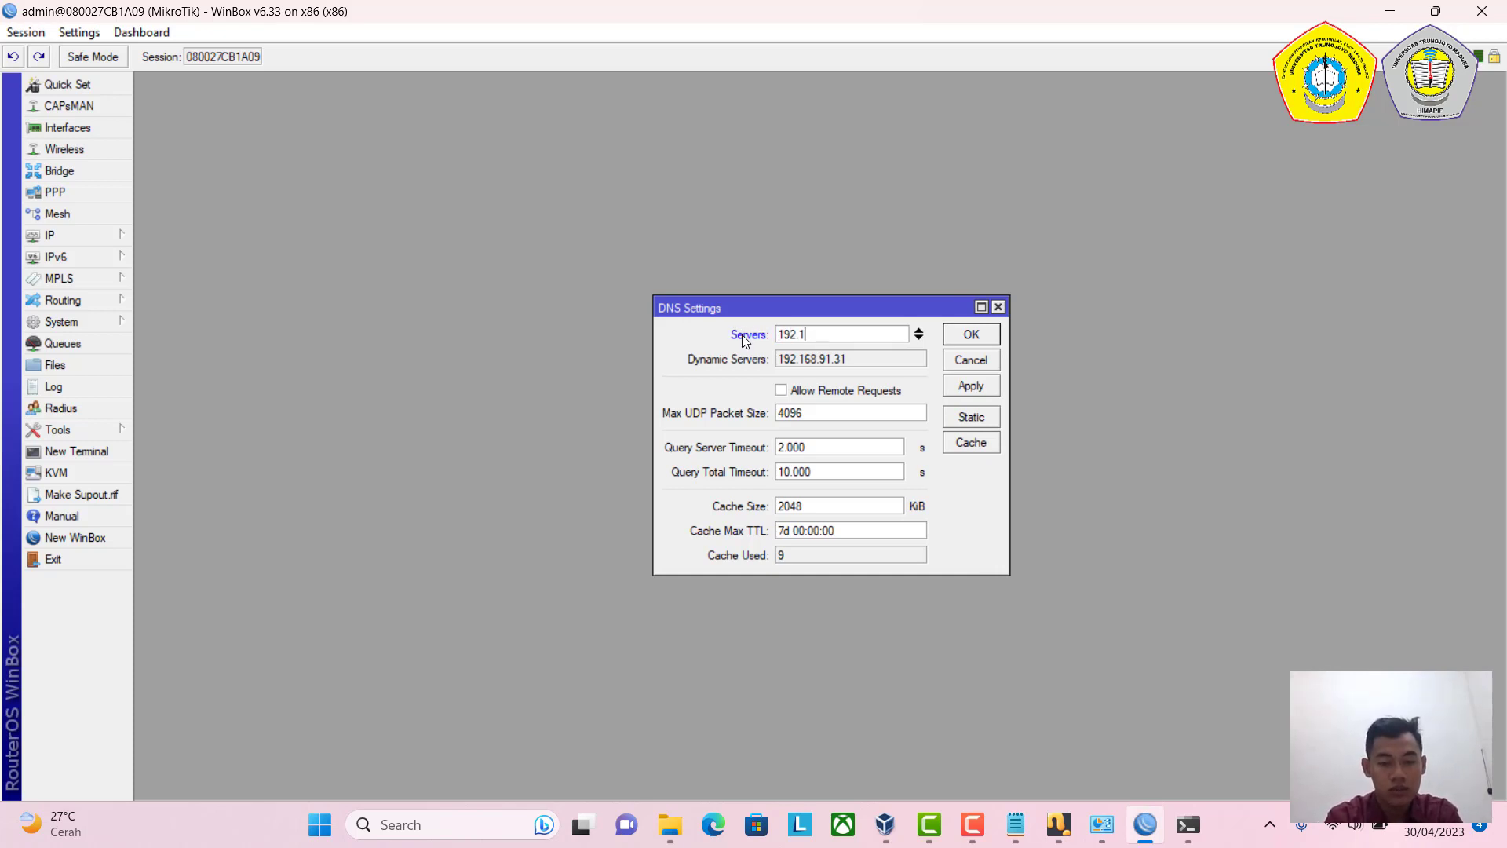
text(68.1)
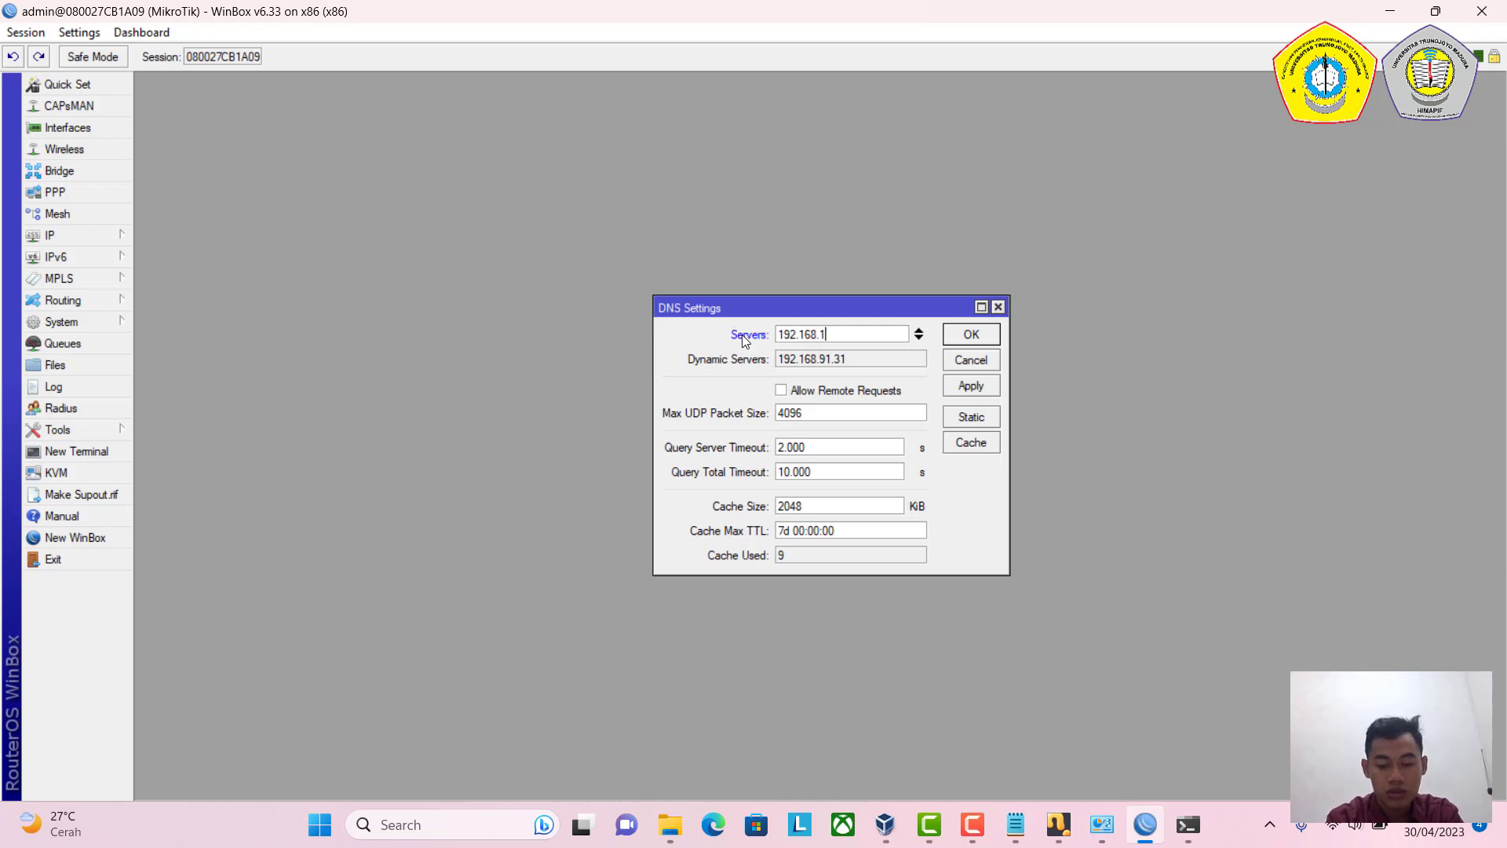
text(09.1)
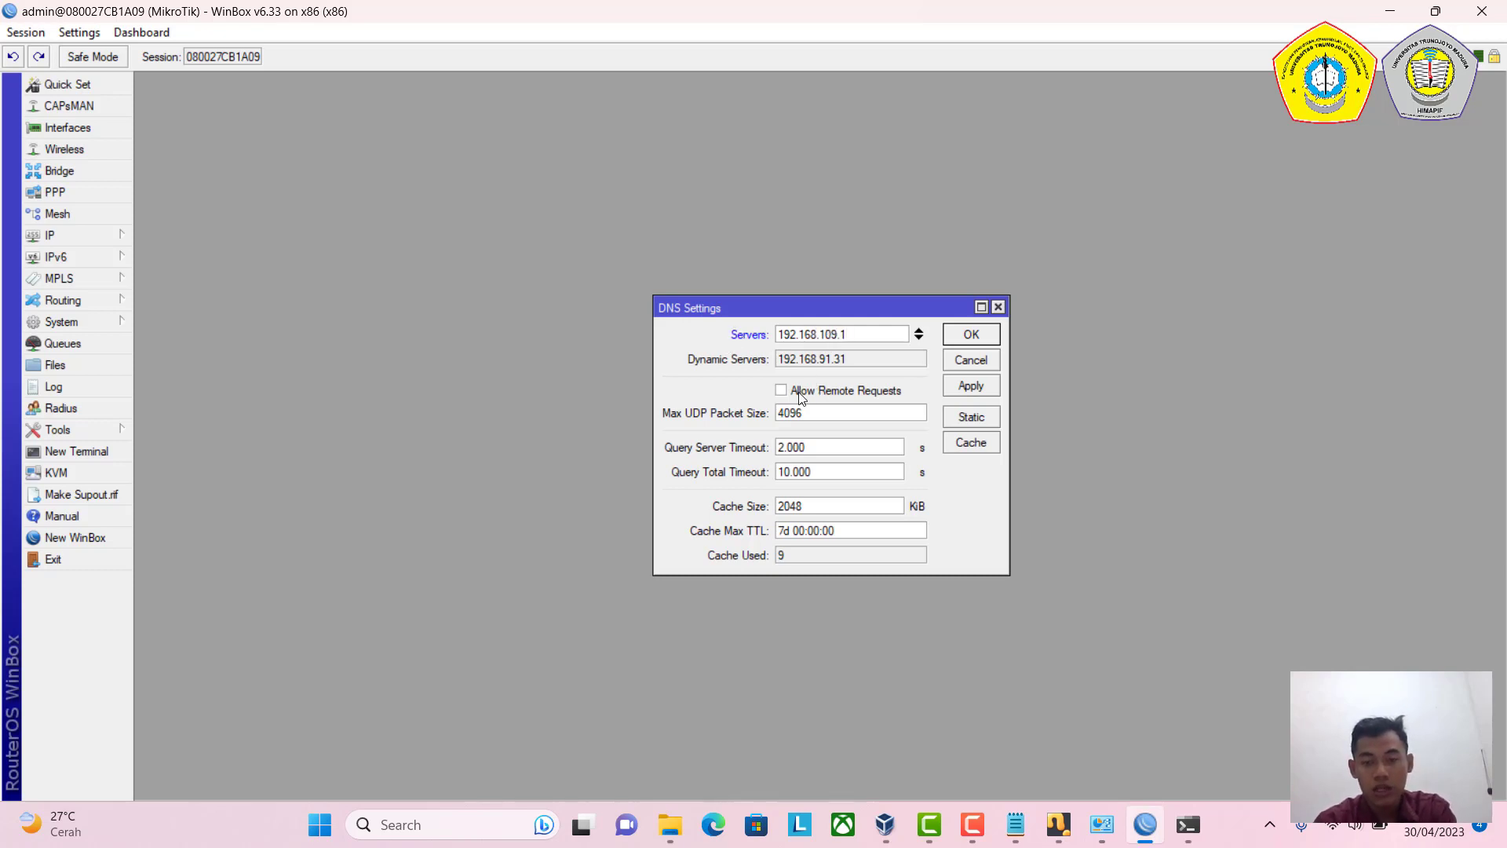
click(801, 394)
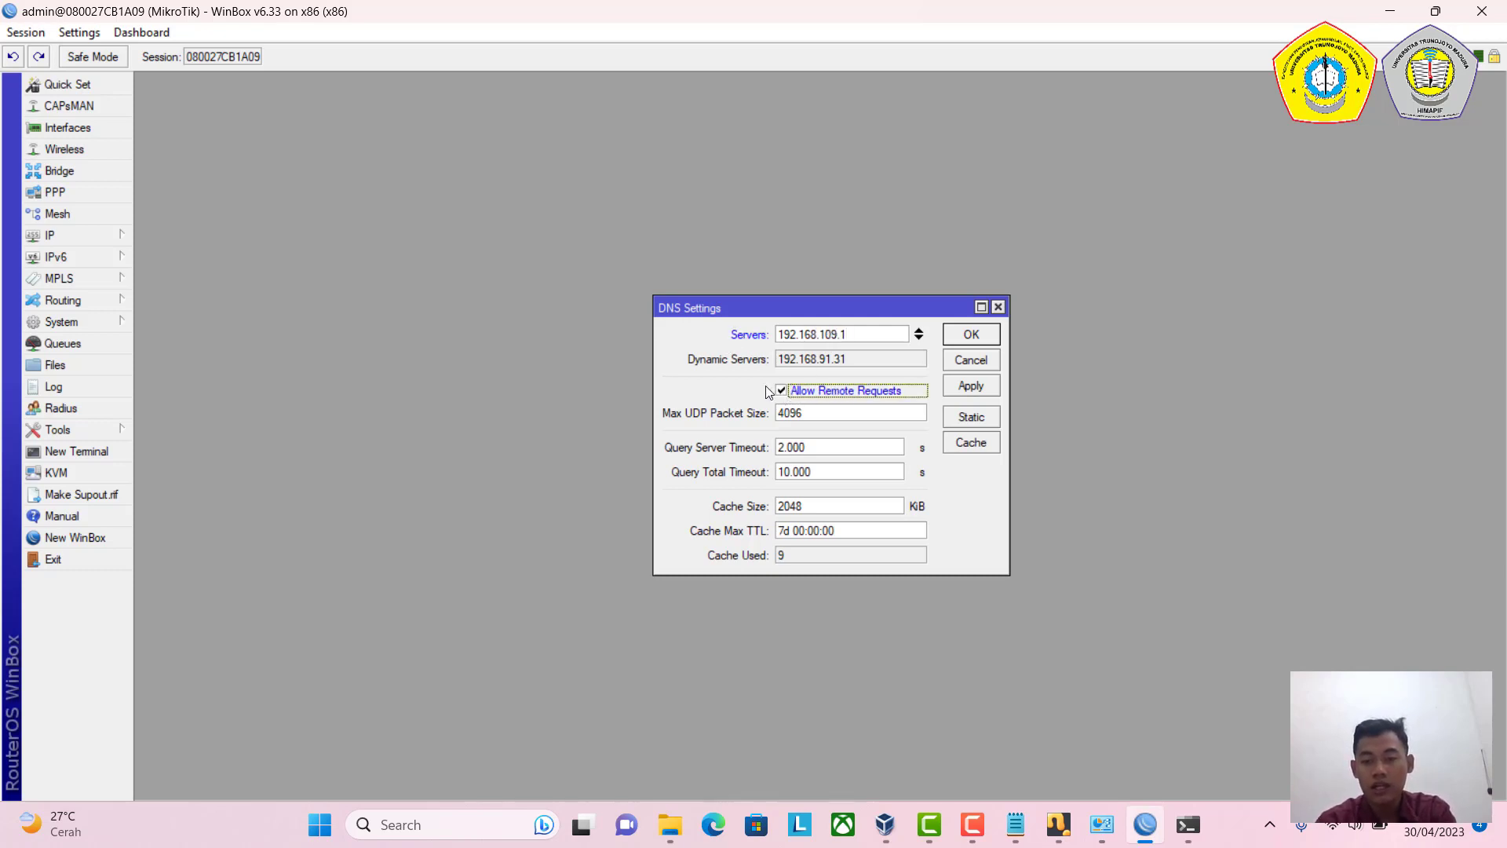
Add a static DNS entry that maps the personal .com domain name to the address 192.168.109.1.
click(971, 417)
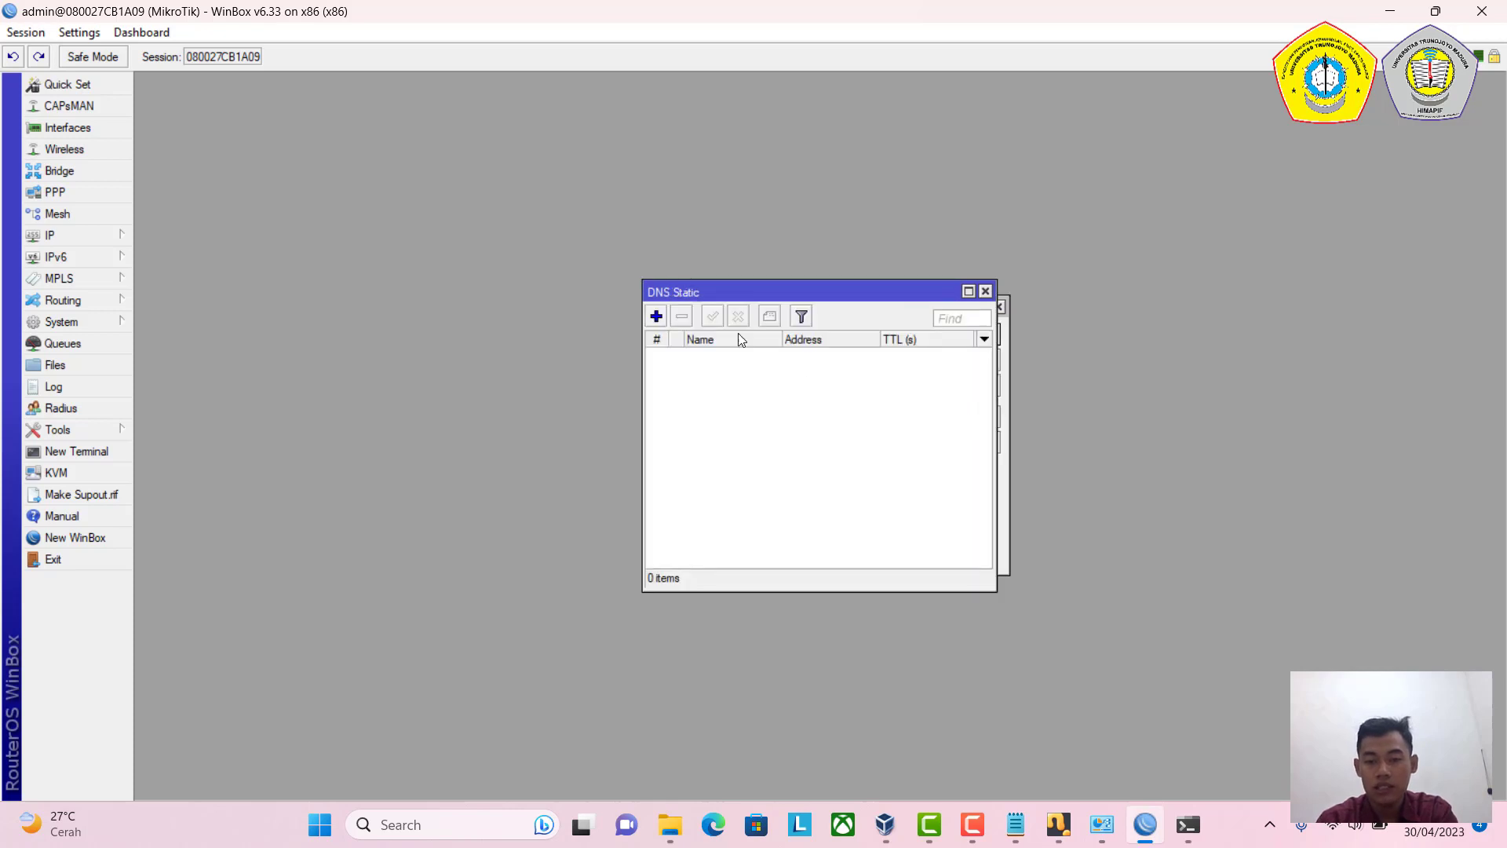
click(658, 317)
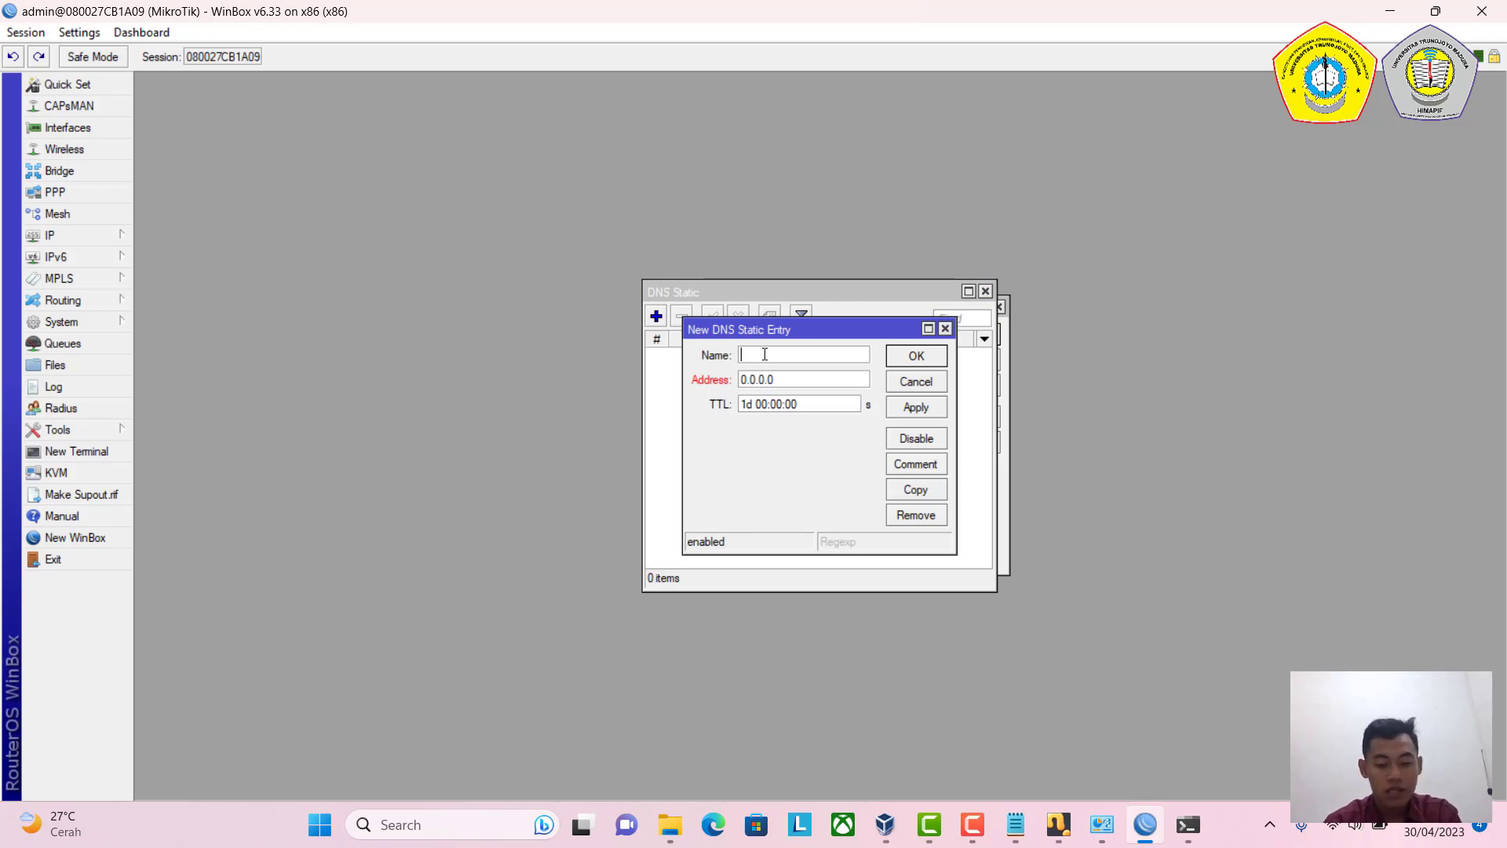
text(dicky)
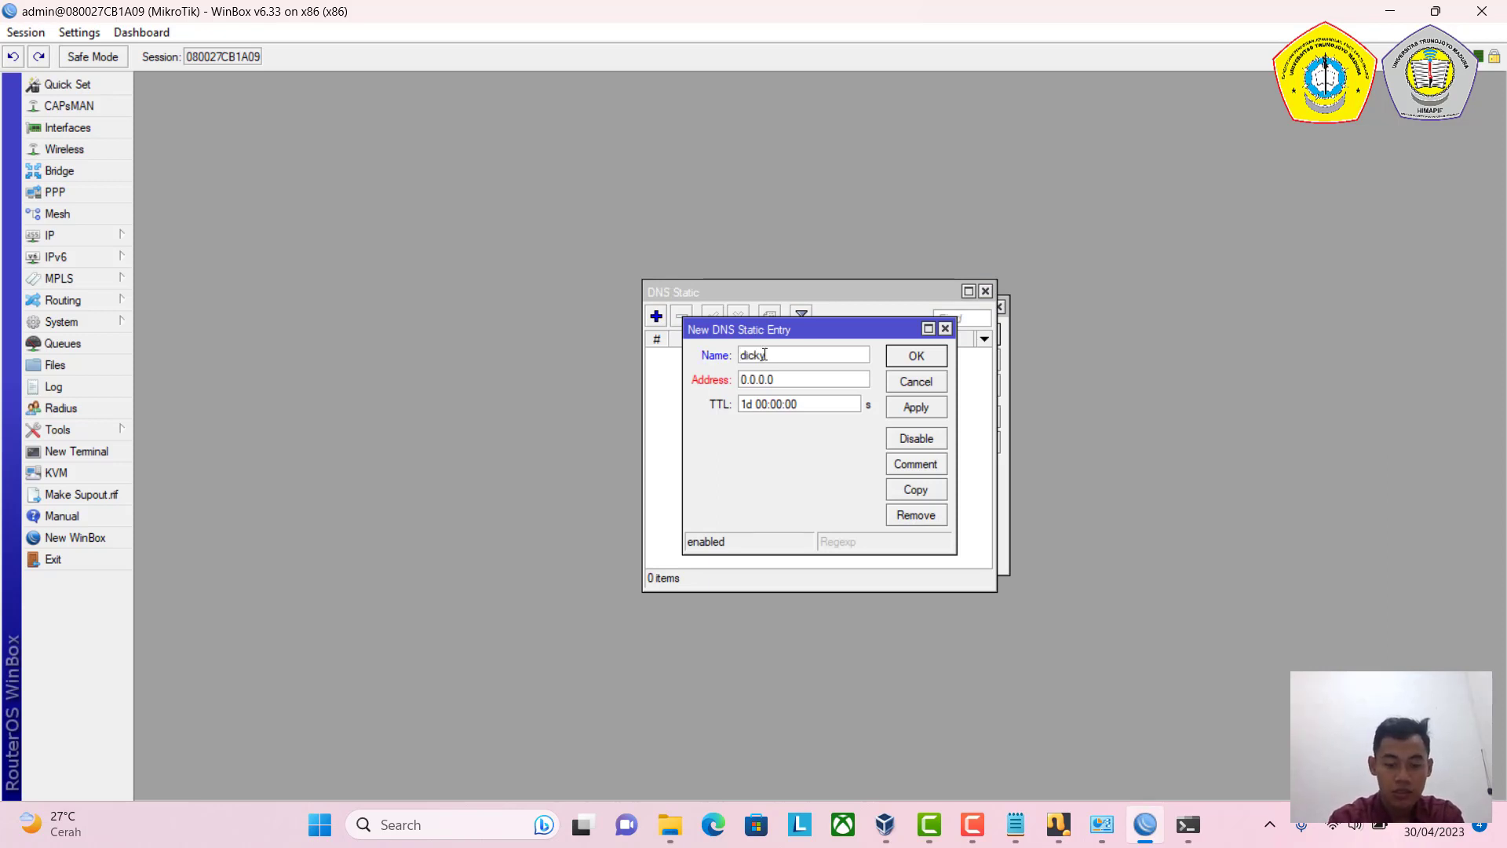
text(109.c)
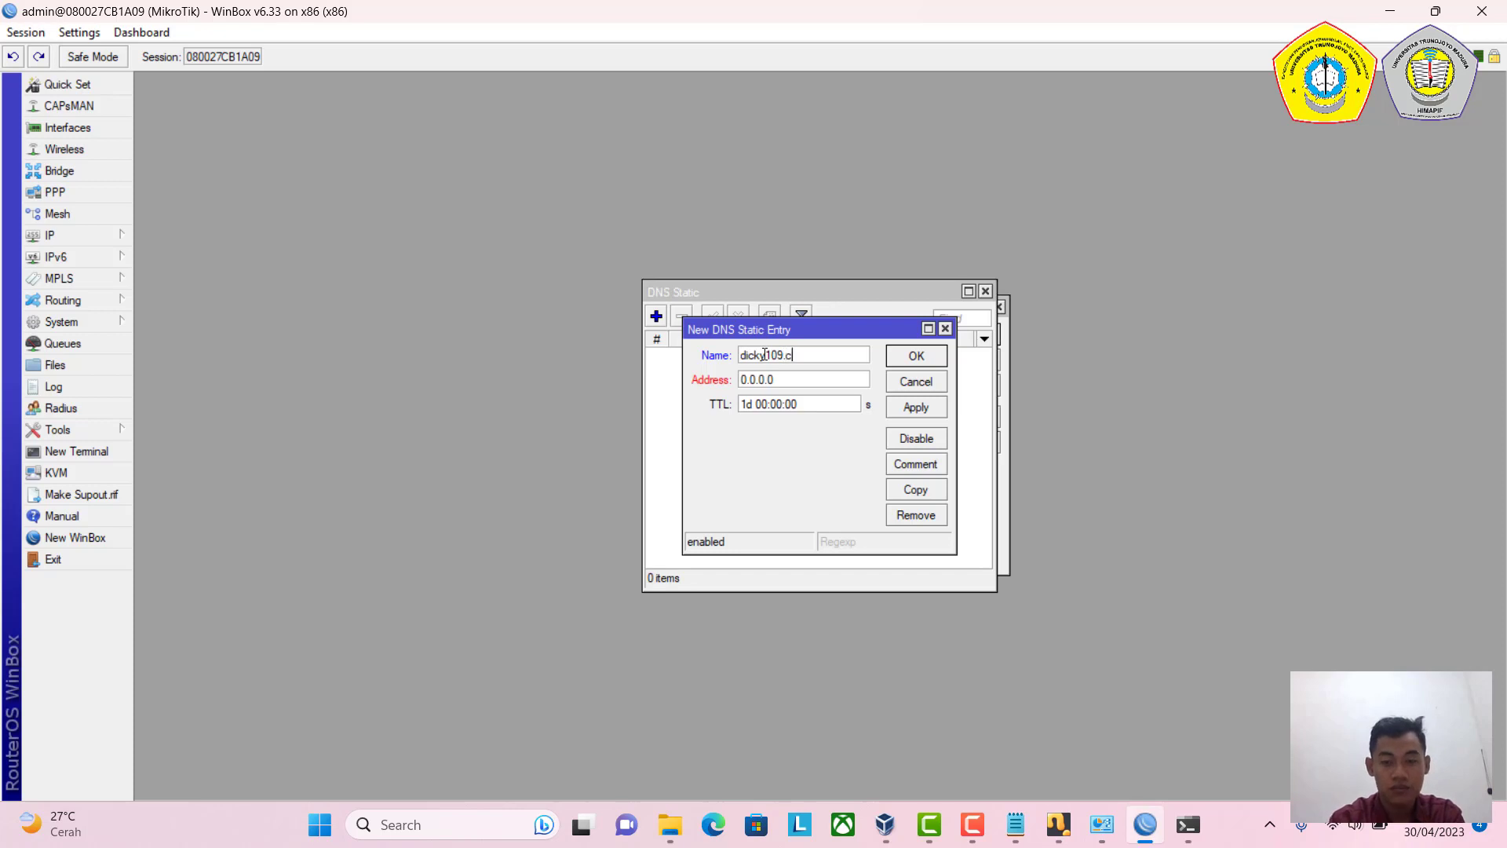
text(om)
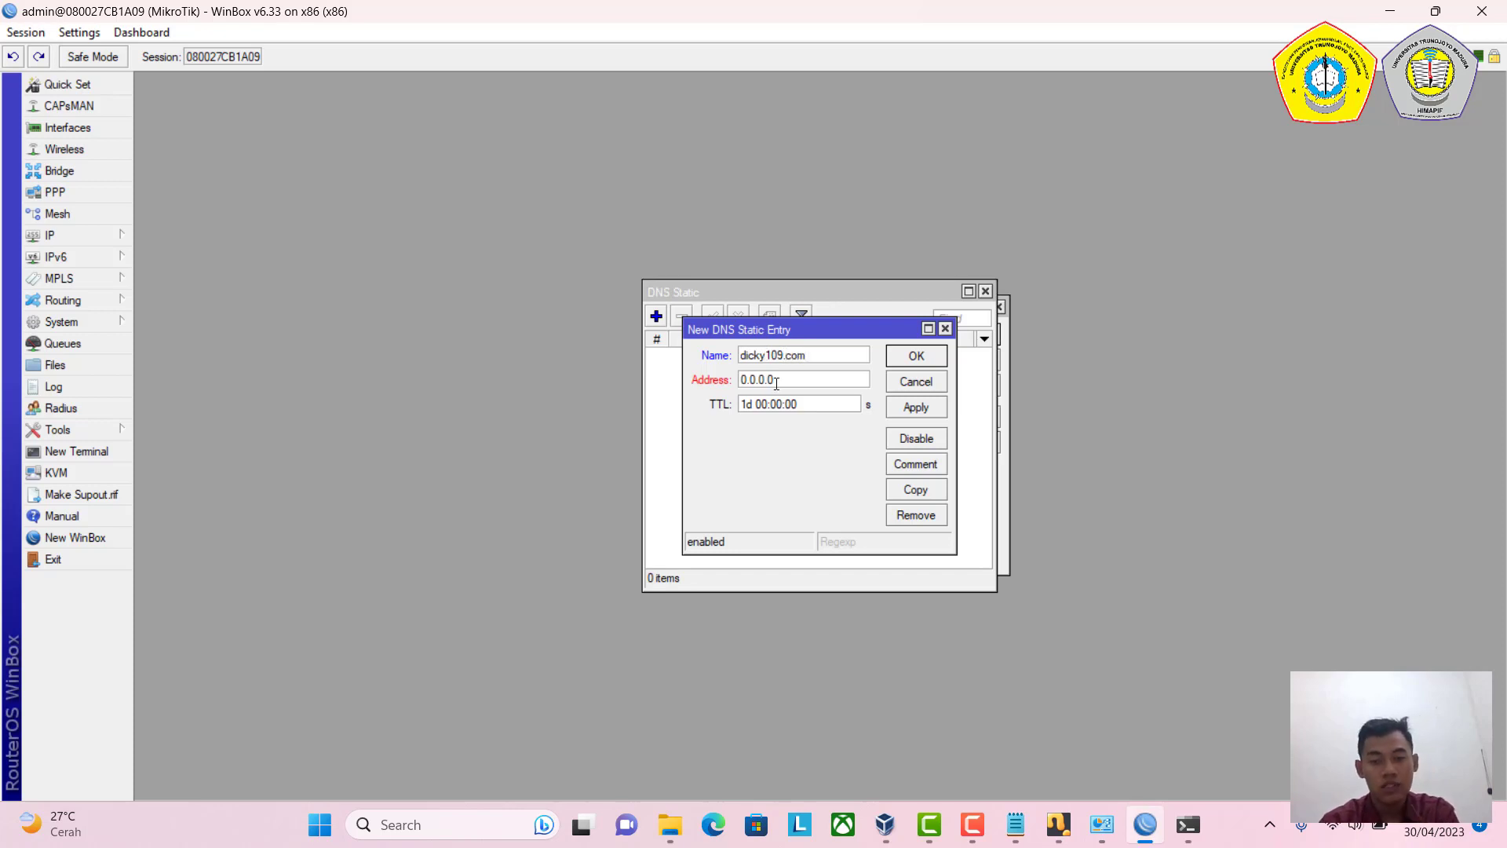
key(Tab)
text(1)
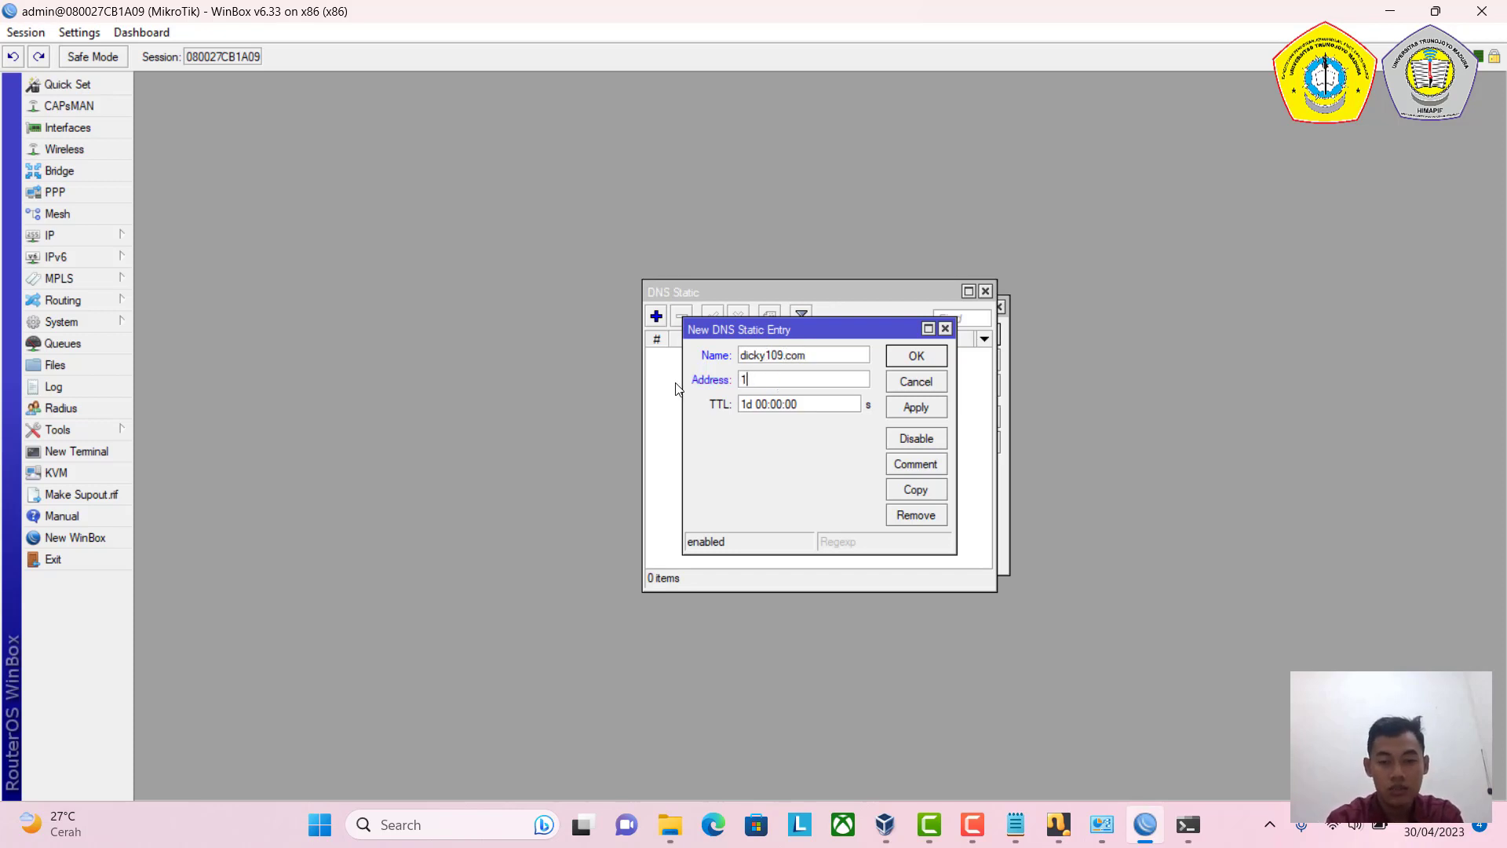
text(92.168)
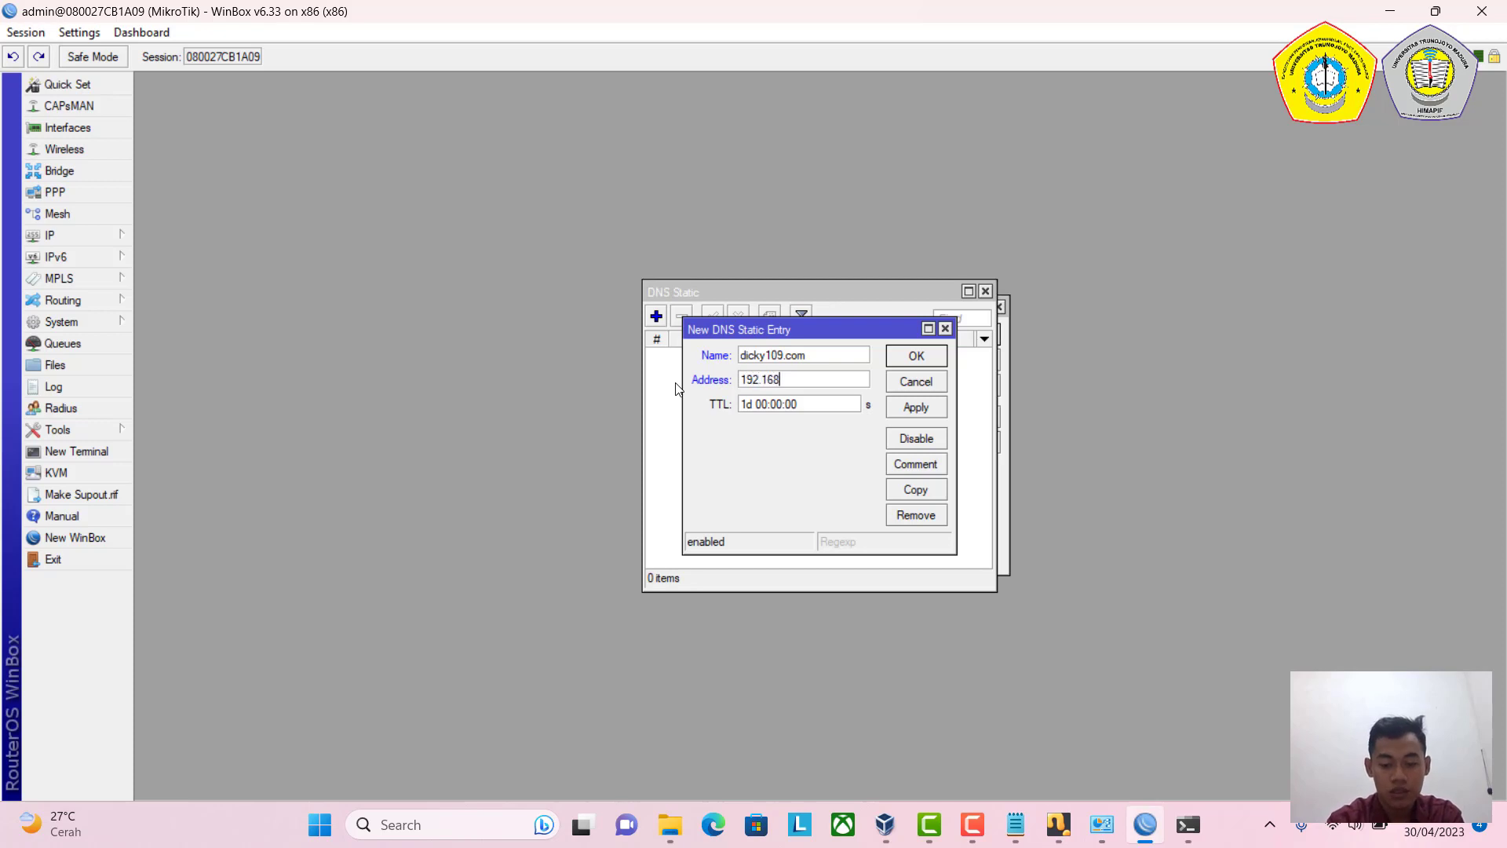
text(.109.1)
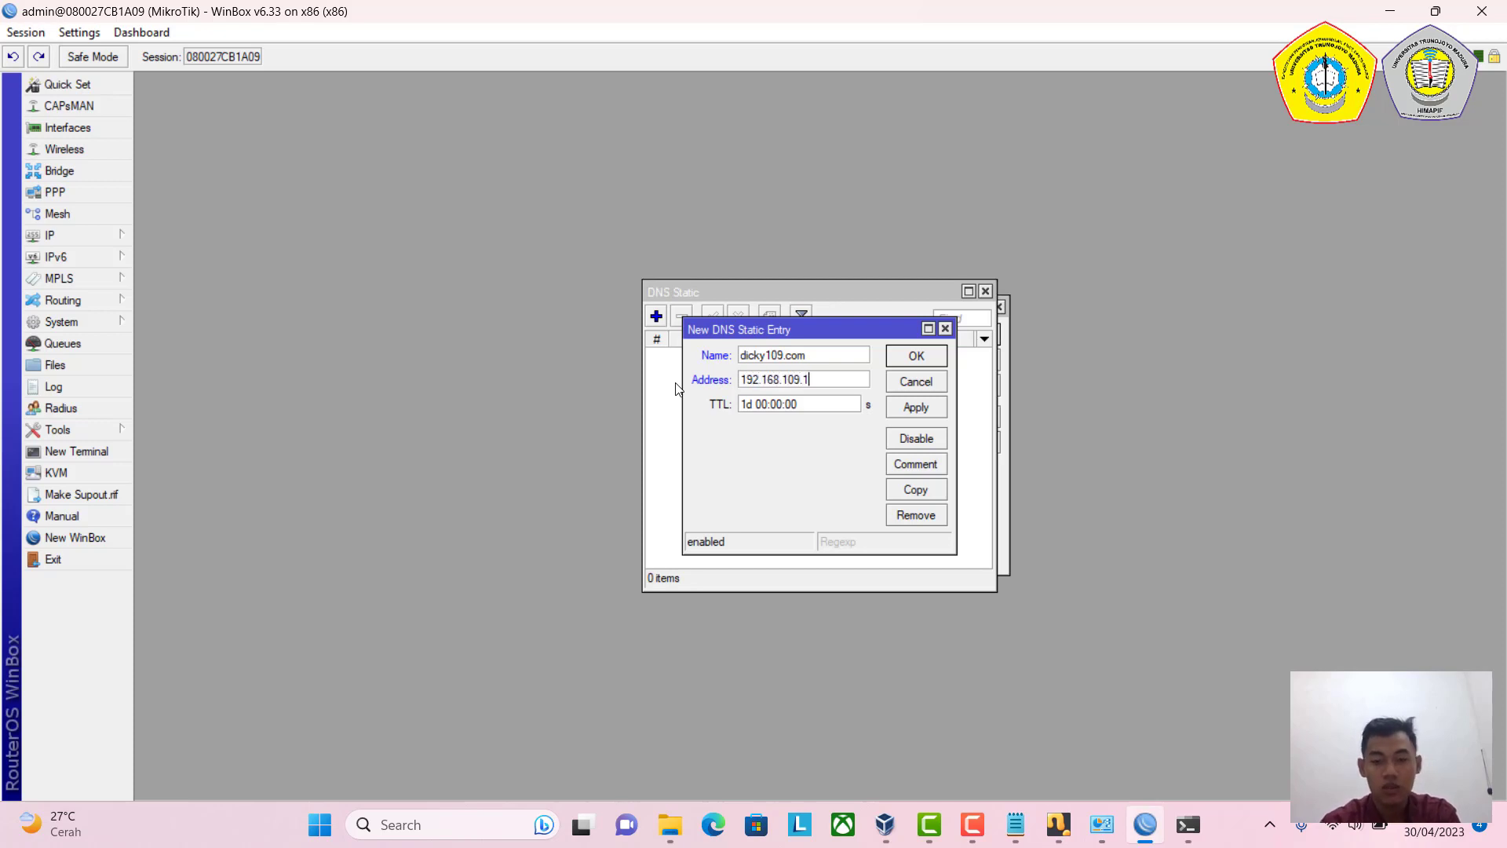
click(916, 406)
click(918, 358)
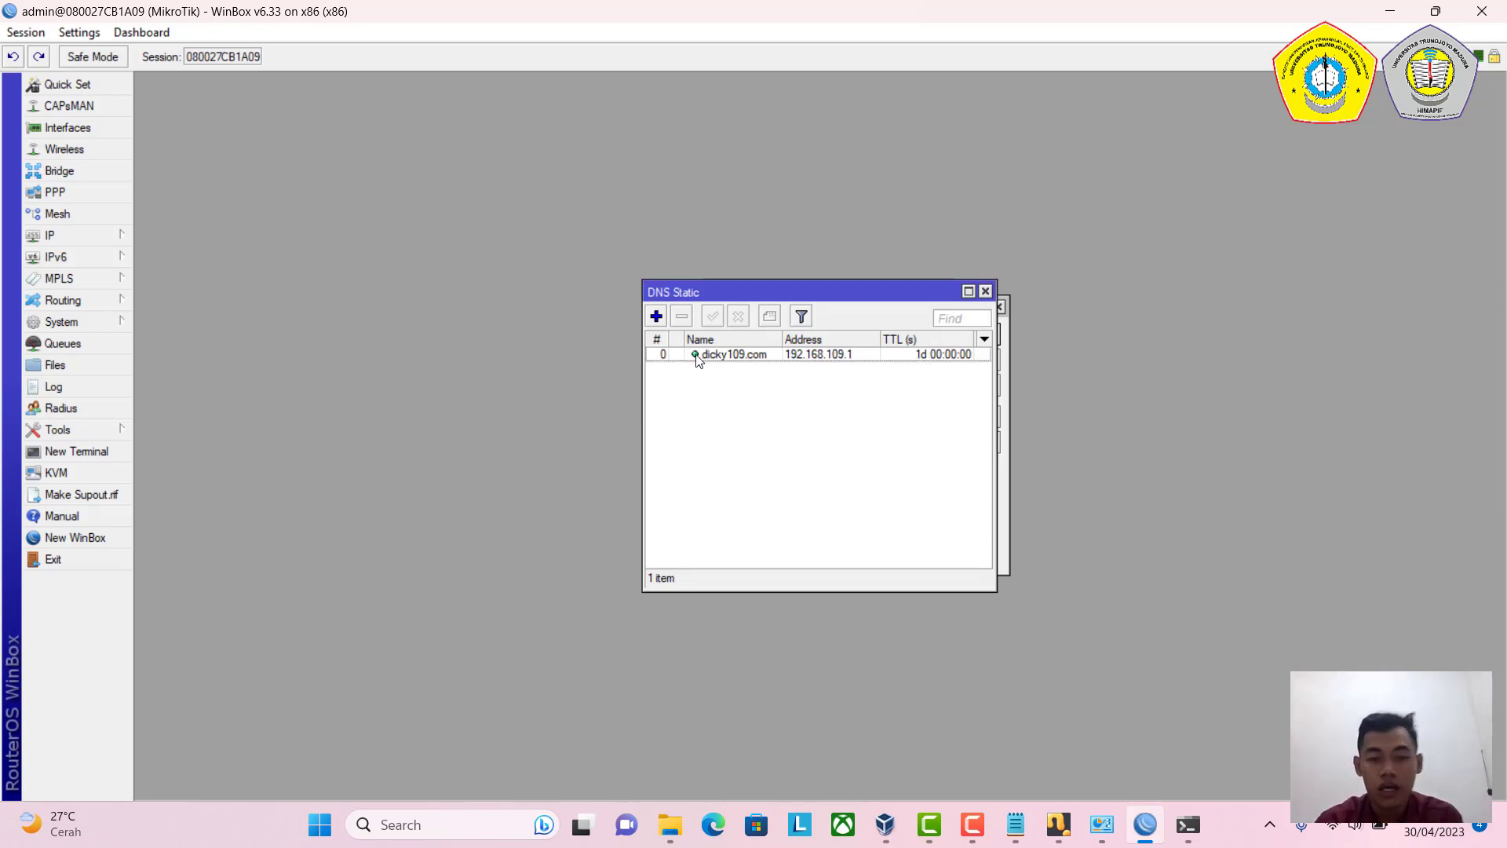
Close the static DNS list and apply the edited DNS settings.
click(986, 292)
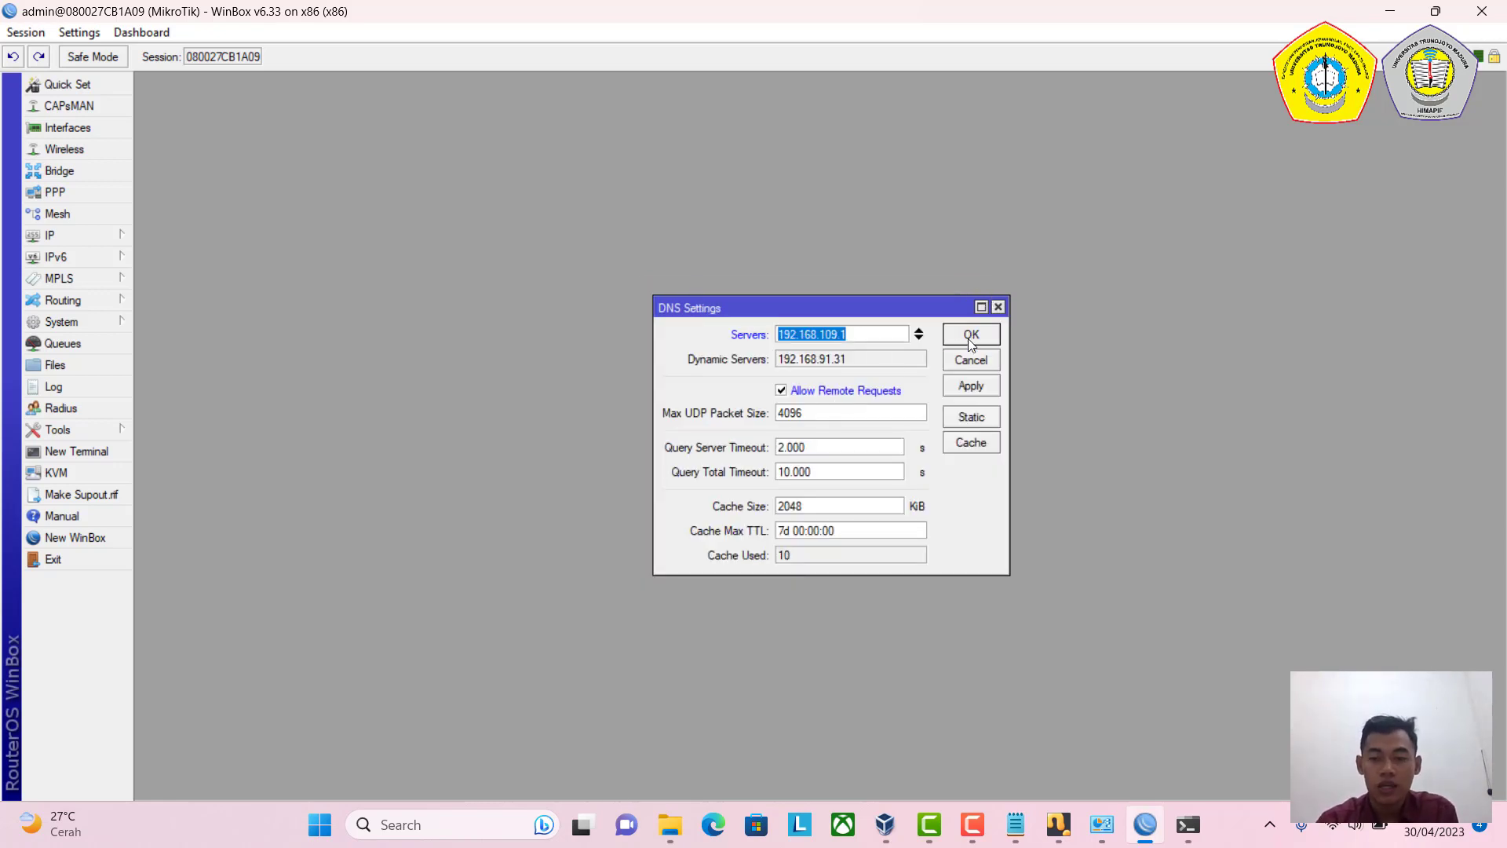
click(973, 385)
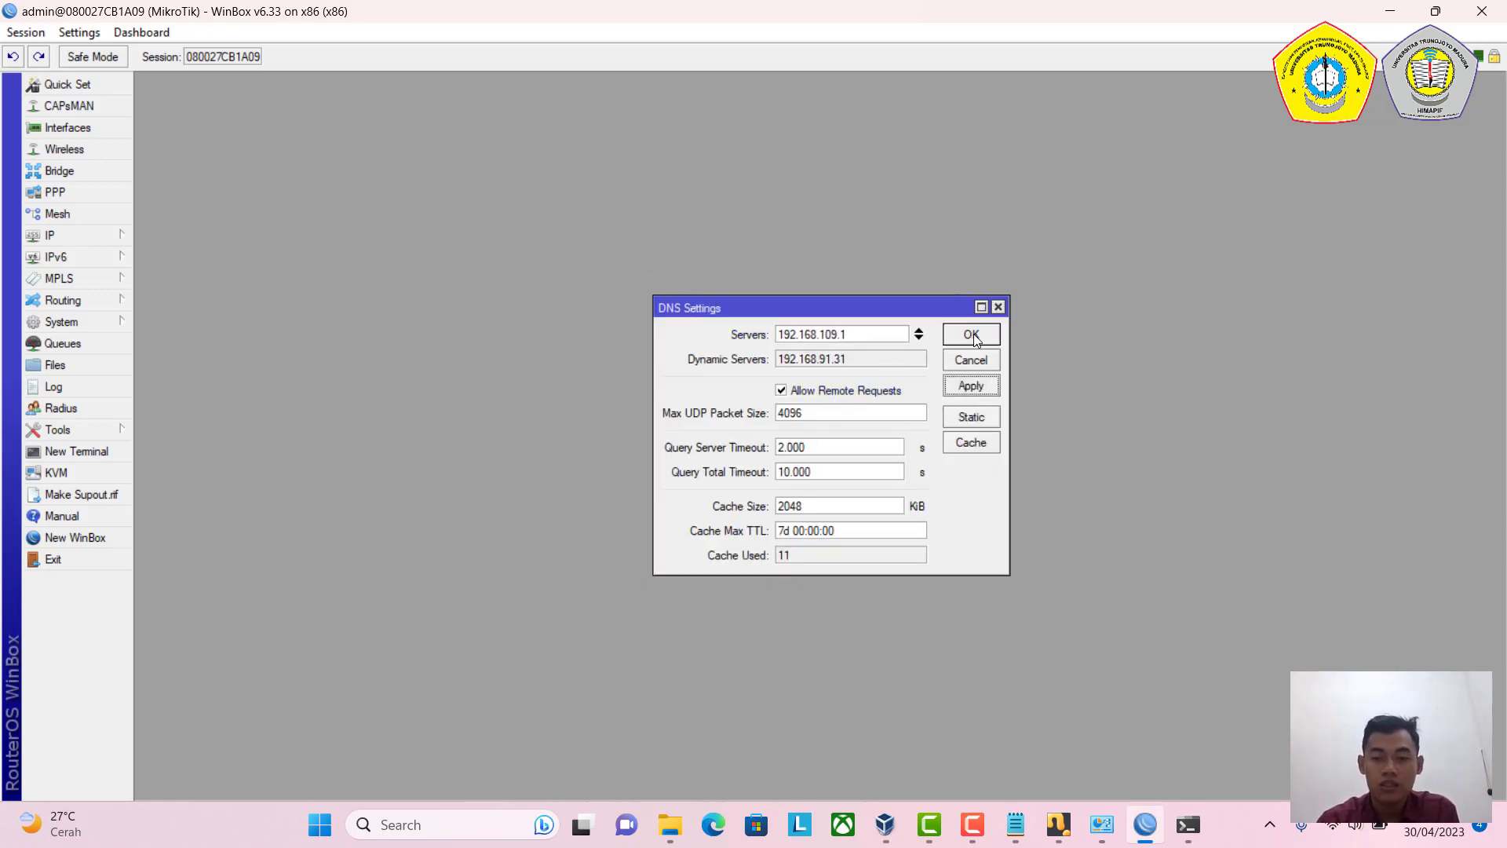
click(971, 335)
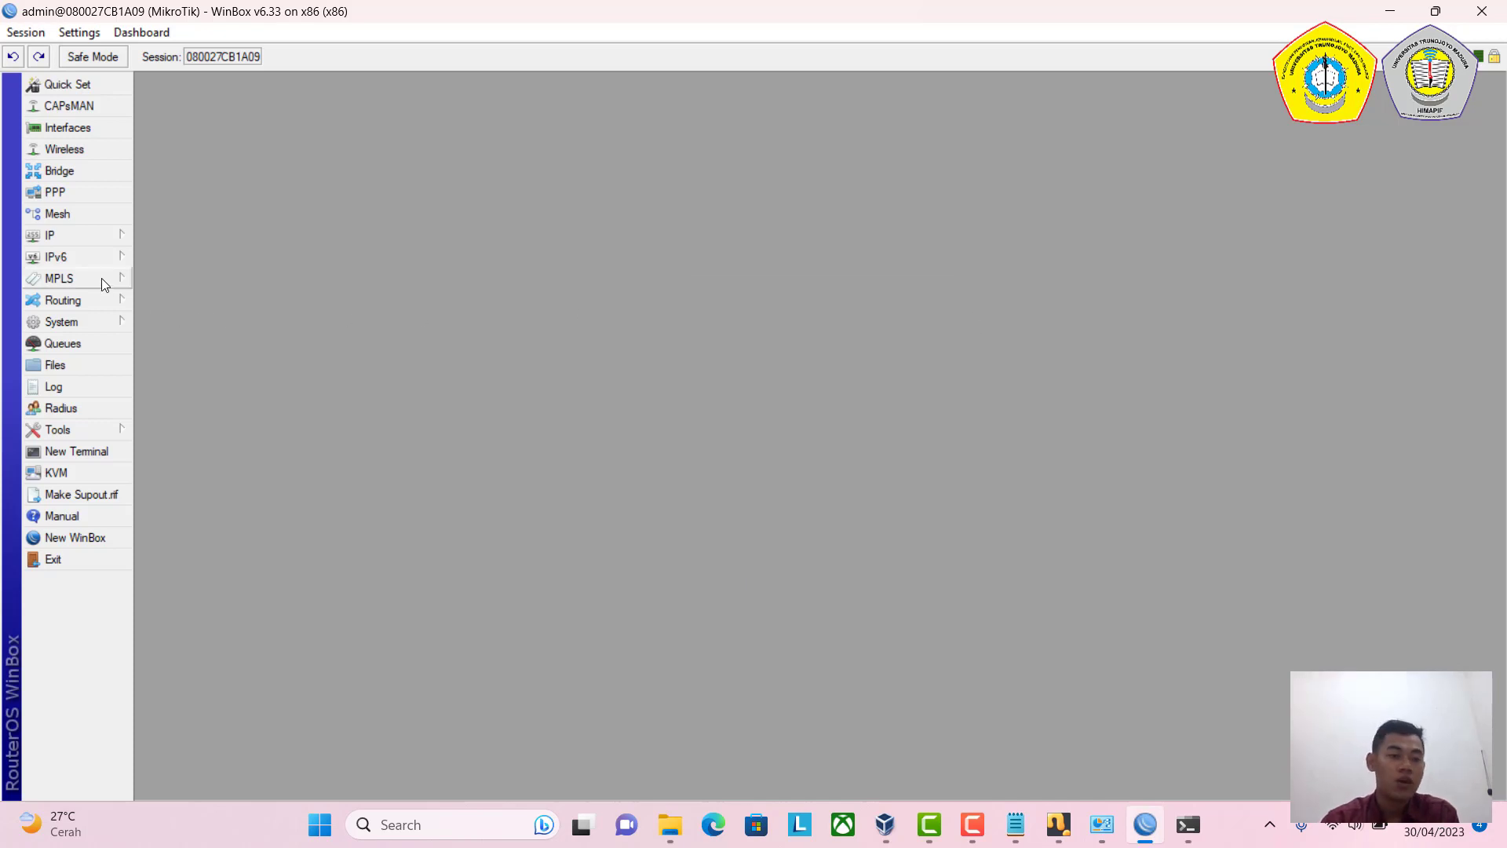
Set the DNS server of the DHCP network 192.168.109.0/24 to 192.168.109.1 and close the DHCP server window.
click(100, 240)
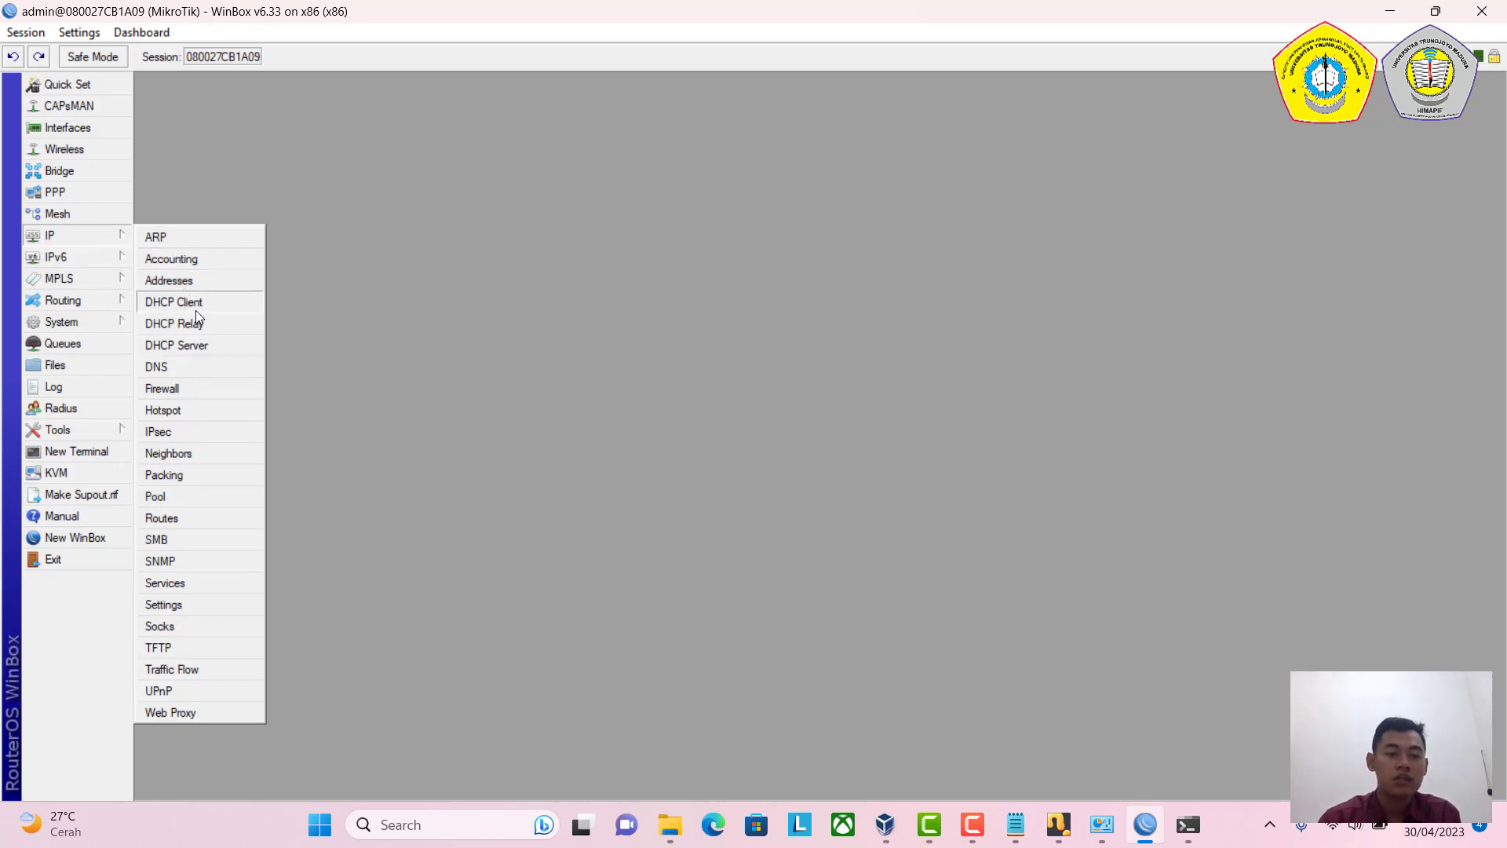
click(201, 348)
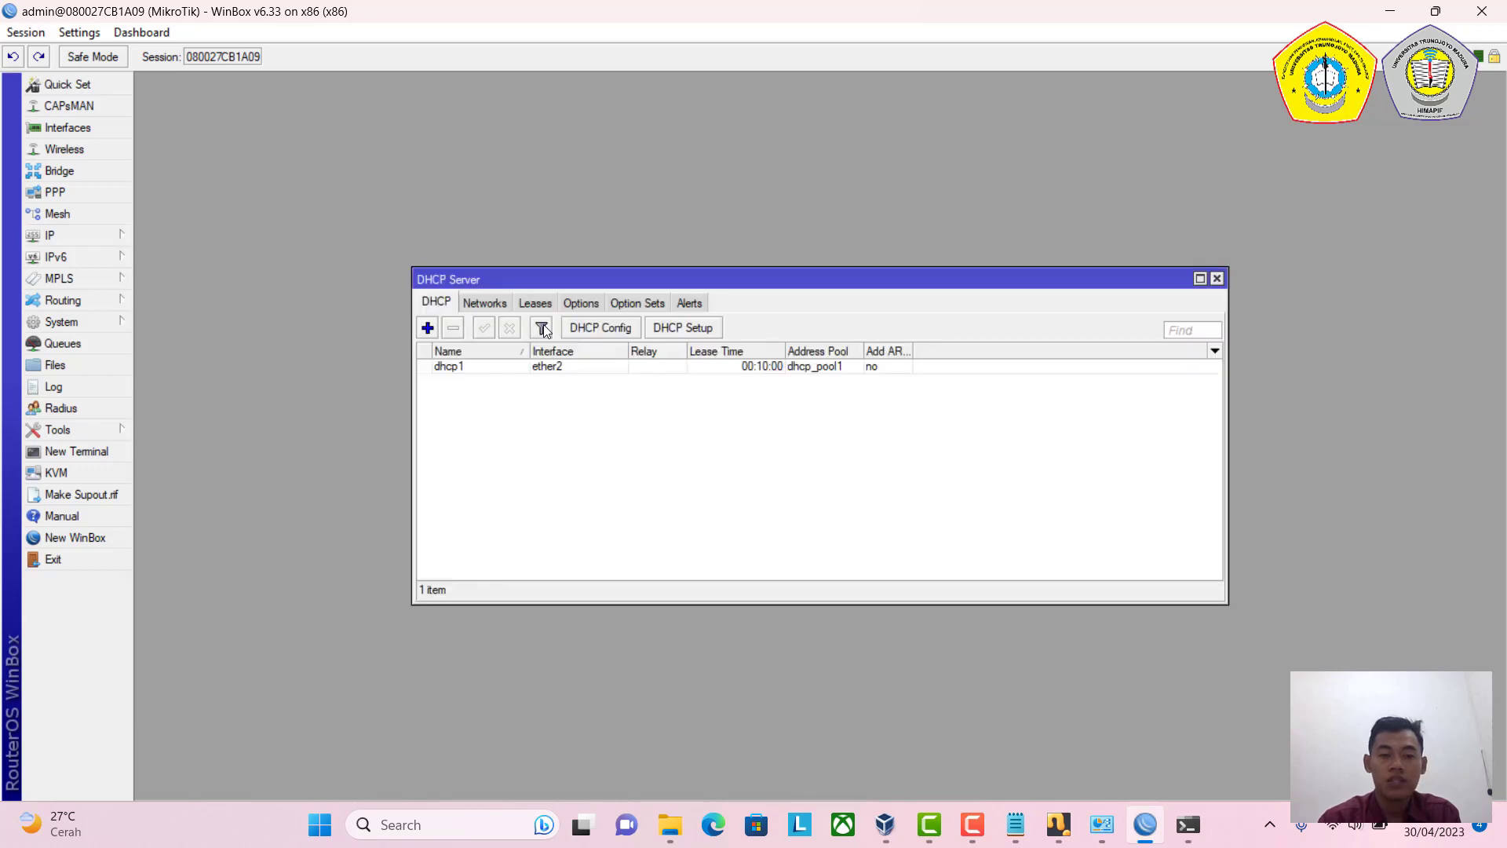
click(484, 306)
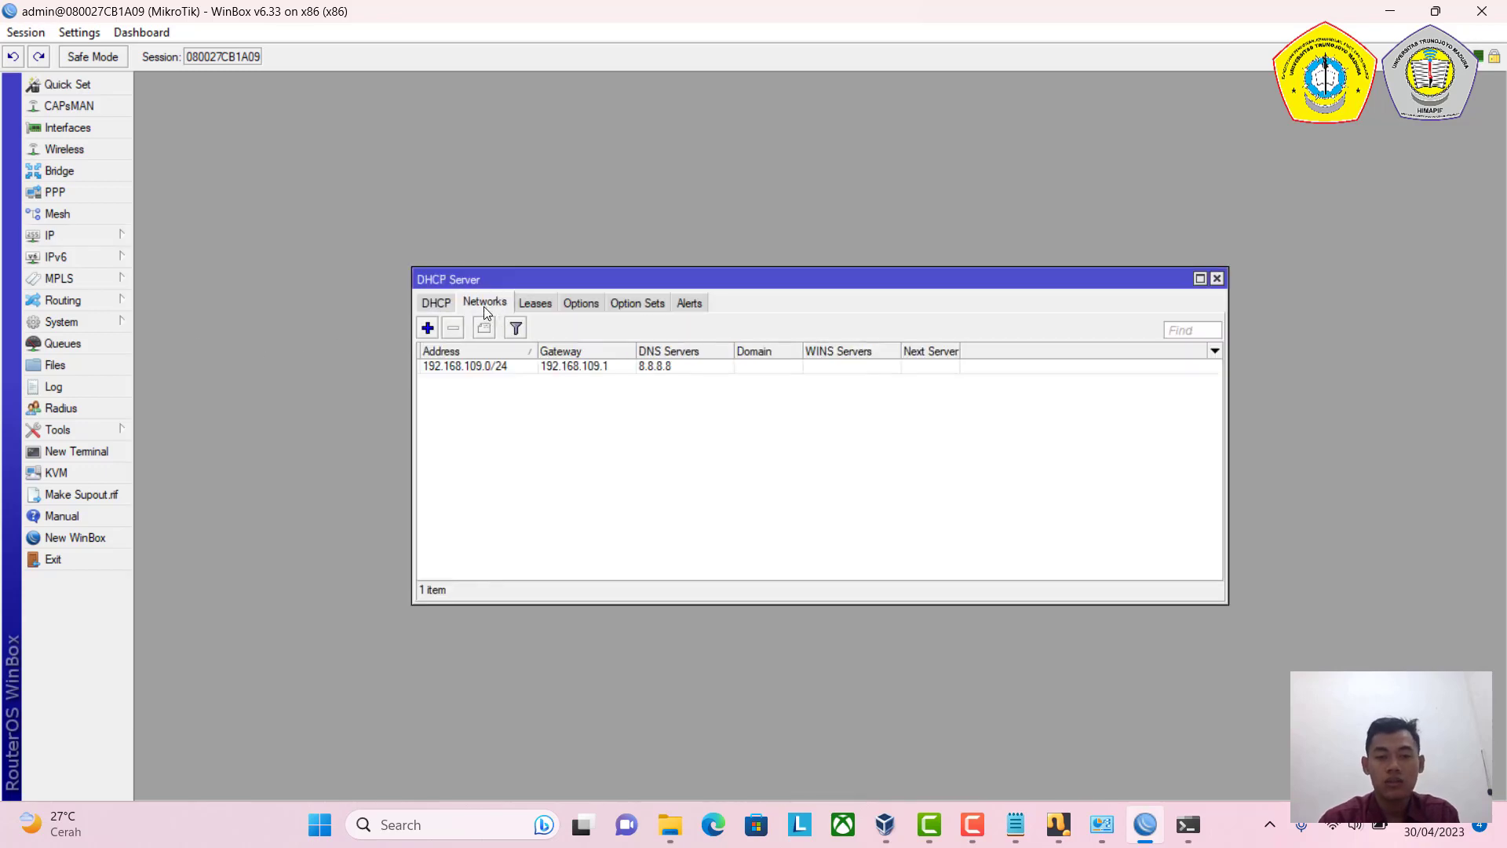
double_click(501, 367)
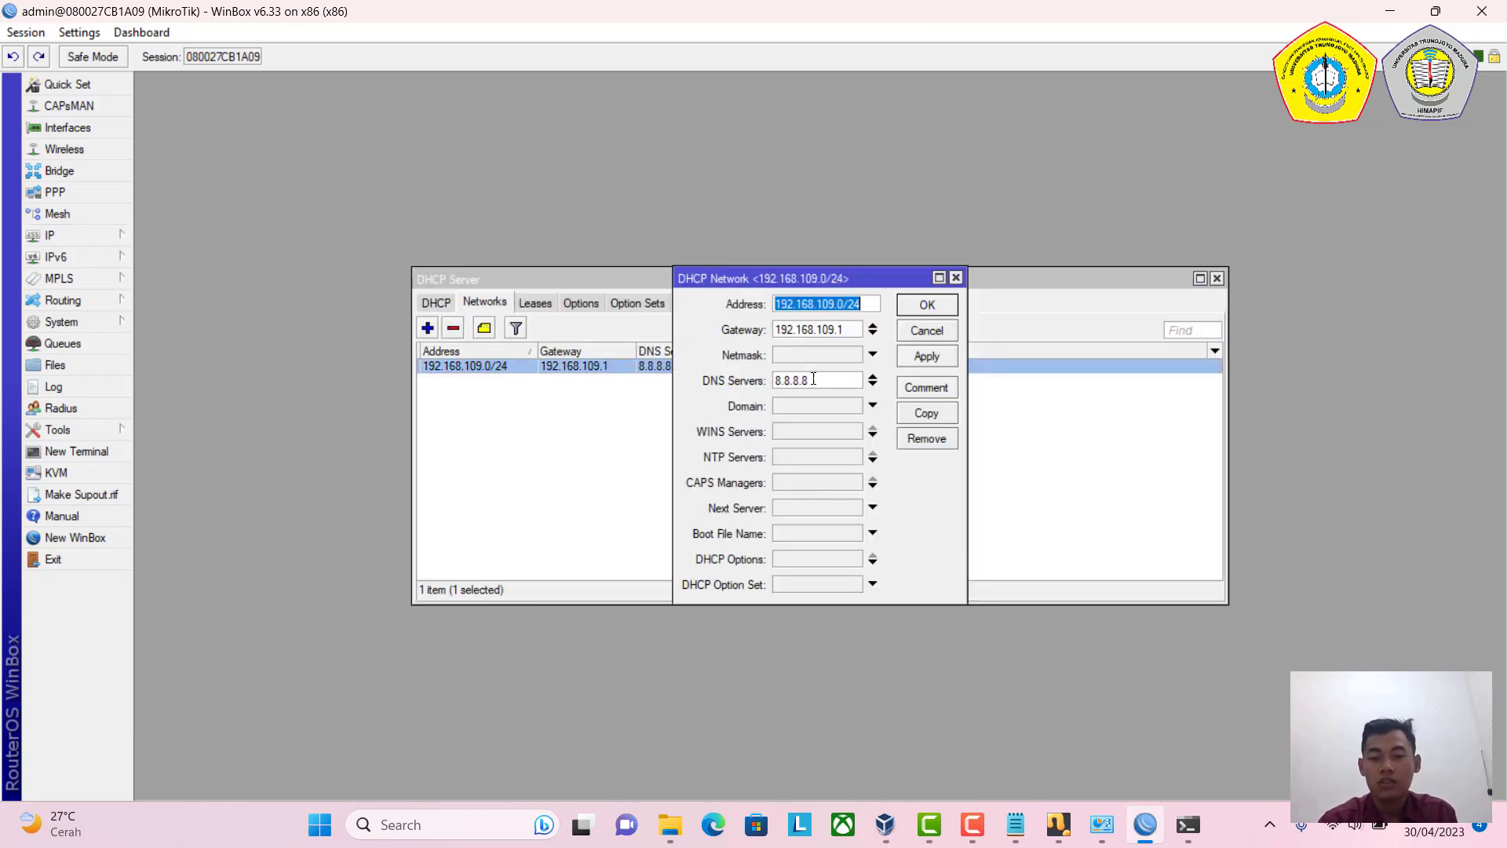
drag(813, 378, 729, 385)
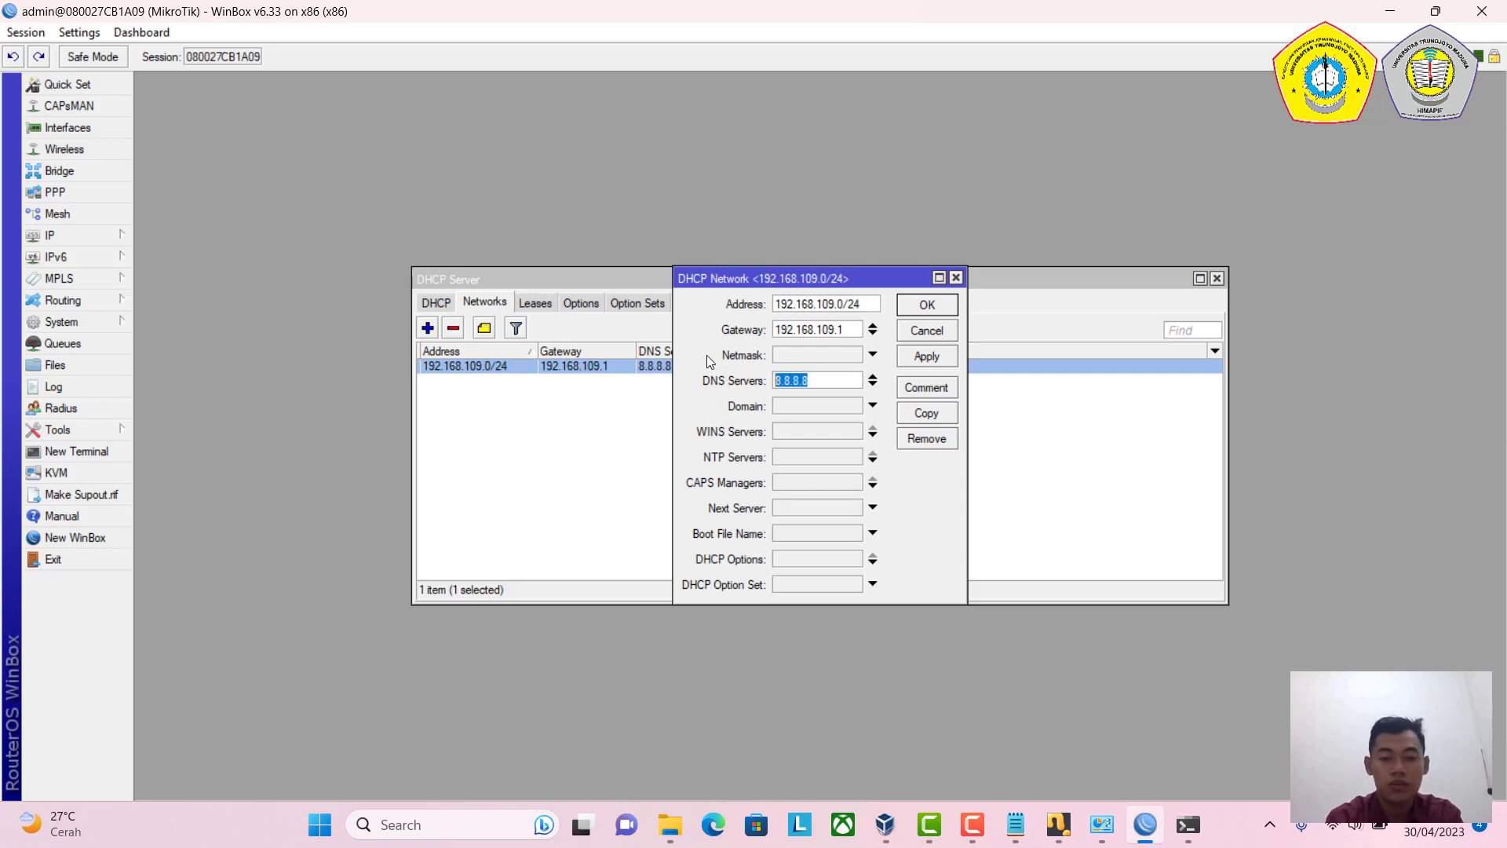
text(192.168.109)
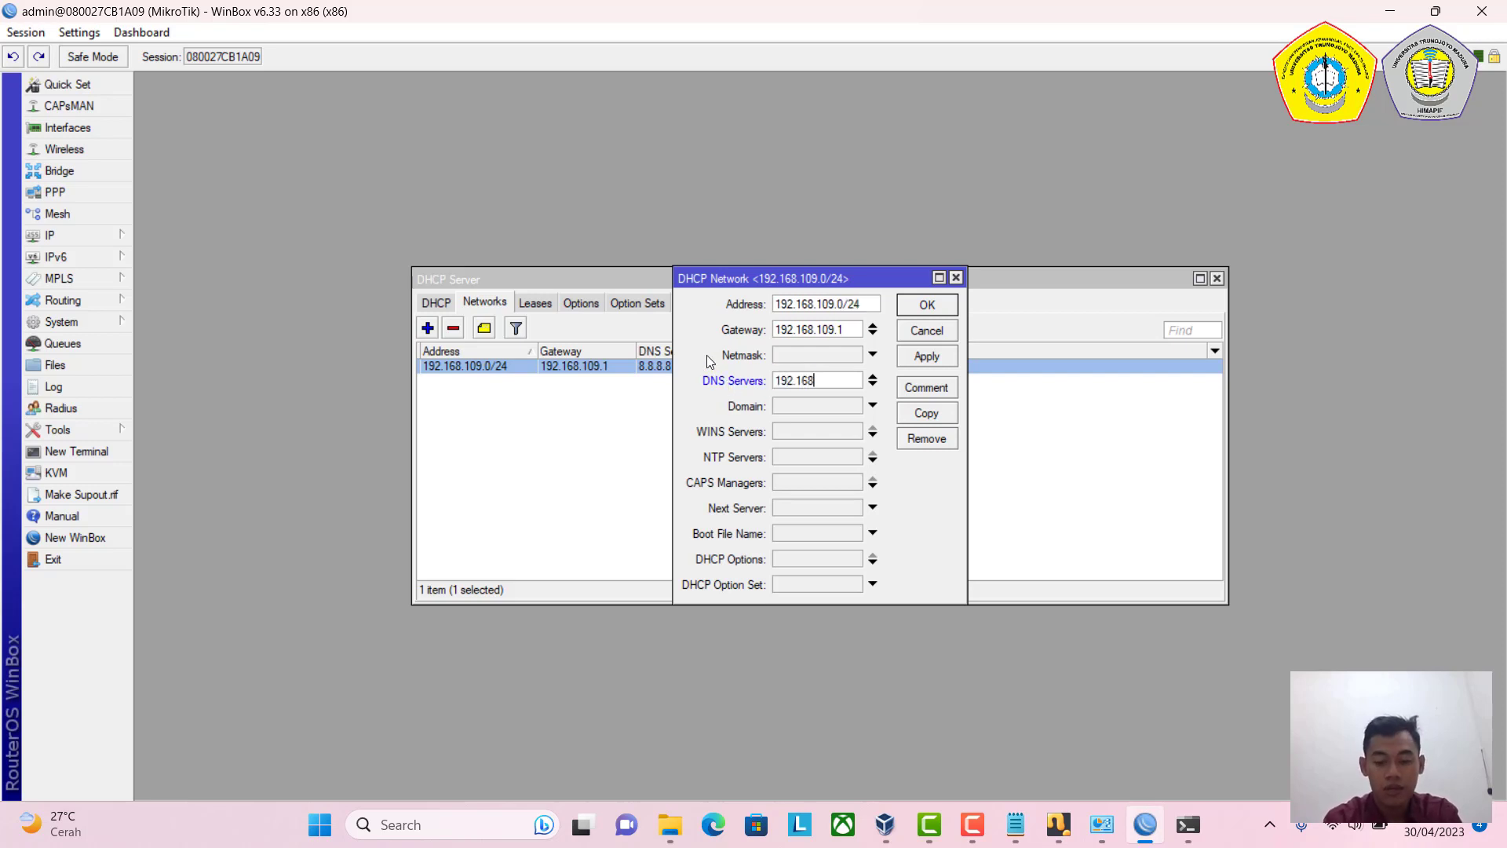
text(.)
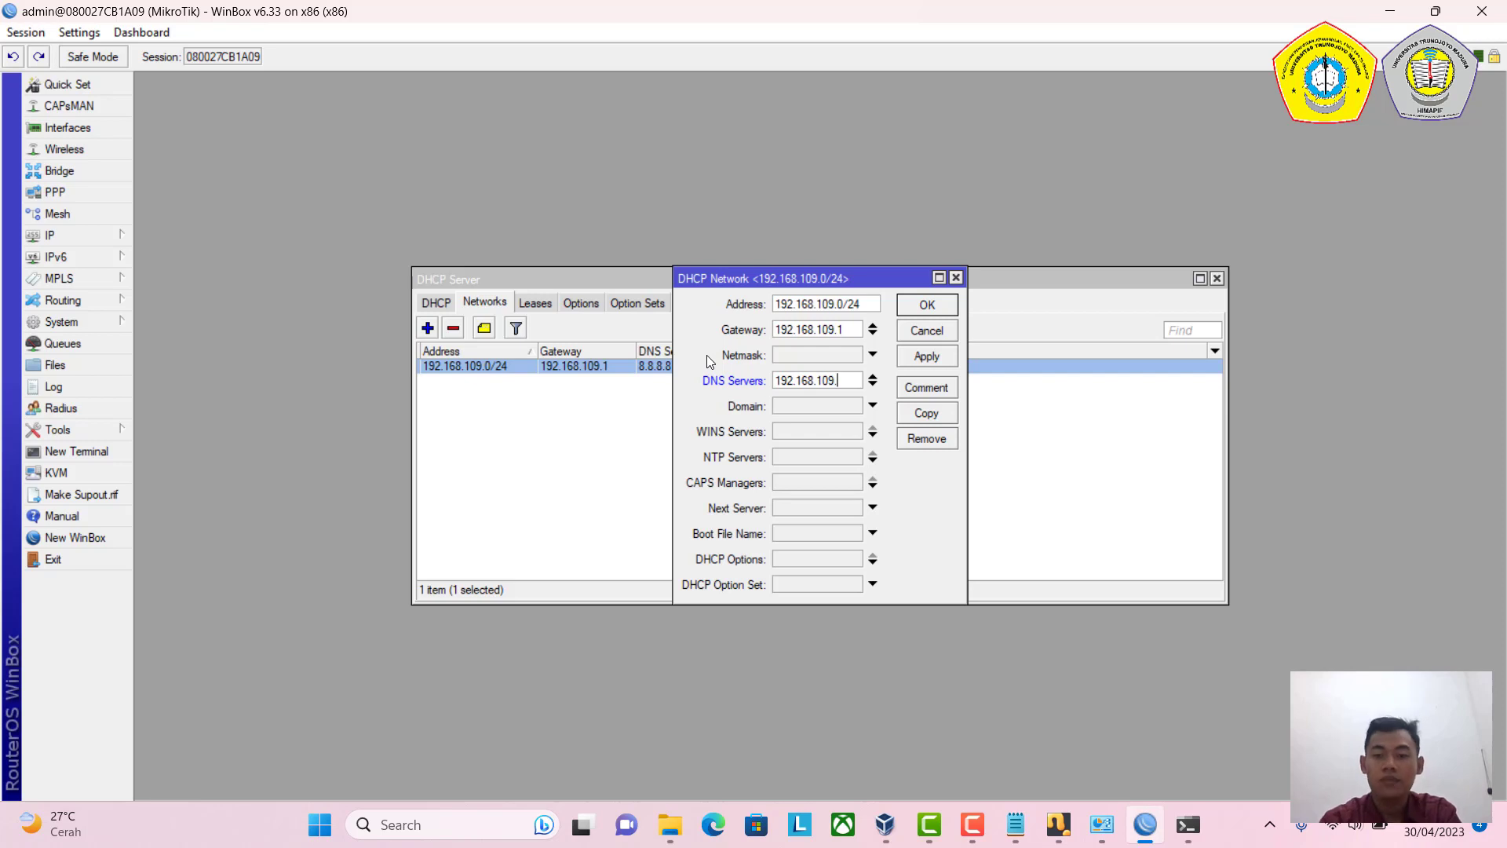
text(1)
click(926, 355)
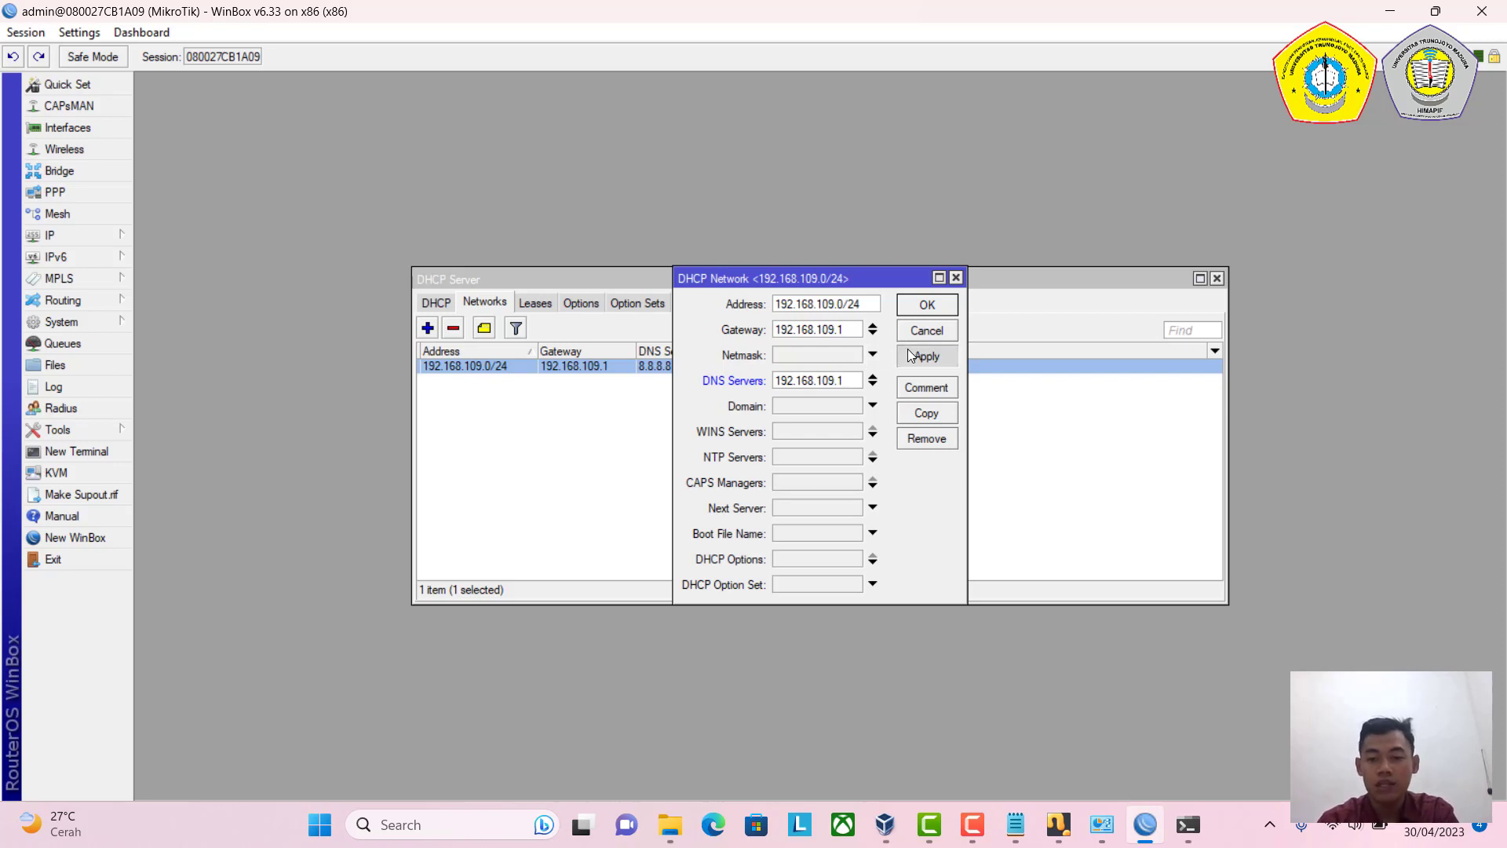
click(928, 305)
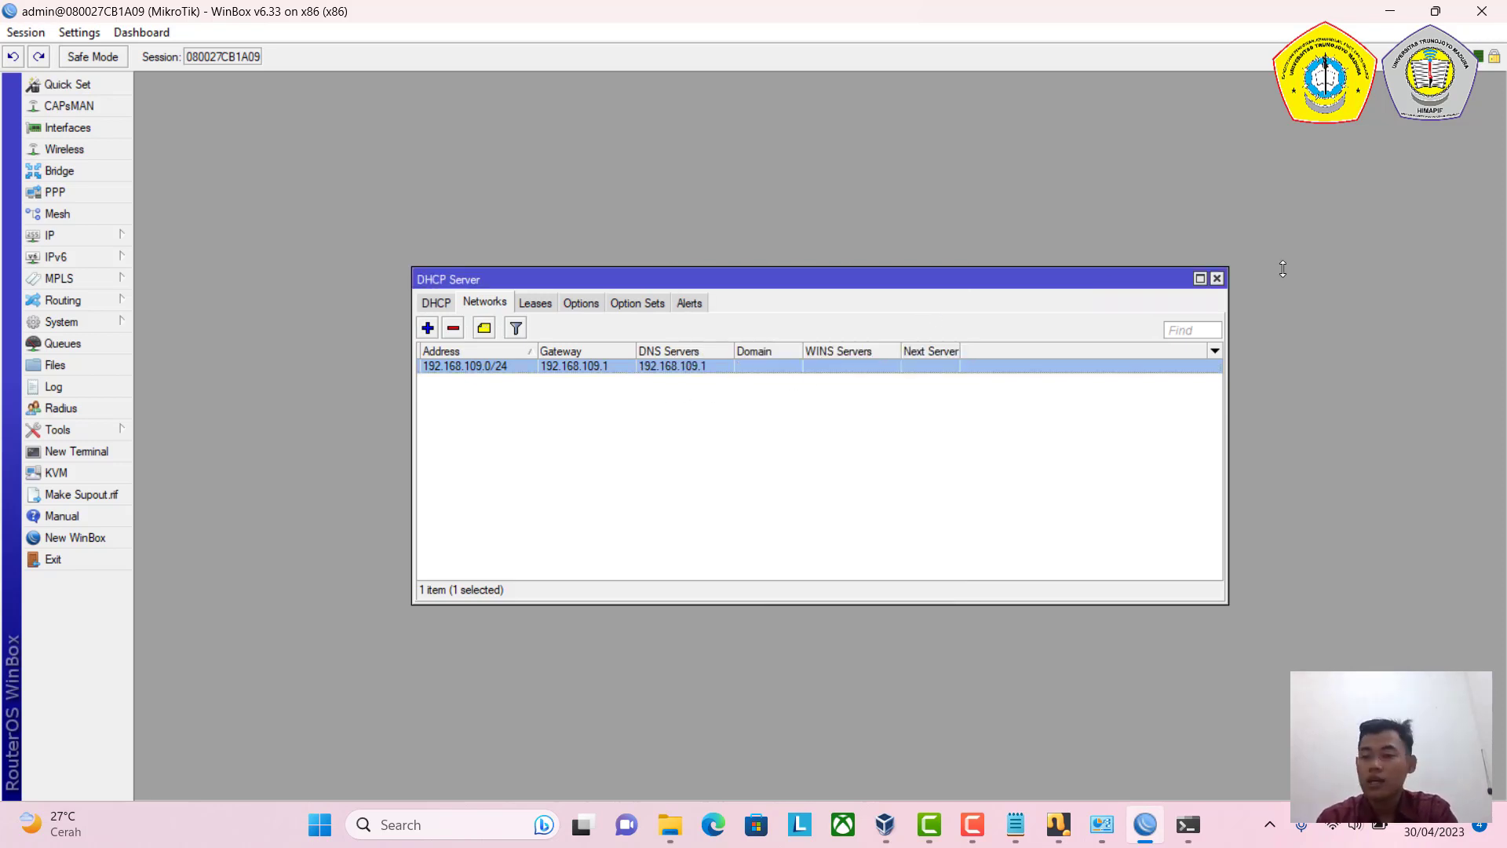
click(1217, 279)
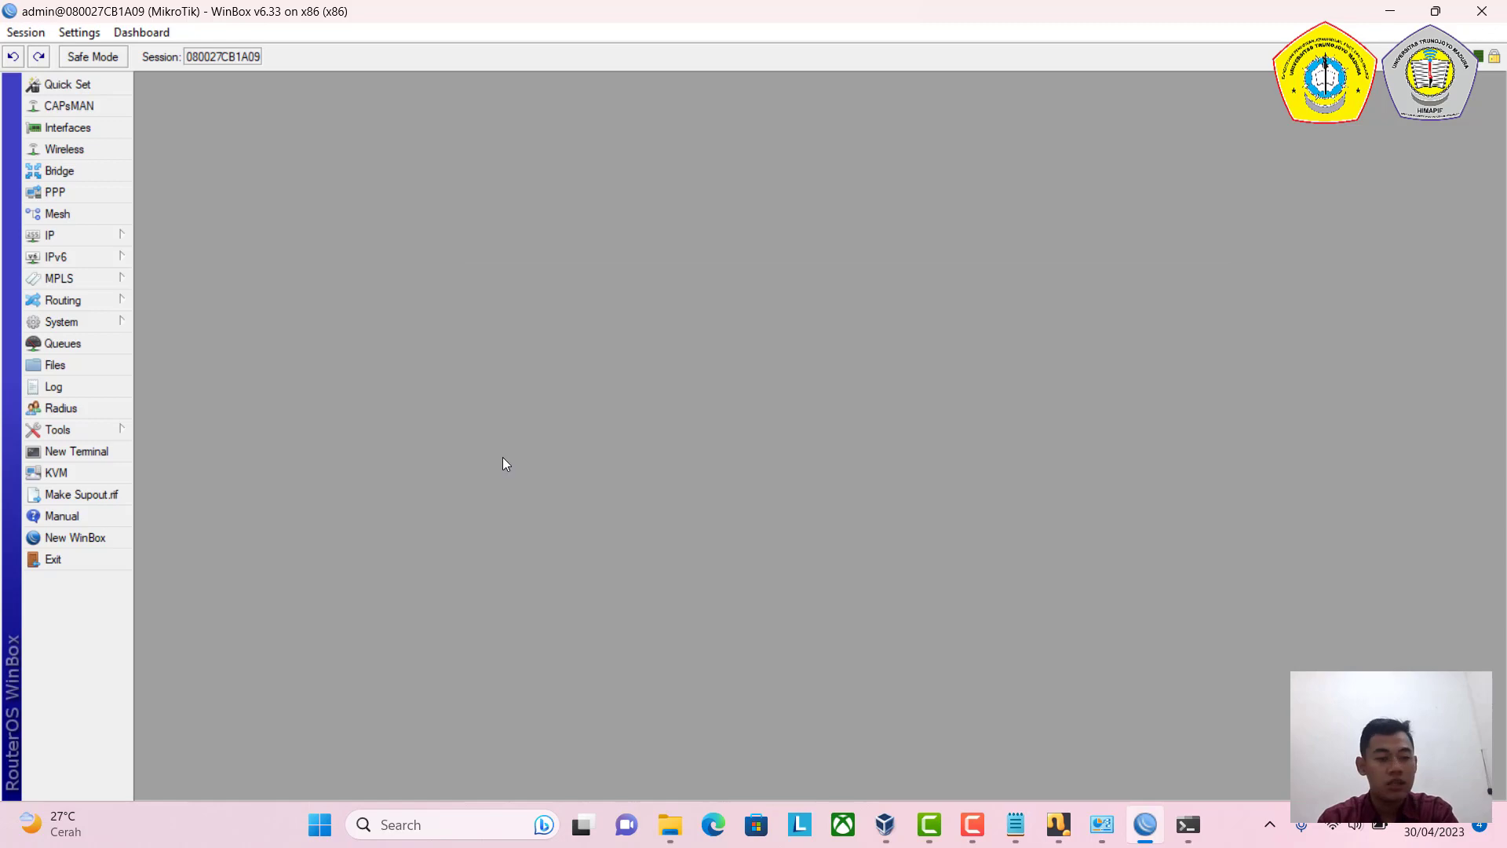
Ping the new static domain name from a router terminal to test its DNS resolution, and stop the ping.
click(67, 453)
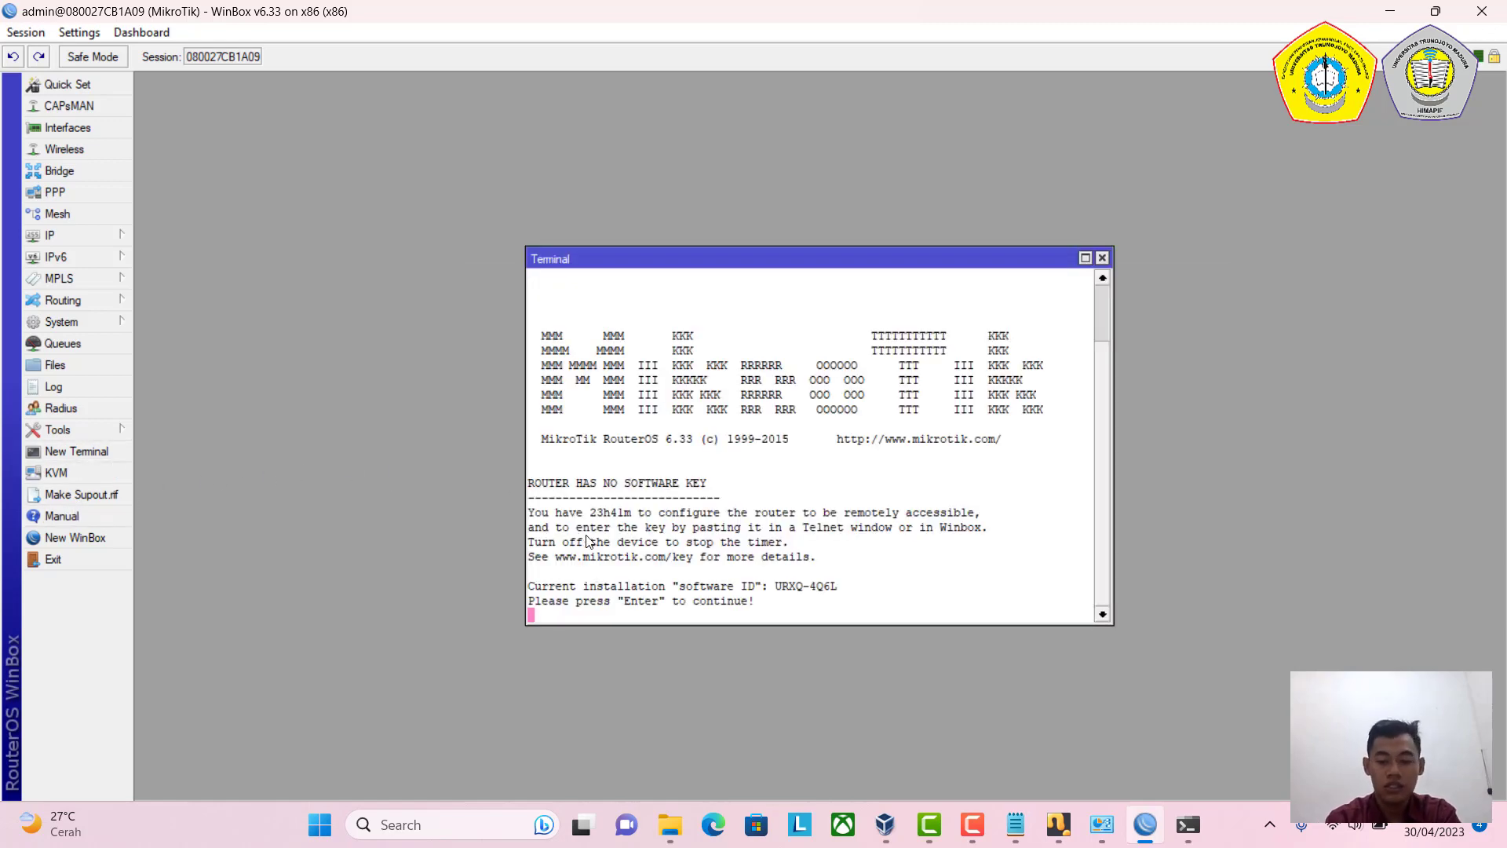
key(Return)
text(ping di)
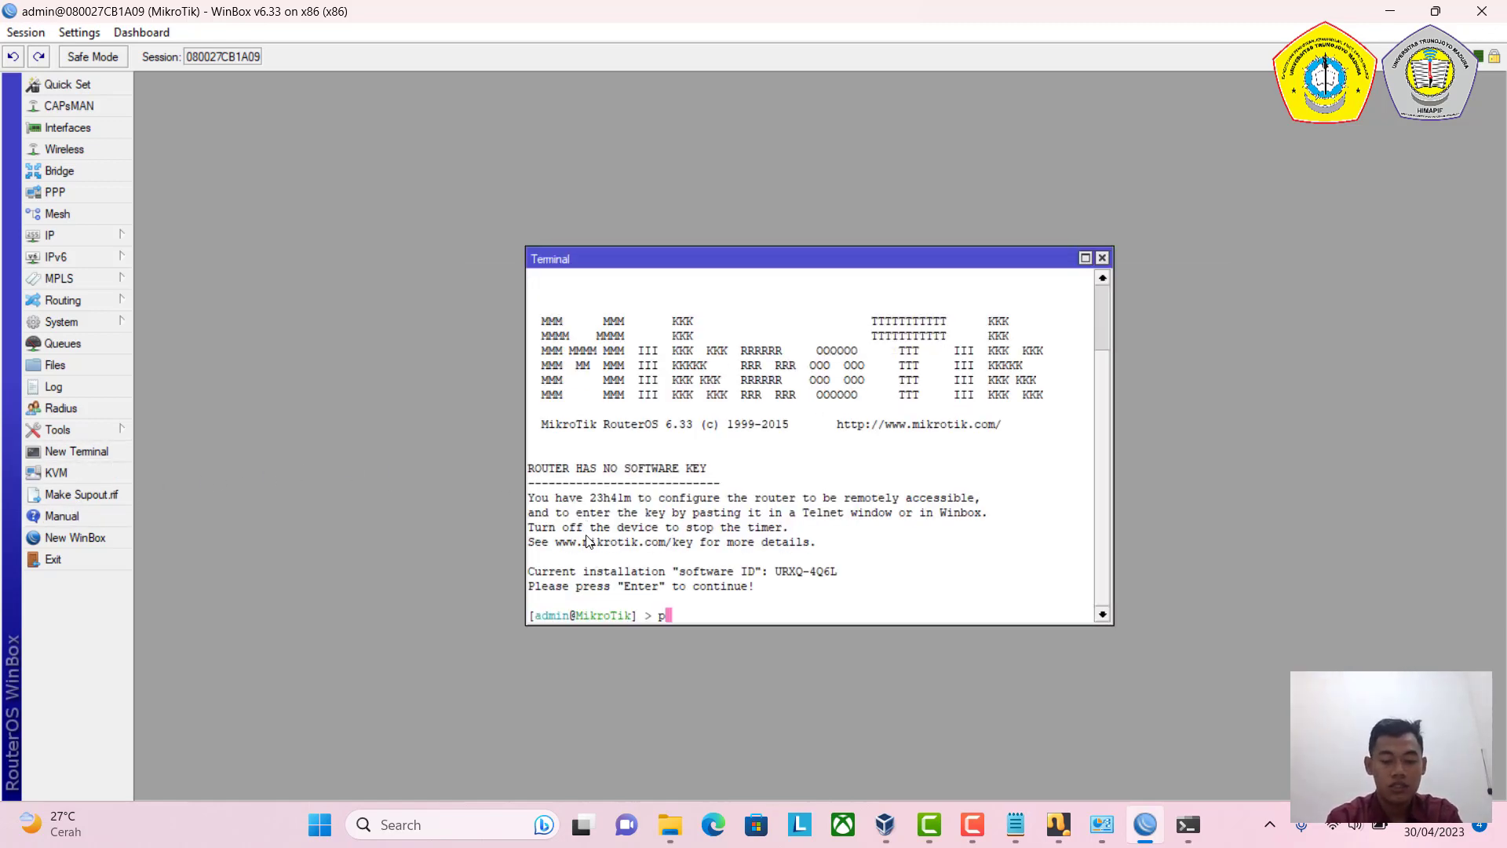
text(ck)
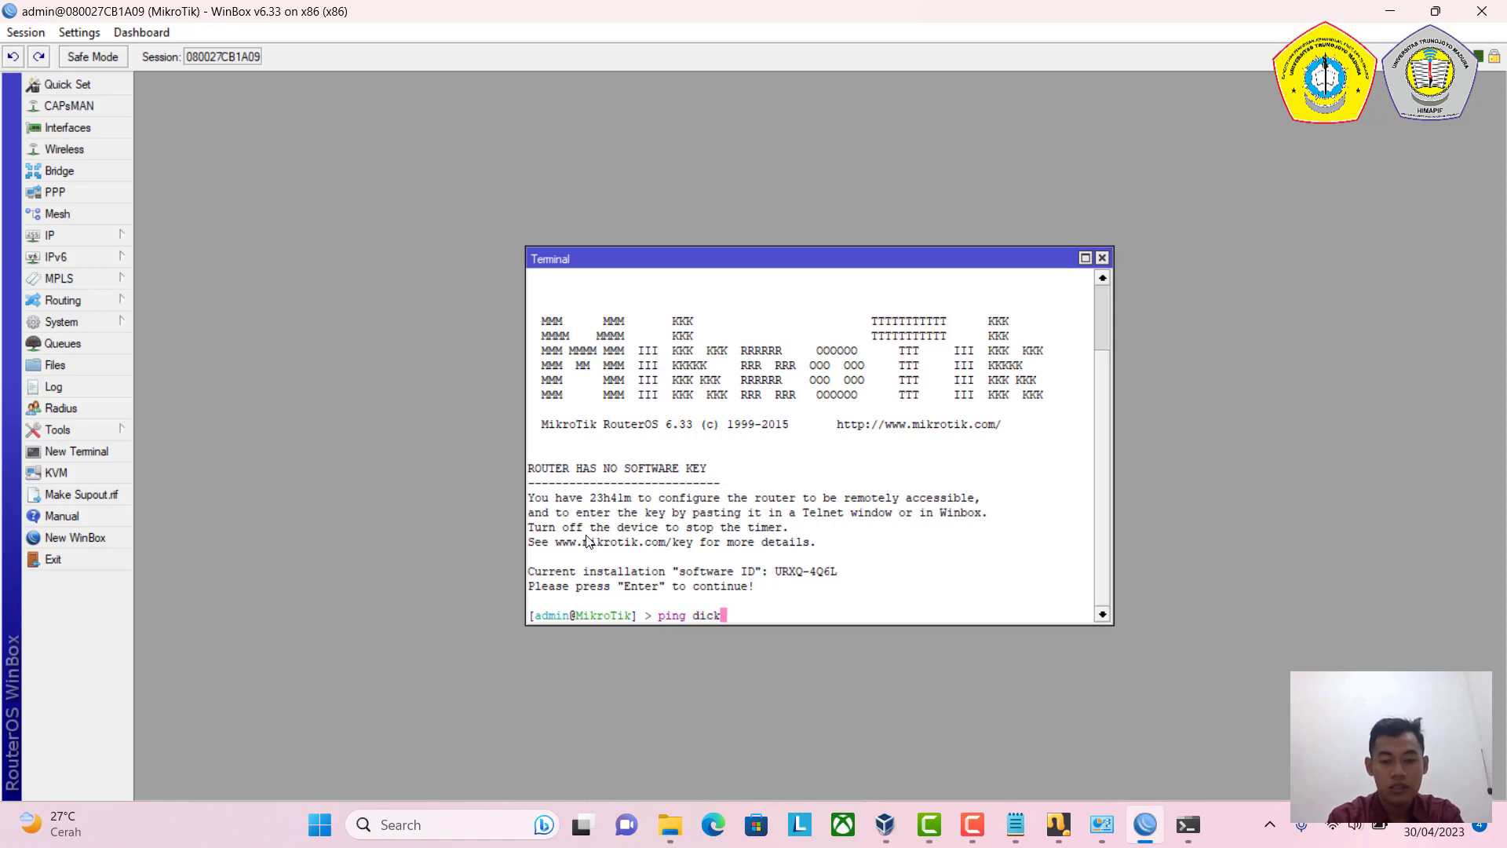
text(y109.com)
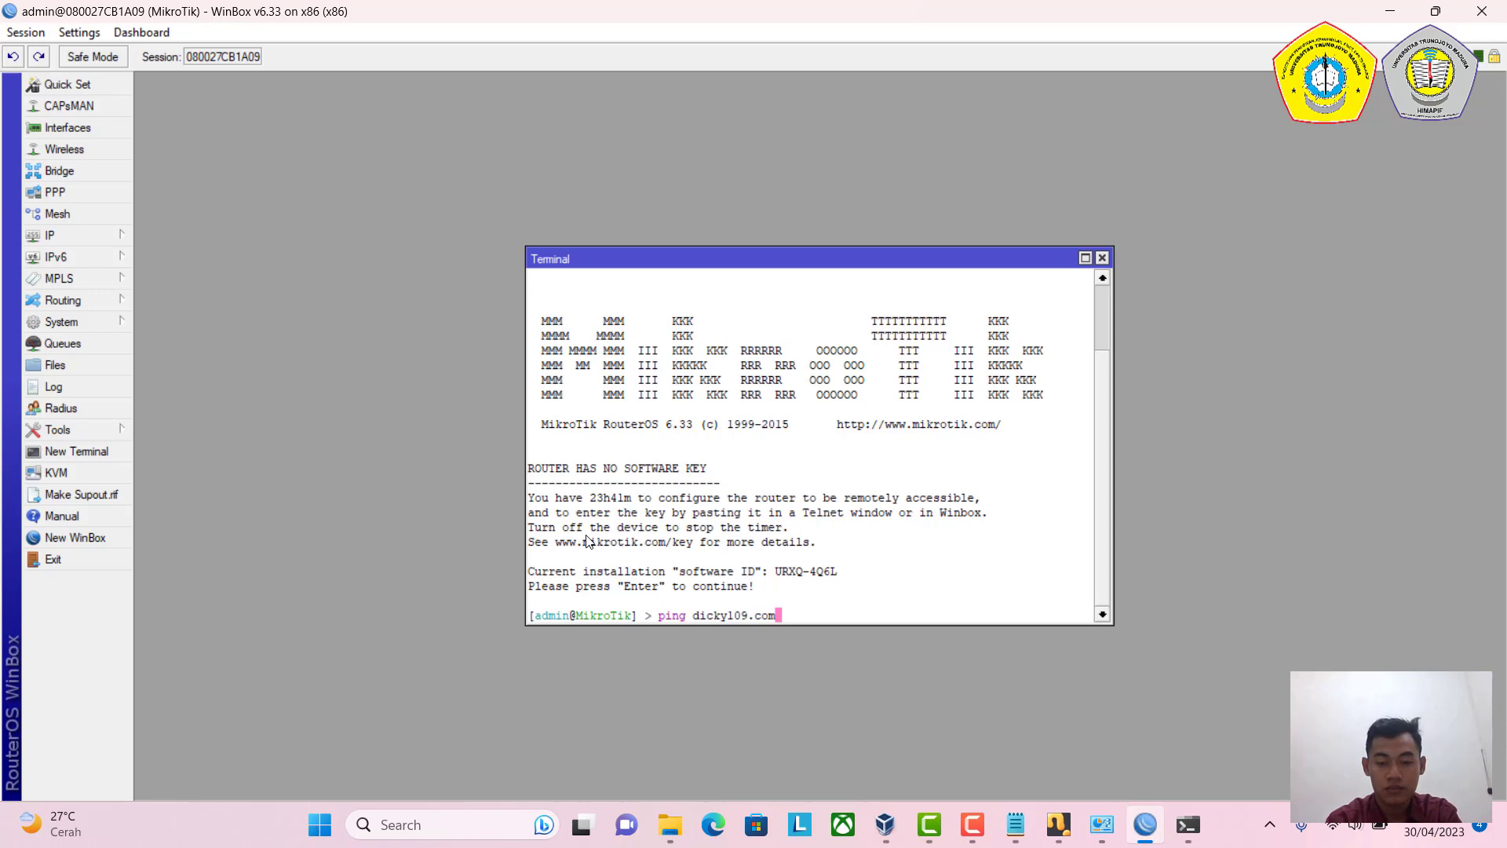
key(Return)
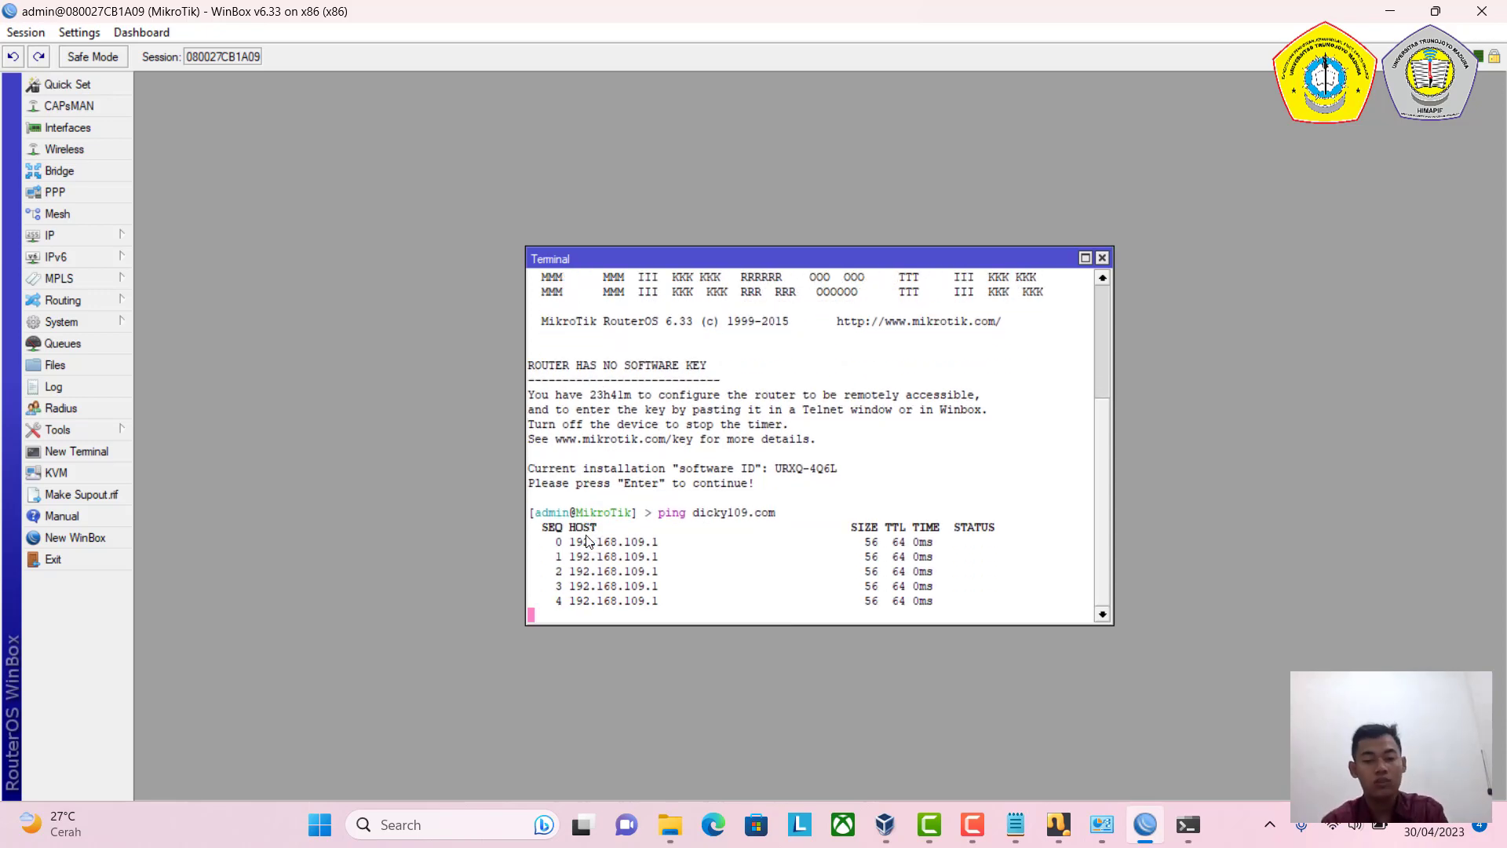
key(ctrl+c)
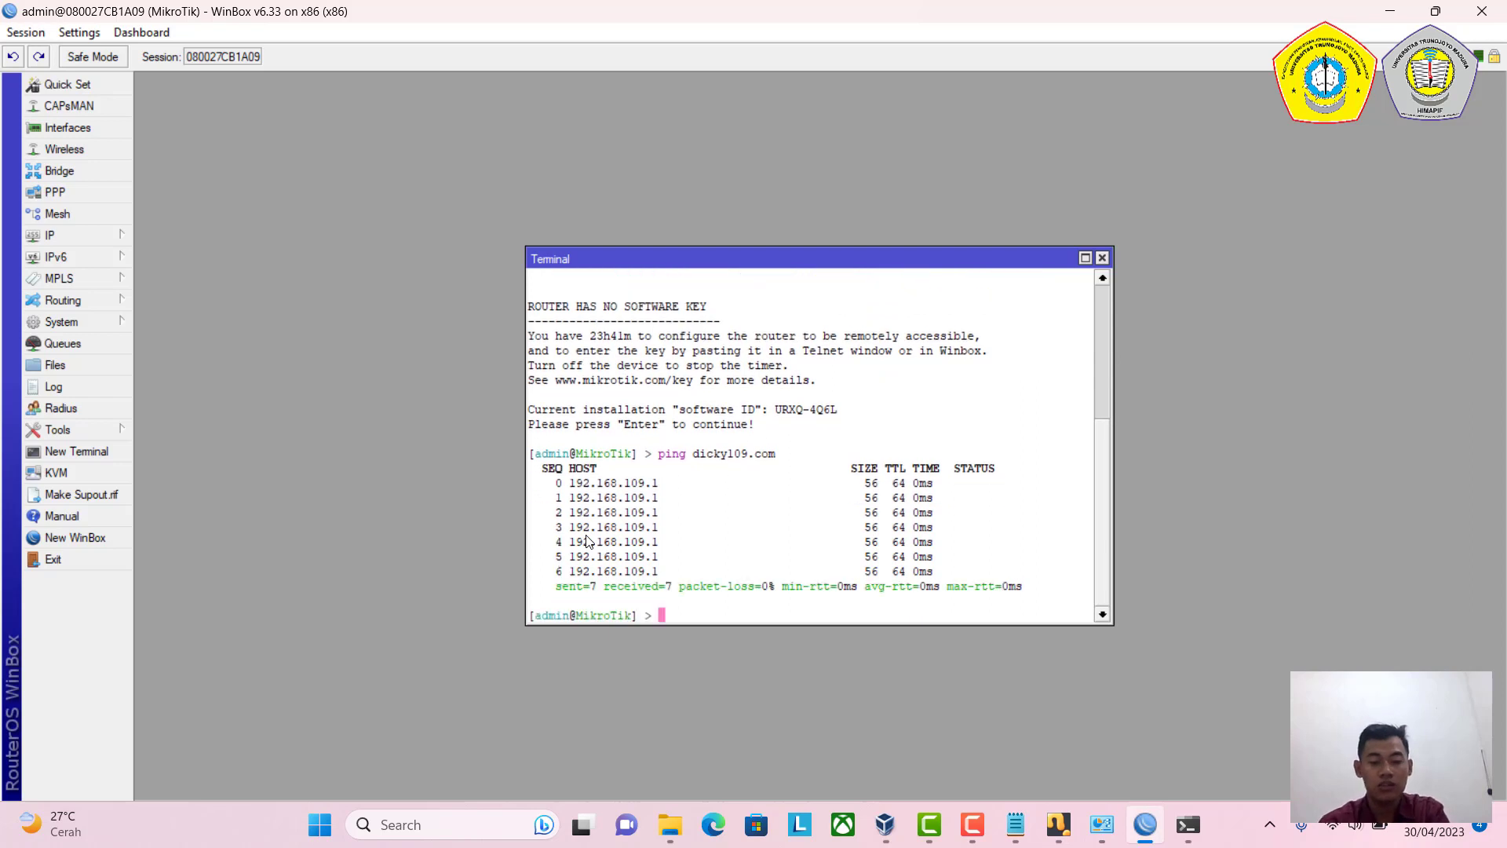
Ping 192.168.109.1 from the router terminal to test the gateway's reachability, stop the ping and close the terminal.
text(ping )
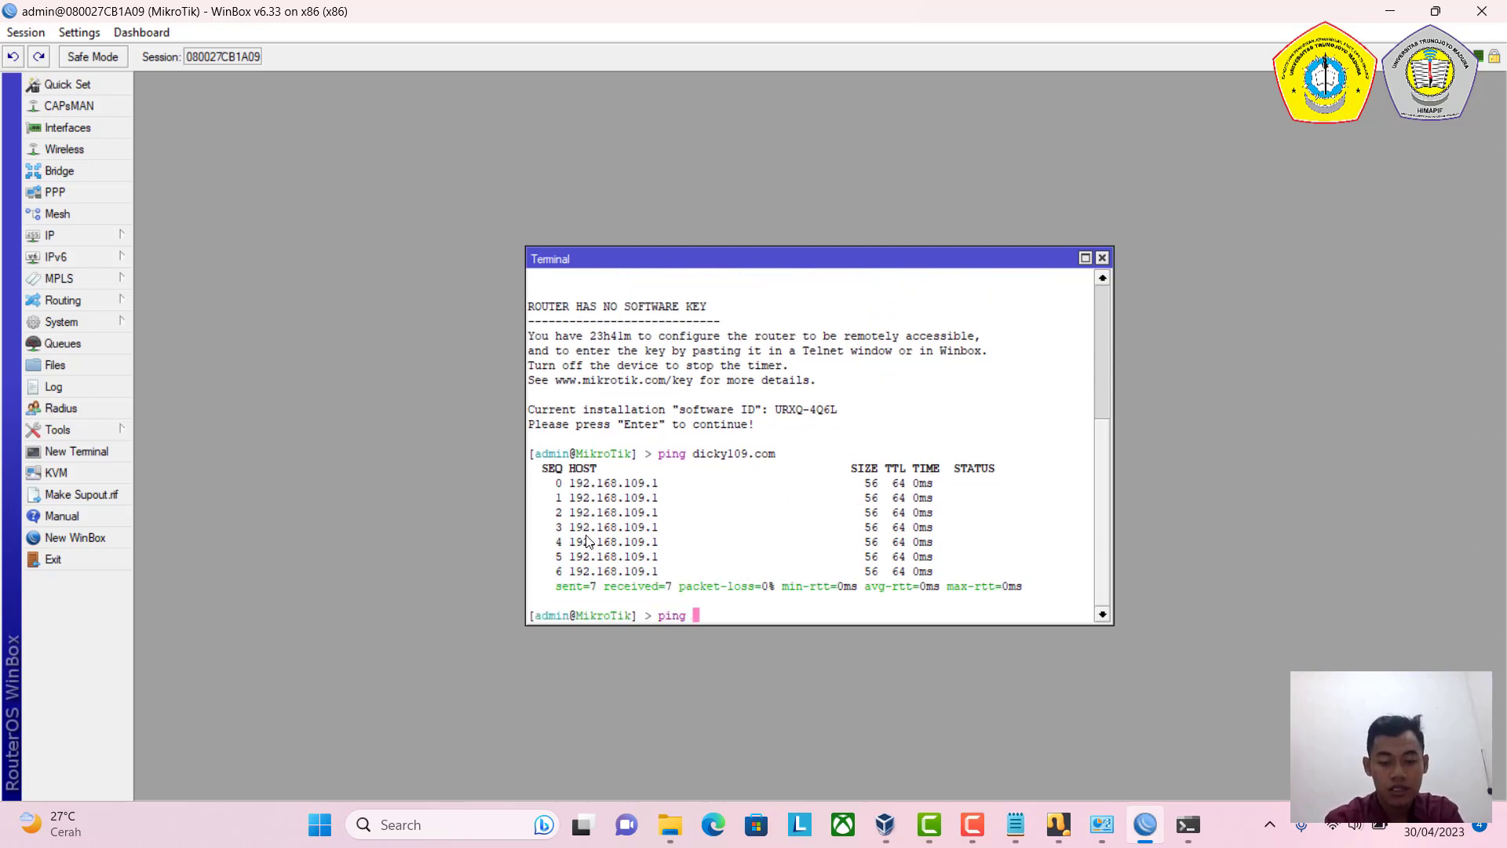
text(192.168)
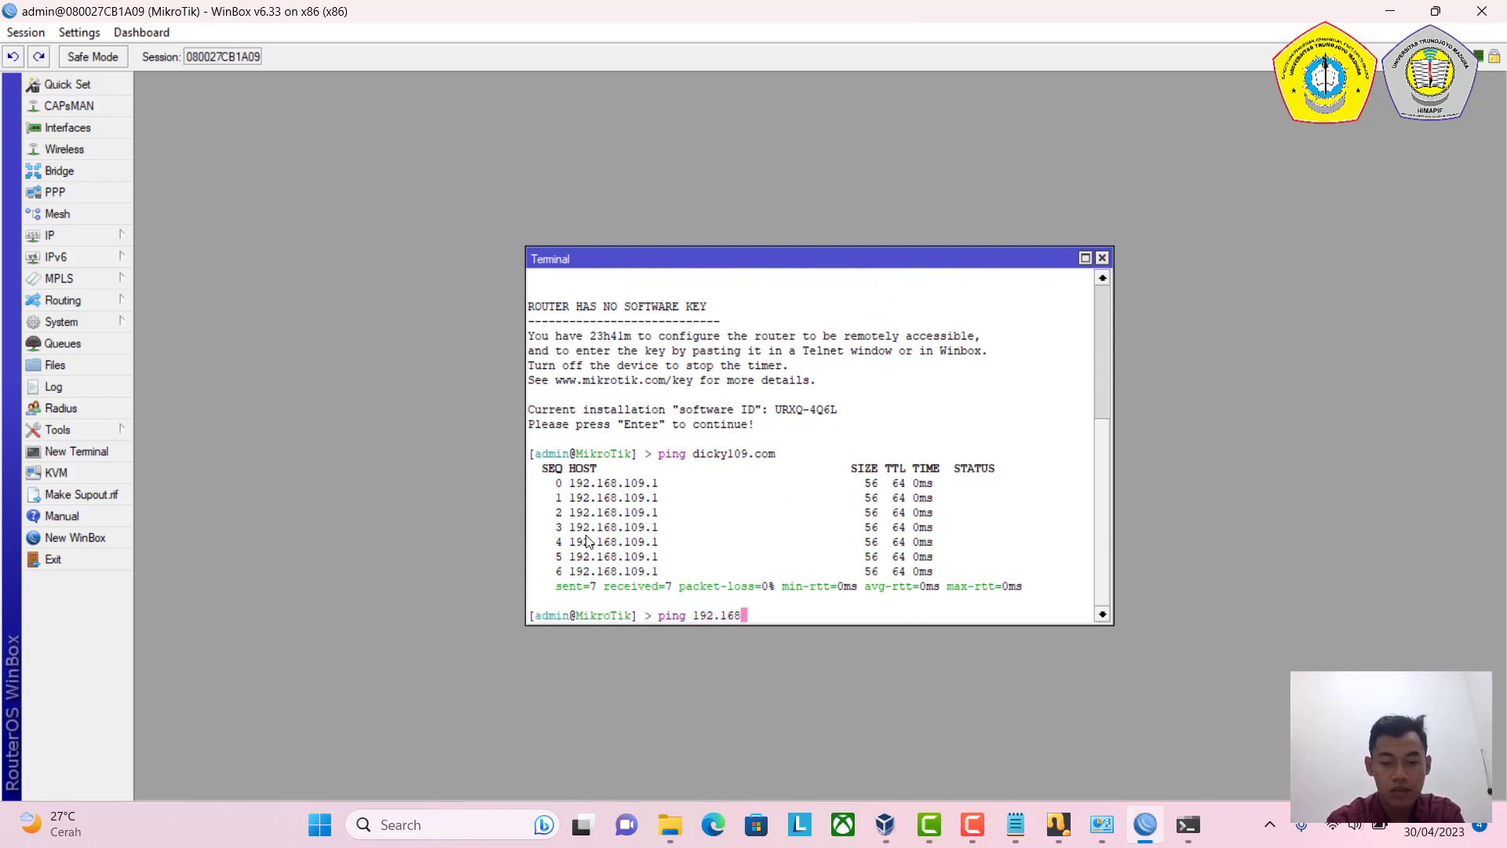
text(.109.1)
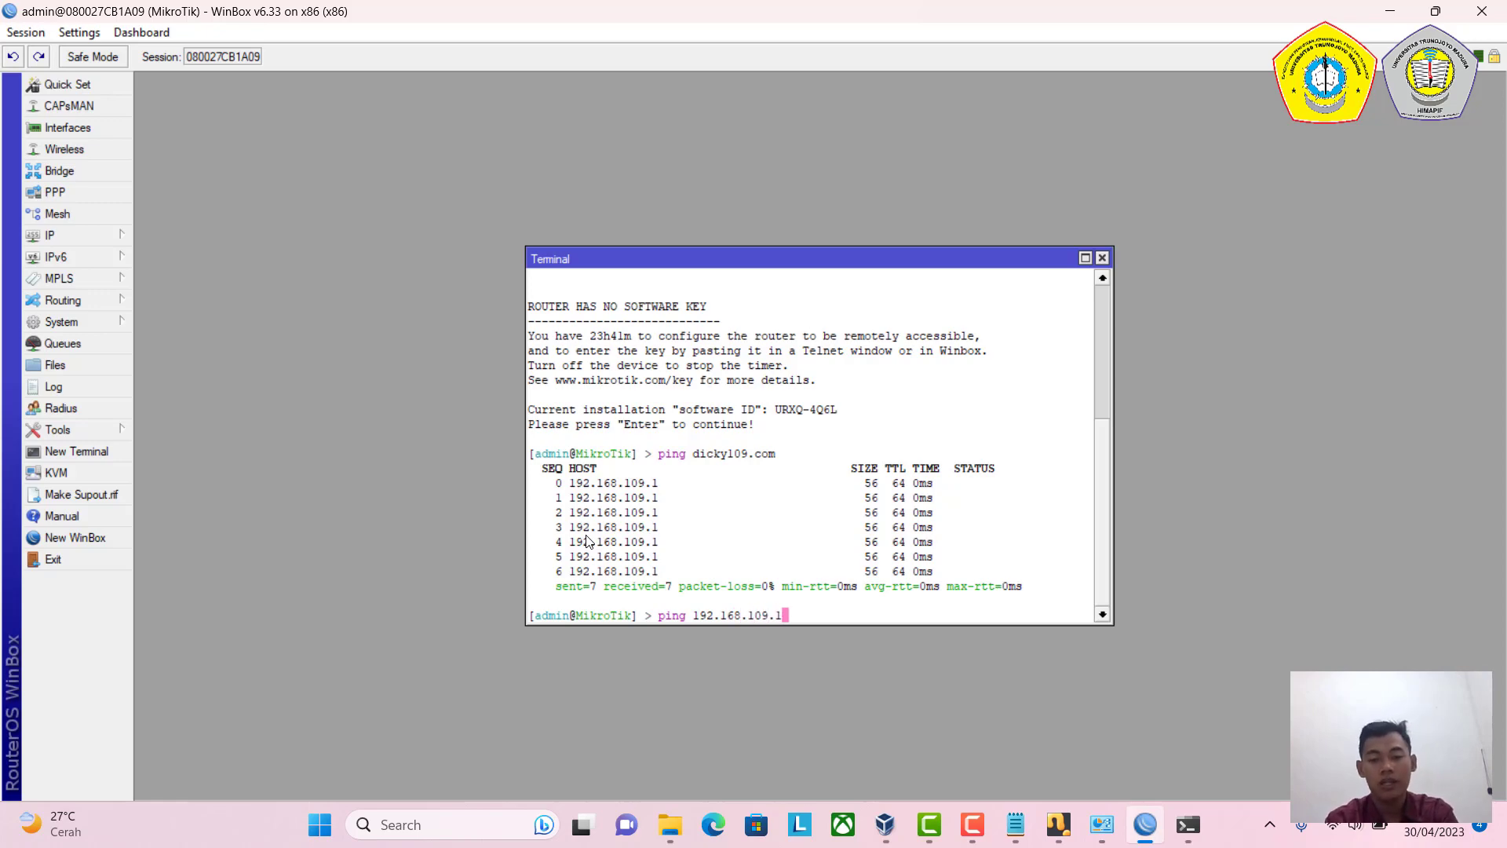
key(Return)
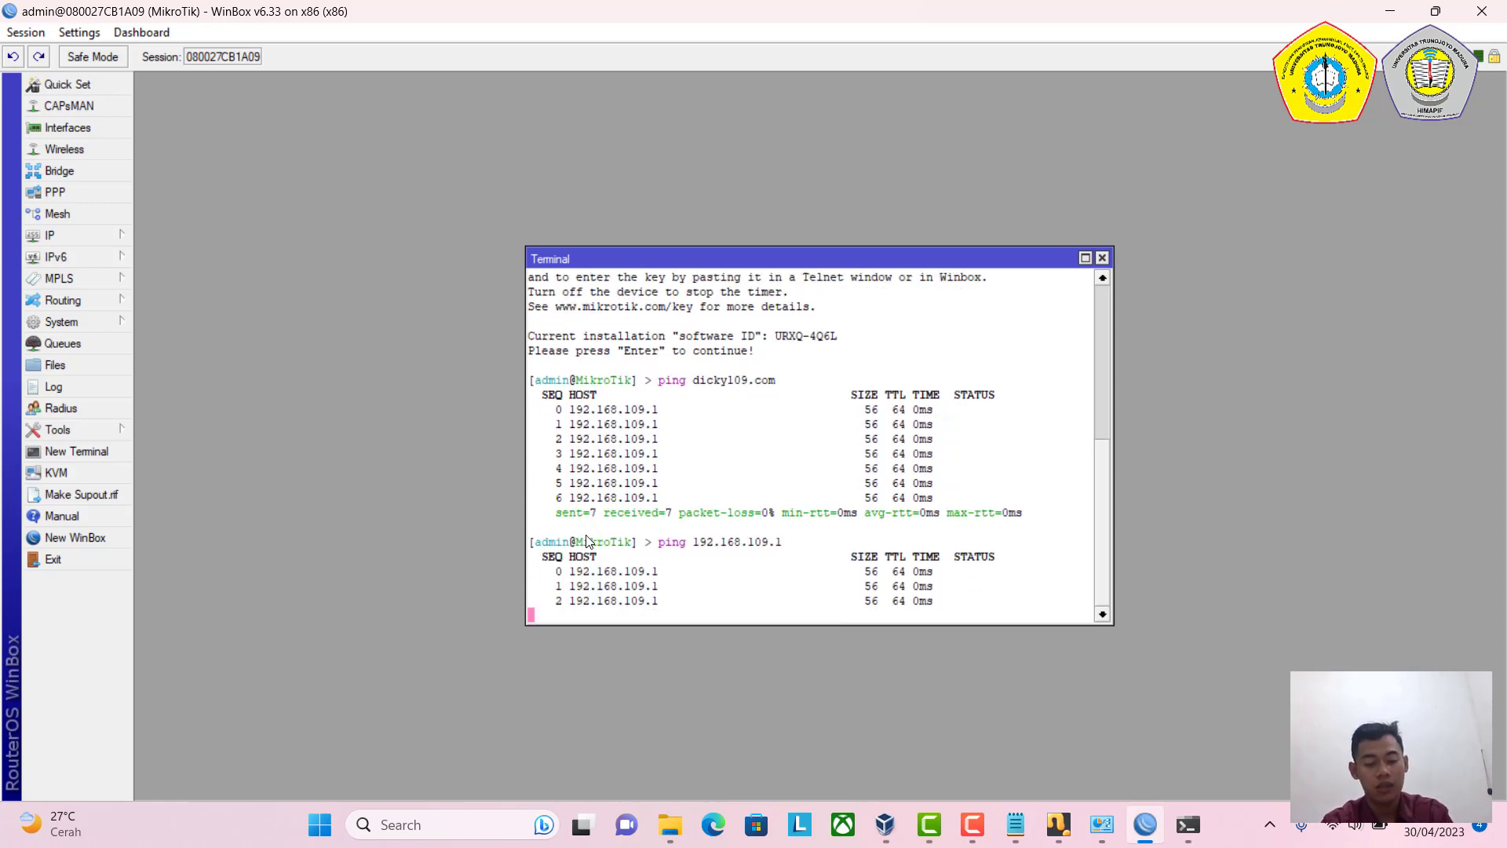
key(ctrl+c)
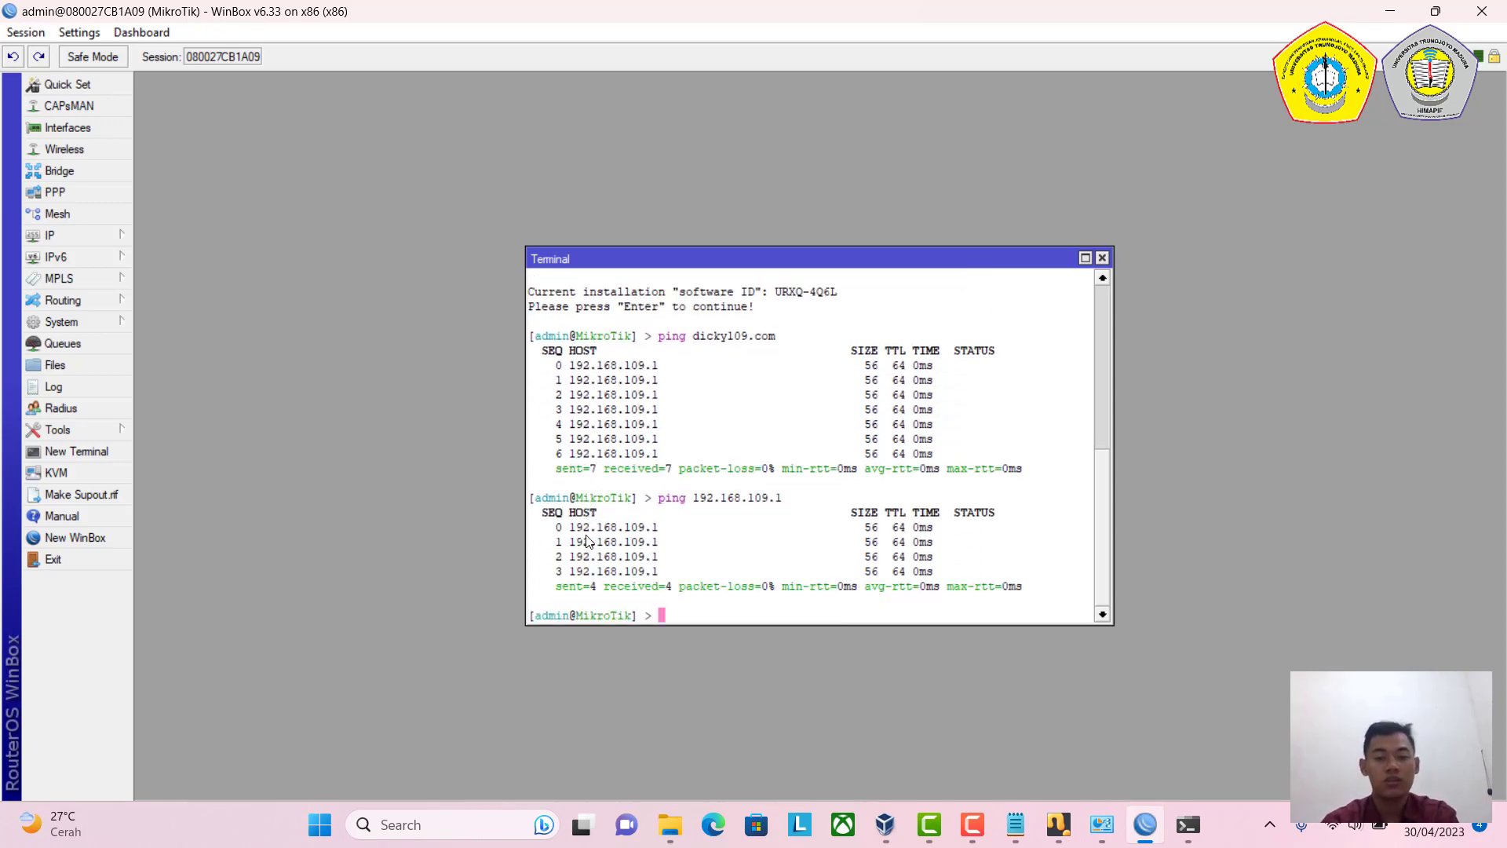
click(1103, 259)
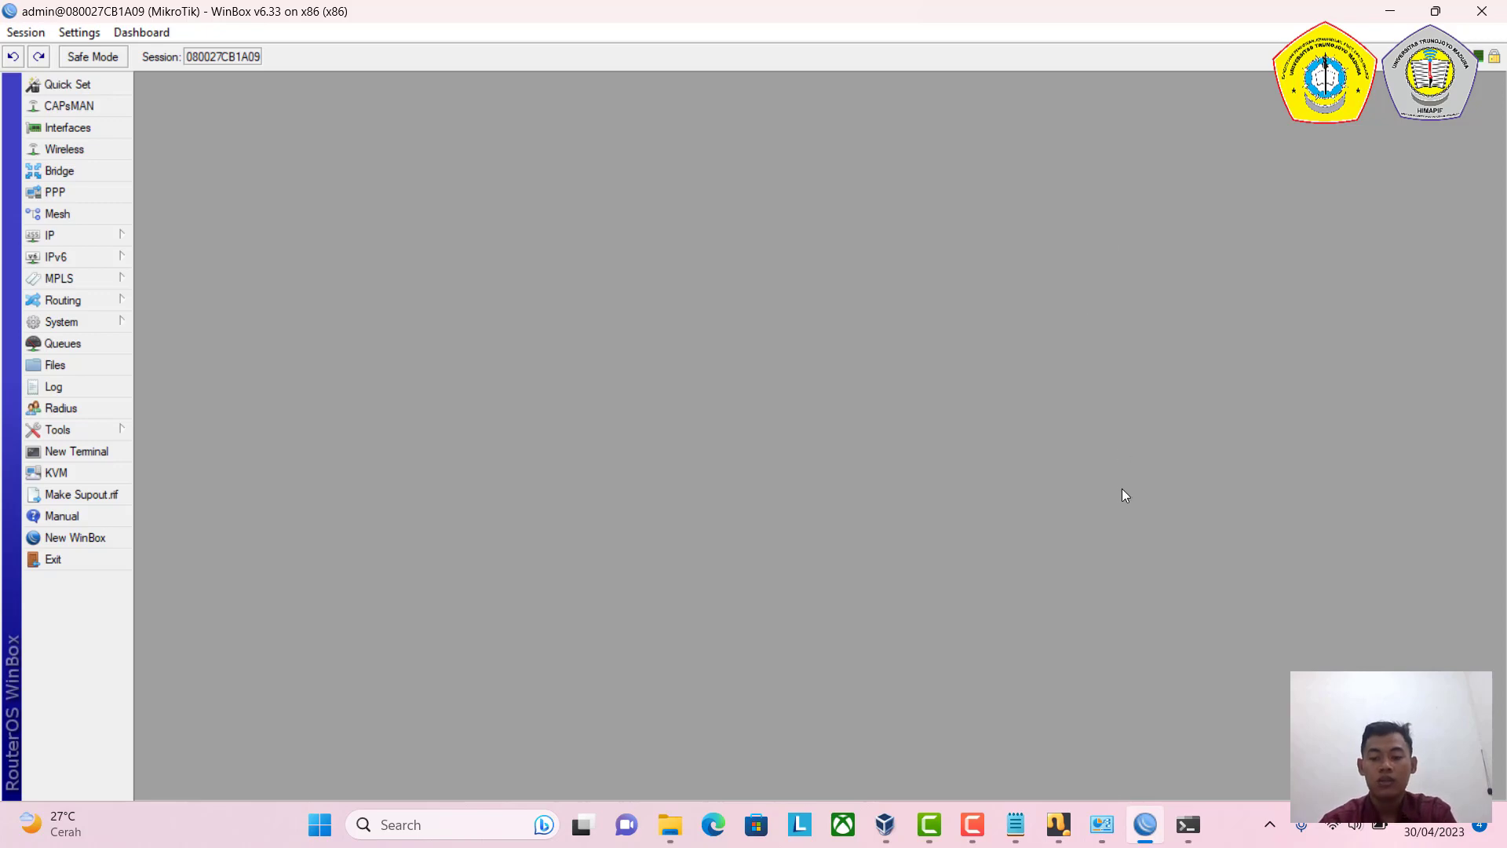
Switch to Windows Network Connections and check the TCP/IPv4 settings of the VirtualBox Host-Only Network adapter, accepting automatic IP and DNS addressing.
mouse_move(1102, 828)
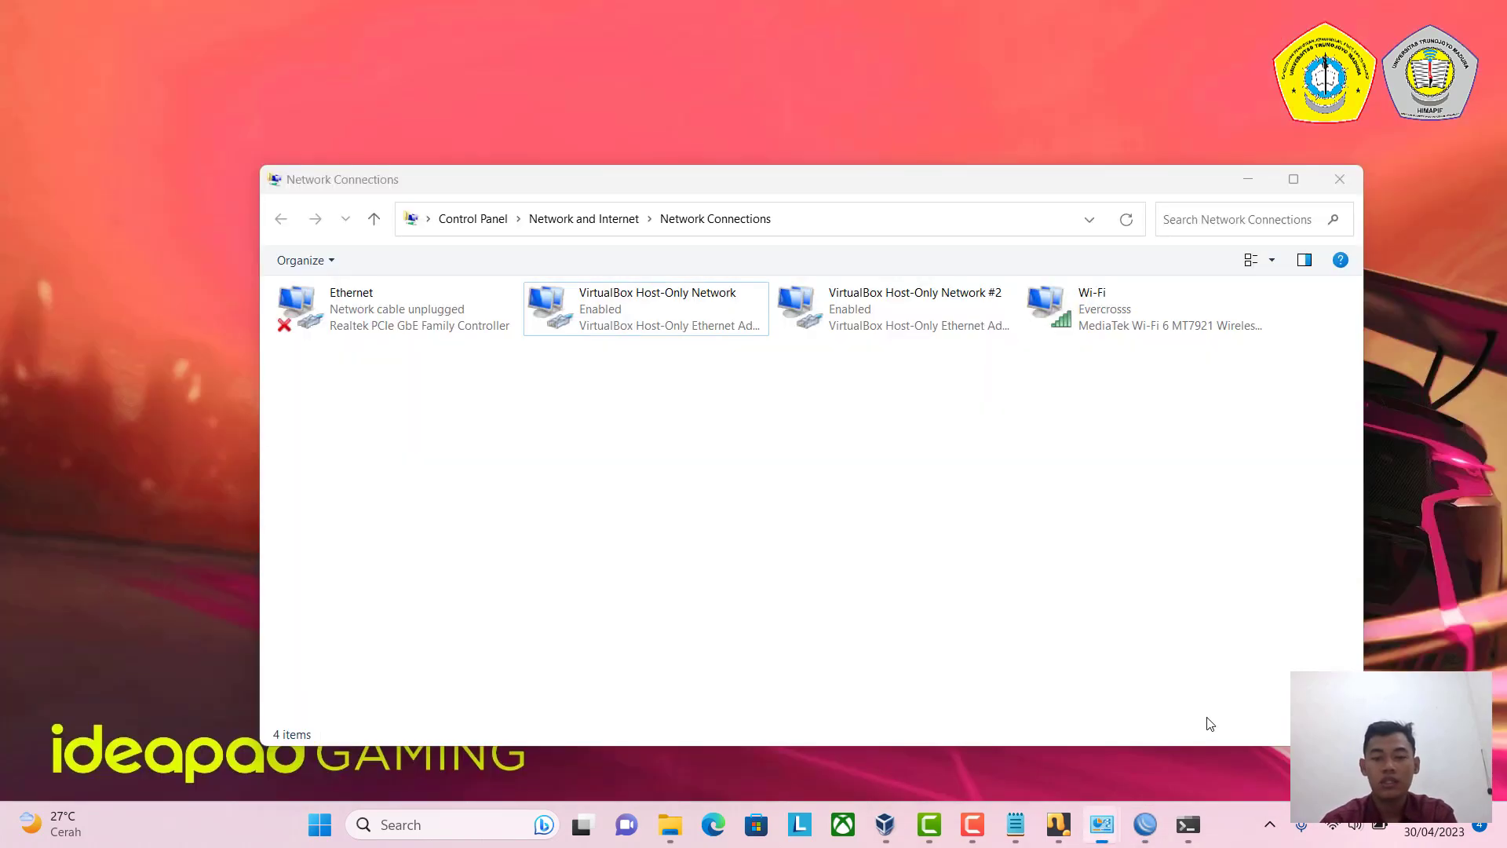
click(1205, 722)
click(619, 319)
right_click(619, 318)
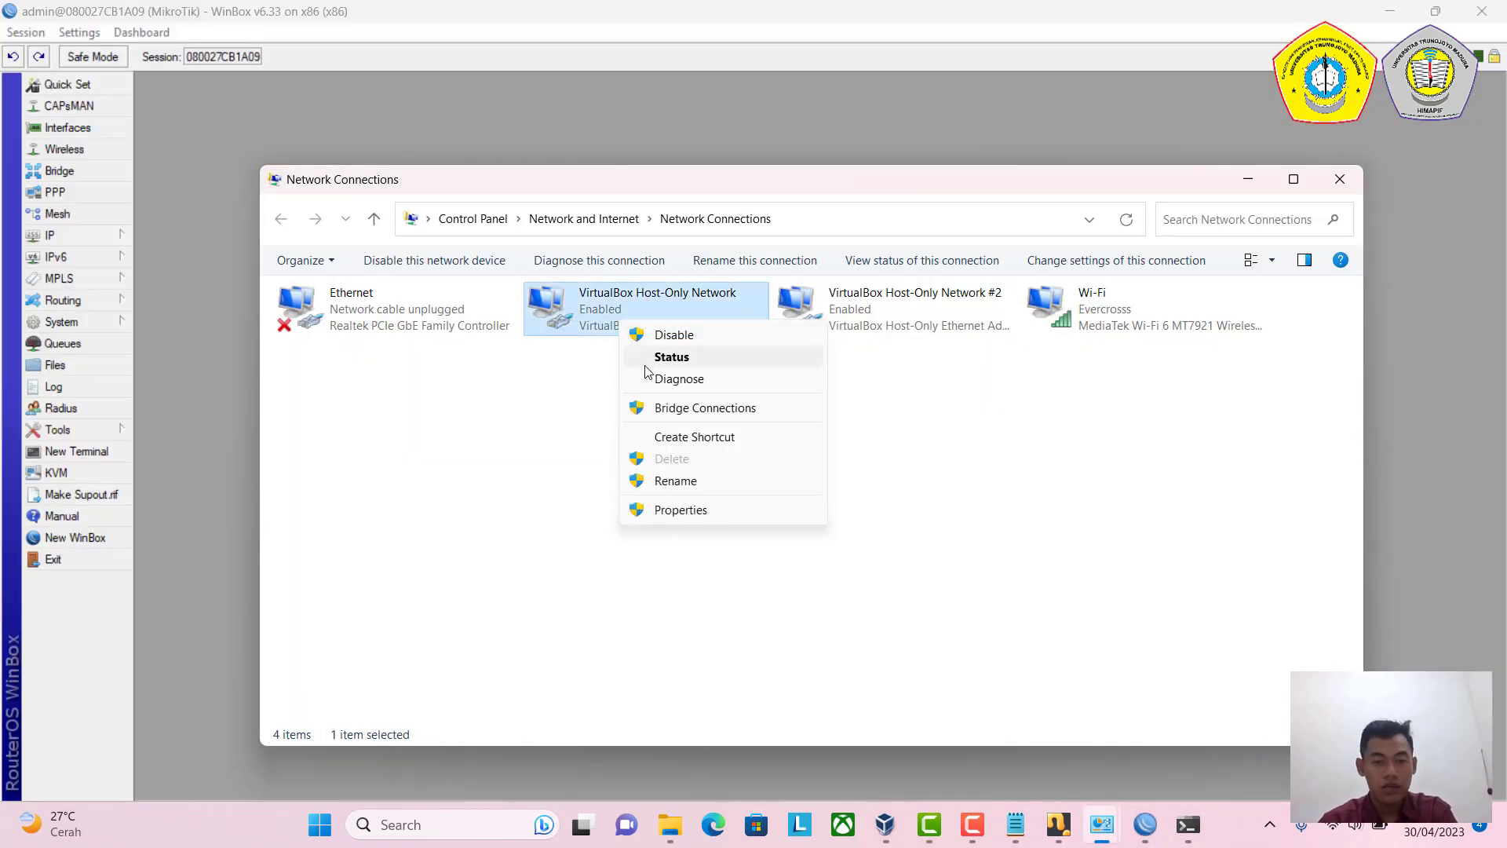
click(681, 511)
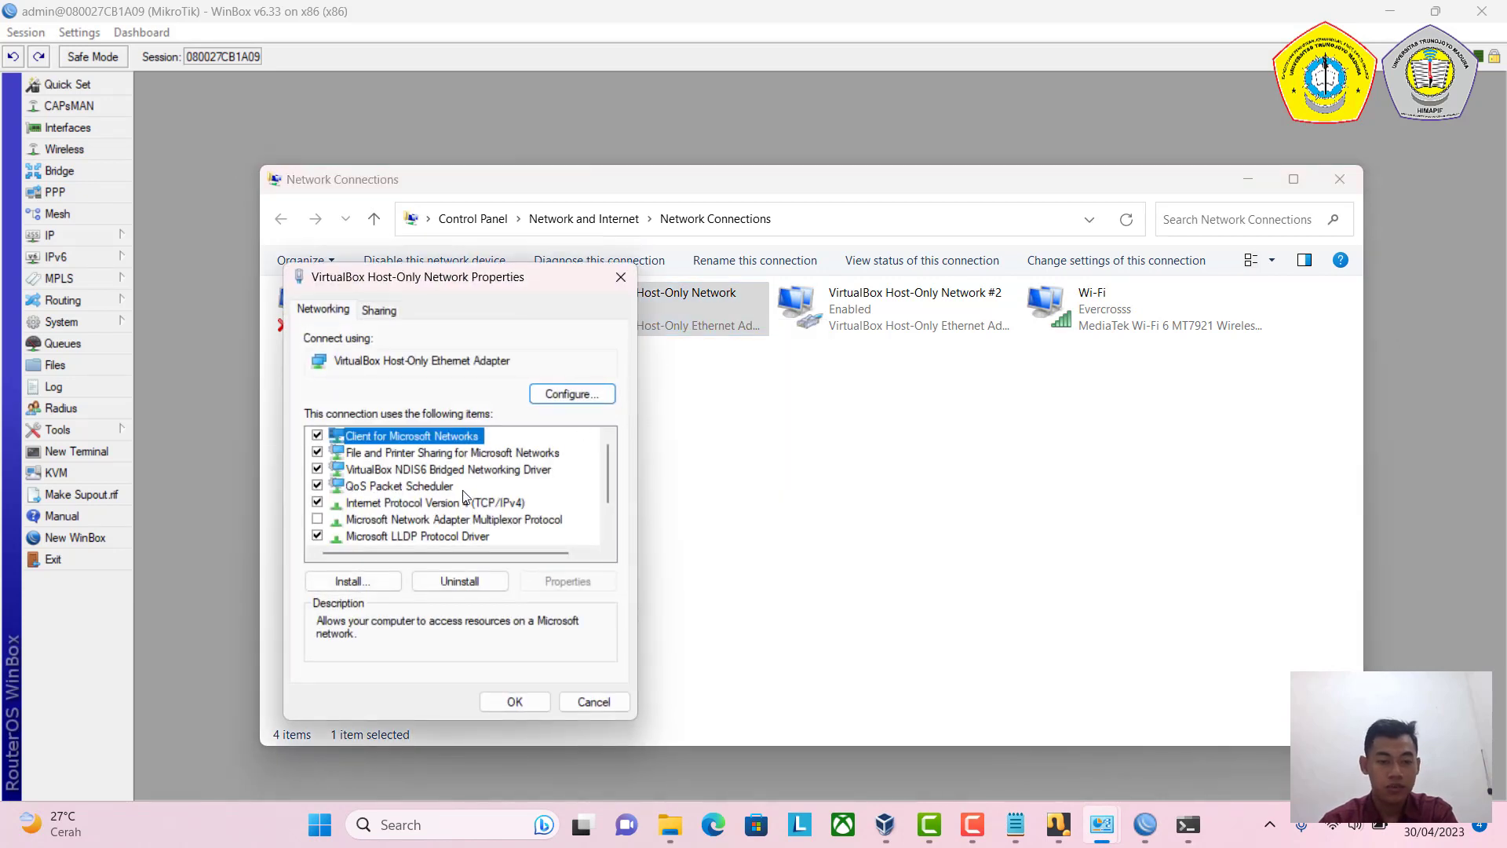
double_click(469, 499)
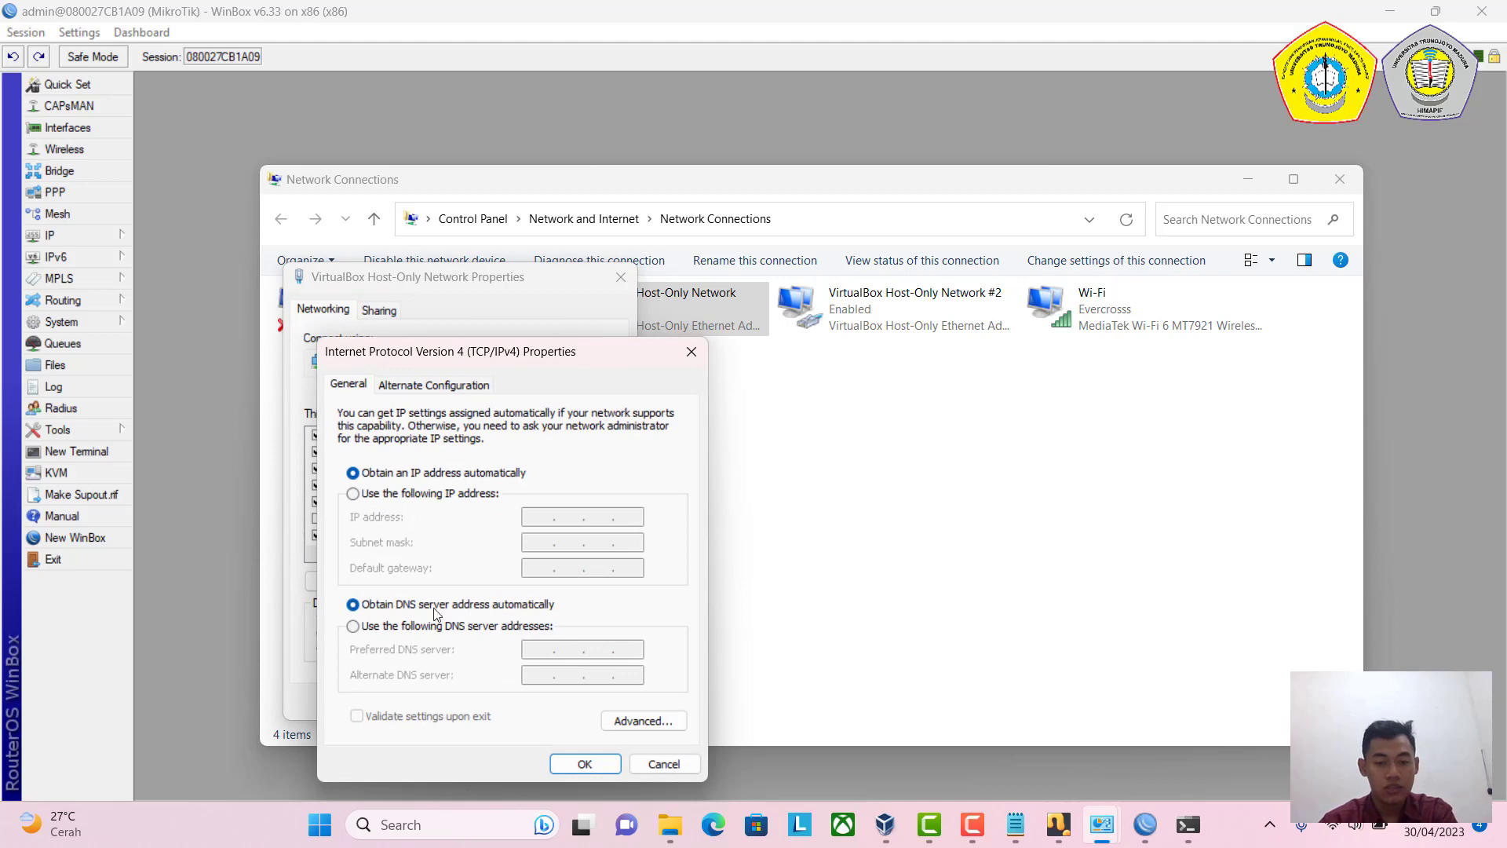
click(601, 766)
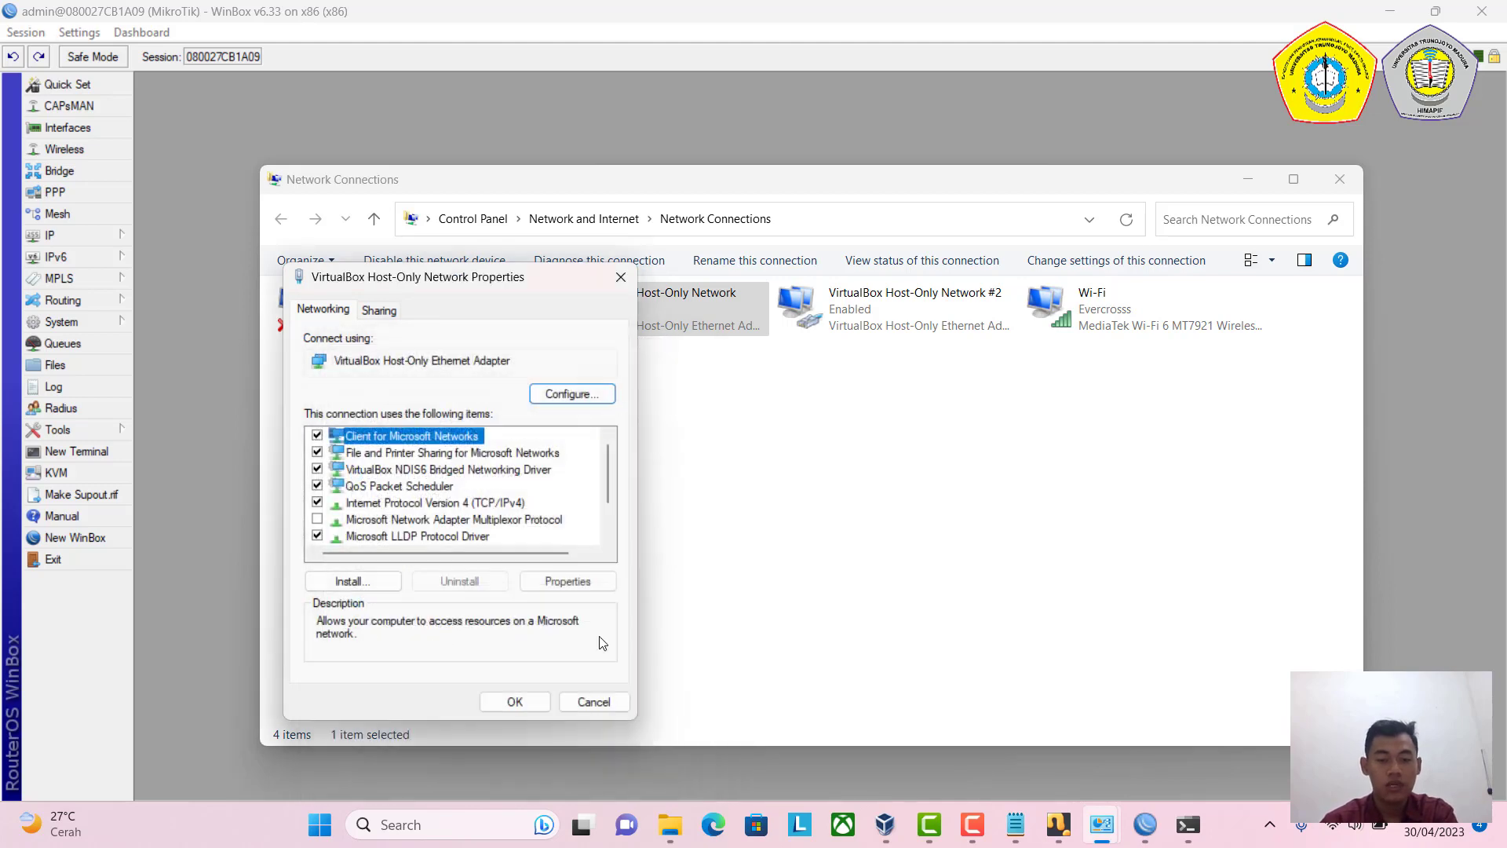
click(510, 701)
Restart the VirtualBox Host-Only Network adapter by disabling it and enabling it again.
right_click(687, 305)
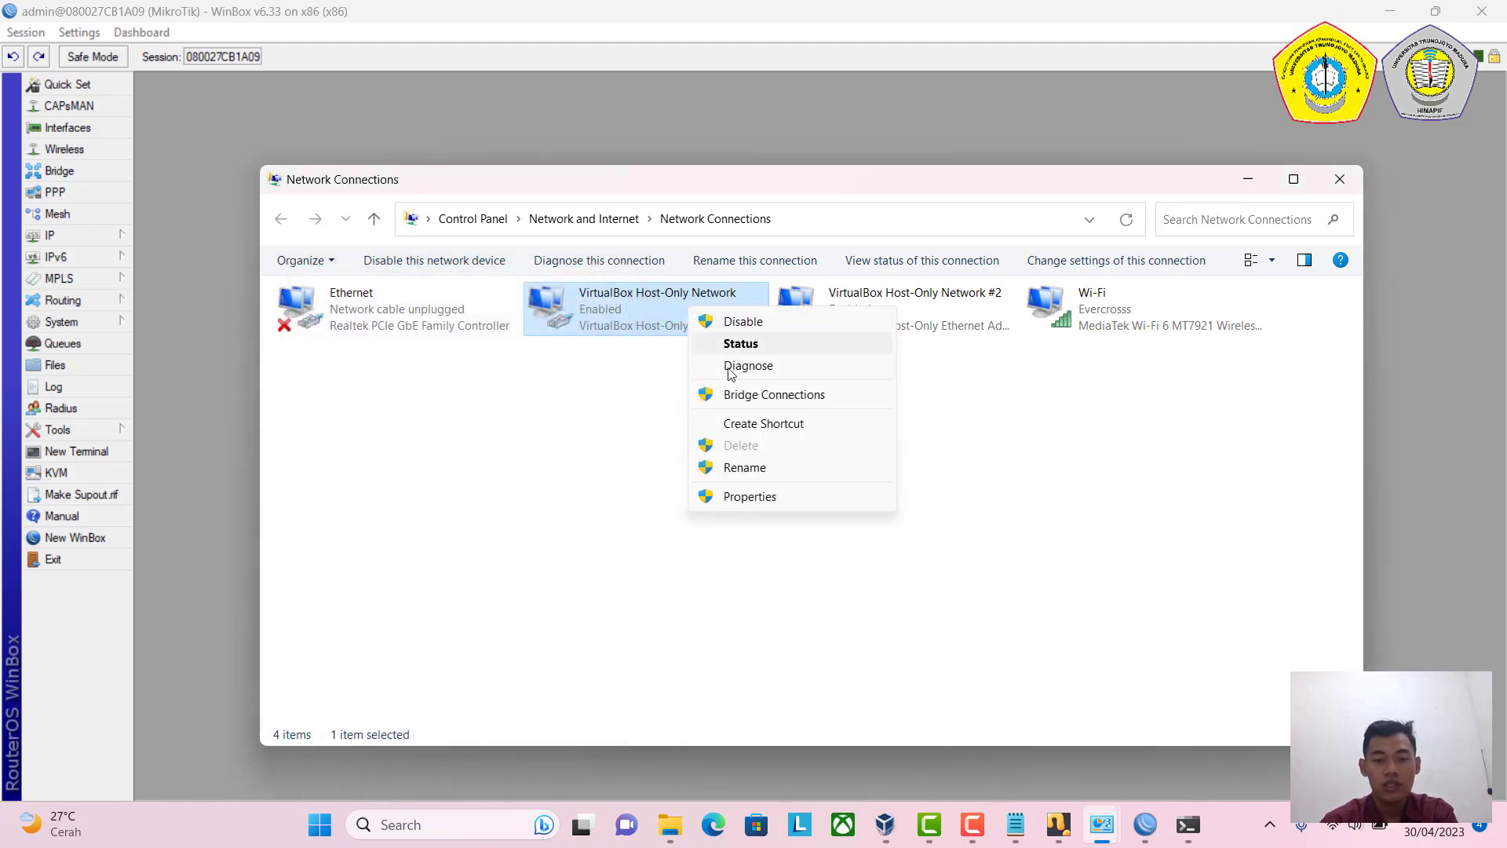
click(743, 321)
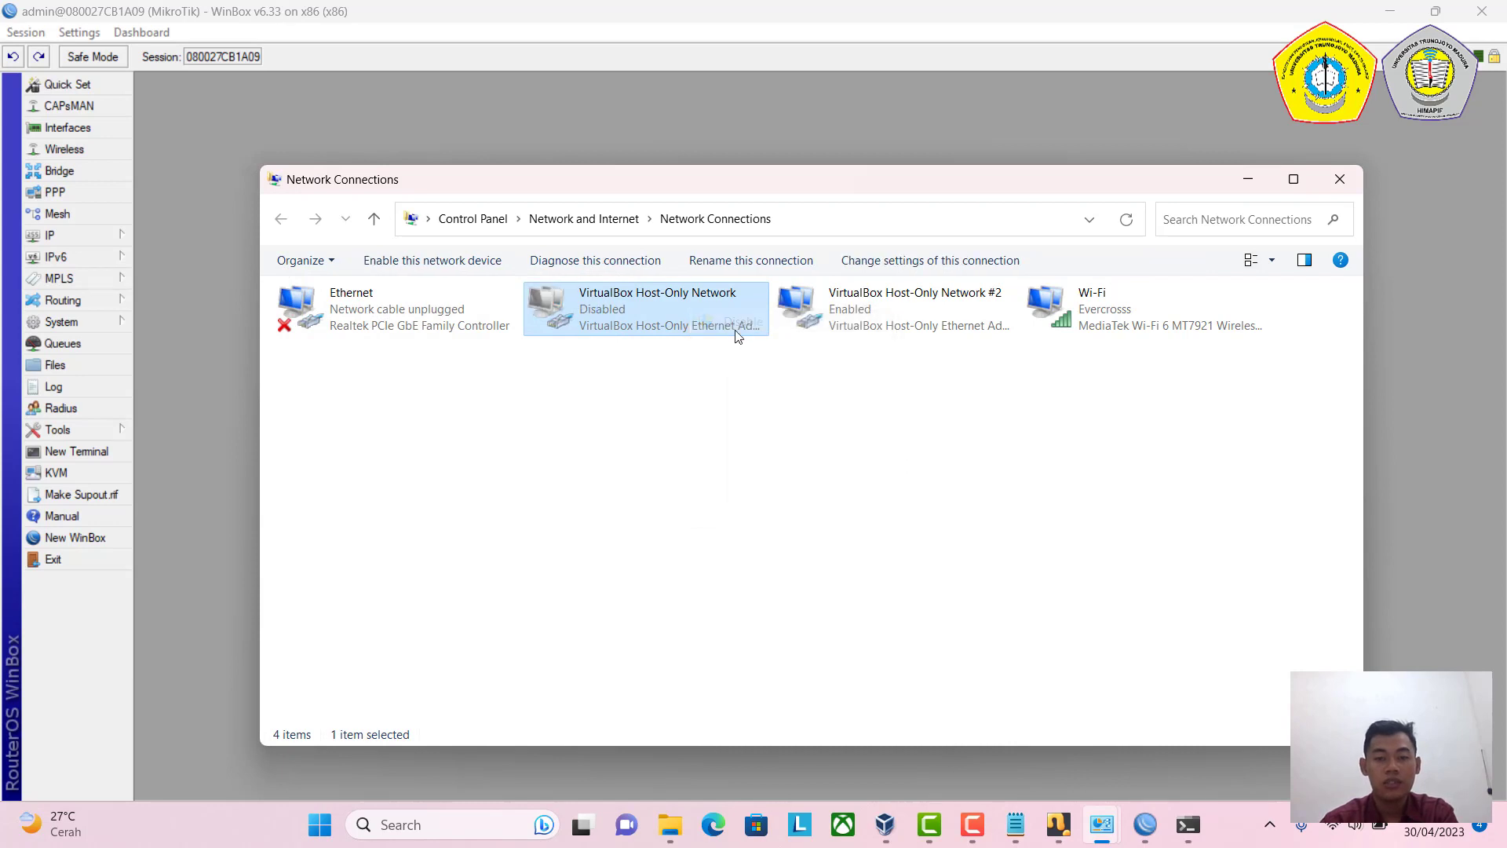
right_click(621, 313)
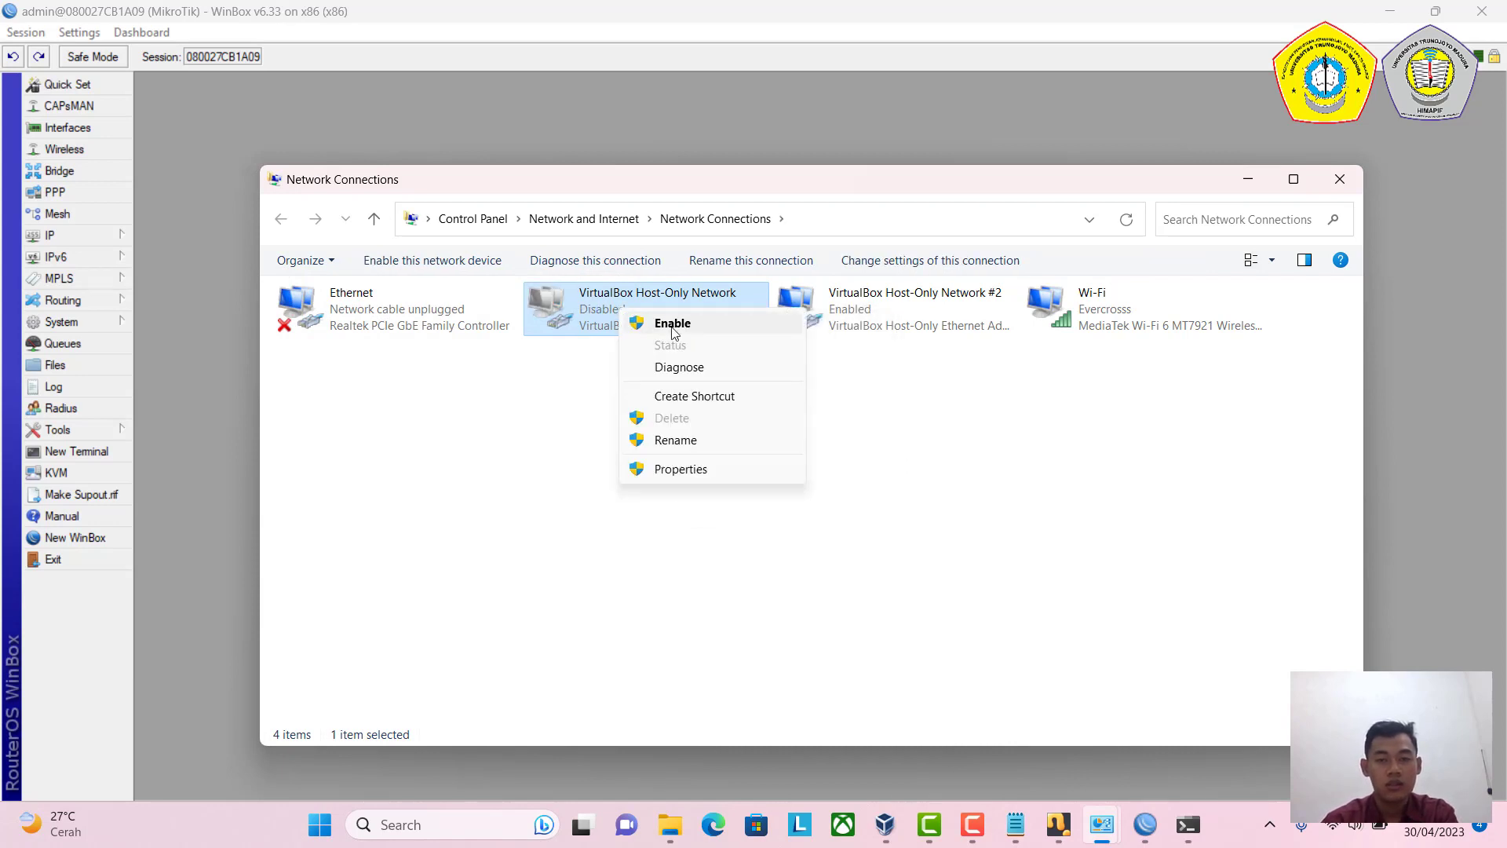
click(672, 325)
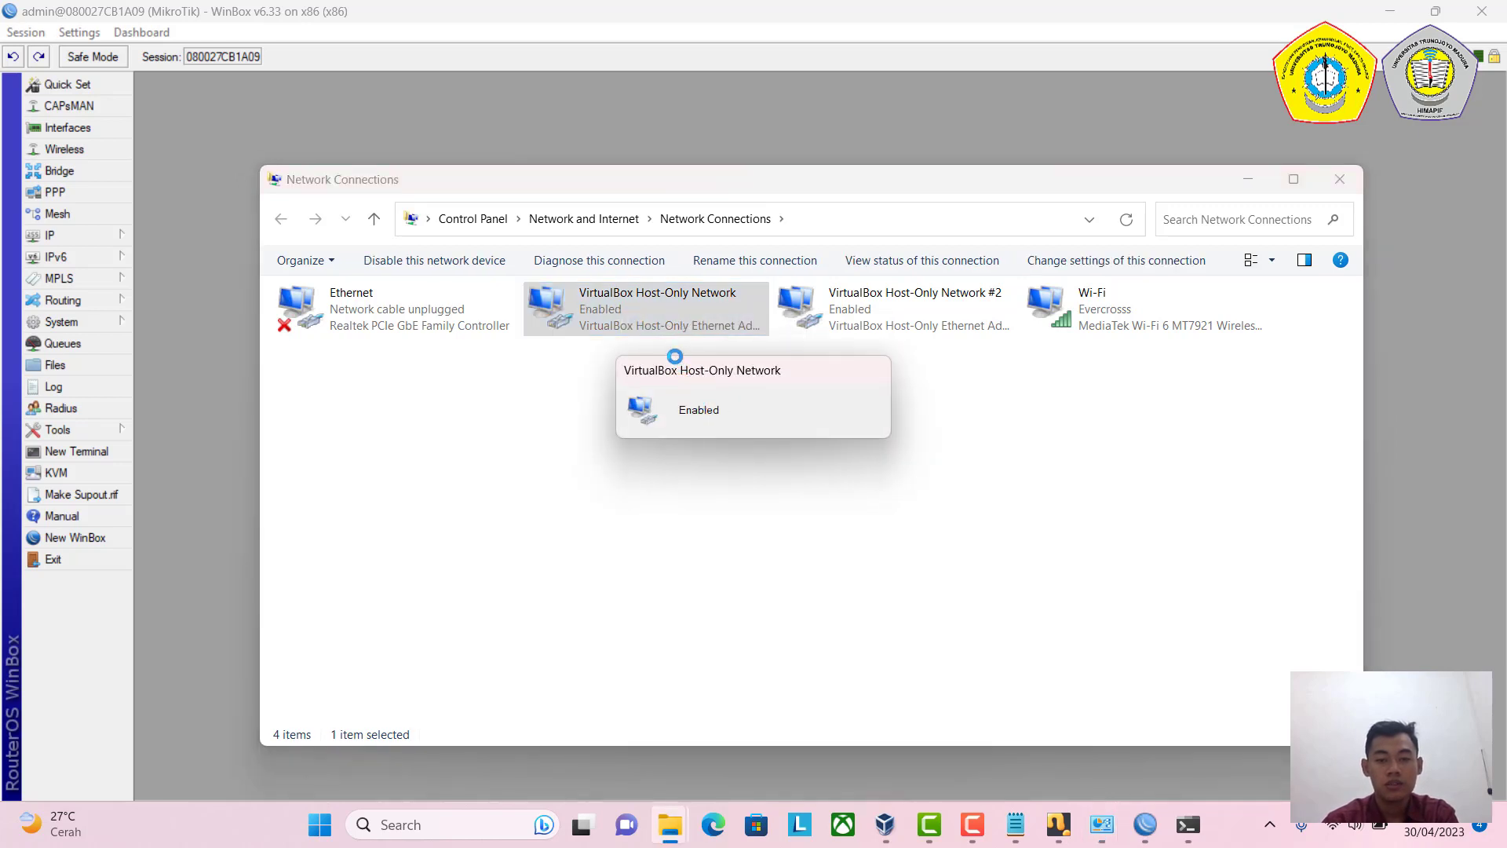
Examine the status and connection details of the VirtualBox Host-Only Network adapter for its assigned addresses, and close the dialogs.
right_click(675, 314)
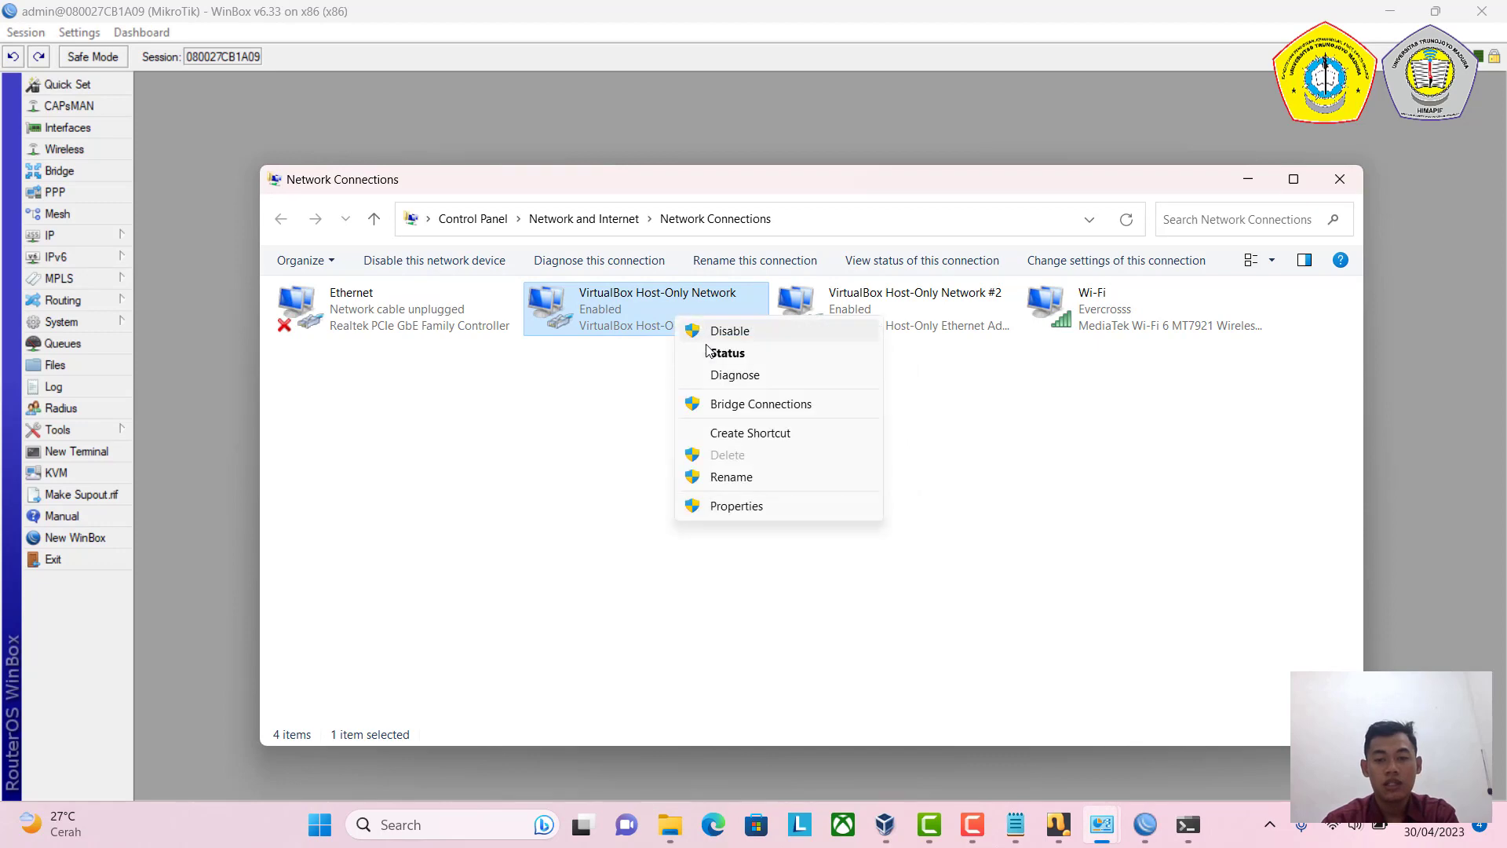
click(690, 350)
click(664, 402)
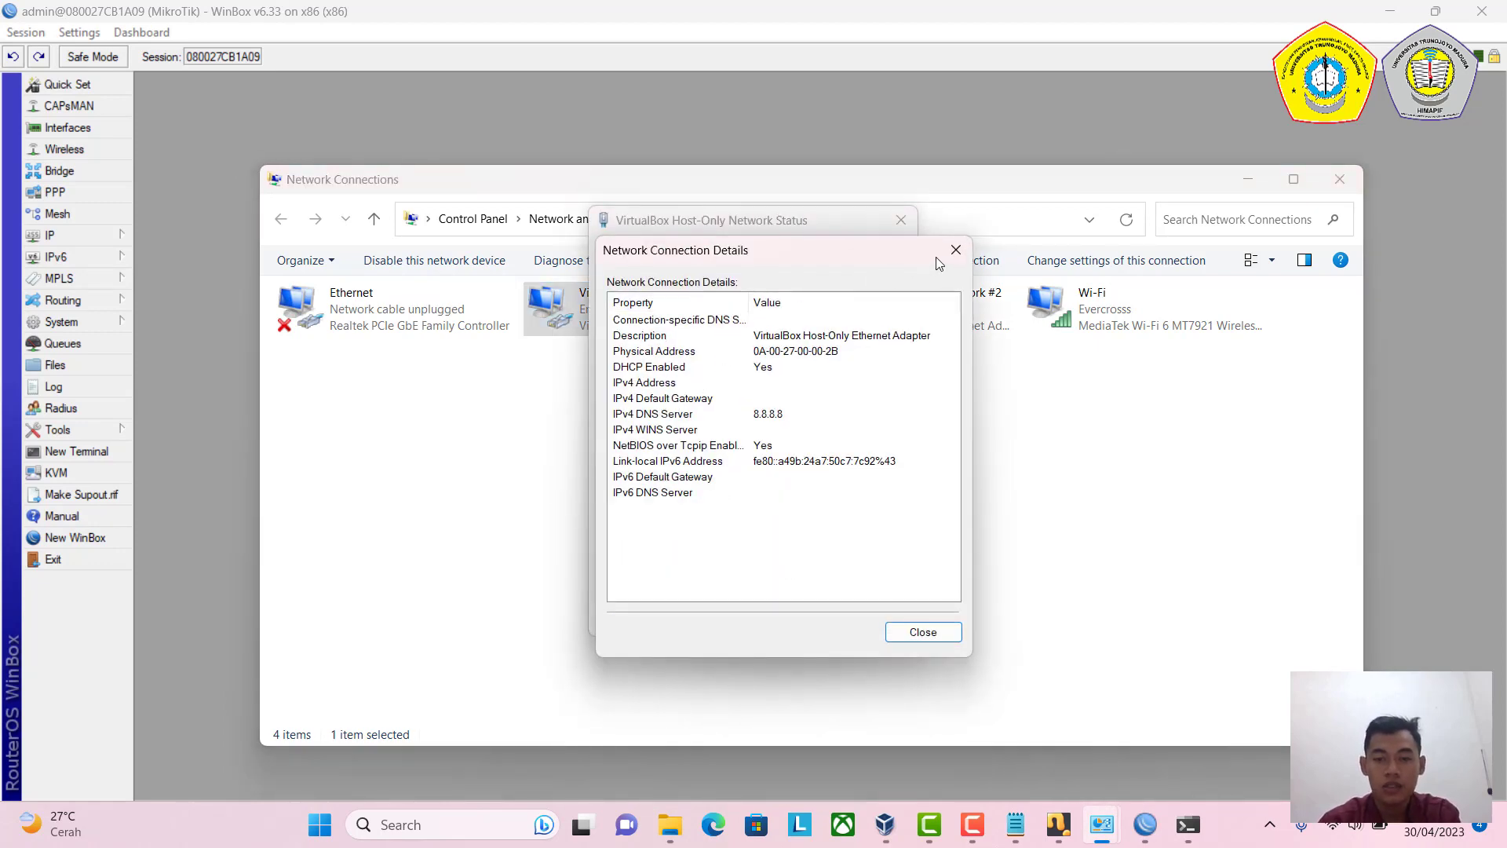
click(956, 249)
click(877, 618)
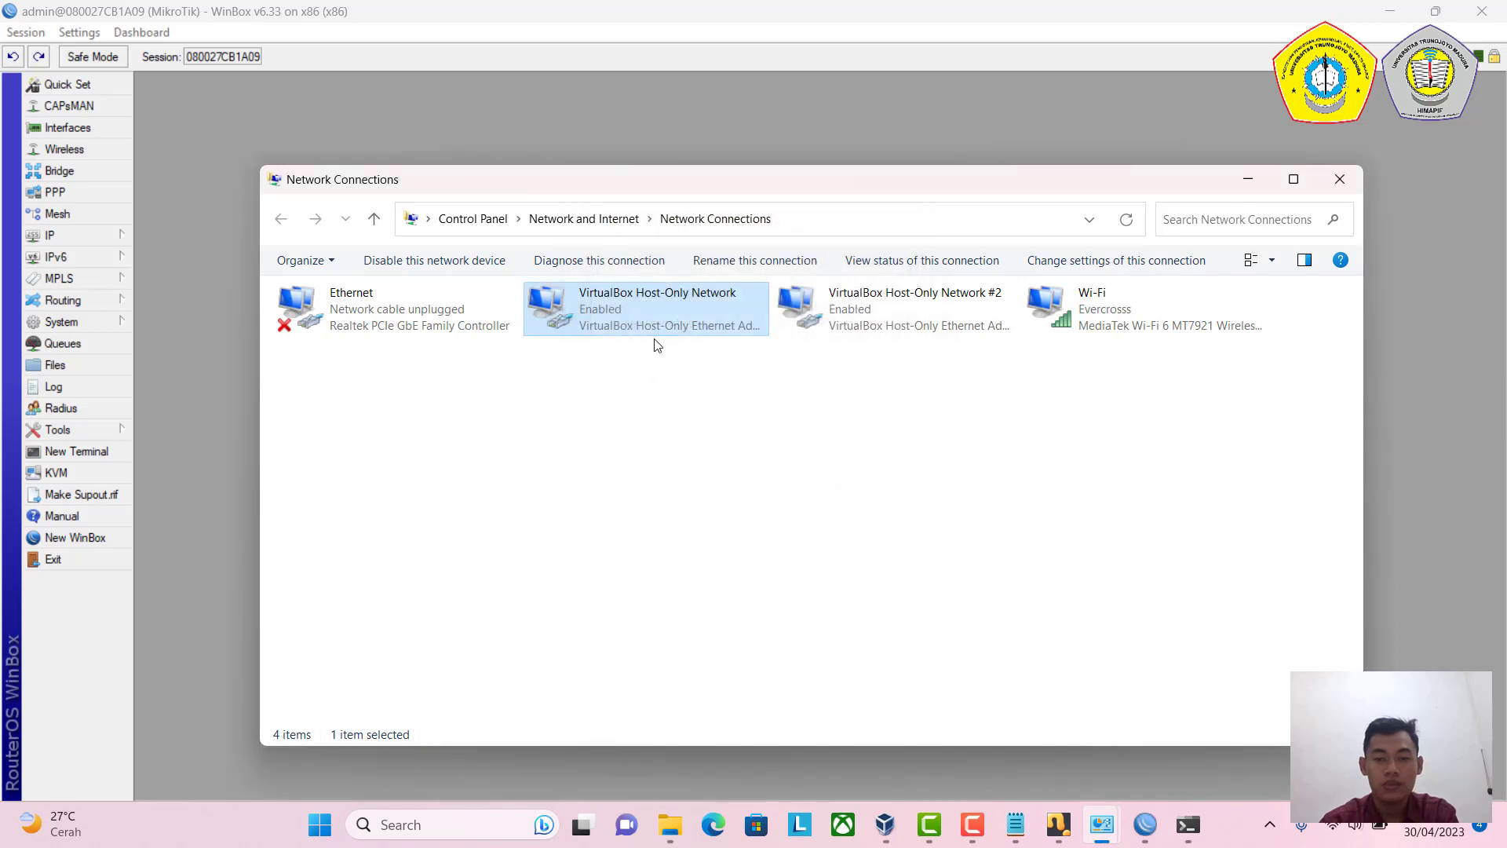
right_click(653, 308)
click(710, 343)
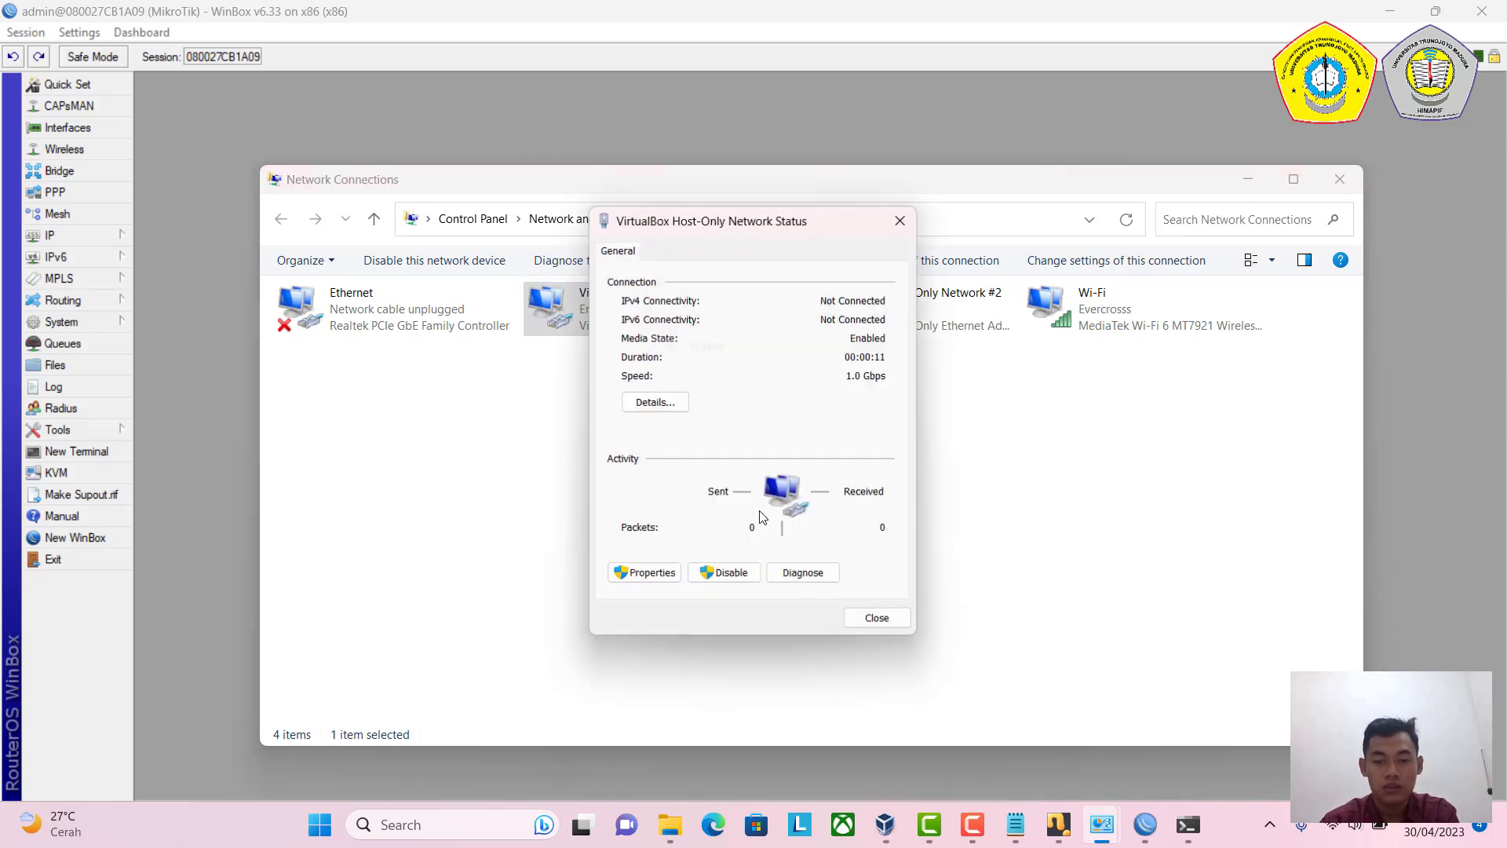
click(877, 619)
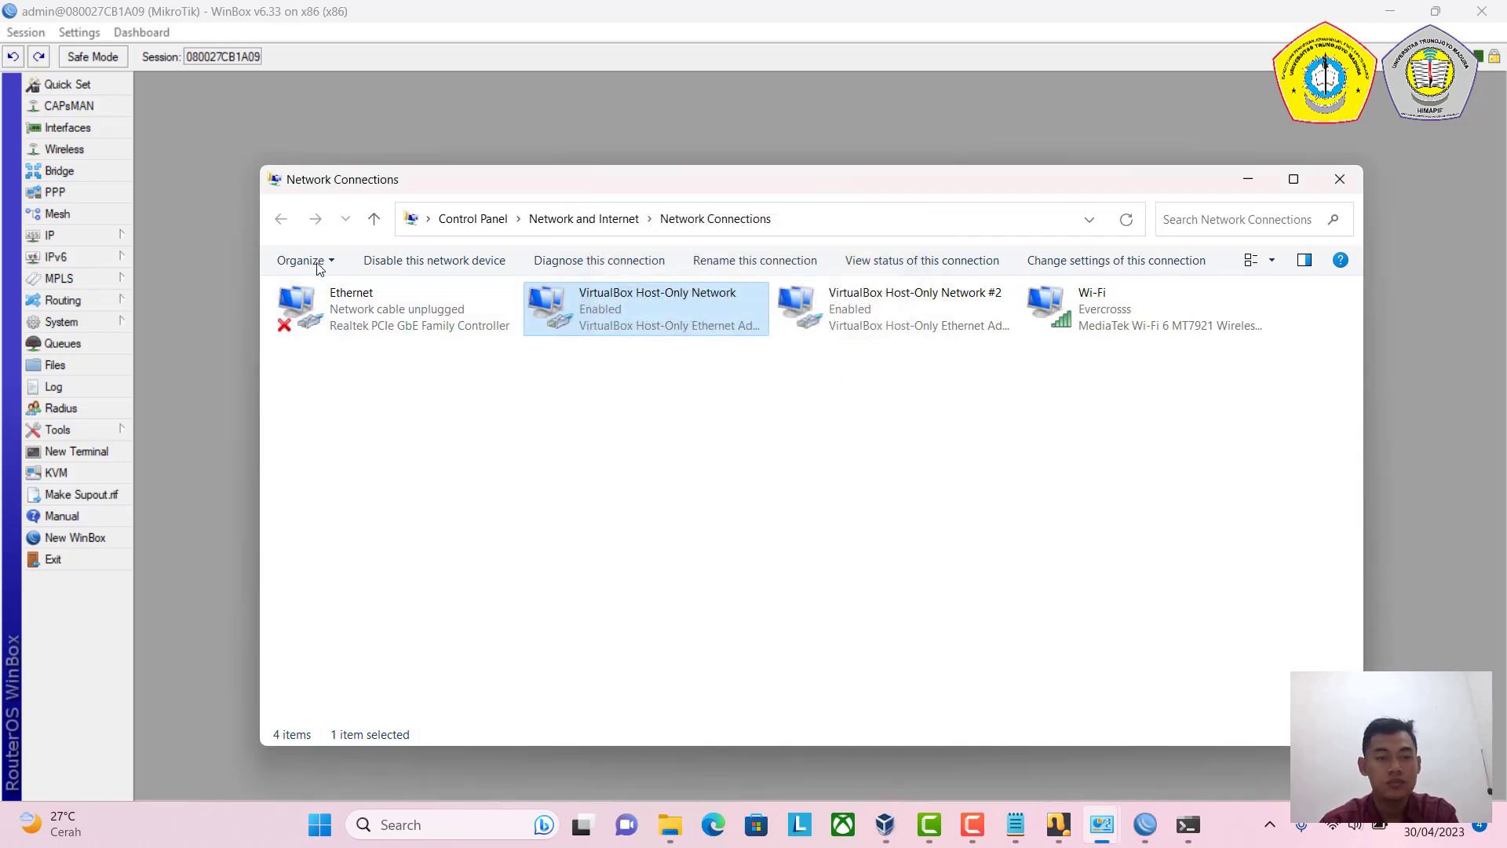
click(476, 131)
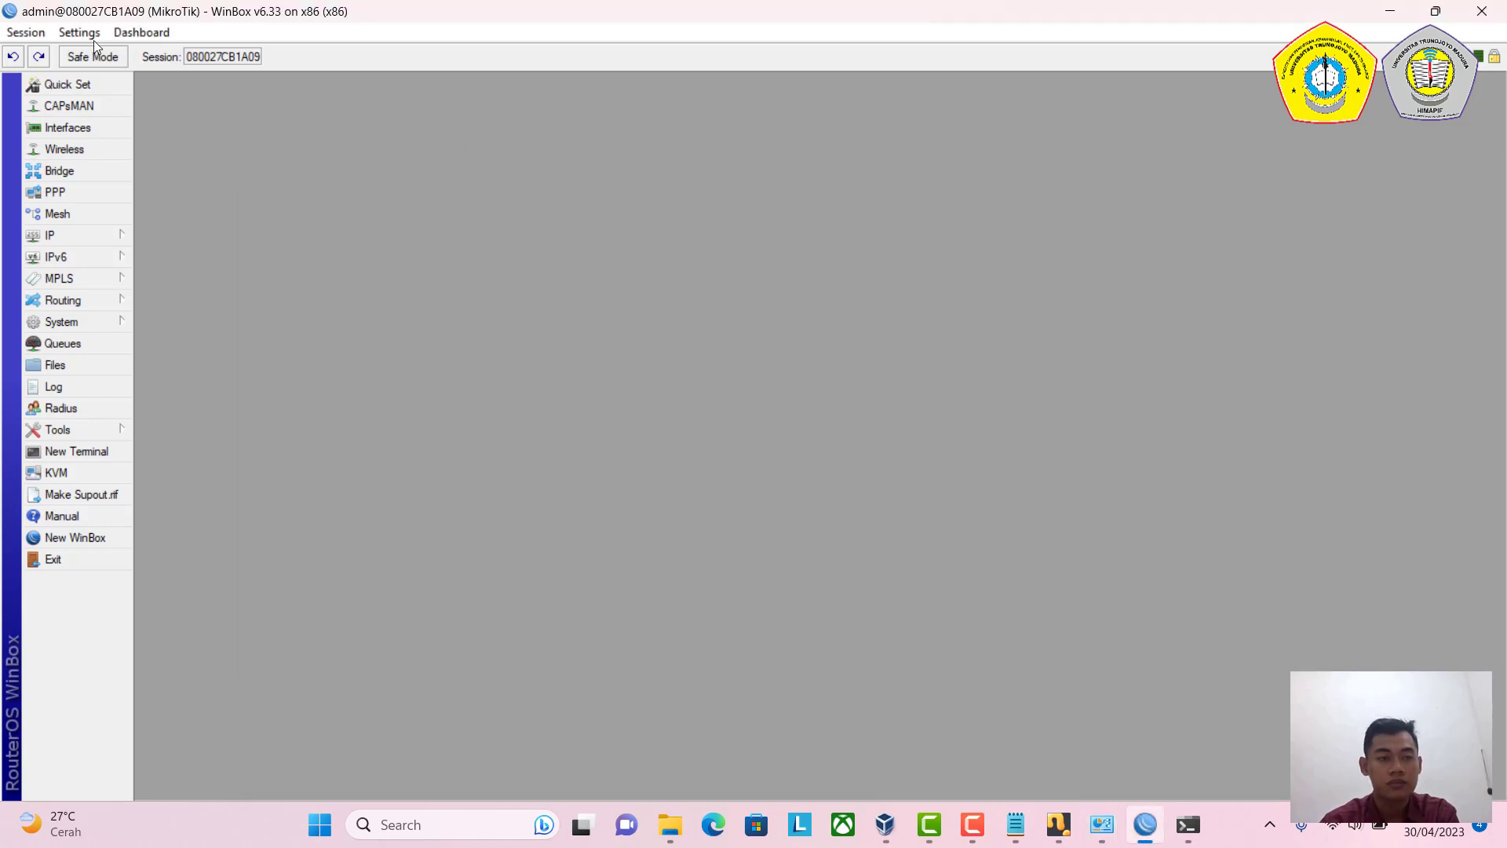
click(36, 40)
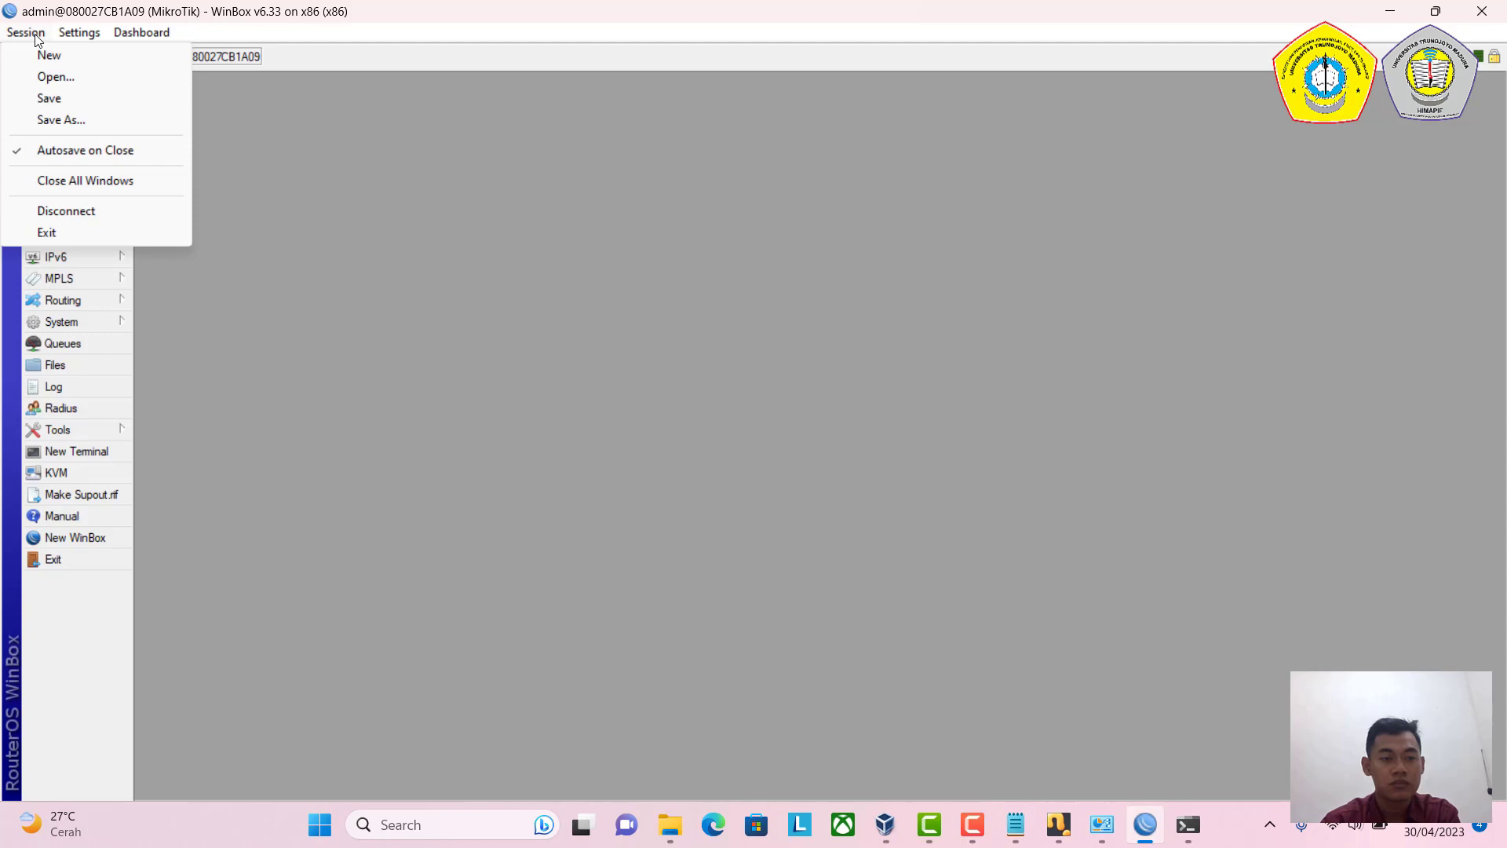
click(609, 308)
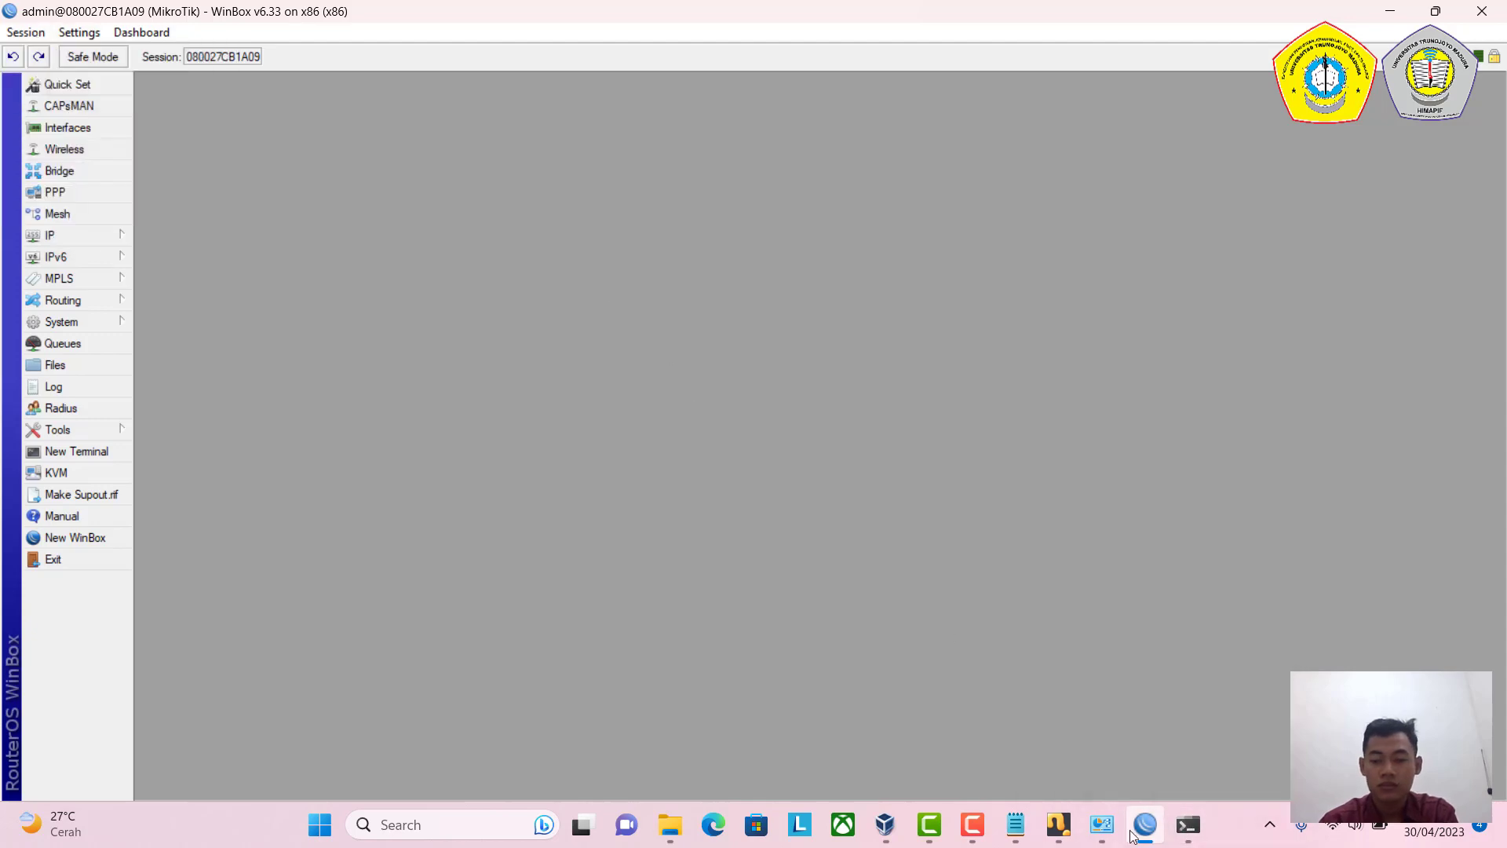
Refresh Network Connections, recheck the VirtualBox Host-Only Network adapter's IPv4 and DNS details, and close the window.
mouse_move(1102, 824)
click(1171, 733)
right_click(589, 453)
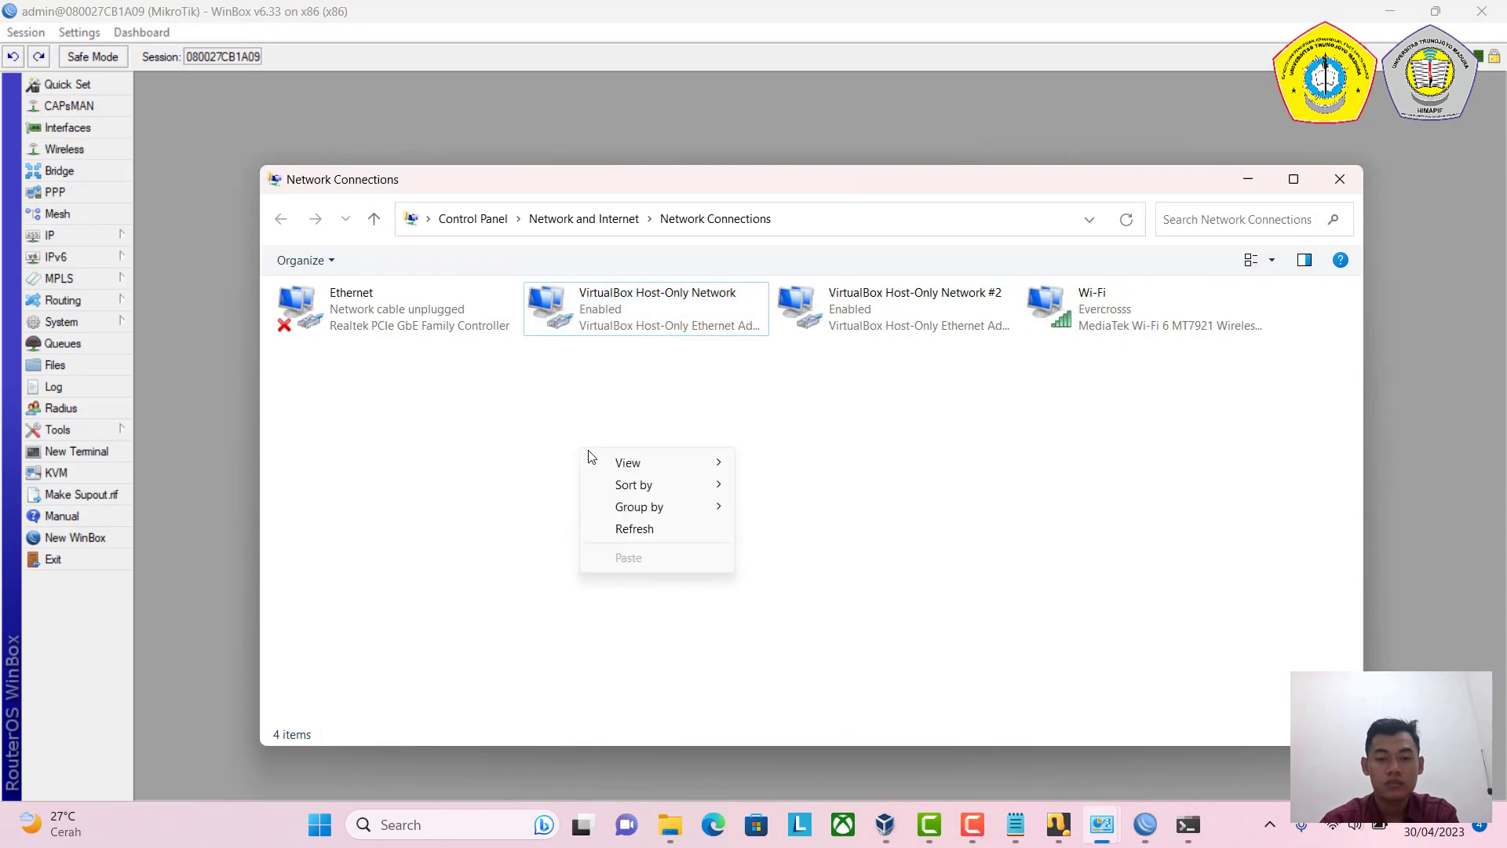
click(634, 528)
click(634, 322)
right_click(636, 322)
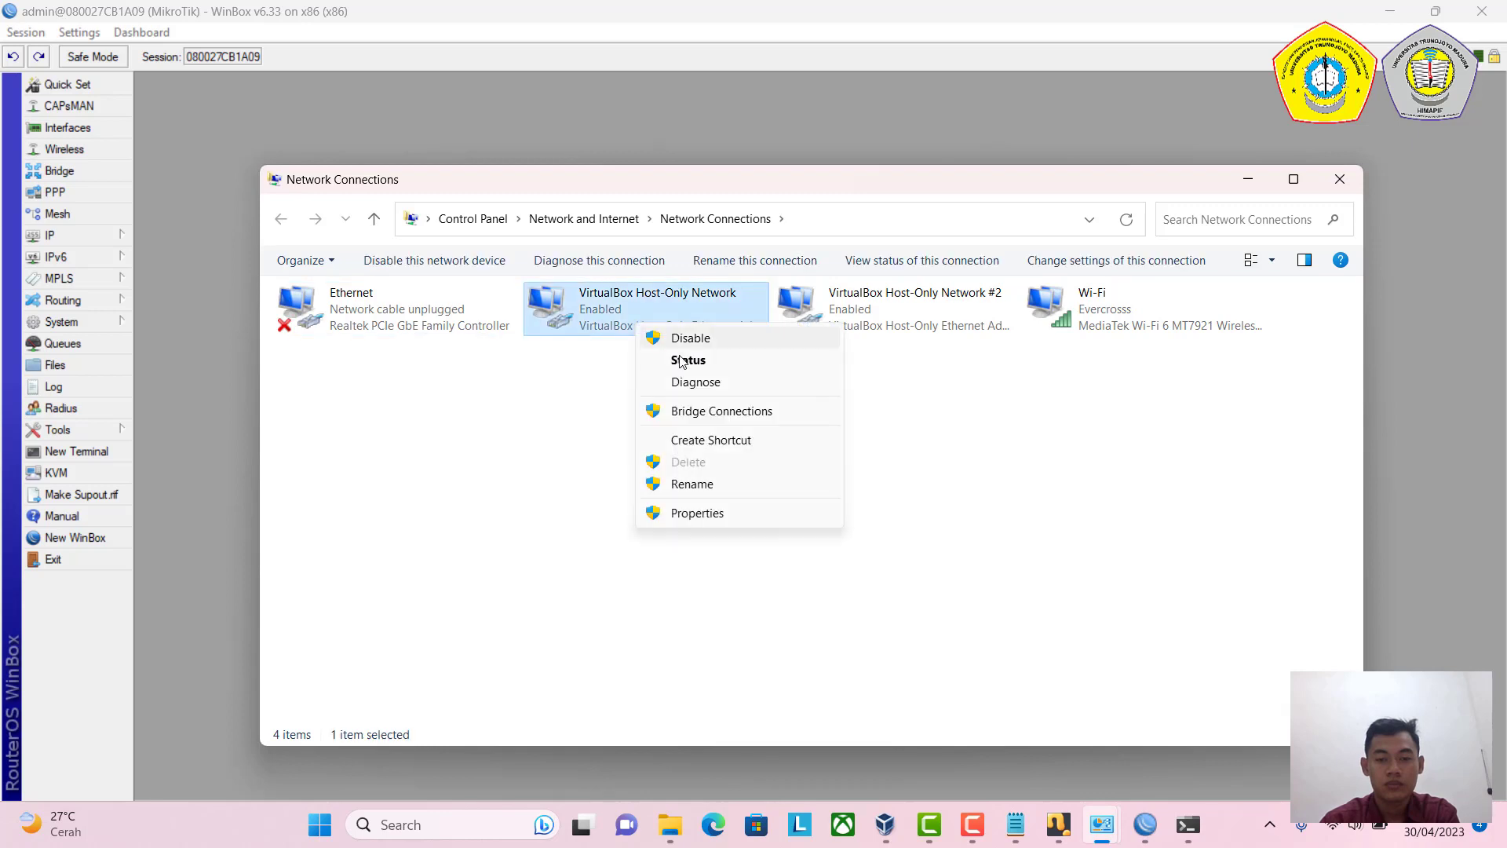
click(681, 361)
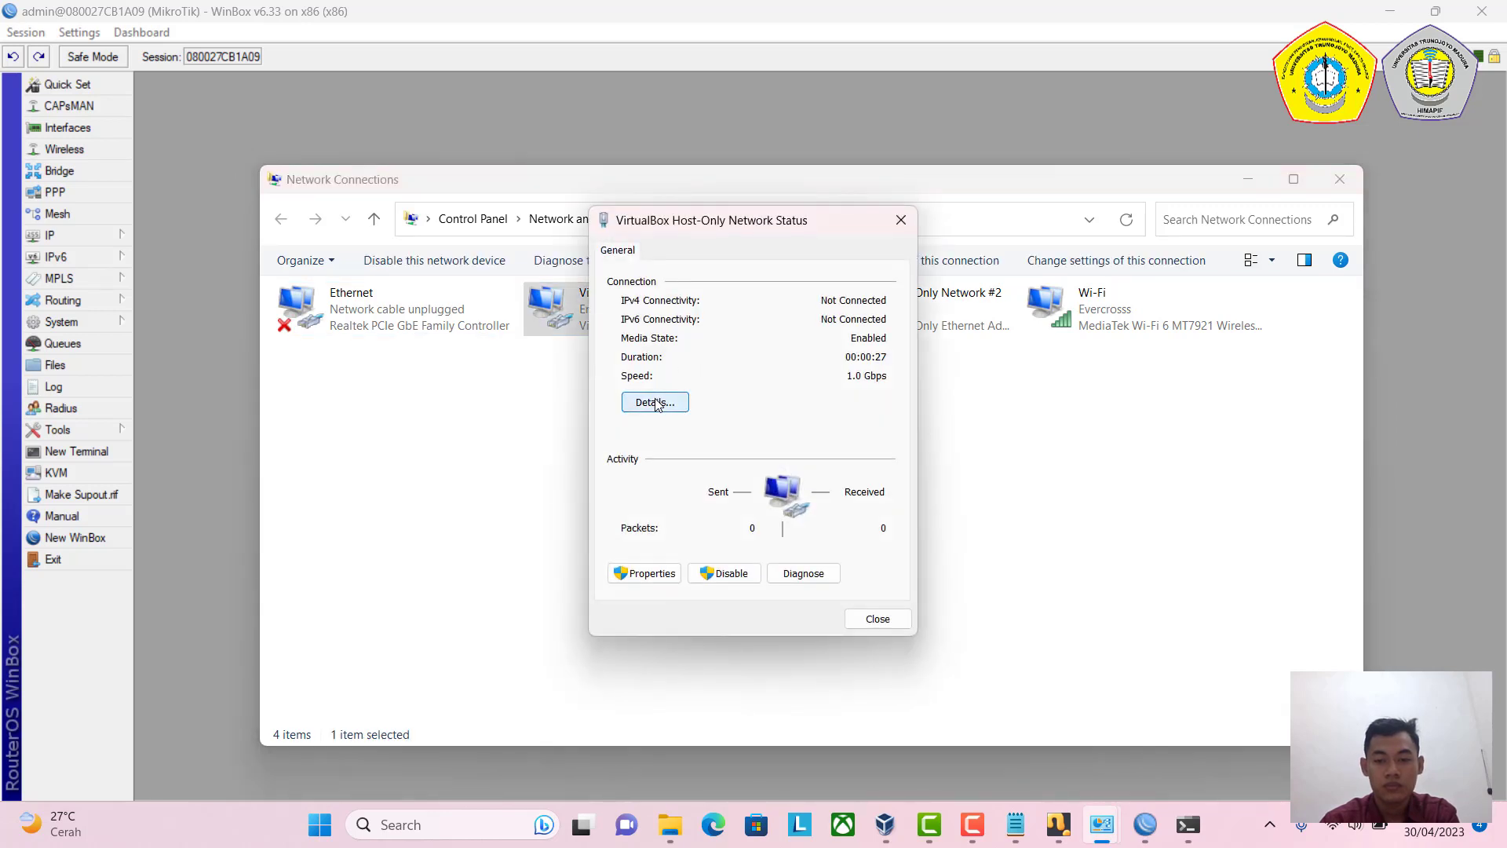
click(656, 403)
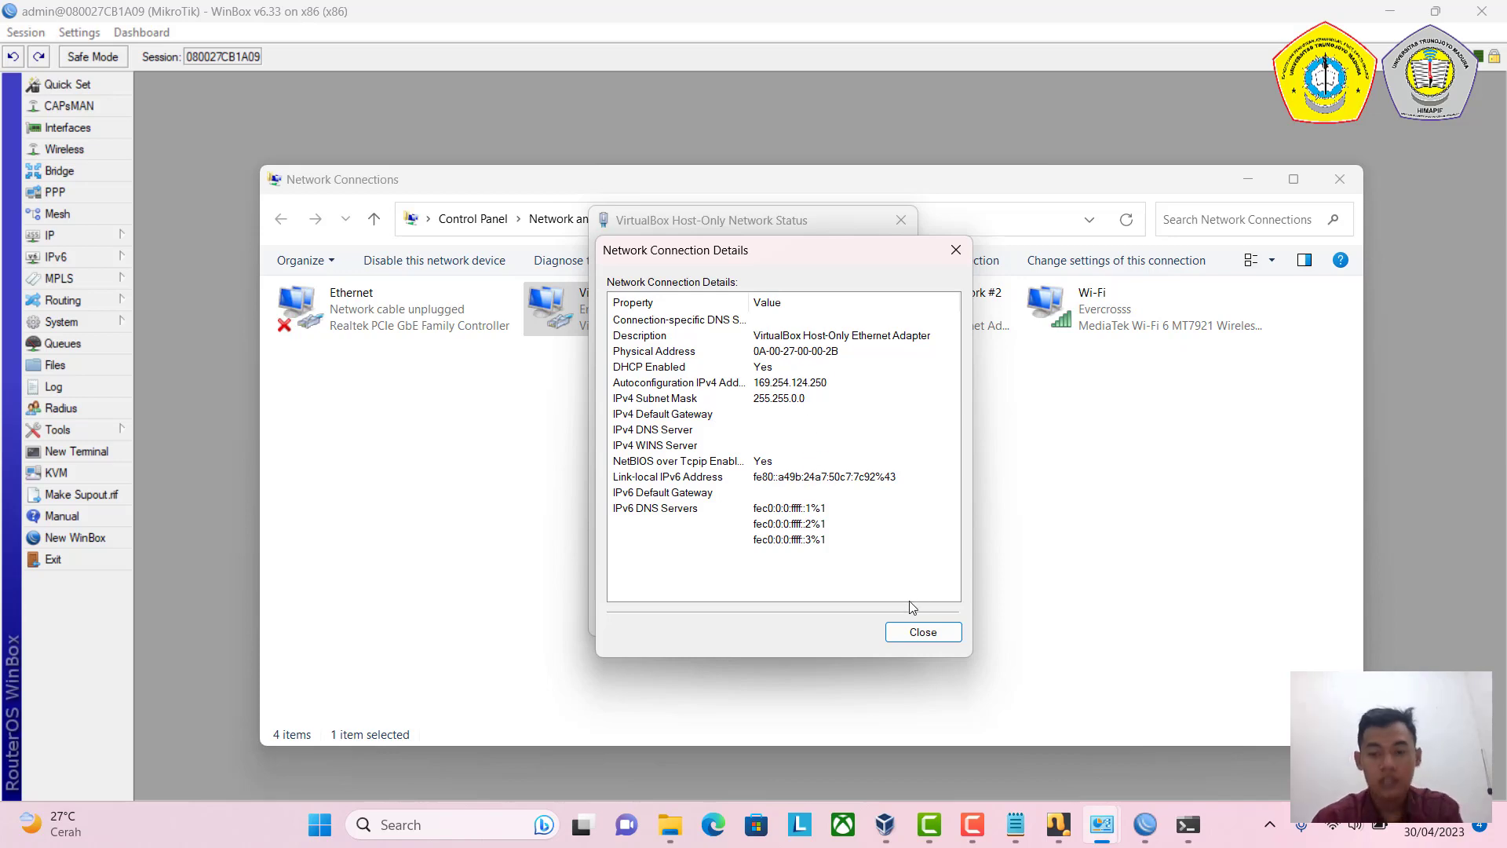
click(915, 632)
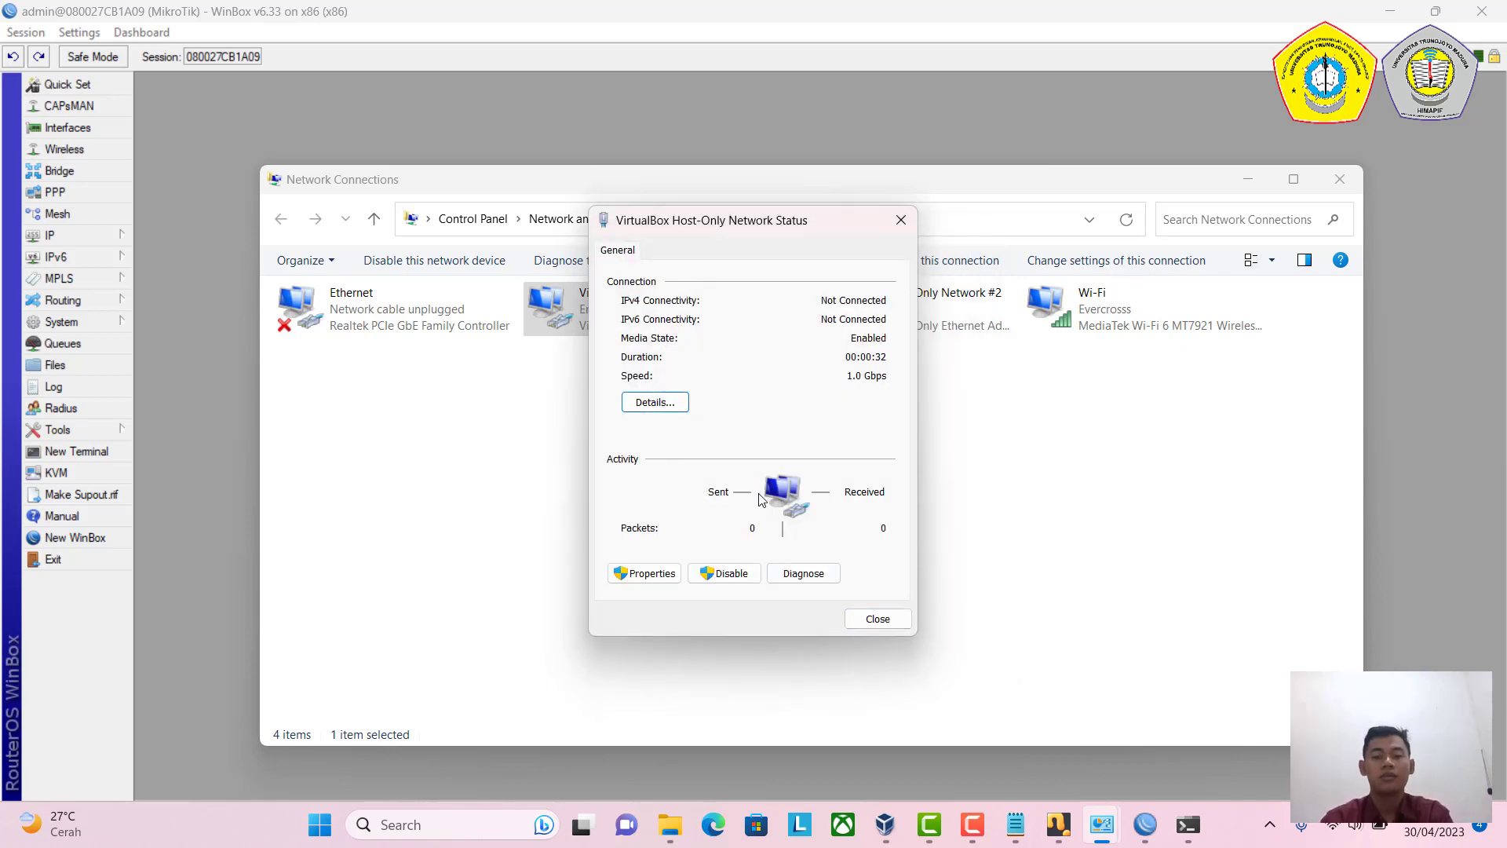
click(878, 619)
click(1340, 179)
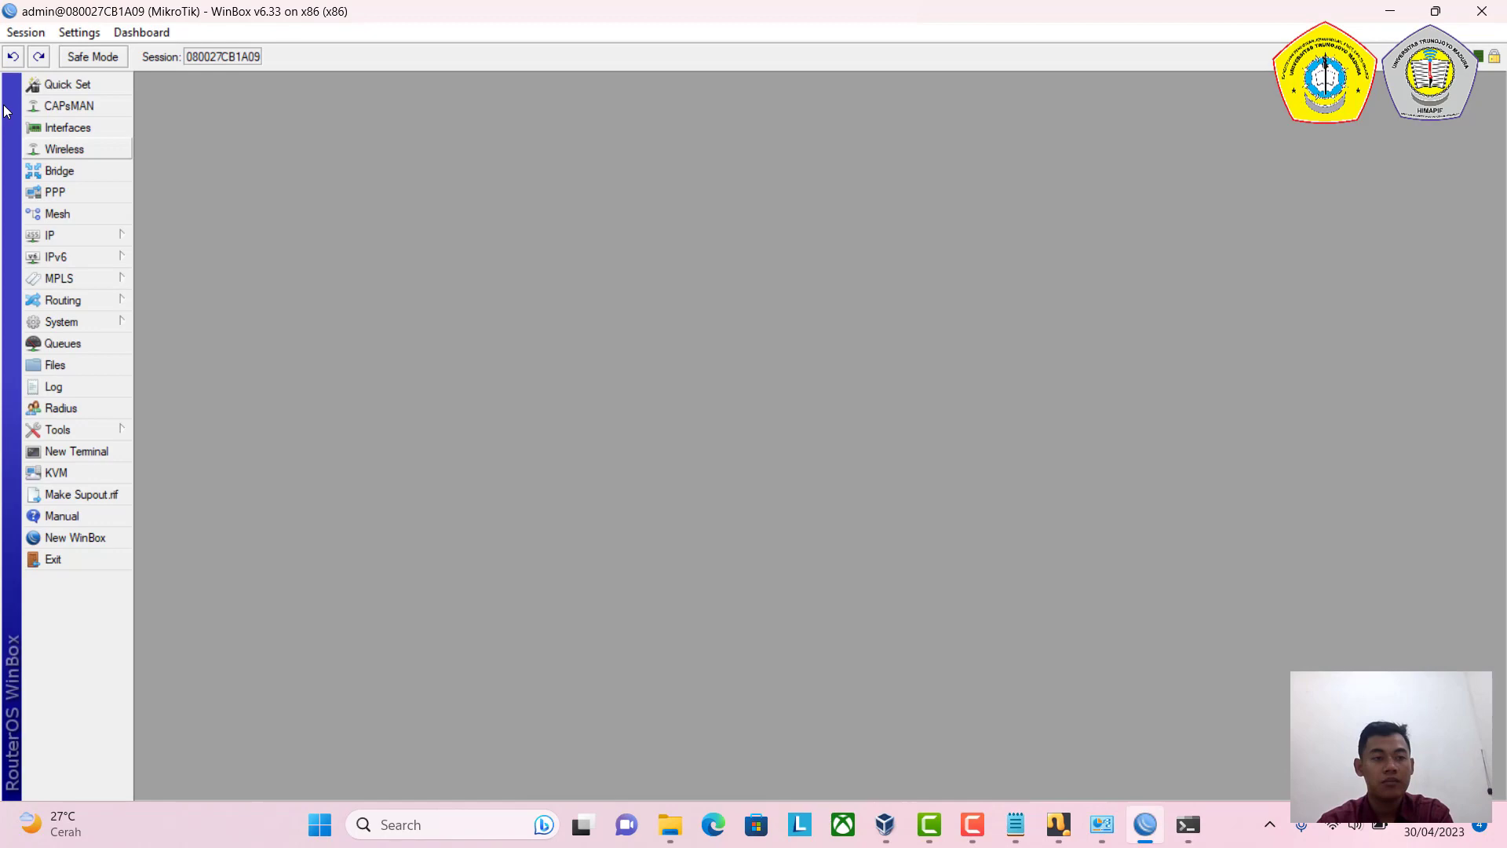
Disconnect the WinBox session, reconnect to the same router as admin and dismiss the missing software key notice.
click(21, 32)
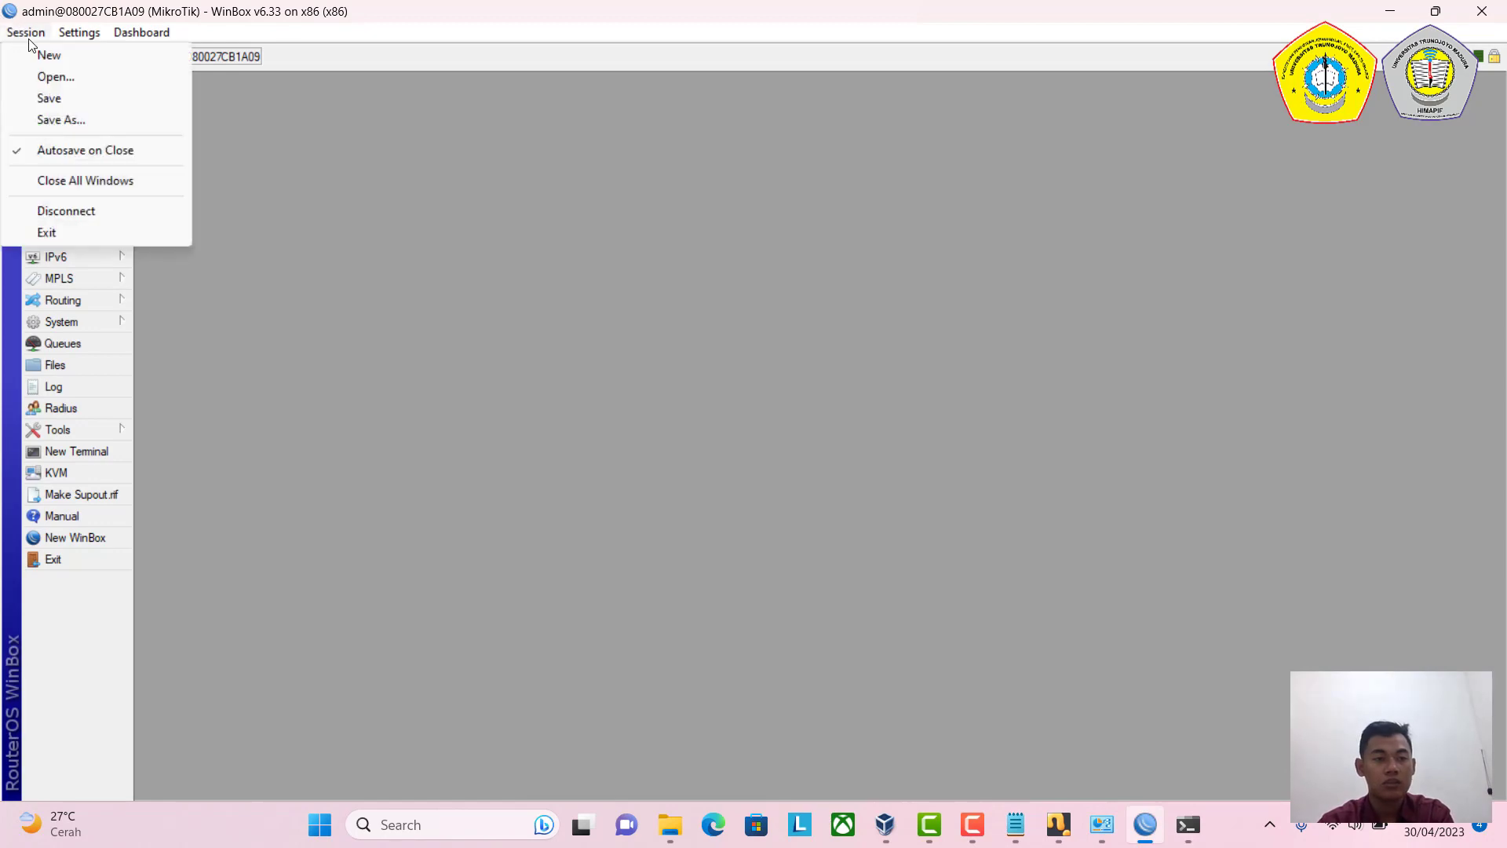
click(62, 212)
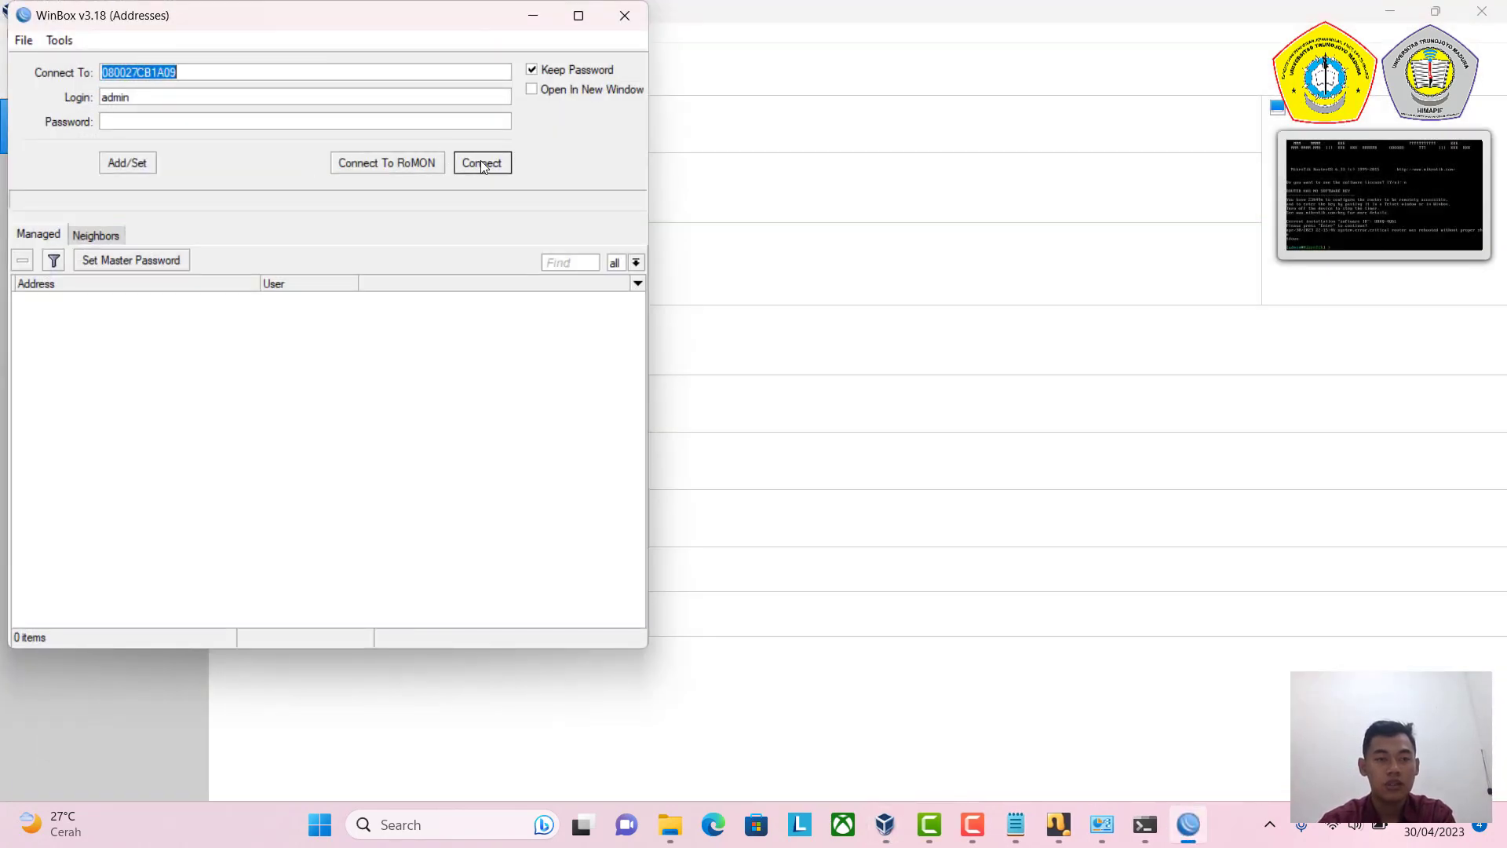
click(497, 164)
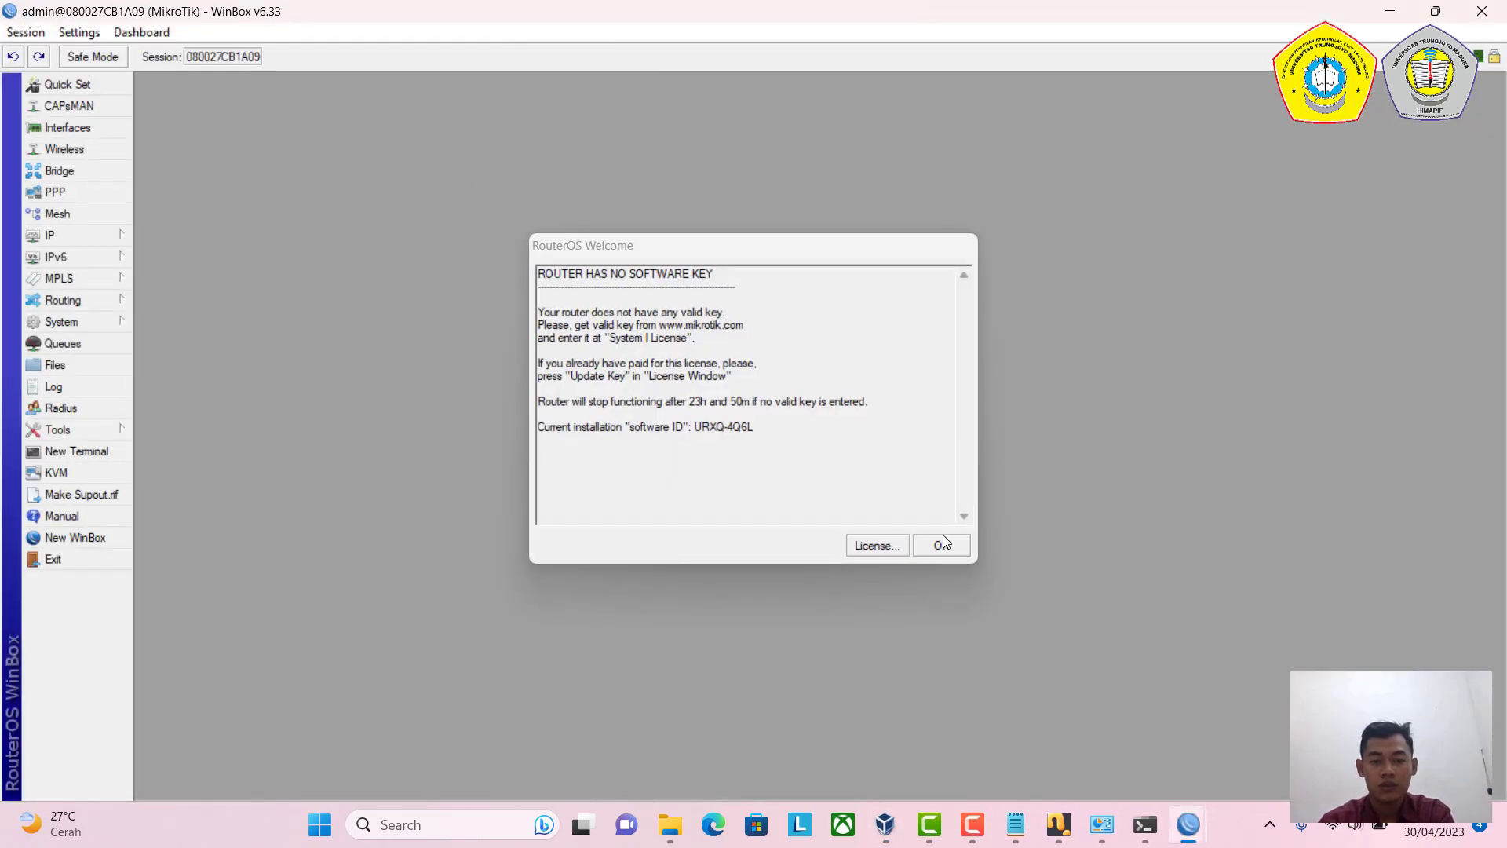
click(944, 543)
Check the VirtualBox Host-Only Network adapter's IPv4 properties for automatic IP and DNS assignment, and accept them.
click(1106, 820)
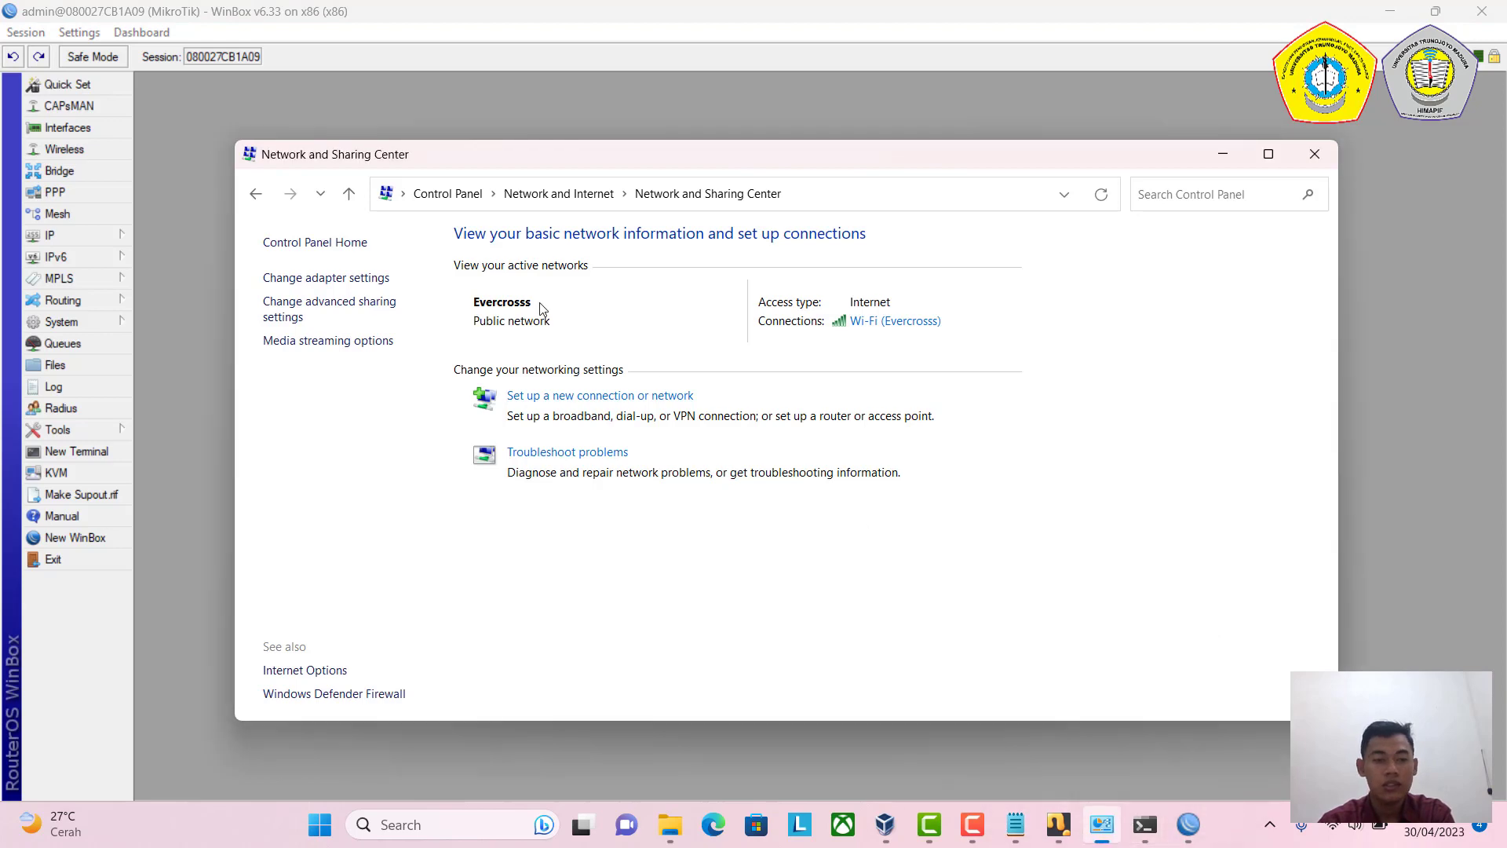
click(361, 279)
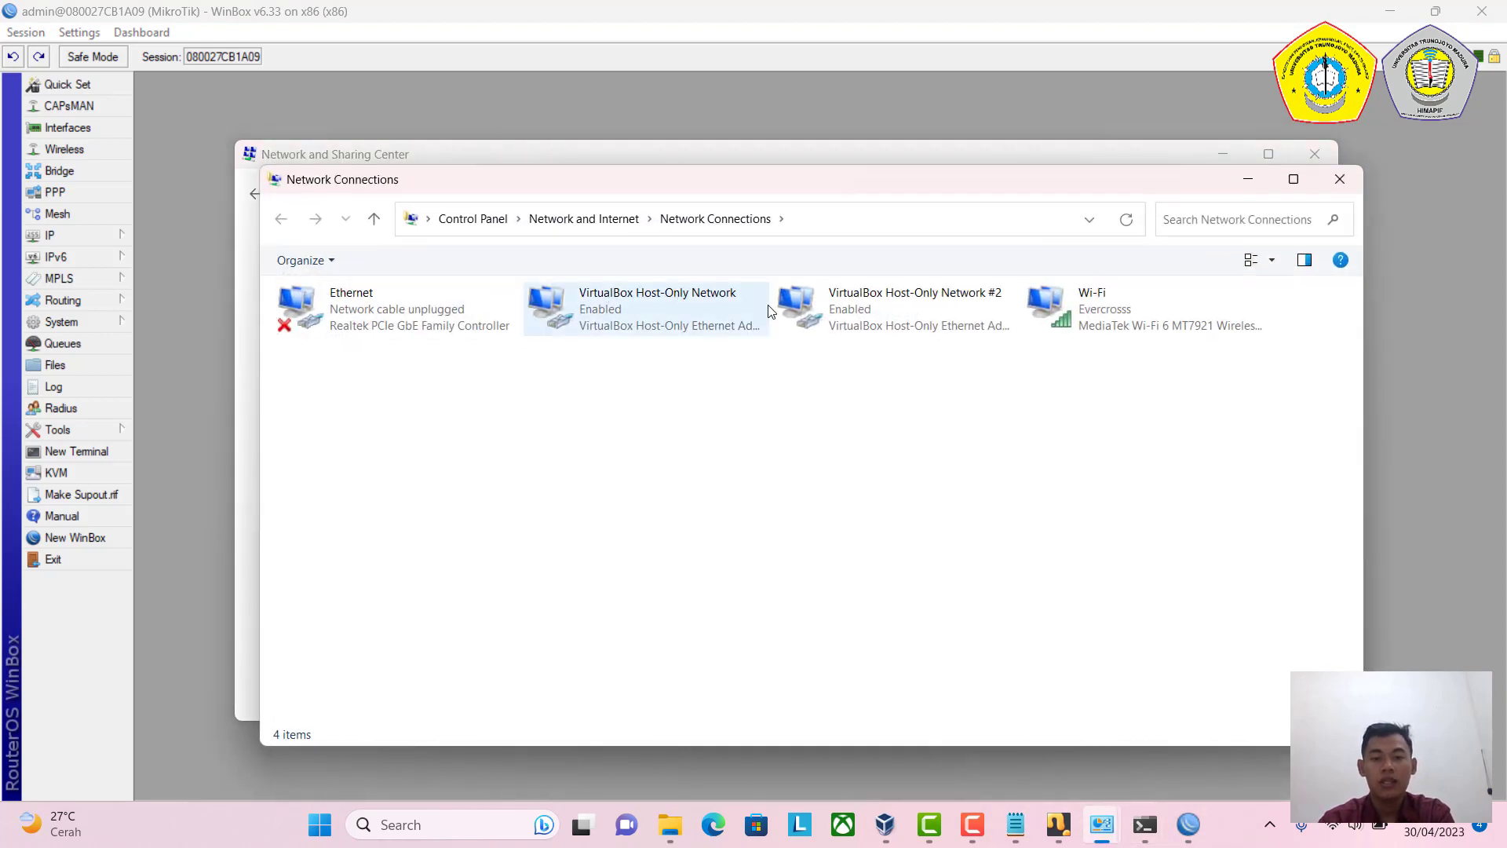
click(637, 316)
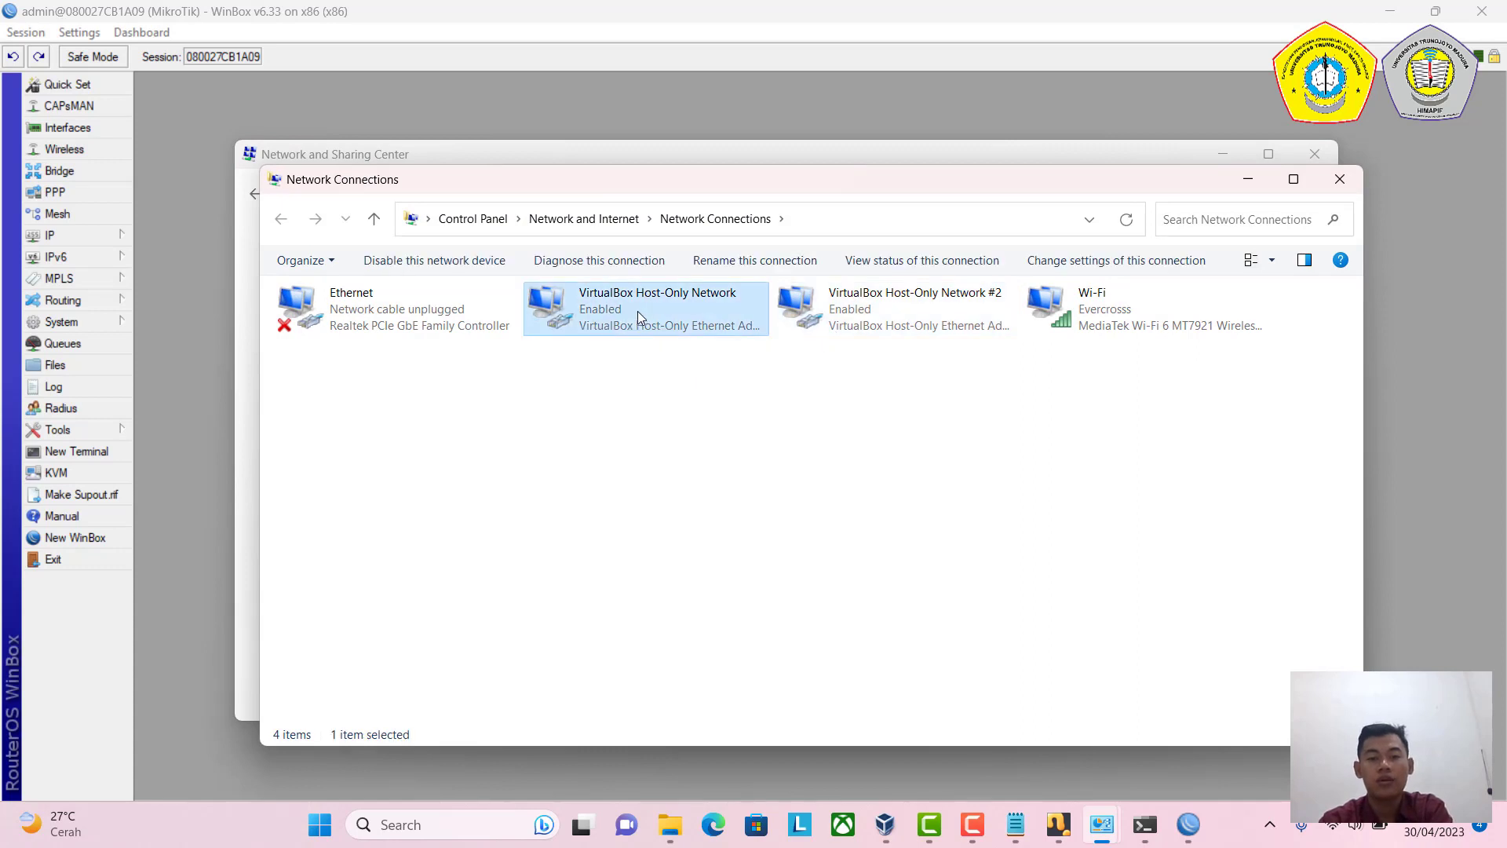
double_click(677, 322)
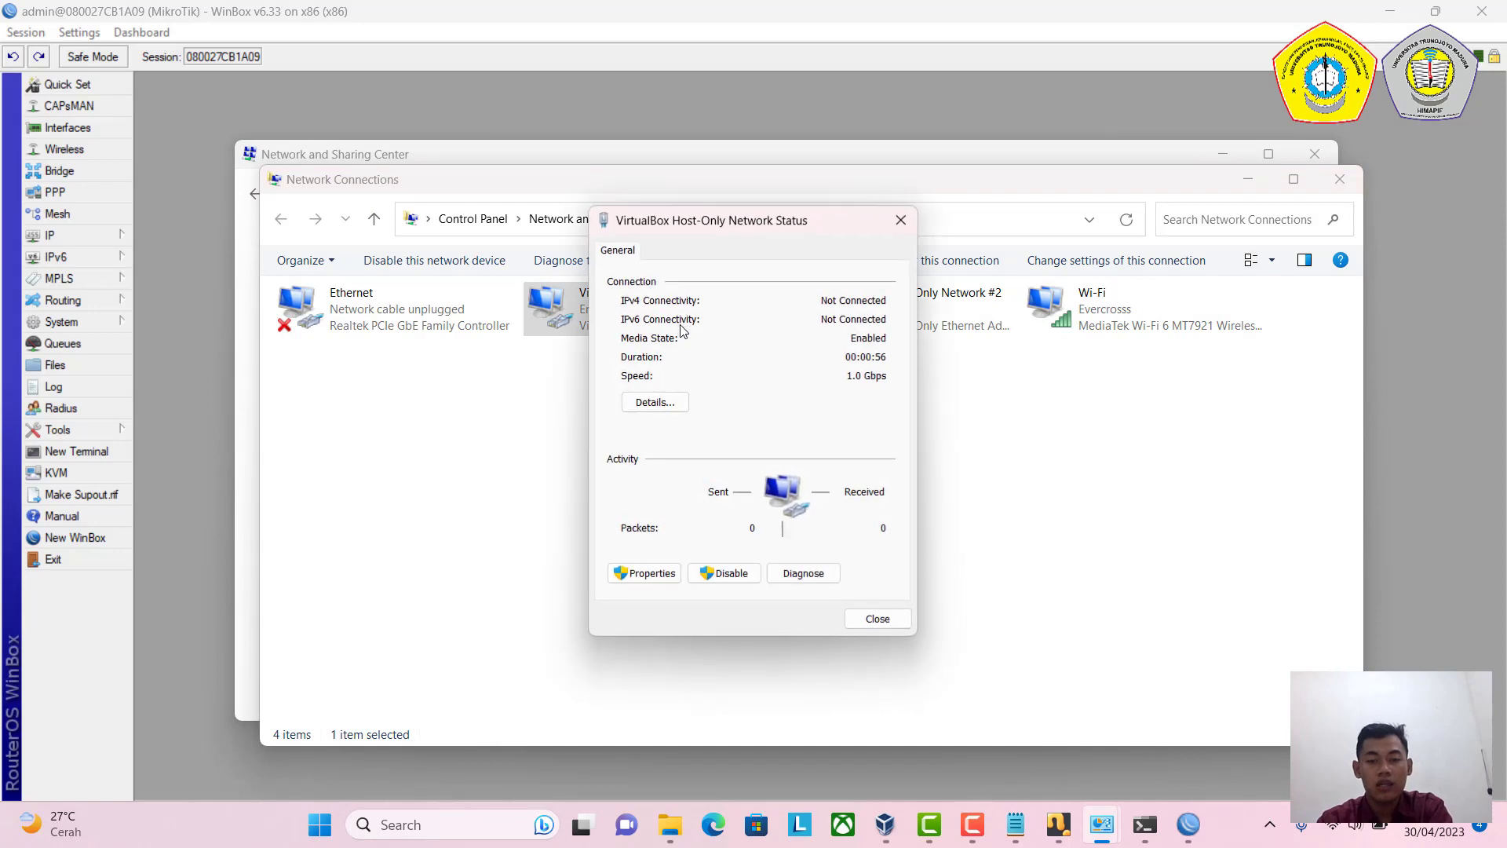
click(648, 573)
double_click(738, 463)
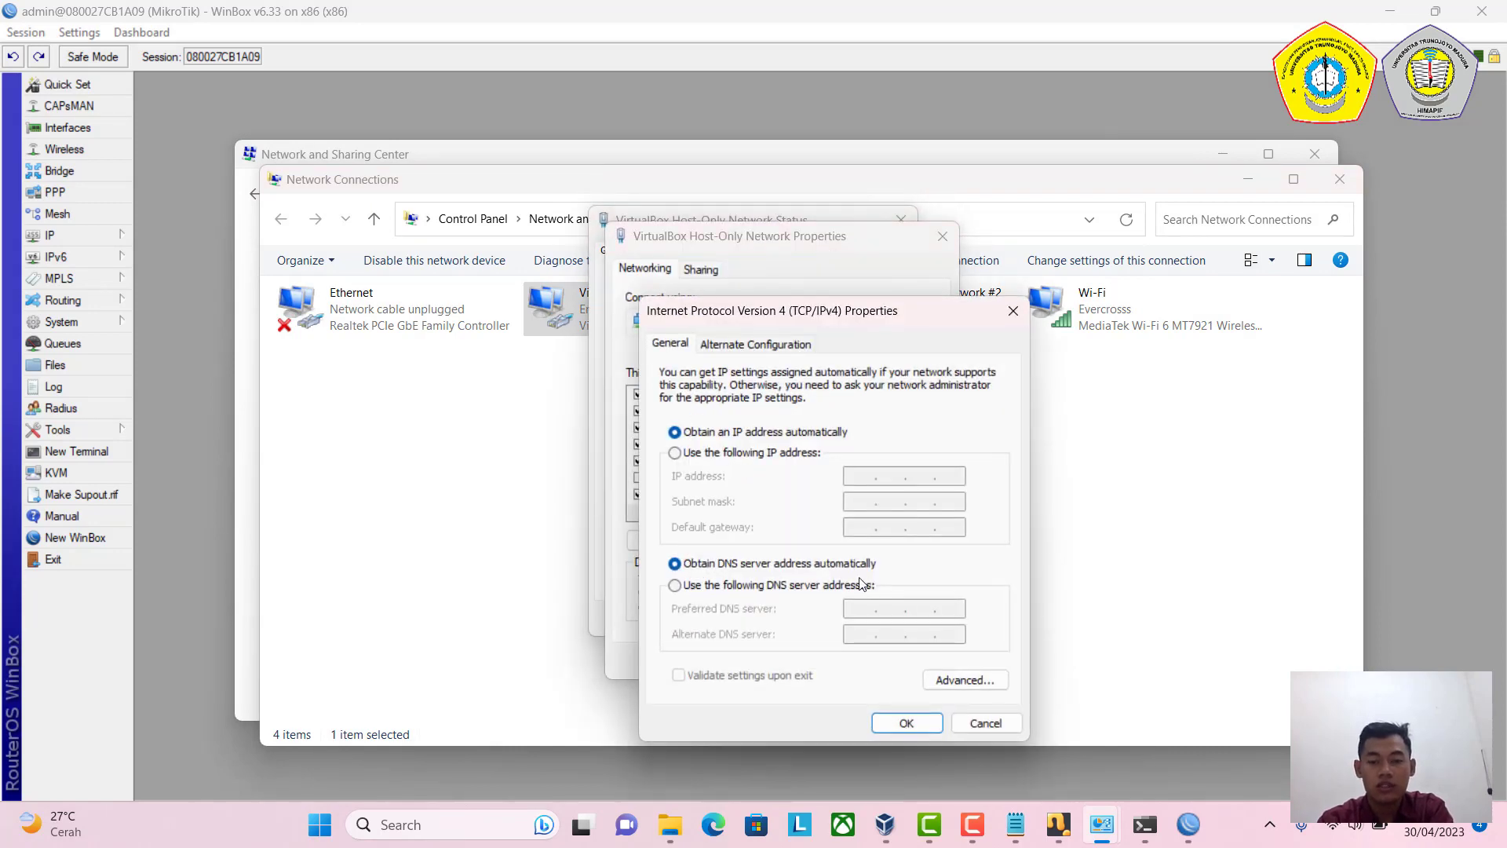
click(877, 713)
click(837, 661)
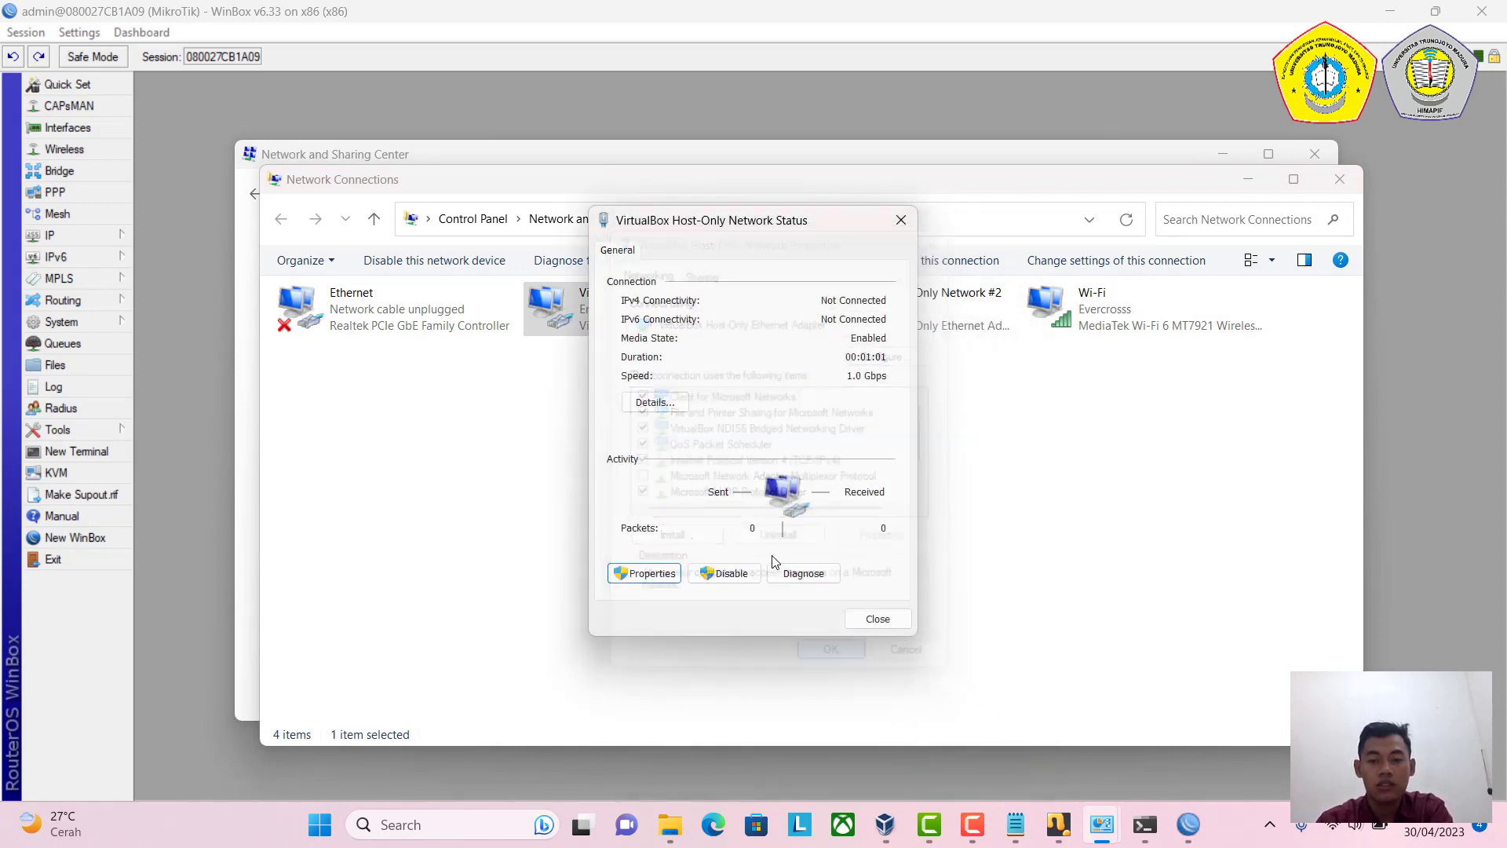
Examine the connection details of the VirtualBox Host-Only Network adapter and close the network windows.
click(652, 402)
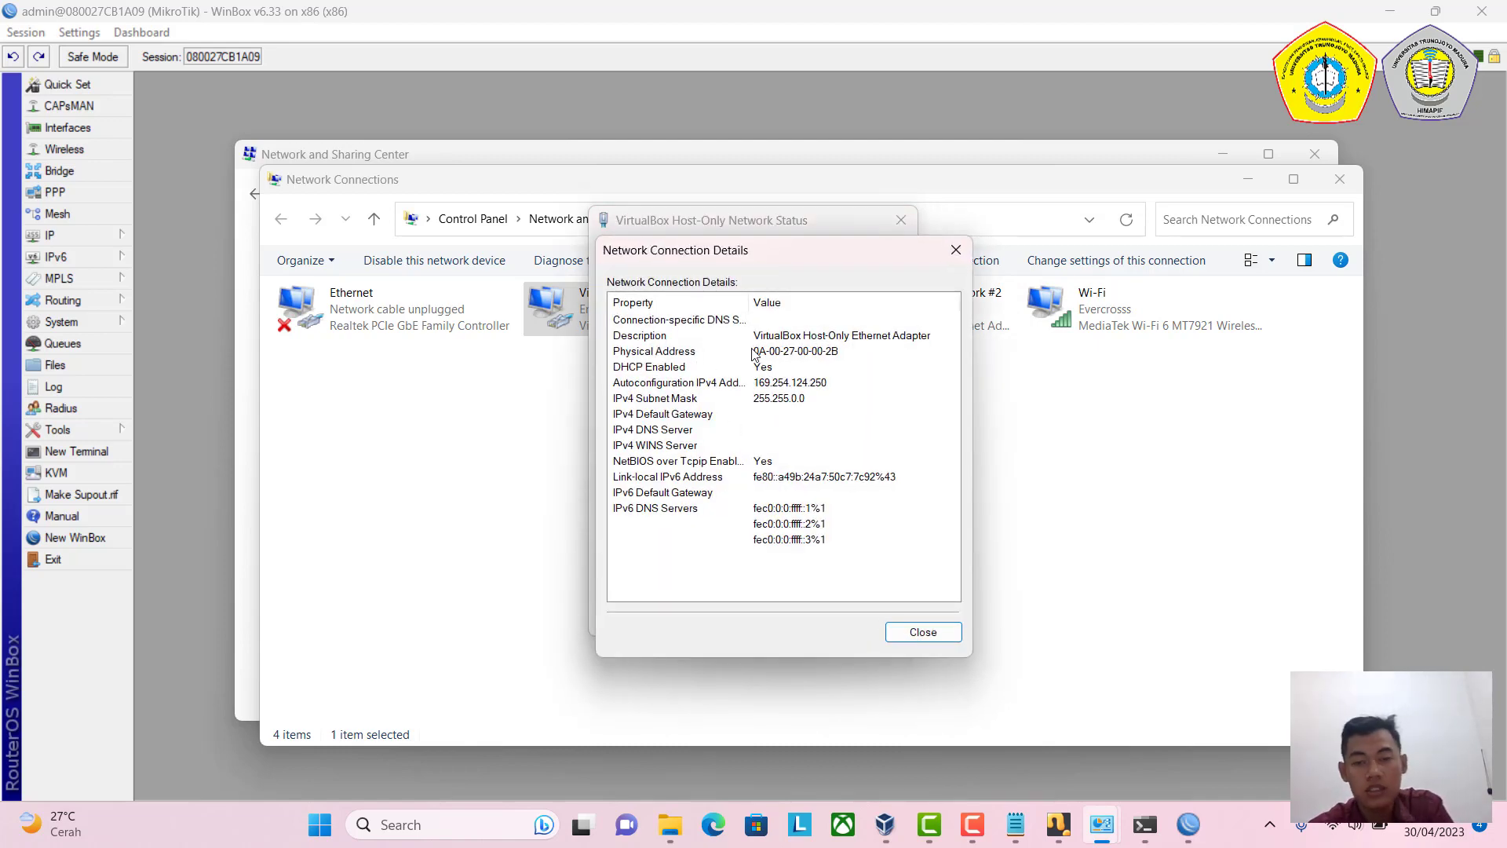
click(907, 635)
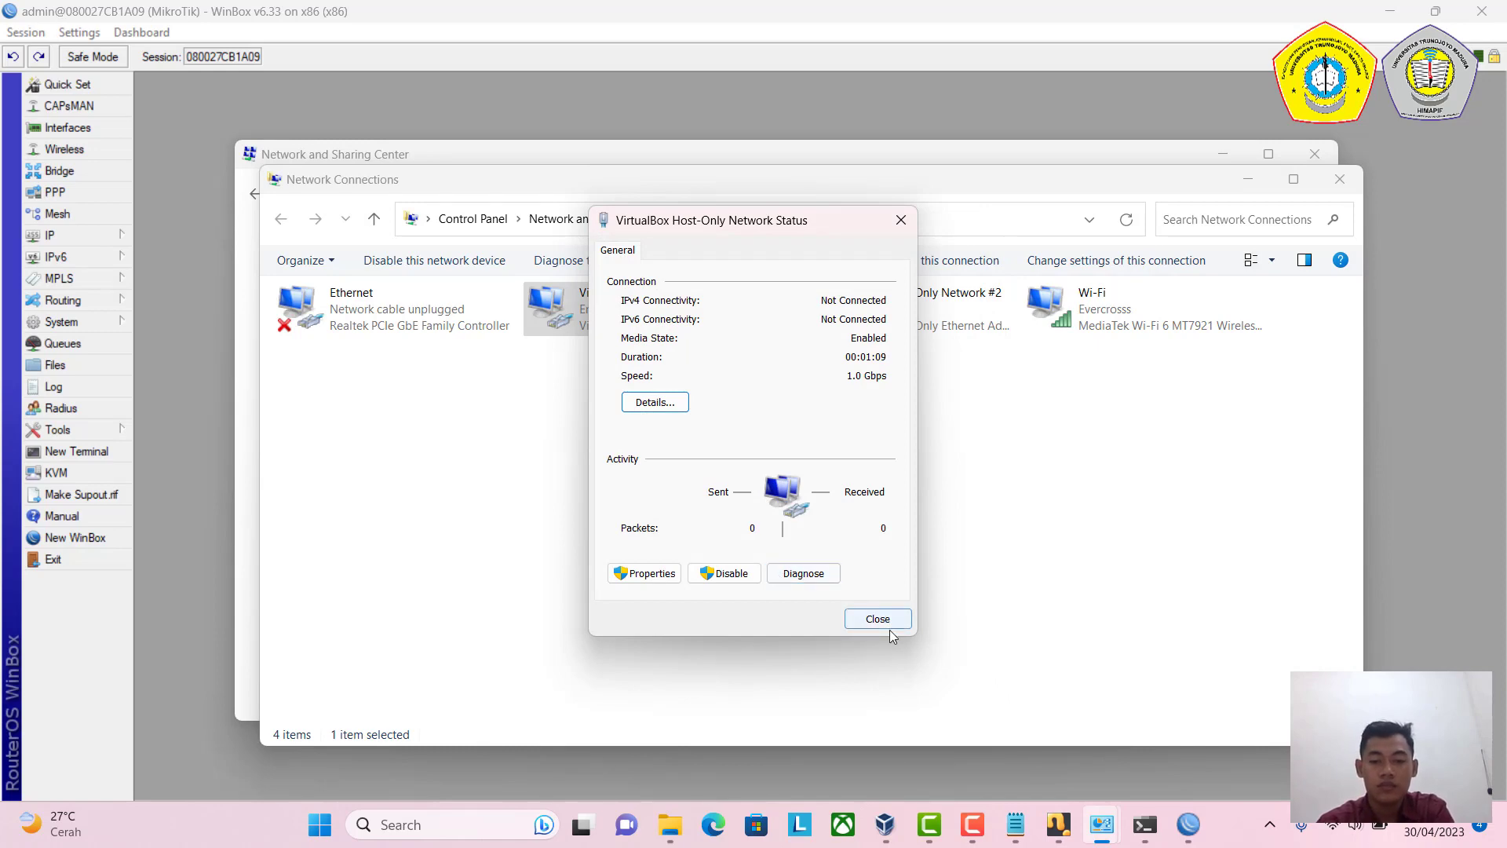
click(889, 624)
click(1340, 179)
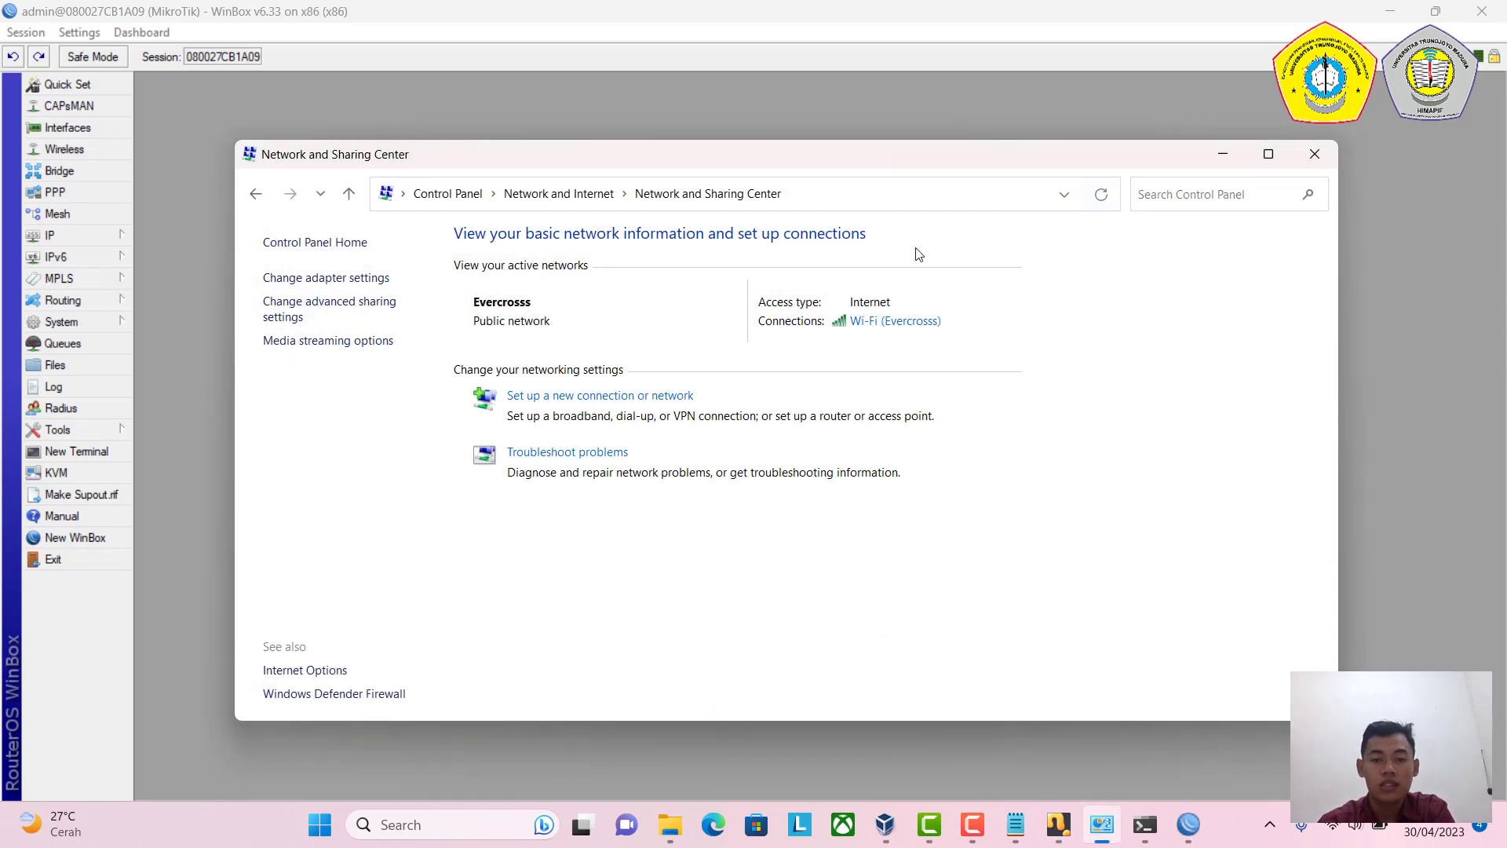
click(1315, 154)
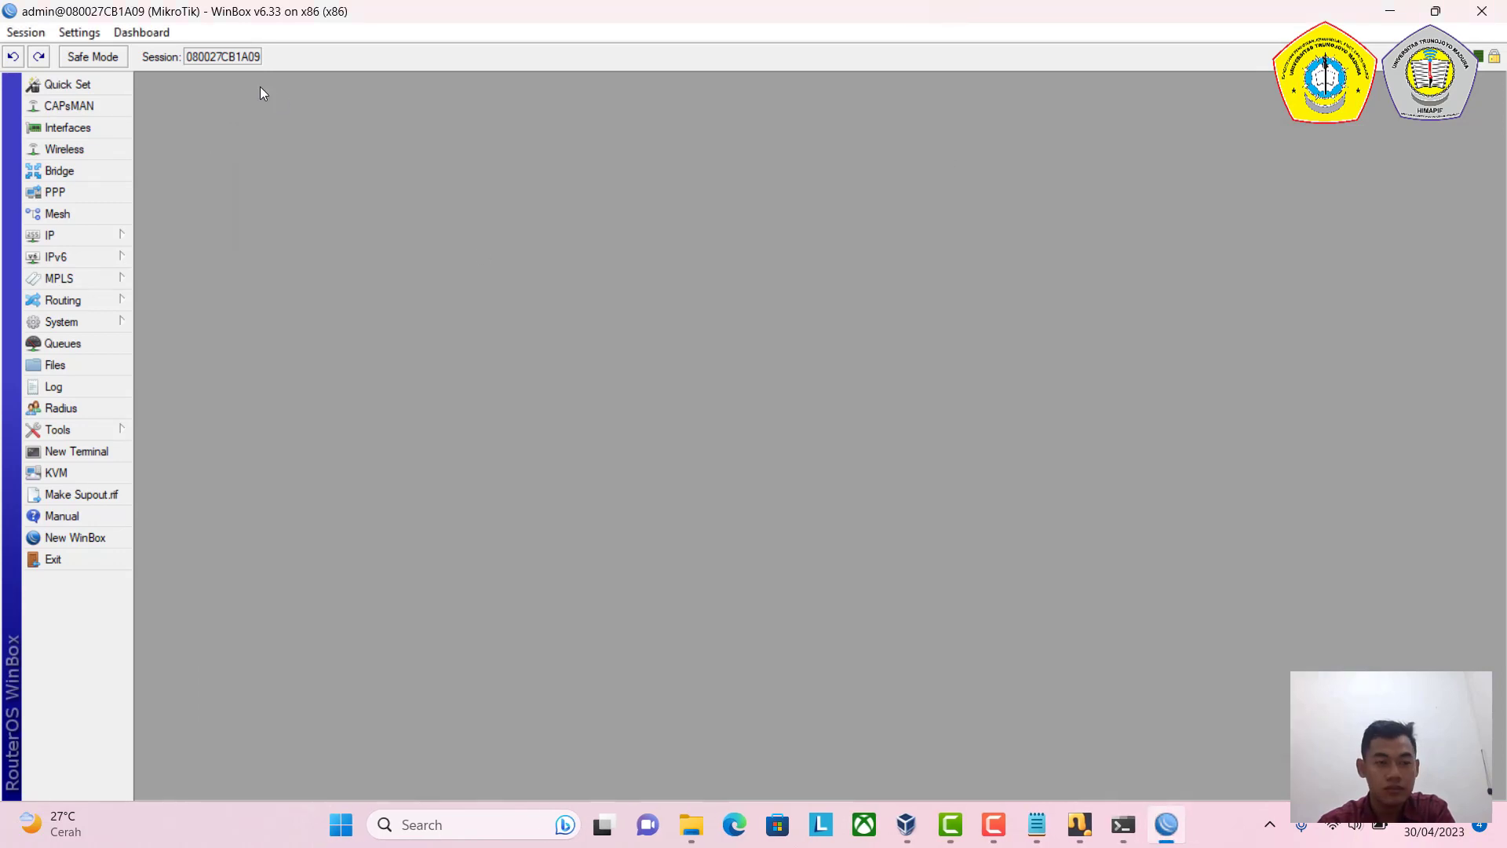
Exit WinBox, switch to the VirtualBox window running the MikroTik virtual machine and power off the machine.
click(28, 32)
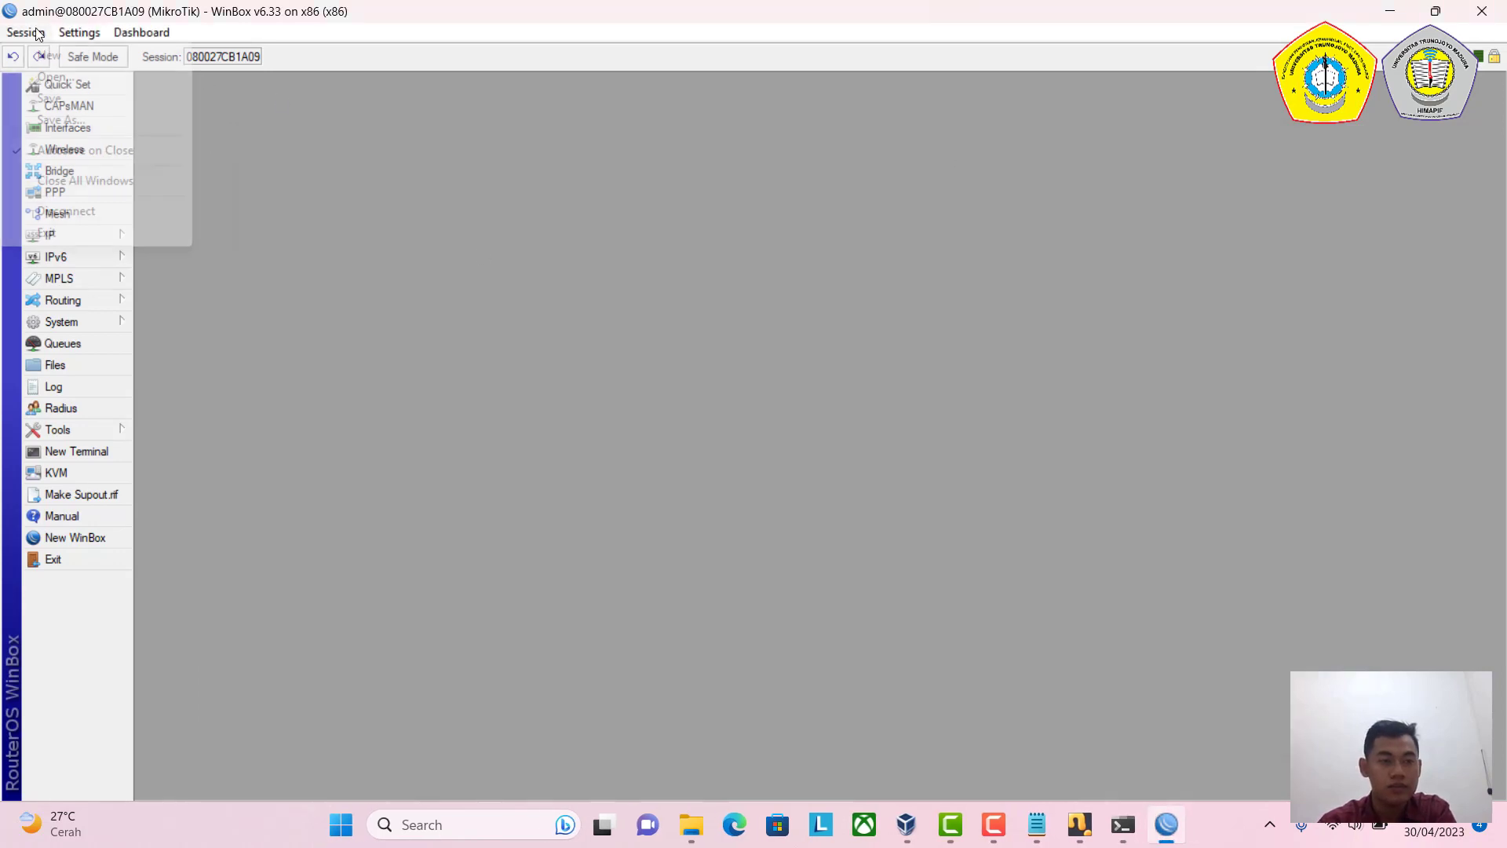
click(47, 233)
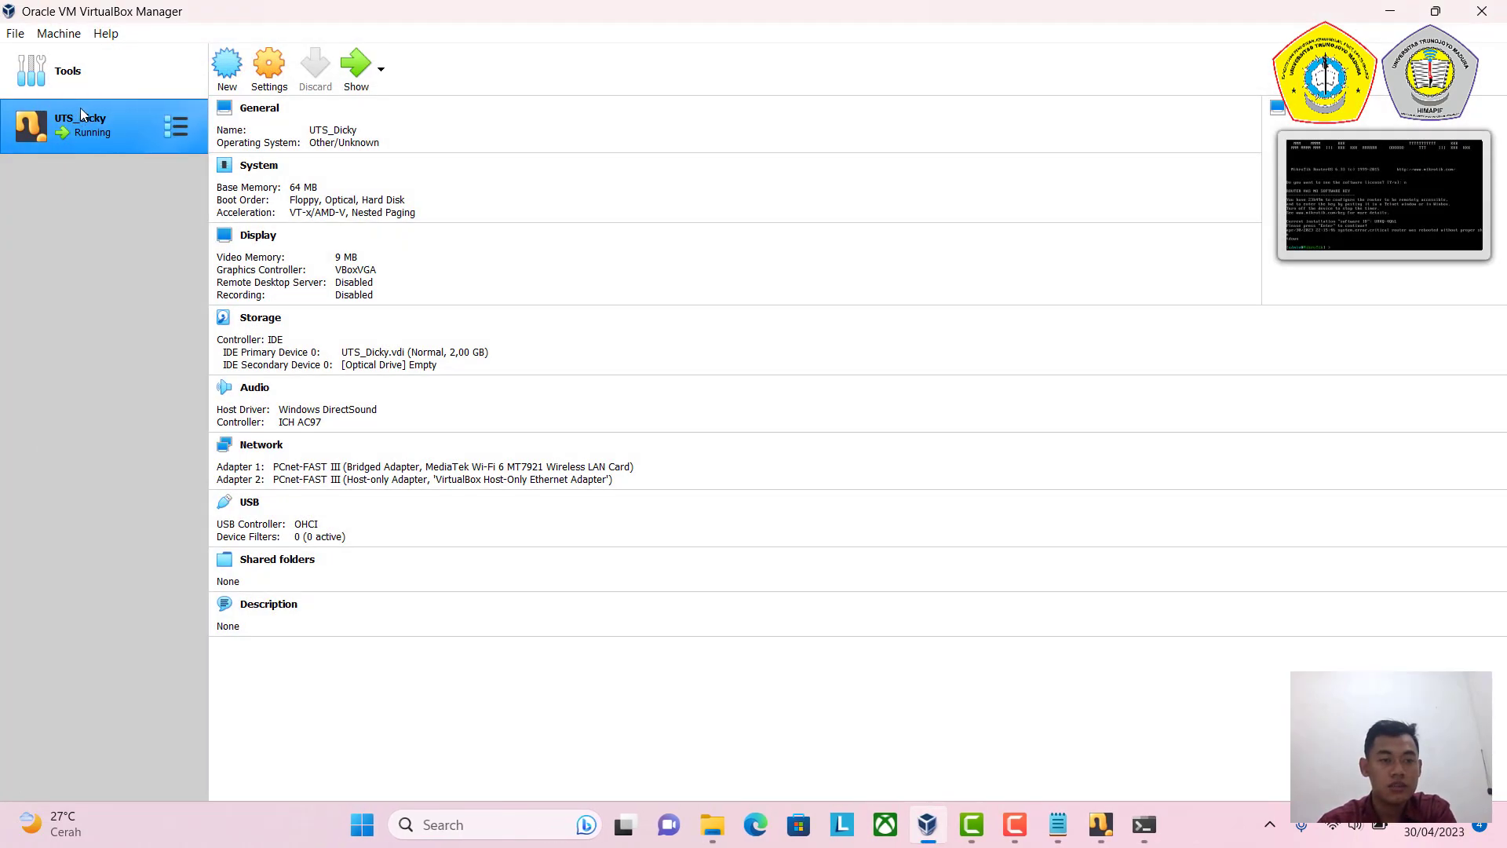
click(1109, 833)
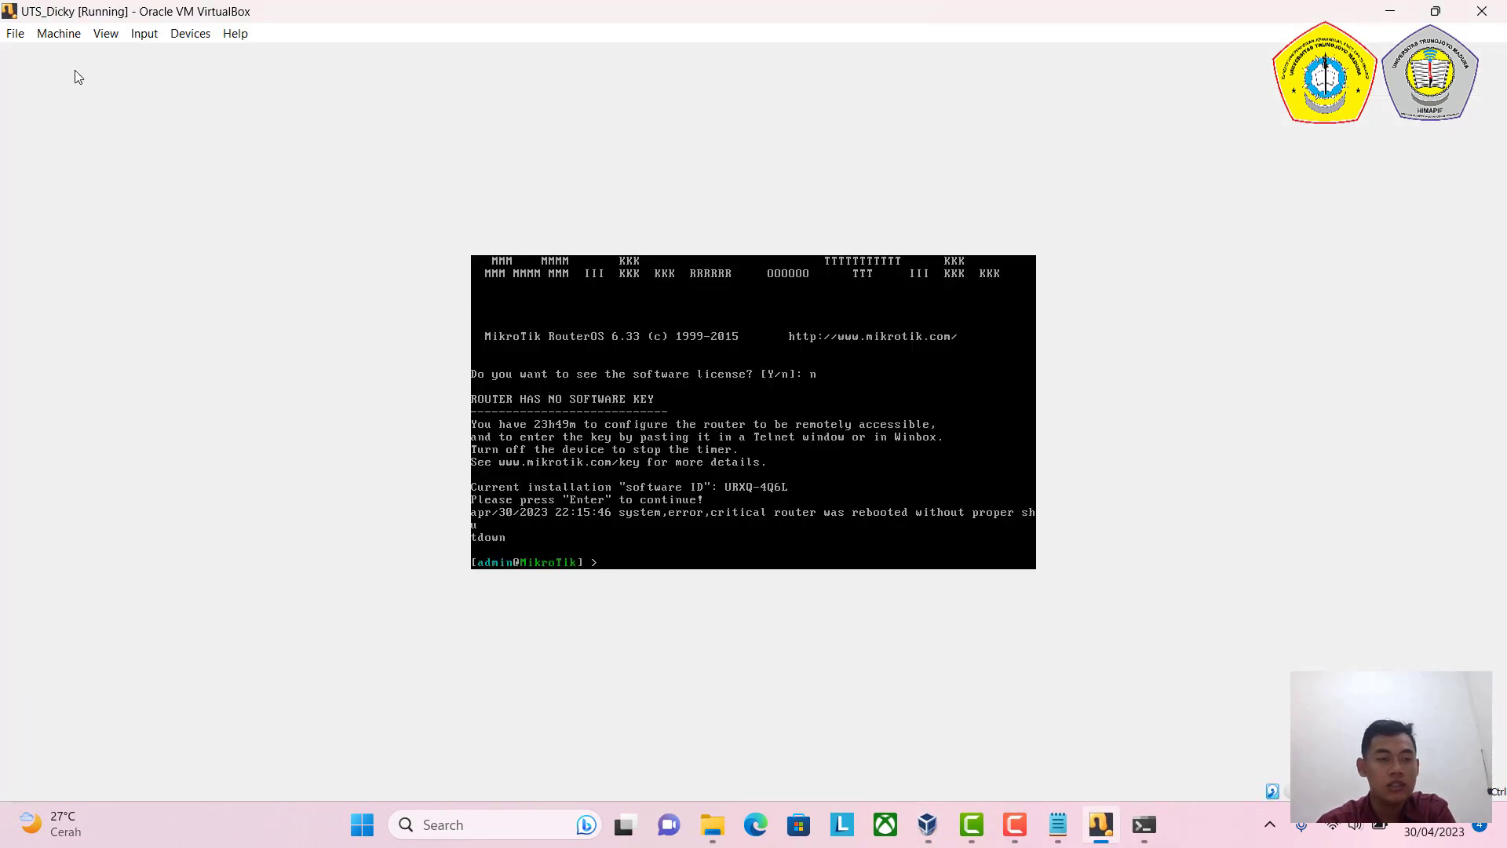
click(17, 34)
click(61, 128)
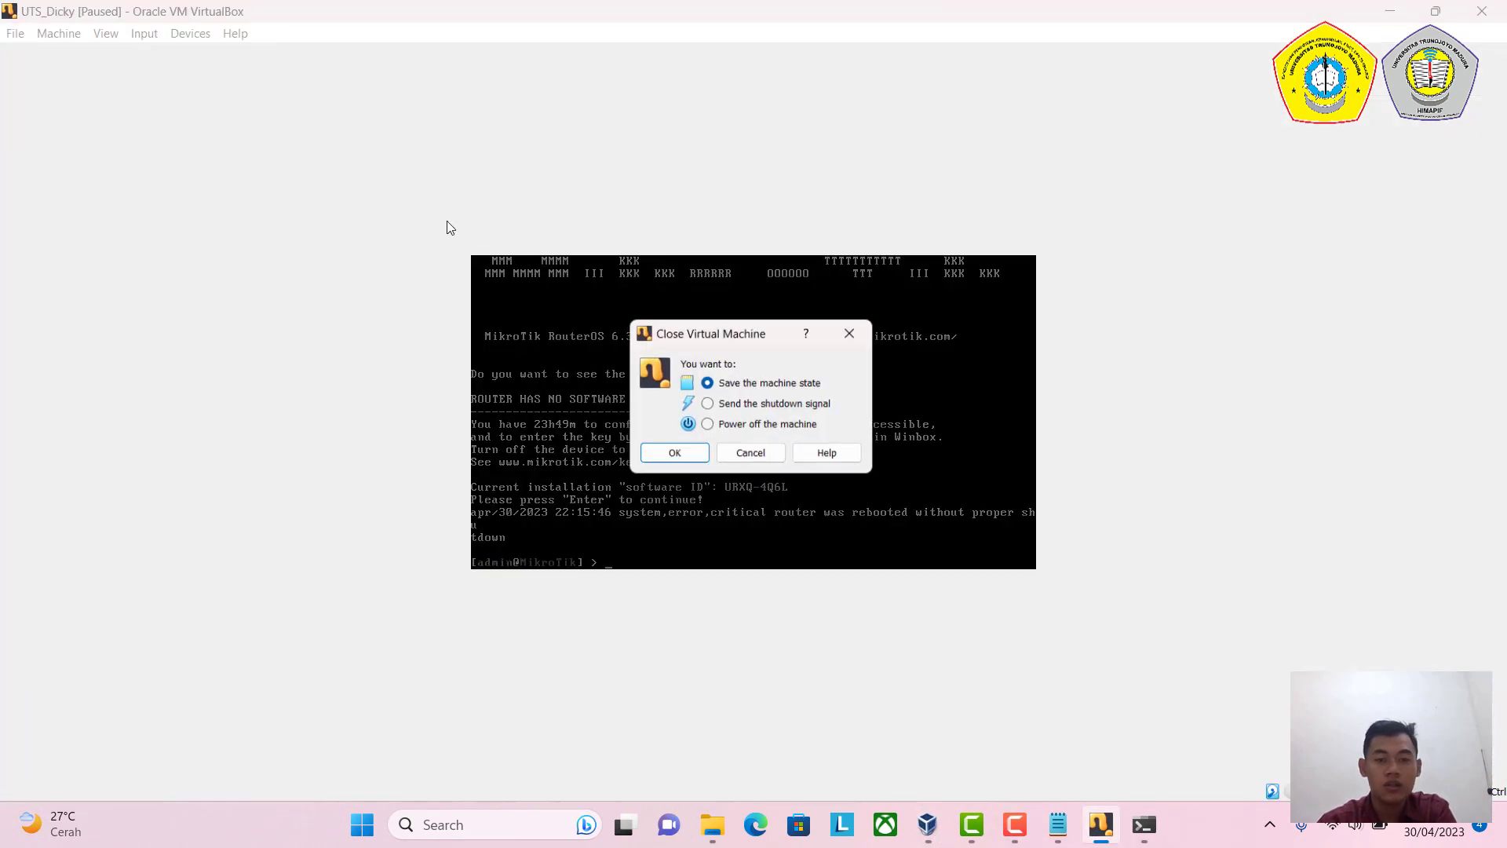
click(709, 430)
click(675, 456)
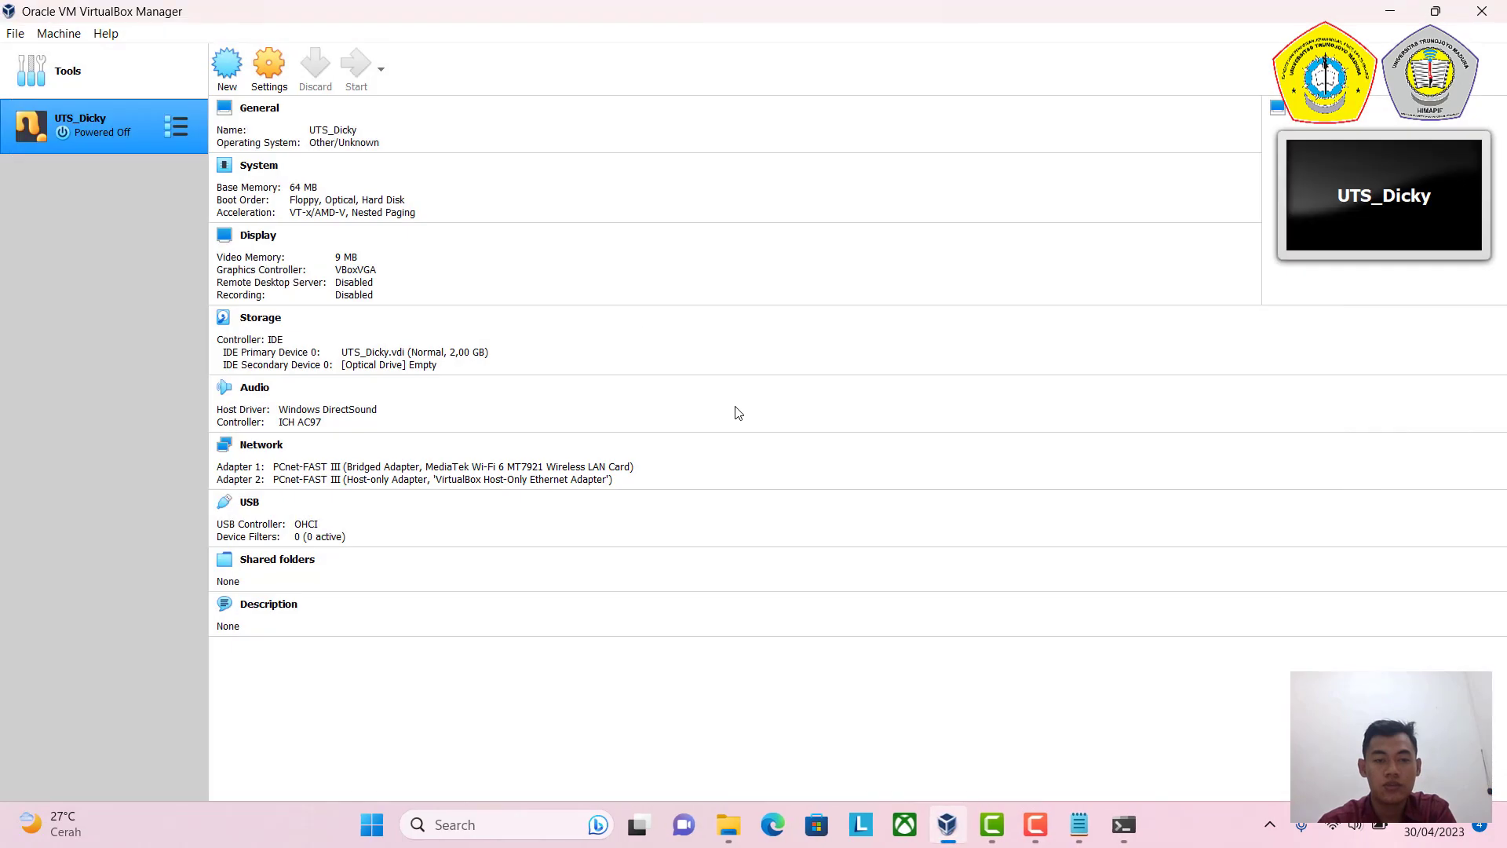
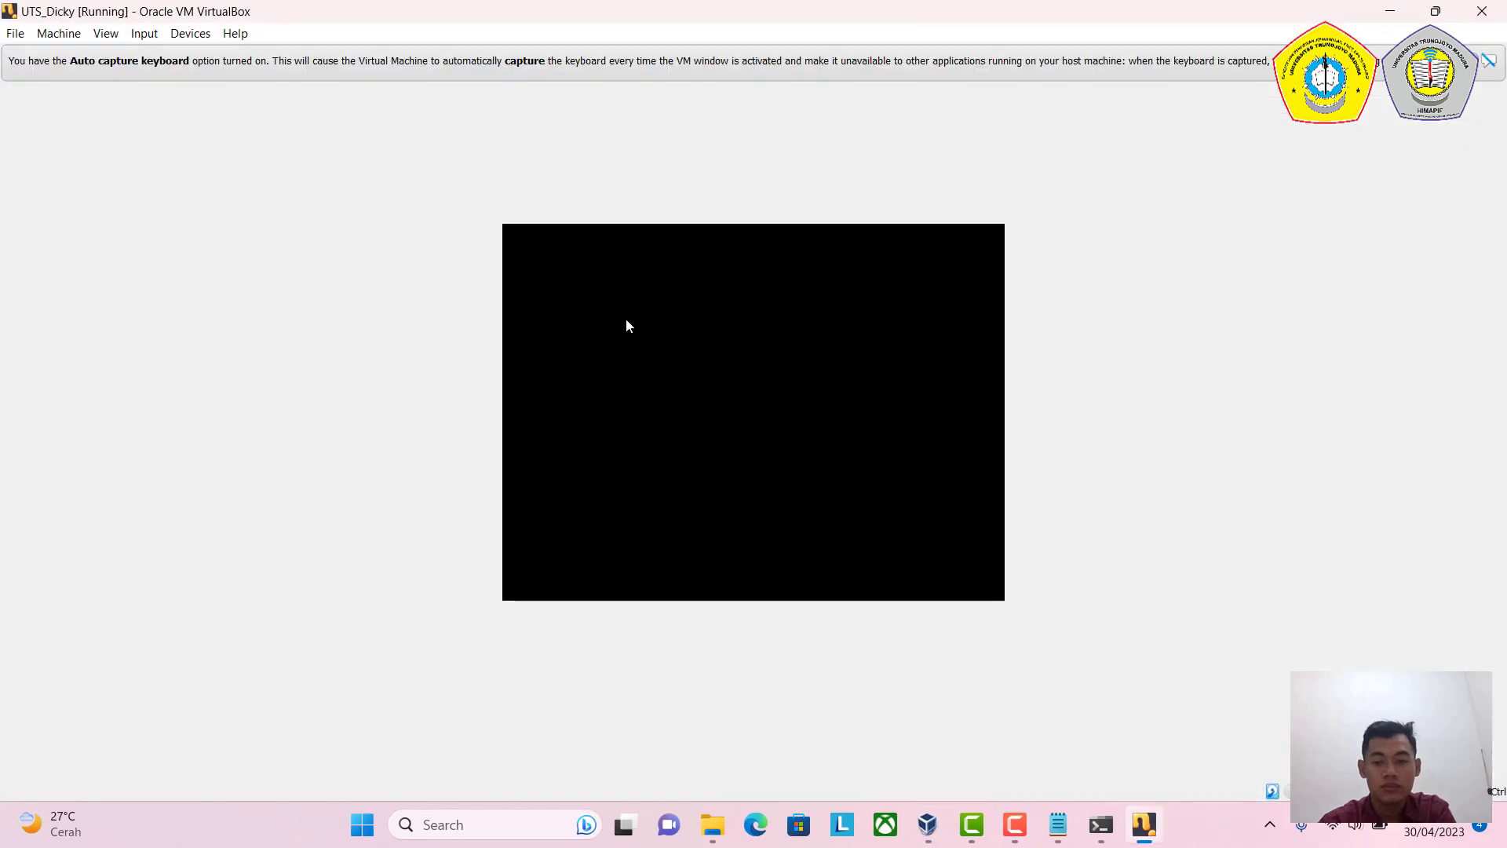
Start the MikroTik virtual machine again and log in to its console as admin.
click(1488, 61)
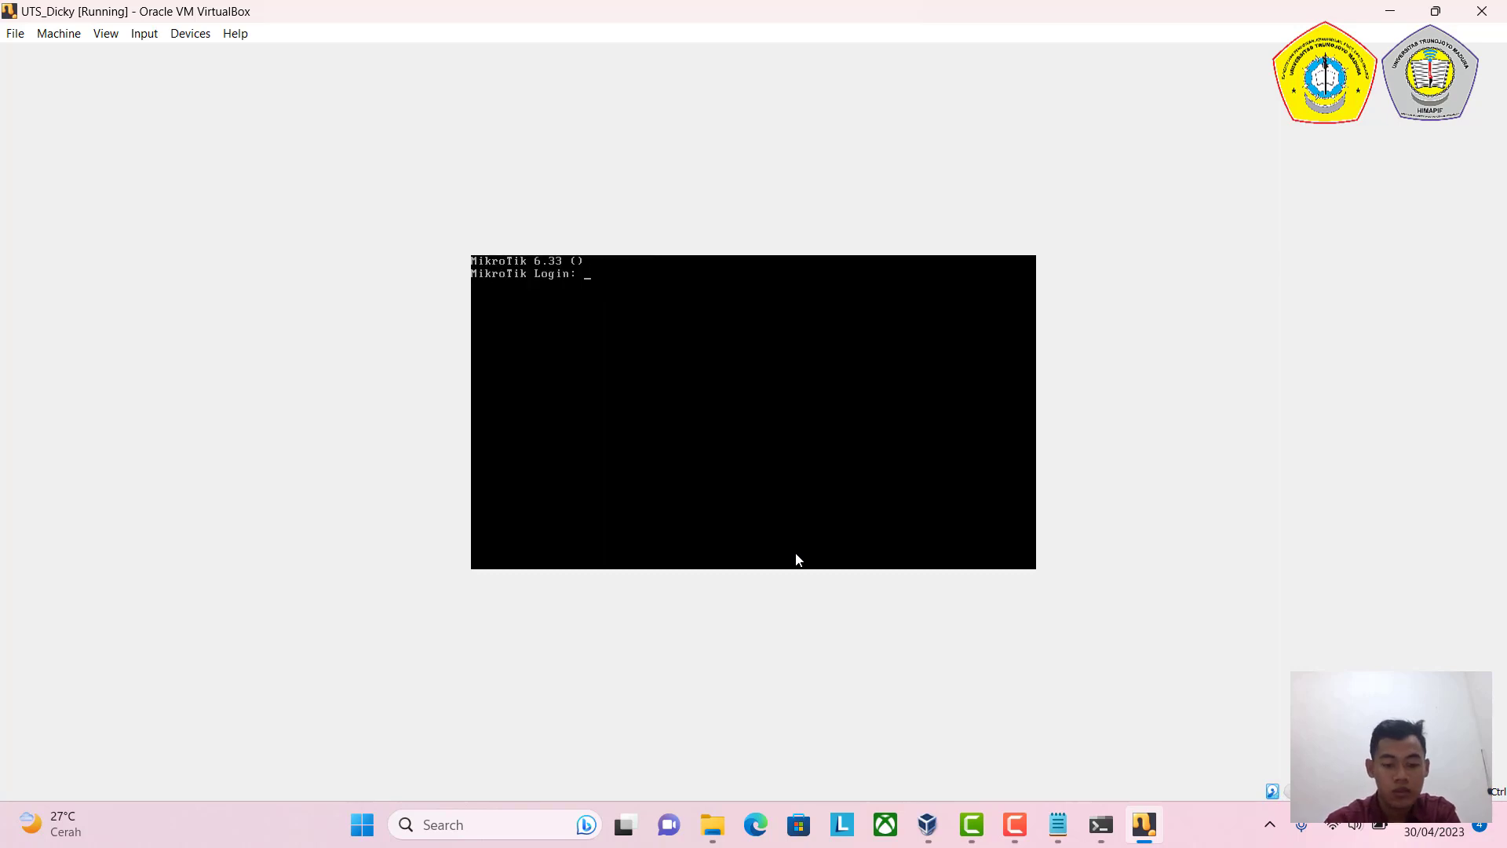
key(Return)
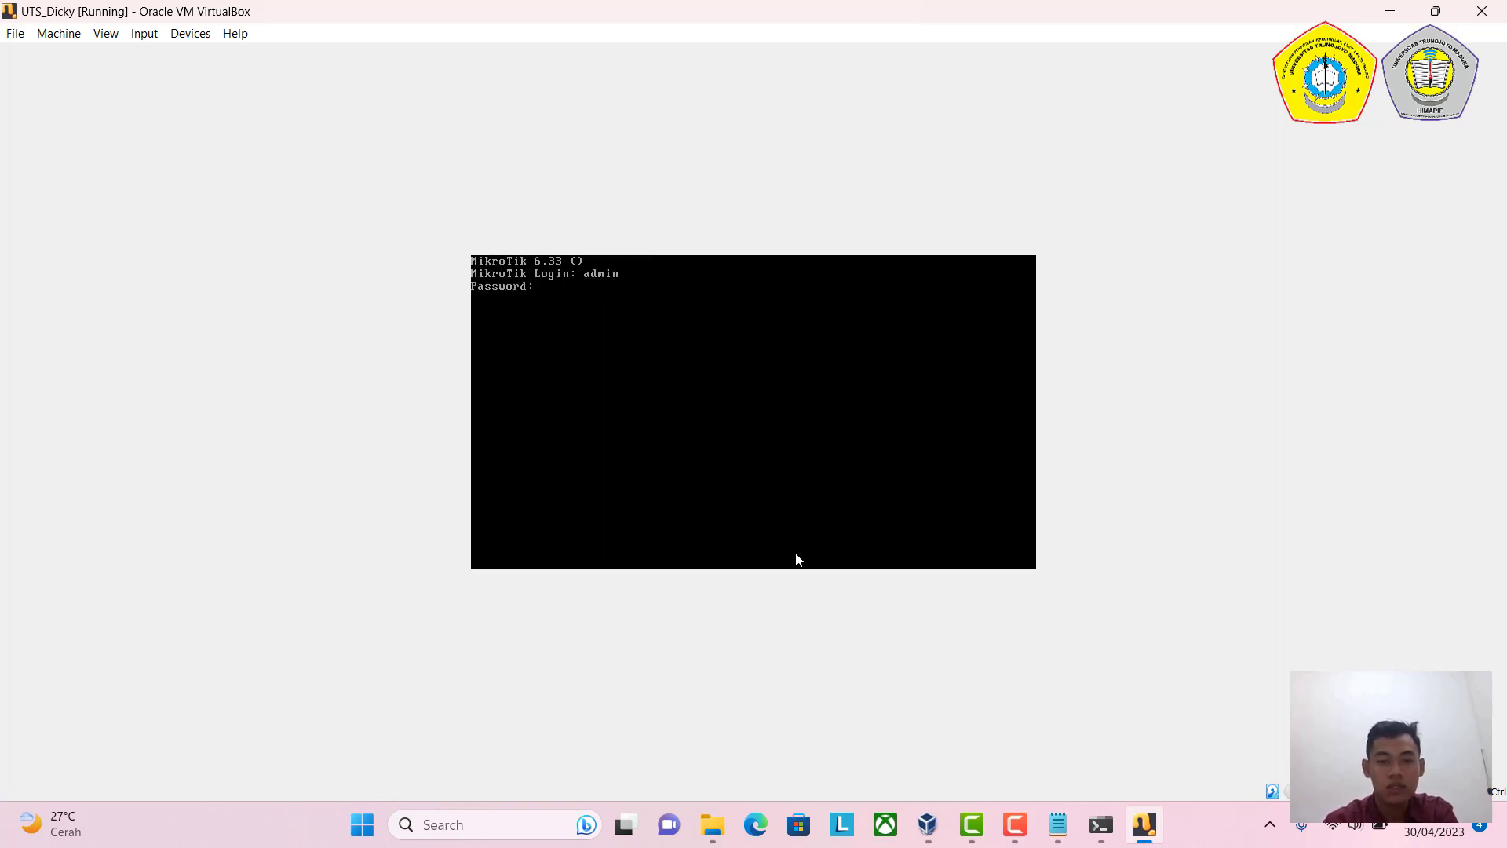
key(Return)
key(Return)
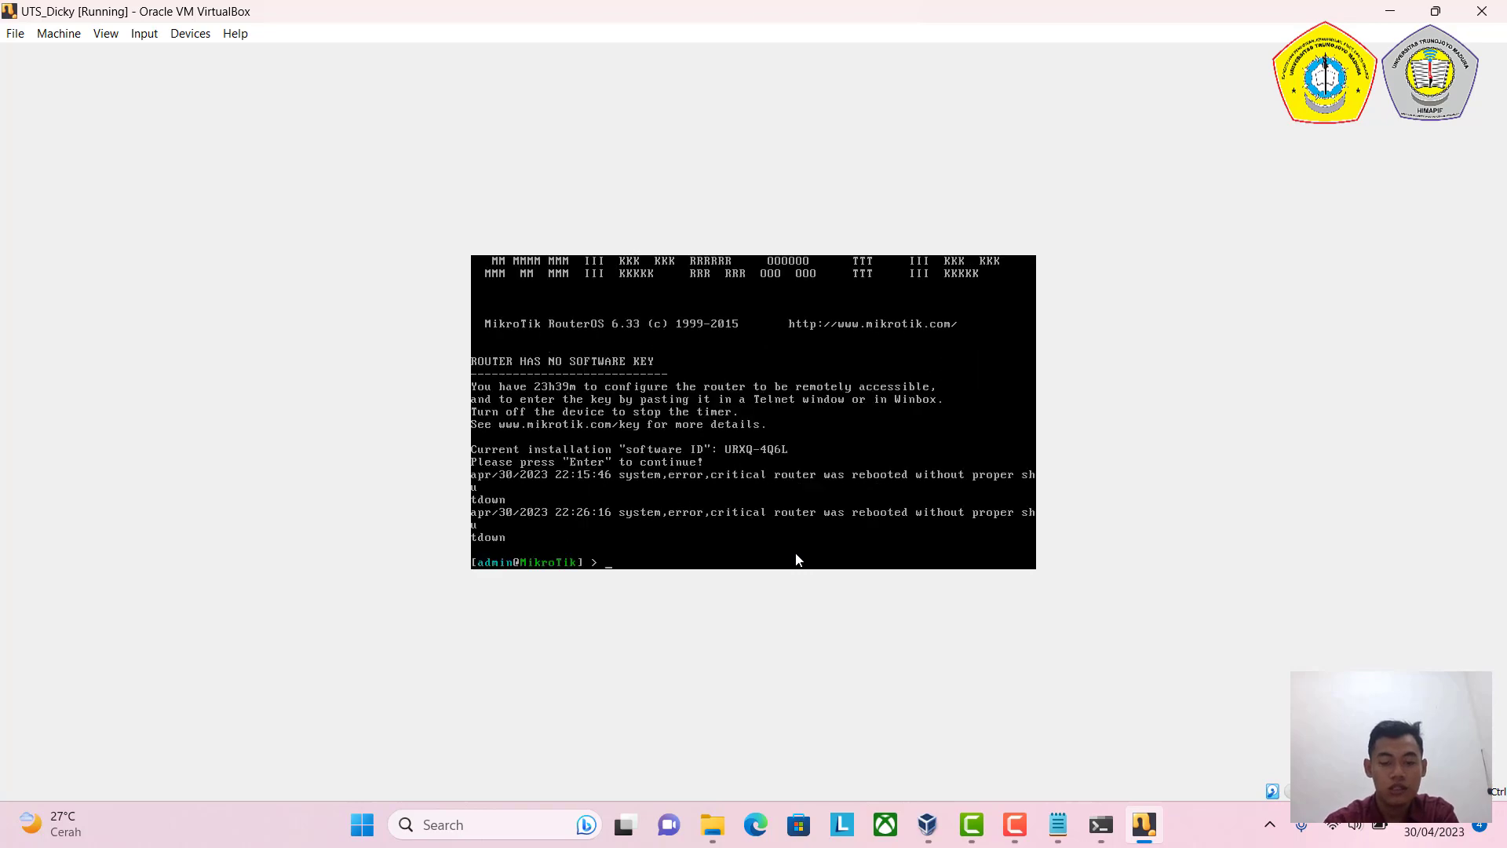
Launch winbox 3.18 from the Software folder and connect to the router as admin, dismissing the missing software key notice.
click(716, 816)
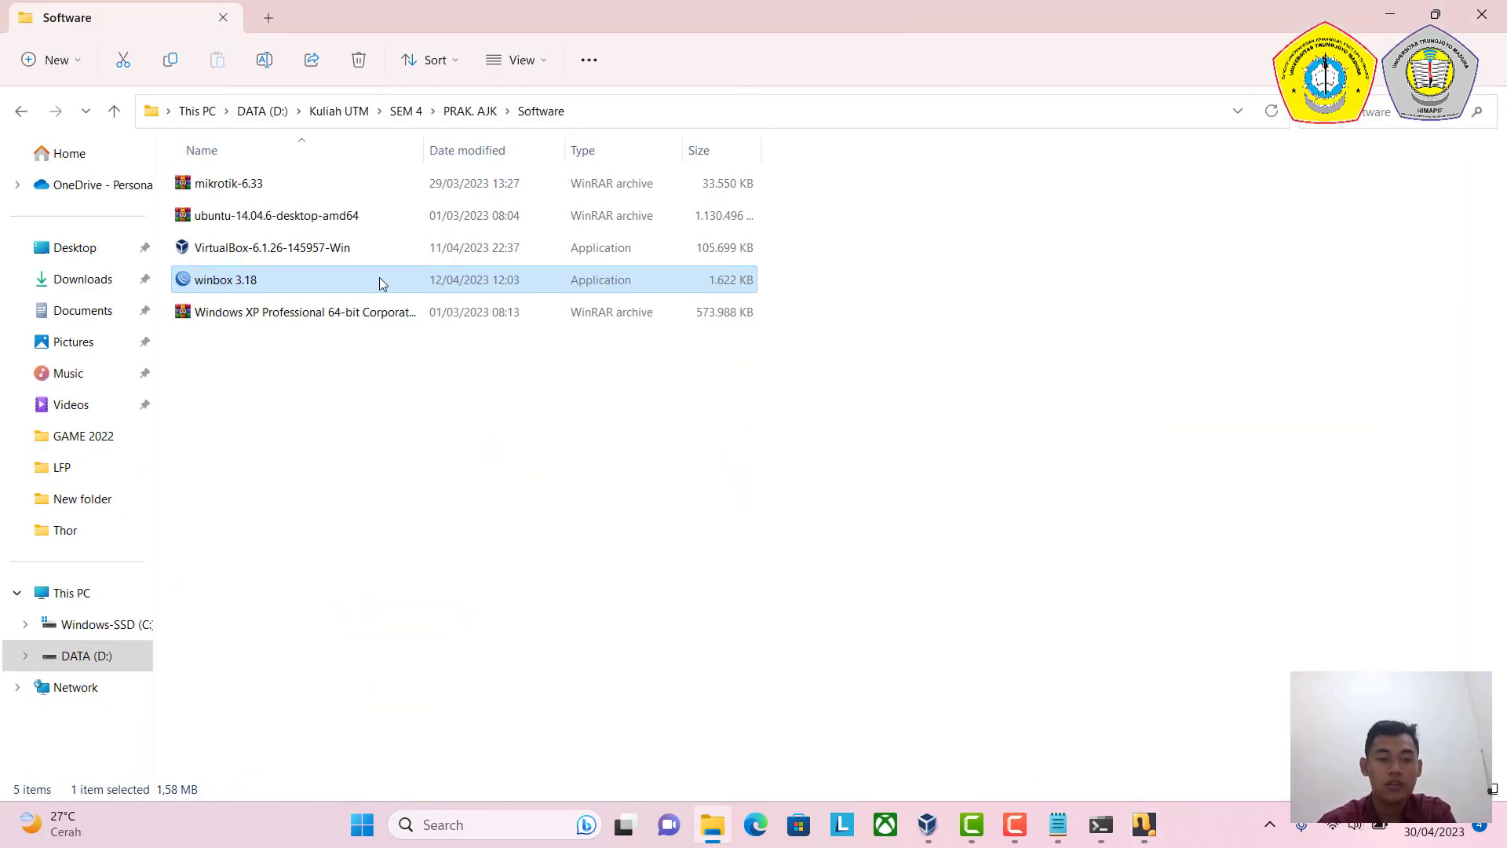
right_click(381, 280)
click(440, 371)
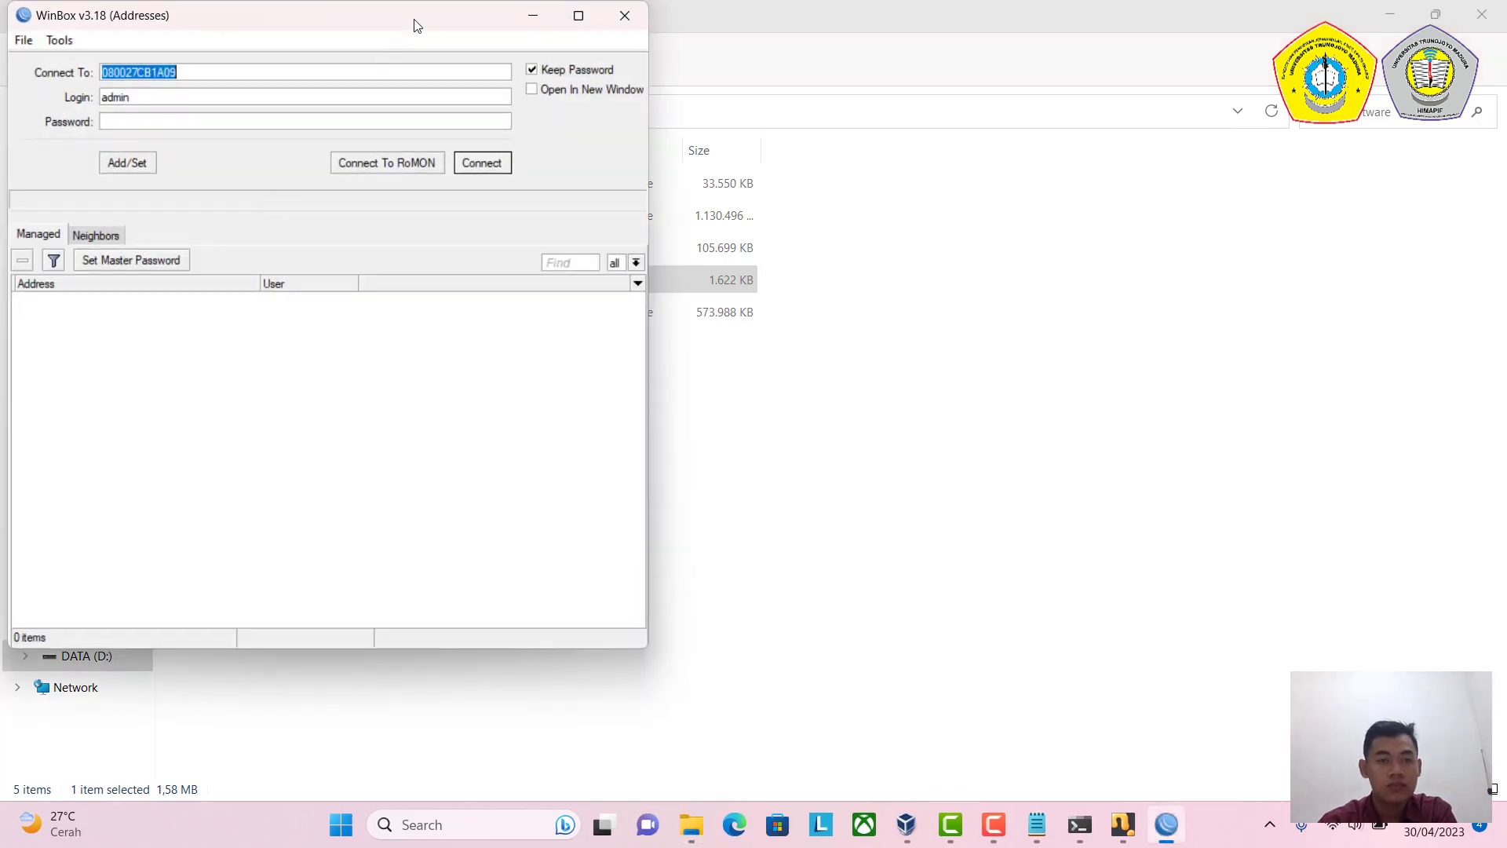
drag(417, 24, 655, 35)
click(708, 168)
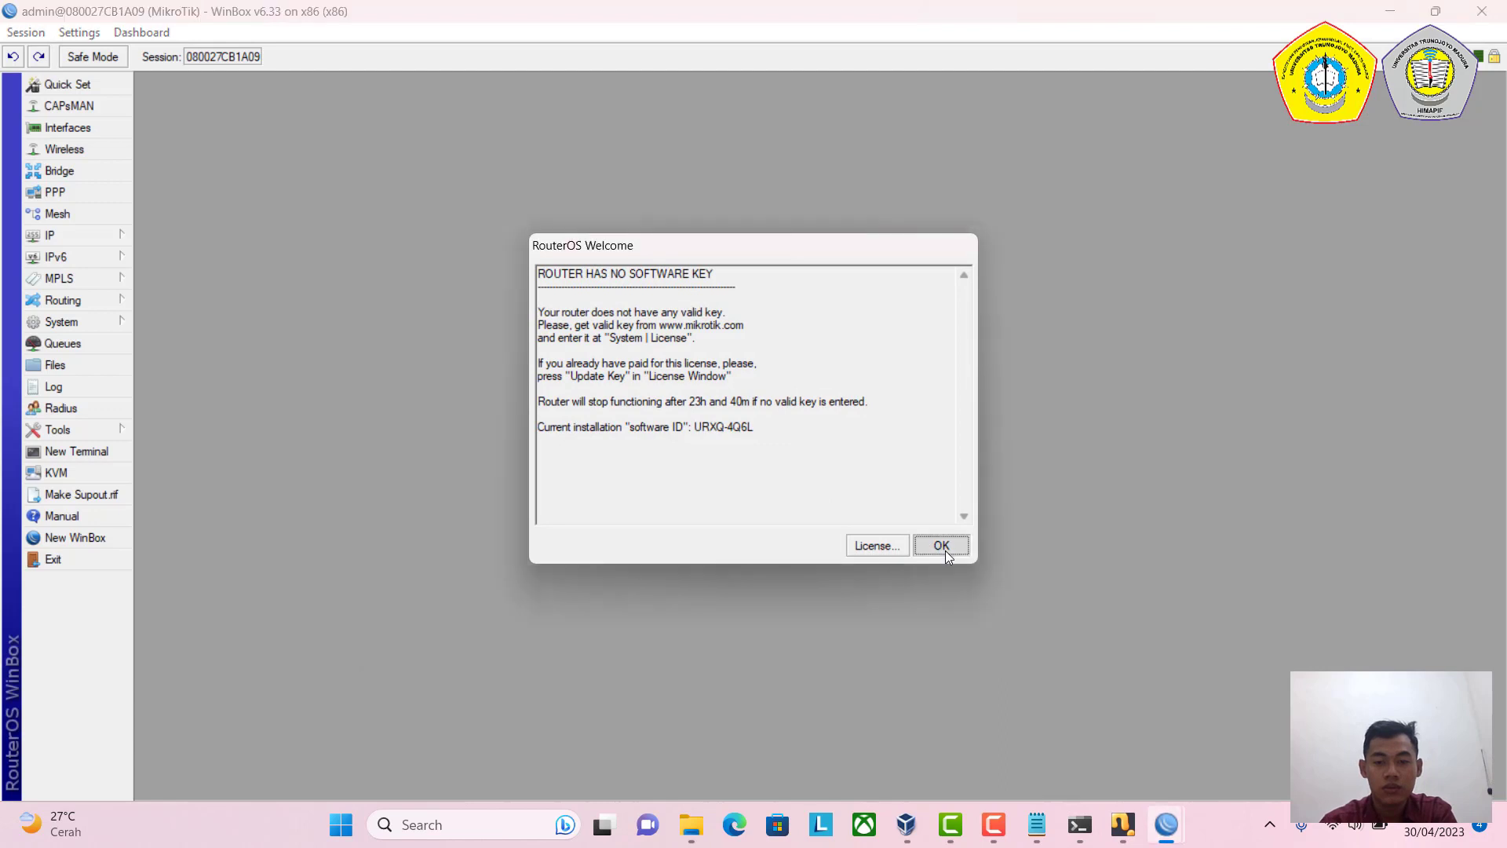
click(936, 542)
Review the router's IP address list for ether1 and ether2, and close it.
click(67, 243)
click(177, 282)
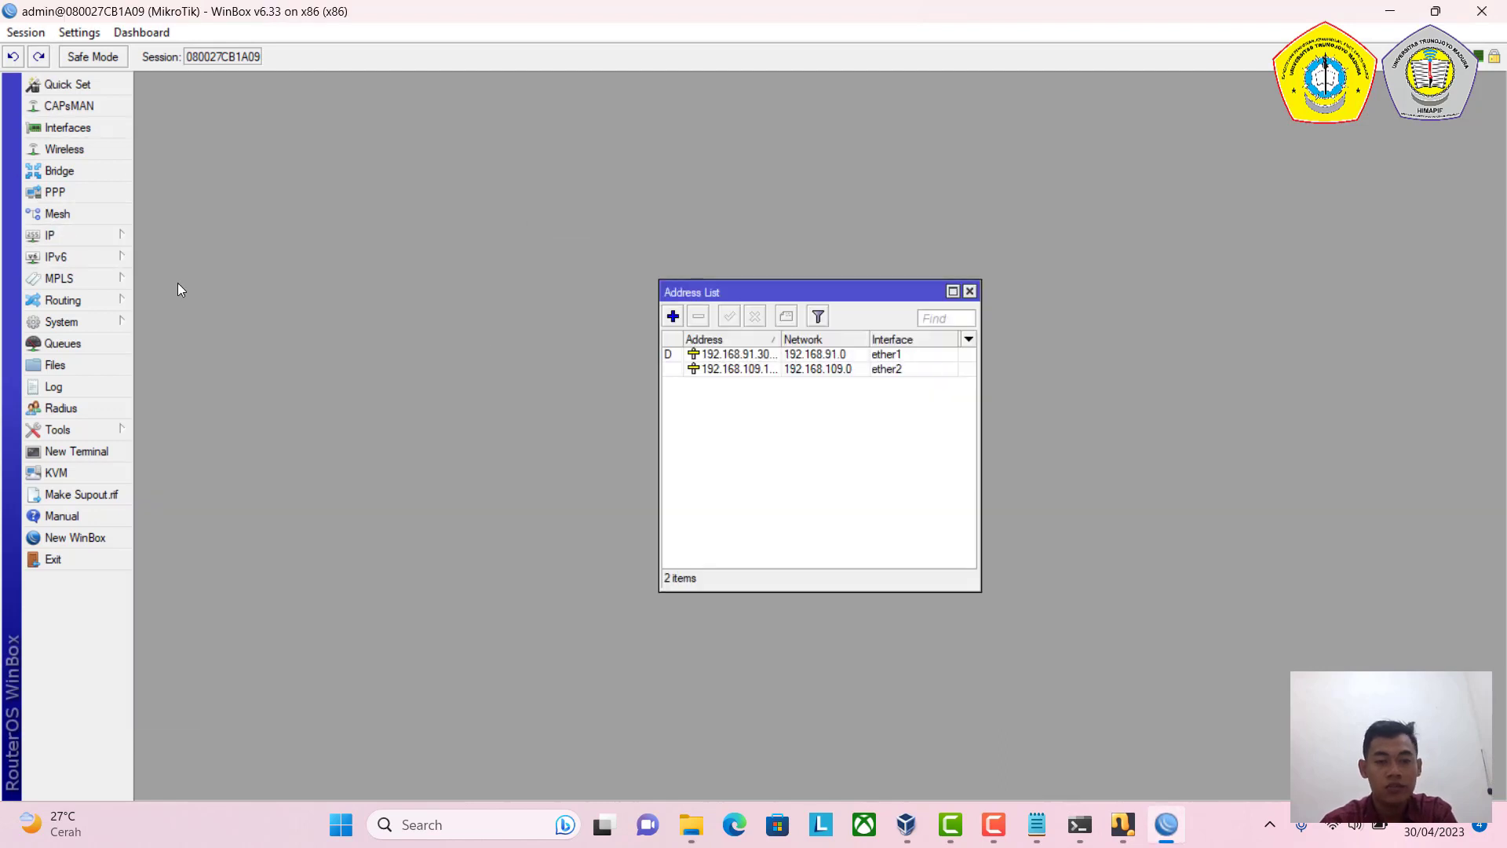
click(969, 291)
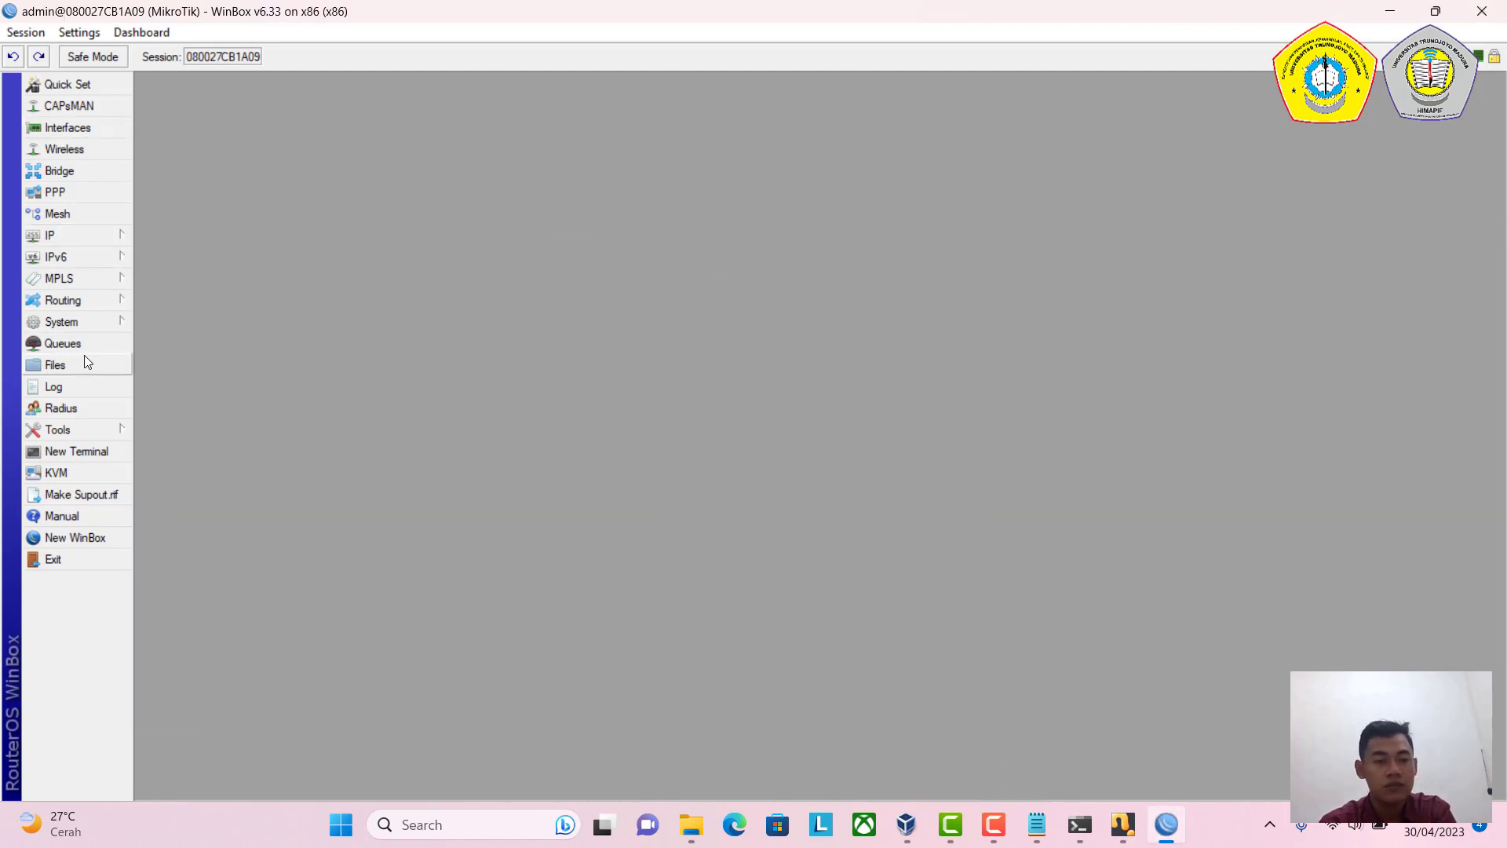
Open a new router terminal in WinBox and ping 192.168.109.1, stopping after a few replies.
click(91, 452)
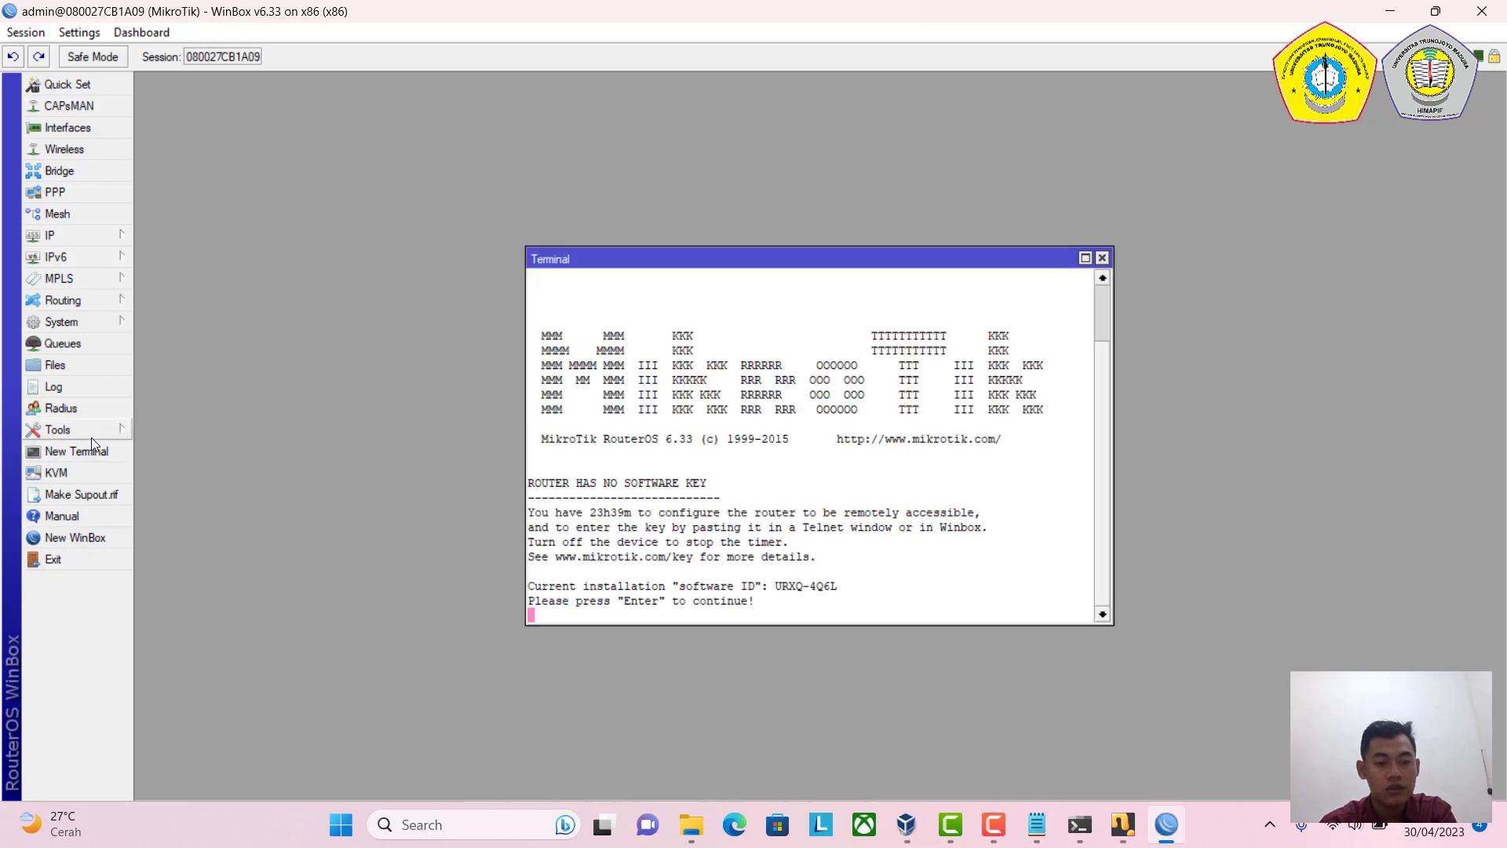
key(Return)
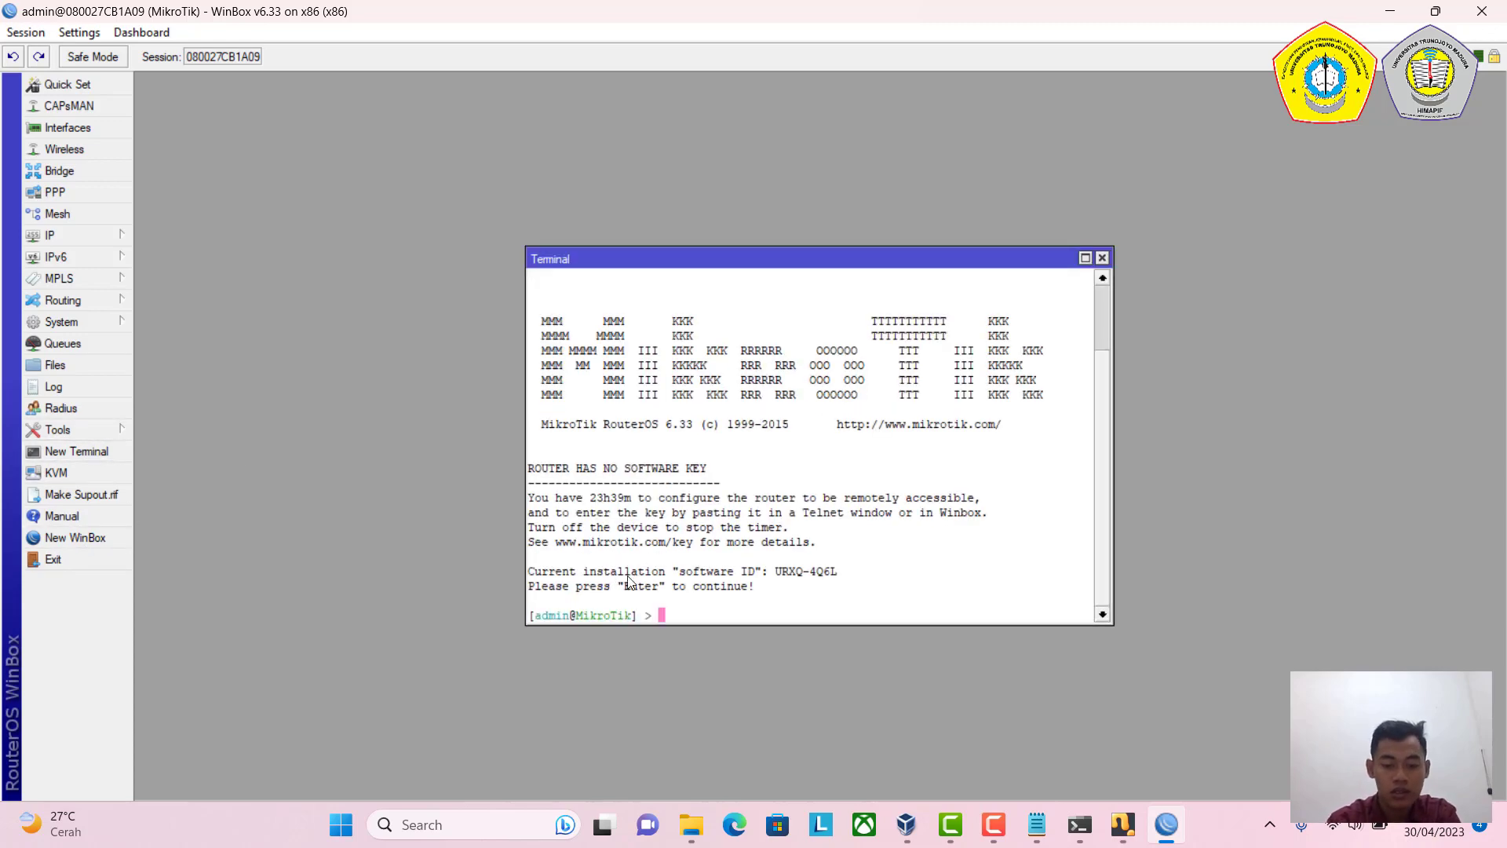
text(ping 192)
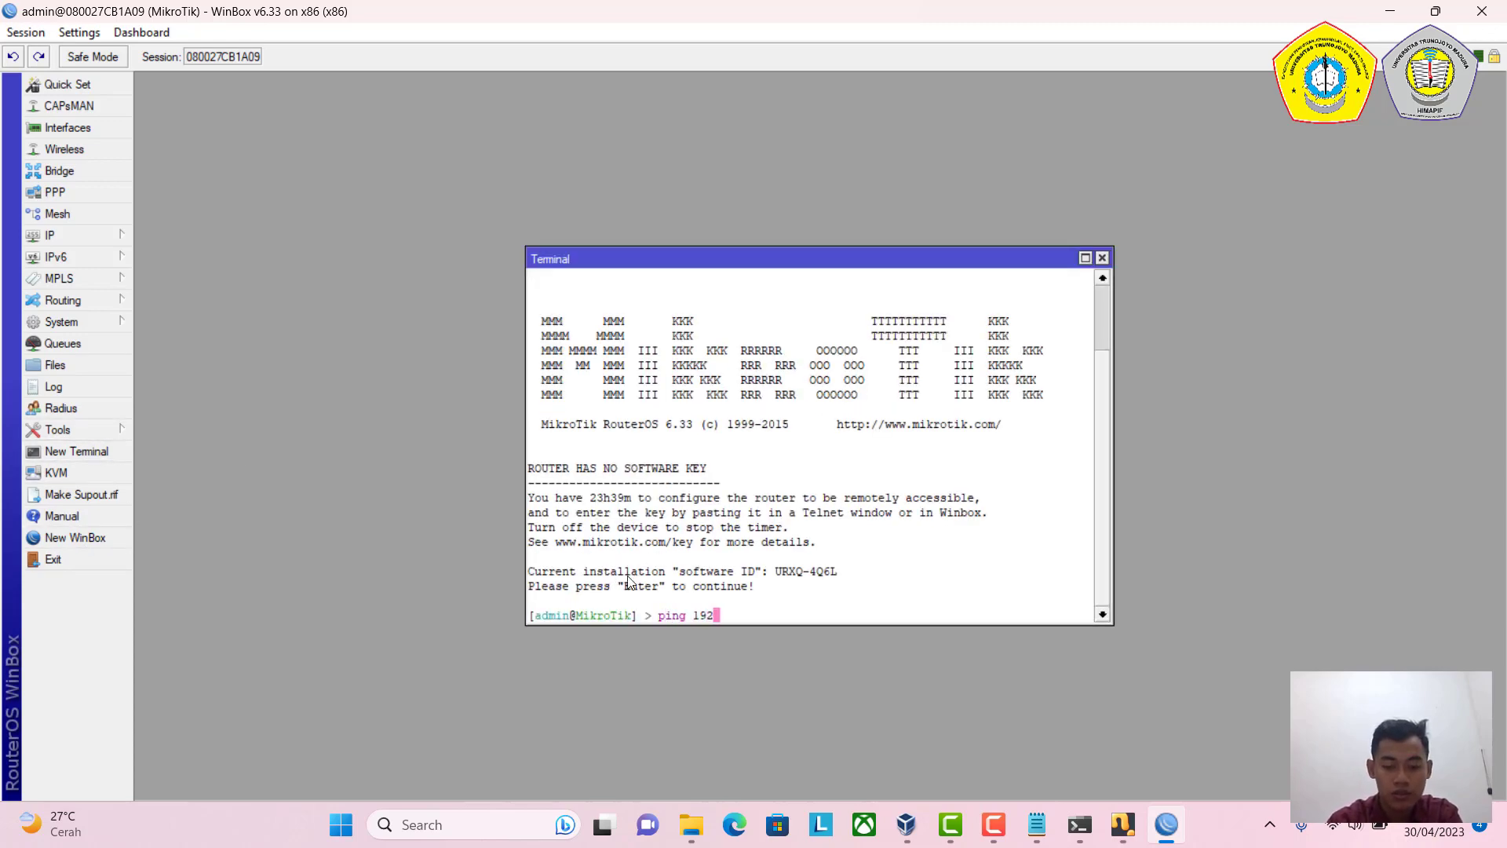
text(.168.109.1)
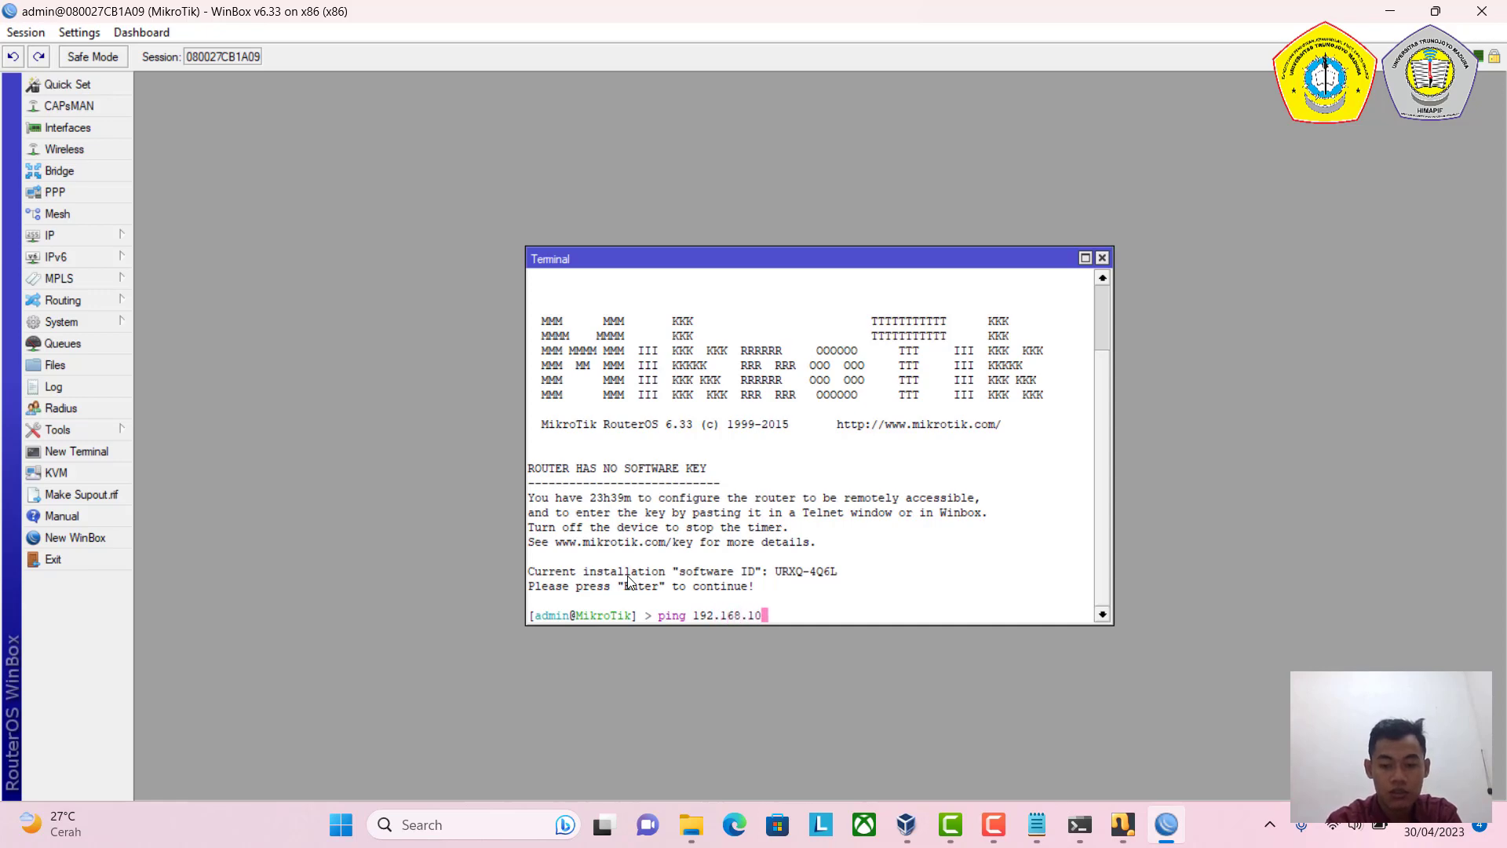
key(Return)
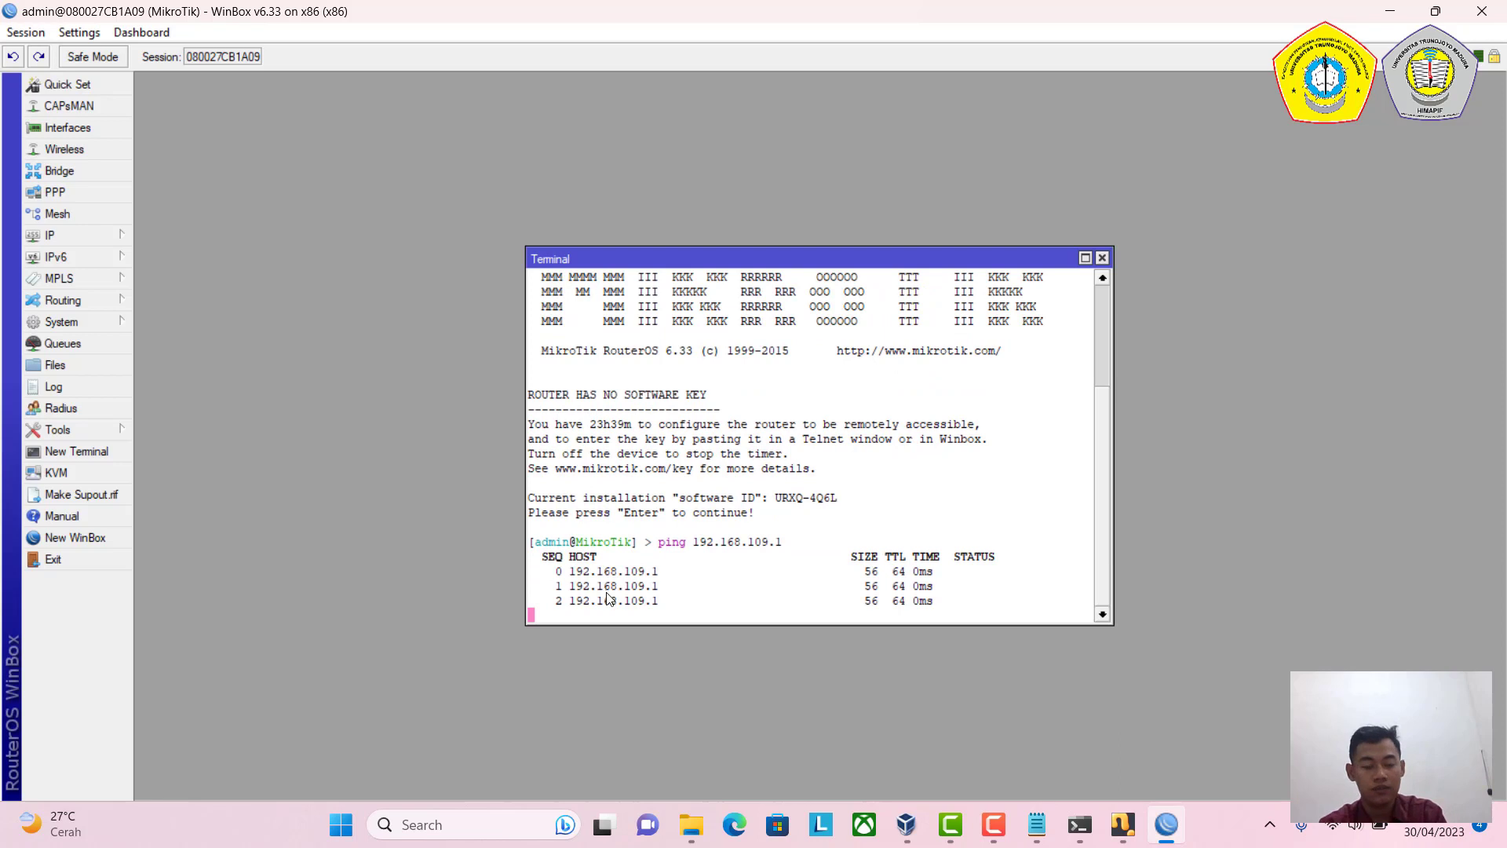
key(ctrl+c)
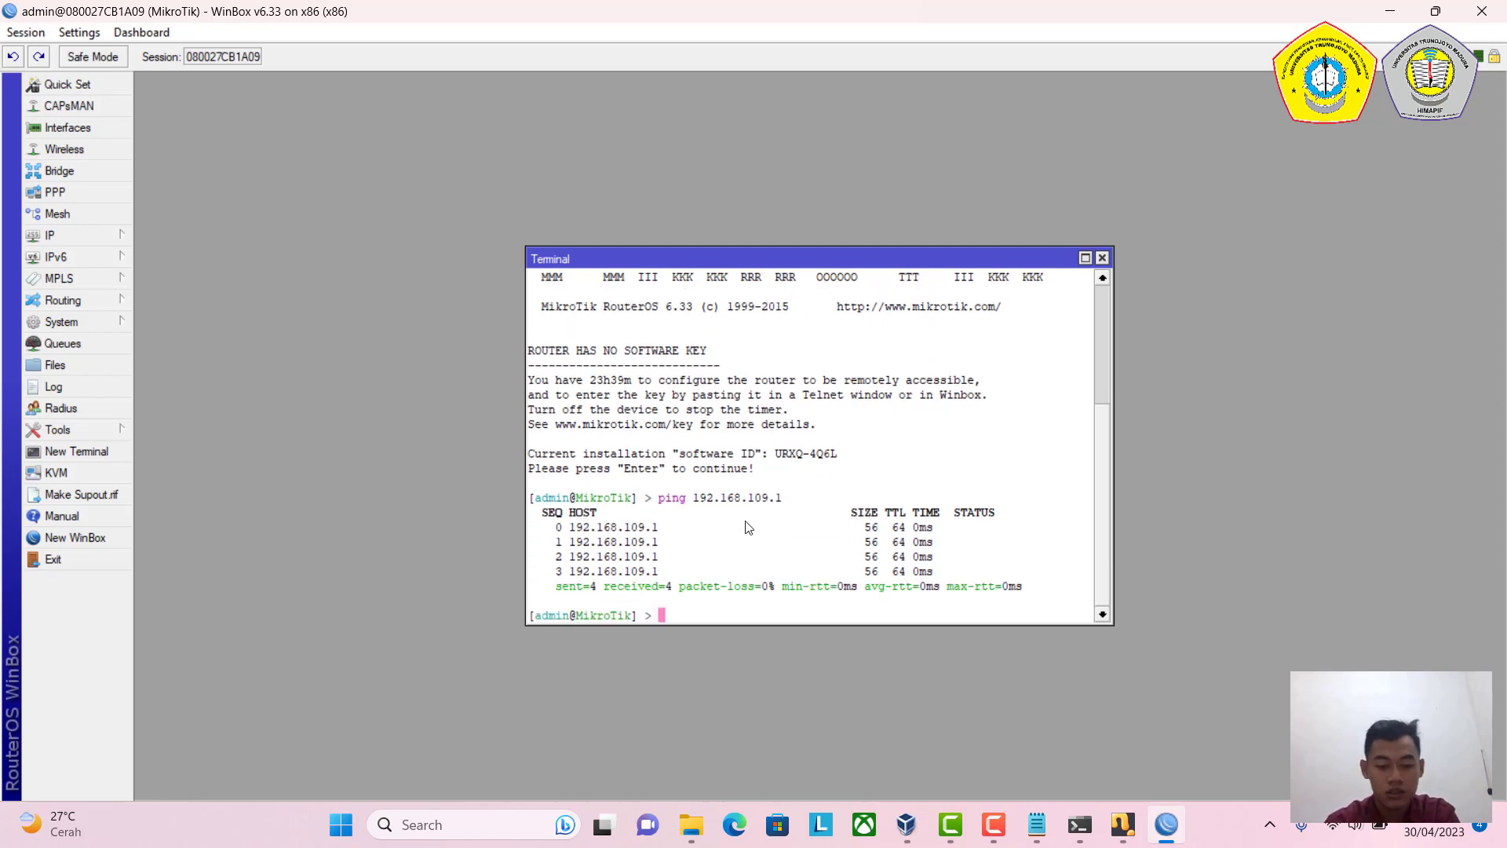
Ping the router's static domain name from the terminal and stop after a few replies.
text(ping dick)
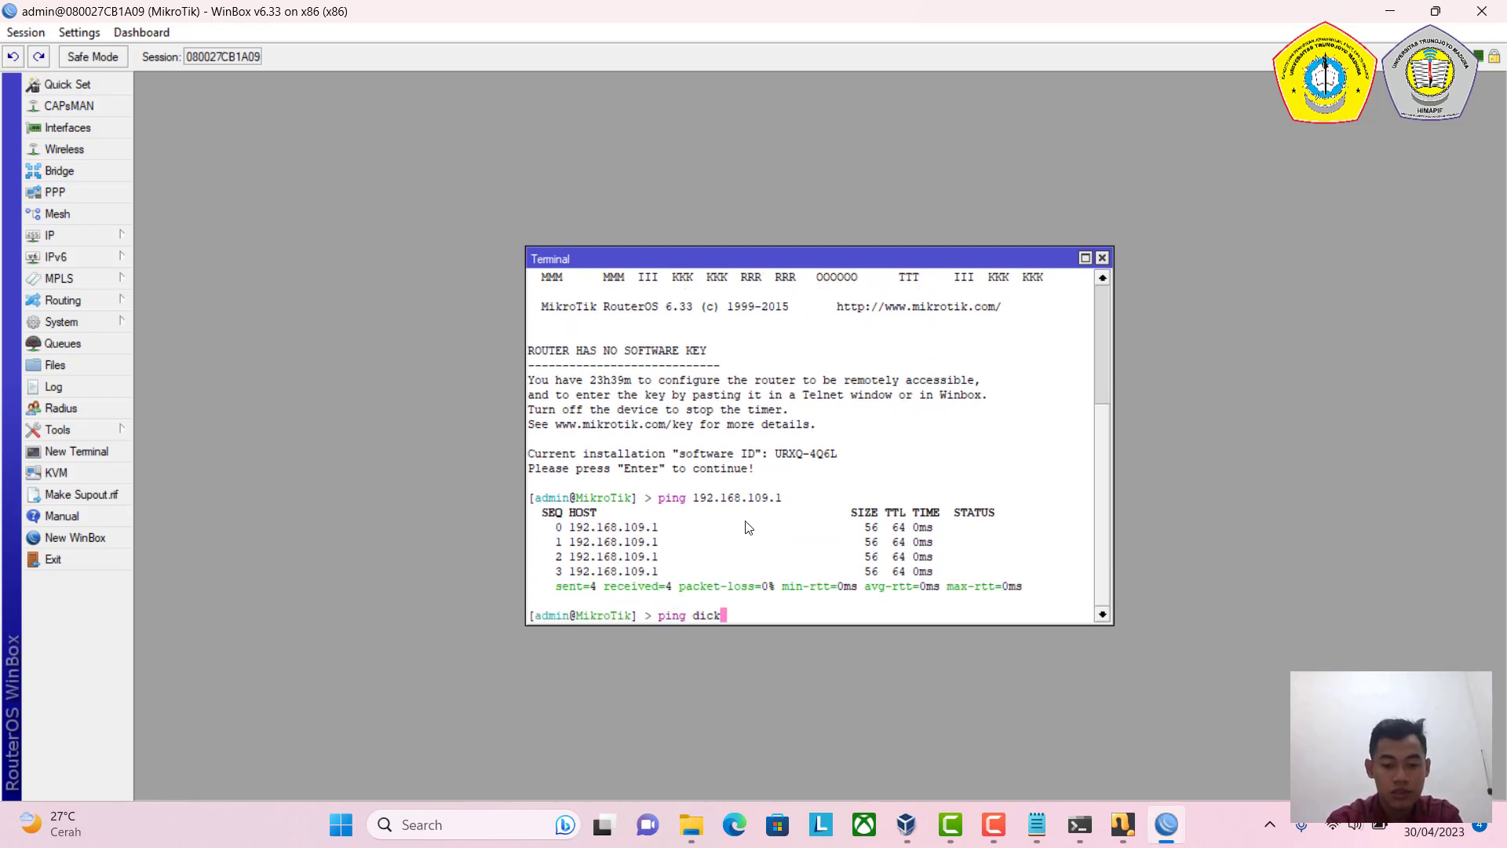
text(y109.com)
key(Return)
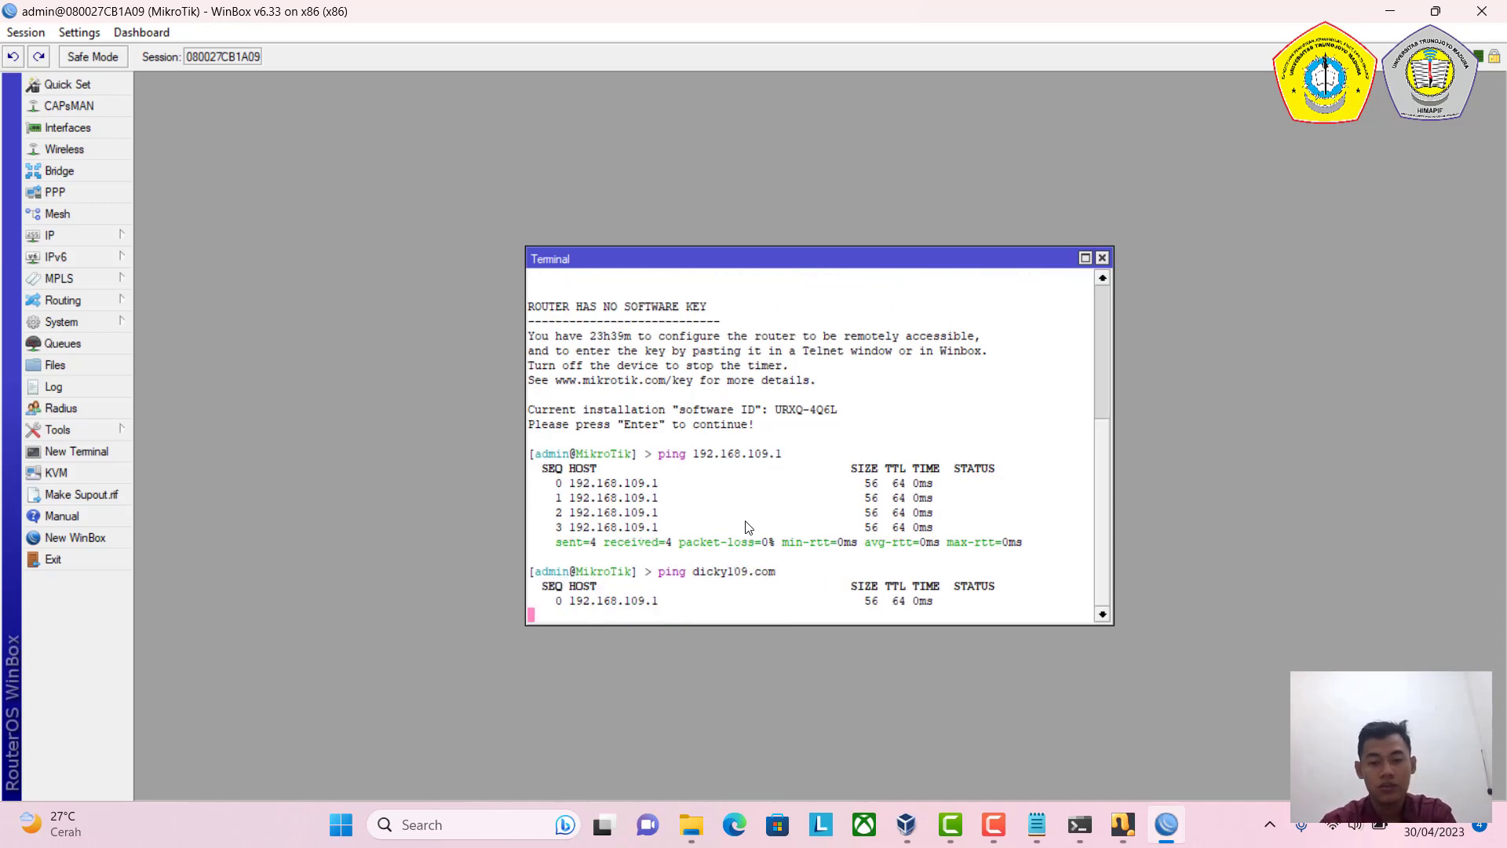
key(ctrl+c)
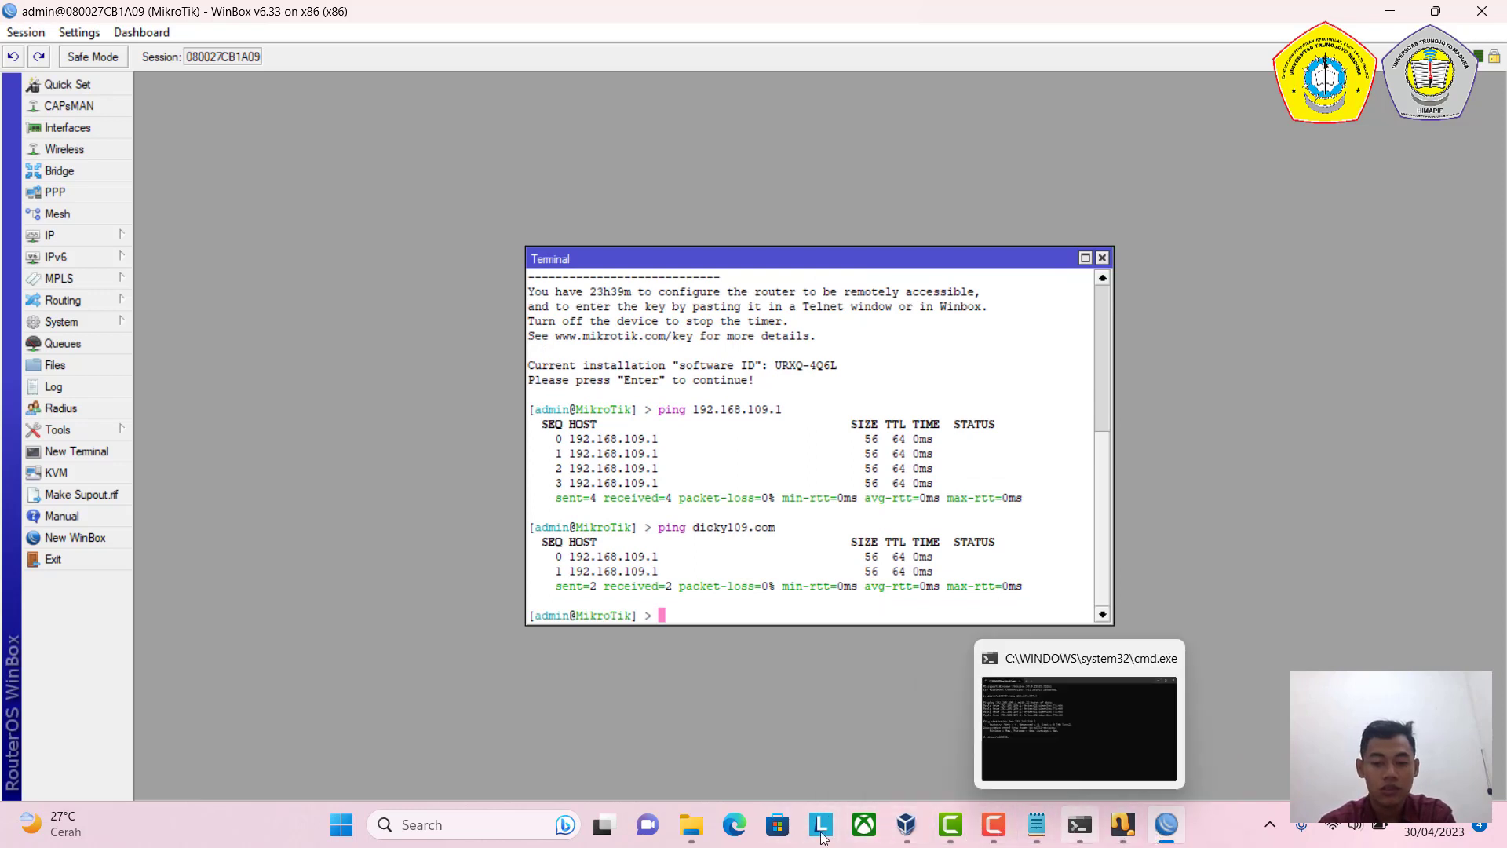
Open Control Panel and go through Network and Sharing Center to the list of network adapters.
click(438, 826)
text(co)
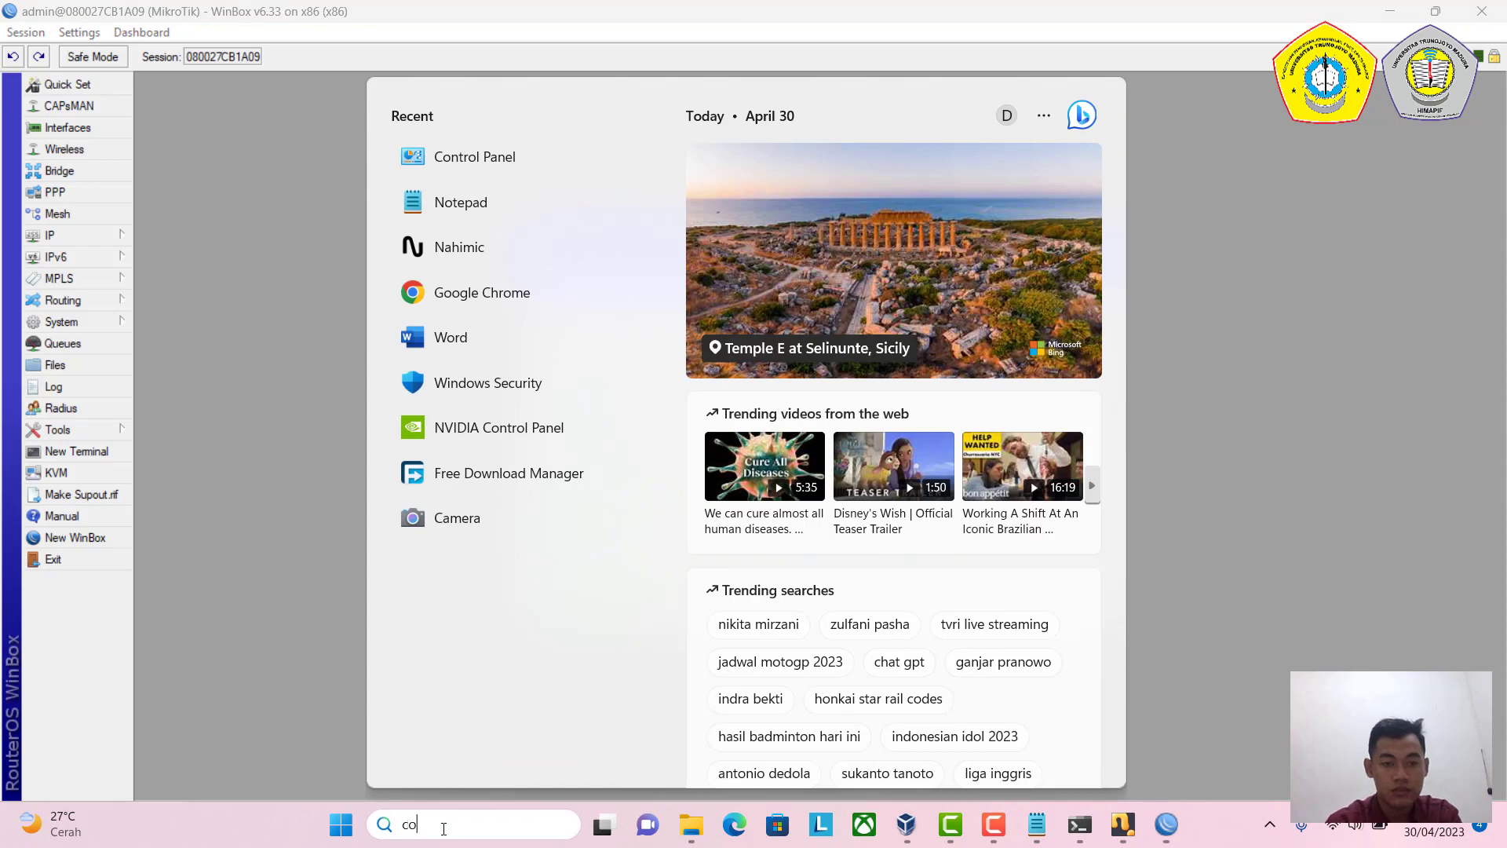
key(Escape)
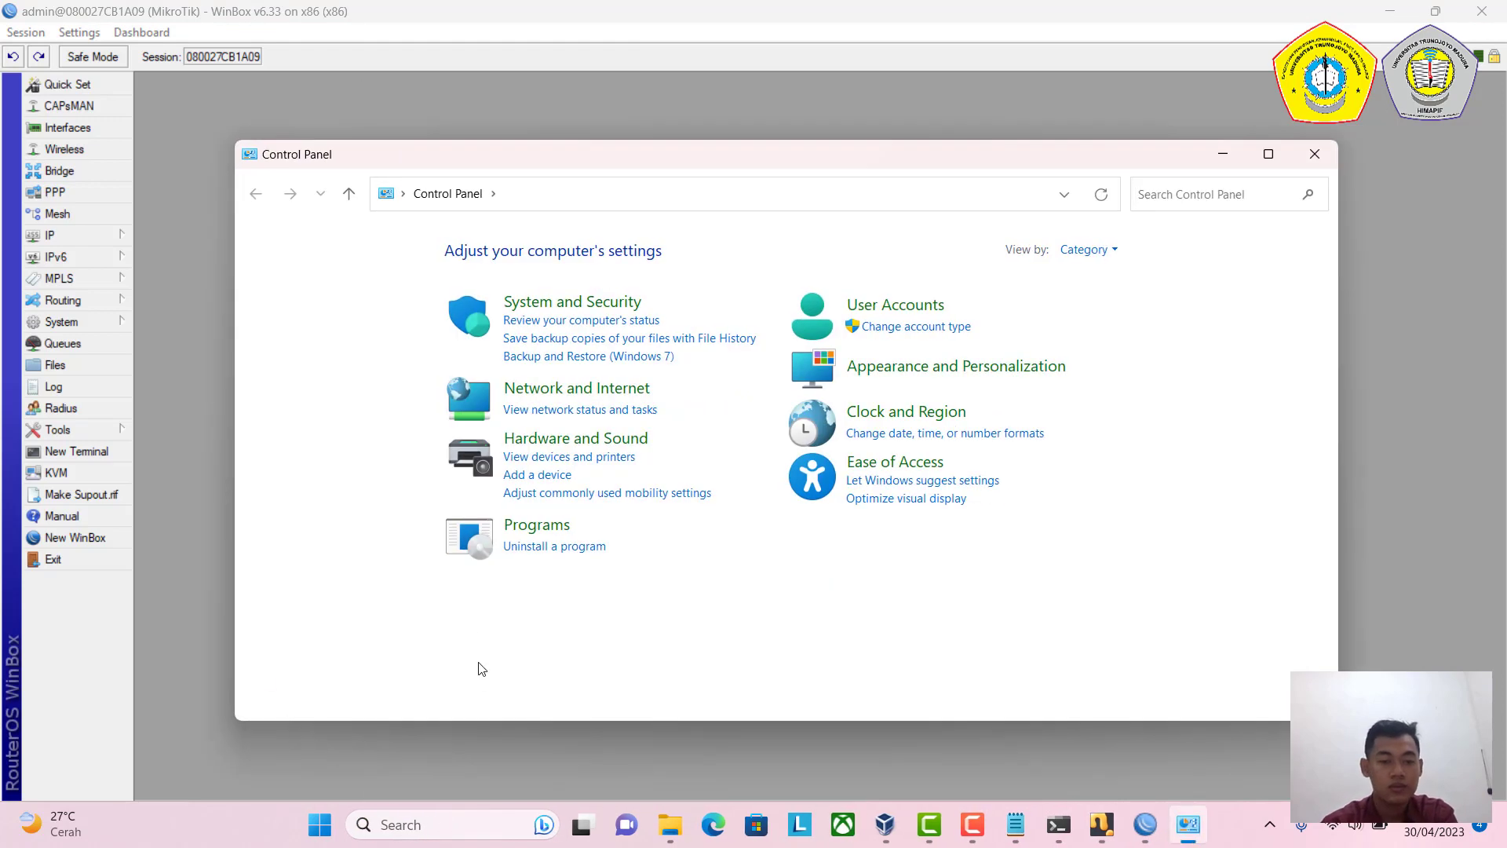
click(555, 544)
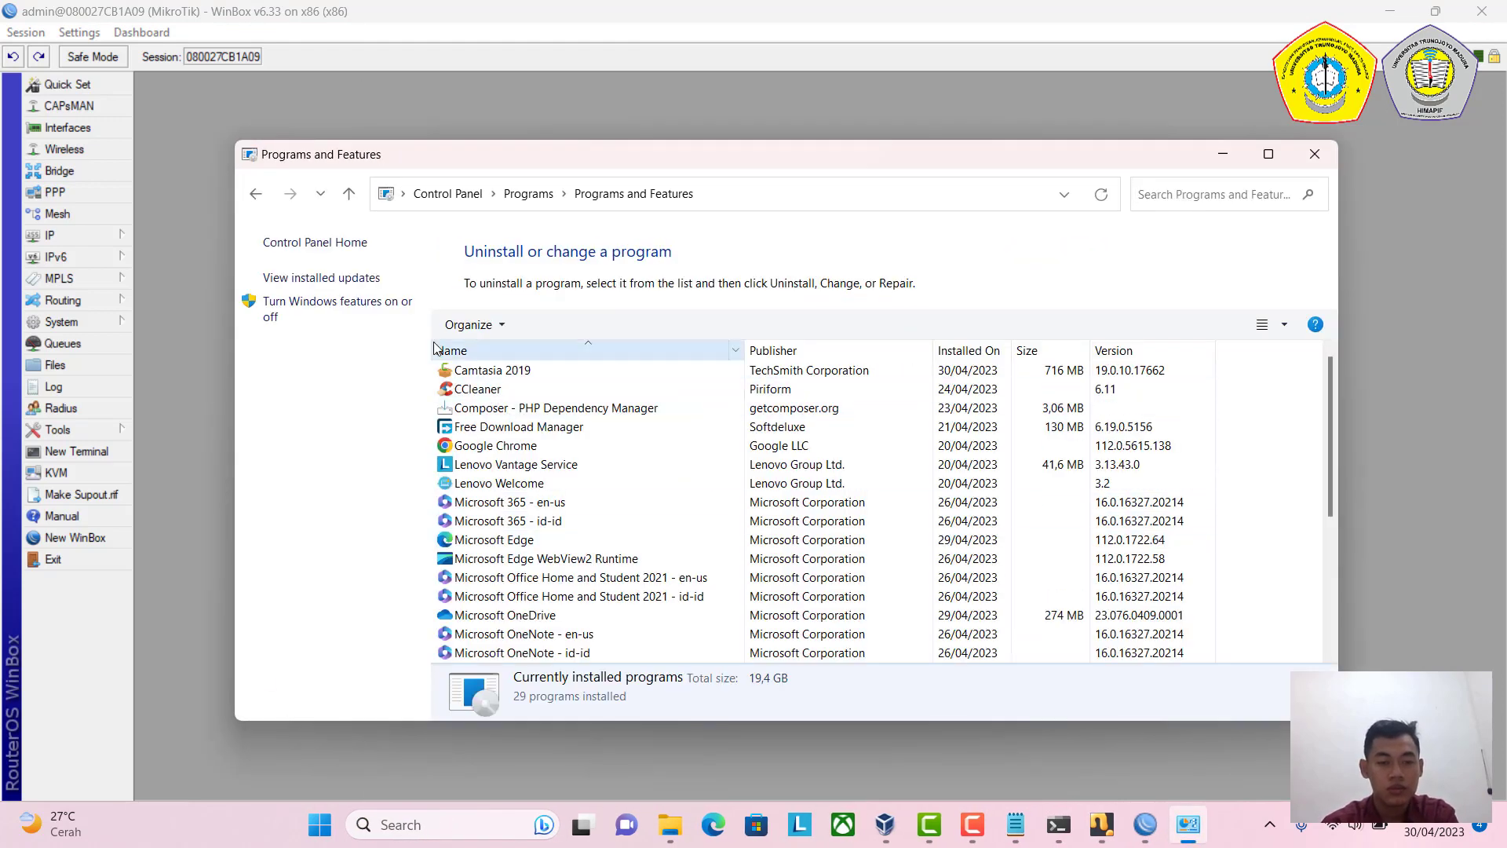
click(255, 193)
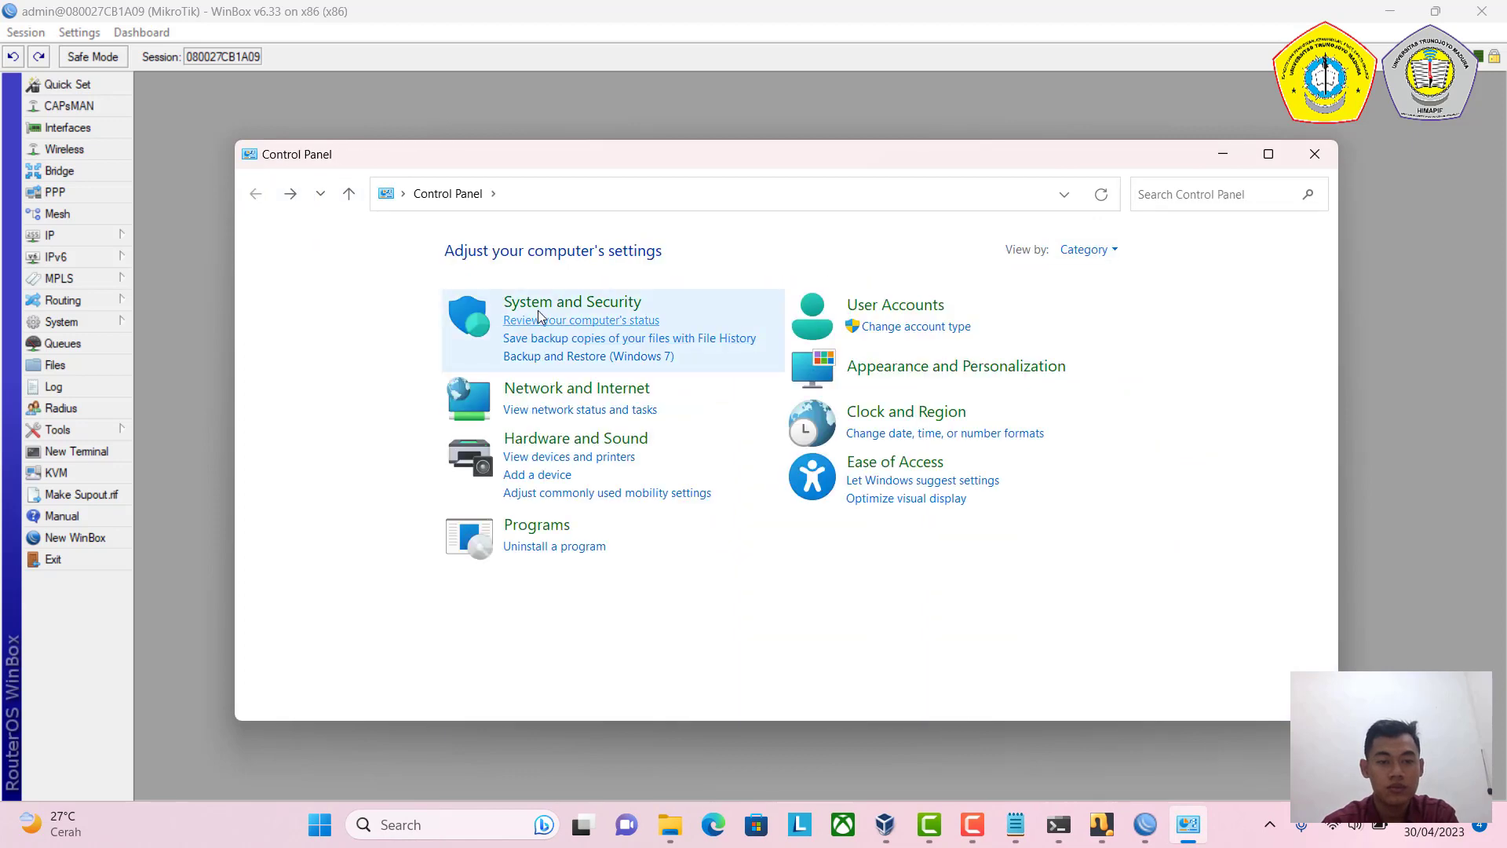
click(549, 388)
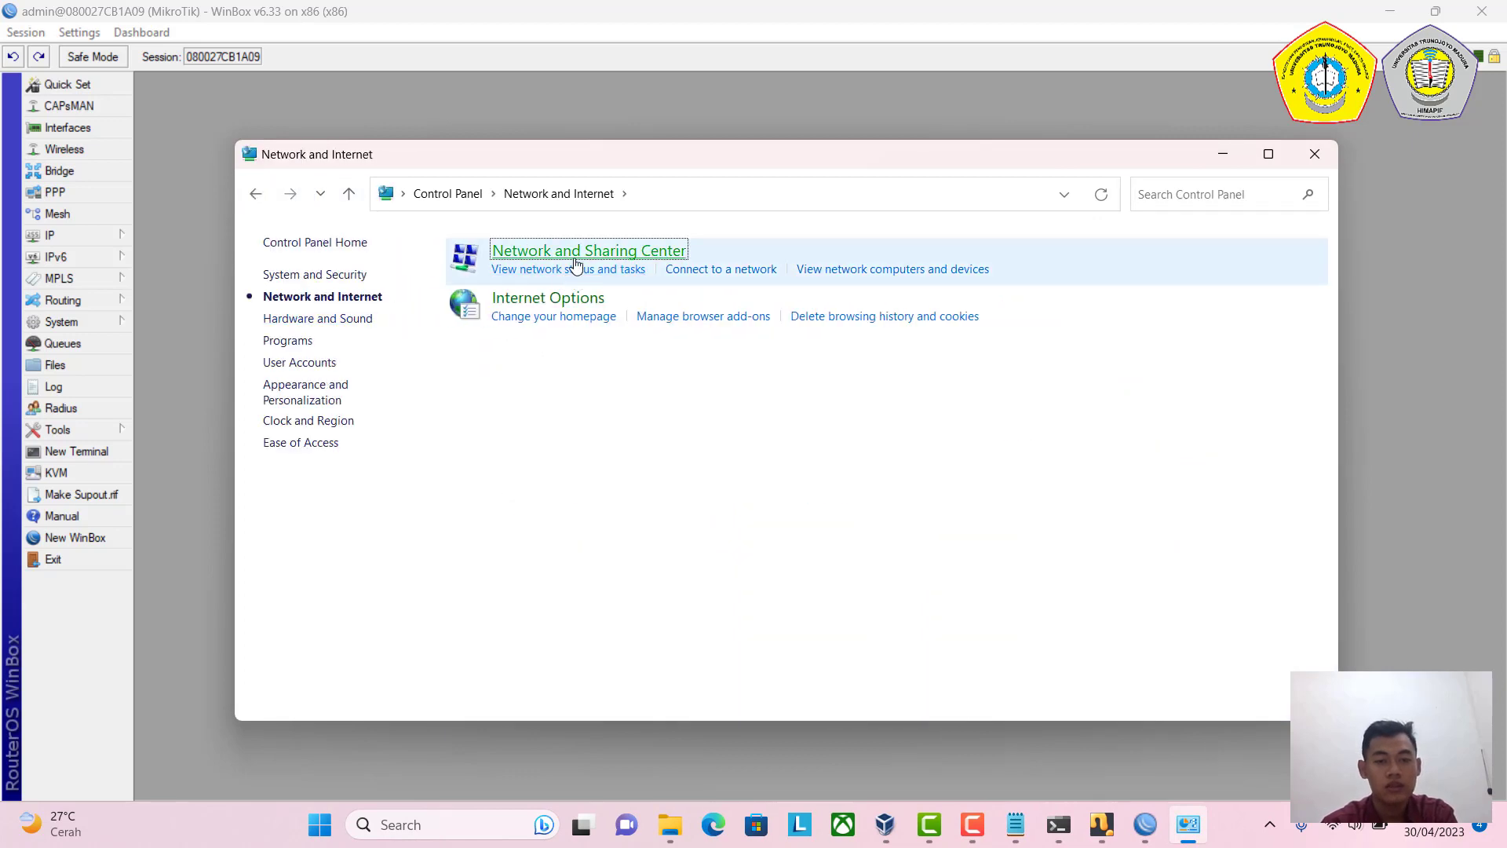
click(540, 250)
click(347, 279)
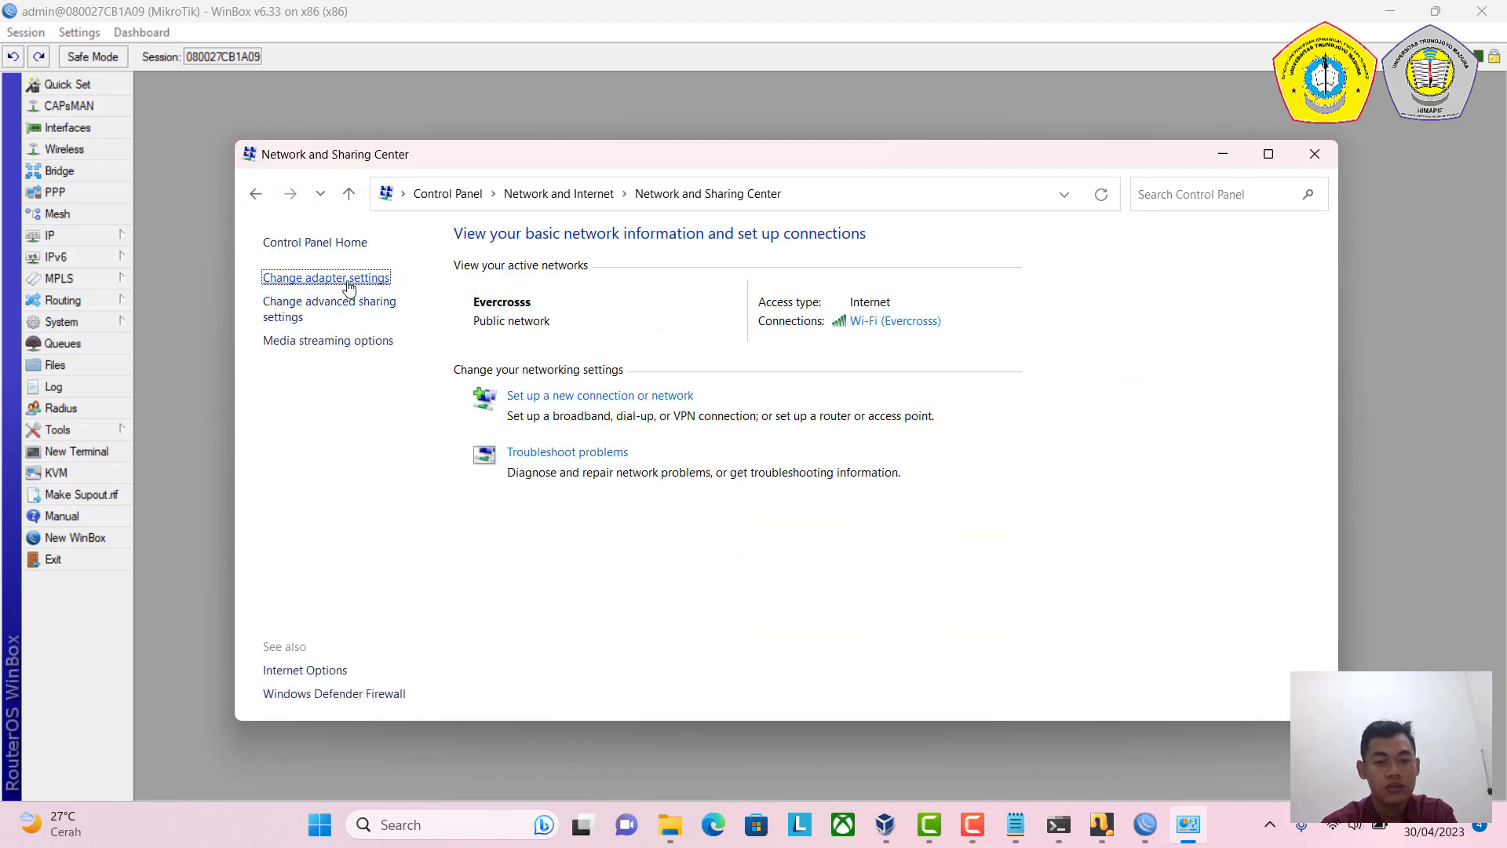
Check the IPv4 settings of the VirtualBox Host-Only Network adapter from its status window and accept them as they are.
click(672, 314)
right_click(672, 314)
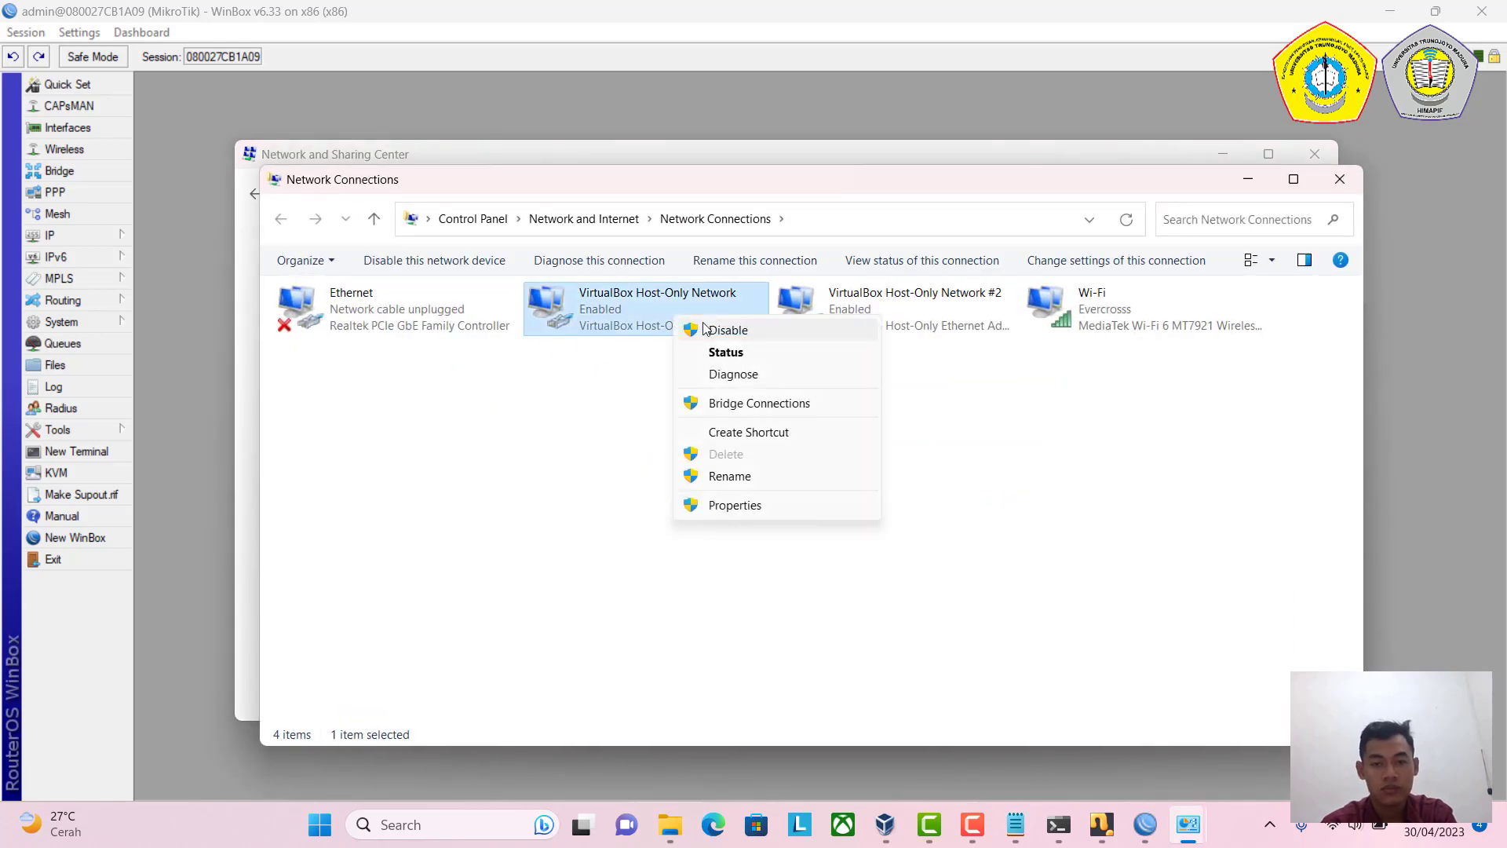
click(722, 355)
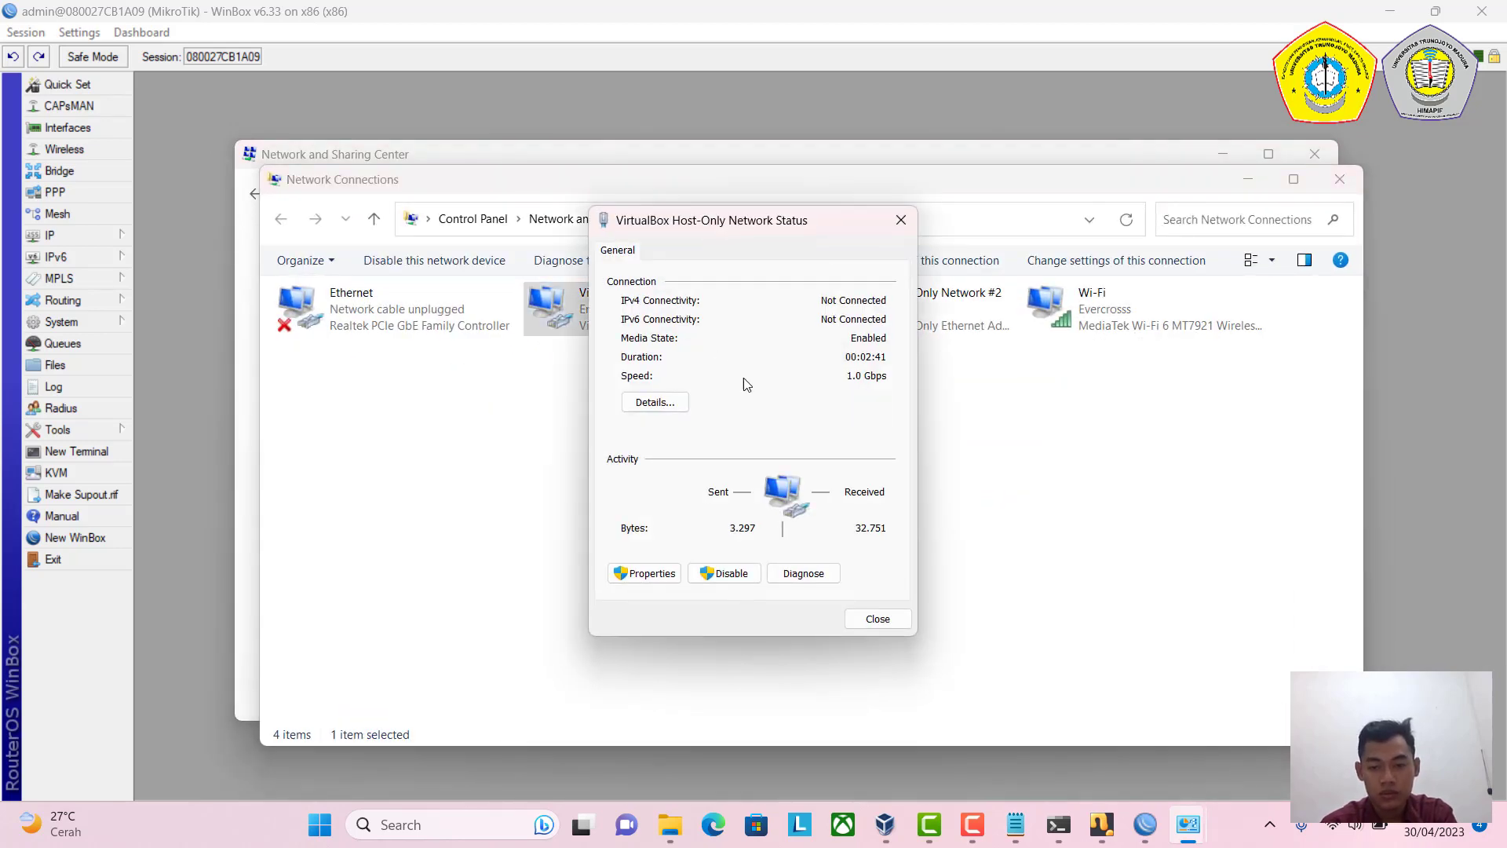
click(663, 578)
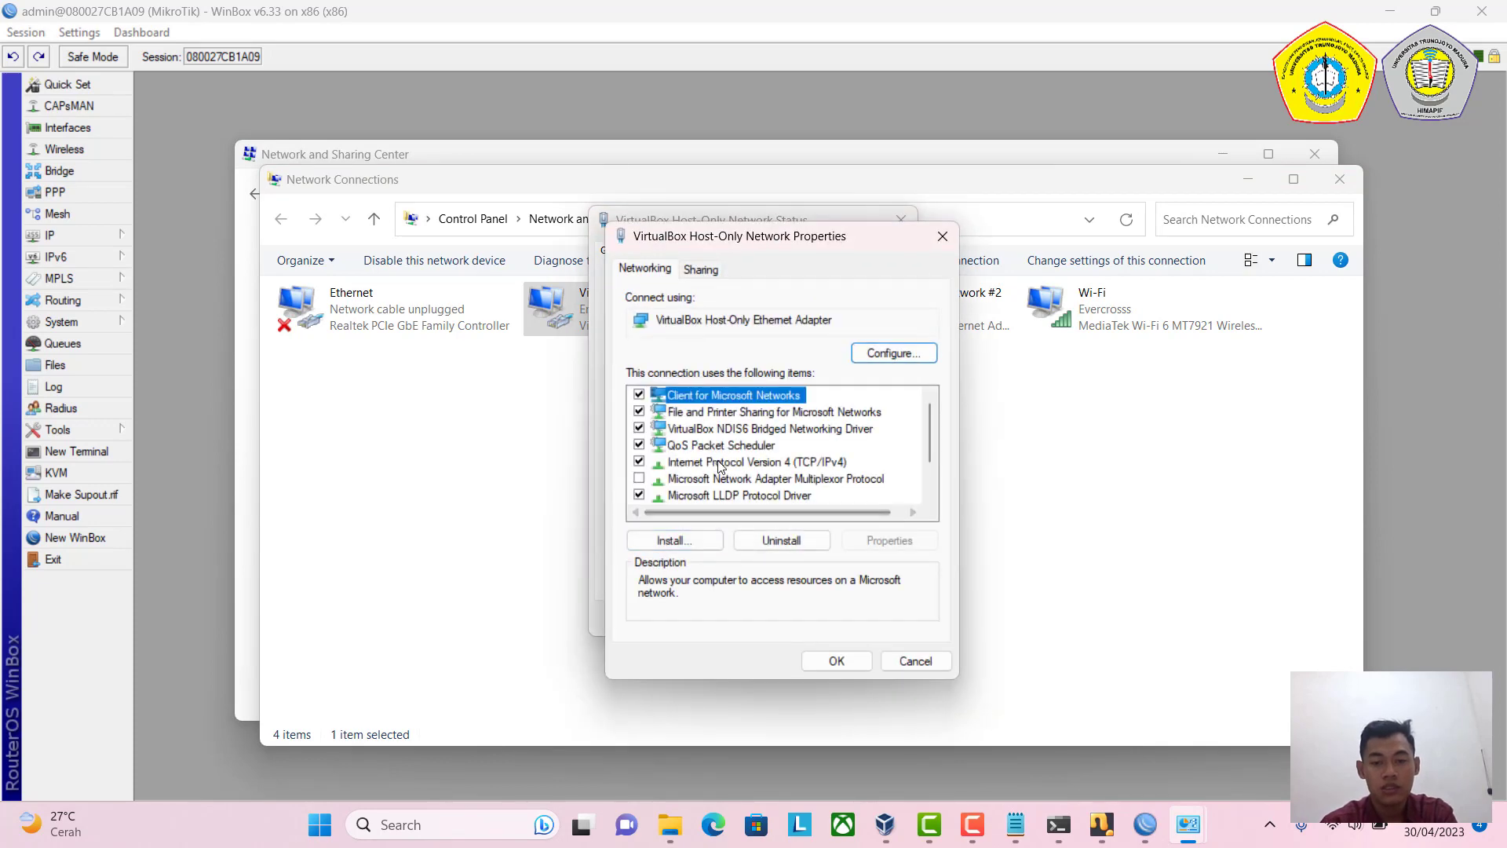
double_click(719, 463)
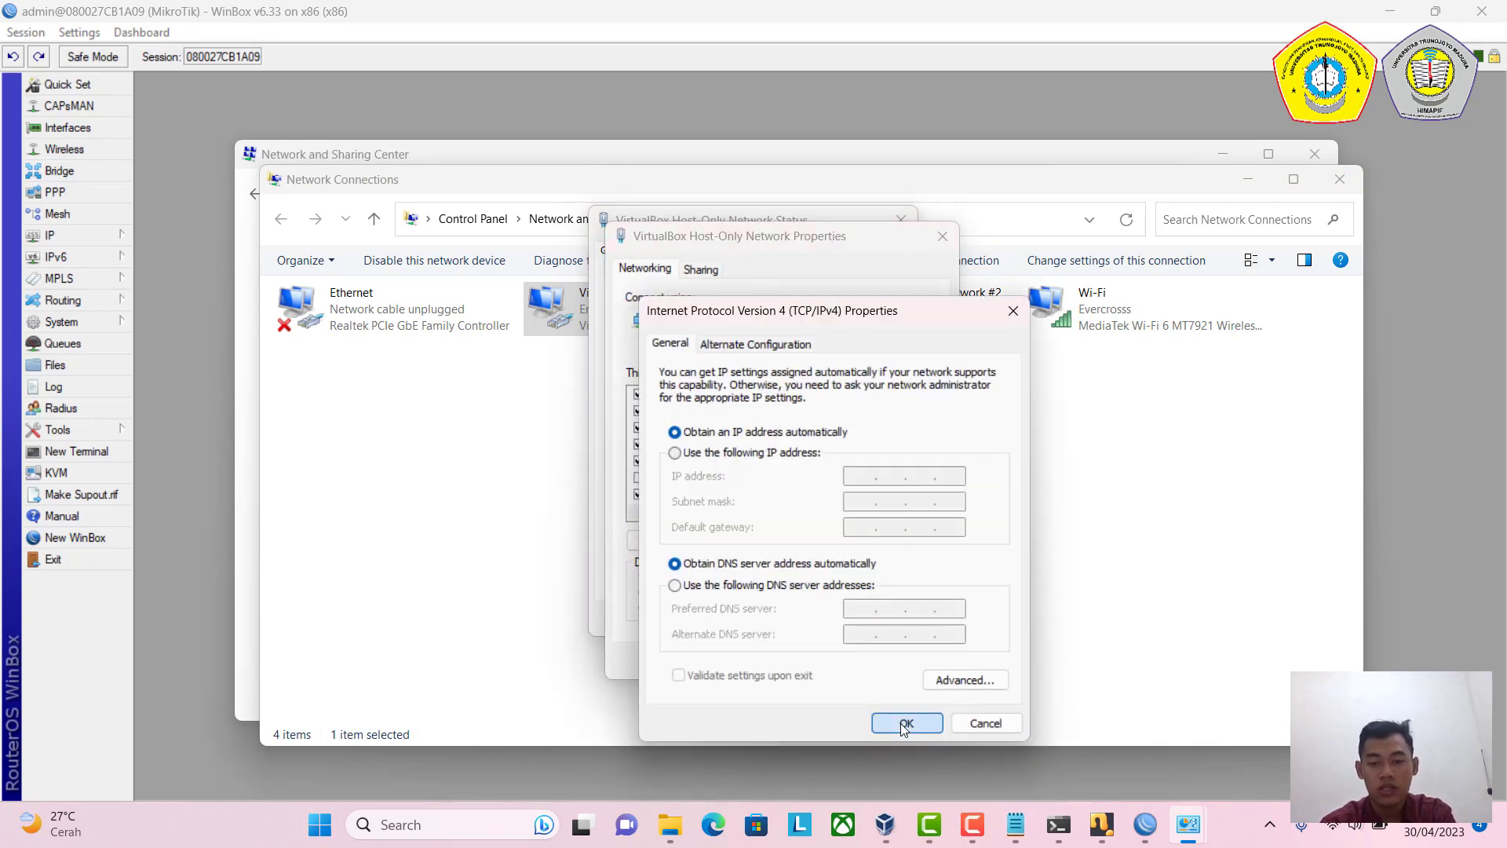
click(904, 722)
click(831, 661)
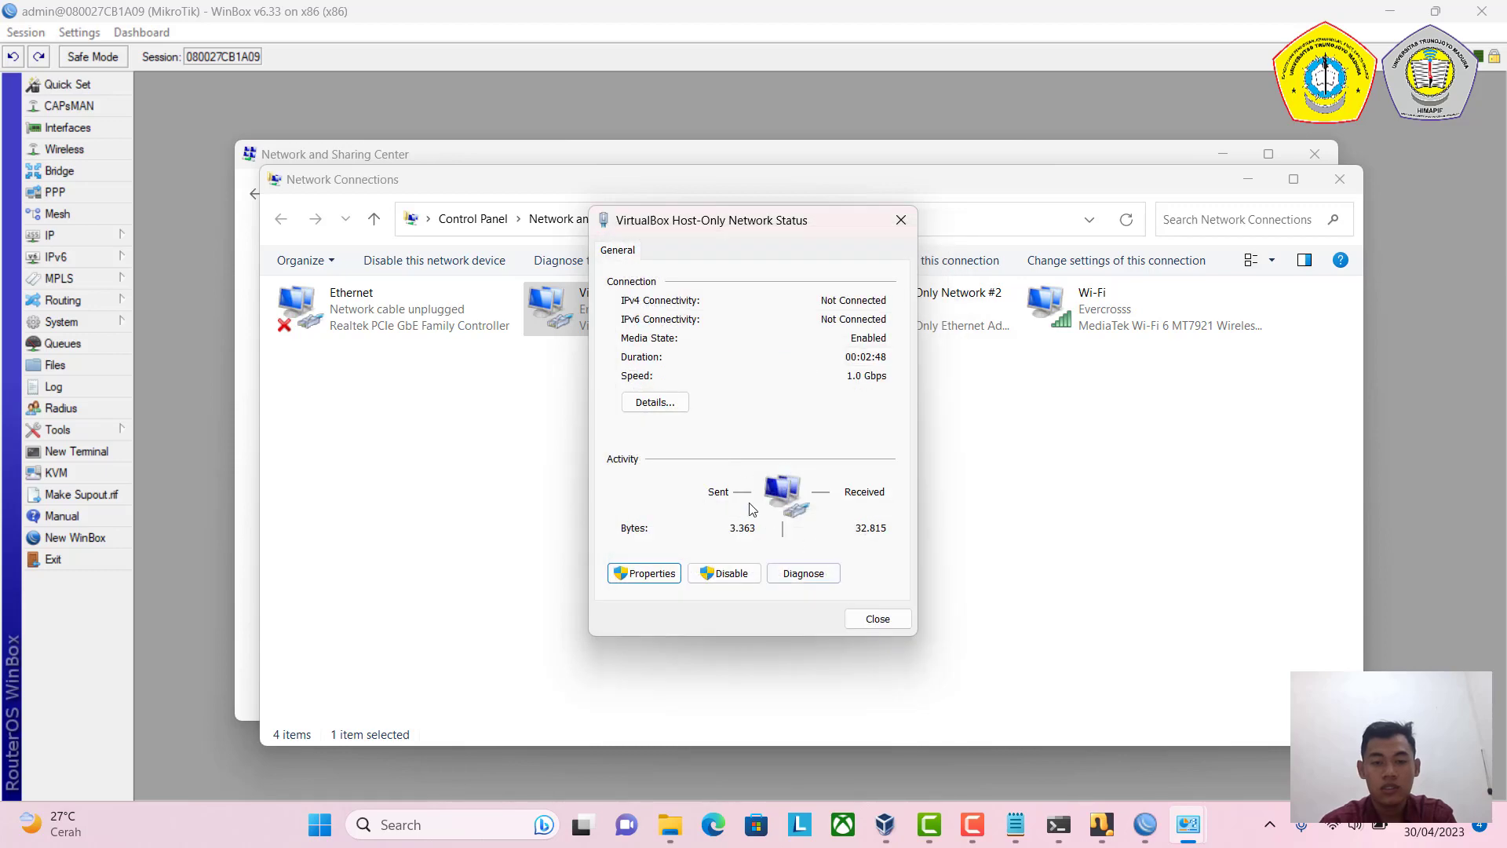
View the host-only connection details, widen the property column, and check the DNS suffix, DHCP status, IPv4 address and subnet mask.
click(658, 403)
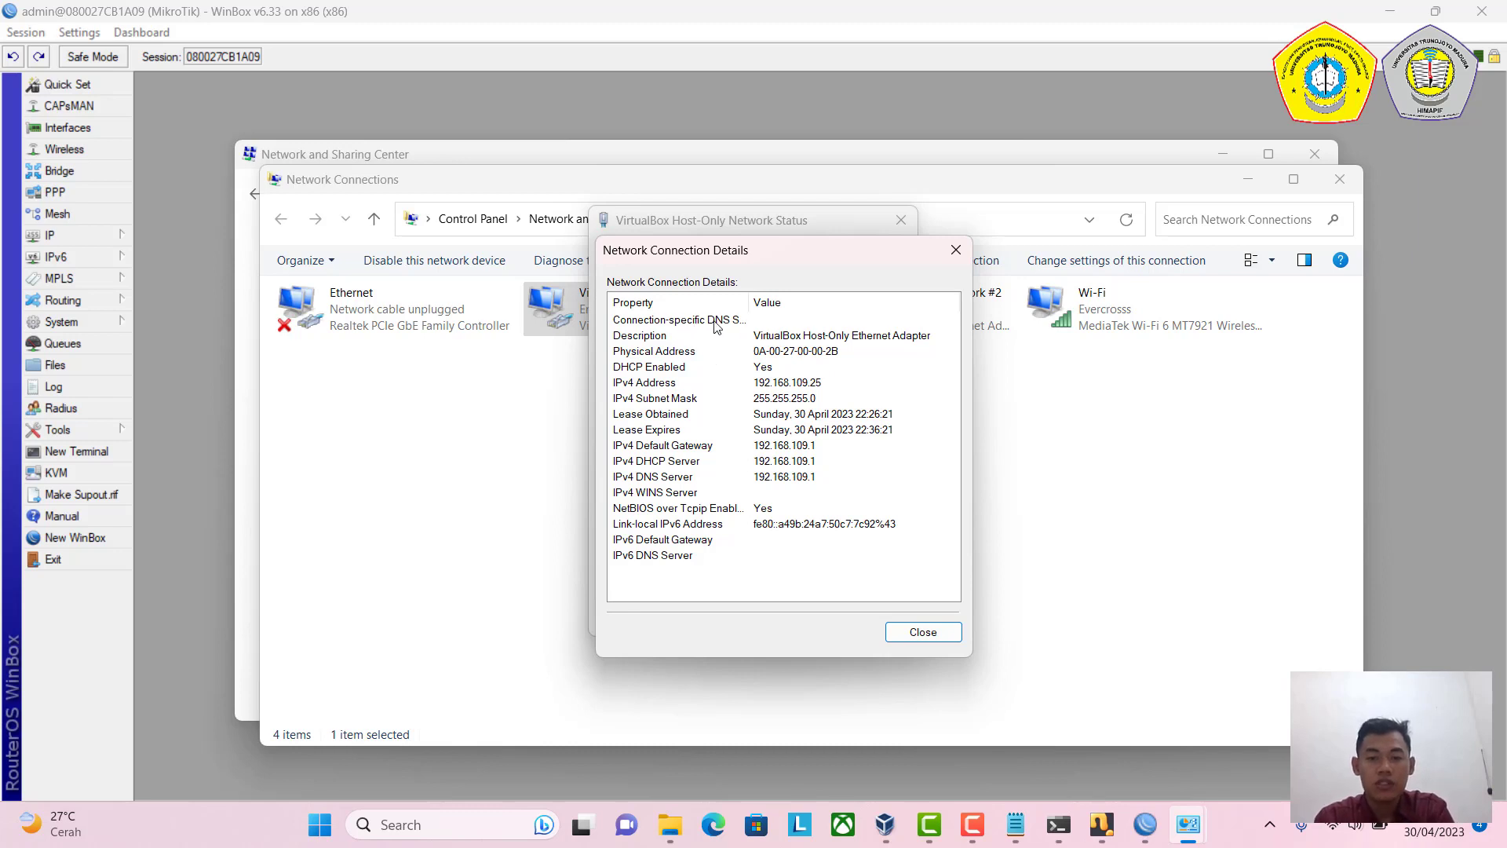
click(767, 322)
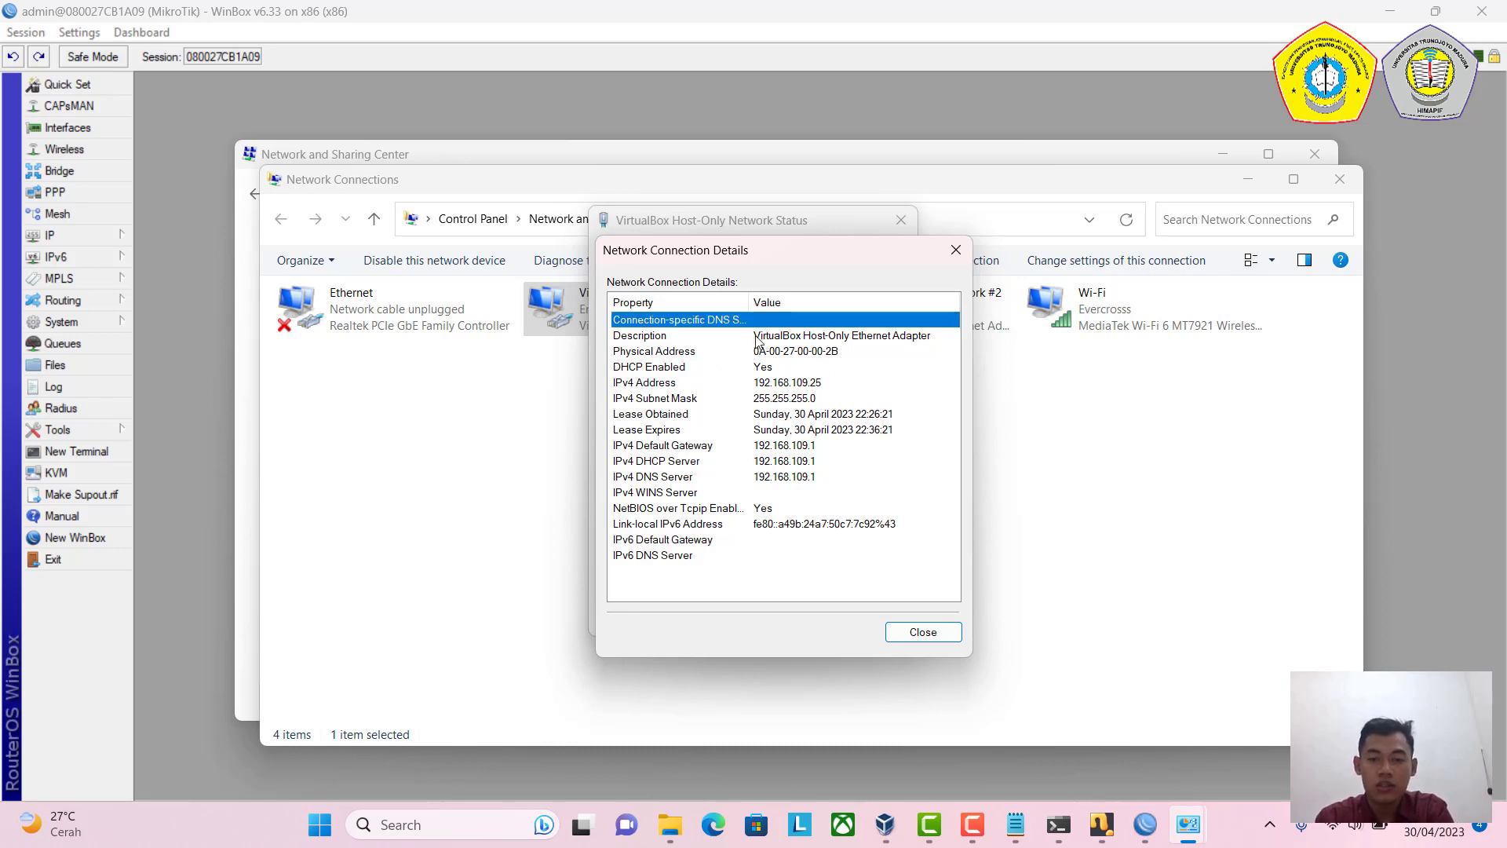
mouse_move(750, 299)
mouse_down()
mouse_move(884, 299)
mouse_move(762, 299)
mouse_up()
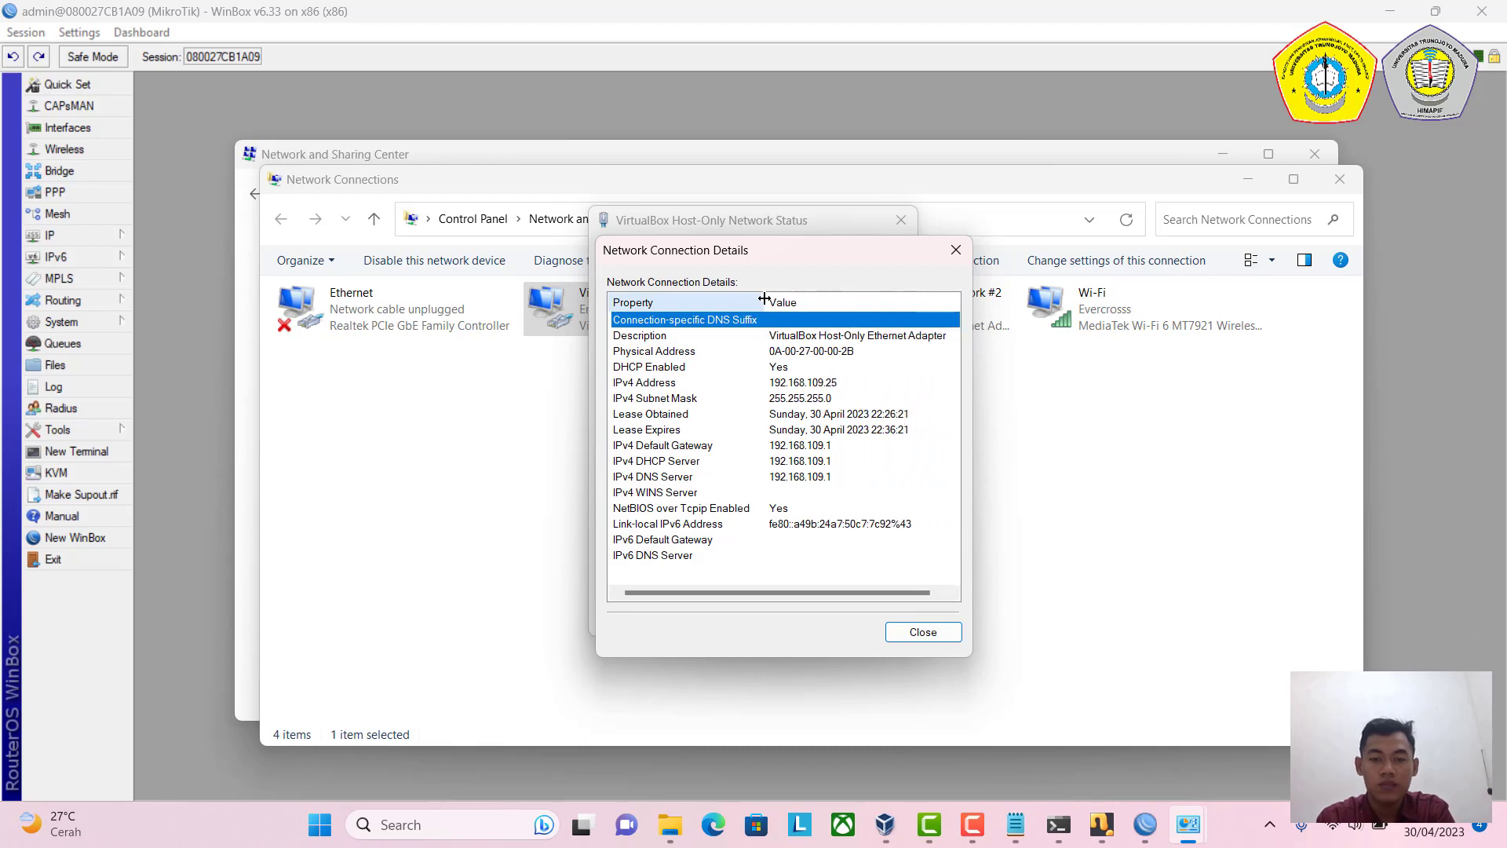
click(720, 367)
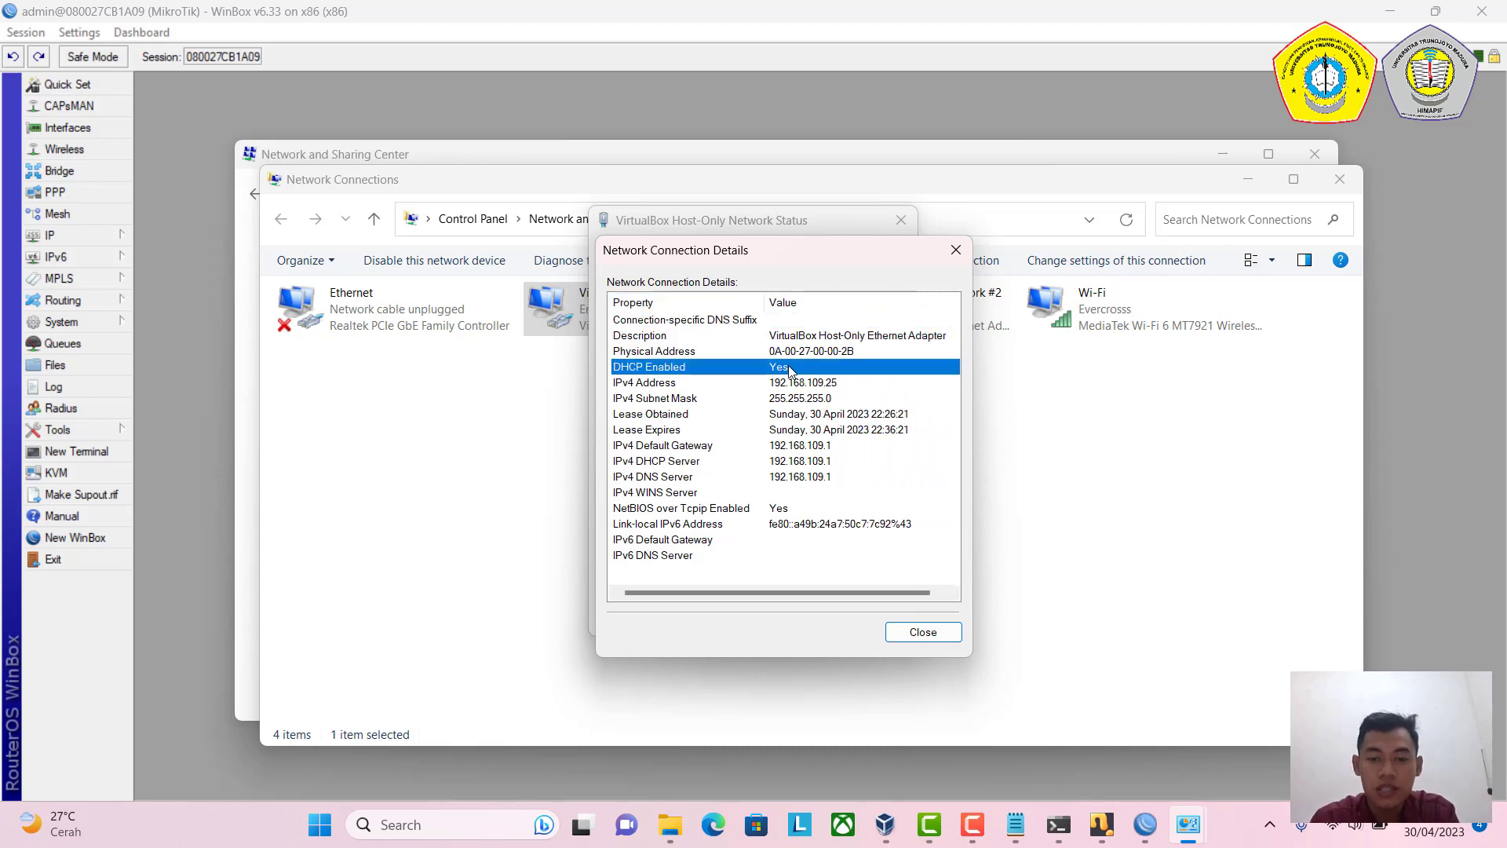
click(761, 383)
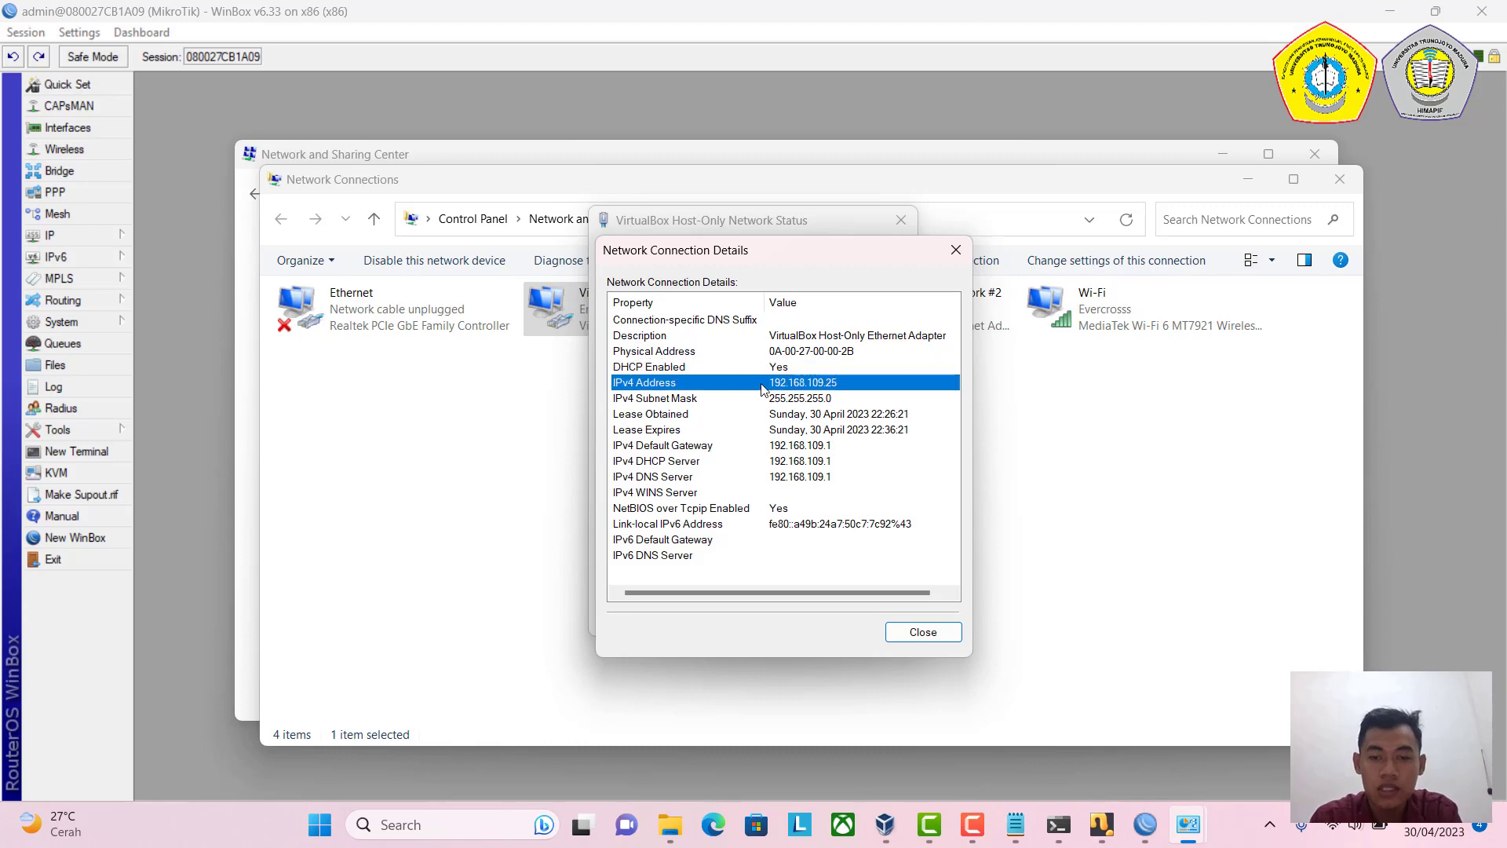
click(822, 399)
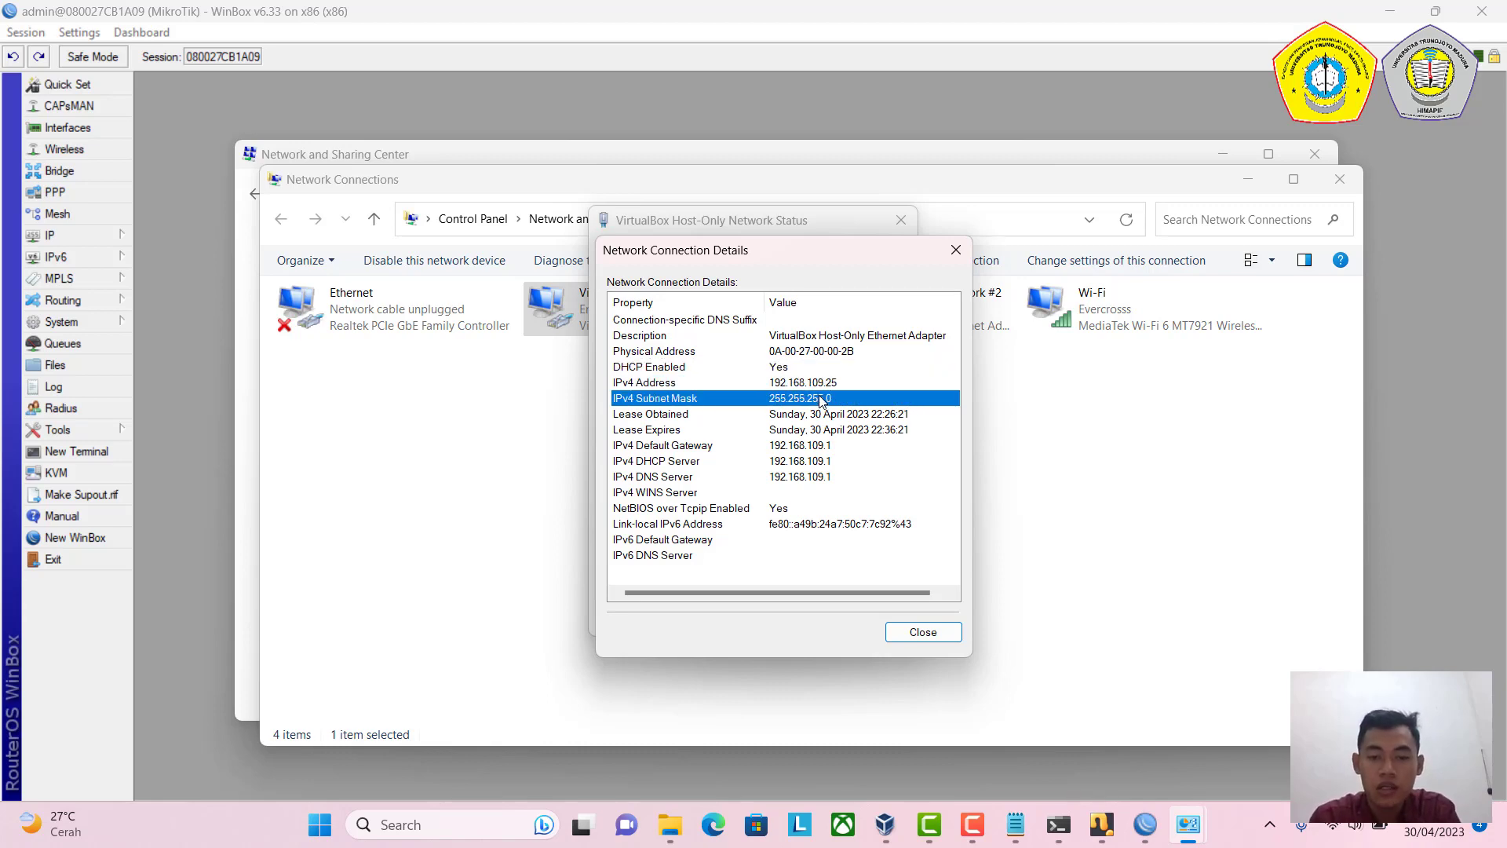
Check the host-only connection's lease times, default gateway, DHCP server and DNS server, and close the details and status windows.
click(816, 416)
click(805, 431)
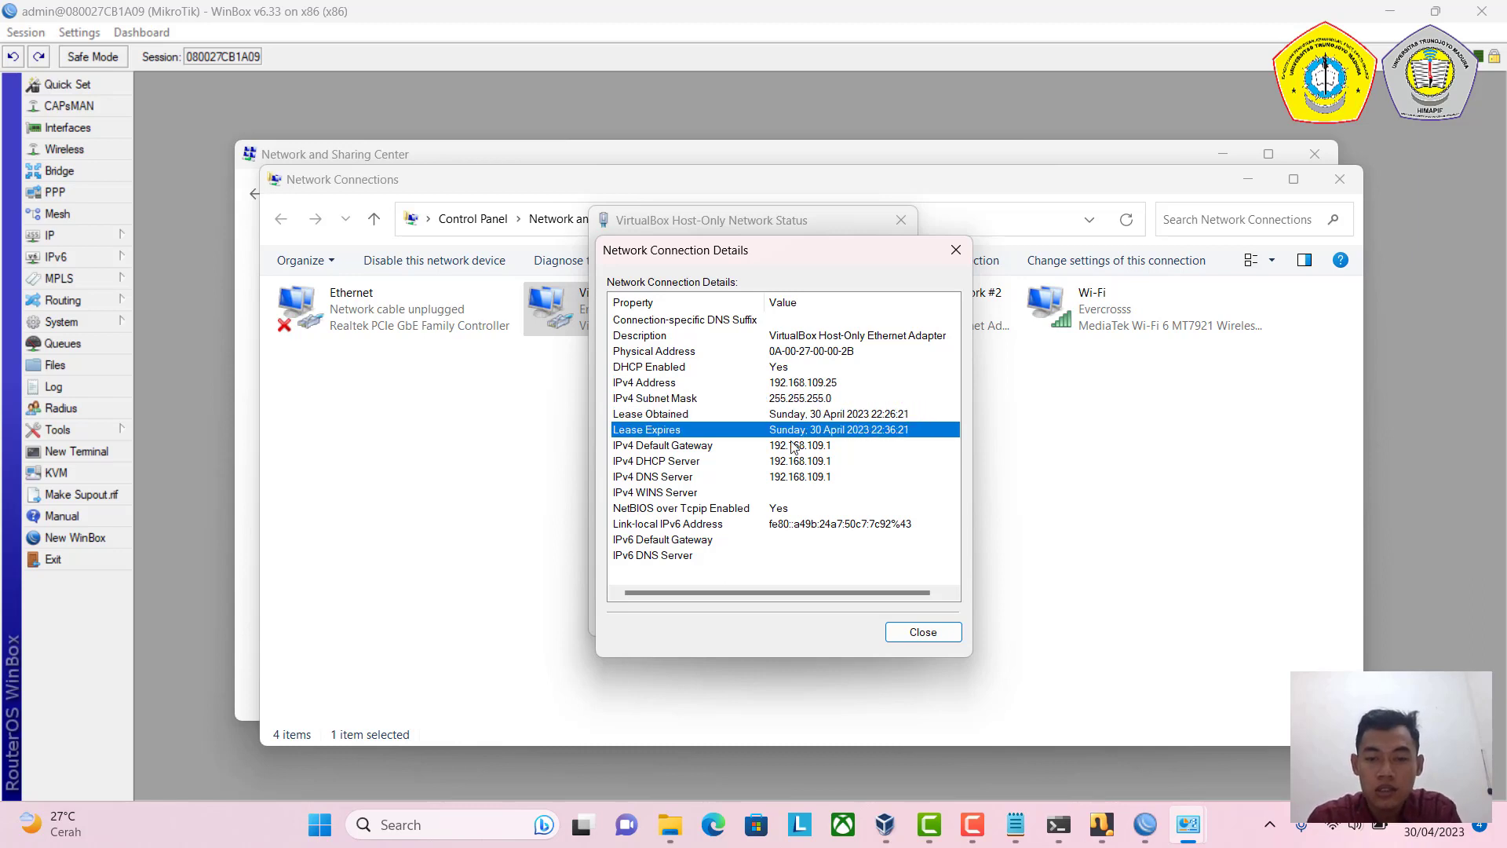
click(791, 446)
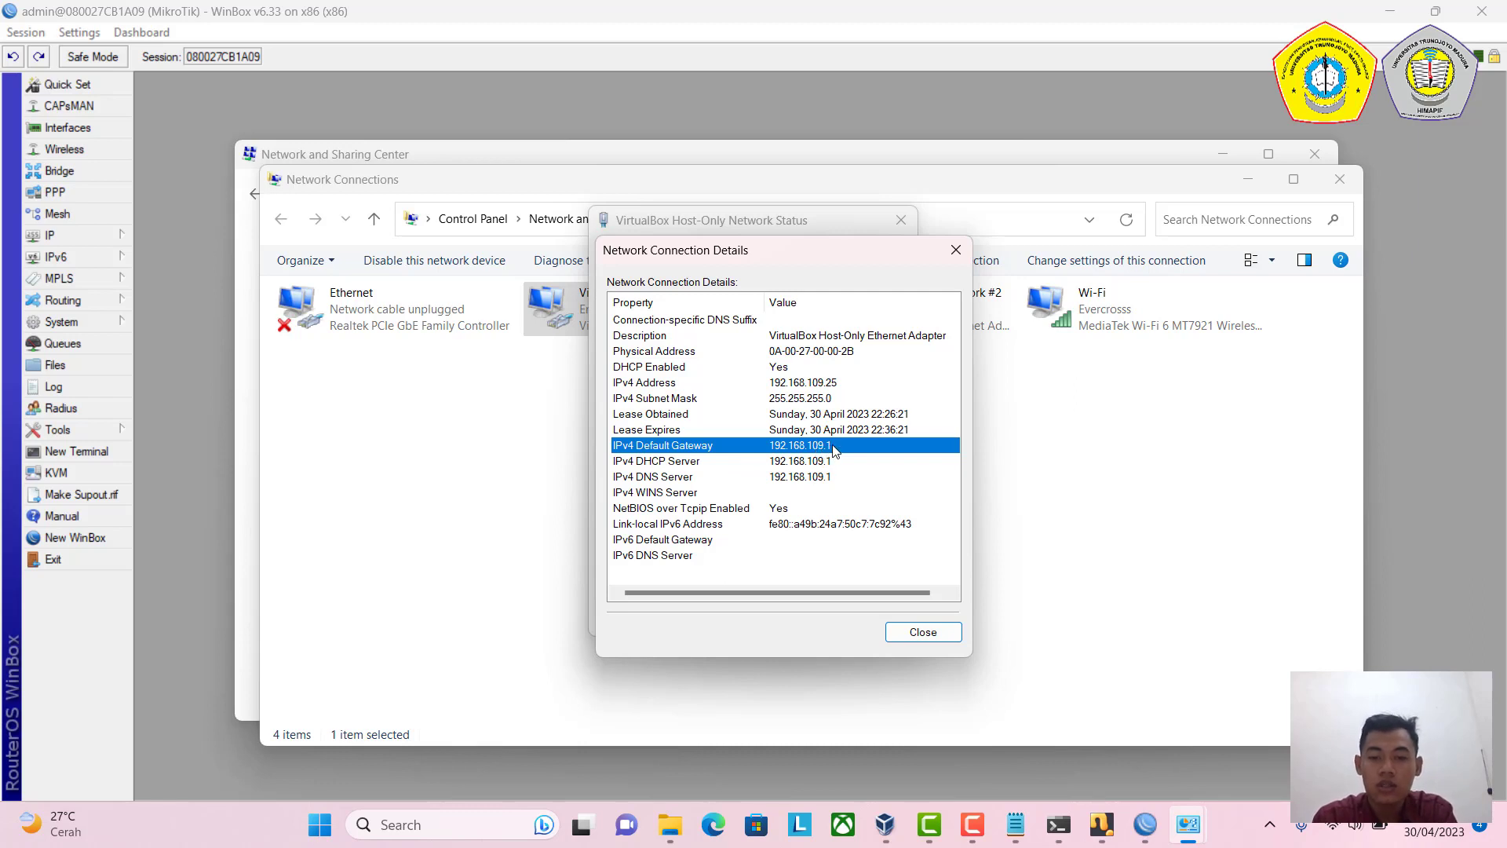
click(773, 464)
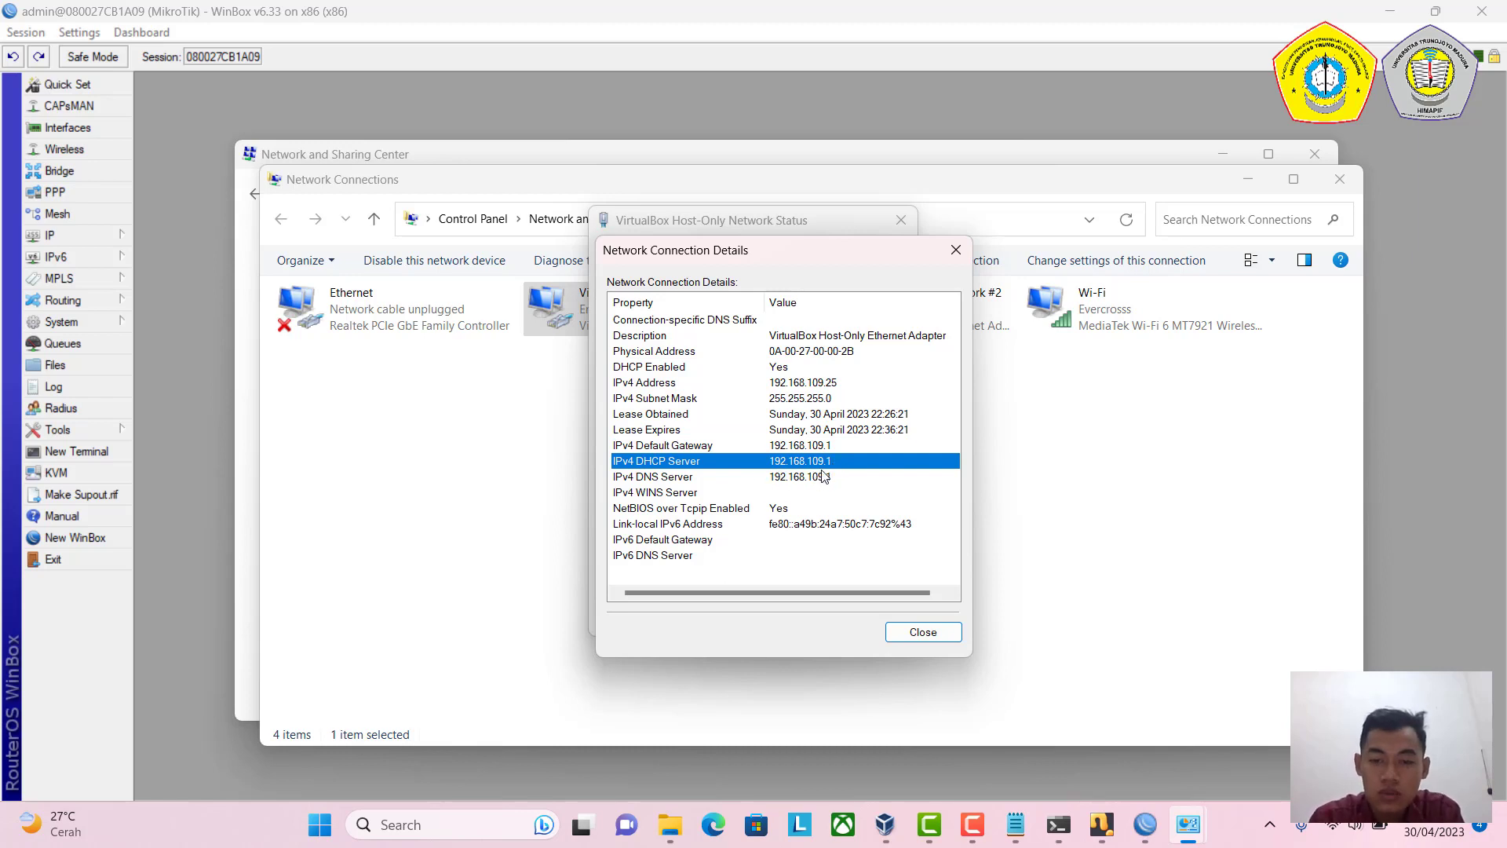
click(730, 479)
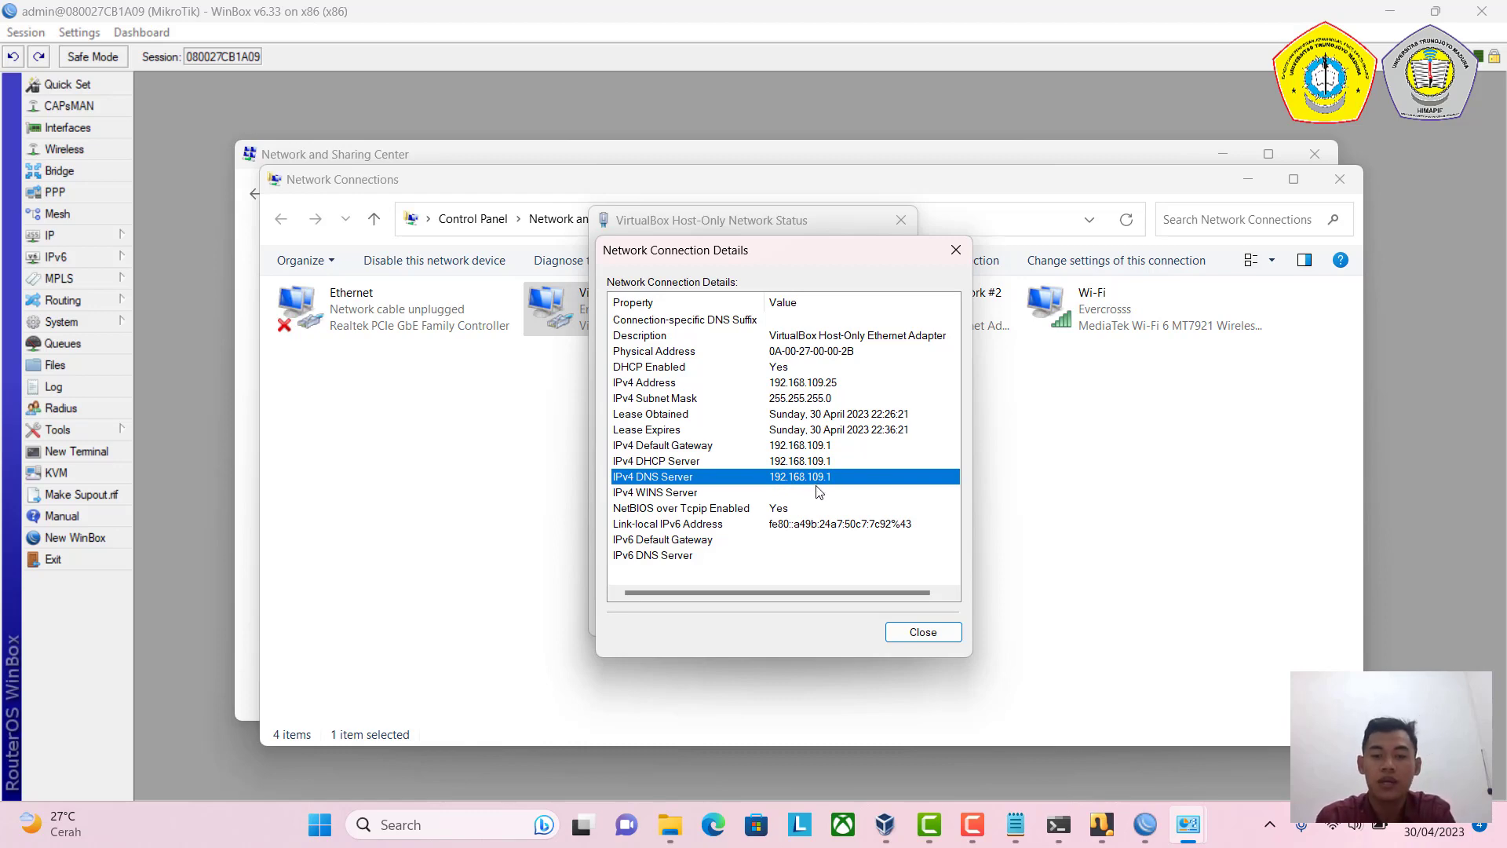
click(929, 634)
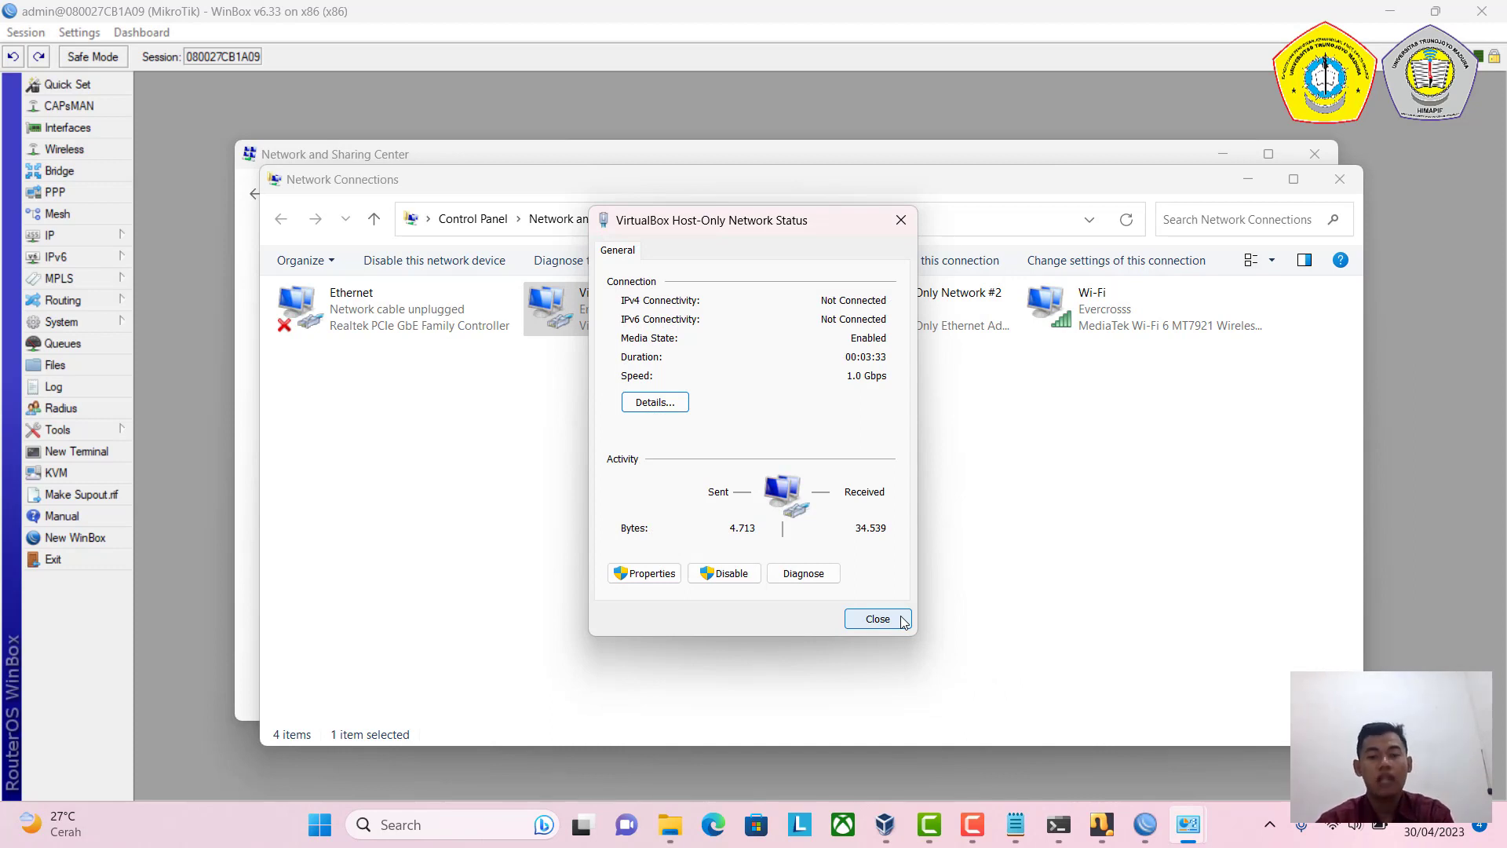
click(903, 620)
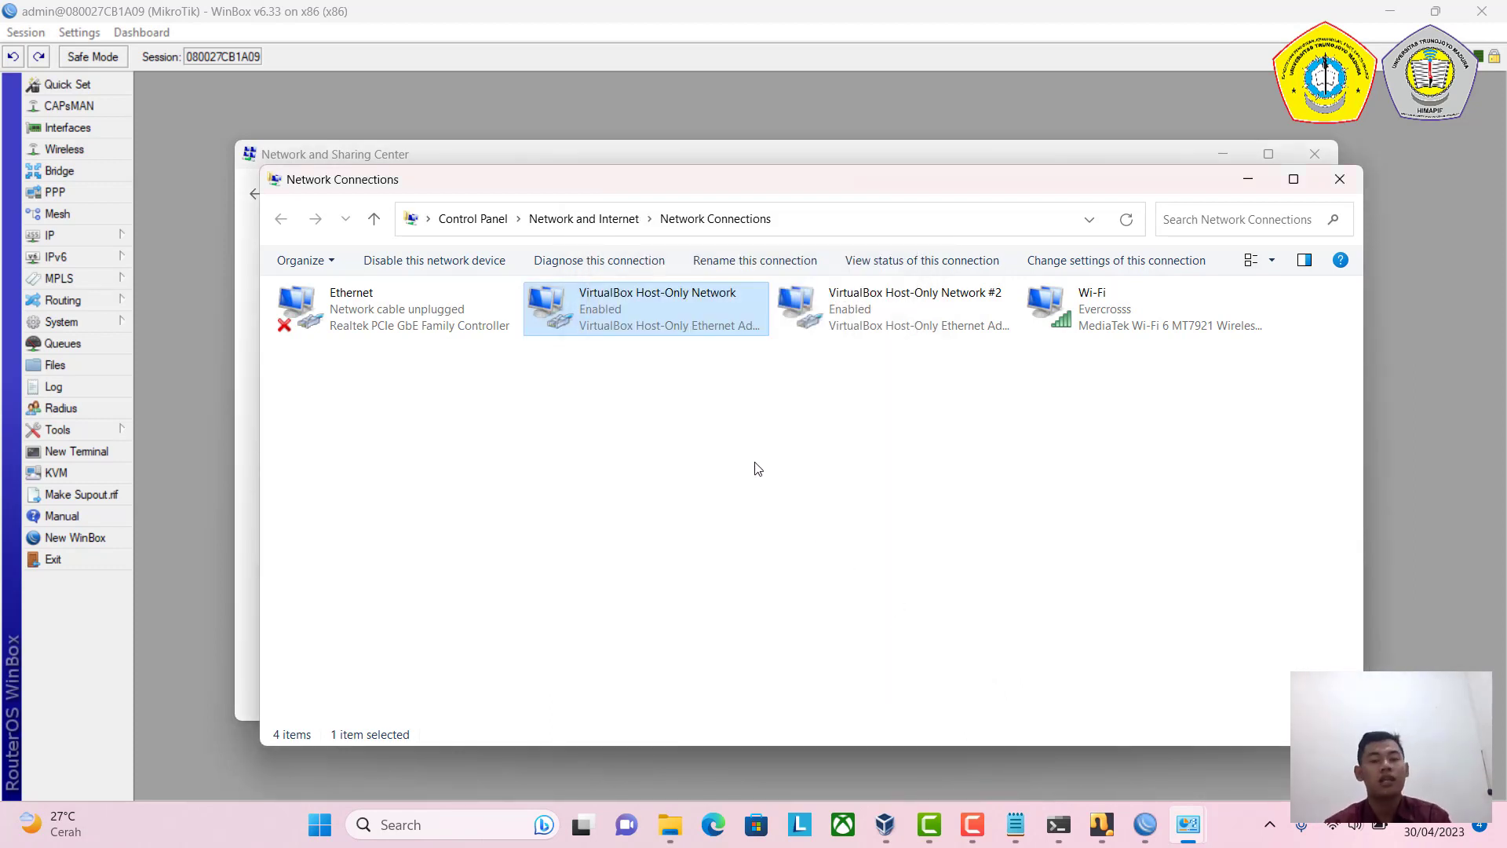
Review the IPv4 addressing and DNS options in the VirtualBox Host-Only Network properties, and leave without saving.
right_click(667, 315)
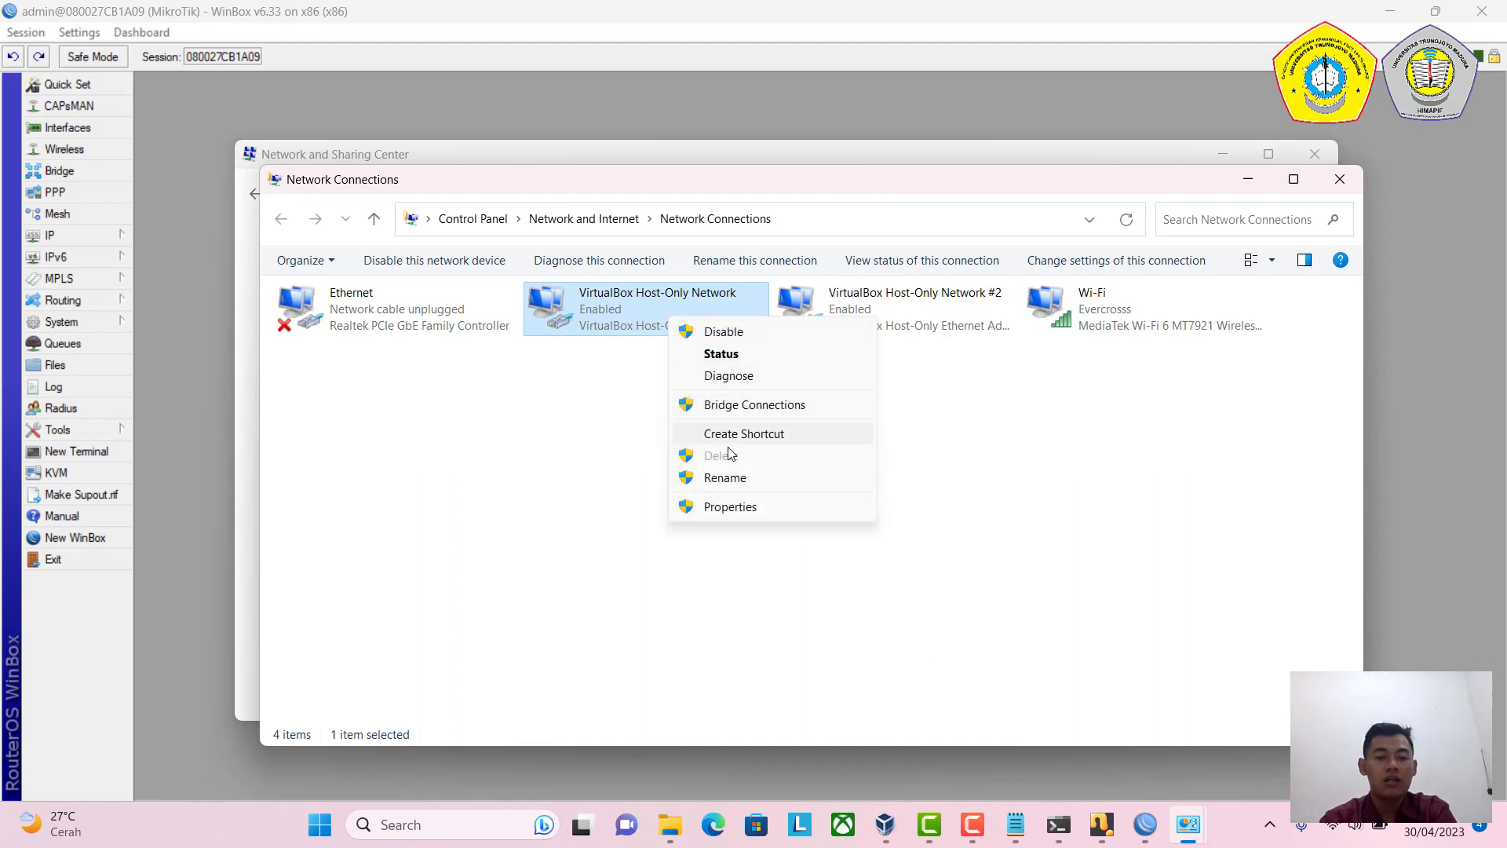
click(718, 506)
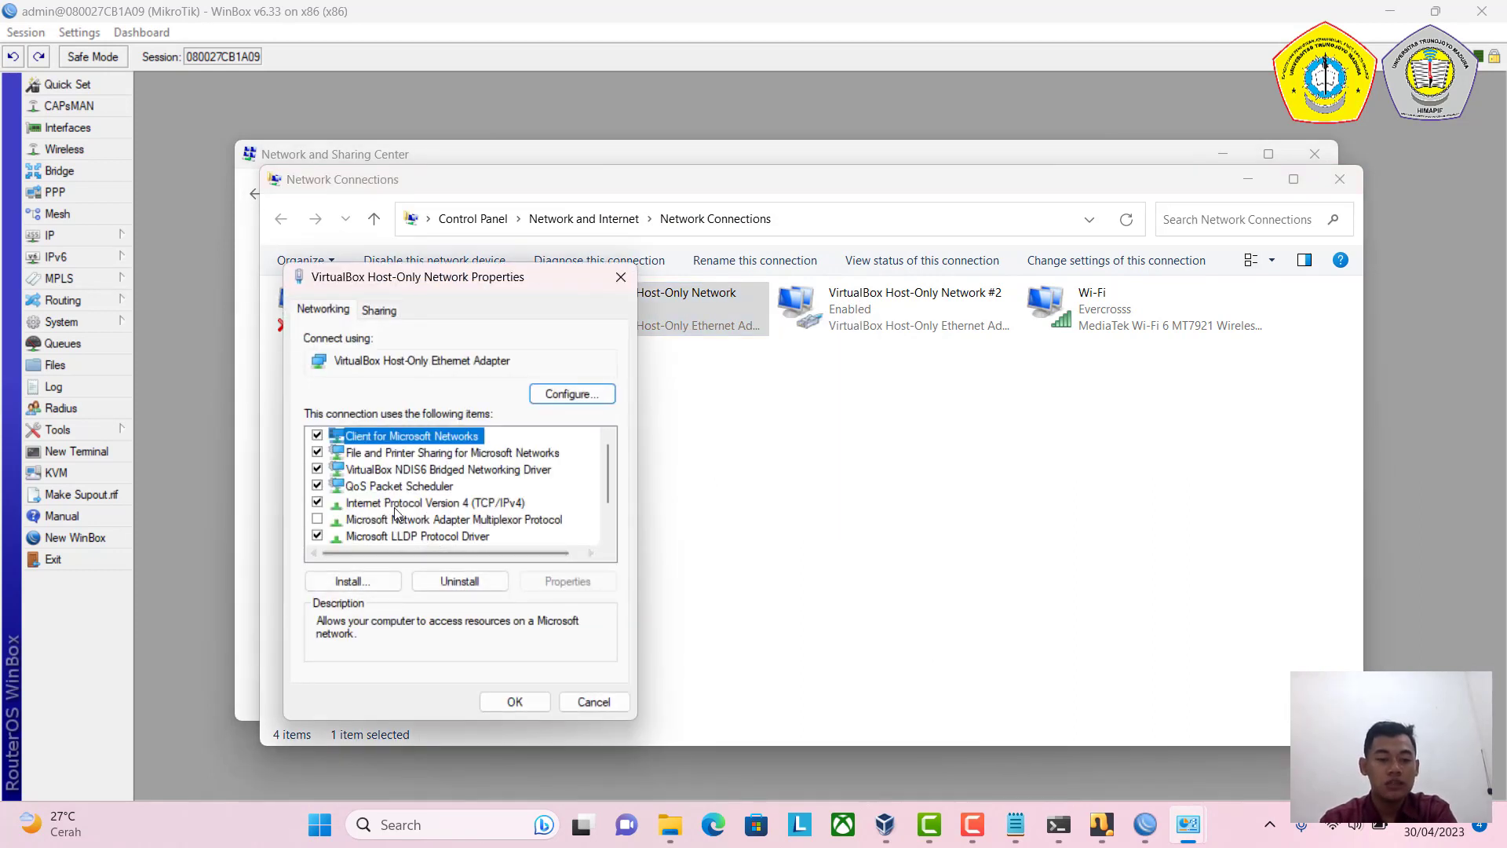
double_click(393, 502)
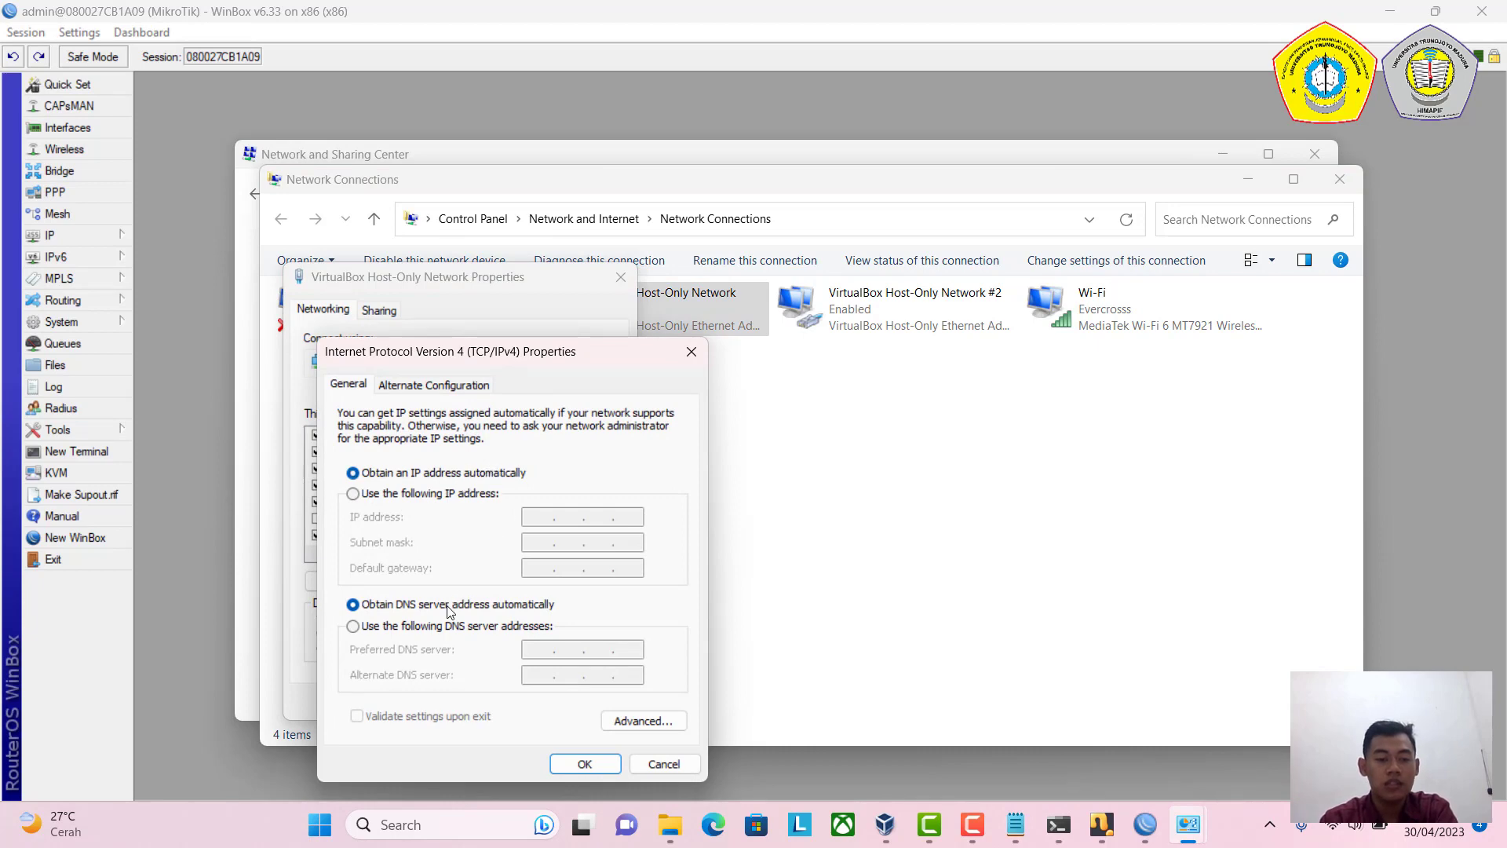
click(651, 763)
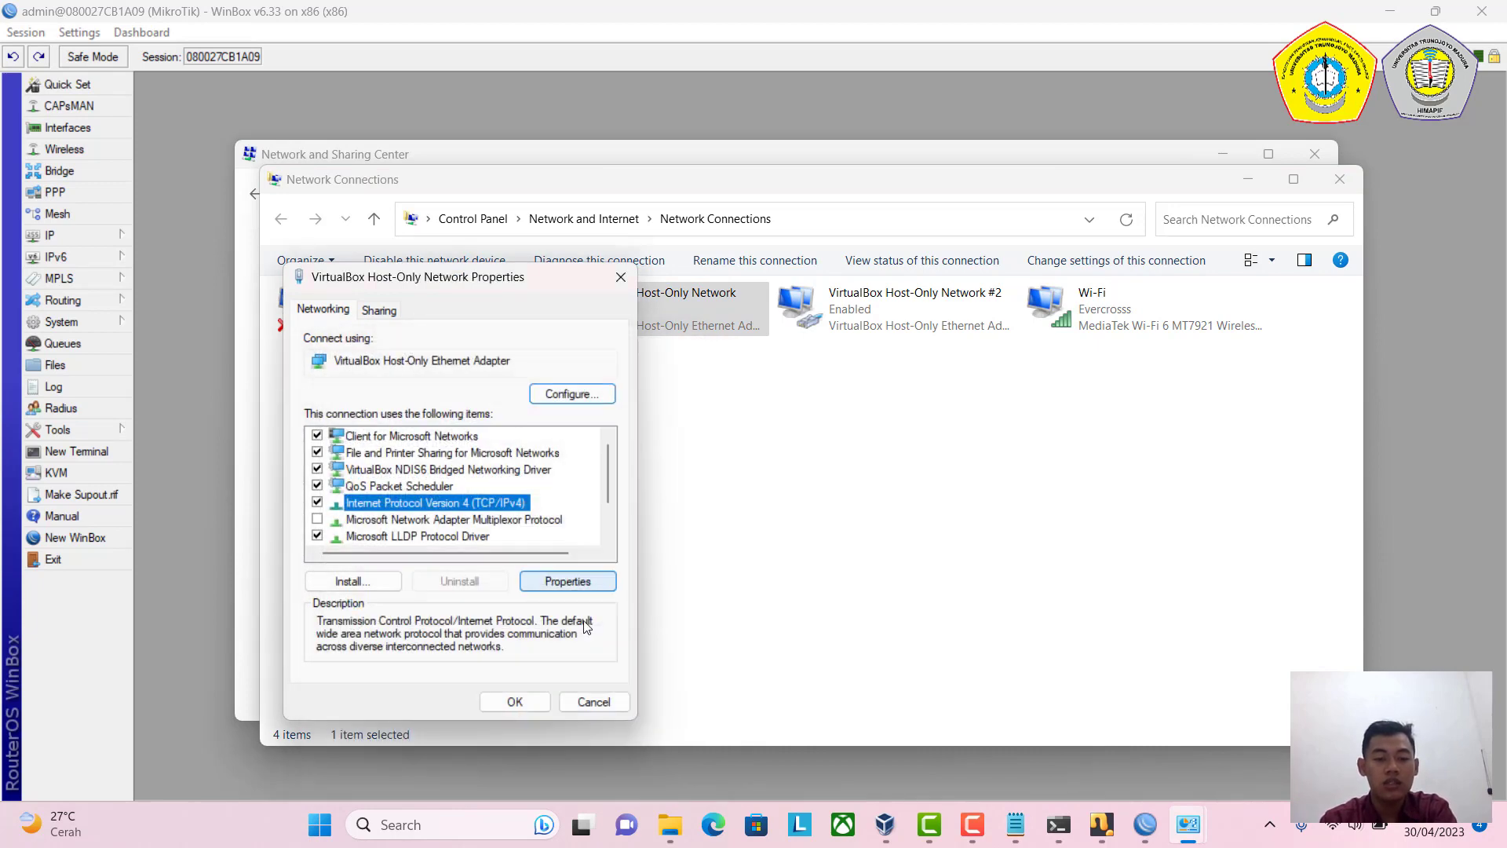
click(593, 700)
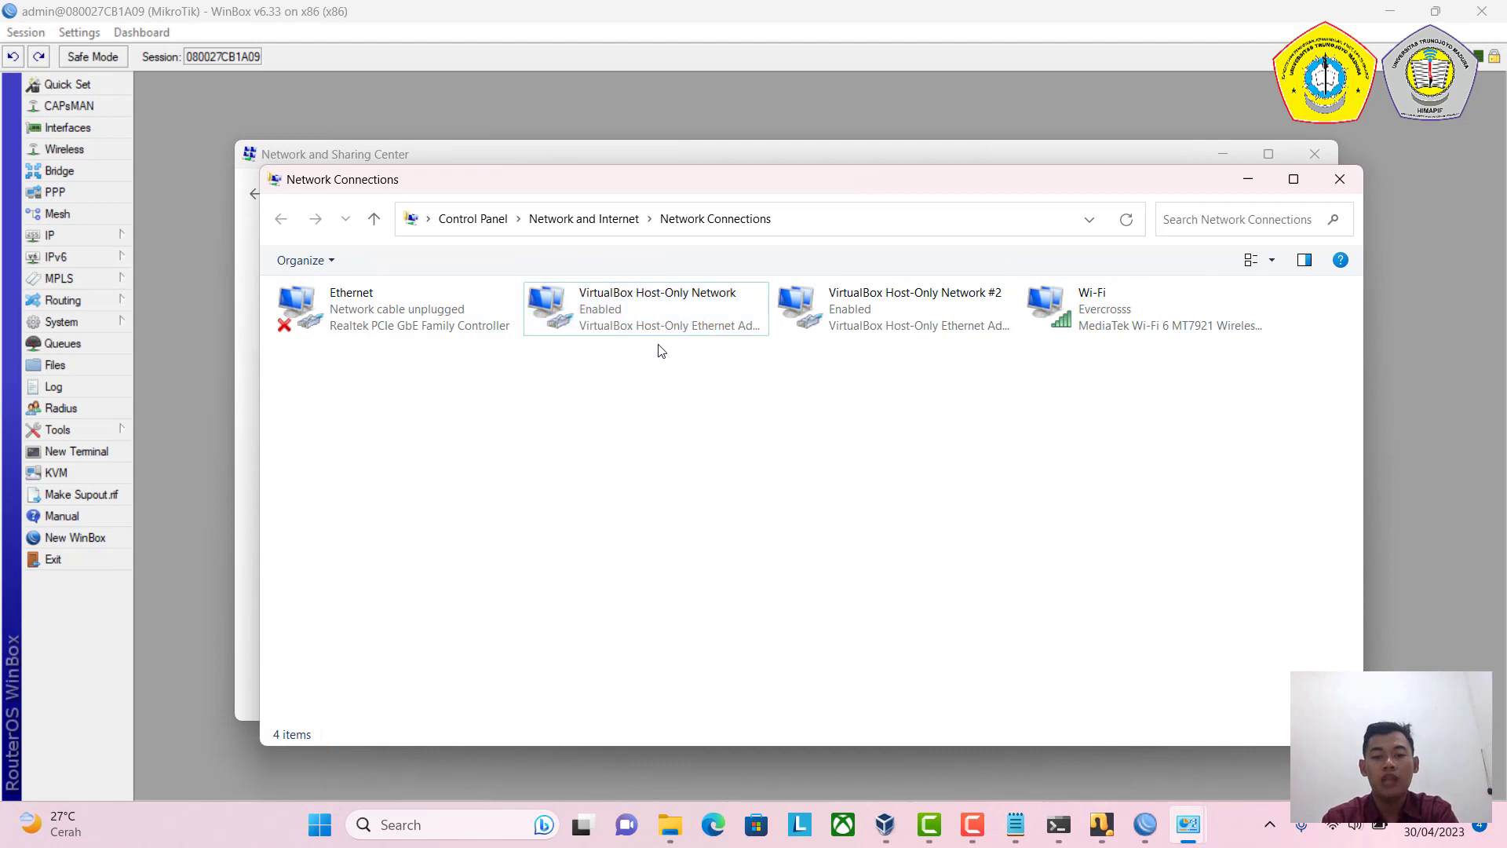
Close the Network Connections and Network and Sharing Center windows, and close the router terminal in WinBox.
right_click(651, 321)
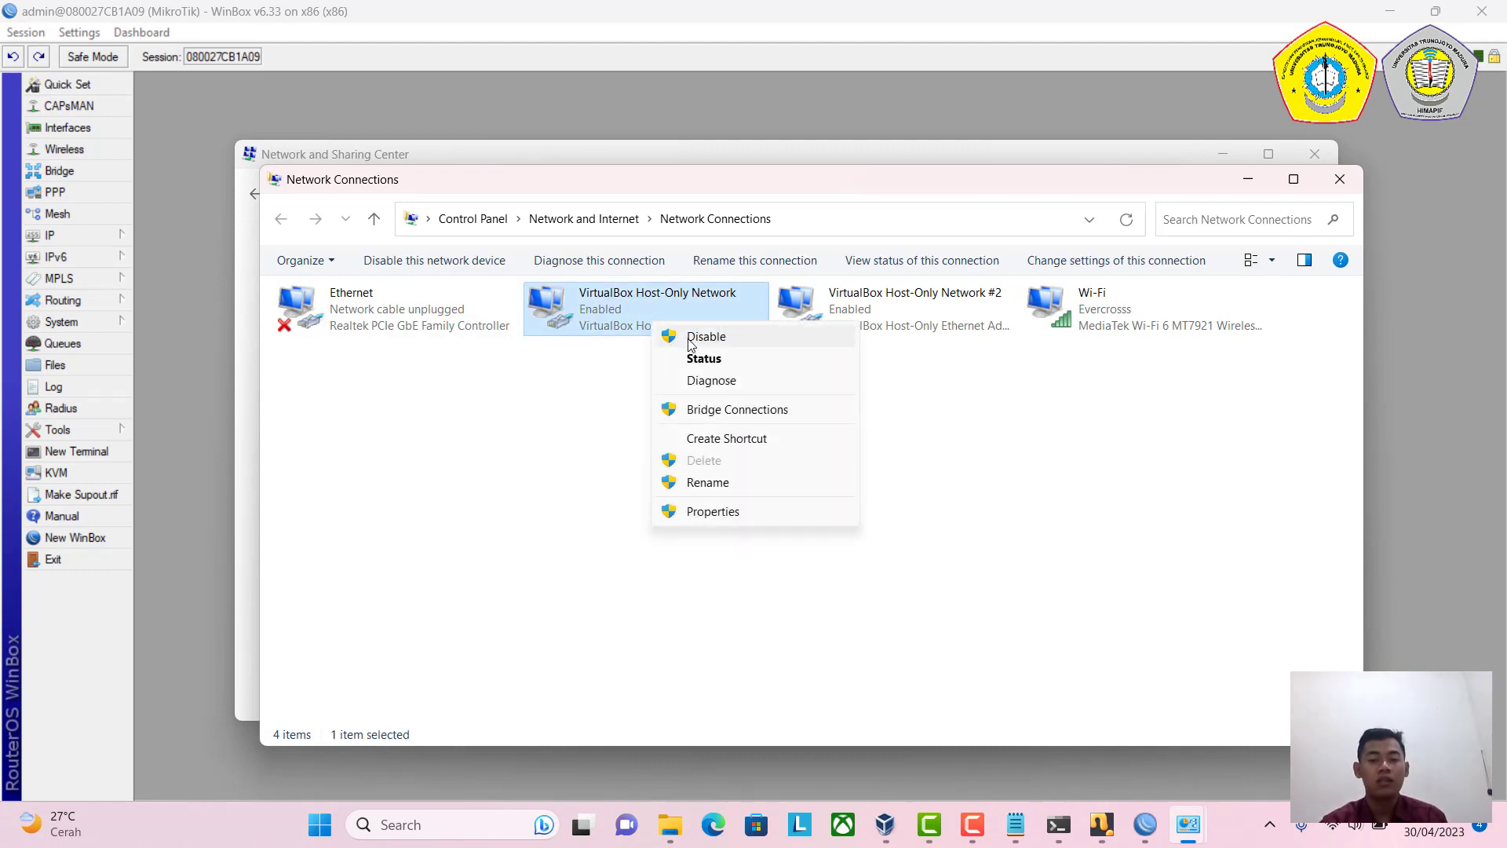
click(561, 388)
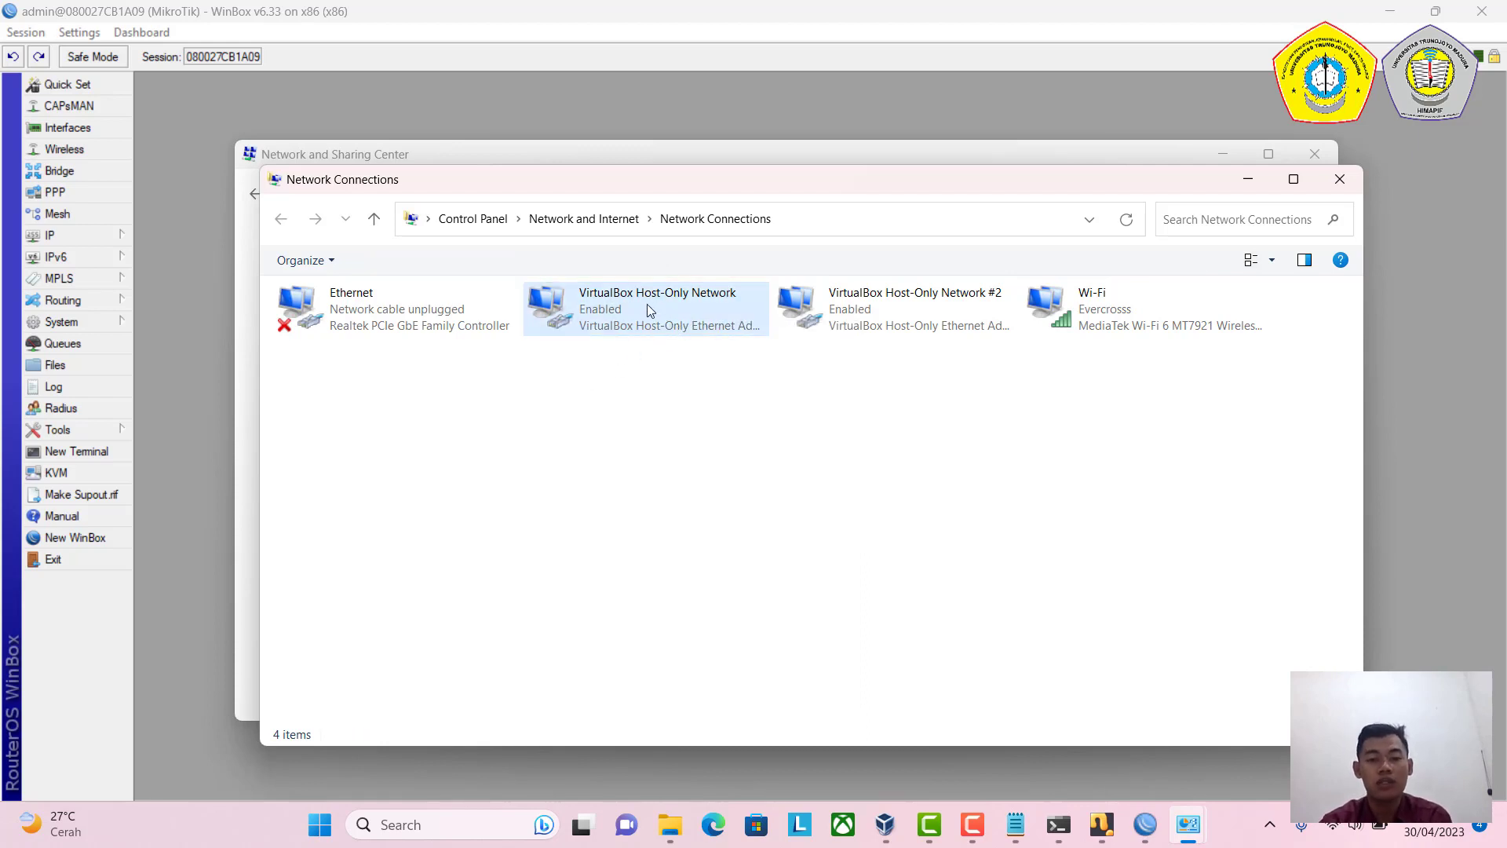
click(1343, 176)
click(1316, 154)
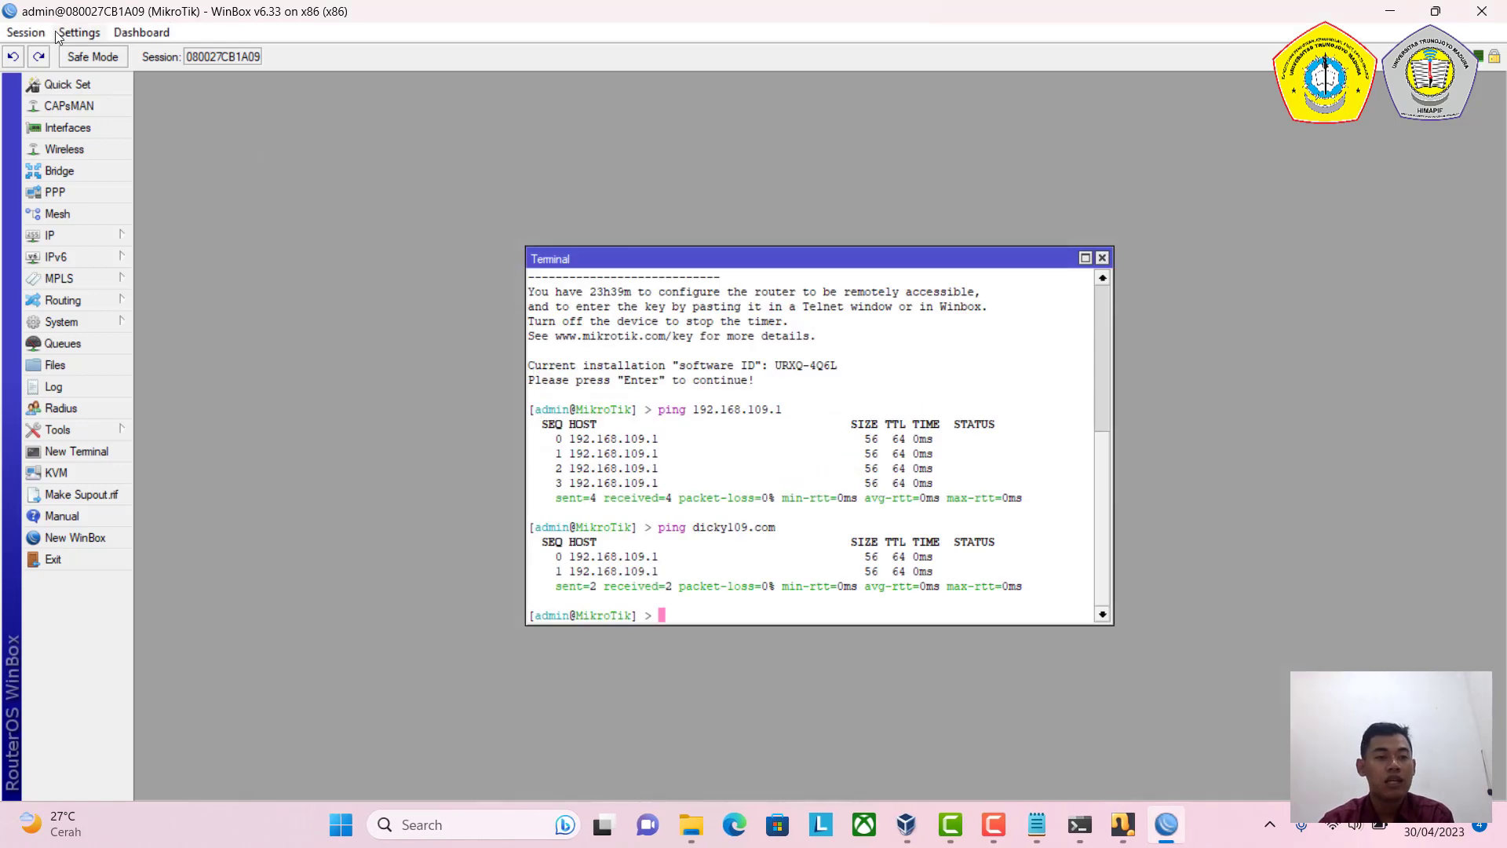
click(1103, 259)
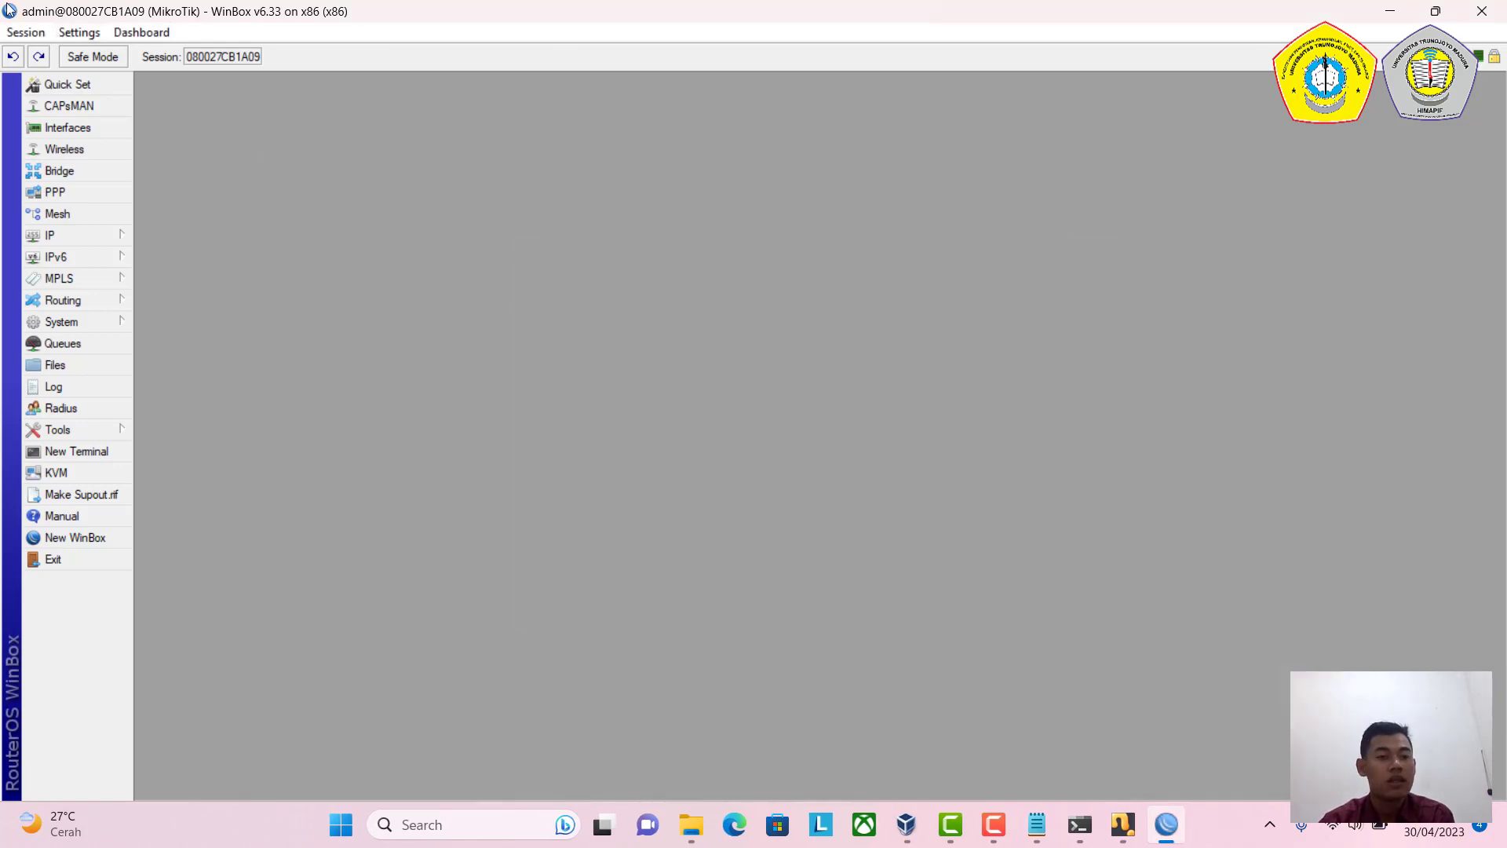
Leave WinBox and switch to Oracle VM VirtualBox Manager.
click(26, 33)
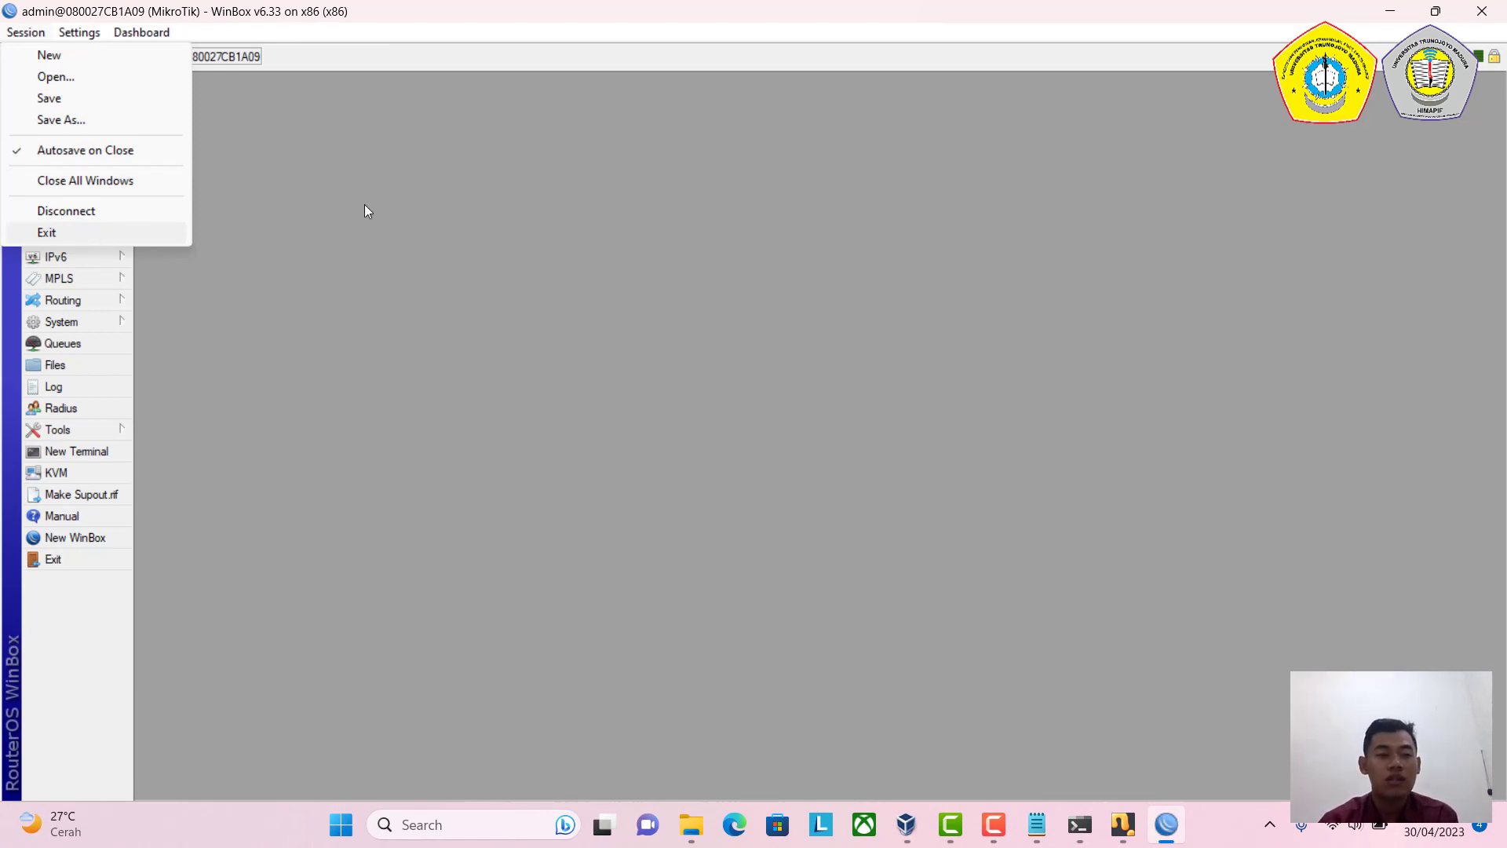
click(624, 120)
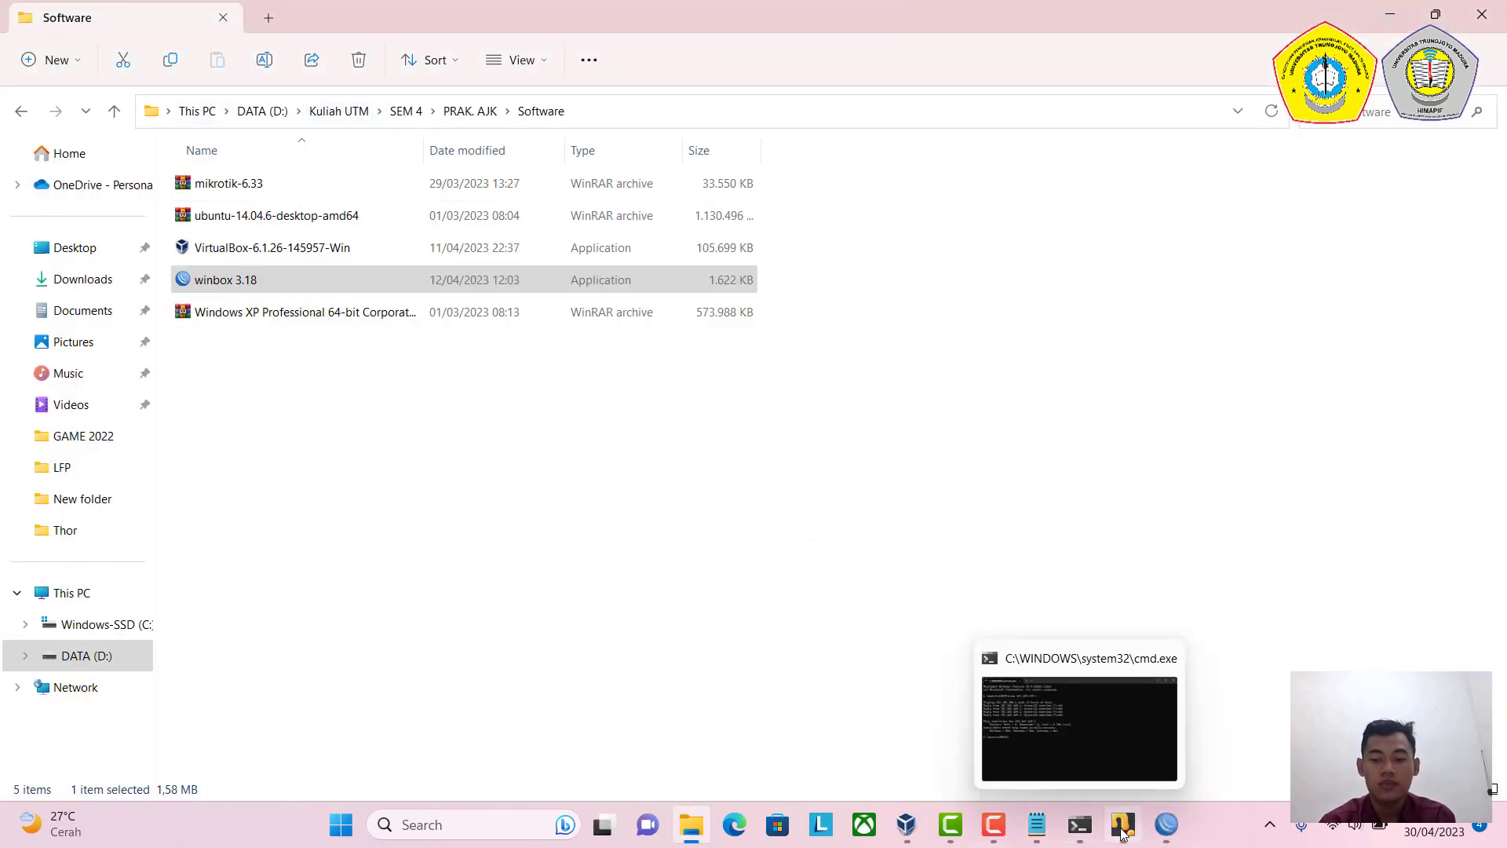
click(907, 824)
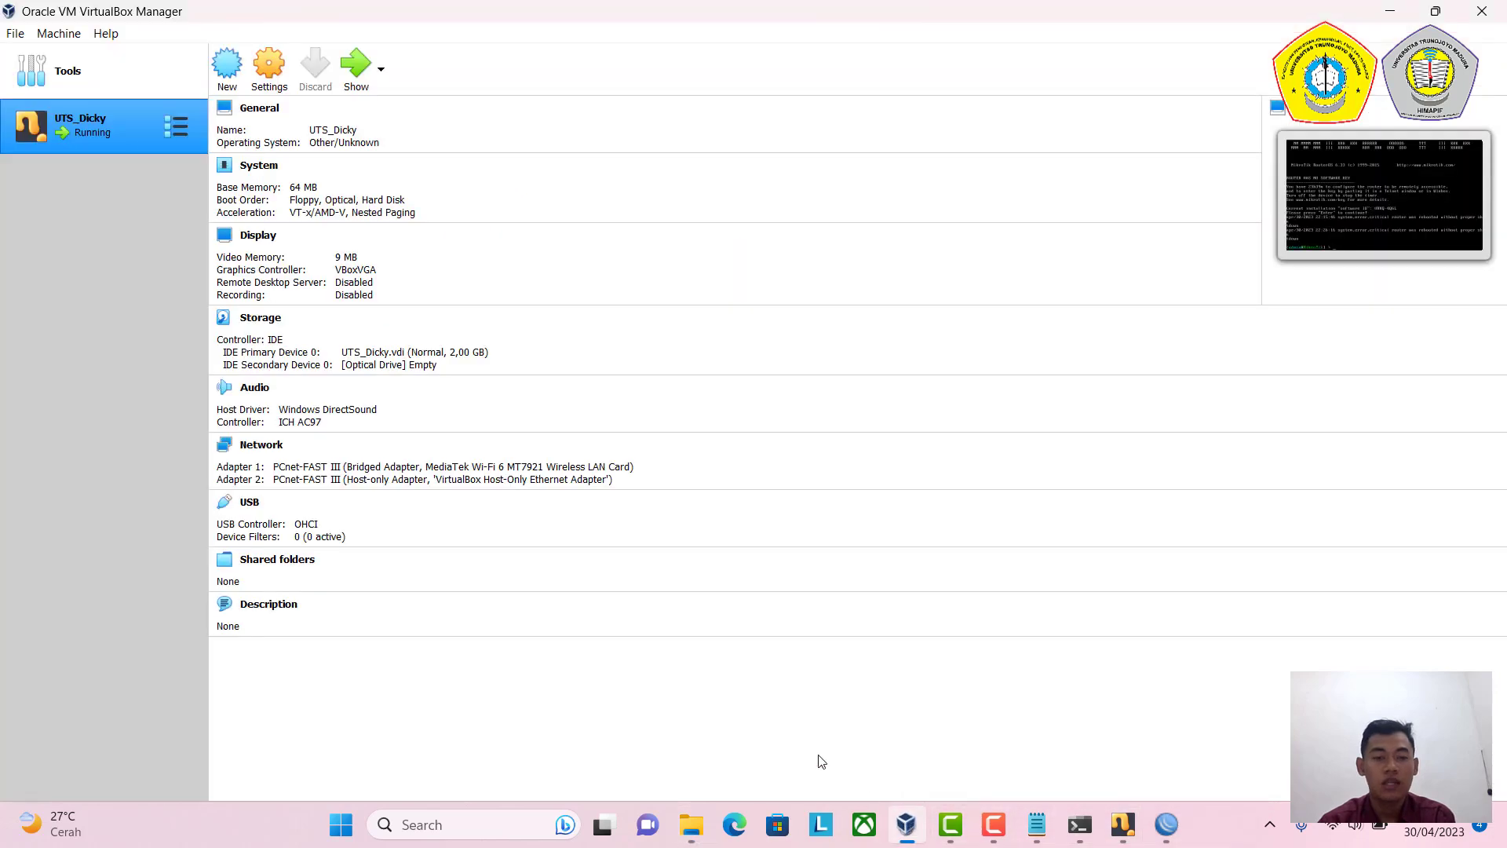
Examine the adapter addressing and DHCP server settings of both VirtualBox host-only adapters in Host Network Manager, and close it.
click(15, 33)
click(73, 165)
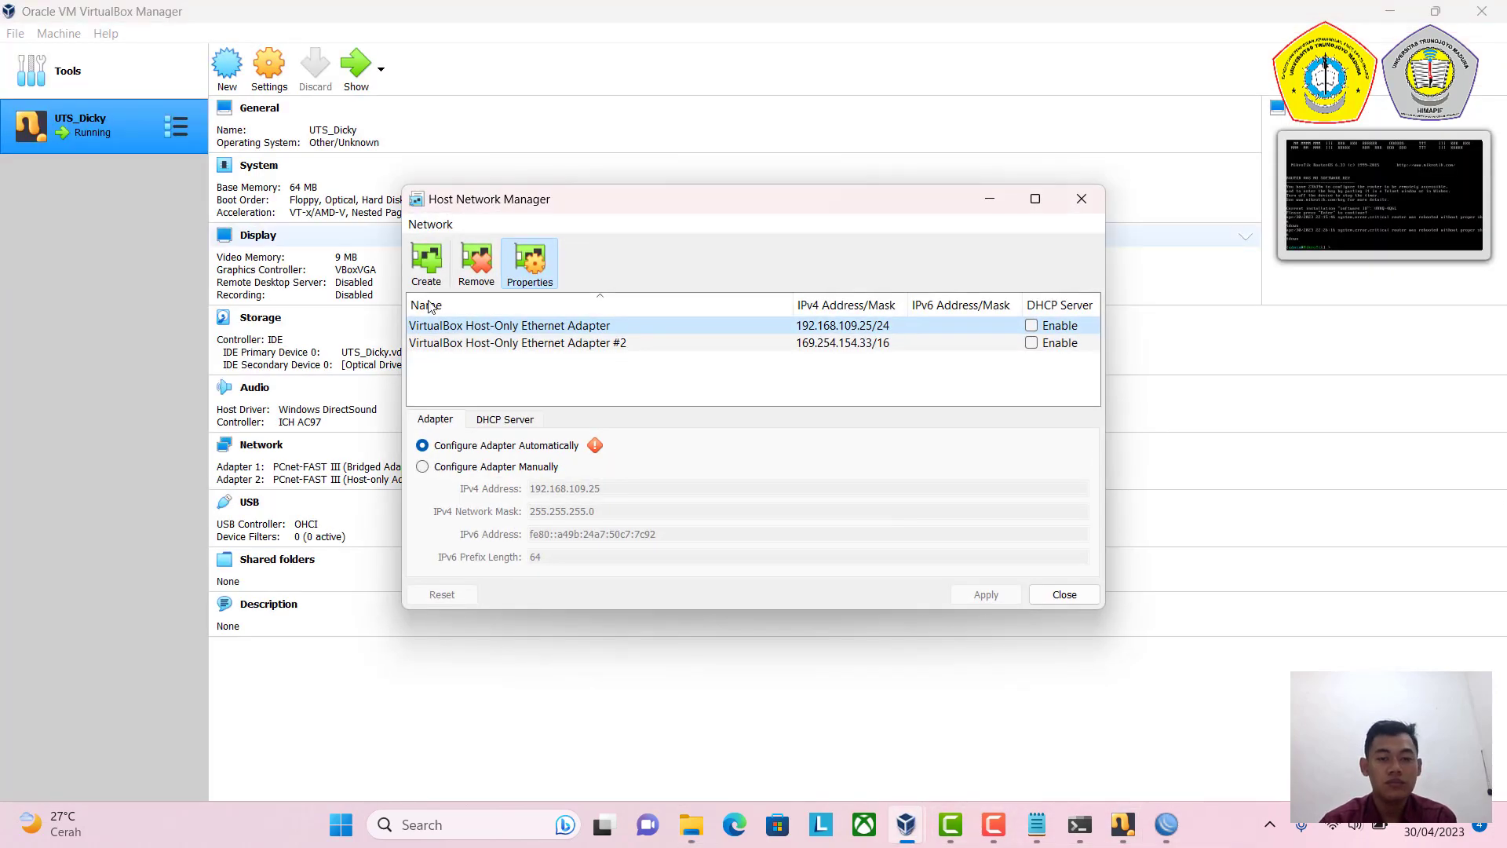
click(569, 345)
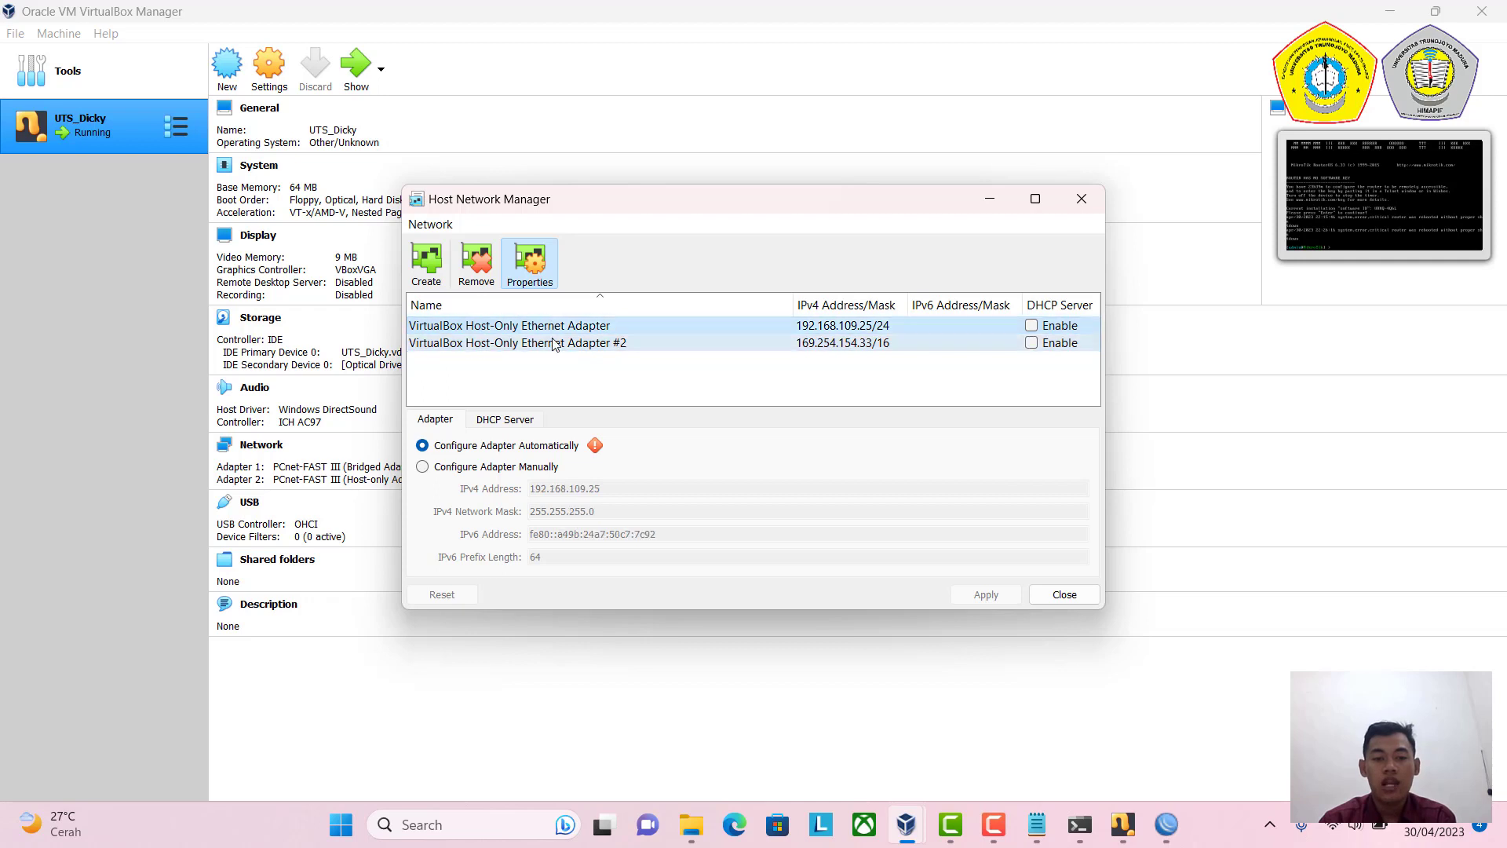
click(558, 328)
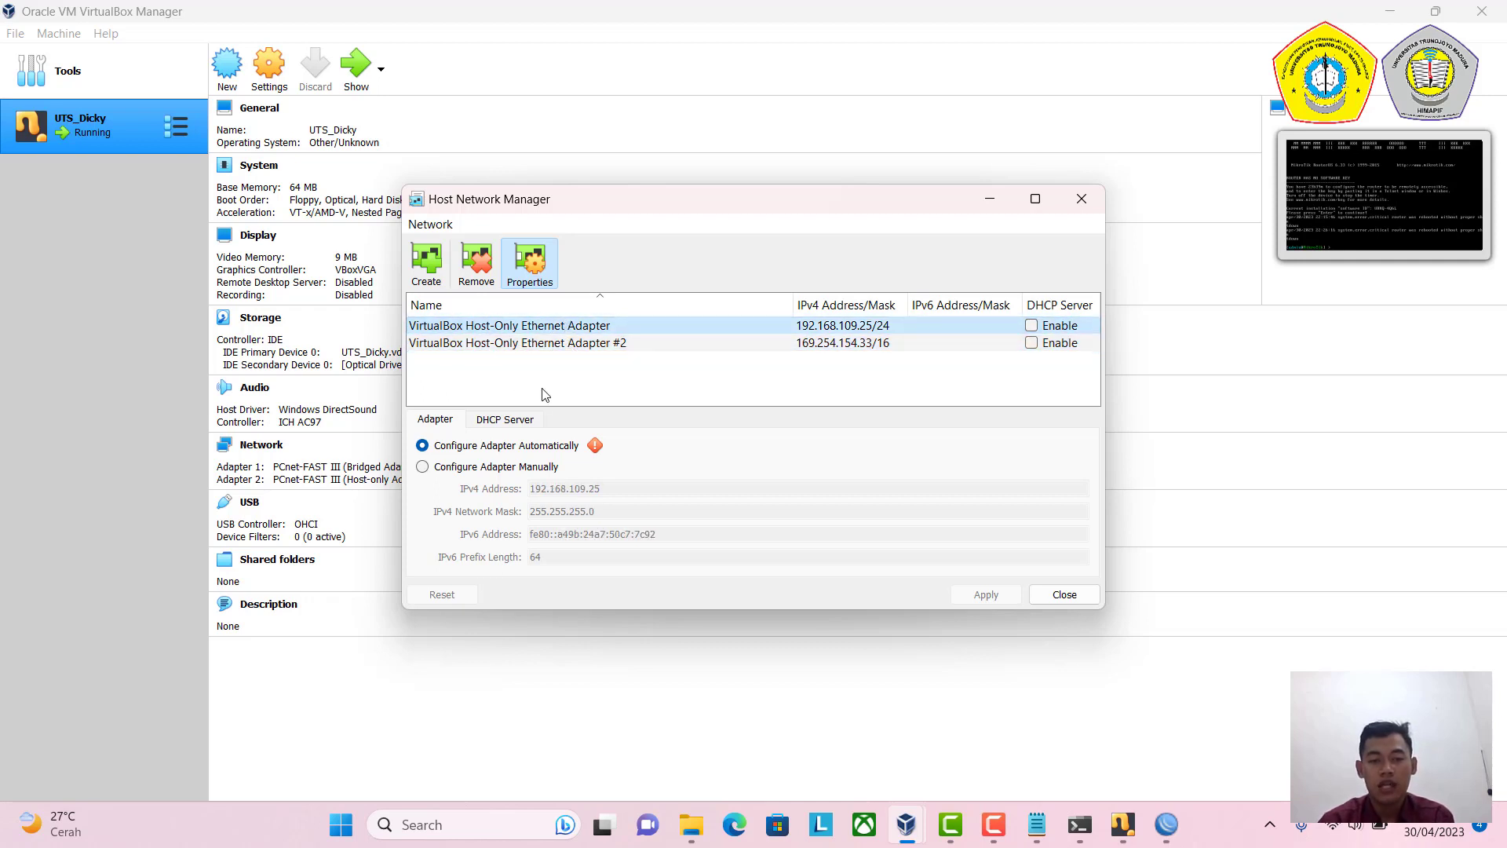
click(553, 345)
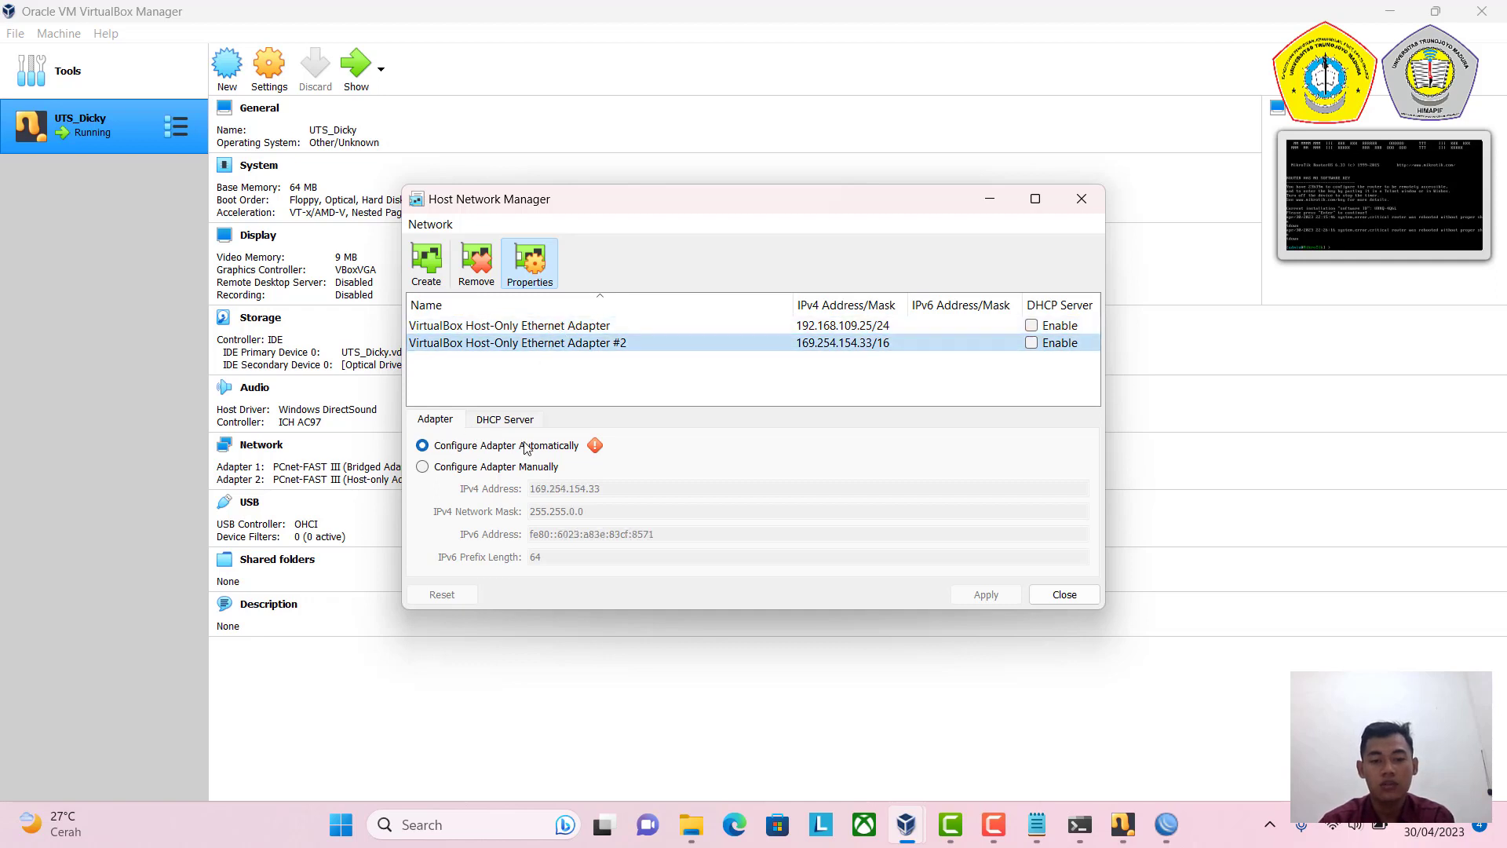
click(549, 327)
click(504, 418)
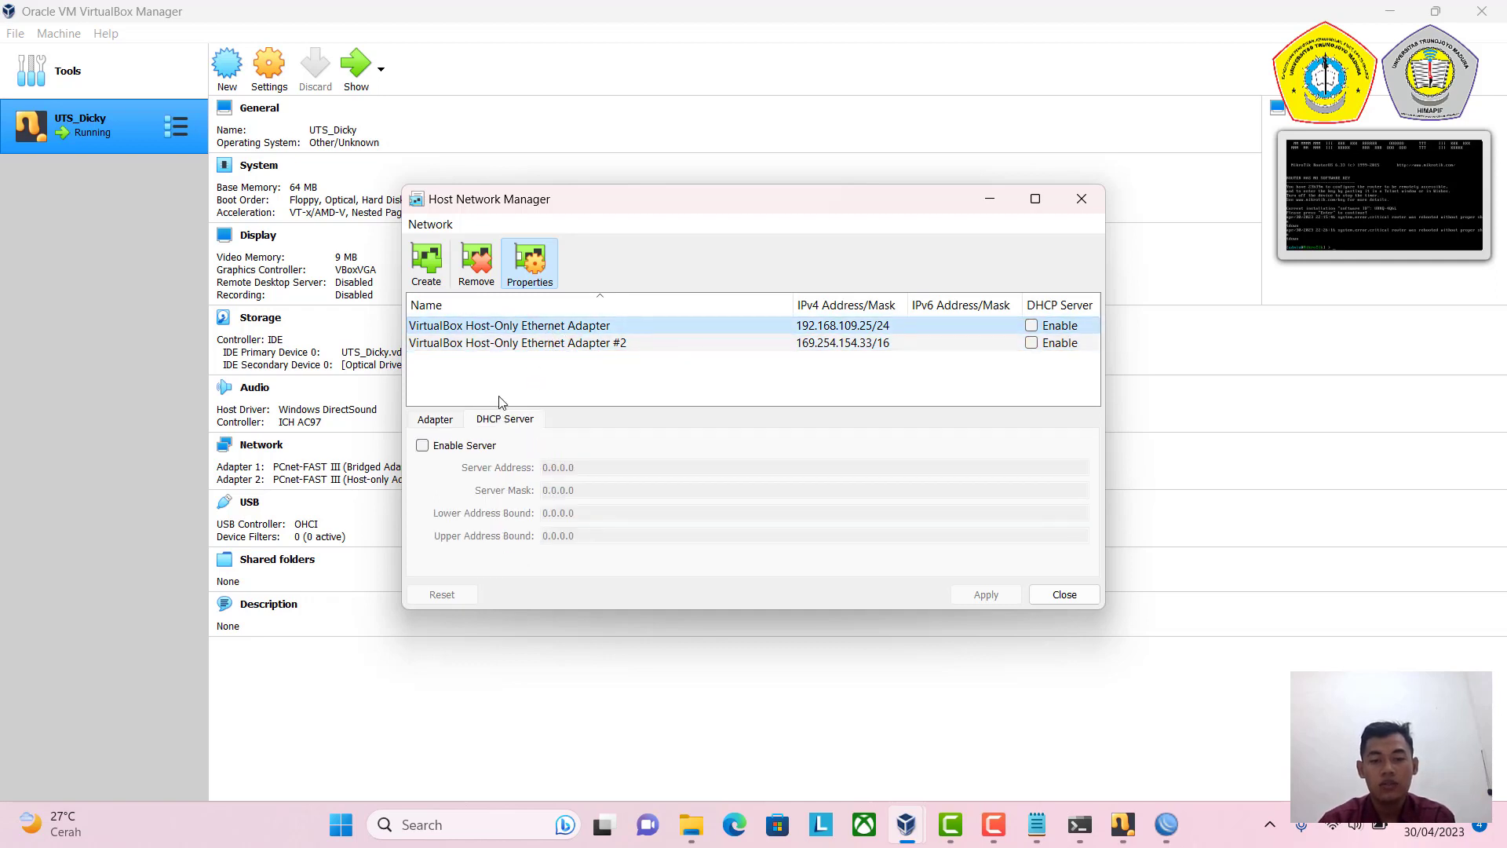
click(548, 342)
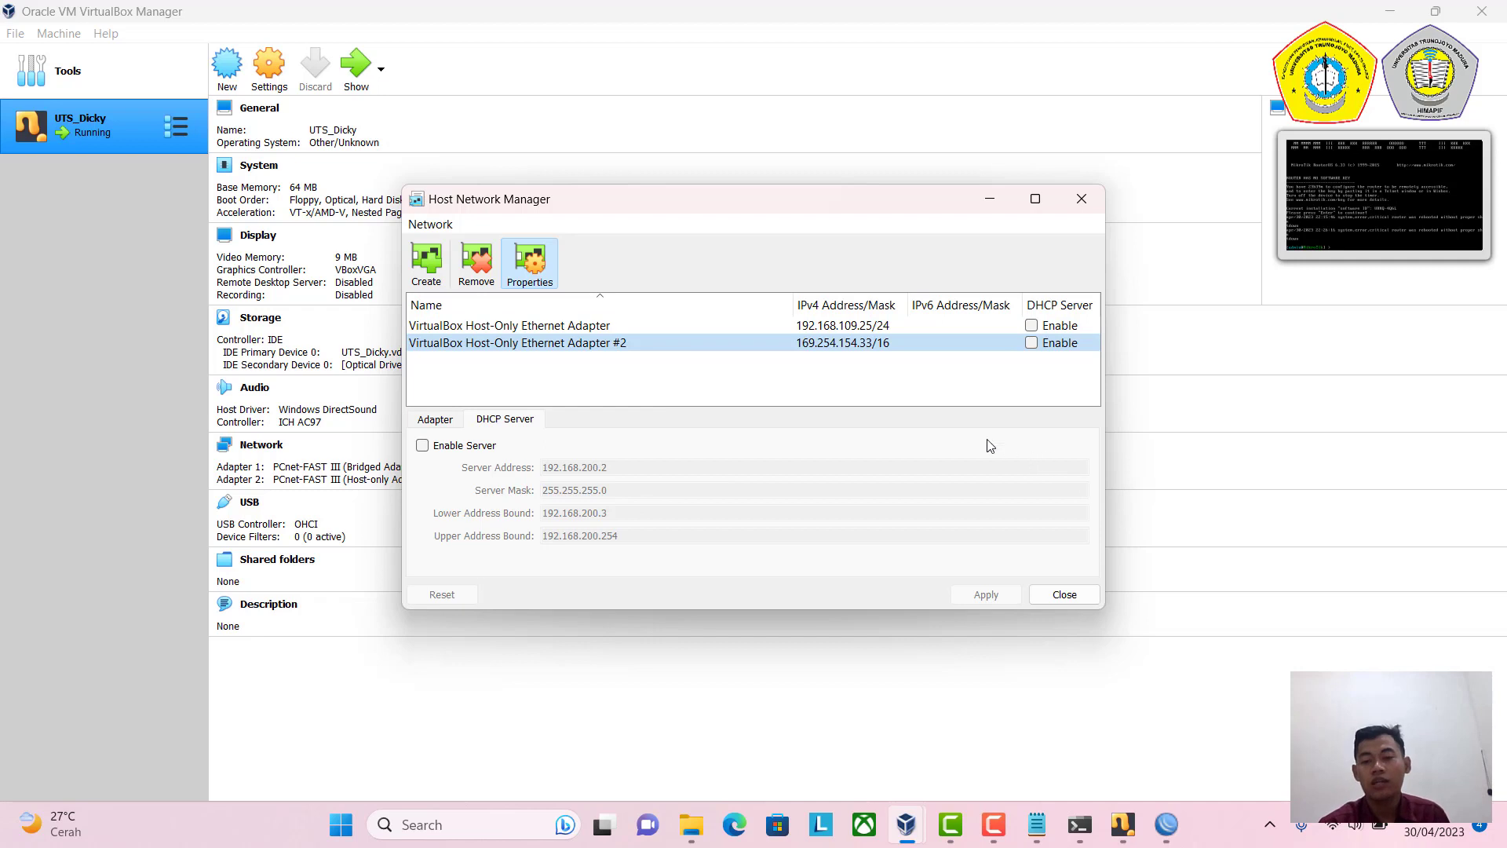
click(1091, 199)
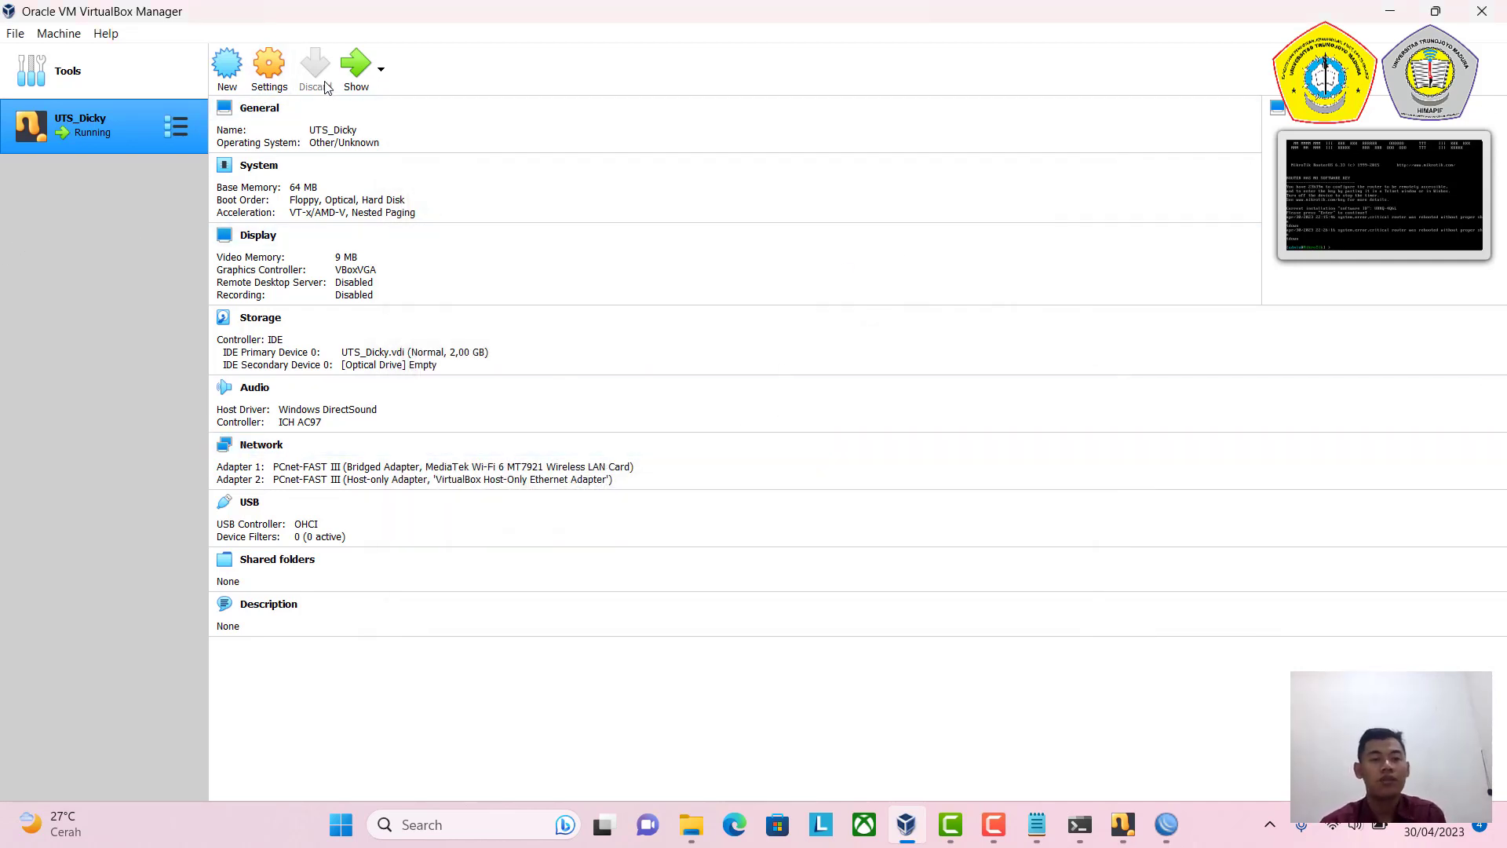
click(227, 72)
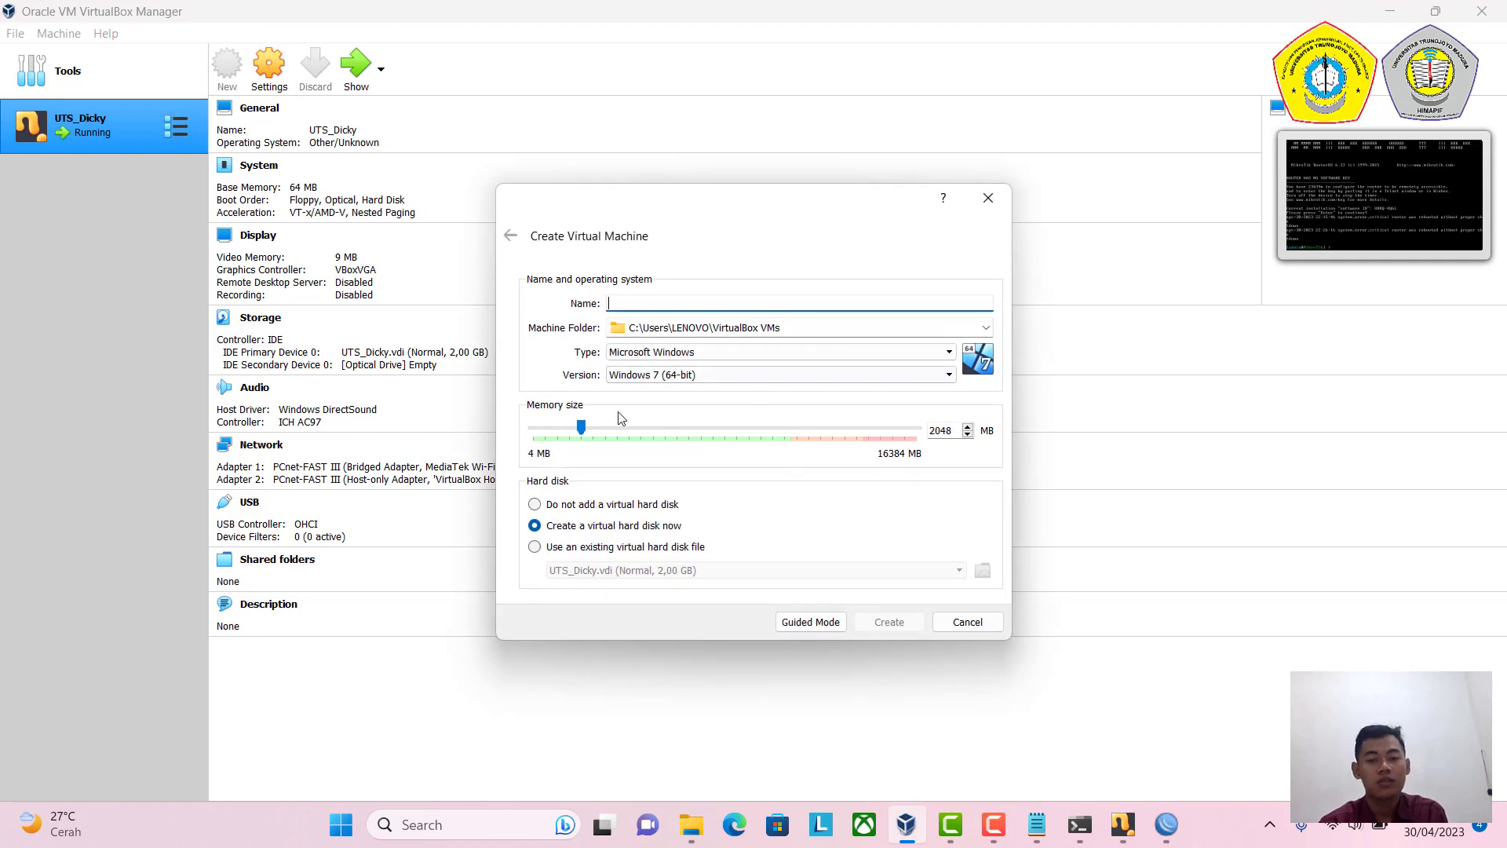
click(719, 353)
click(719, 353)
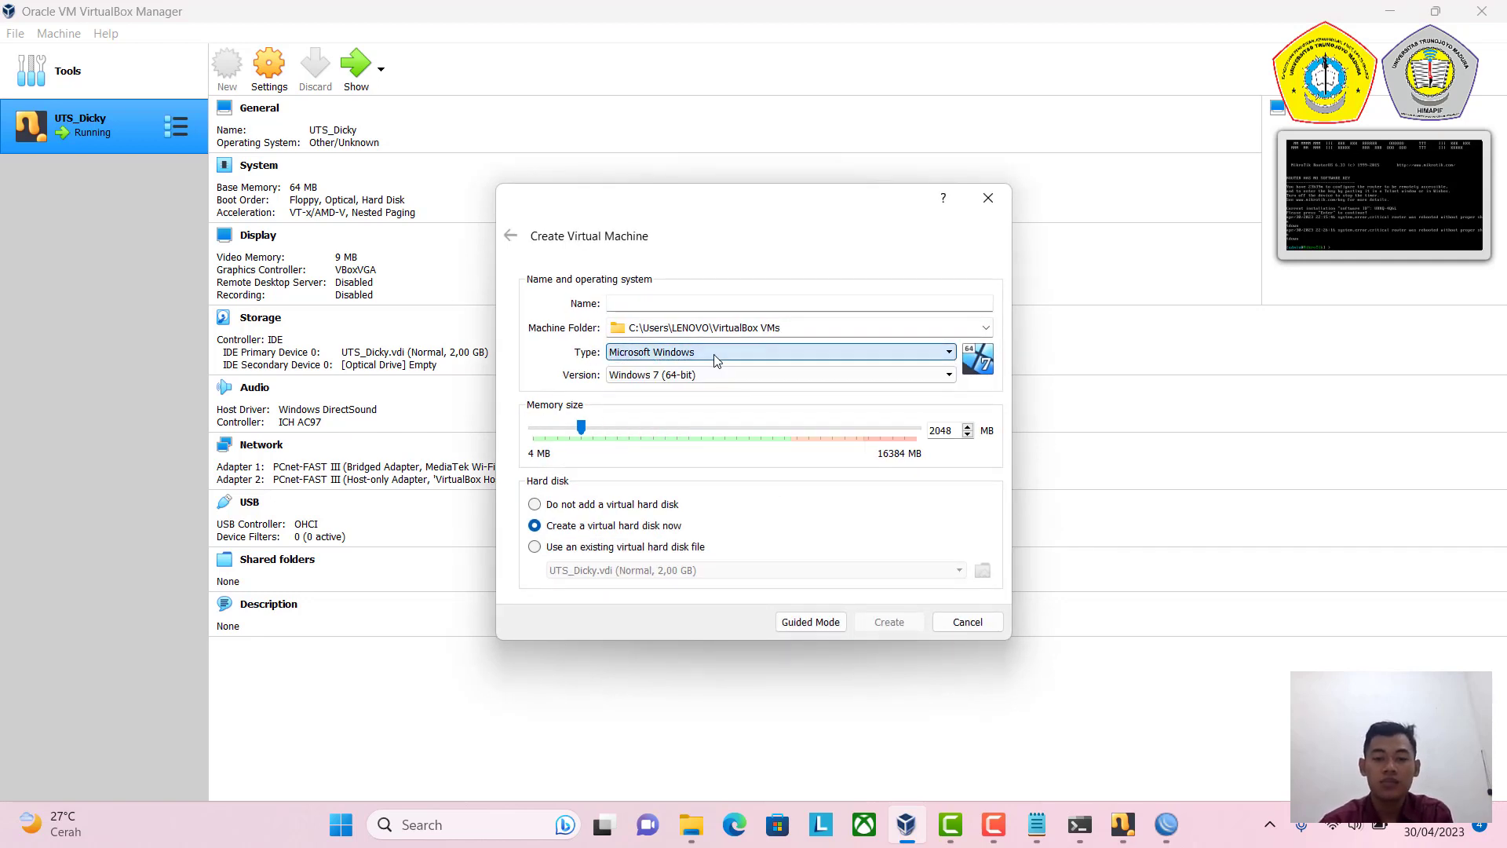
click(719, 375)
click(719, 353)
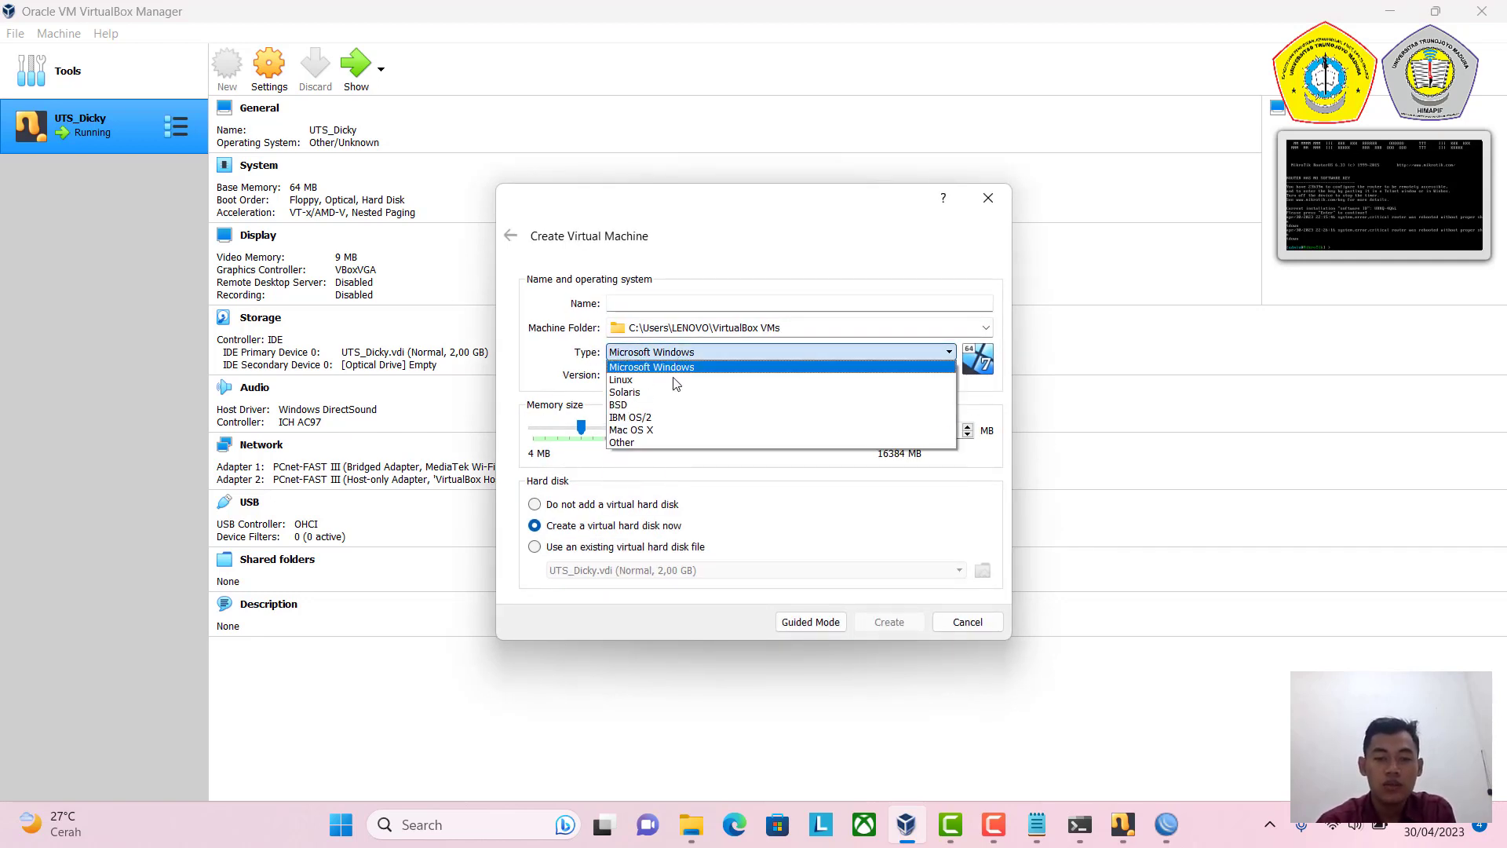
click(657, 442)
click(662, 376)
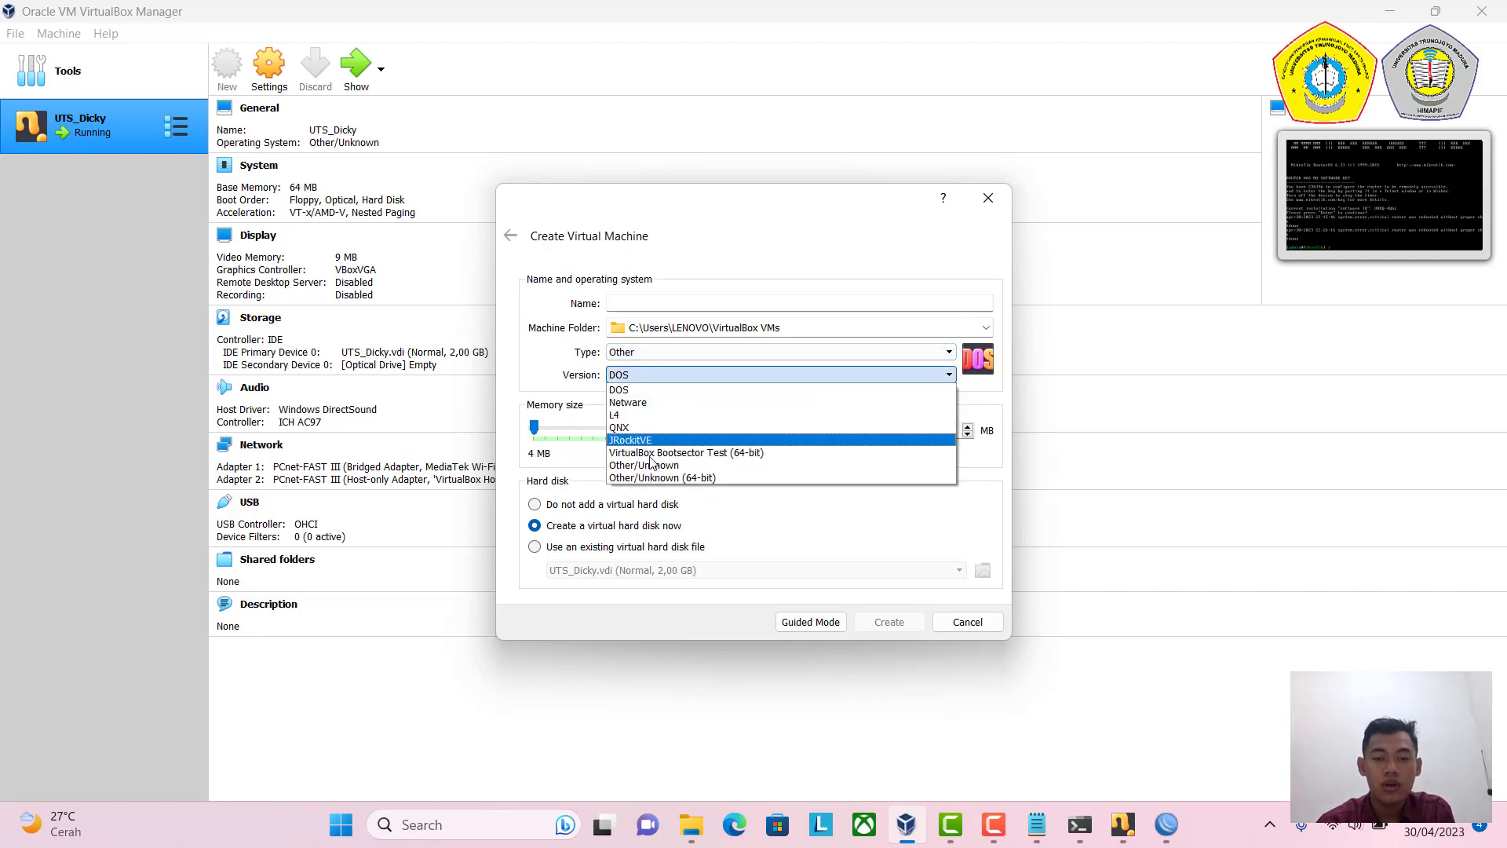
click(666, 475)
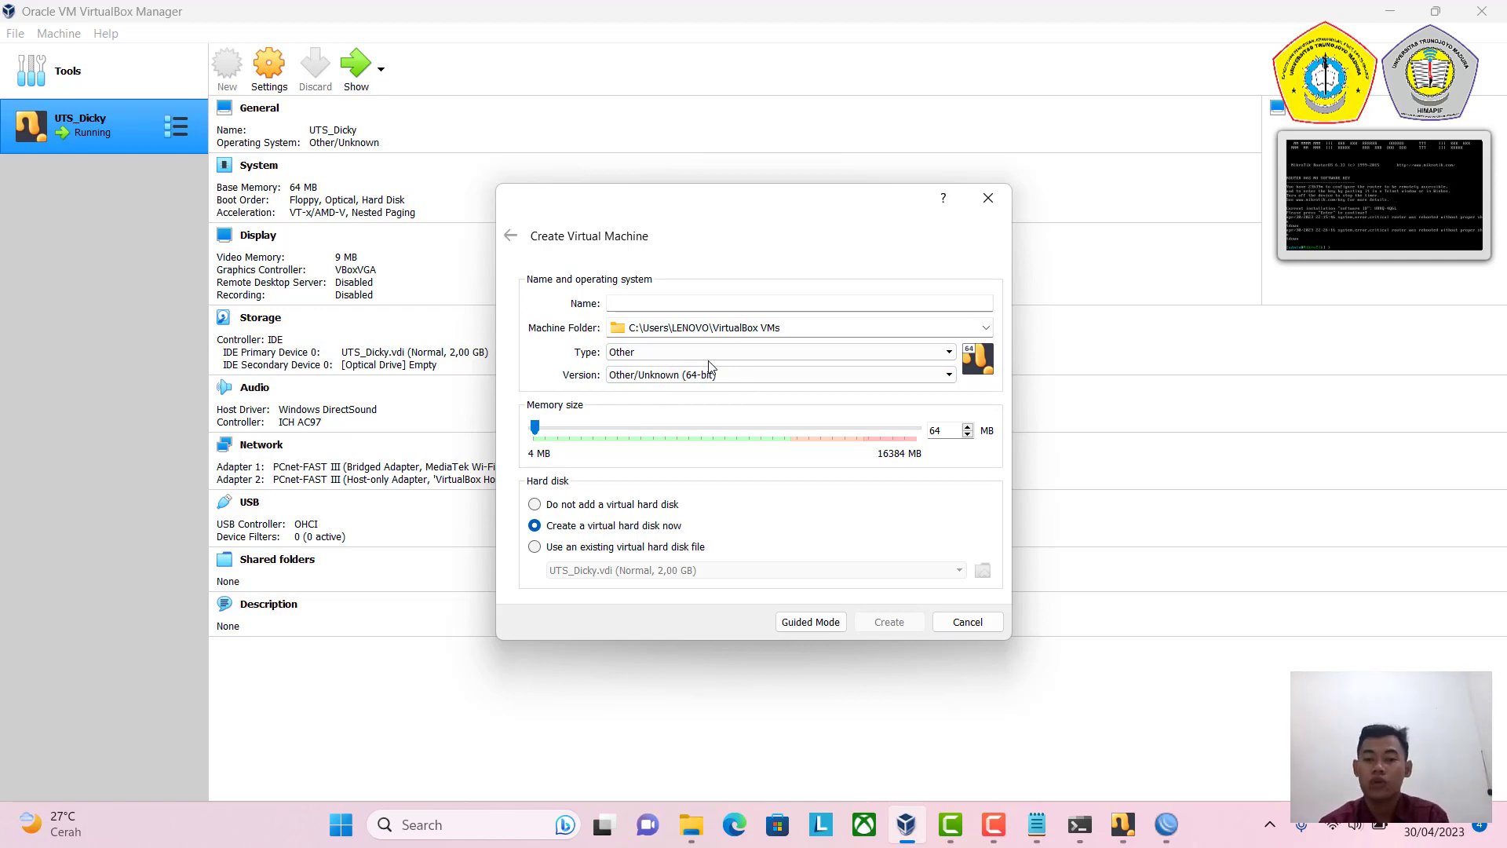
click(987, 620)
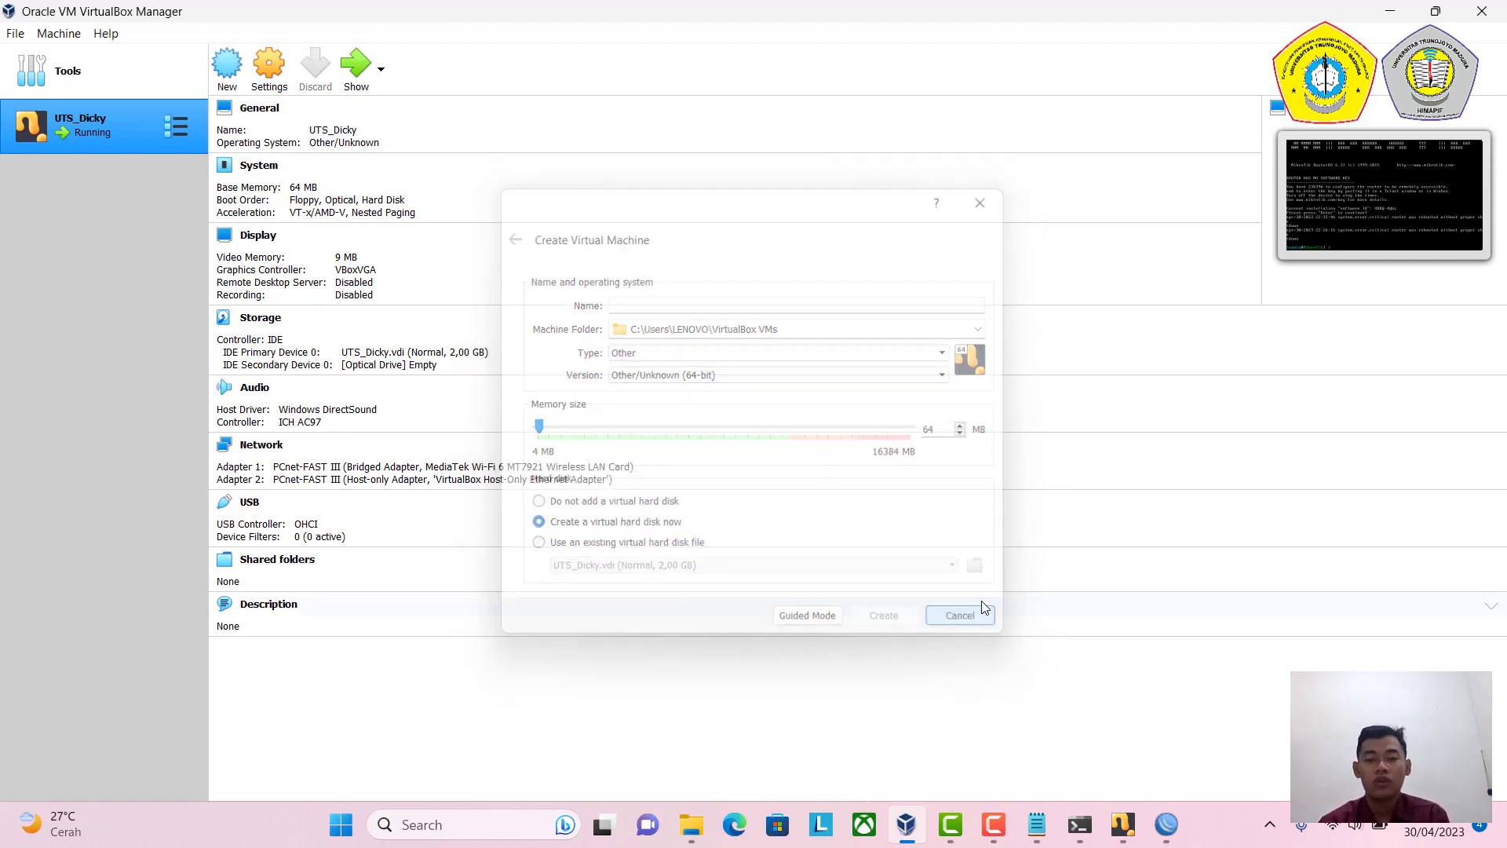
Show the advanced network settings and MAC address of the virtual machine's Adapter 1, and switch to WinBox.
click(266, 80)
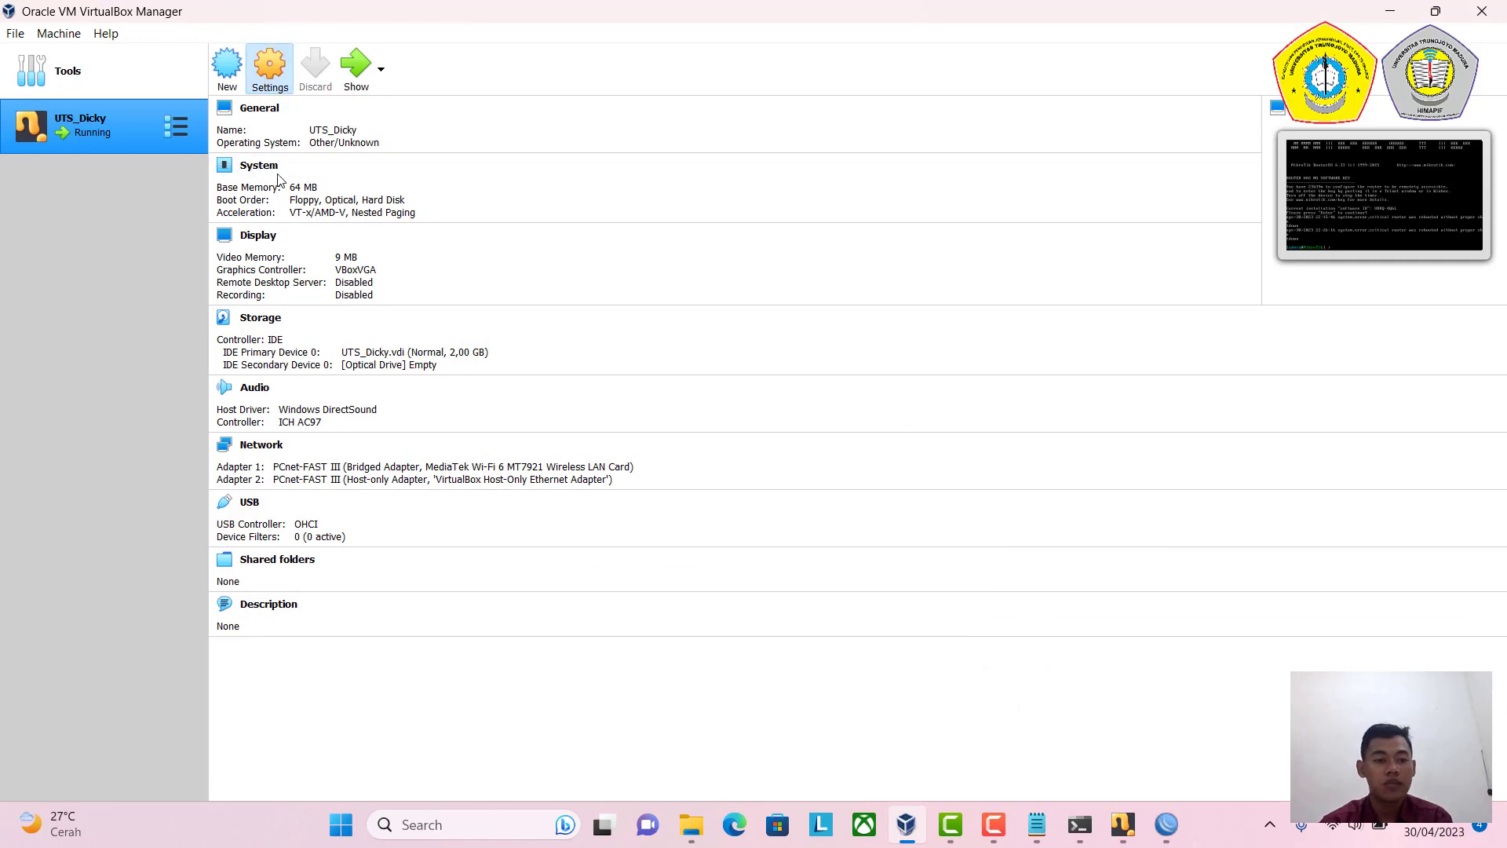
click(549, 371)
click(697, 349)
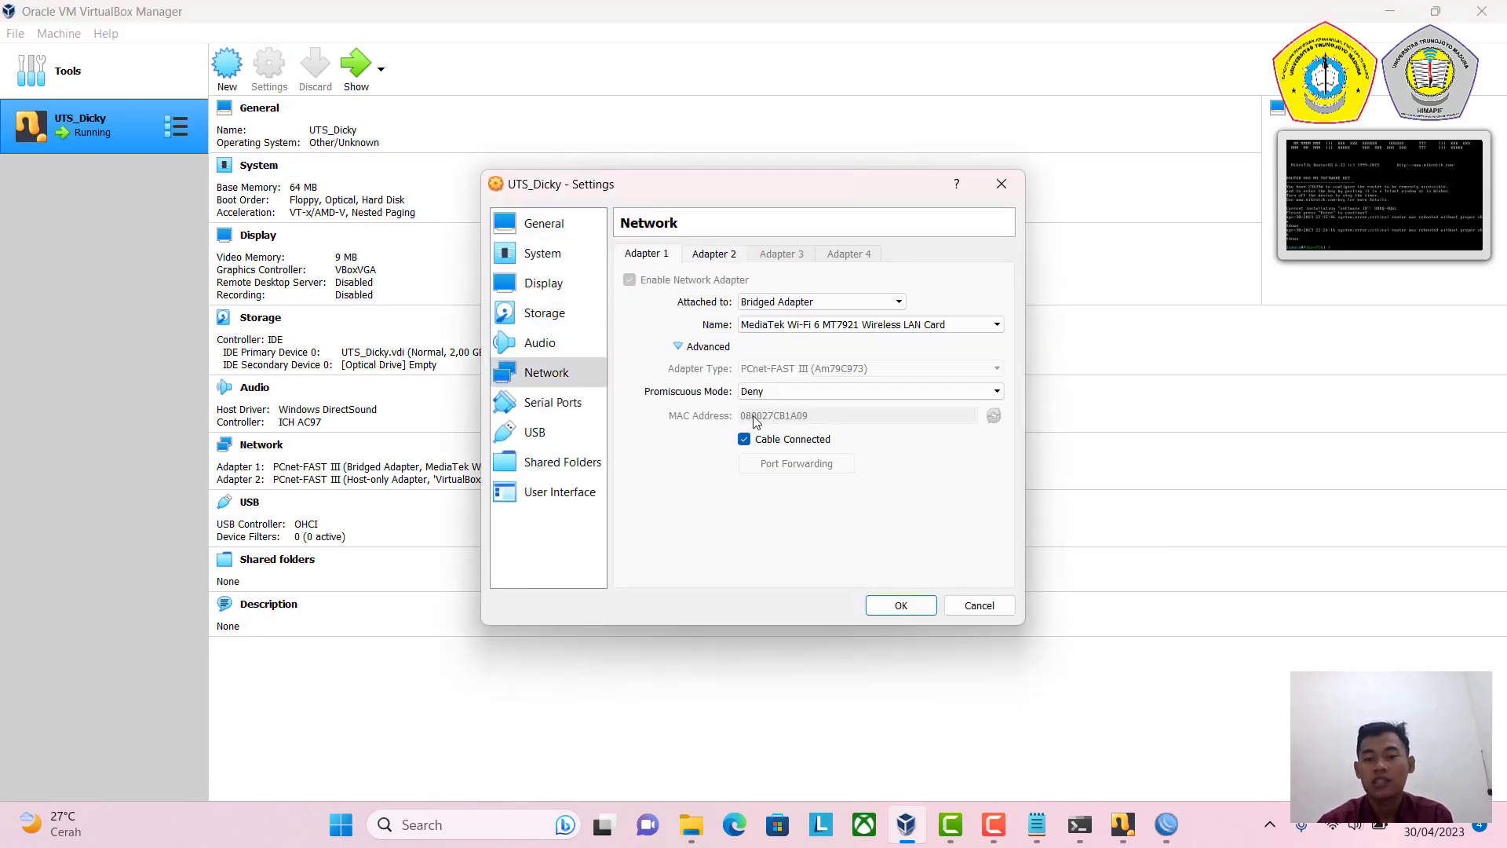
click(1166, 824)
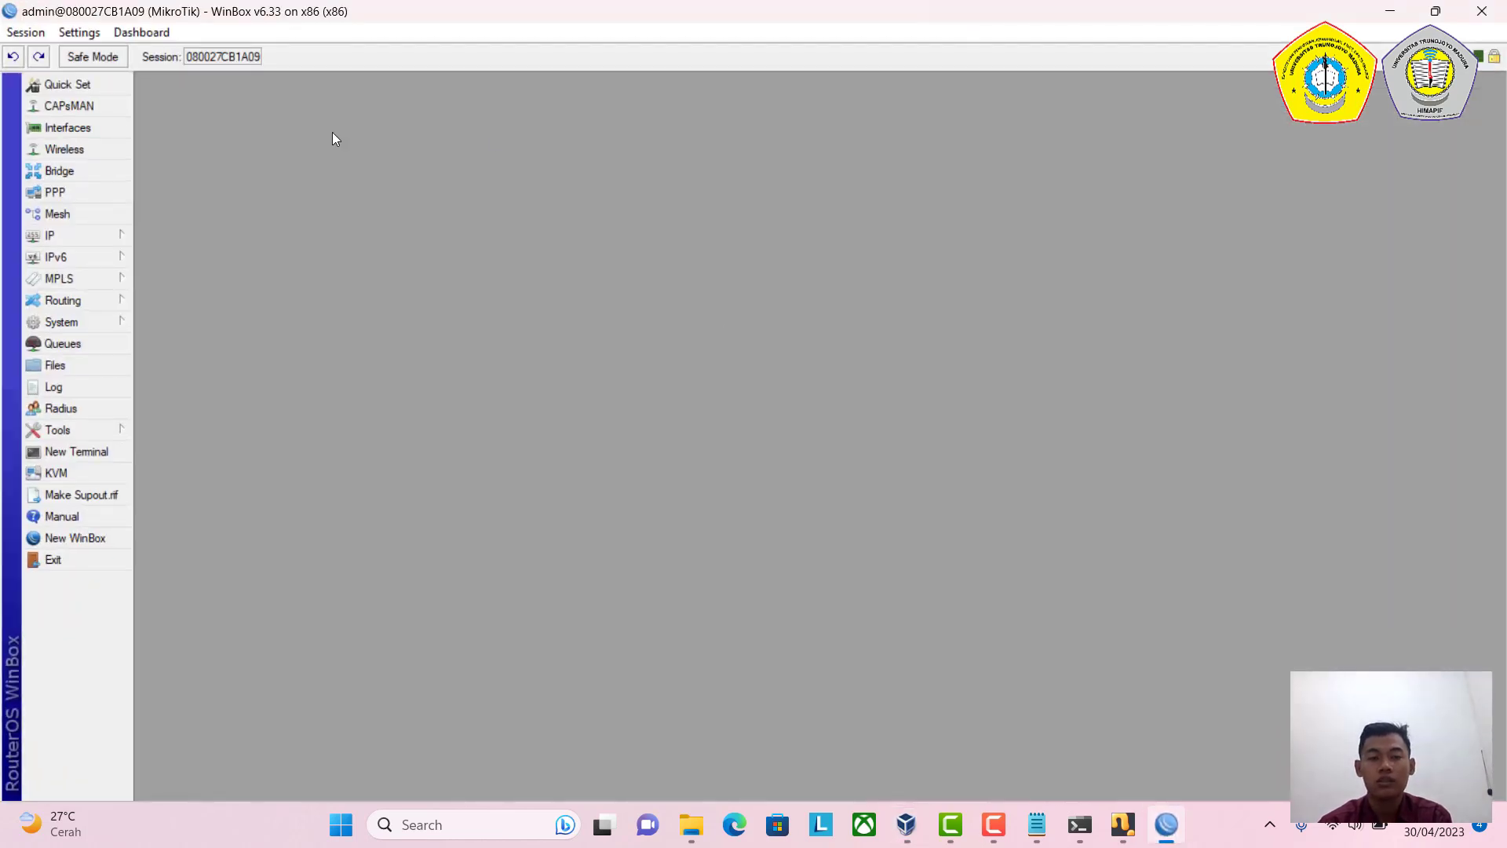
click(15, 32)
mouse_move(141, 32)
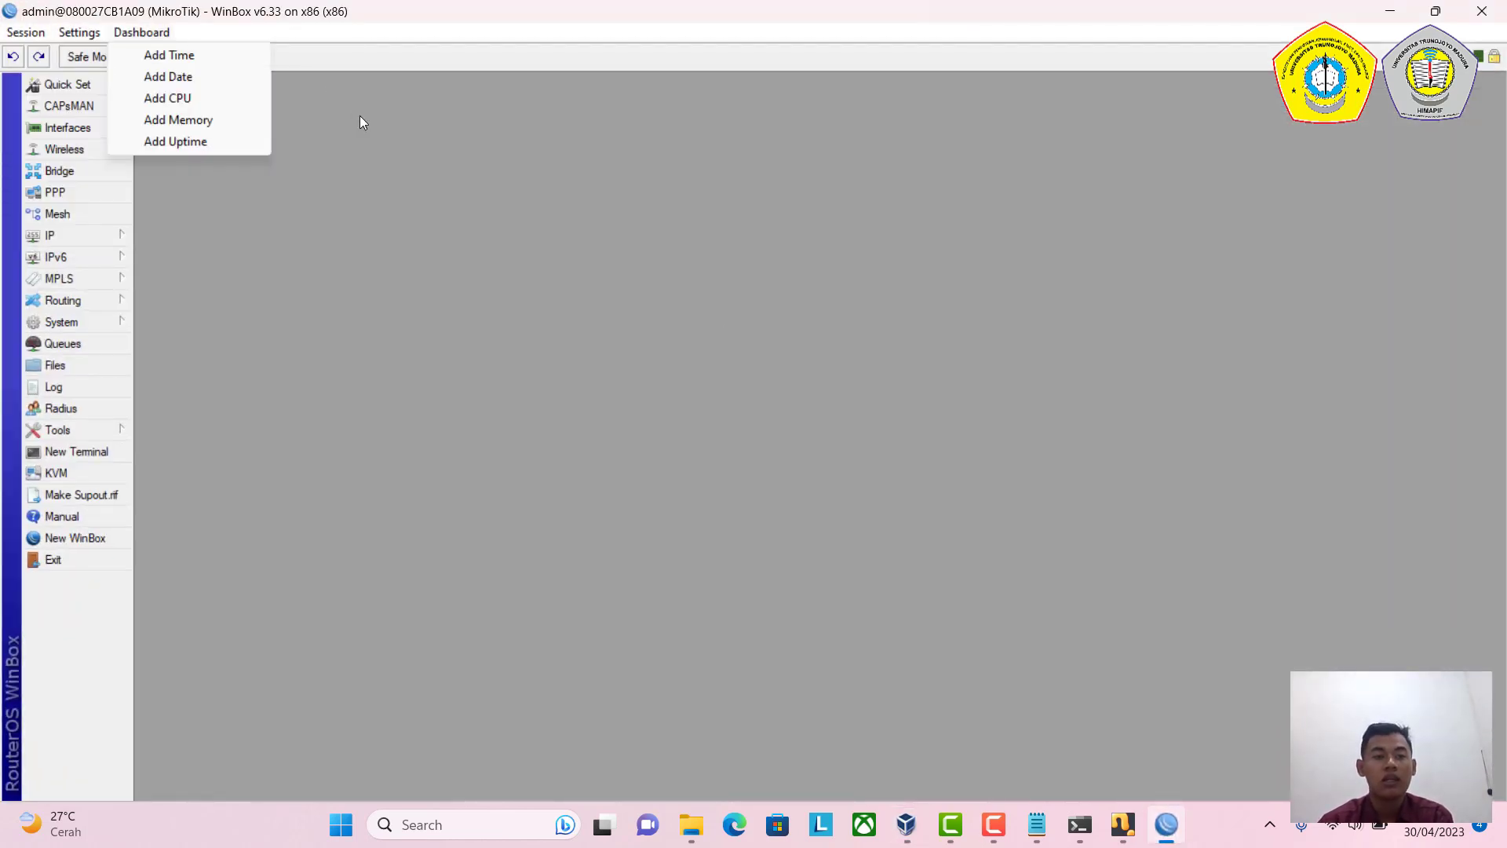
click(360, 119)
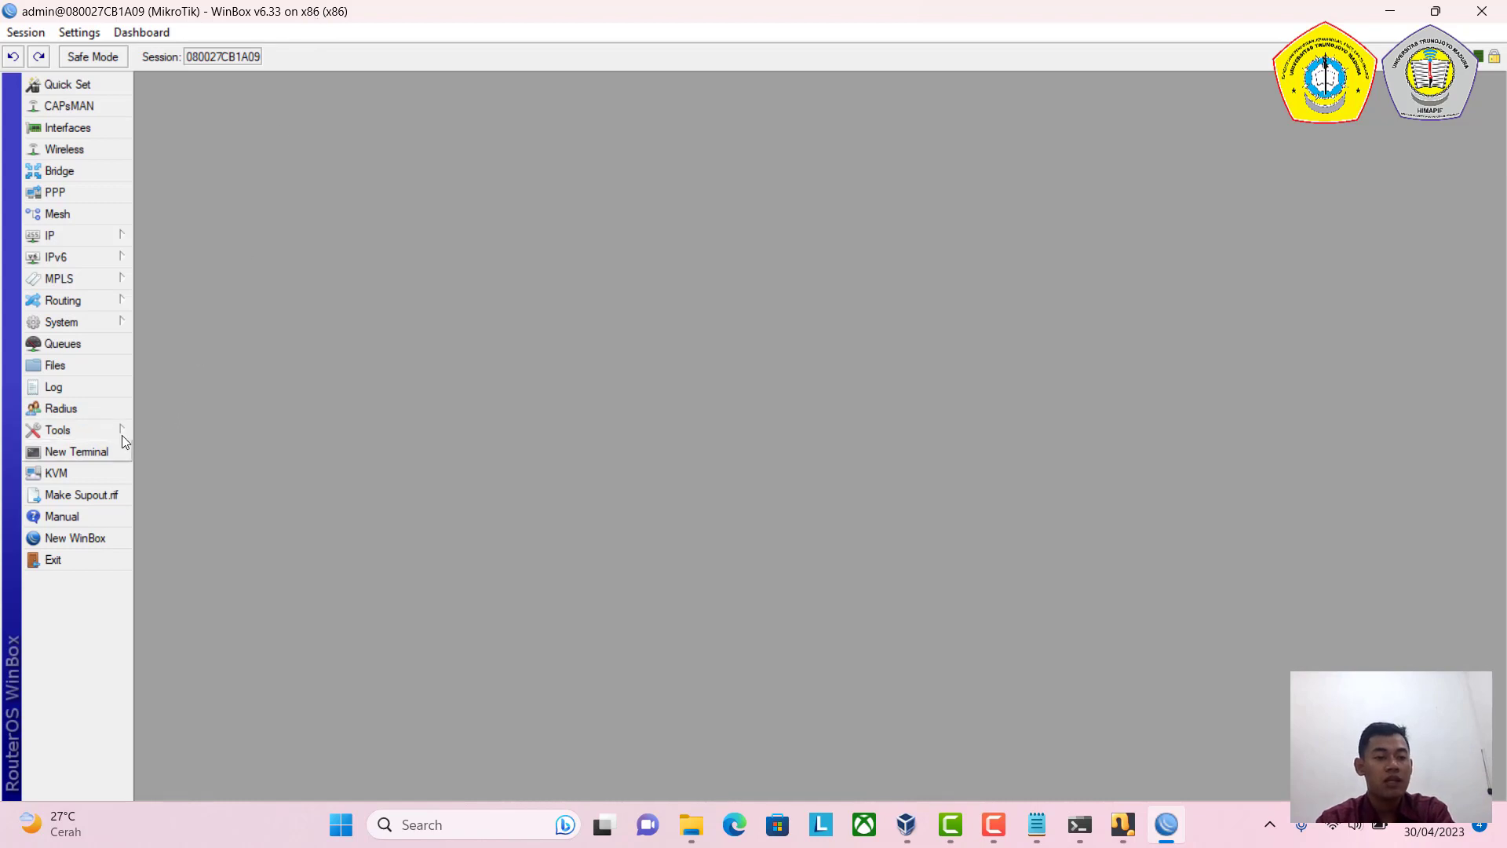
Rename the router's admin user to the new login name, set a new account password, and save and close the user list.
click(103, 323)
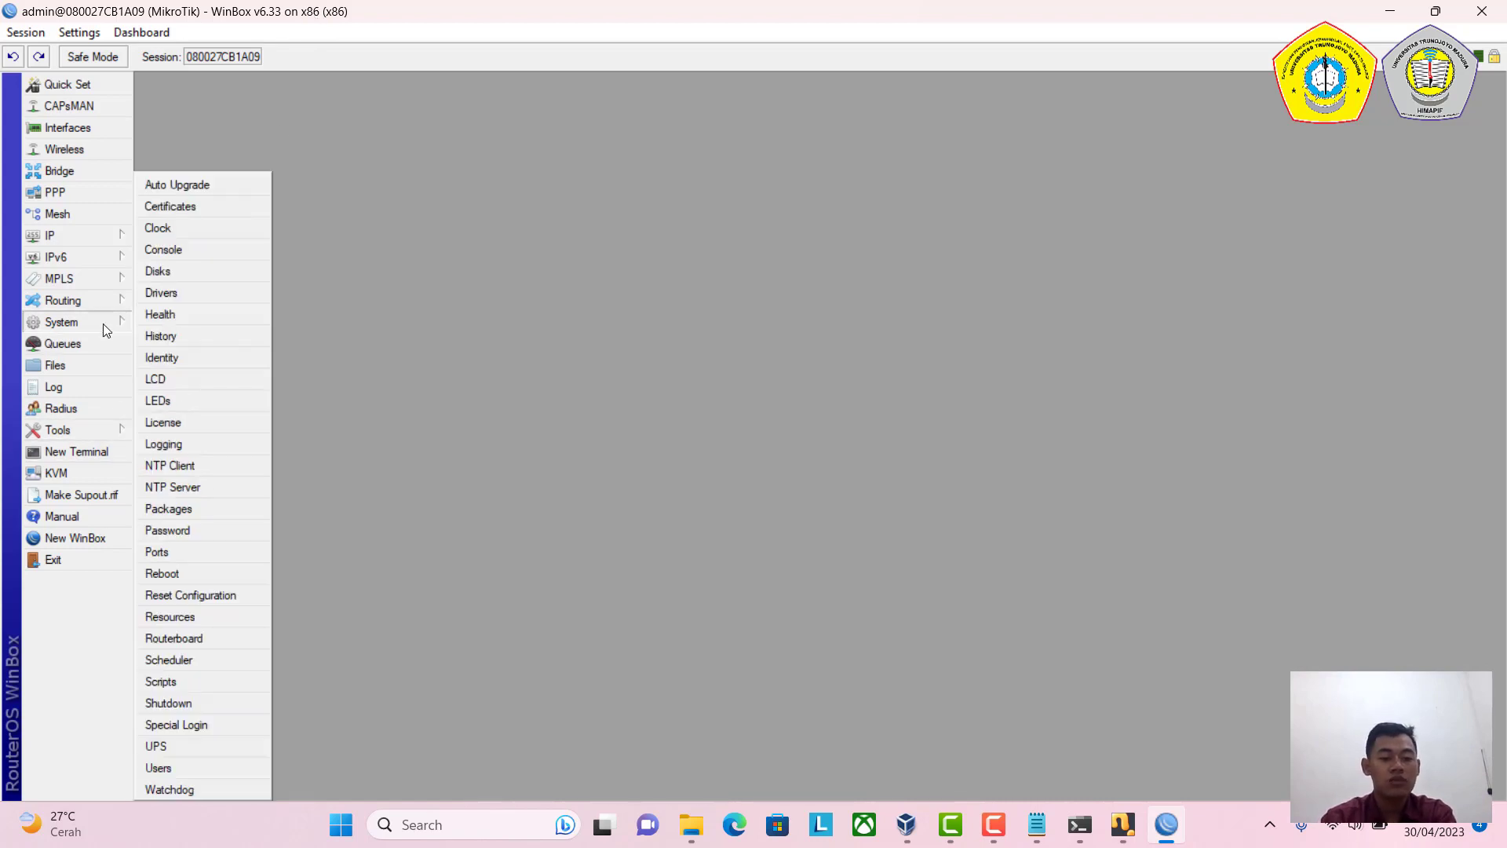
click(181, 768)
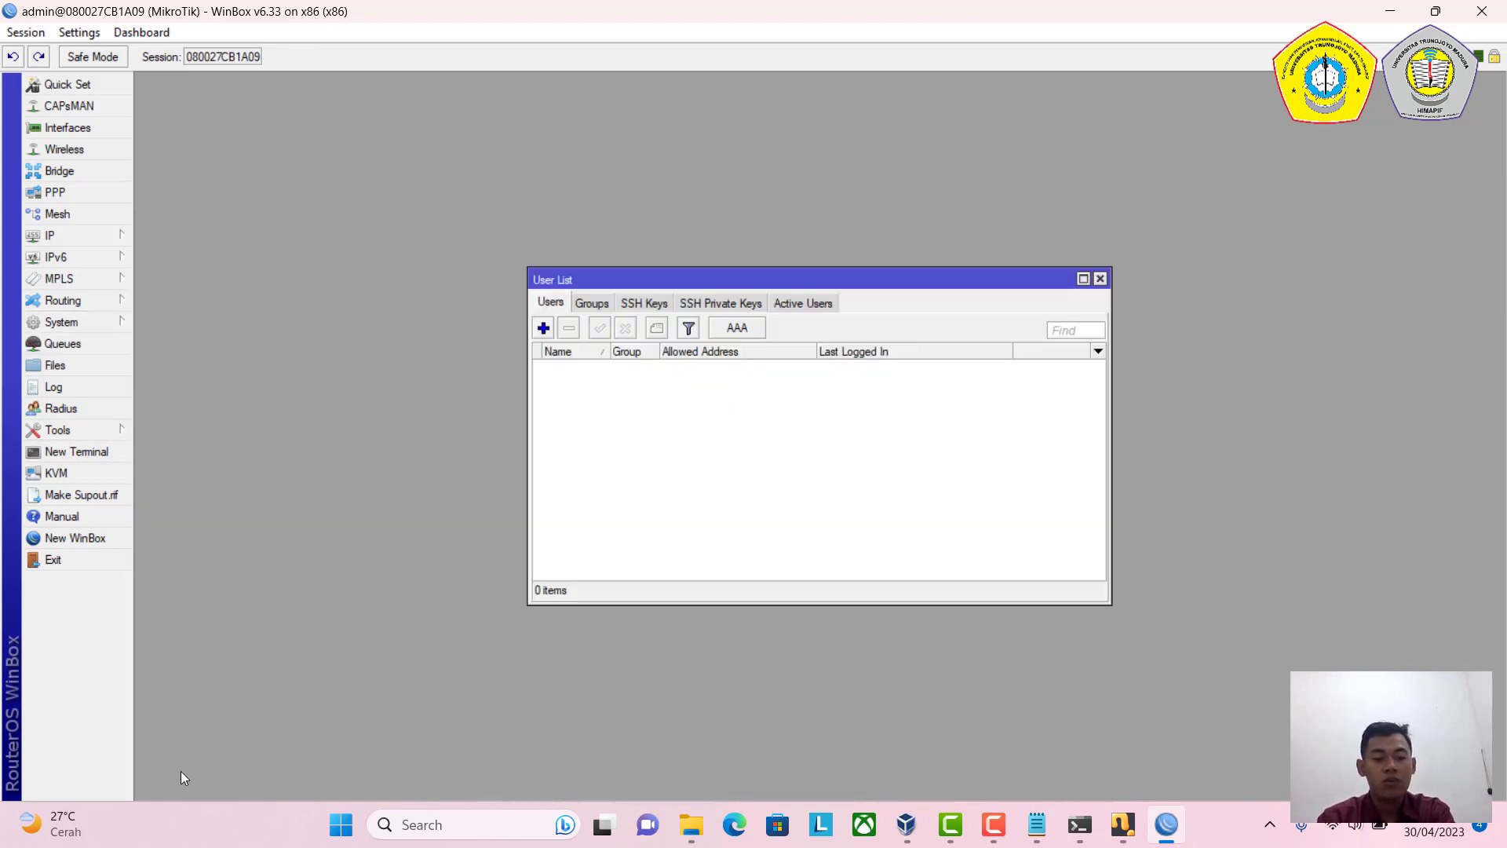
double_click(562, 382)
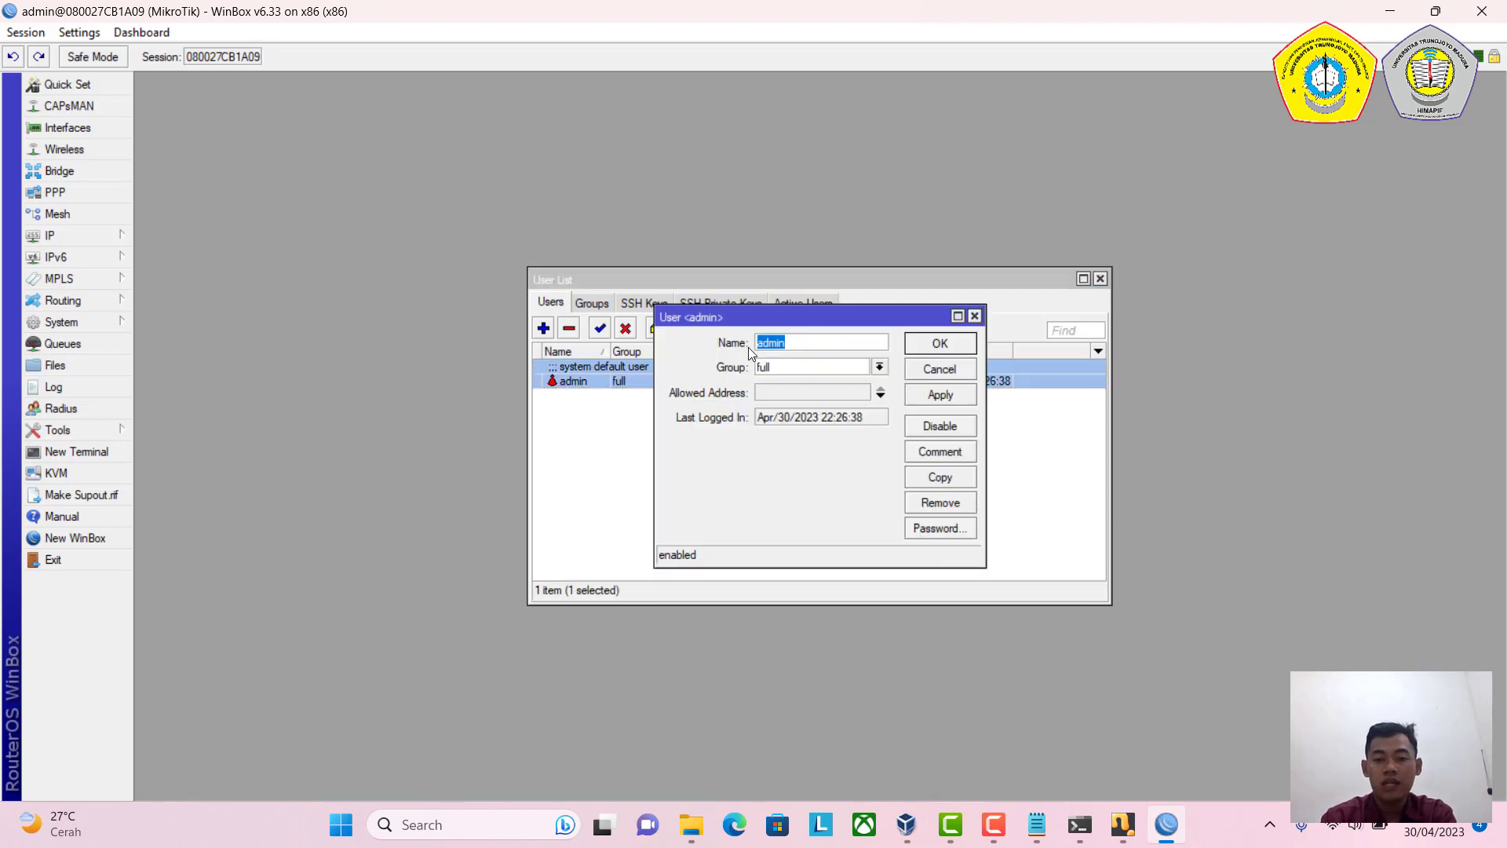
text(dicky)
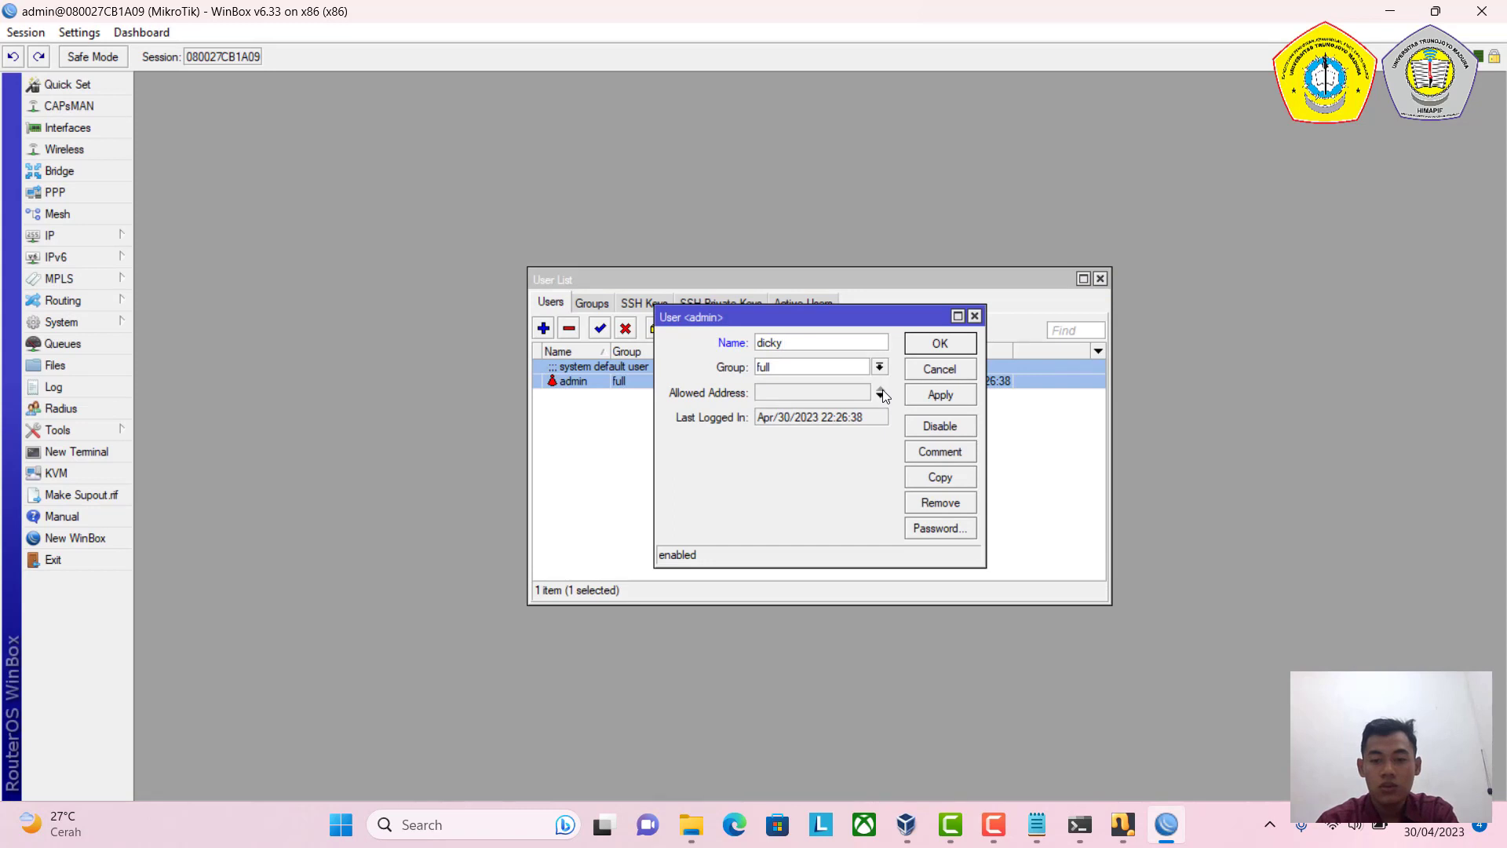
click(952, 525)
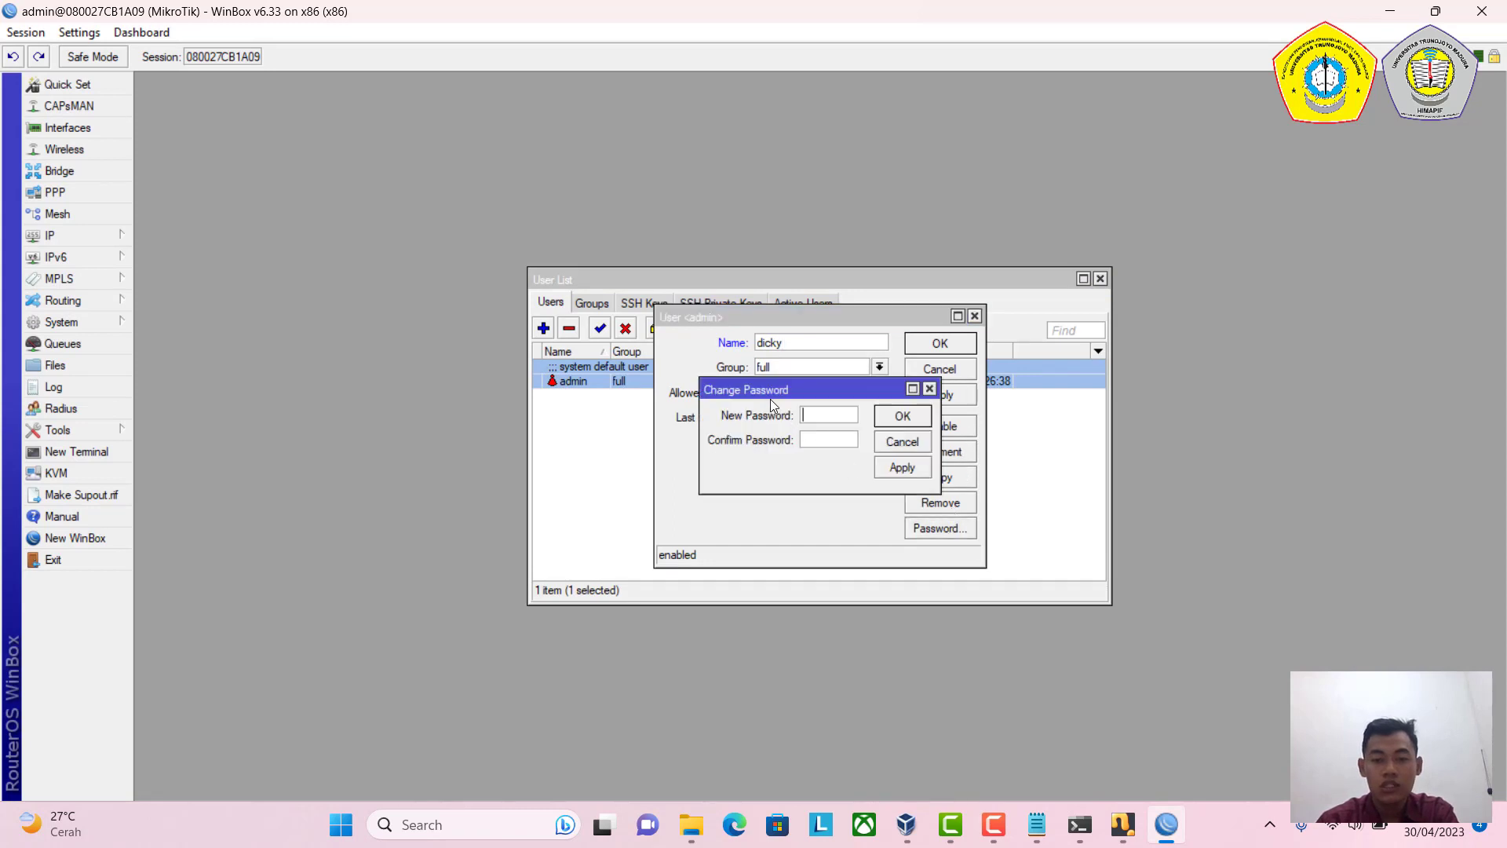
click(903, 416)
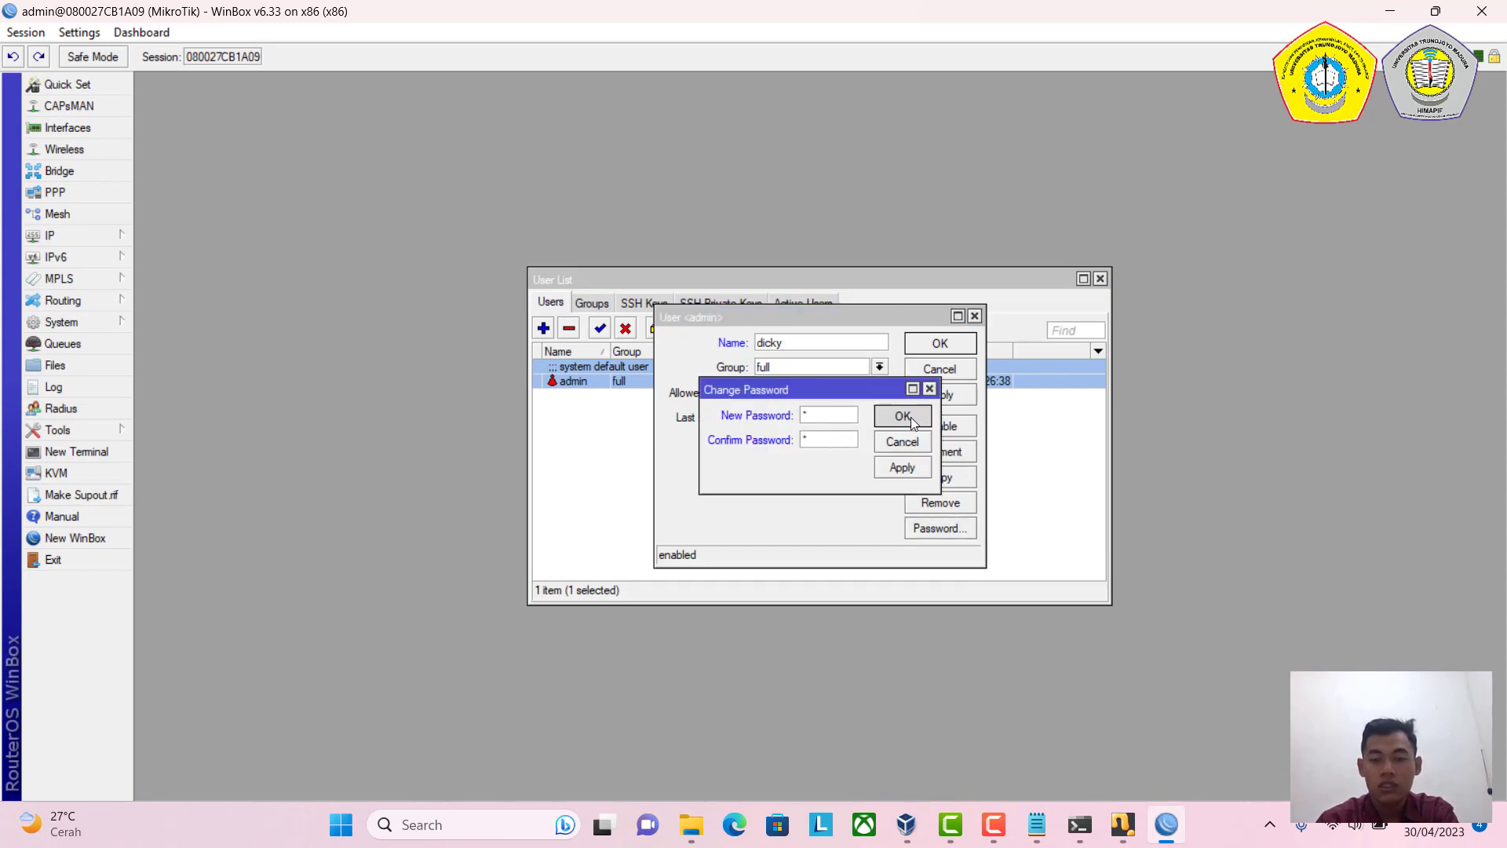
click(932, 345)
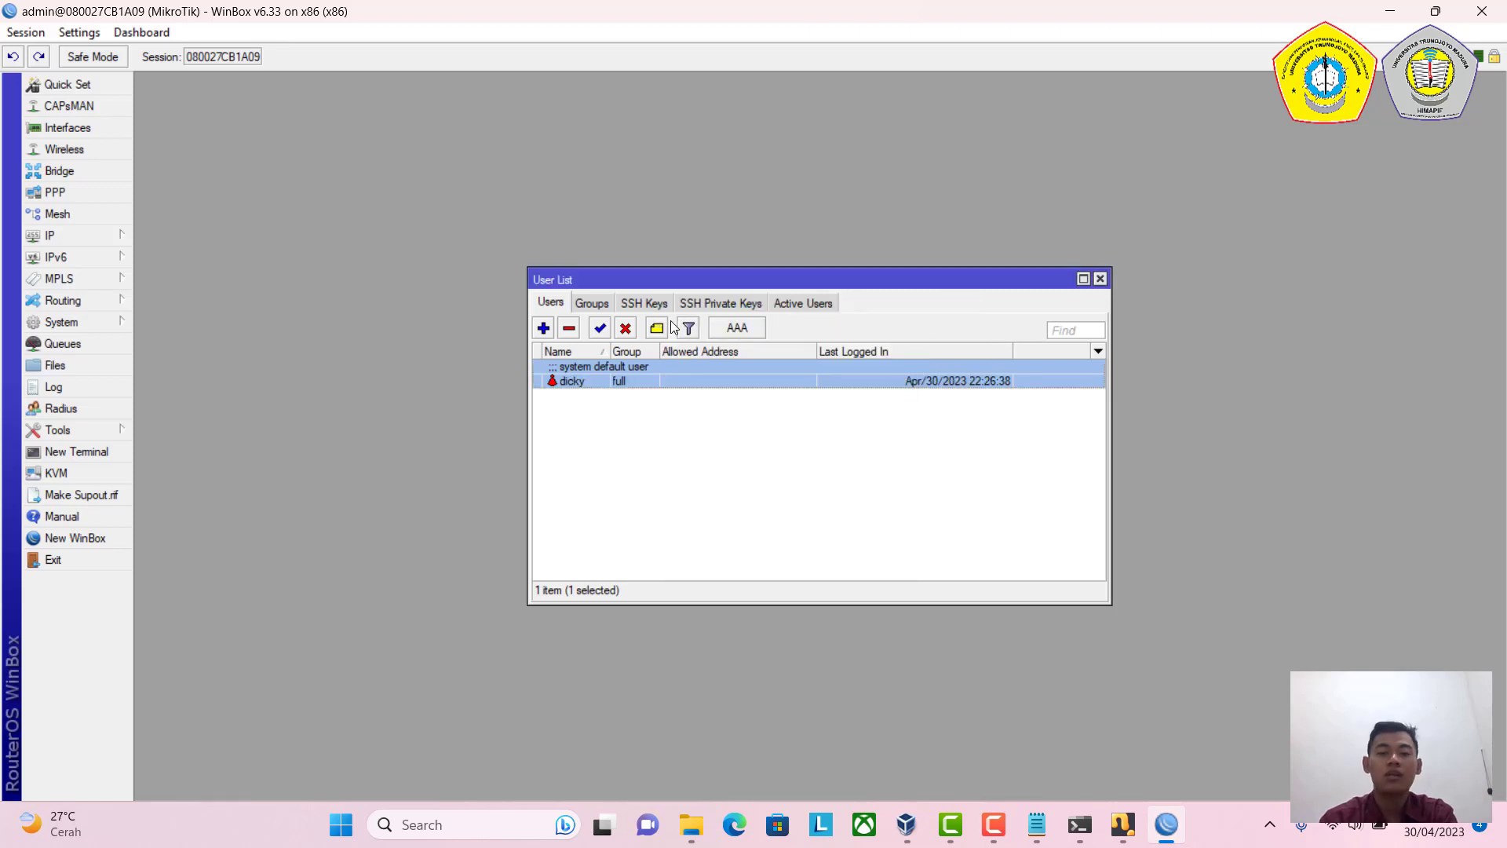
click(1099, 279)
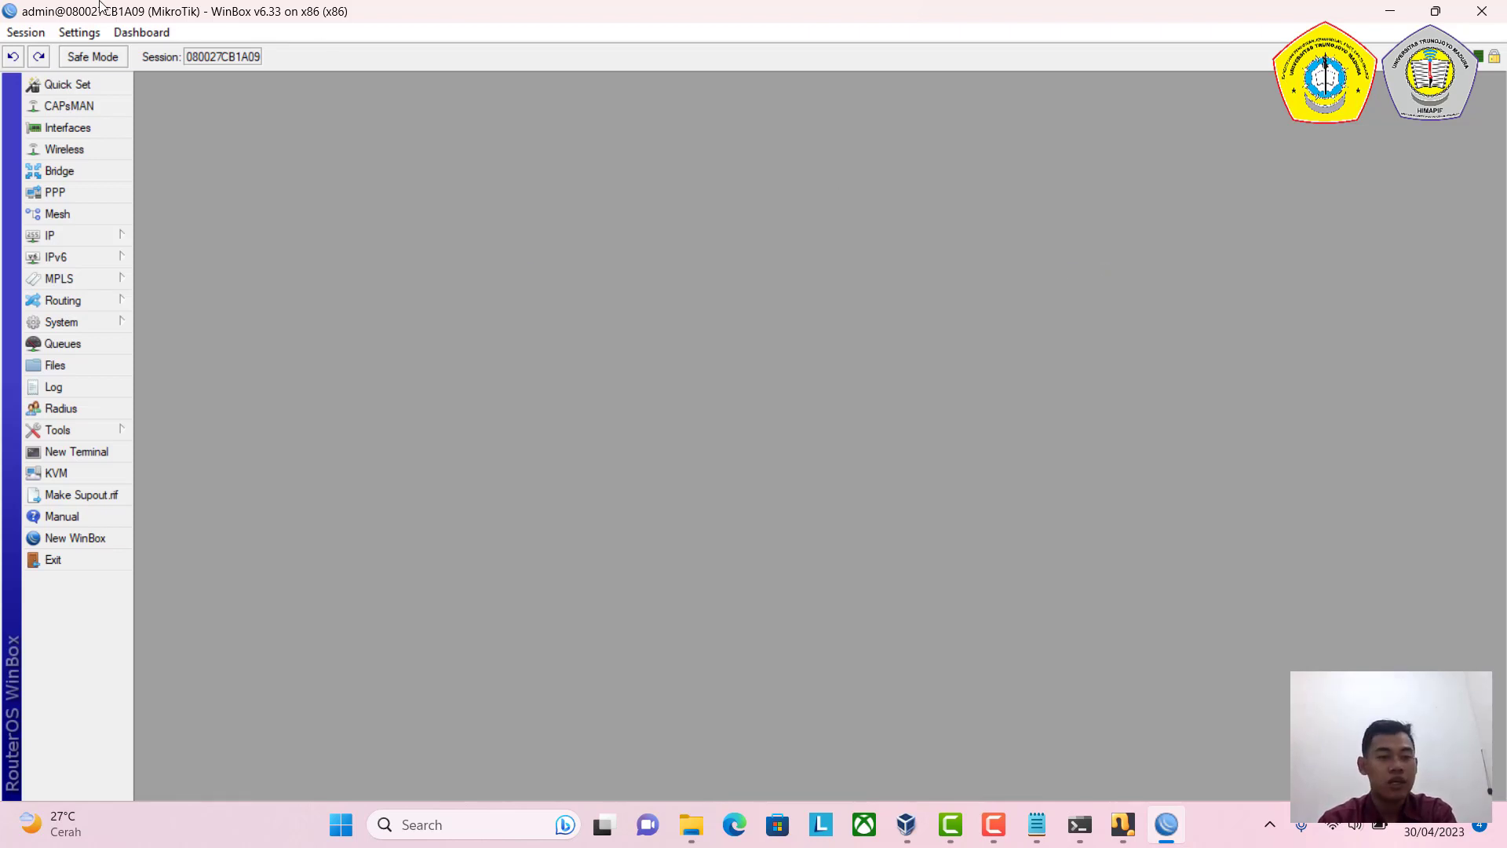
Exit the current router session and relaunch WinBox from the Software folder.
click(26, 32)
click(79, 232)
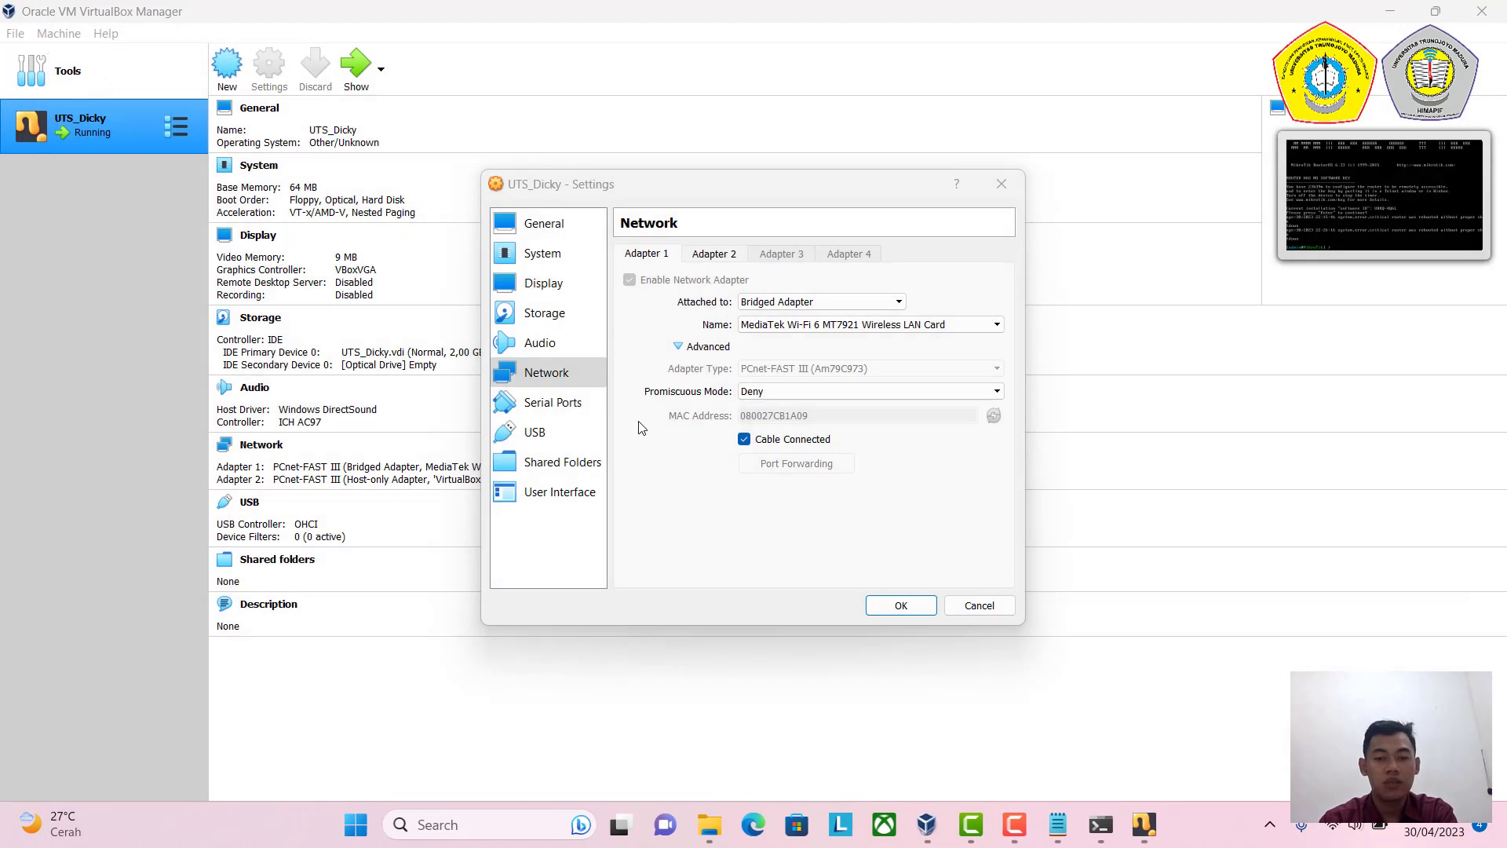
click(712, 824)
click(318, 284)
right_click(319, 284)
click(429, 382)
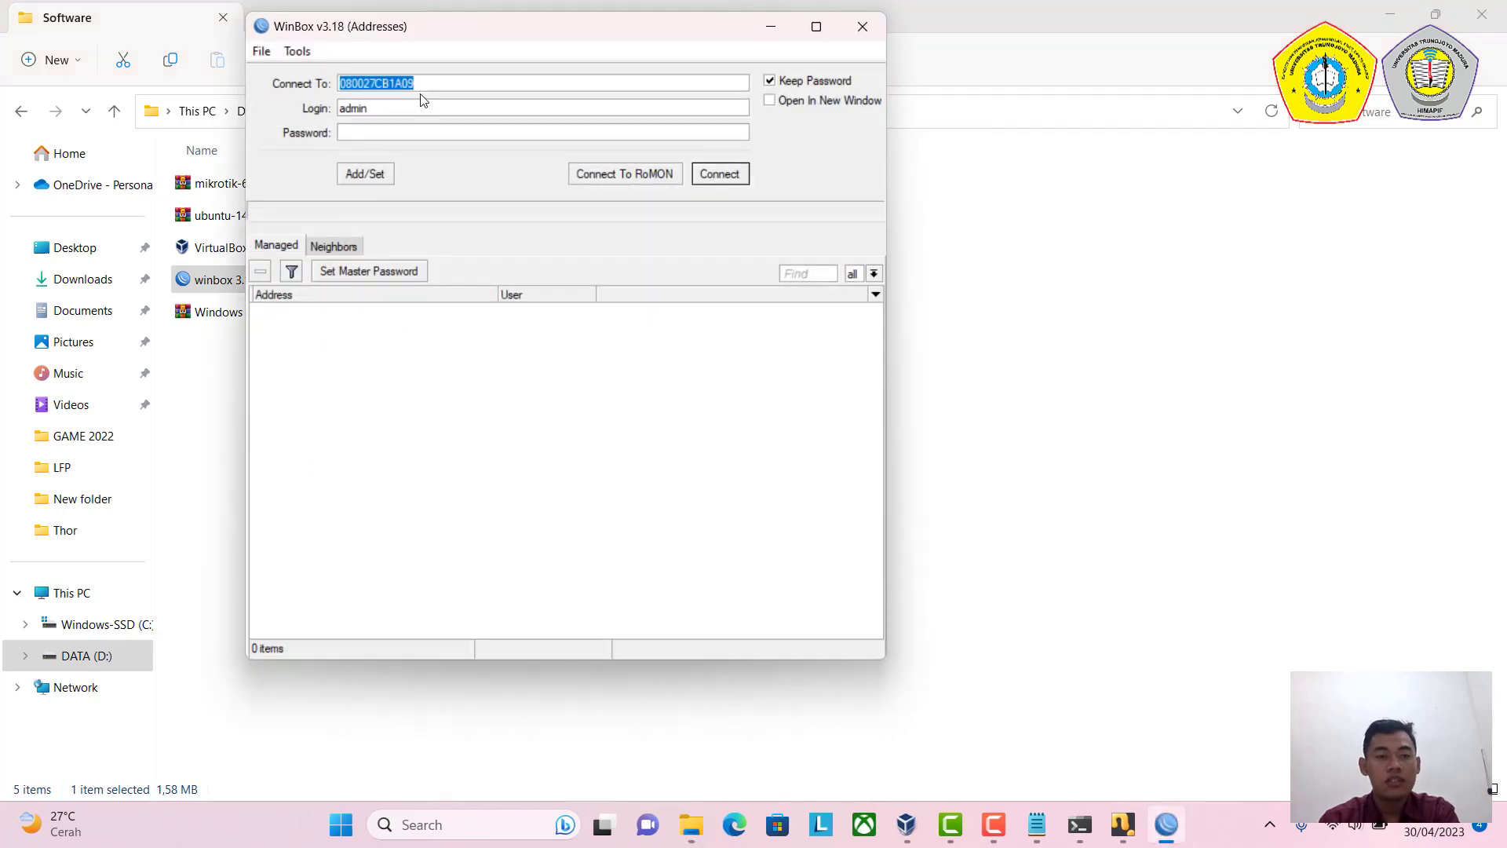
Try to connect to router 080027CB1A09 with the old admin login and an empty password.
click(425, 86)
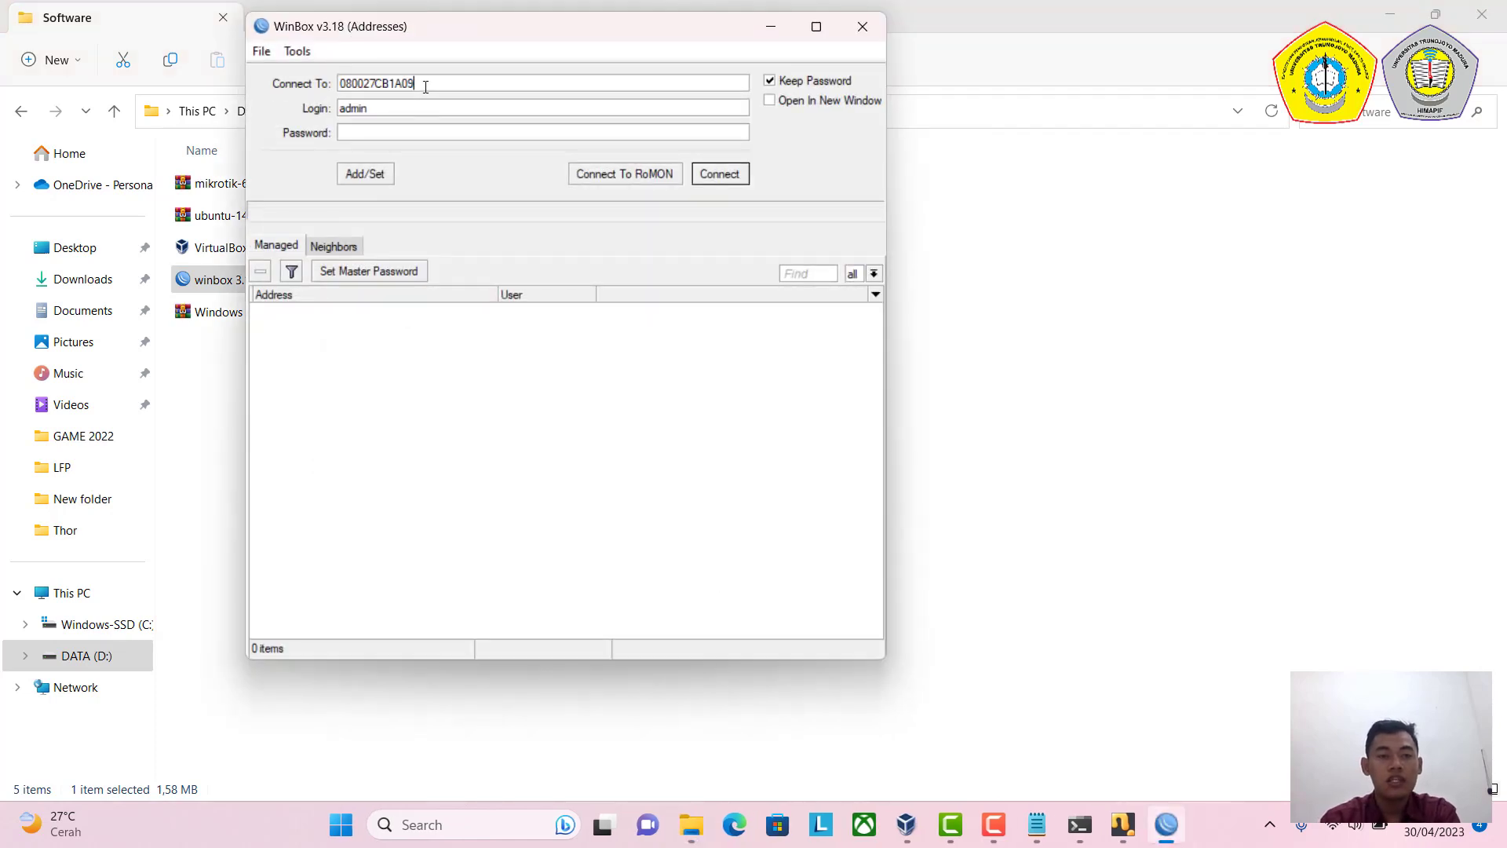
double_click(384, 107)
click(378, 109)
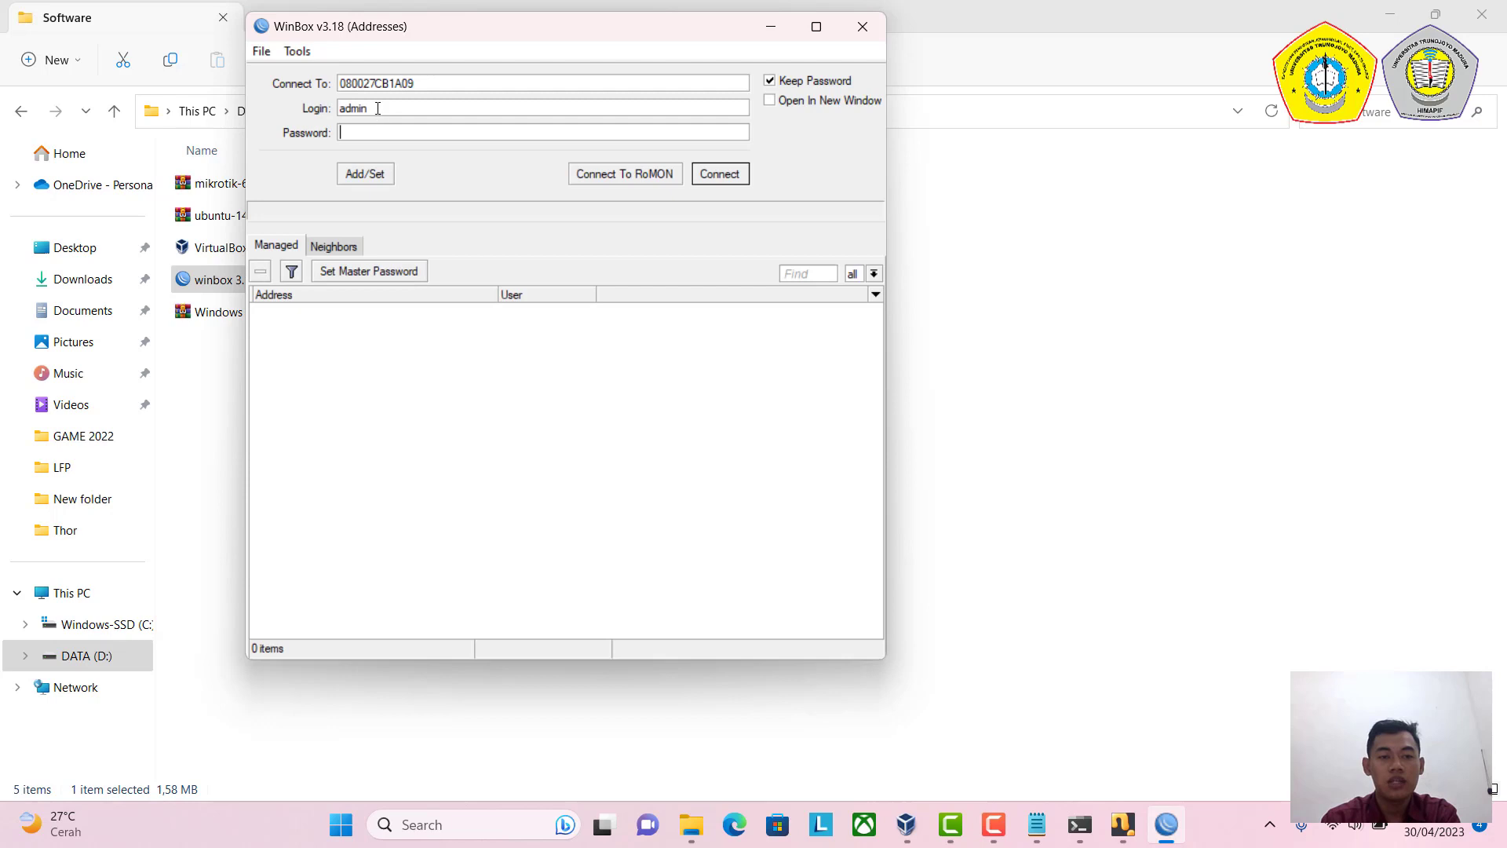
click(731, 177)
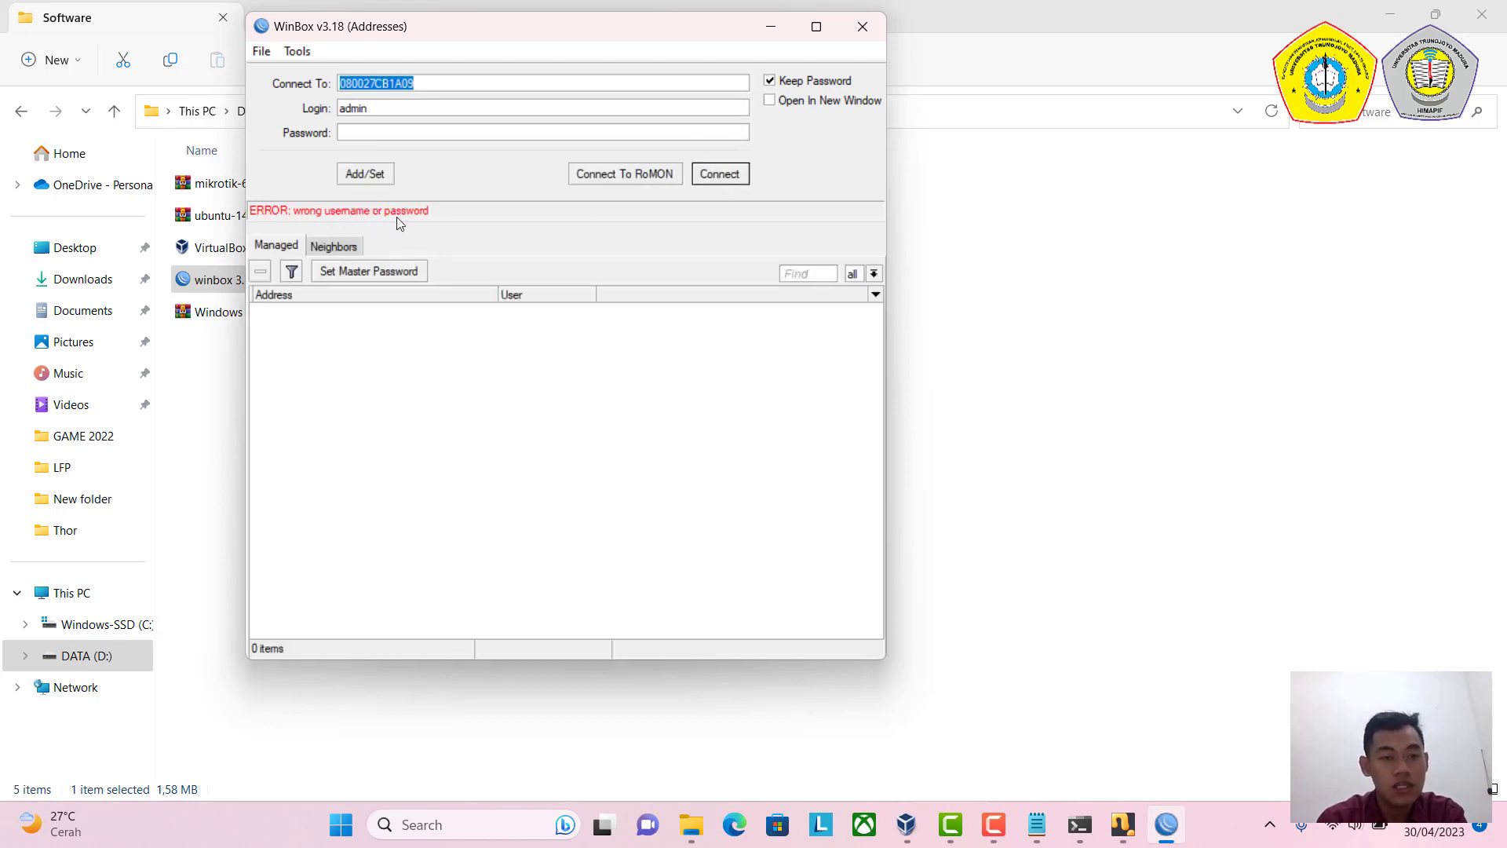
Connect to router 080027CB1A09 with the new login name and account password, and dismiss the RouterOS welcome notice.
key(Tab)
text(dicky)
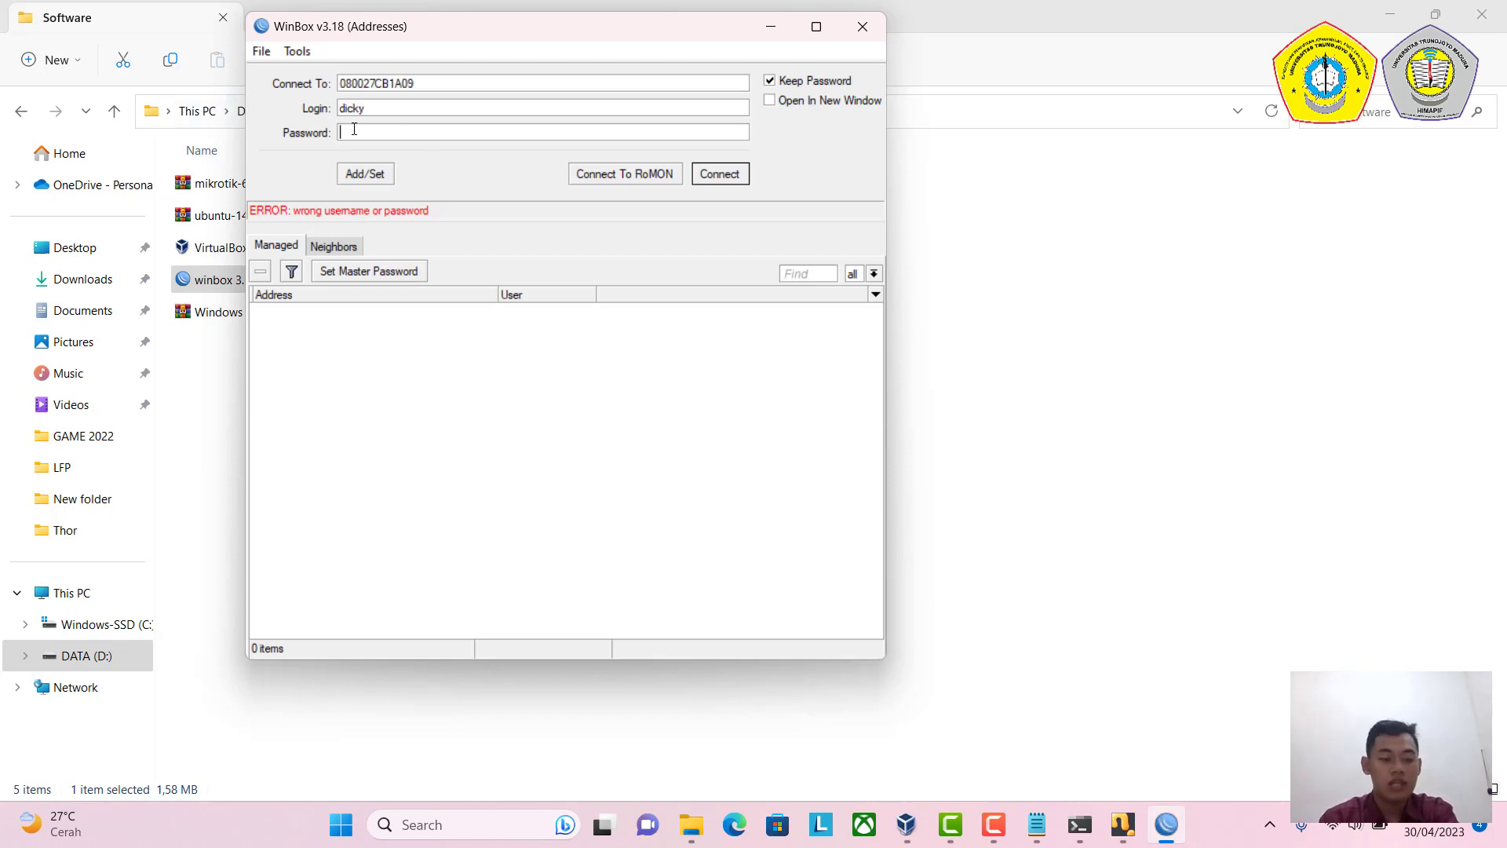
text(*)
click(710, 174)
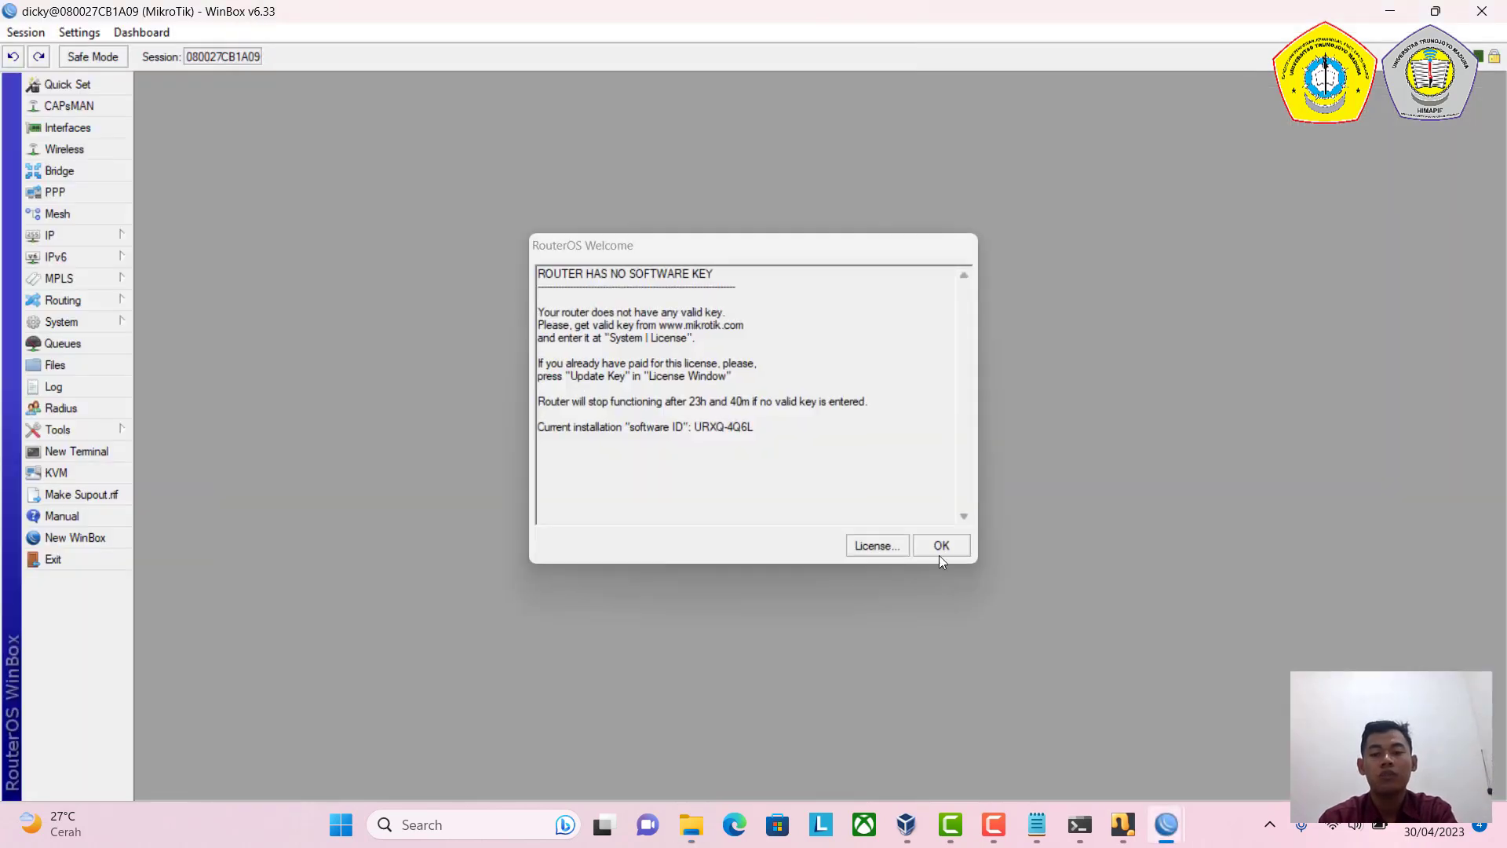
click(942, 543)
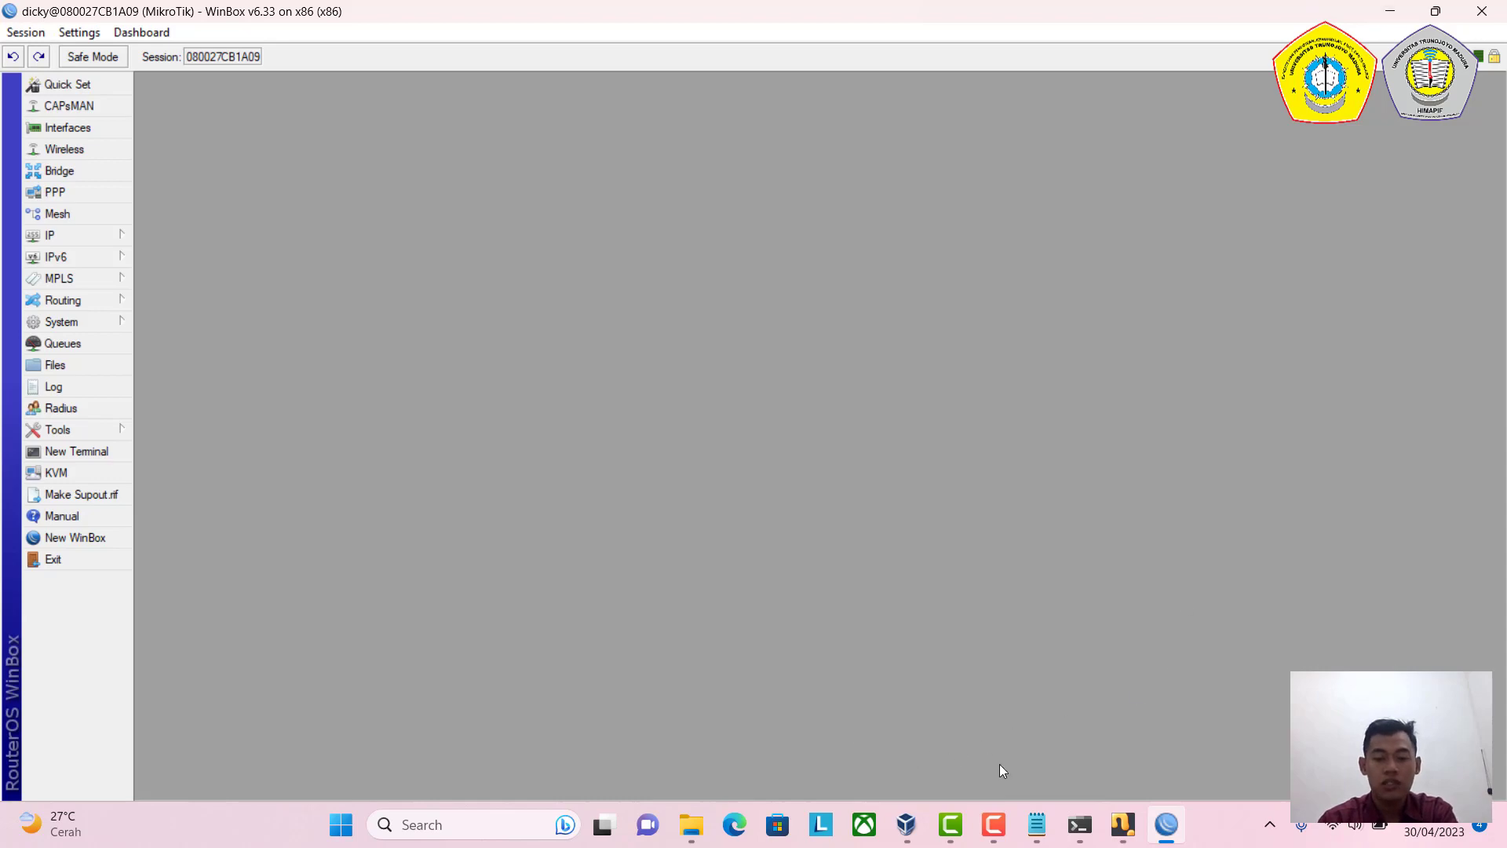
Switch to the Command Prompt and run nslookup on the router address 192.168.109.1.
click(1082, 825)
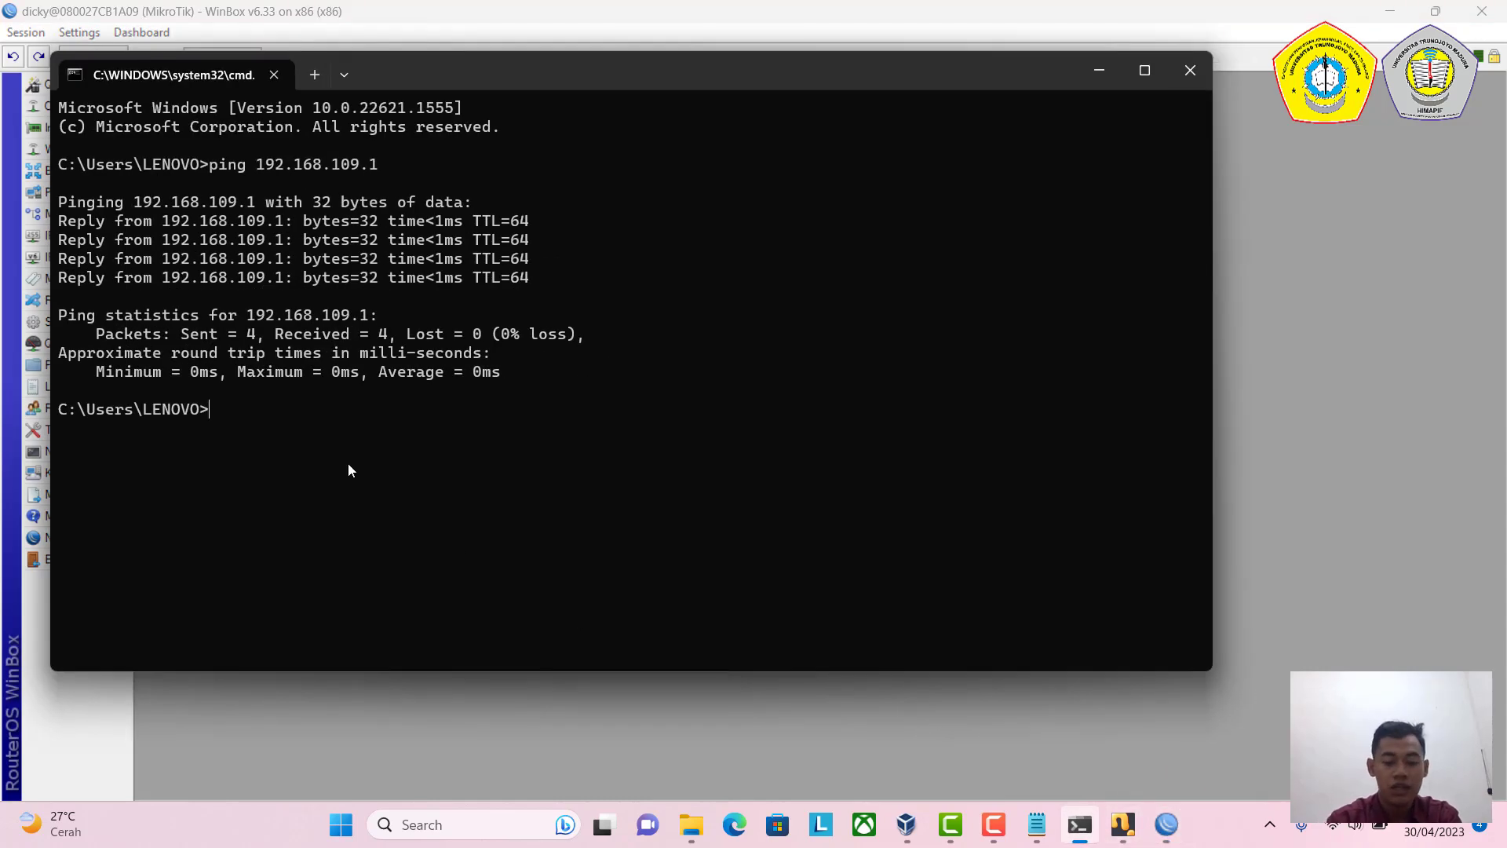
text(ping)
key(BackSpace)
key(BackSpace)
key(BackSpace)
key(BackSpace)
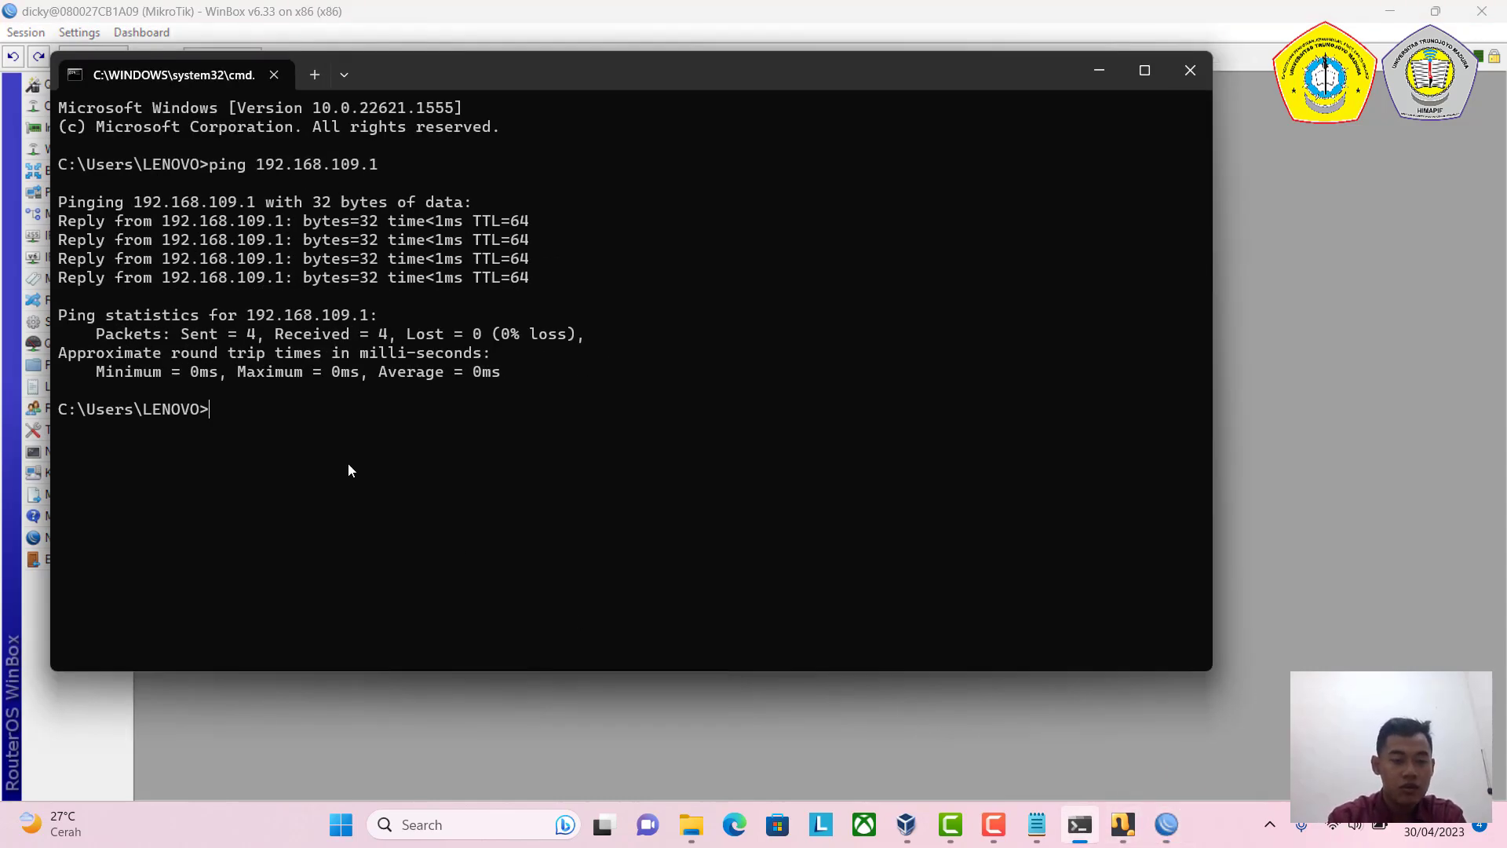
text(n)
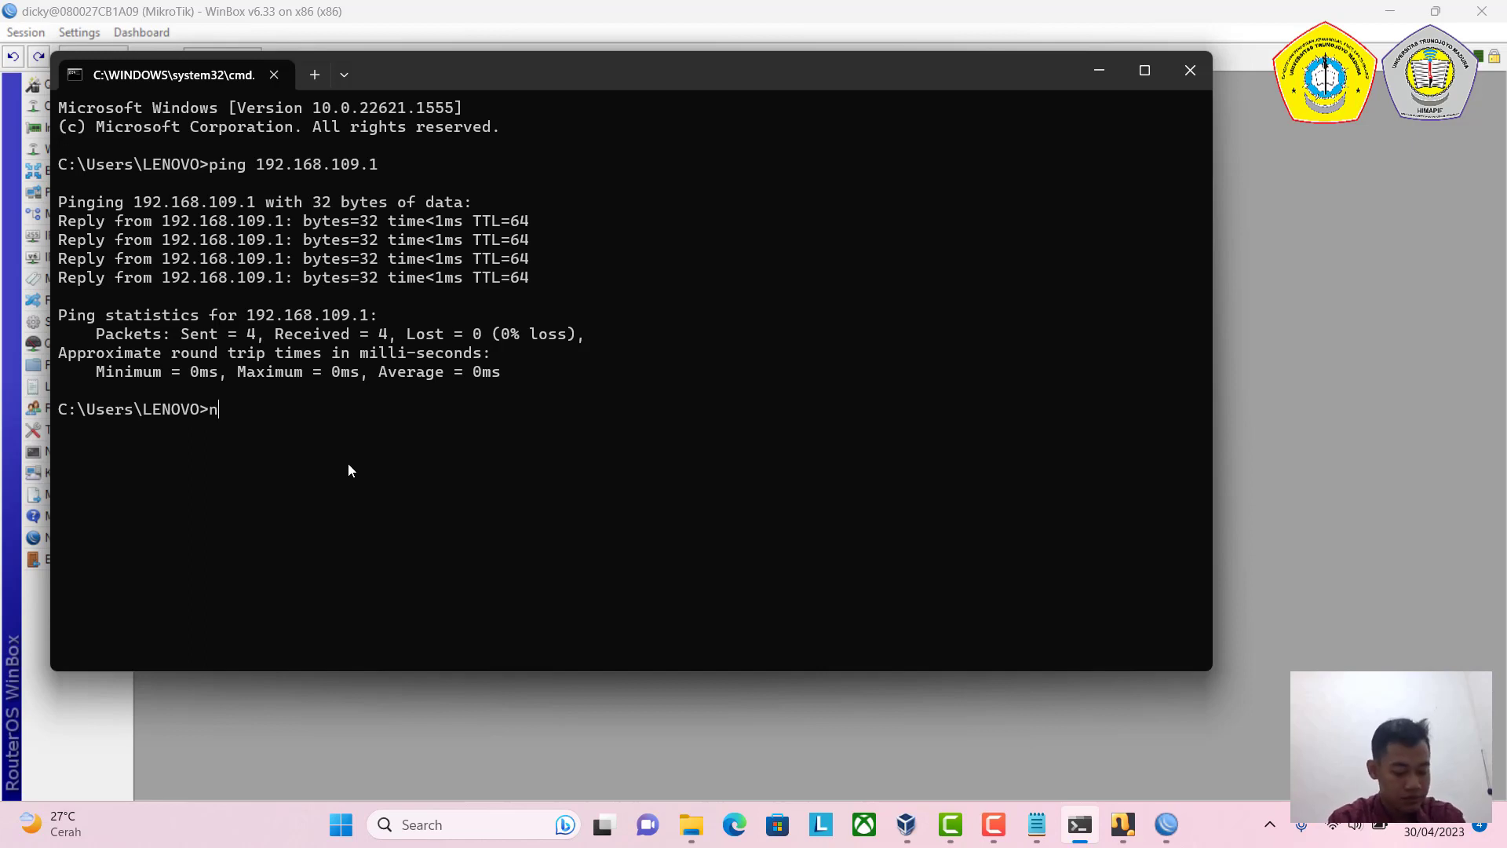
text(slookup )
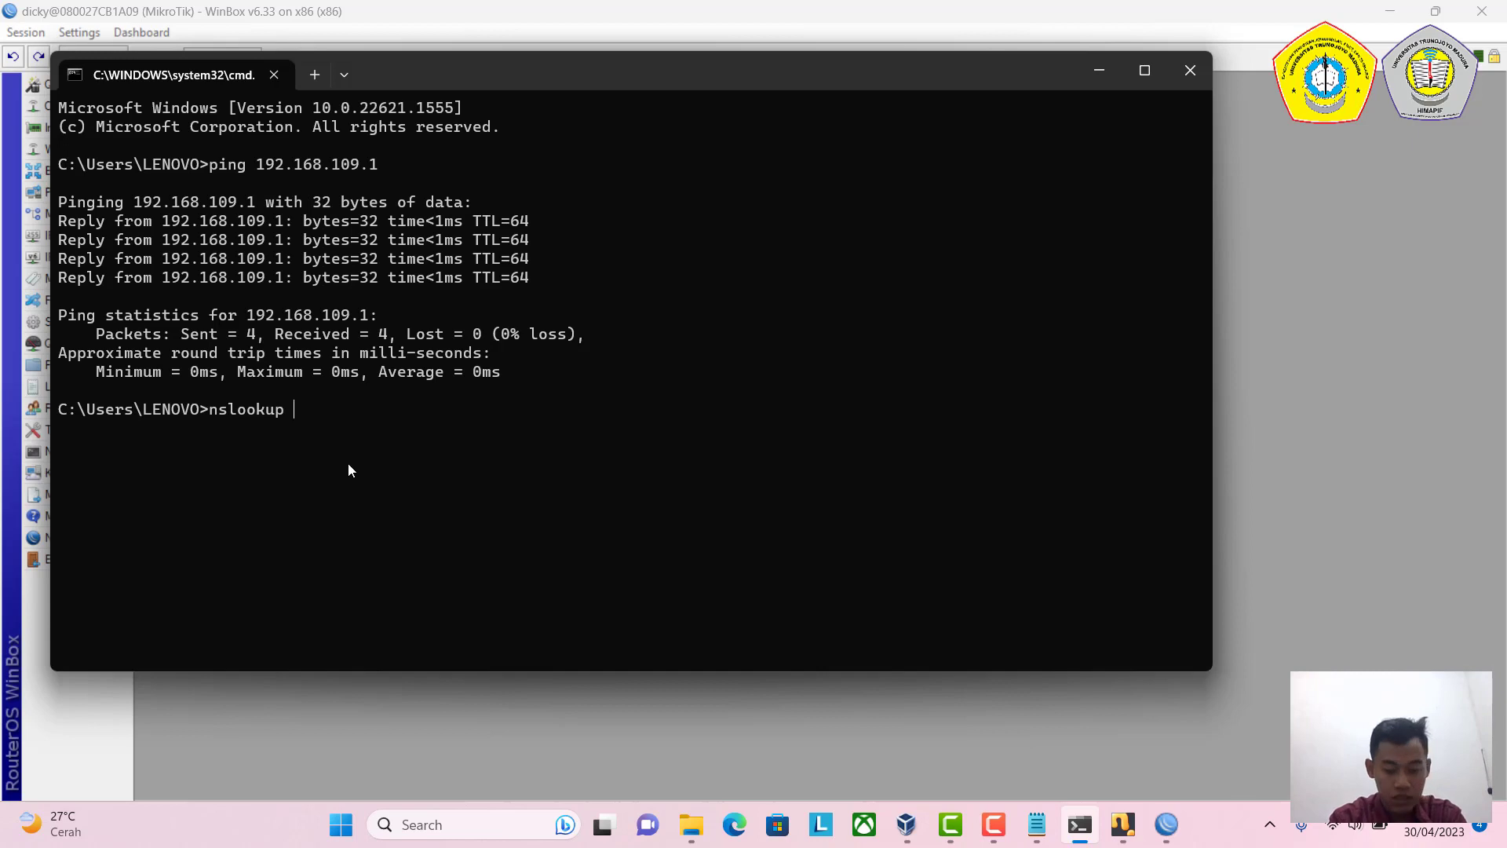
text(192.168)
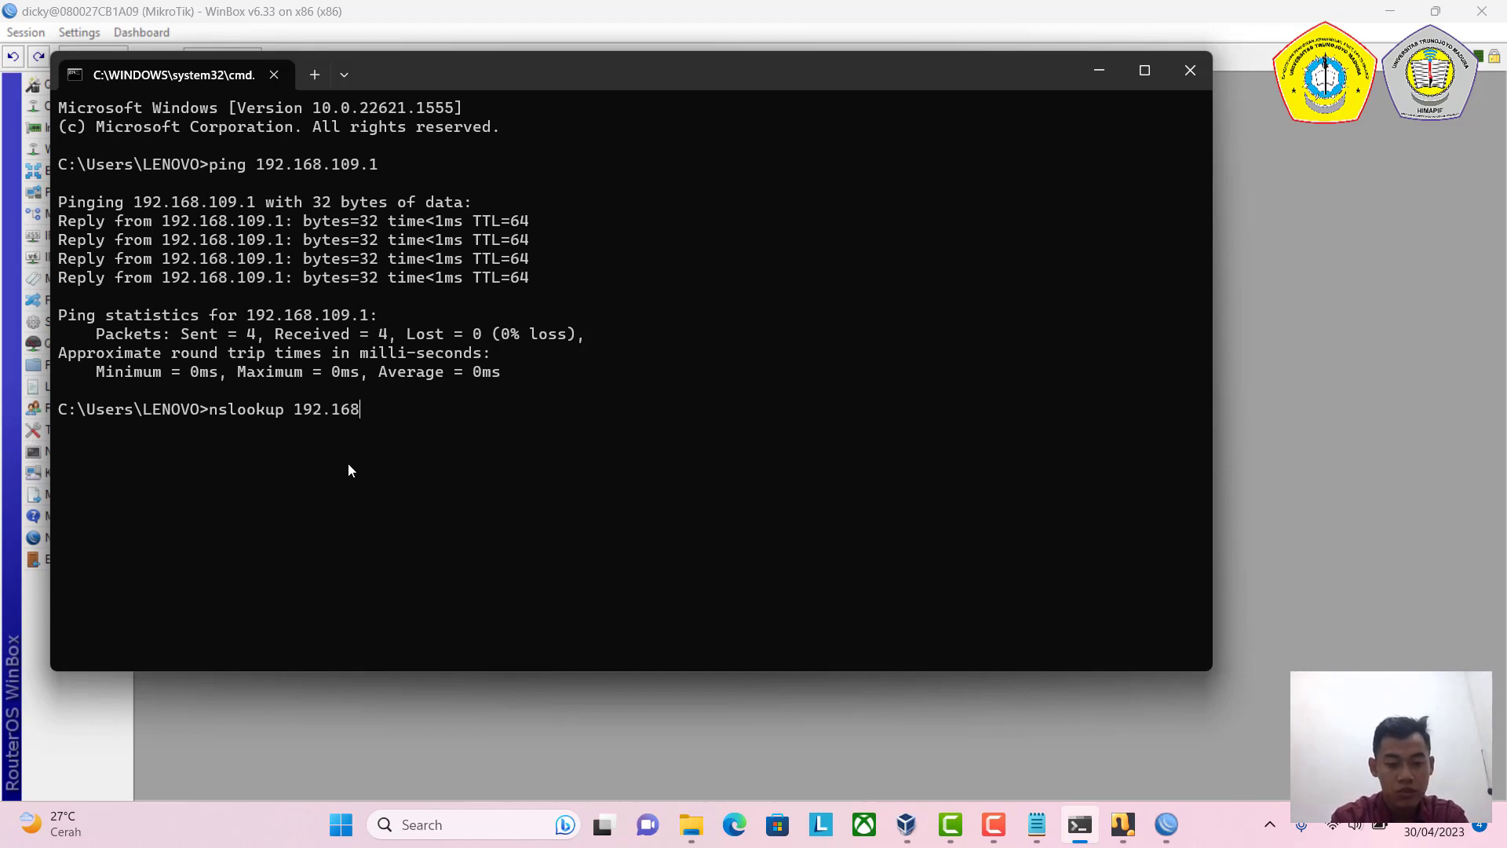
text(.109.1)
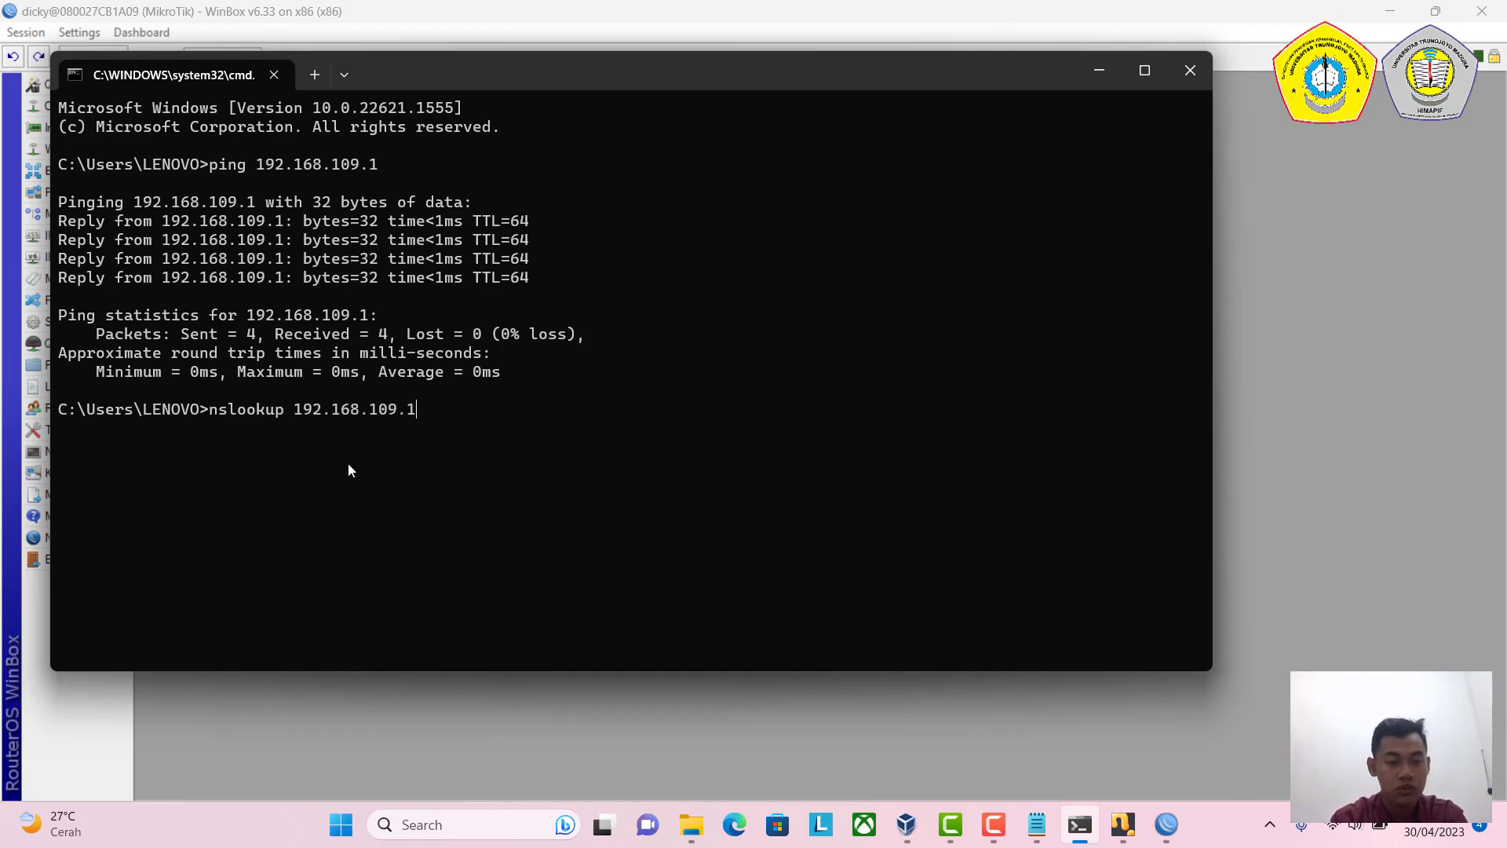
key(Return)
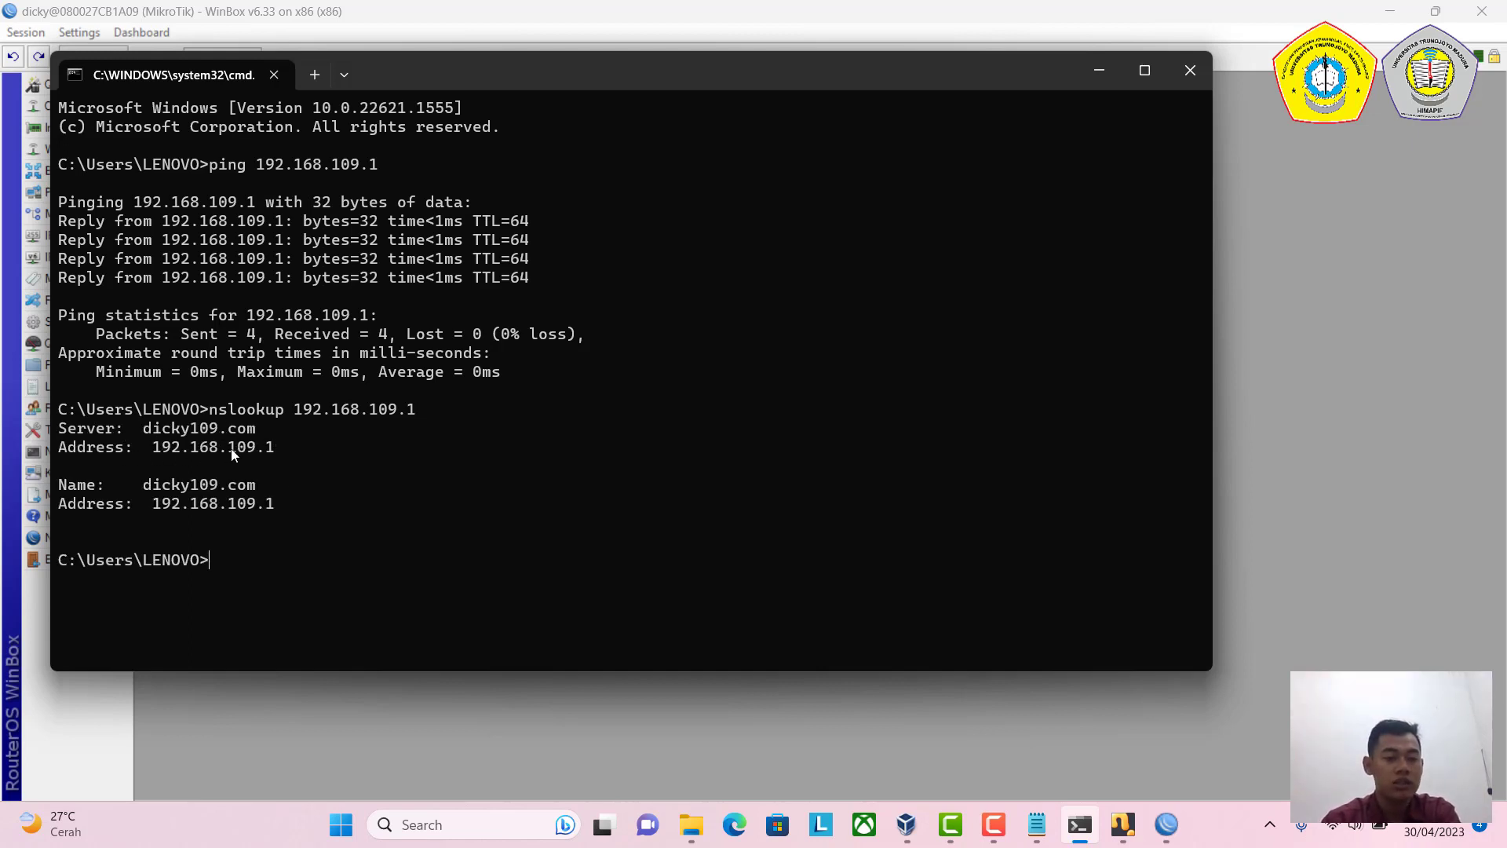
Run nslookup on the router's .com domain name to check forward DNS resolution.
key(Up)
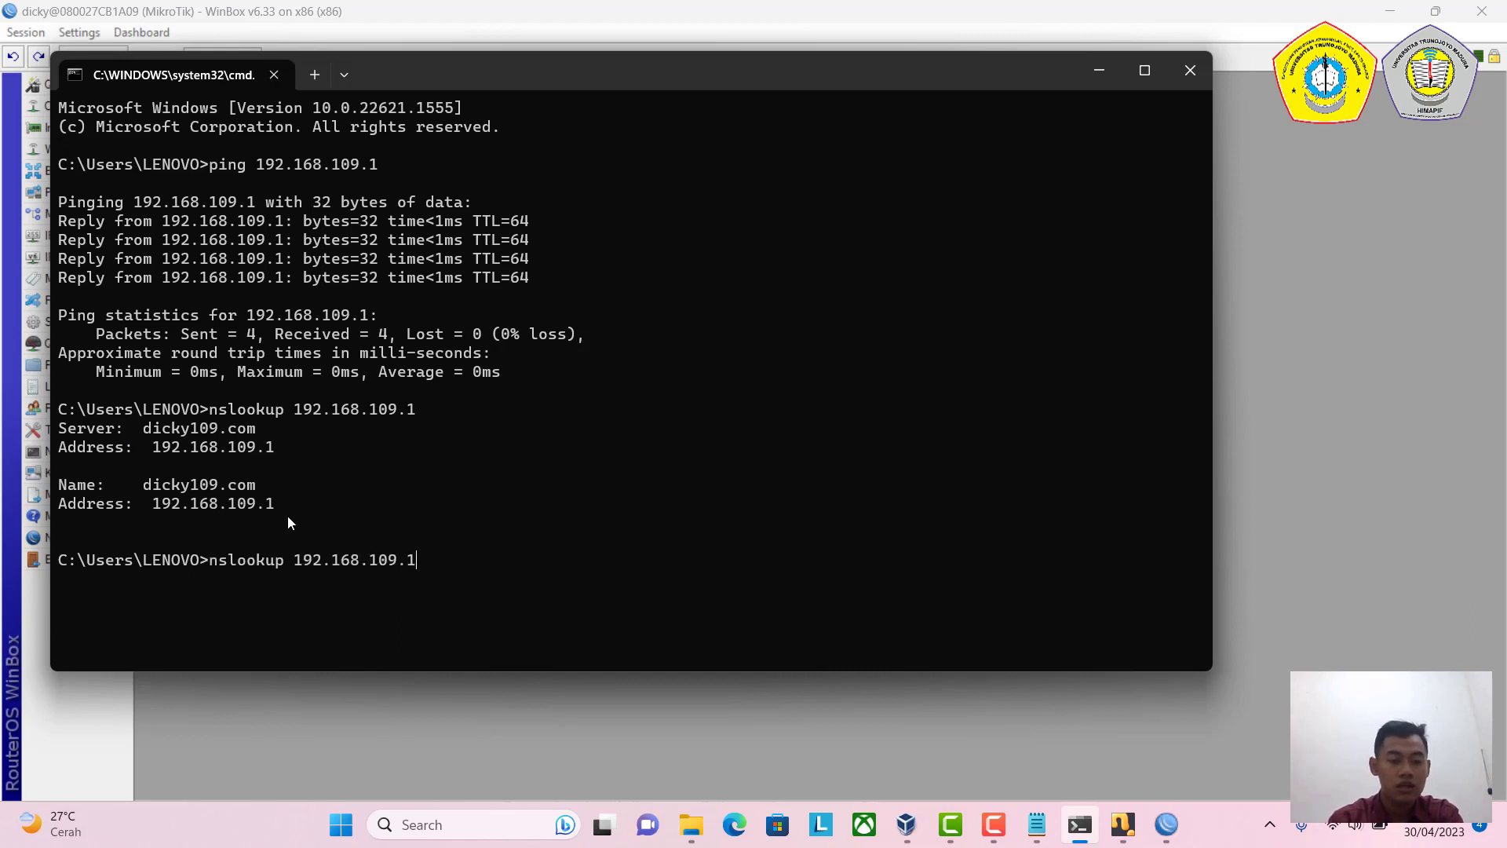
key(BackSpace)
key(BackSpace)
key(BackSpace)
key(BackSpace)
key(BackSpace)
key(BackSpace)
key(BackSpace)
key(BackSpace)
key(BackSpace)
key(BackSpace)
key(BackSpace)
key(BackSpace)
key(BackSpace)
text(d)
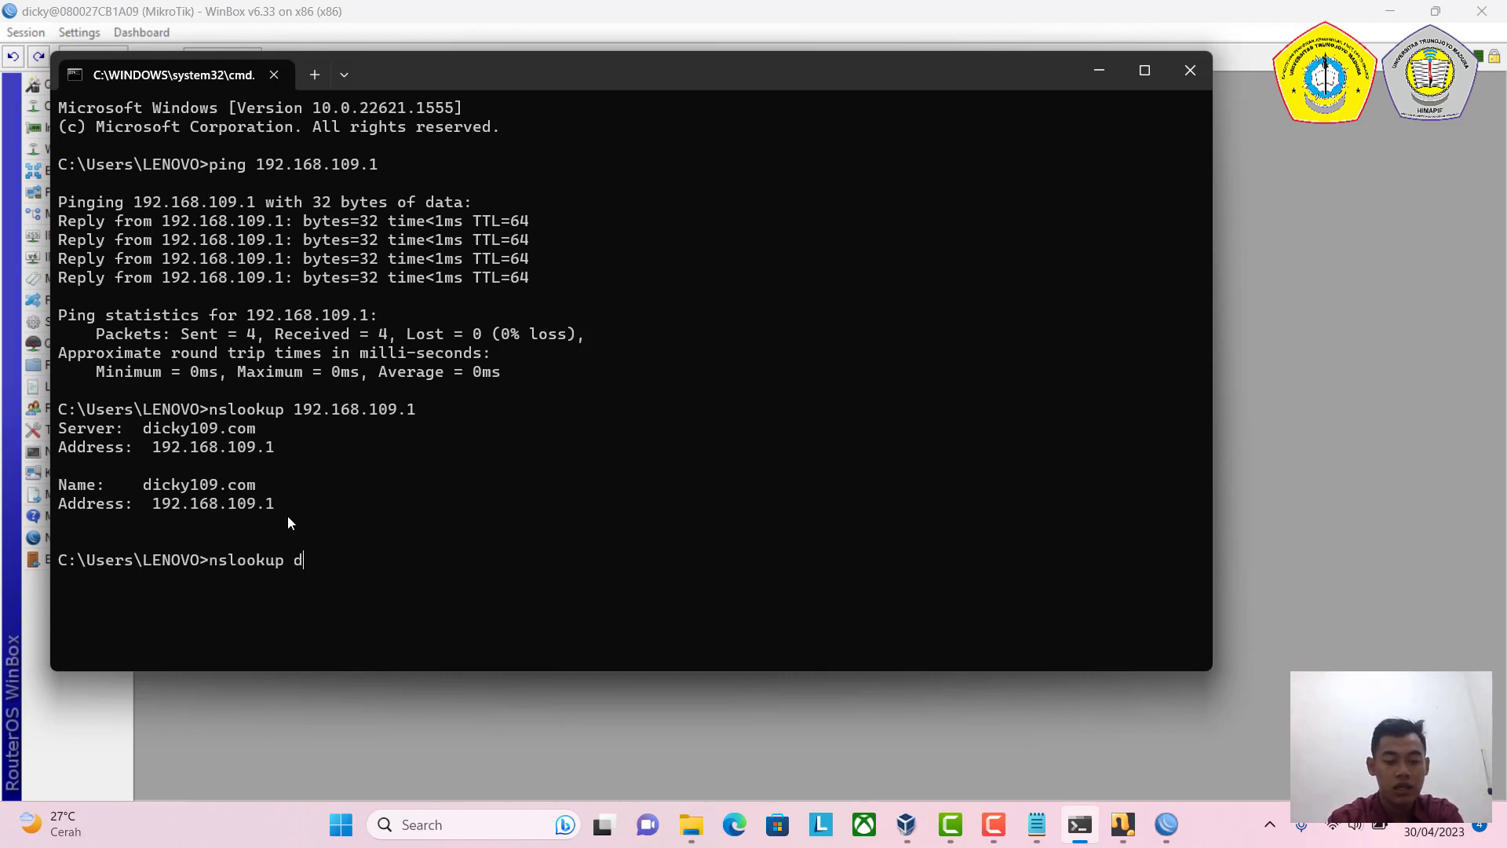
text(icky.109)
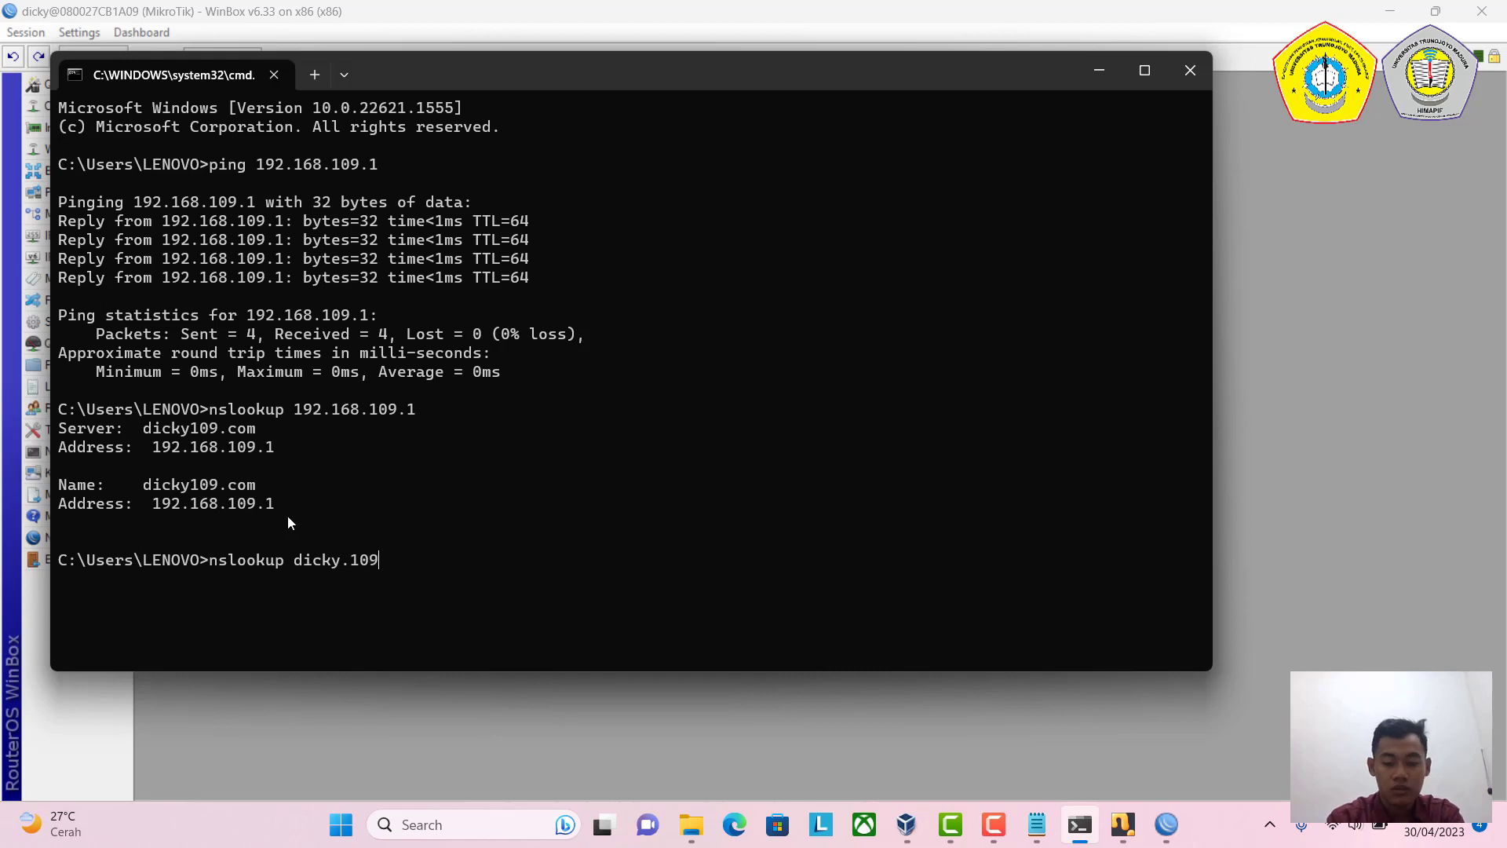
key(BackSpace)
key(BackSpace)
key(BackSpace)
key(BackSpace)
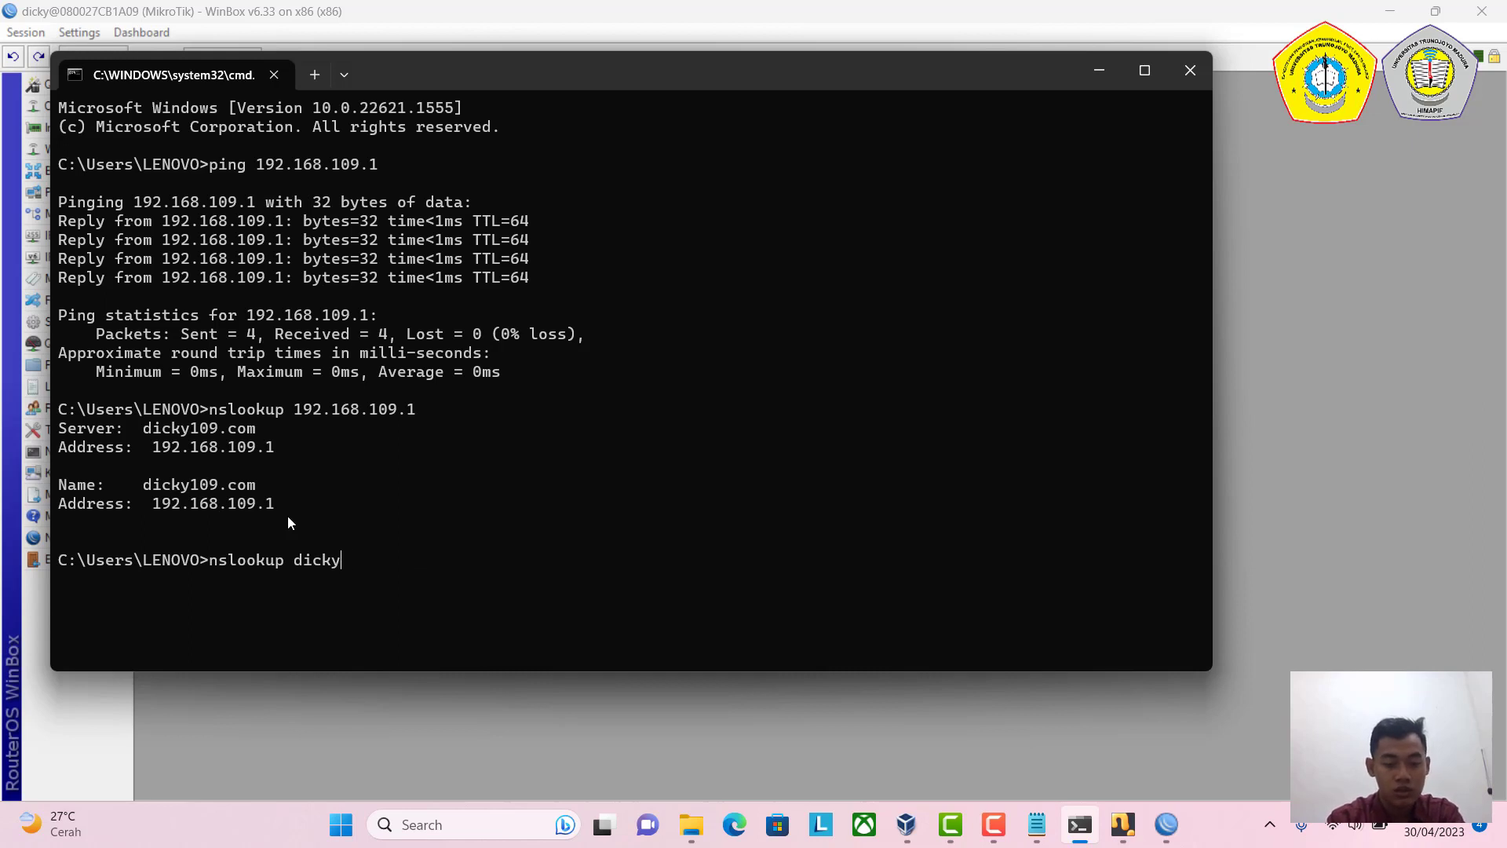
text(109.com)
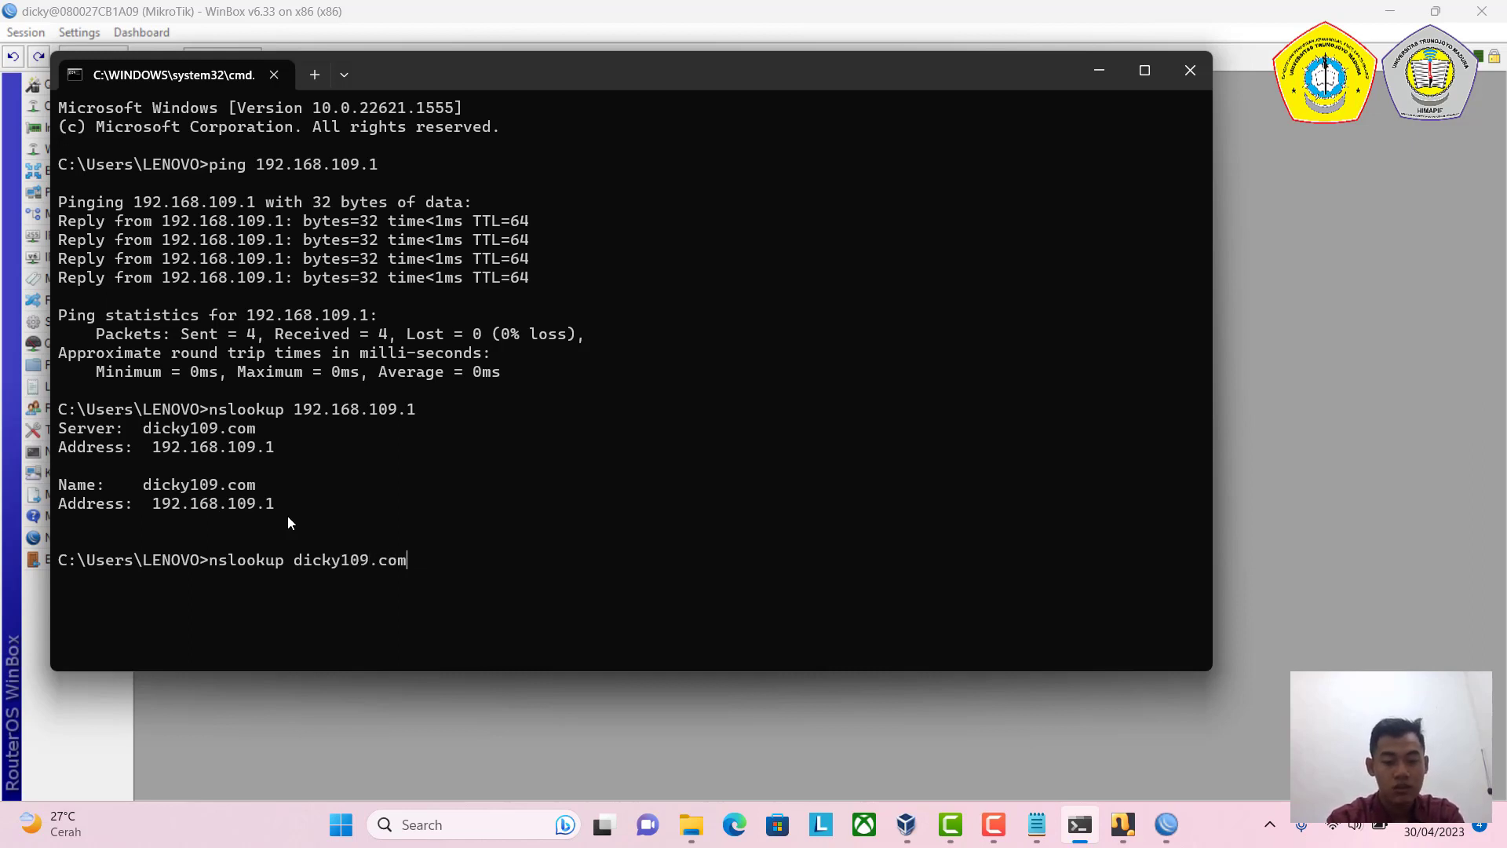
key(Return)
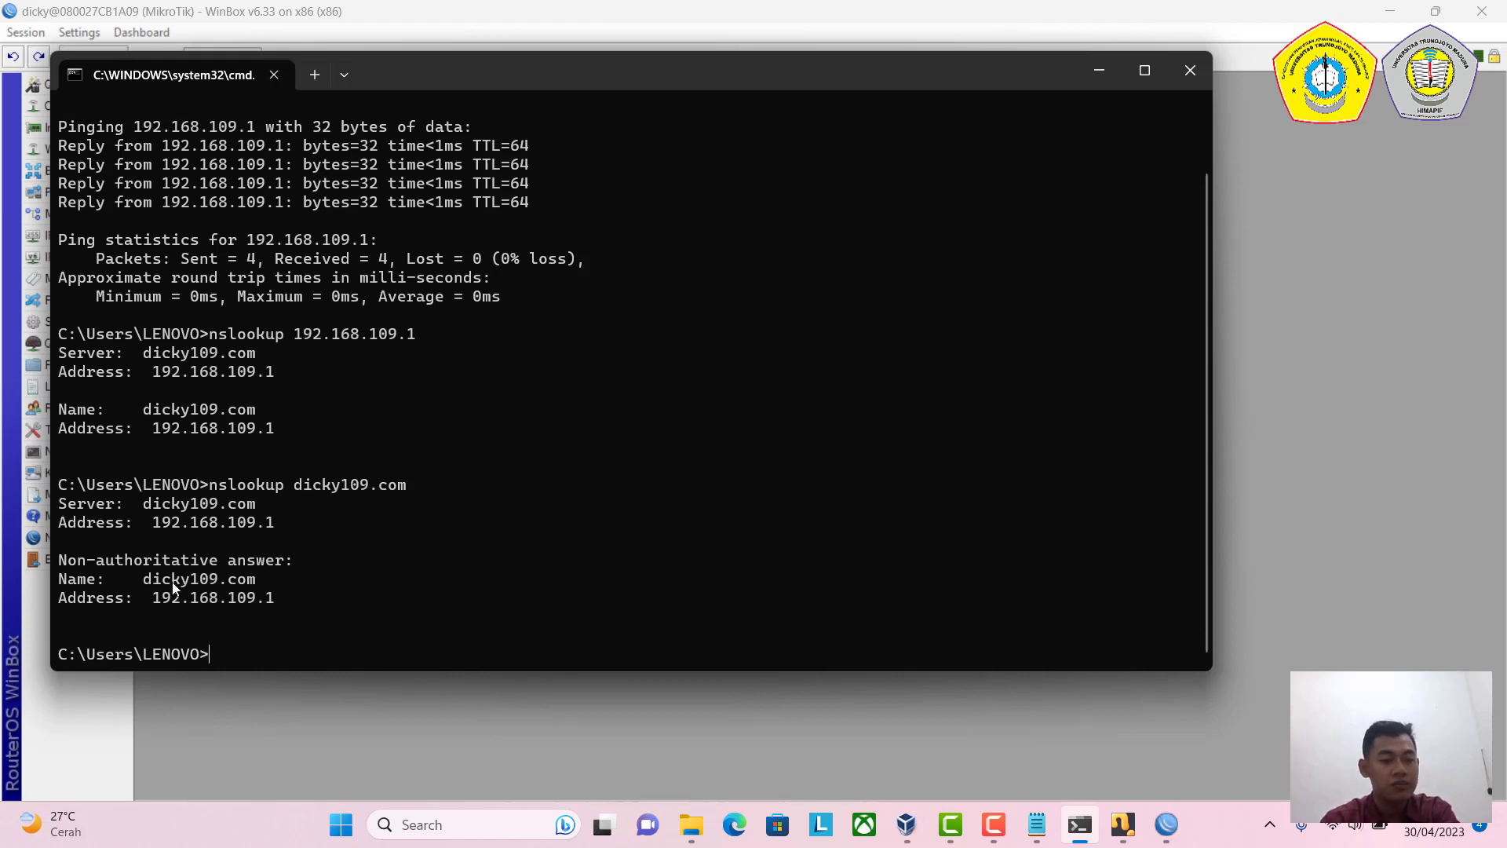
Close the Command Prompt window and the WinBox session of the router.
scroll(138, 457, up, 1)
scroll(138, 457, down, 1)
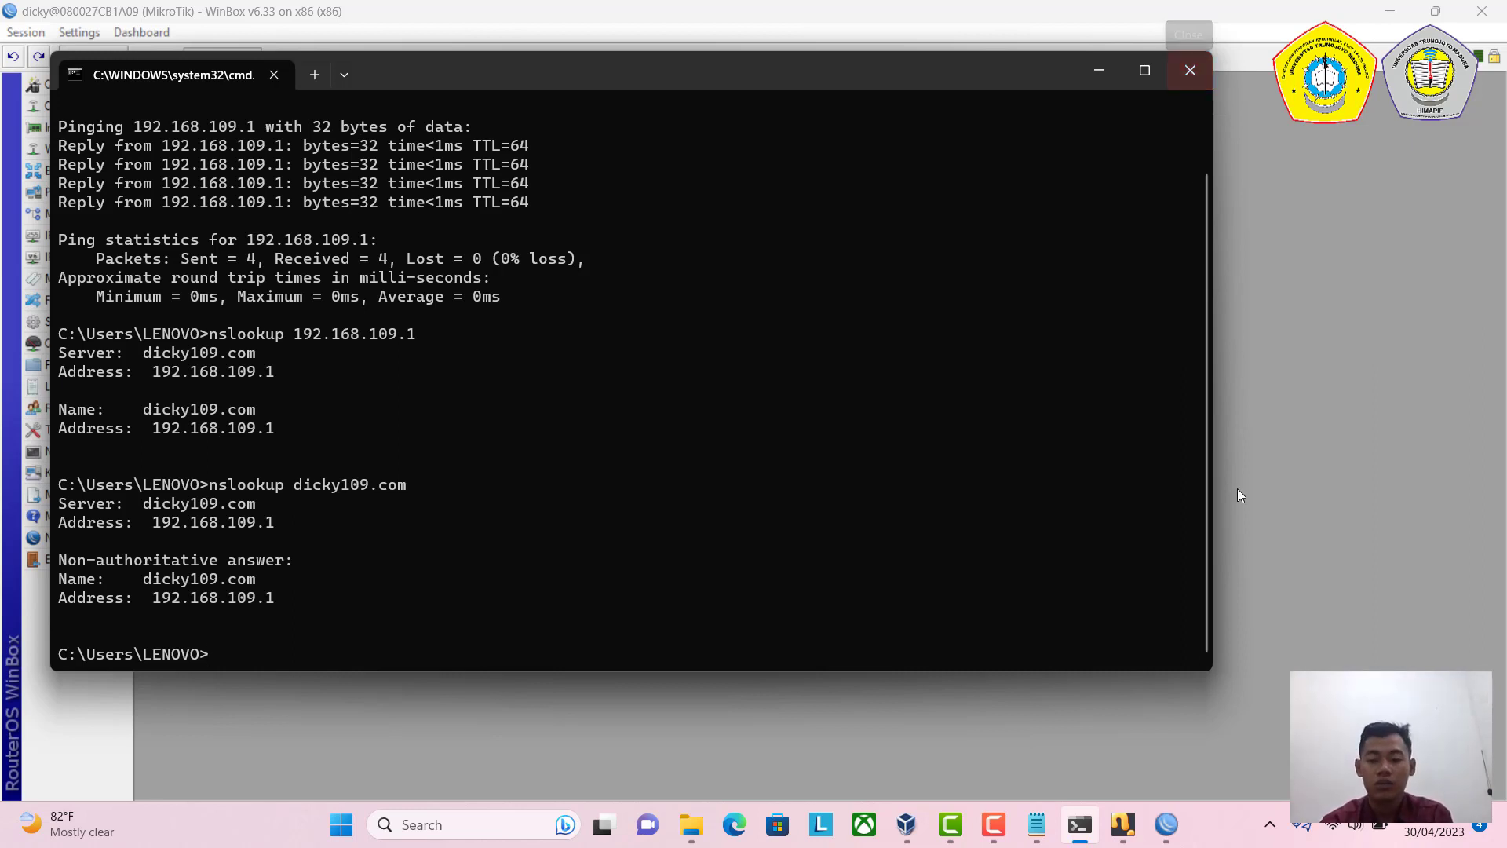
click(1189, 72)
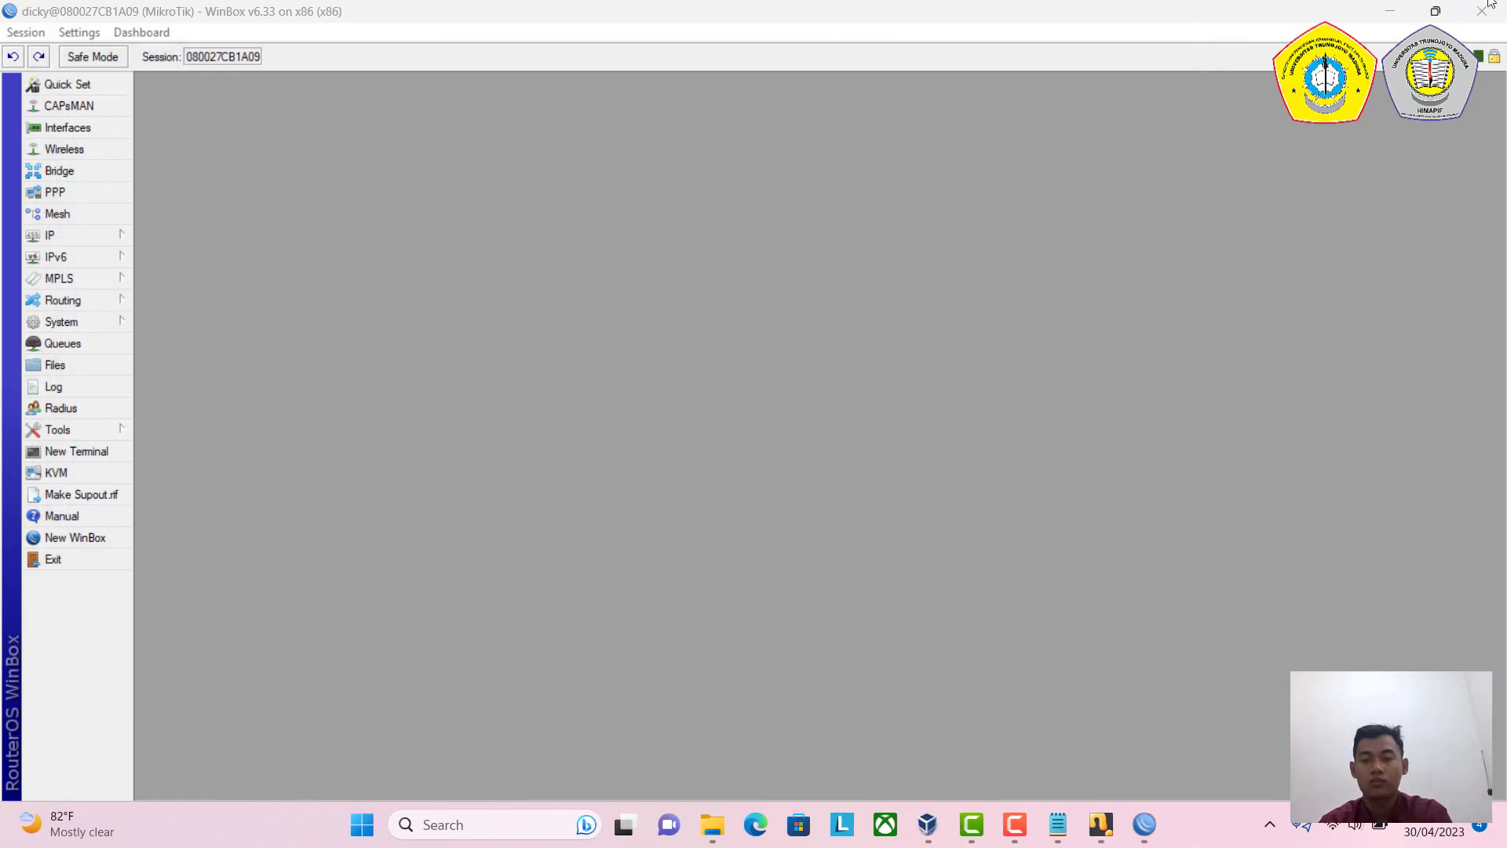
click(1498, 7)
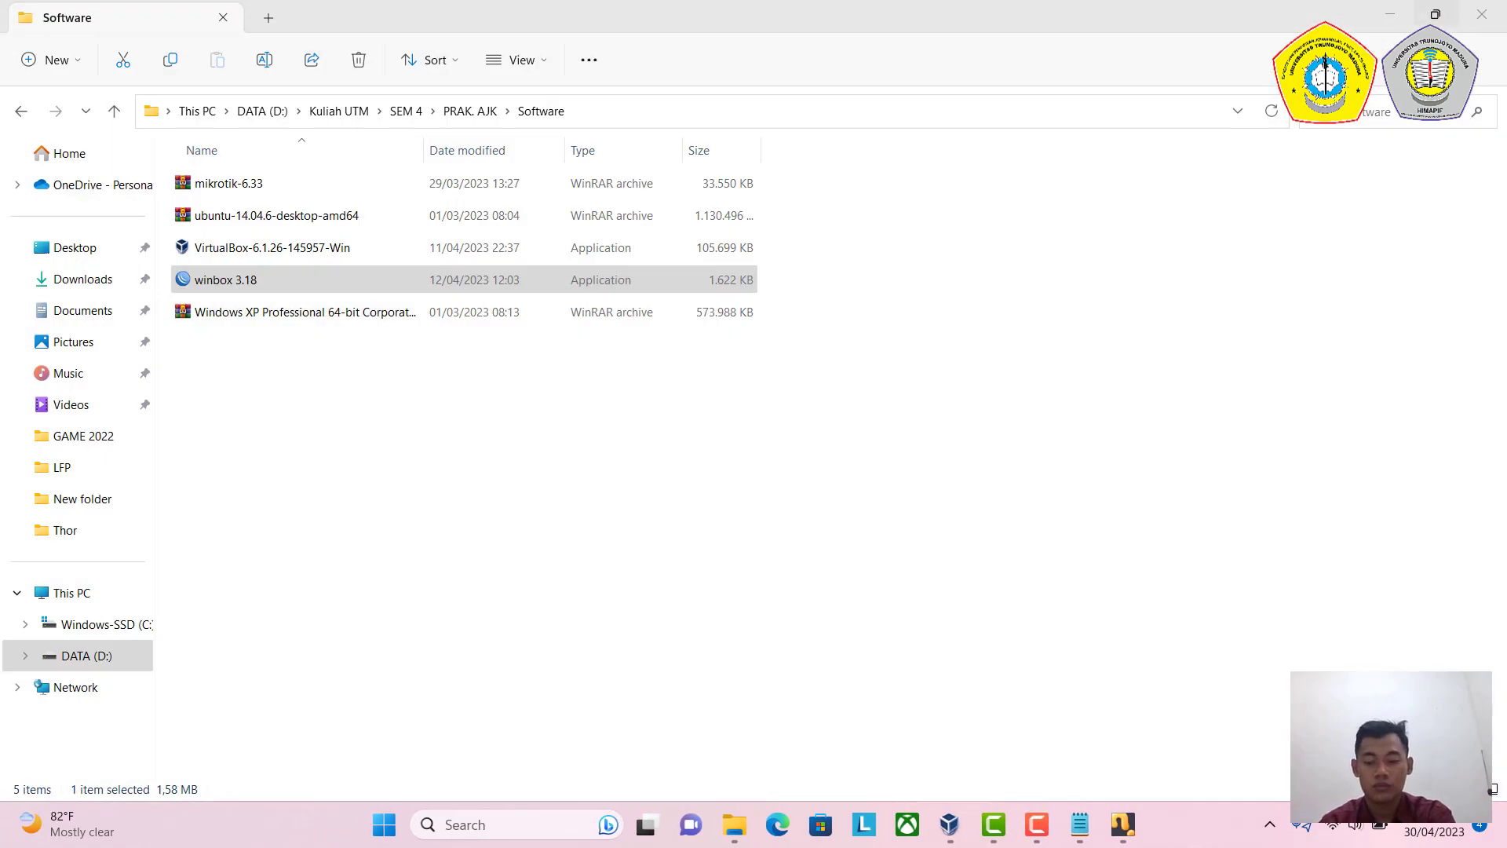